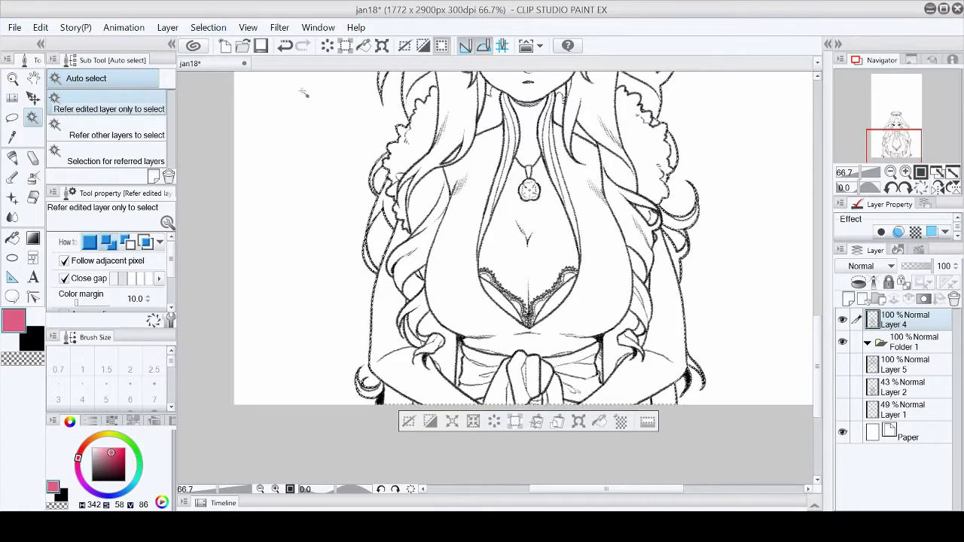
# Mask Folder 1 with the lower figure's silhouette, clear the selection and add a new layer inside the folder
pyautogui.click(868, 342)
pyautogui.hotkey('ctrl', 'd')
pyautogui.click(911, 364)
pyautogui.hotkey('ctrl', '-')
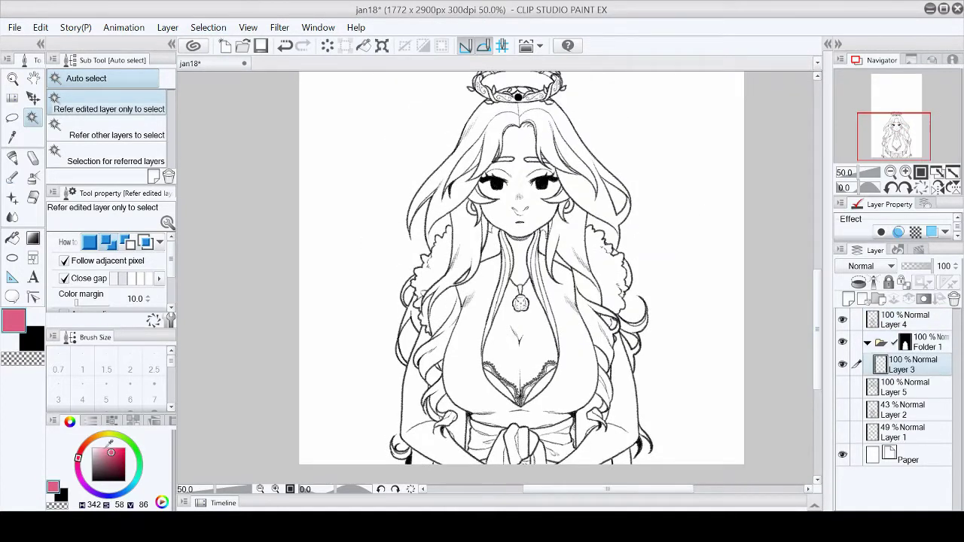
# Fill the new layer inside Folder 1 with crimson, using saturation 85 and value 88
pyautogui.click(120, 452)
pyautogui.click(12, 239)
pyautogui.click(684, 255)
# Refine Folder 1's mask around the lower figure's crown with the Chalk brush at size 20
pyautogui.click(905, 343)
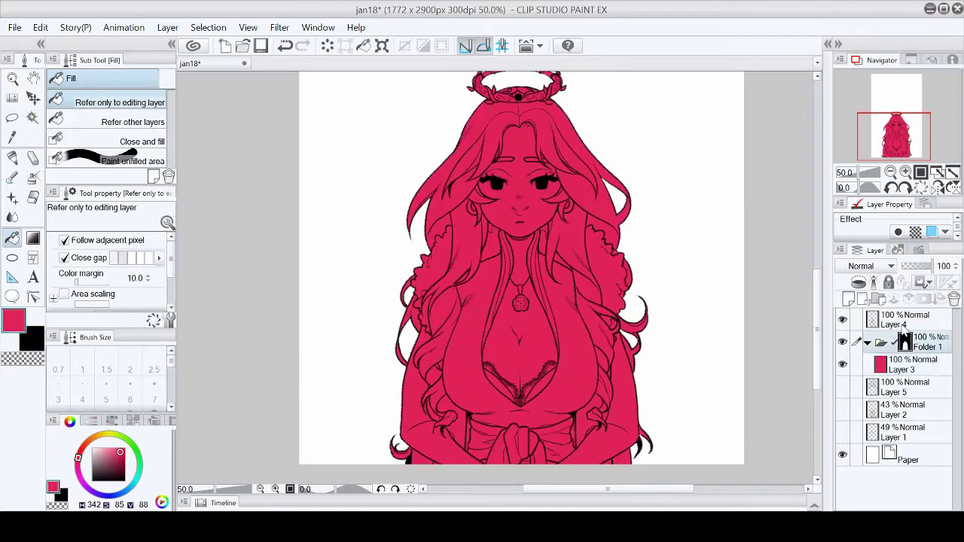
pyautogui.hotkey('ctrl', '+')
pyautogui.hotkey('ctrl', '+')
pyautogui.hotkey('ctrl', '+')
pyautogui.press('p')
pyautogui.hotkey('ctrl', '+')
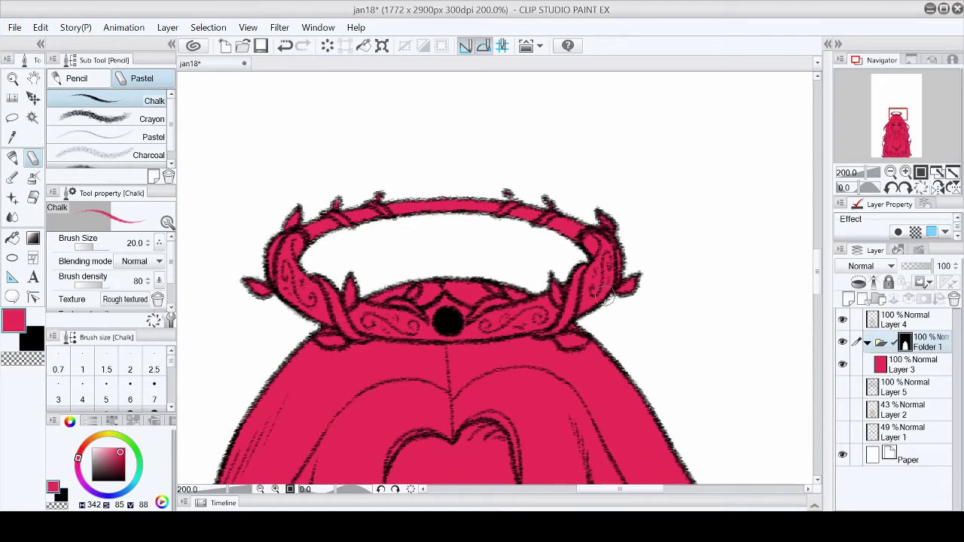
pyautogui.scroll(-10, 753, 271)
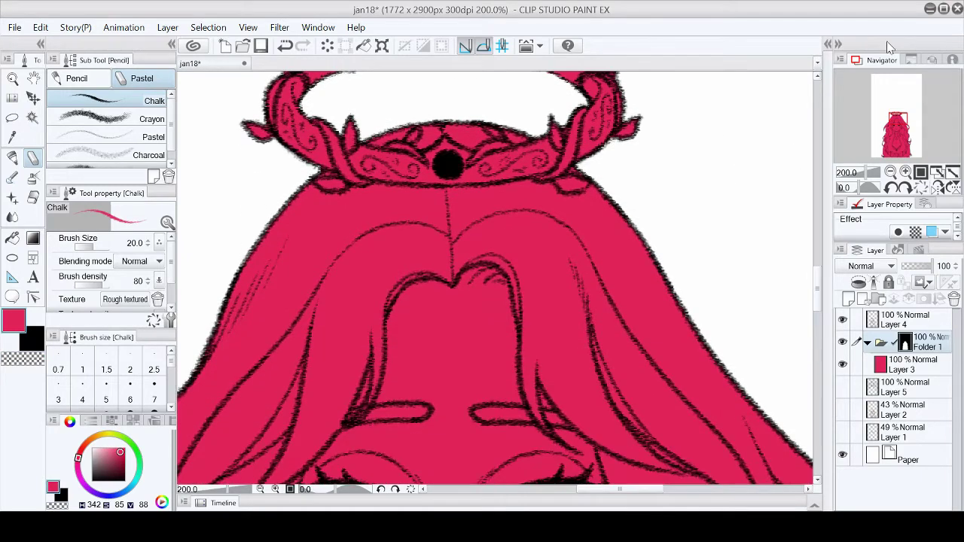
# Clean up Folder 1's mask along the lower figure's hair outline and strand gaps, using Chalk with crimson and transparent colour
pyautogui.hscroll(-3, 528, 271)
pyautogui.click(24, 318)
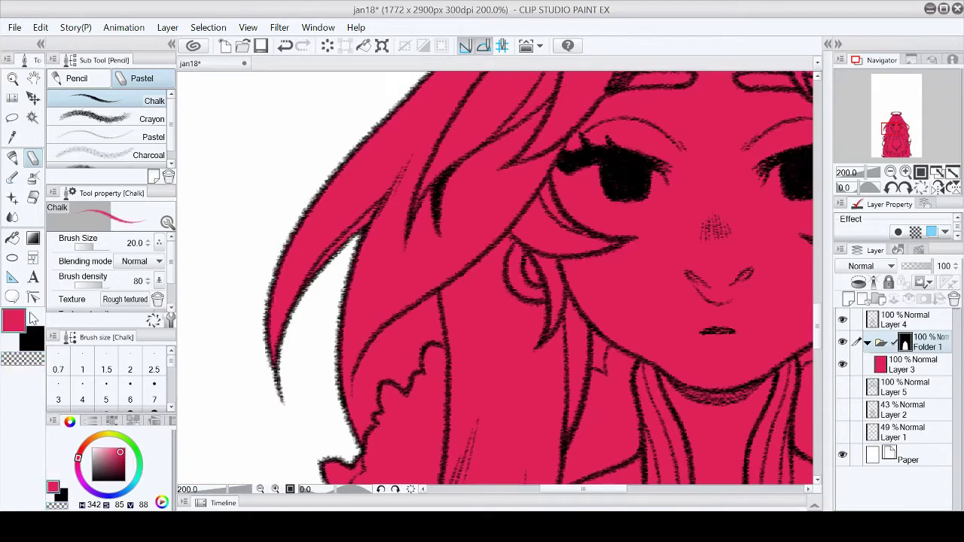
pyautogui.moveTo(887, 130); pyautogui.dragTo(890, 154)
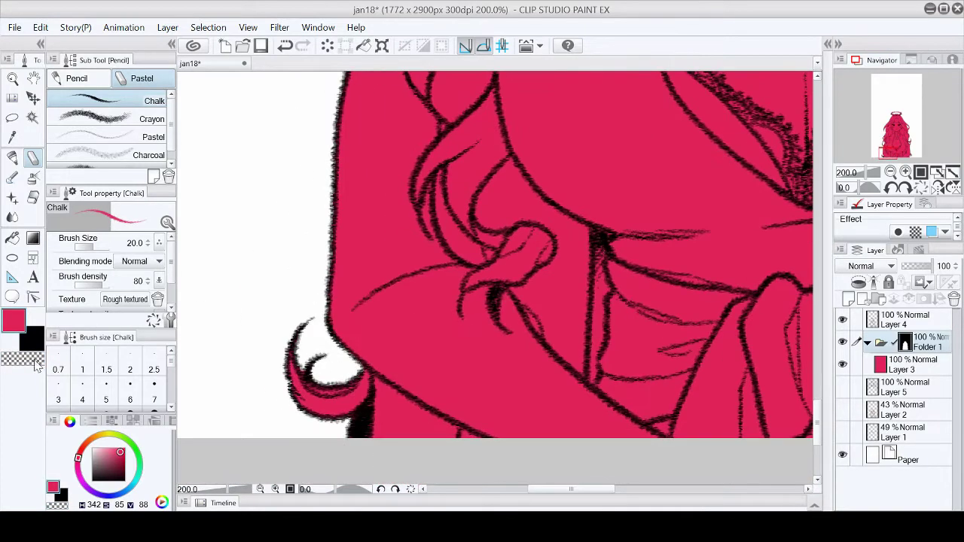
pyautogui.hscroll(5, 463, 394)
pyautogui.moveTo(817, 427); pyautogui.dragTo(817, 312)
pyautogui.press('c')
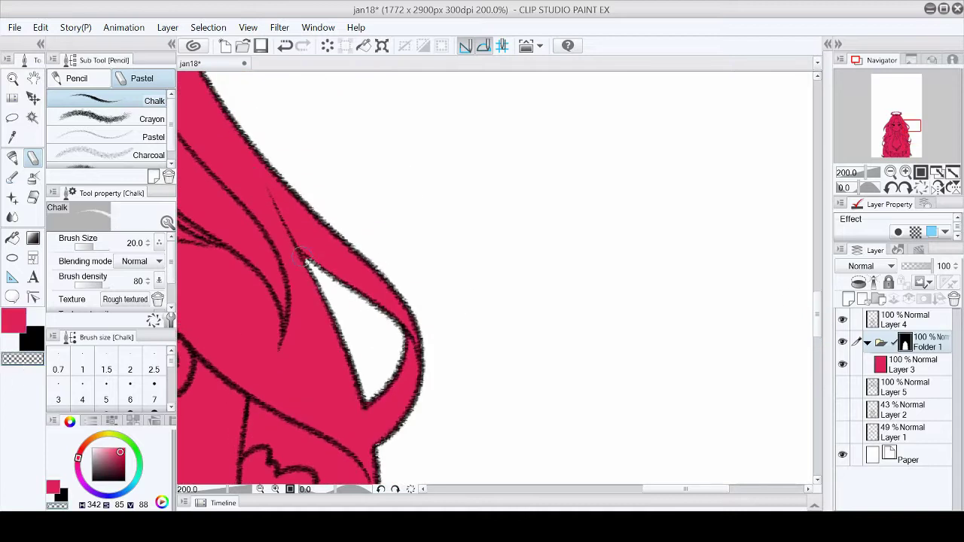
pyautogui.hotkey('ctrl', '0')
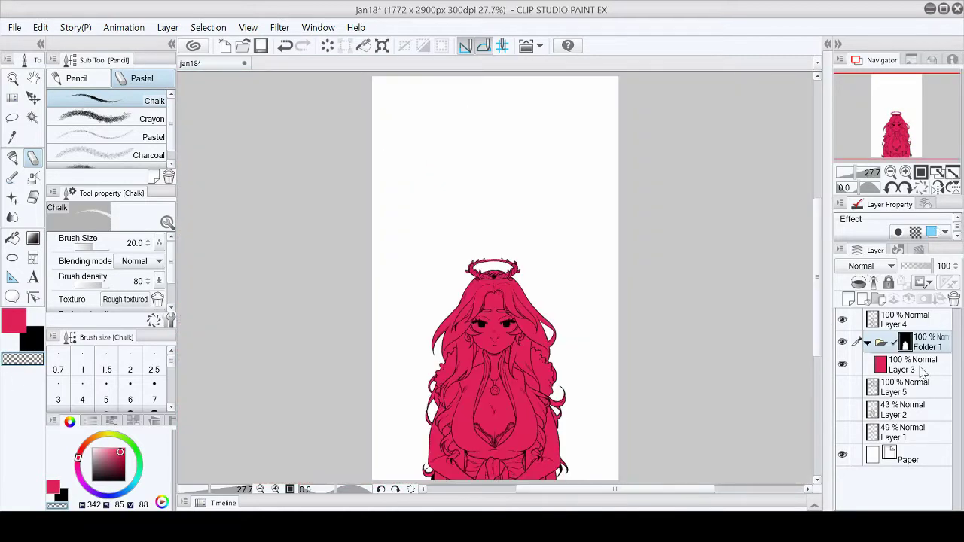
# Create a new folder directly above Layer 2 and show the upper figure's line art on Layer 5
pyautogui.click(904, 409)
pyautogui.click(878, 298)
pyautogui.click(842, 319)
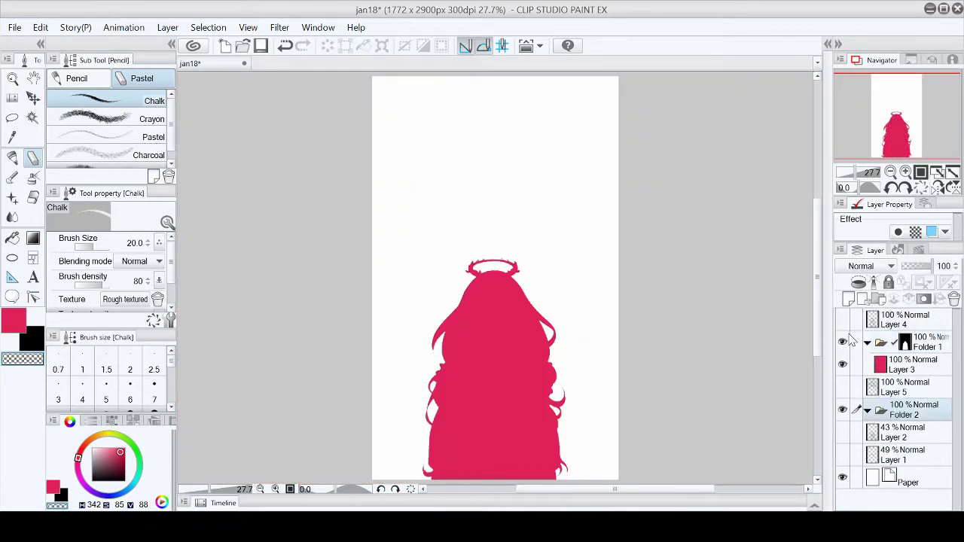
pyautogui.moveTo(842, 320); pyautogui.dragTo(842, 387)
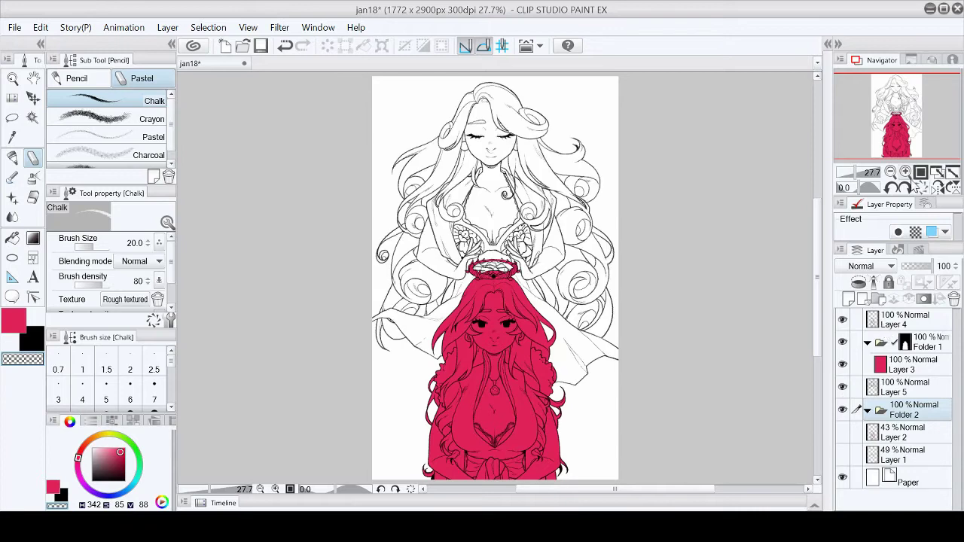
# Auto-select the background around the upper figure on Layer 5, referring only to the edited layer
pyautogui.click(905, 172)
pyautogui.press('w')
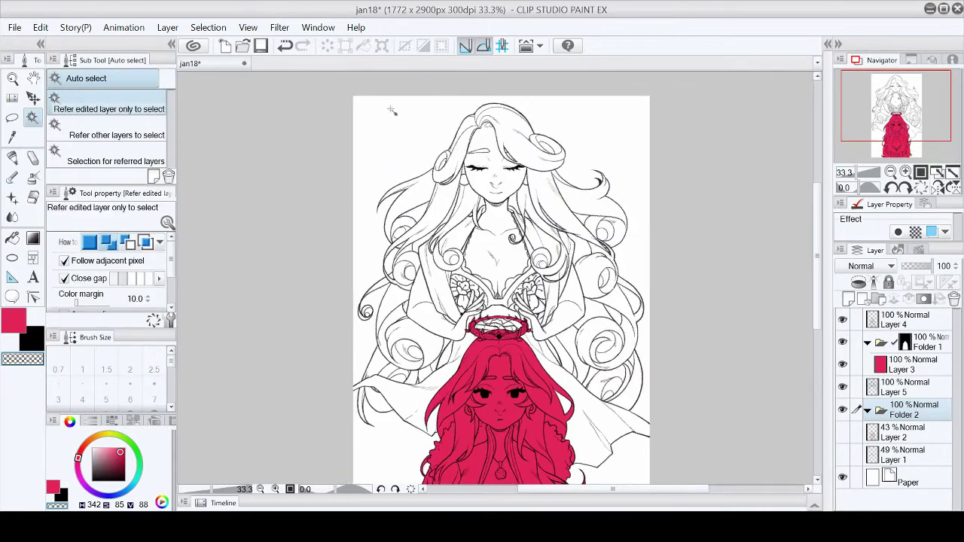
pyautogui.click(913, 388)
pyautogui.click(373, 256)
pyautogui.scroll(2, 373, 256)
pyautogui.scroll(3, 527, 263)
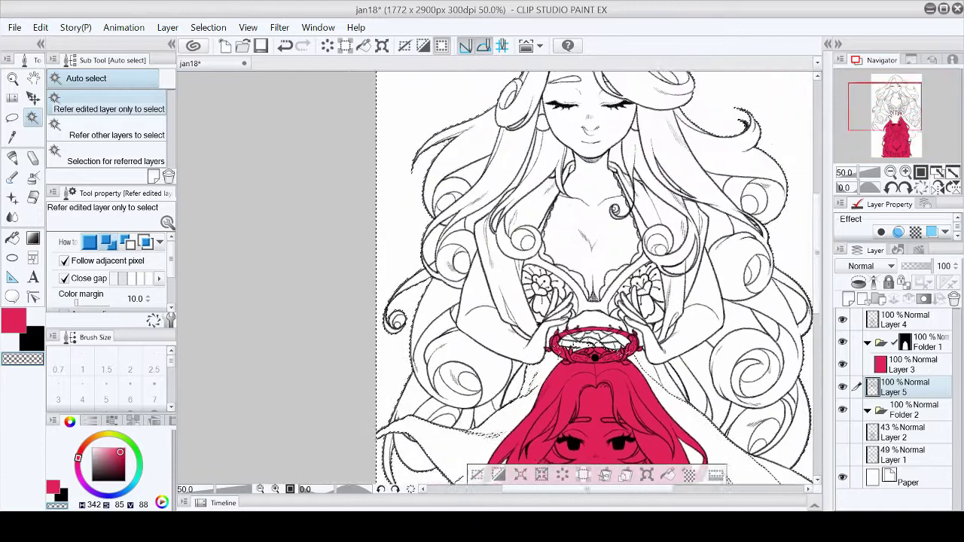
pyautogui.hscroll(1, 527, 279)
pyautogui.hscroll(4, 527, 279)
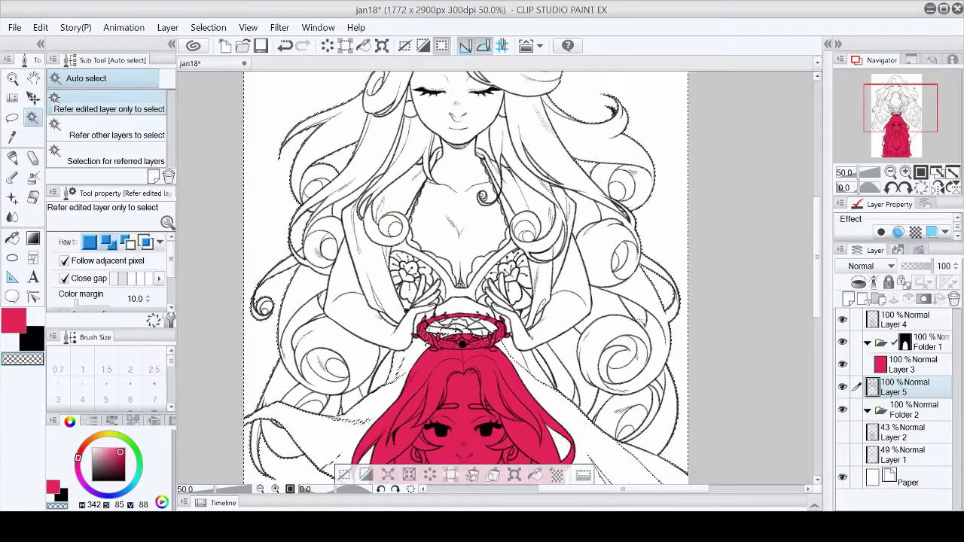
pyautogui.scroll(-2, 527, 279)
pyautogui.hscroll(-3, 528, 279)
pyautogui.scroll(4, 786, 156)
pyautogui.hscroll(1, 785, 156)
pyautogui.scroll(-4, 785, 156)
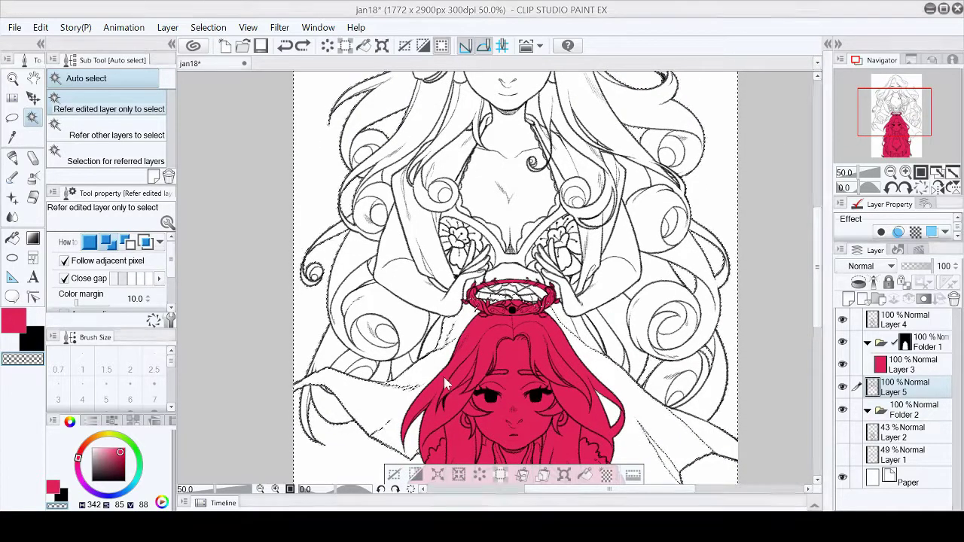
# Mask Folder 2 with the upper figure's silhouette and fill a new layer inside it with green (H 129, S 85, V 88)
pyautogui.click(914, 410)
pyautogui.hotkey('ctrl', 'd')
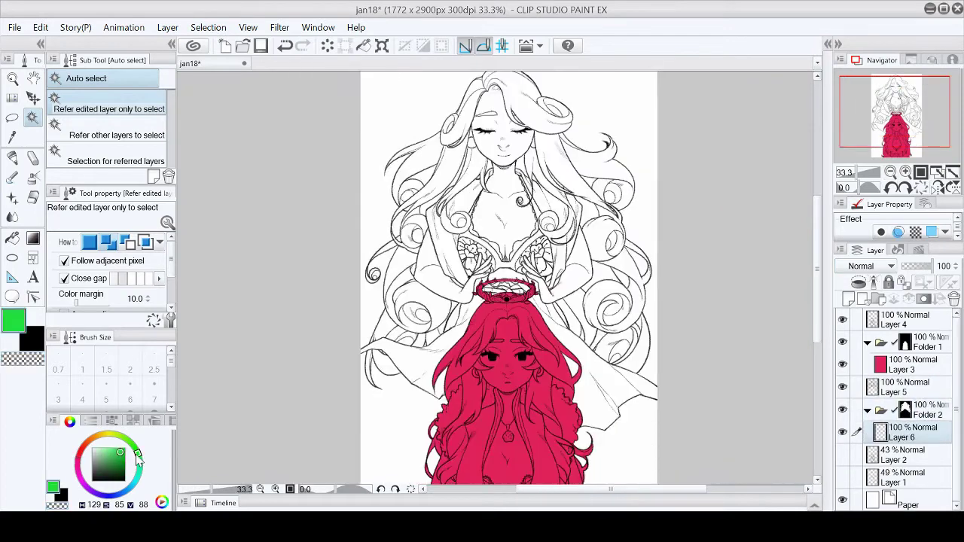
pyautogui.press('g')
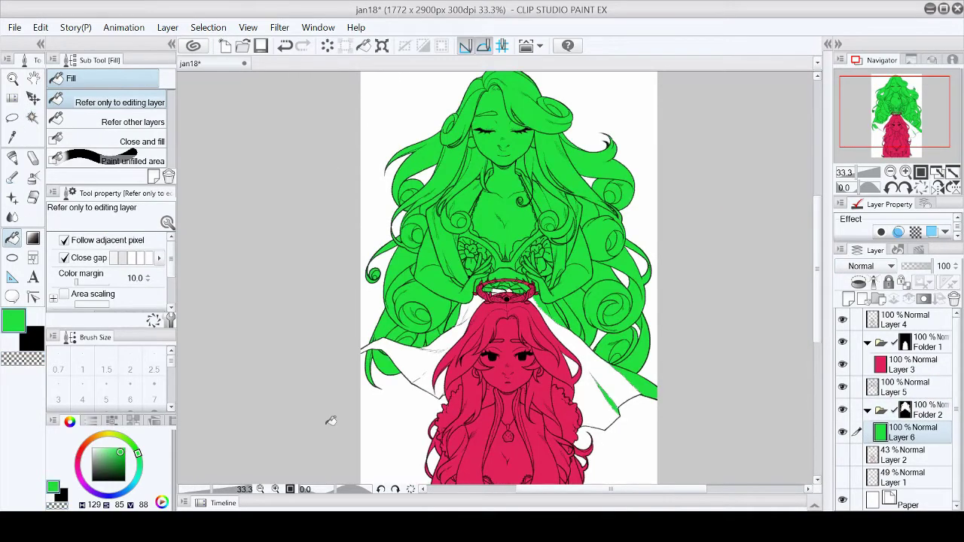
# Clean up the green fill between the upper figure's left hair strands with Chalk in transparent colour
pyautogui.scroll(3, 516, 251)
pyautogui.scroll(1, 309, 241)
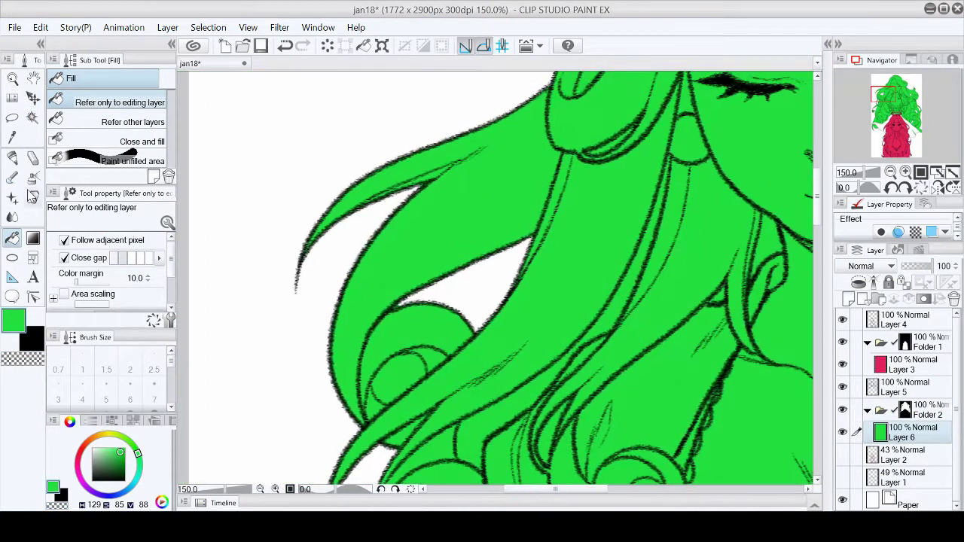
pyautogui.press('p')
pyautogui.moveTo(395, 308)
pyautogui.mouseDown()
pyautogui.moveTo(452, 83)
pyautogui.moveTo(495, 159)
pyautogui.moveTo(522, 105)
pyautogui.mouseUp()
pyautogui.moveTo(386, 278); pyautogui.dragTo(477, 482)
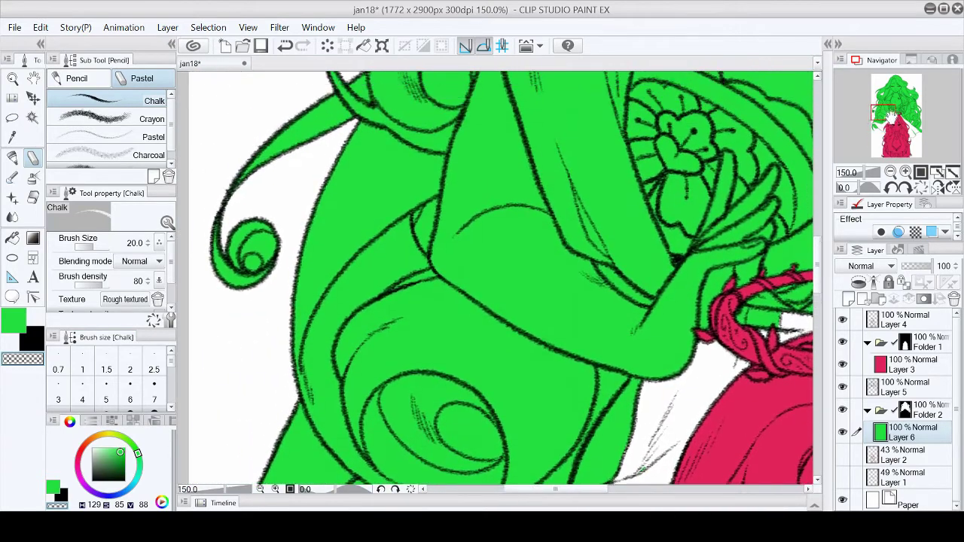
# Touch up the upper figure's hair line art on Layer 5 in black with the Chalk brush
pyautogui.press('x')
pyautogui.keyDown('ctrl'); pyautogui.keyDown('shift'); pyautogui.click(414, 215); pyautogui.keyUp('shift'); pyautogui.keyUp('ctrl')
pyautogui.moveTo(323, 386); pyautogui.dragTo(422, 302)
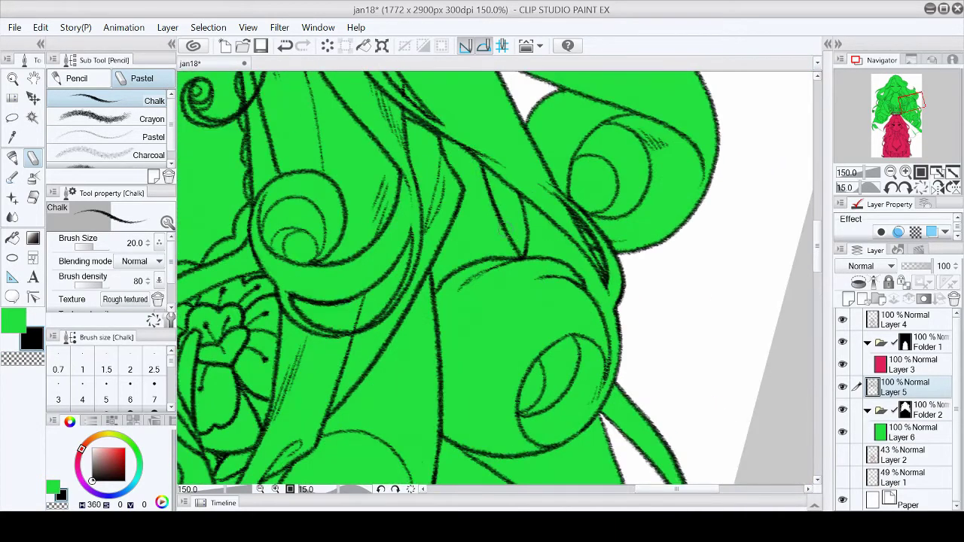
# Erase the gap between the upper figure's right hair curls from Folder 2's mask with transparent Chalk
pyautogui.click(923, 187)
pyautogui.click(925, 417)
pyautogui.click(842, 386)
pyautogui.click(843, 386)
pyautogui.click(23, 358)
pyautogui.moveTo(472, 192); pyautogui.dragTo(489, 217)
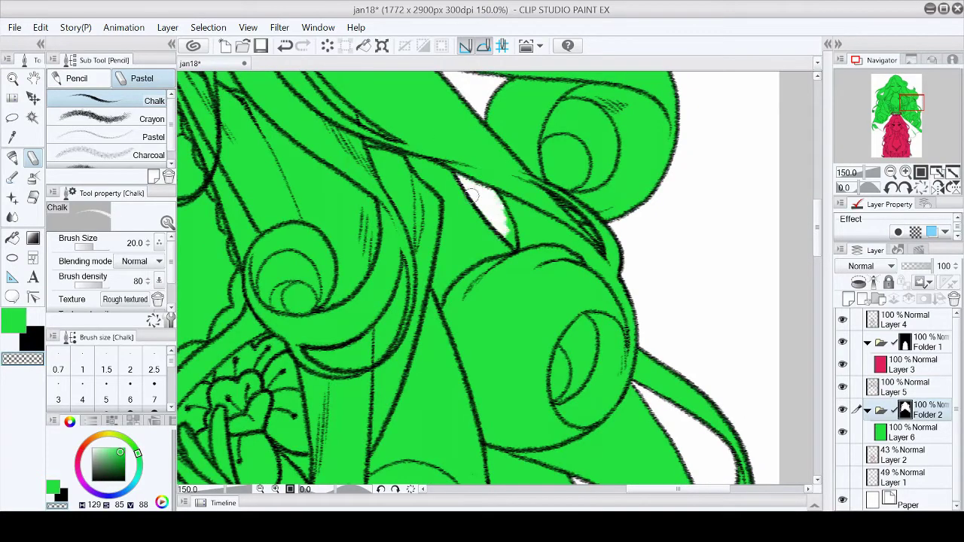
pyautogui.press('c')
pyautogui.moveTo(528, 377)
pyautogui.mouseDown()
pyautogui.moveTo(392, 113)
pyautogui.moveTo(361, 196)
pyautogui.moveTo(341, 138)
pyautogui.mouseUp()
# Reveal green over the left side of the upper figure's cloth in Folder 2's mask, using the Fill-in-mono pen at size 120
pyautogui.moveTo(912, 91); pyautogui.dragTo(878, 125)
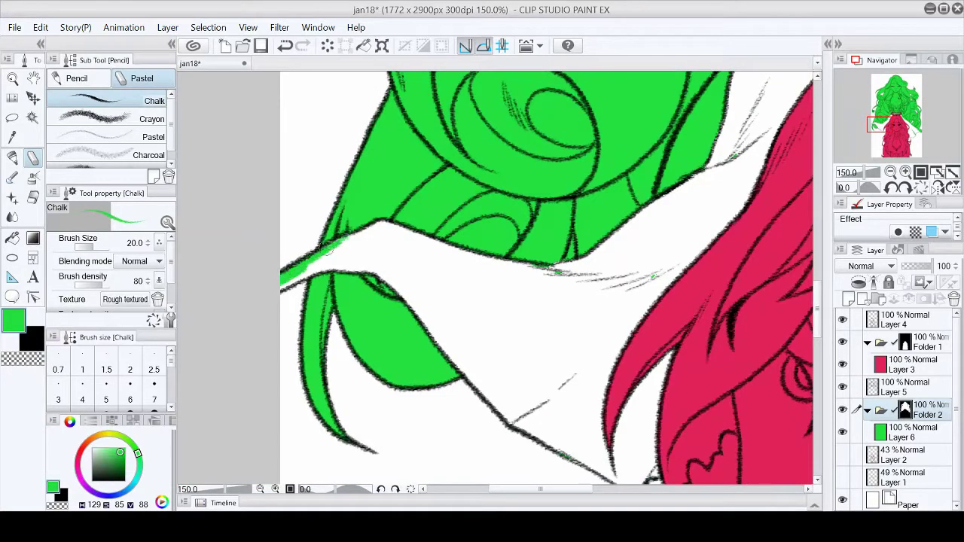
pyautogui.press('p')
pyautogui.moveTo(301, 256); pyautogui.dragTo(501, 215)
pyautogui.scroll(-2, 494, 217)
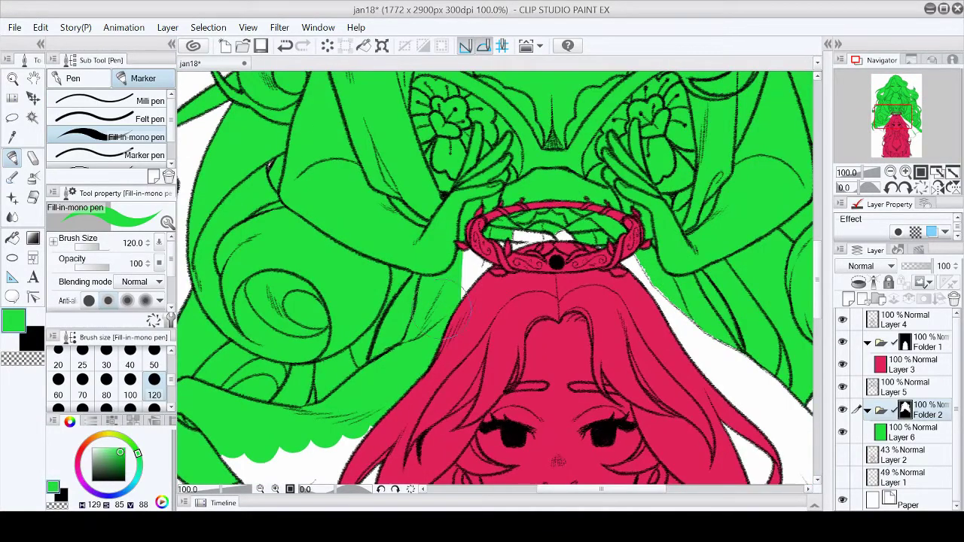
pyautogui.moveTo(452, 316); pyautogui.dragTo(397, 119)
pyautogui.moveTo(361, 188)
pyautogui.mouseDown()
pyautogui.moveTo(256, 203)
pyautogui.moveTo(361, 233)
pyautogui.mouseUp()
pyautogui.moveTo(527, 301); pyautogui.dragTo(399, 302)
# Roughly cover the right side of the upper figure's cloth in green on Folder 2's mask with the Fill-in-mono pen
pyautogui.moveTo(655, 83)
pyautogui.mouseDown()
pyautogui.moveTo(641, 196)
pyautogui.moveTo(727, 216)
pyautogui.moveTo(723, 323)
pyautogui.mouseUp()
pyautogui.moveTo(897, 135); pyautogui.dragTo(904, 121)
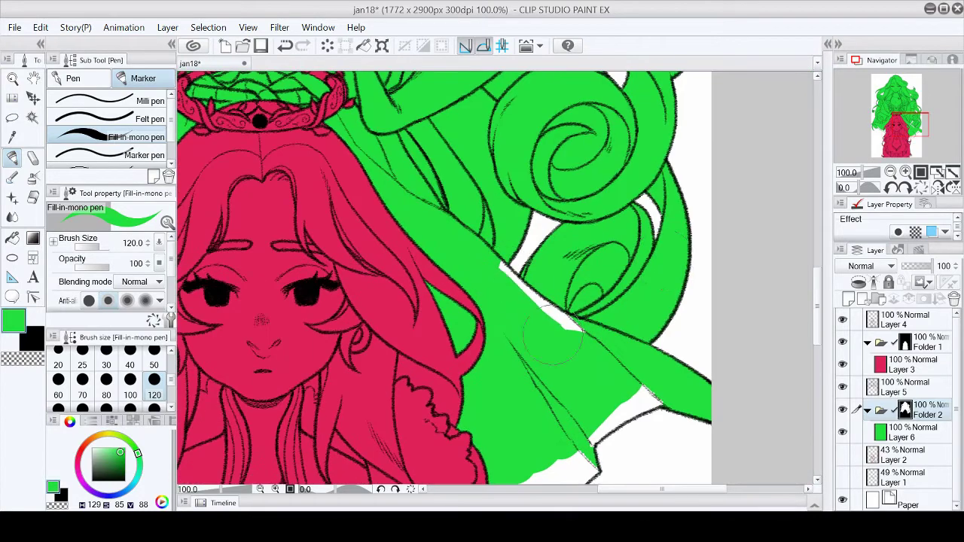
pyautogui.click(905, 172)
pyautogui.press('p')
# Fill the remaining white gaps along the right cloth's edges and corners in Folder 2's mask, using Chalk at size 20
pyautogui.click(903, 189)
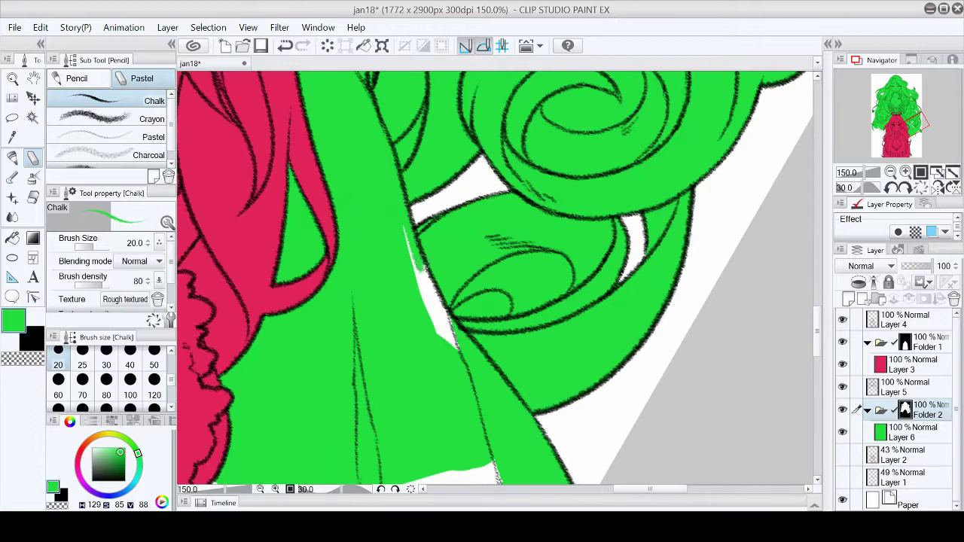
pyautogui.press('p')
pyautogui.moveTo(410, 226); pyautogui.dragTo(452, 347)
pyautogui.click(921, 188)
pyautogui.moveTo(437, 293); pyautogui.dragTo(531, 234)
pyautogui.moveTo(264, 377)
pyautogui.mouseDown()
pyautogui.moveTo(357, 331)
pyautogui.moveTo(425, 331)
pyautogui.mouseUp()
pyautogui.press('p')
pyautogui.click(903, 188)
pyautogui.click(904, 188)
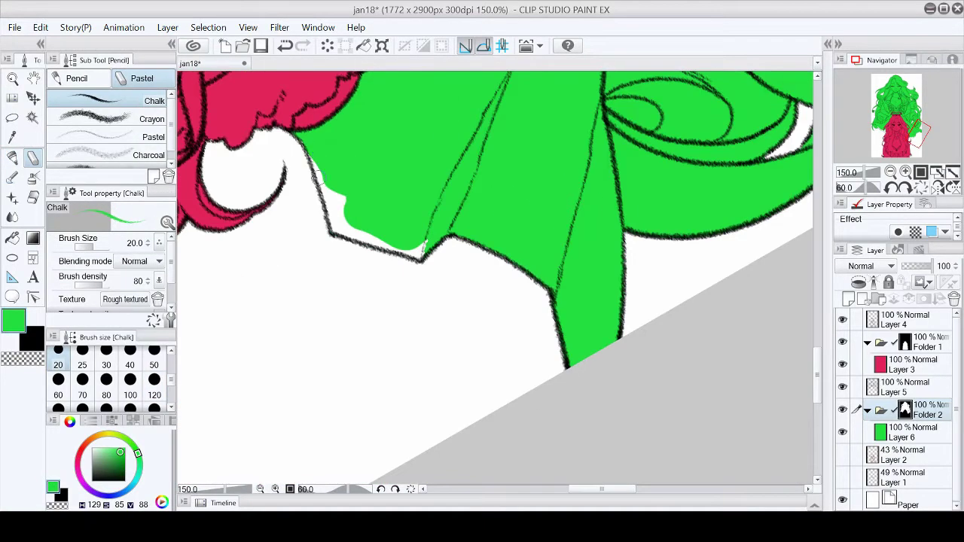
pyautogui.click(921, 187)
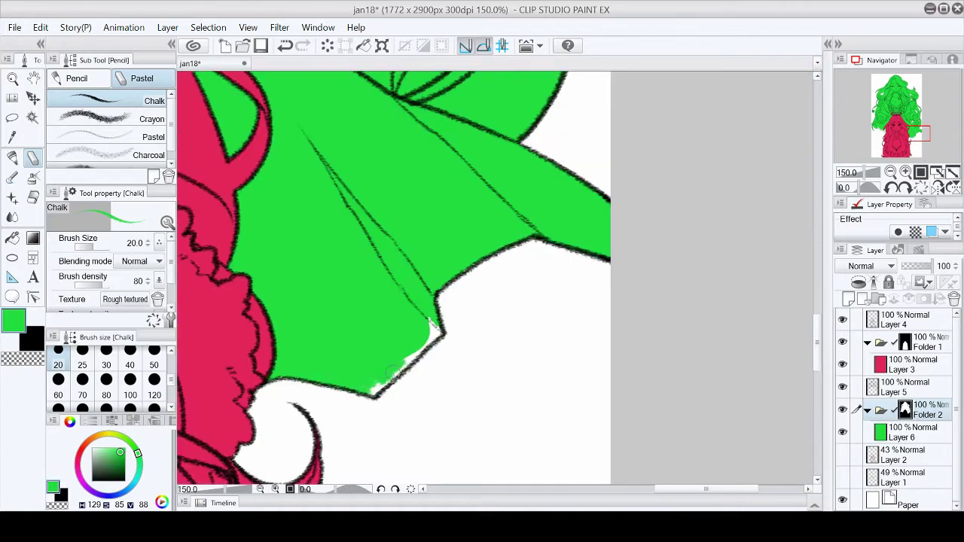
# Extend the green on the left cloth to its lower outline in Folder 2's mask, finishing the edge with Chalk
pyautogui.click(889, 129)
pyautogui.press('p')
pyautogui.click(904, 188)
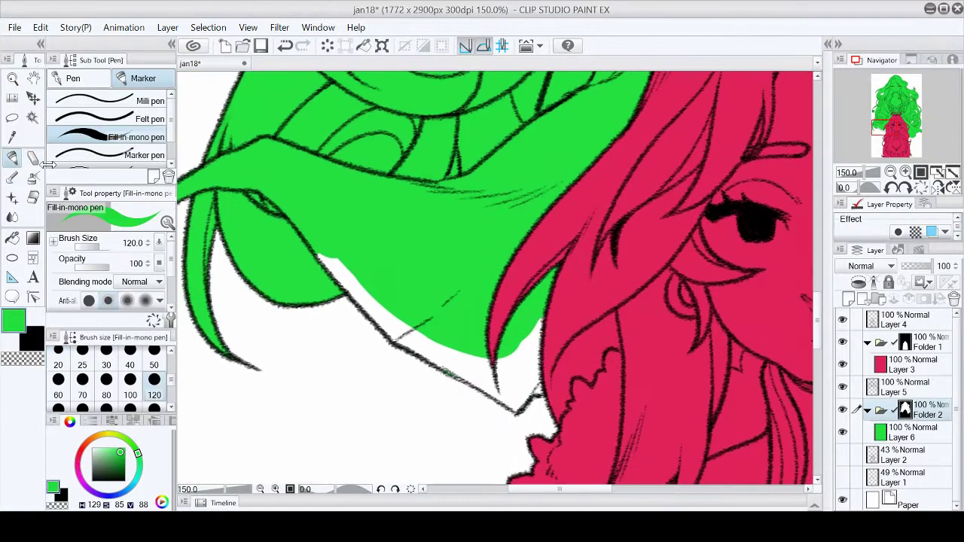
pyautogui.moveTo(381, 203)
pyautogui.mouseDown()
pyautogui.moveTo(460, 352)
pyautogui.moveTo(441, 388)
pyautogui.mouseUp()
pyautogui.press('p')
pyautogui.press('p')
pyautogui.press('p')
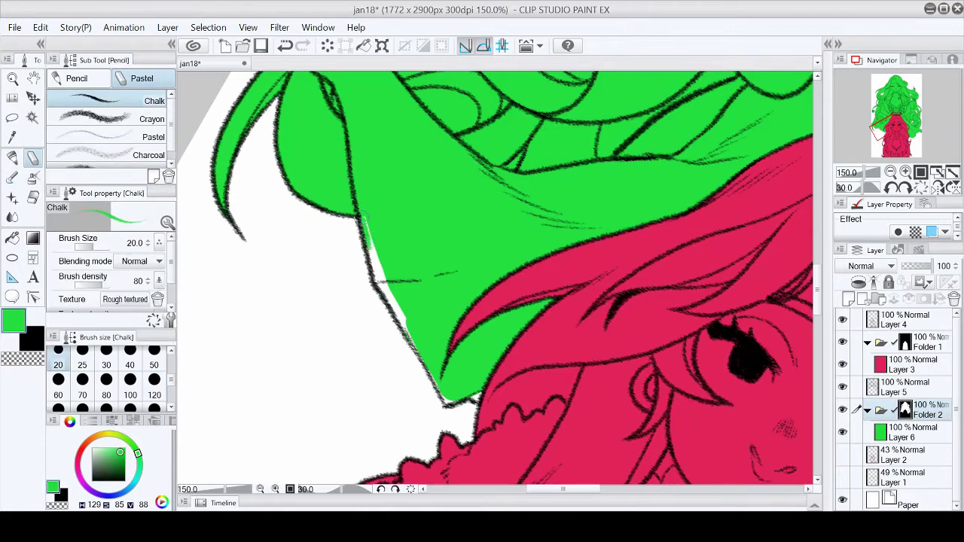
pyautogui.press('@')
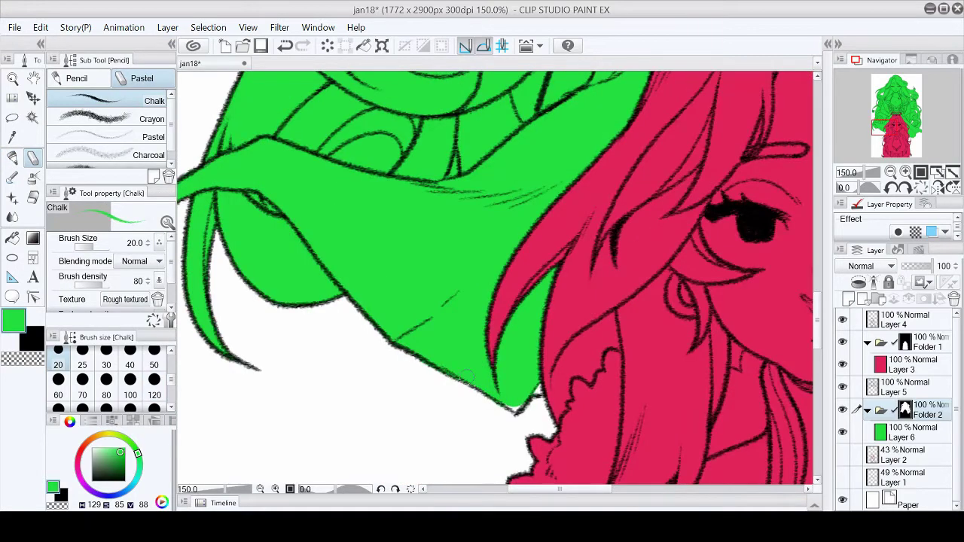
# Add a layer below Folder 2 and fill it with light blue (H 185, S 38, V 88) as the background
pyautogui.click(935, 172)
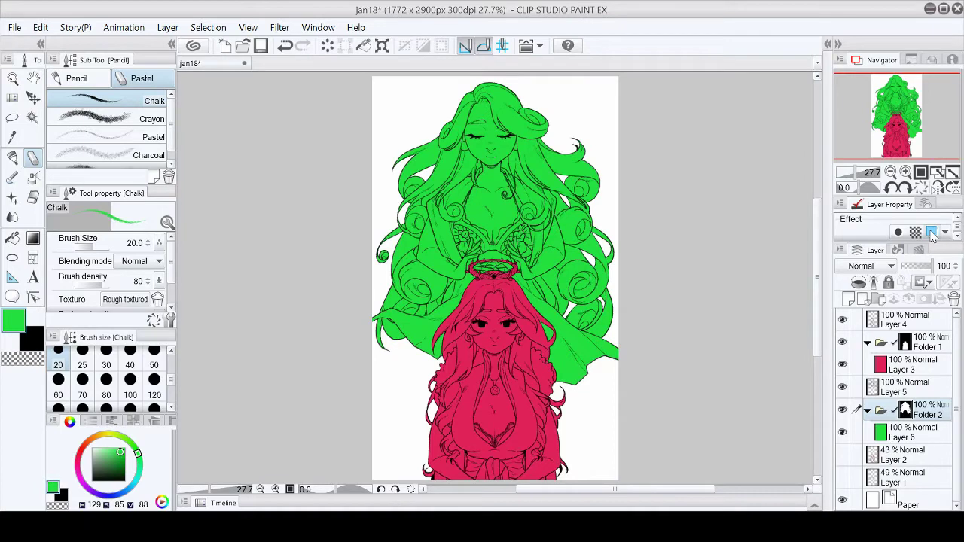
pyautogui.hotkey('ctrl', 'shift', 'n')
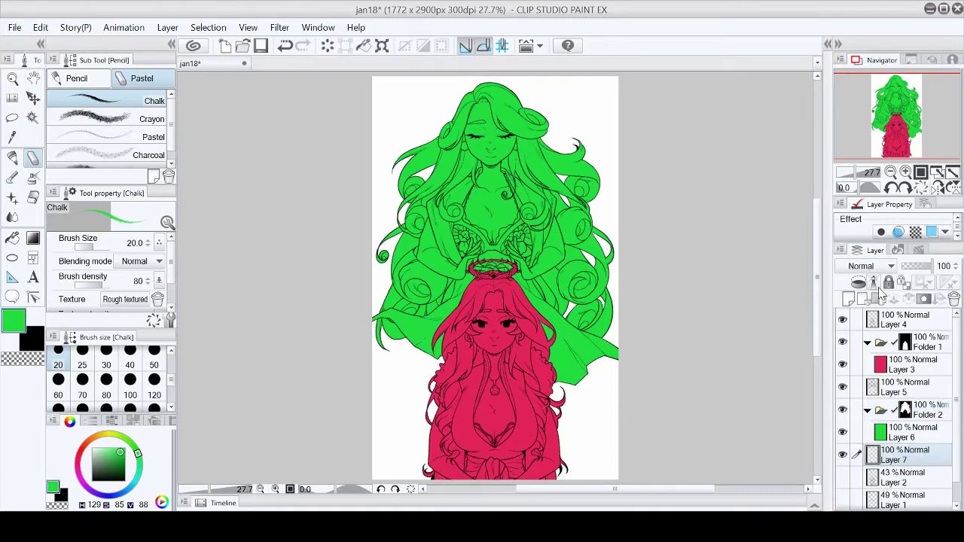
pyautogui.moveTo(137, 451)
pyautogui.mouseDown()
pyautogui.moveTo(134, 482)
pyautogui.moveTo(106, 458)
pyautogui.mouseUp()
pyautogui.press('g')
pyautogui.click(386, 139)
pyautogui.click(104, 452)
pyautogui.click(408, 126)
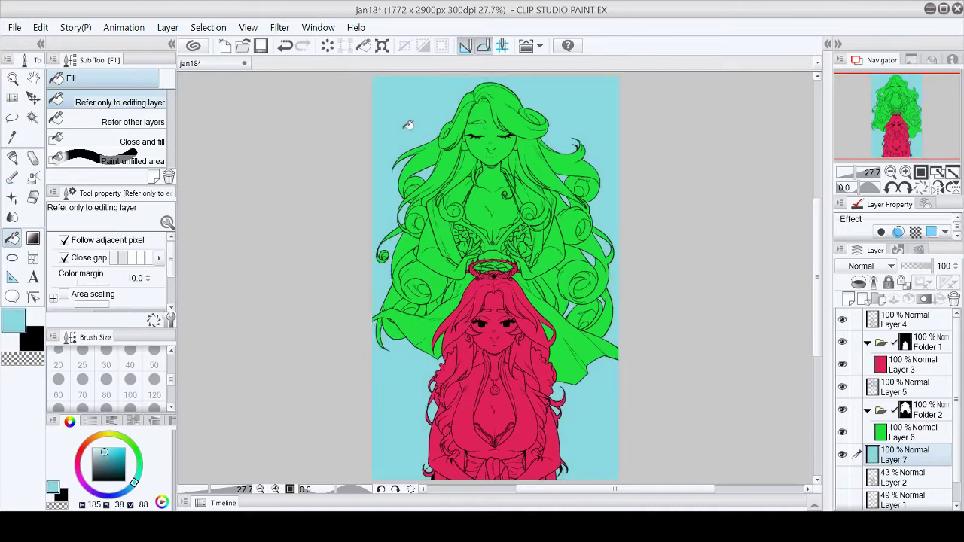
# Add a layer named "skin" above Layer 3 and paint the lower figure's face and neck cream (H 28, S 12, V 100)
pyautogui.click(910, 365)
pyautogui.hotkey('ctrl', 'shift', 'n')
pyautogui.hotkey('ctrl', 'alt', '0')
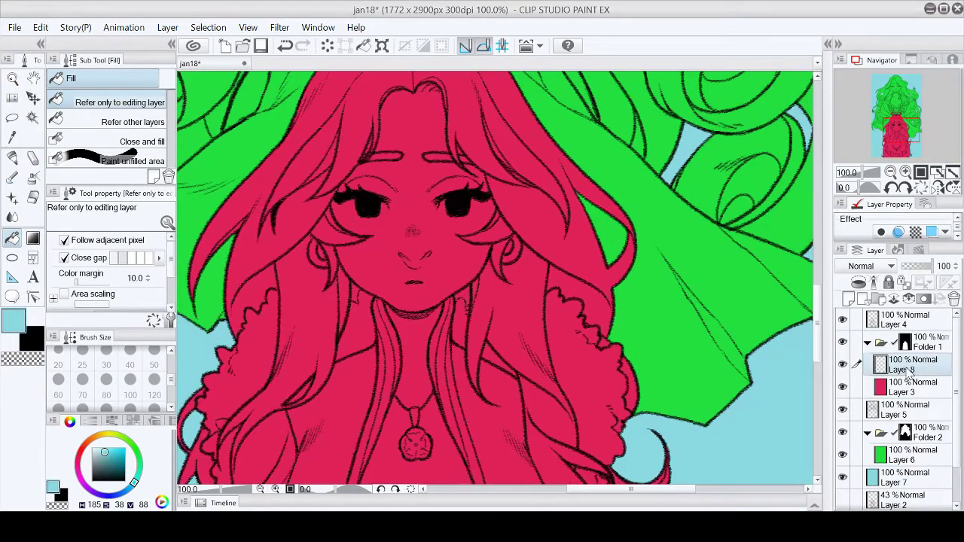
pyautogui.press('p')
pyautogui.click(91, 437)
pyautogui.moveTo(105, 455); pyautogui.dragTo(96, 448)
pyautogui.moveTo(354, 169)
pyautogui.mouseDown()
pyautogui.moveTo(354, 219)
pyautogui.moveTo(407, 290)
pyautogui.moveTo(422, 392)
pyautogui.mouseUp()
# Paint the lower figure's chest and both arms cream on the skin layer with the Fill-in-mono pen
pyautogui.hotkey('ctrl', '-')
pyautogui.scroll(-5, 482, 302)
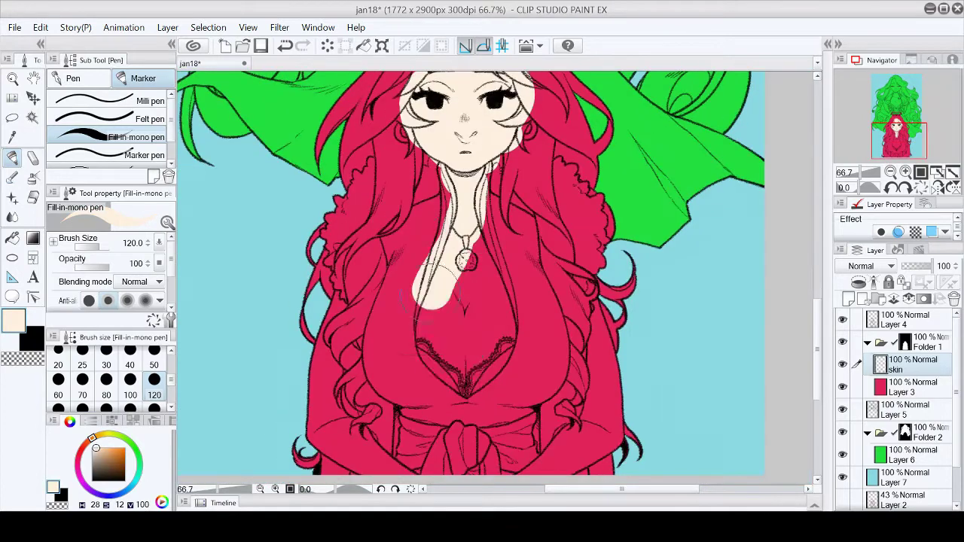
pyautogui.moveTo(422, 257); pyautogui.dragTo(512, 362)
pyautogui.moveTo(588, 294); pyautogui.dragTo(622, 375)
pyautogui.scroll(-2, 622, 375)
pyautogui.moveTo(617, 309); pyautogui.dragTo(595, 384)
pyautogui.moveTo(309, 196)
pyautogui.mouseDown()
pyautogui.moveTo(376, 388)
pyautogui.moveTo(429, 362)
pyautogui.mouseUp()
# Lock the skin layer's transparent pixels and add a new layer above it inside Folder 1
pyautogui.scroll(5, 430, 361)
pyautogui.click(909, 299)
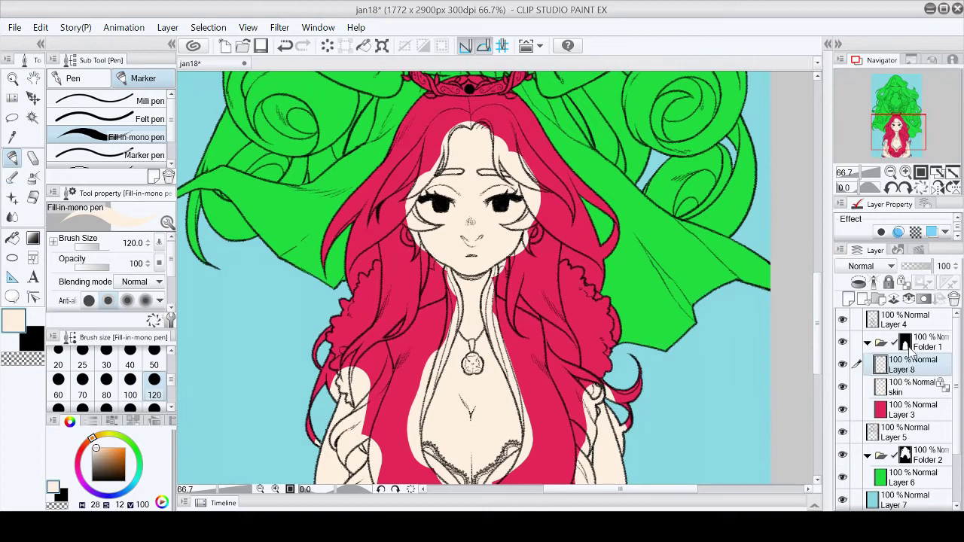
# Rename Layer 8 as "hair" and block in the lower figure's hair and braids dark slate (H 228, S 21, V 33) with the size 120 pen
pyautogui.click(905, 172)
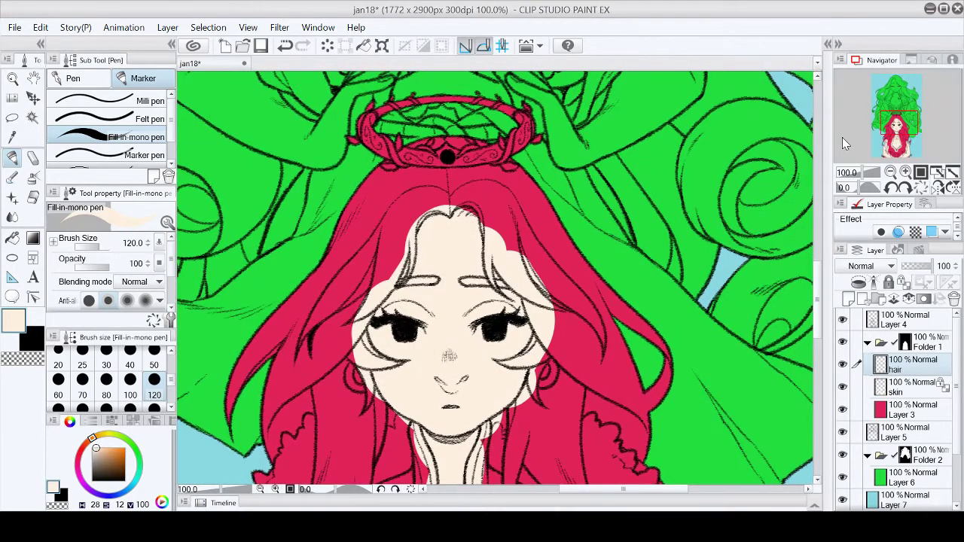
pyautogui.click(99, 470)
pyautogui.moveTo(422, 150)
pyautogui.mouseDown()
pyautogui.moveTo(385, 193)
pyautogui.moveTo(324, 362)
pyautogui.moveTo(493, 185)
pyautogui.moveTo(636, 354)
pyautogui.moveTo(588, 407)
pyautogui.mouseUp()
pyautogui.moveTo(528, 391)
pyautogui.mouseDown()
pyautogui.moveTo(587, 124)
pyautogui.moveTo(613, 124)
pyautogui.mouseUp()
pyautogui.moveTo(422, 98)
pyautogui.mouseDown()
pyautogui.moveTo(452, 188)
pyautogui.moveTo(392, 275)
pyautogui.moveTo(399, 346)
pyautogui.mouseUp()
pyautogui.moveTo(602, 128)
pyautogui.mouseDown()
pyautogui.moveTo(625, 226)
pyautogui.moveTo(678, 249)
pyautogui.moveTo(693, 376)
pyautogui.mouseUp()
pyautogui.moveTo(527, 339); pyautogui.dragTo(477, 237)
pyautogui.moveTo(354, 158)
pyautogui.mouseDown()
pyautogui.moveTo(313, 290)
pyautogui.moveTo(347, 449)
pyautogui.mouseUp()
pyautogui.moveTo(636, 400)
pyautogui.mouseDown()
pyautogui.moveTo(633, 448)
pyautogui.moveTo(651, 301)
pyautogui.mouseUp()
pyautogui.moveTo(268, 178)
pyautogui.mouseDown()
pyautogui.moveTo(274, 253)
pyautogui.moveTo(263, 448)
pyautogui.mouseUp()
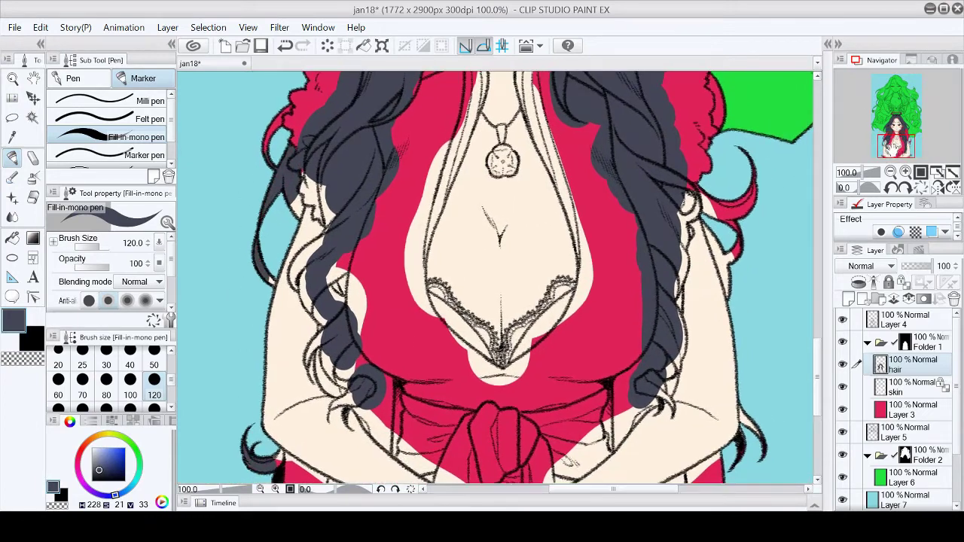
pyautogui.moveTo(618, 114); pyautogui.dragTo(613, 175)
pyautogui.scroll(2, 350, 329)
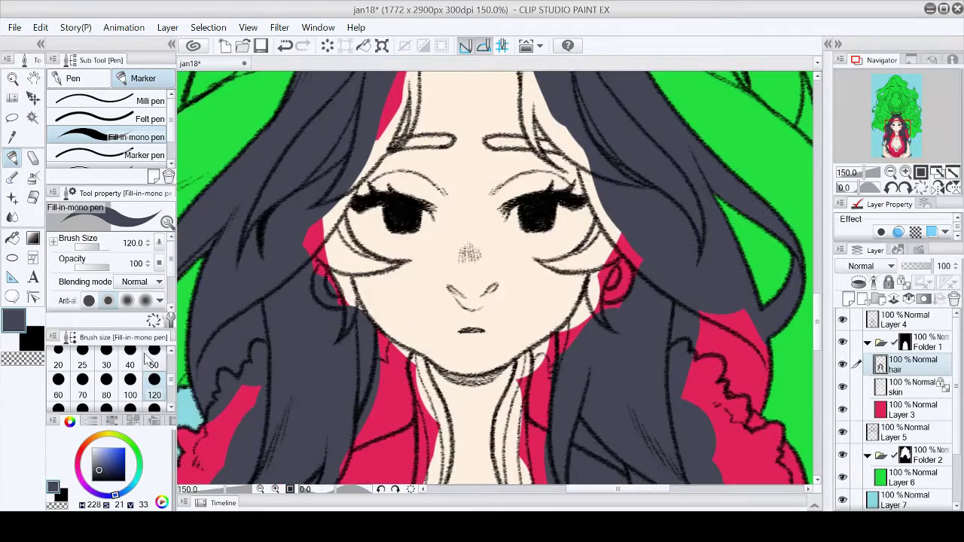
# At brush size 50, fill the hair edge, cheek strand, earring area and eyebrow on the left side of the face in dark slate
pyautogui.click(154, 365)
pyautogui.scroll(2, 351, 329)
pyautogui.moveTo(350, 329)
pyautogui.mouseDown()
pyautogui.moveTo(399, 264)
pyautogui.moveTo(424, 180)
pyautogui.moveTo(422, 226)
pyautogui.moveTo(446, 151)
pyautogui.mouseUp()
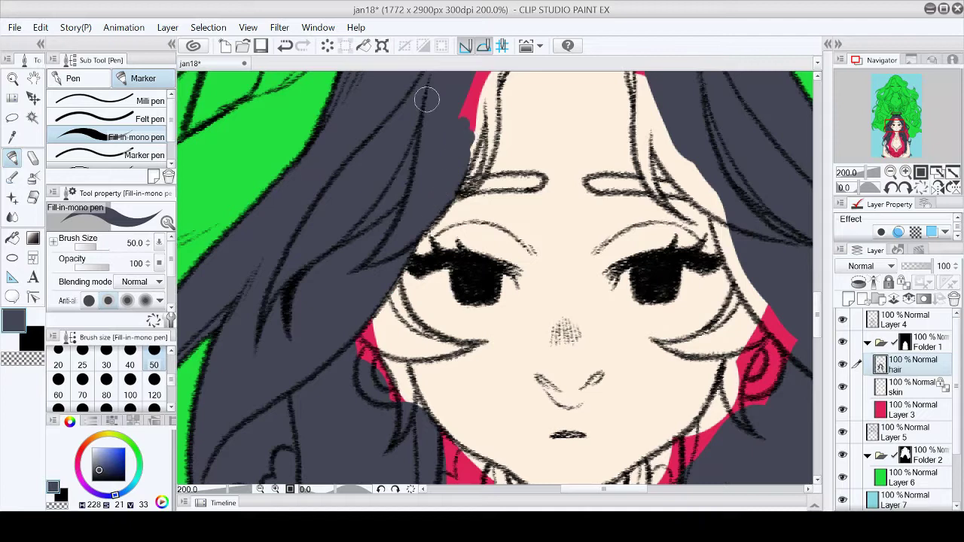
pyautogui.press('^')
pyautogui.press('^')
pyautogui.moveTo(354, 361)
pyautogui.mouseDown()
pyautogui.moveTo(385, 256)
pyautogui.moveTo(402, 233)
pyautogui.moveTo(424, 257)
pyautogui.mouseUp()
pyautogui.press('^')
pyautogui.press('^')
pyautogui.press('^')
pyautogui.press('-')
pyautogui.press('-')
pyautogui.press('-')
pyautogui.press('-')
pyautogui.press('-')
pyautogui.press('-')
pyautogui.press('-')
pyautogui.moveTo(418, 220); pyautogui.dragTo(454, 192)
pyautogui.moveTo(408, 147)
pyautogui.mouseDown()
pyautogui.moveTo(378, 89)
pyautogui.moveTo(426, 181)
pyautogui.mouseUp()
pyautogui.press('^')
pyautogui.press('^')
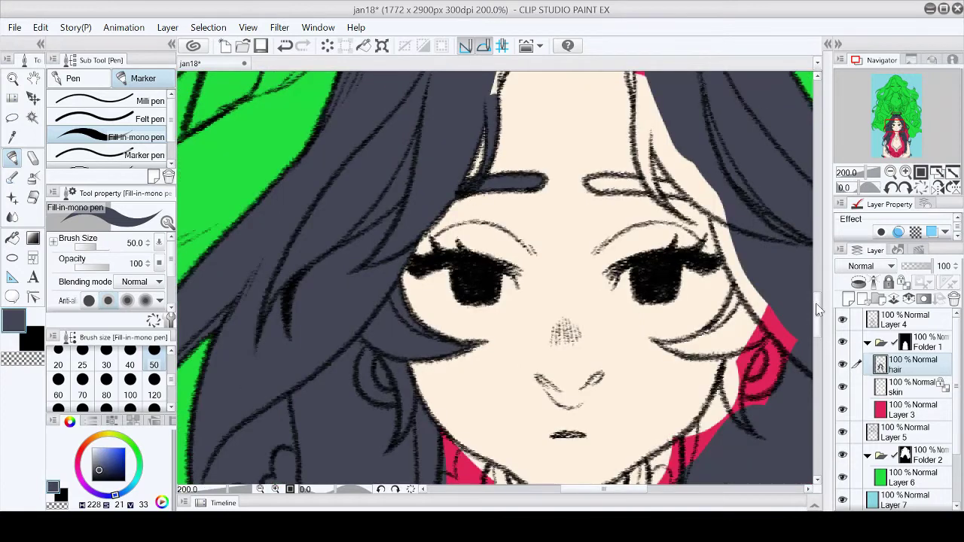
# Fill the hair along the forehead hairline, using the size 20 Chalk brush for the wisps beside the parting
pyautogui.scroll(3, 497, 241)
pyautogui.moveTo(498, 241)
pyautogui.mouseDown()
pyautogui.moveTo(523, 147)
pyautogui.moveTo(527, 181)
pyautogui.mouseUp()
pyautogui.press('-')
pyautogui.press('-')
pyautogui.press('-')
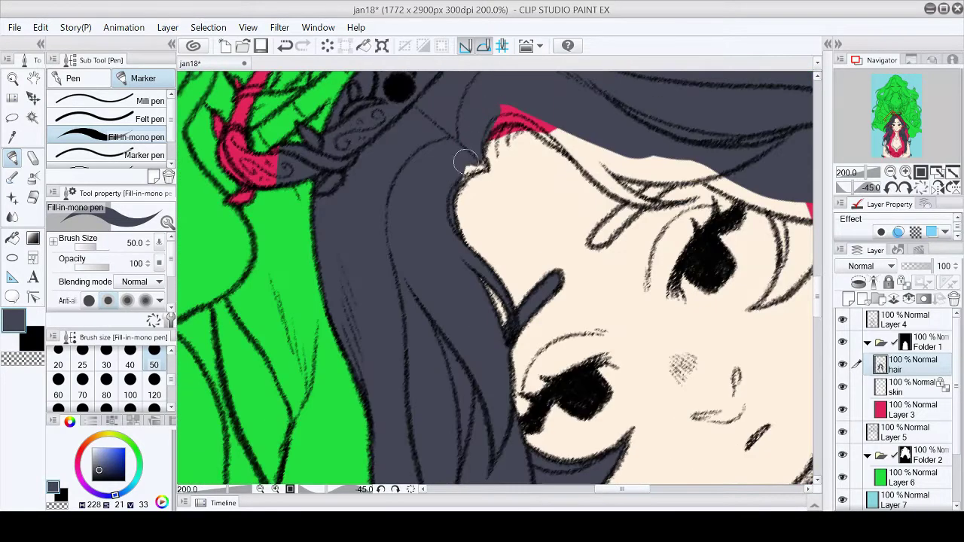
pyautogui.press('^')
pyautogui.press('^')
pyautogui.press('^')
pyautogui.moveTo(602, 162); pyautogui.dragTo(652, 253)
pyautogui.moveTo(652, 252); pyautogui.dragTo(461, 274)
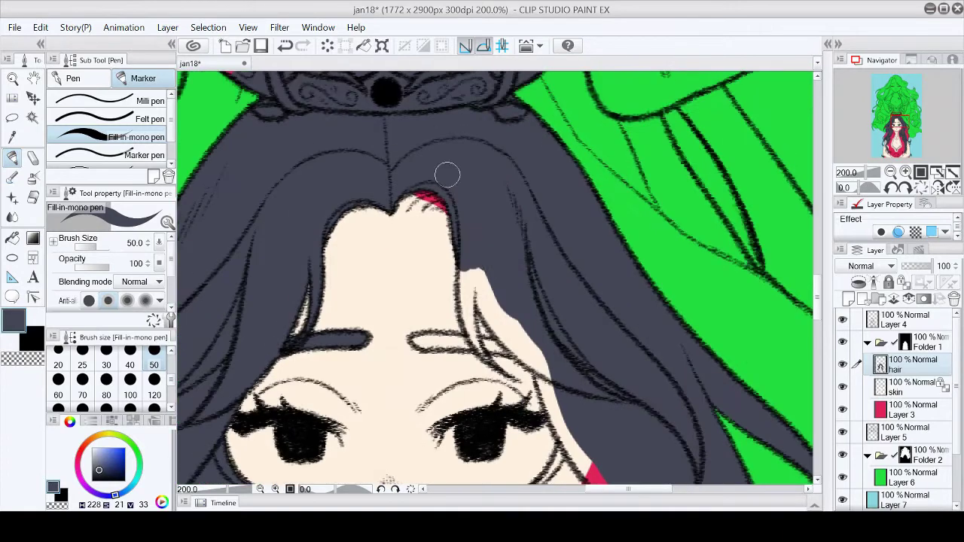
pyautogui.press('p')
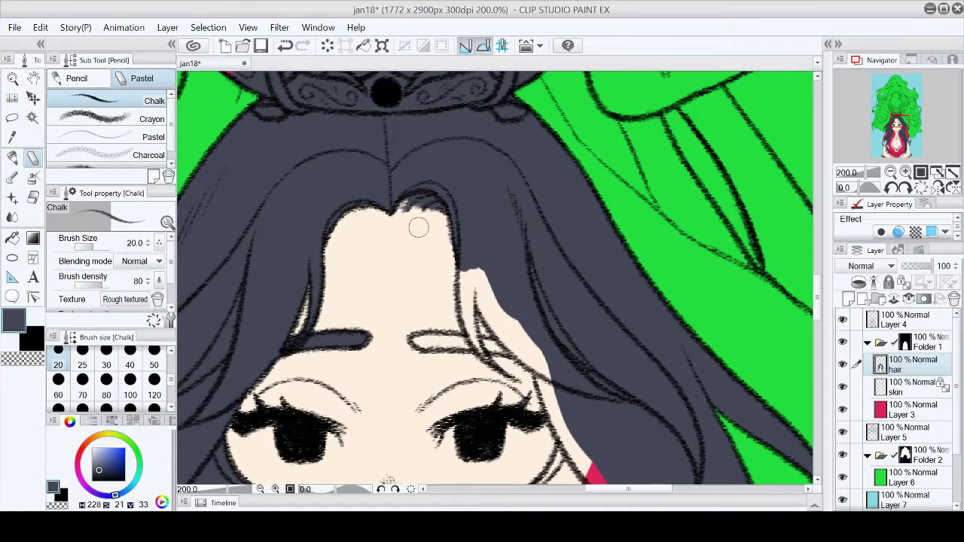
pyautogui.press('p')
pyautogui.moveTo(467, 273); pyautogui.dragTo(461, 310)
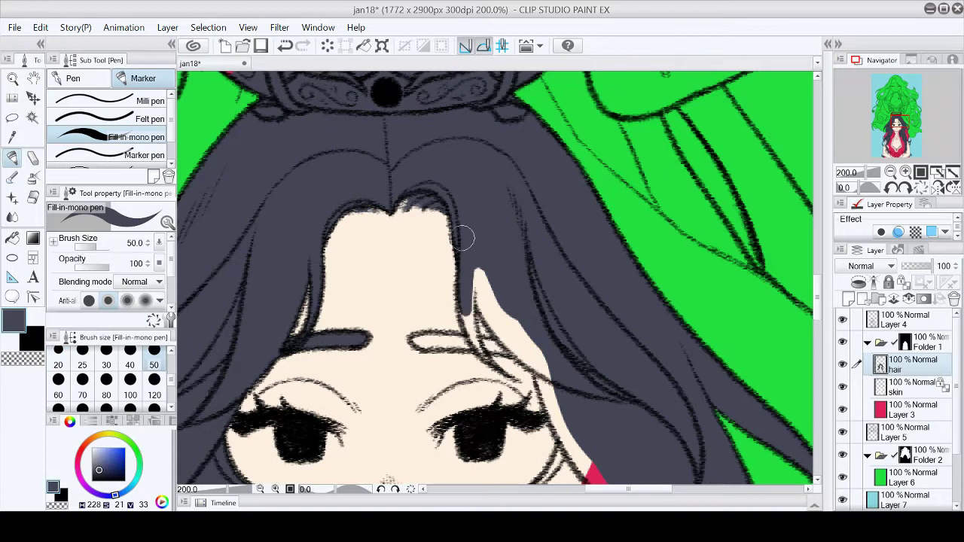
# Paint the right eyebrow and the hair strands at the right temple dark slate with the Fill-in-mono pen
pyautogui.click(906, 132)
pyautogui.moveTo(377, 140)
pyautogui.mouseDown()
pyautogui.moveTo(395, 188)
pyautogui.moveTo(460, 234)
pyautogui.moveTo(444, 196)
pyautogui.mouseUp()
pyautogui.press('^')
pyautogui.press('^')
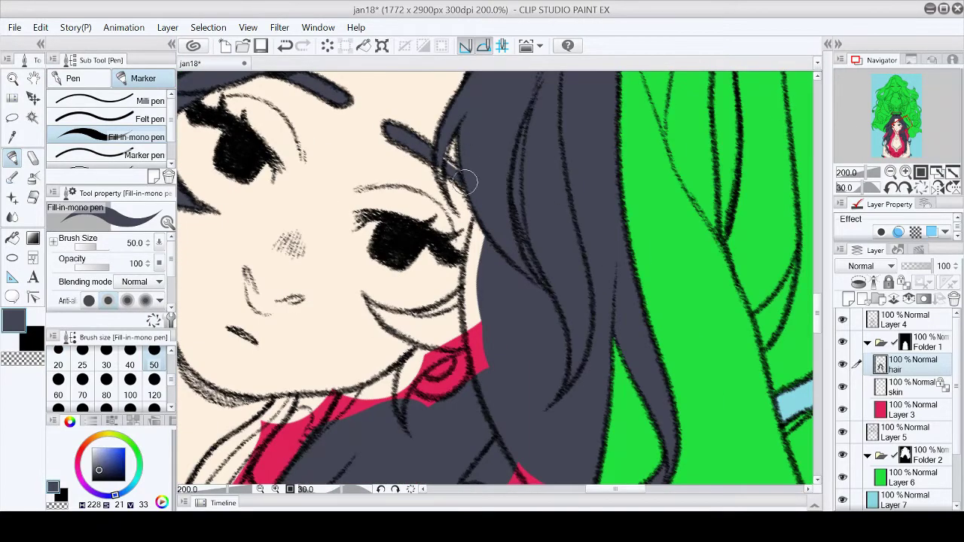
pyautogui.press('-')
pyautogui.press('-')
pyautogui.moveTo(392, 204)
pyautogui.mouseDown()
pyautogui.moveTo(450, 228)
pyautogui.moveTo(496, 307)
pyautogui.moveTo(468, 289)
pyautogui.moveTo(544, 327)
pyautogui.mouseUp()
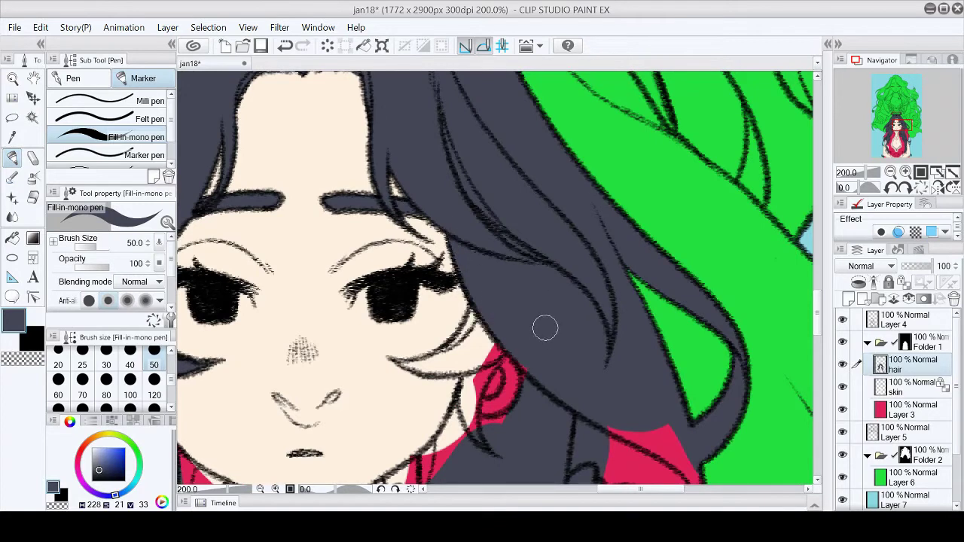
pyautogui.press('^')
pyautogui.moveTo(433, 230); pyautogui.dragTo(455, 190)
pyautogui.press('^')
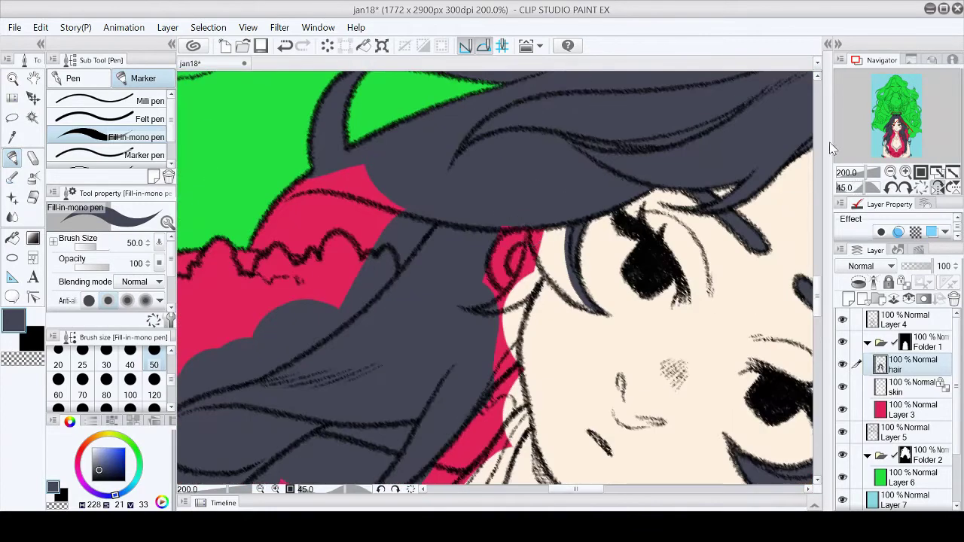
# Fill the cheek strand and the hair around the earring on the right side of the face in dark slate
pyautogui.press('^')
pyautogui.moveTo(403, 211)
pyautogui.mouseDown()
pyautogui.moveTo(437, 248)
pyautogui.moveTo(482, 260)
pyautogui.mouseUp()
pyautogui.press('-')
pyautogui.press('-')
pyautogui.press('-')
pyautogui.moveTo(324, 302)
pyautogui.mouseDown()
pyautogui.moveTo(377, 299)
pyautogui.moveTo(399, 376)
pyautogui.mouseUp()
pyautogui.press('^')
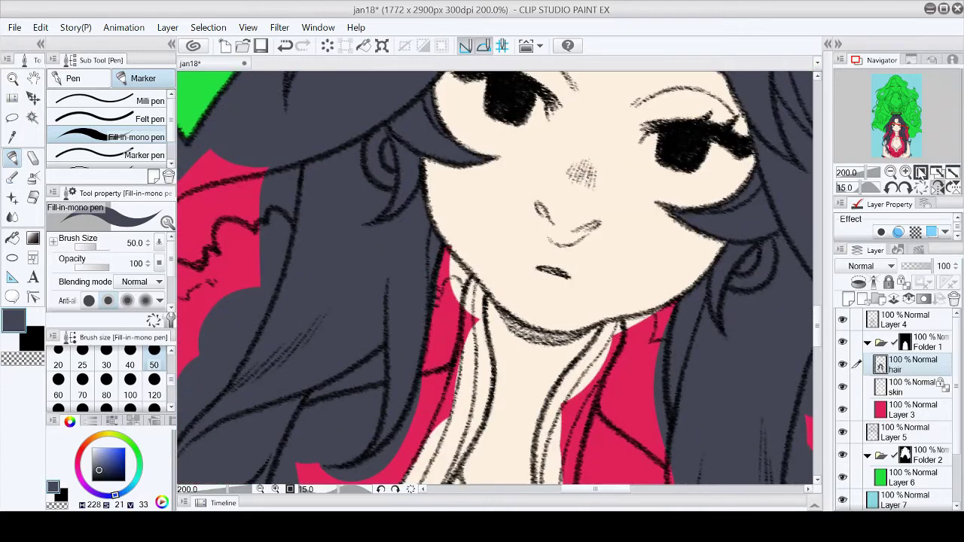
pyautogui.press('-')
# Raise the brush size to 60 and fill the left braid from the shoulder down to its first twists
pyautogui.moveTo(306, 421); pyautogui.dragTo(527, 136)
pyautogui.press(']')
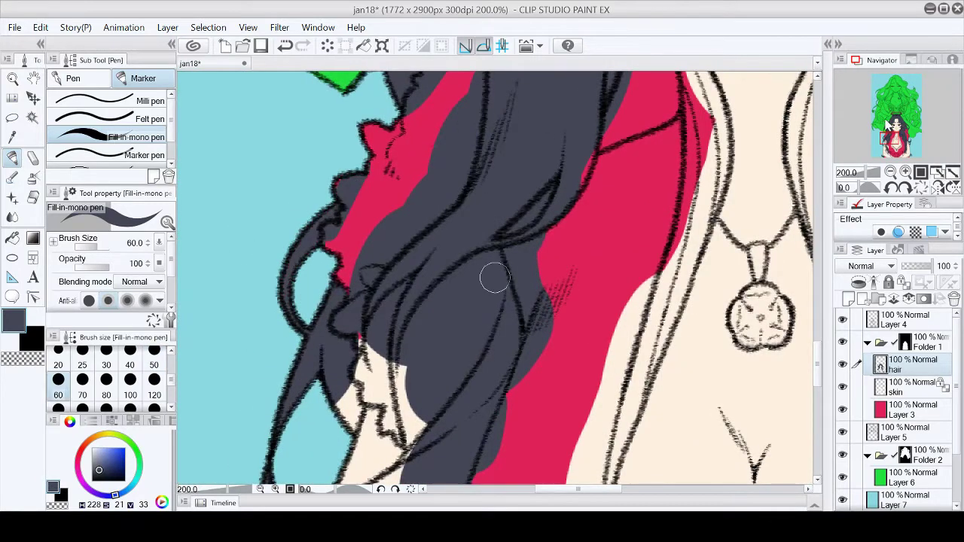
pyautogui.moveTo(494, 279); pyautogui.dragTo(243, 193)
pyautogui.moveTo(324, 214); pyautogui.dragTo(369, 297)
pyautogui.moveTo(332, 249); pyautogui.dragTo(369, 324)
pyautogui.moveTo(354, 391); pyautogui.dragTo(354, 215)
pyautogui.moveTo(347, 297); pyautogui.dragTo(408, 226)
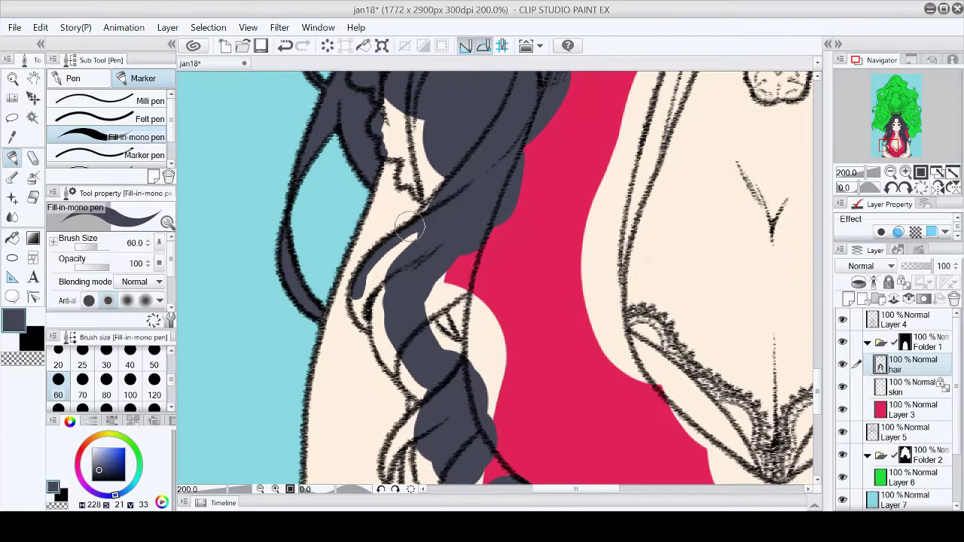
pyautogui.moveTo(362, 317)
pyautogui.mouseDown()
pyautogui.moveTo(384, 341)
pyautogui.moveTo(441, 333)
pyautogui.moveTo(461, 263)
pyautogui.mouseUp()
# Fill the lower twists and curled end of the left braid in dark slate above the bent elbow
pyautogui.scroll(-3, 802, 169)
pyautogui.moveTo(428, 208); pyautogui.dragTo(403, 277)
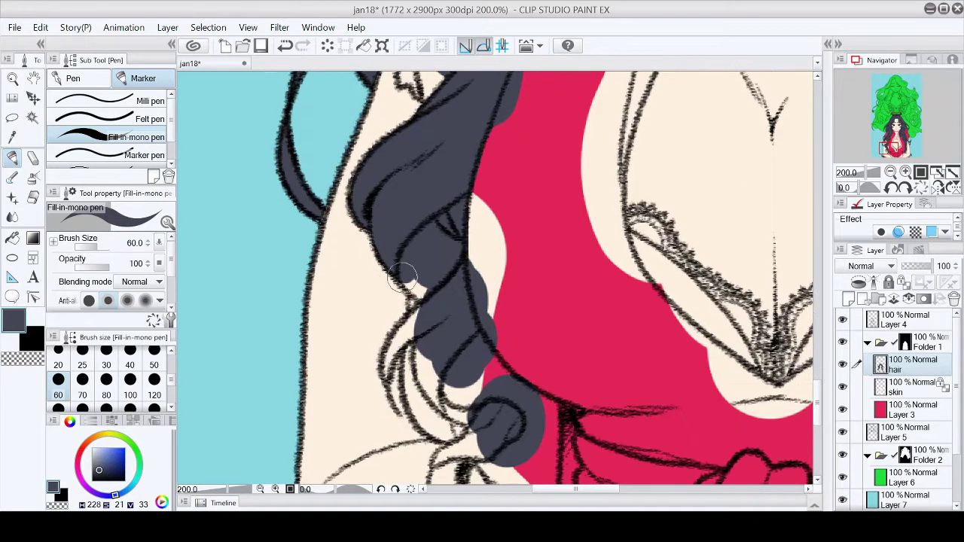
pyautogui.moveTo(389, 346); pyautogui.dragTo(443, 324)
pyautogui.moveTo(427, 388)
pyautogui.mouseDown()
pyautogui.moveTo(490, 370)
pyautogui.moveTo(498, 377)
pyautogui.mouseUp()
pyautogui.scroll(-5, 439, 194)
pyautogui.moveTo(439, 194); pyautogui.dragTo(420, 175)
pyautogui.moveTo(451, 270); pyautogui.dragTo(477, 277)
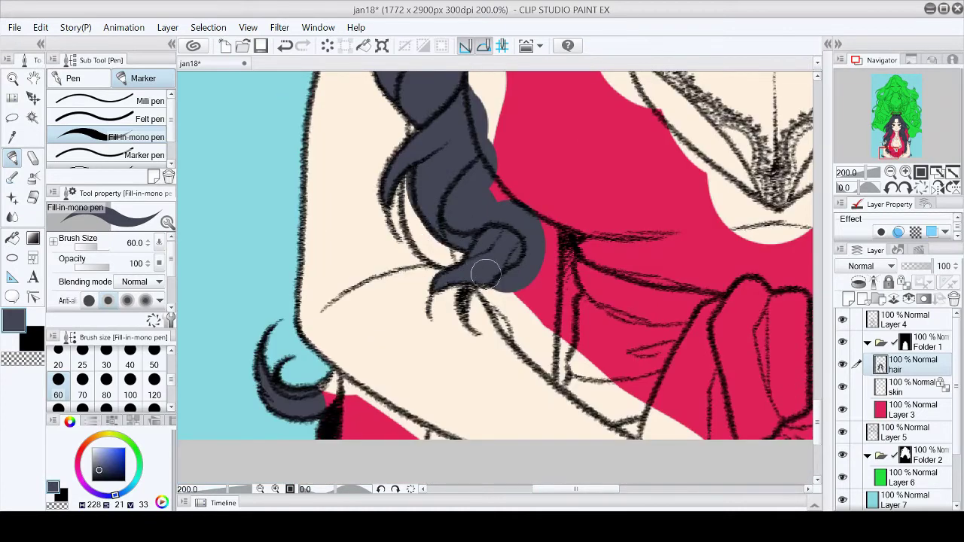
# Fill the lower twists of the right braid and its outer strands along the arm in dark slate
pyautogui.press('h')
pyautogui.moveTo(565, 264)
pyautogui.mouseDown()
pyautogui.moveTo(580, 229)
pyautogui.moveTo(611, 238)
pyautogui.mouseUp()
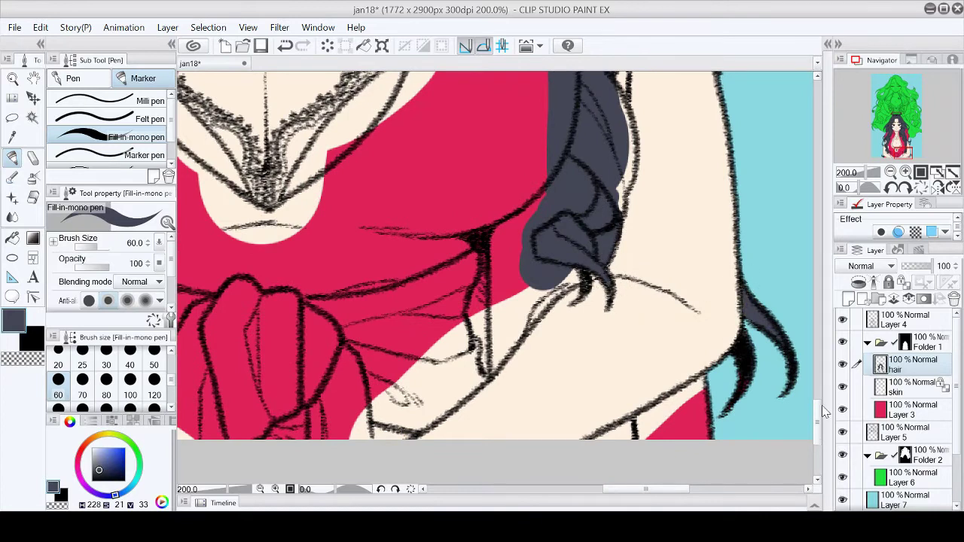
pyautogui.scroll(2, 617, 188)
pyautogui.moveTo(604, 146); pyautogui.dragTo(623, 196)
pyautogui.scroll(3, 627, 272)
pyautogui.moveTo(676, 125)
pyautogui.mouseDown()
pyautogui.moveTo(704, 200)
pyautogui.moveTo(711, 279)
pyautogui.mouseUp()
pyautogui.press('c')
pyautogui.press('c')
pyautogui.scroll(2, 710, 260)
# Finish filling the upper right braid and the hair by the right shoulder, and save the file
pyautogui.press('h')
pyautogui.moveTo(352, 222); pyautogui.dragTo(355, 298)
pyautogui.scroll(2, 528, 256)
pyautogui.moveTo(335, 234)
pyautogui.mouseDown()
pyautogui.moveTo(323, 267)
pyautogui.moveTo(330, 278)
pyautogui.mouseUp()
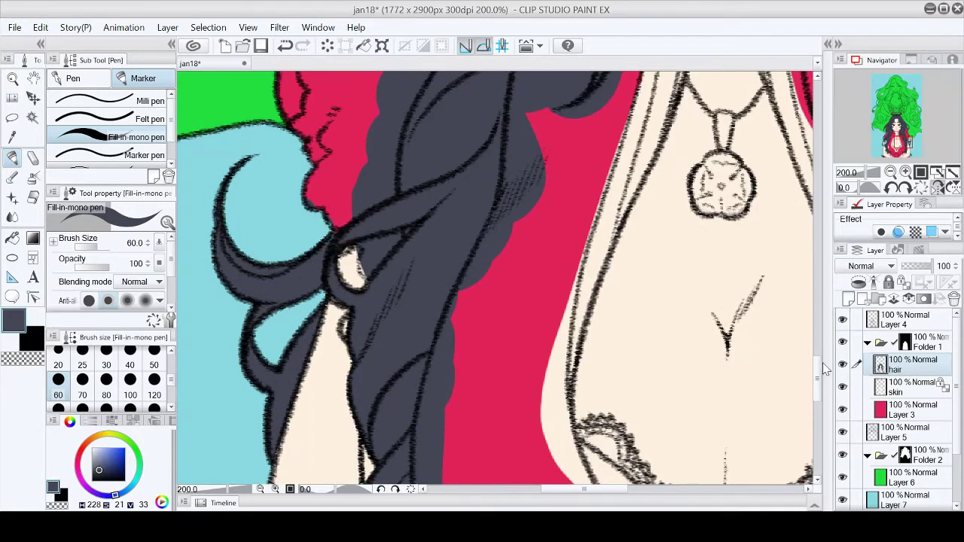
pyautogui.scroll(8, 633, 258)
pyautogui.moveTo(443, 256)
pyautogui.mouseDown()
pyautogui.moveTo(422, 306)
pyautogui.moveTo(332, 406)
pyautogui.mouseUp()
pyautogui.press('h')
pyautogui.click(937, 174)
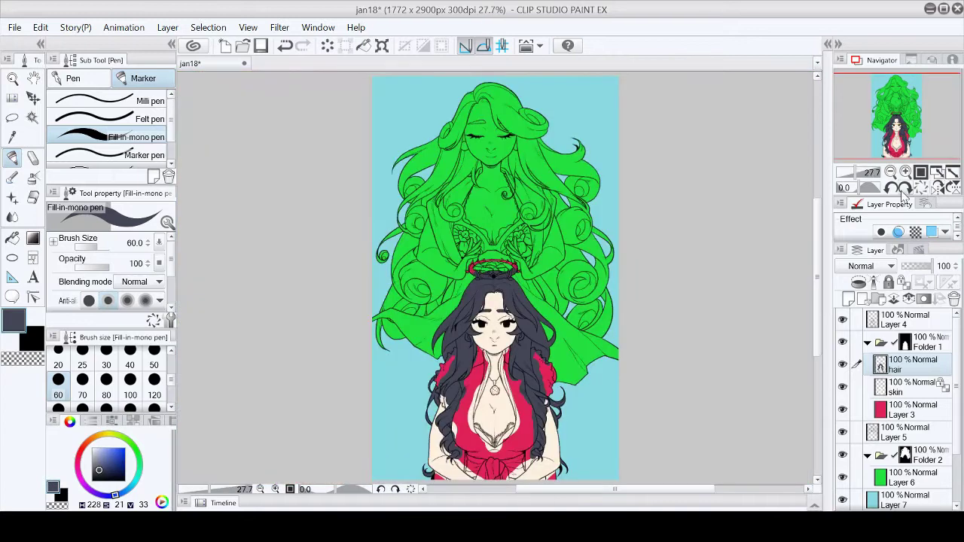
pyautogui.hotkey('ctrl', 's')
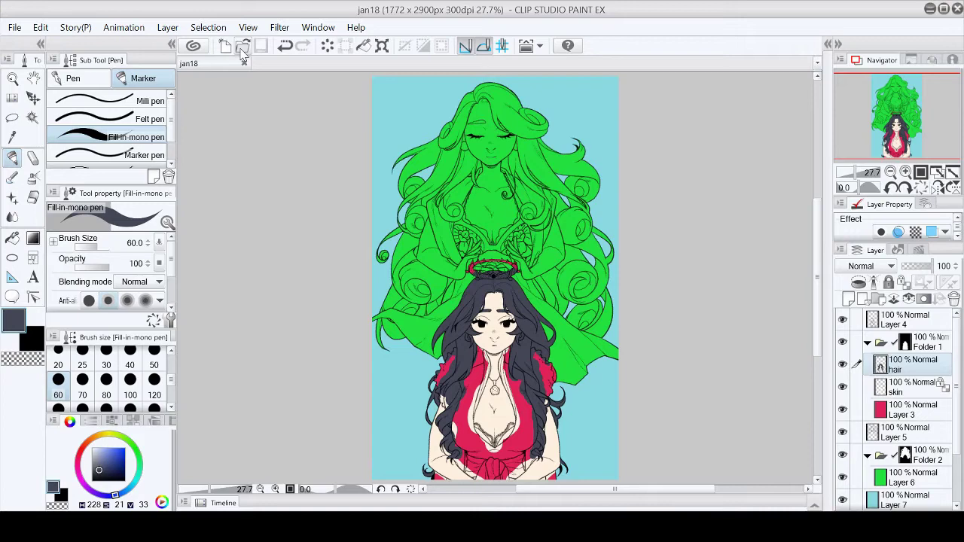
# Lock the hair layer's transparent pixels and add a layer named "top" above it in Folder 1
pyautogui.scroll(5, 520, 373)
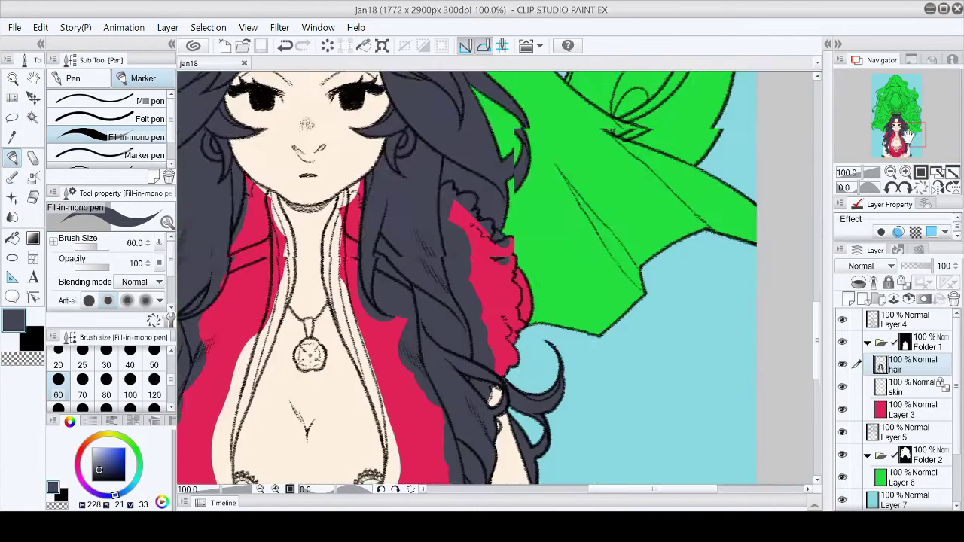
pyautogui.hotkey('ctrl', 'shift', 'n')
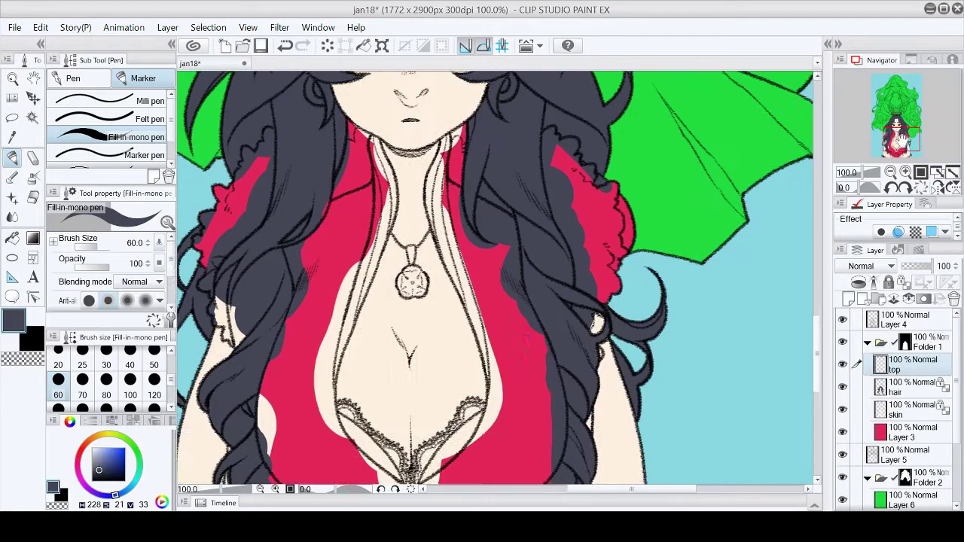
pyautogui.scroll(-2, 402, 282)
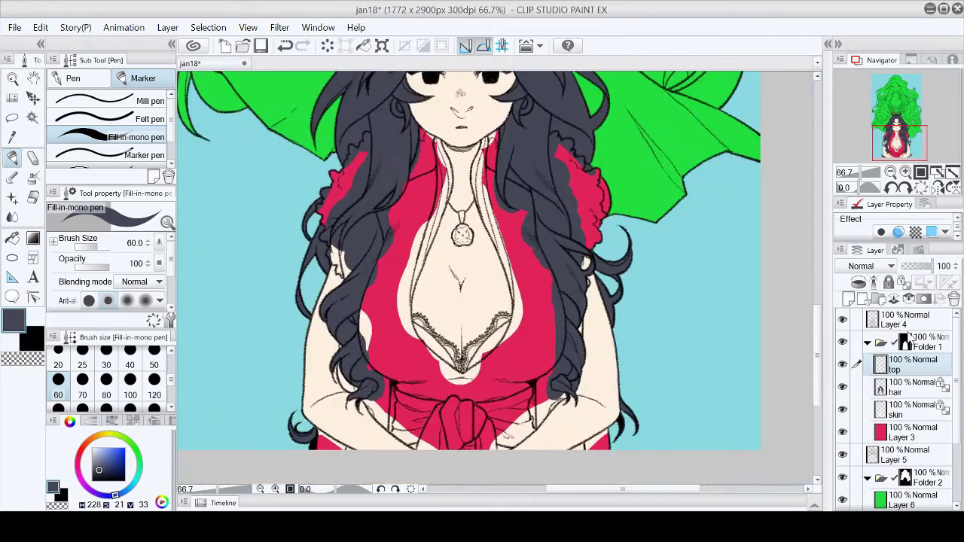
# Auto-select the bodice area on Layer 4 and fill it white on the top layer with the Fill-in-mono pen at size 300
pyautogui.press('w')
pyautogui.click(552, 238)
pyautogui.scroll(-1, 552, 238)
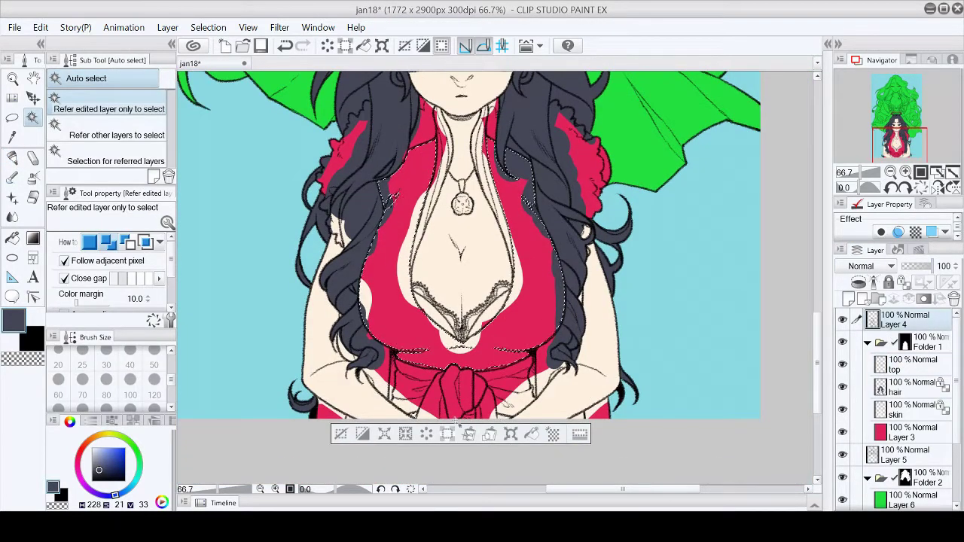
pyautogui.click(911, 365)
pyautogui.click(92, 448)
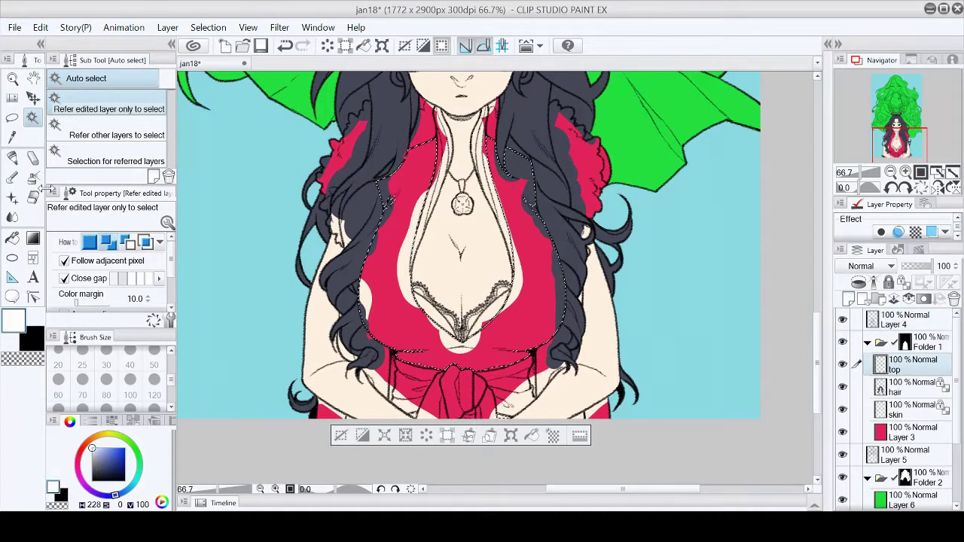
pyautogui.click(12, 156)
pyautogui.moveTo(422, 271); pyautogui.dragTo(519, 89)
pyautogui.press('p')
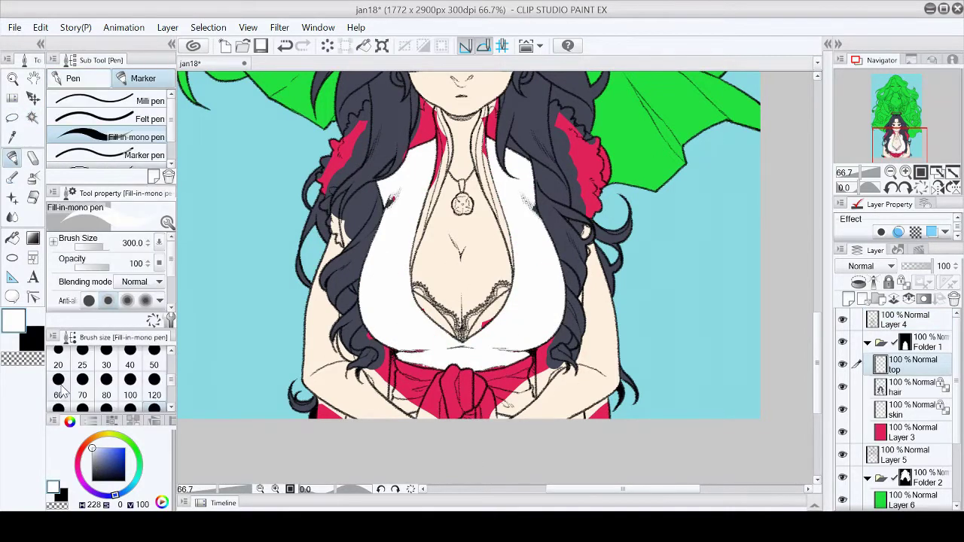
# At brush size 60, fill the missed hatching by the left armpit white and touch up the hair beside the collar in dark slate
pyautogui.scroll(2, 495, 277)
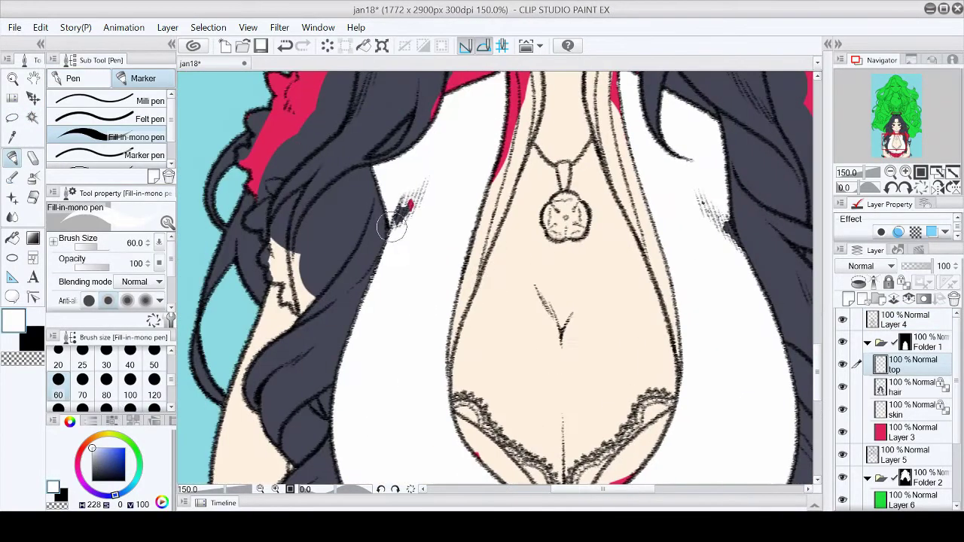
pyautogui.hotkey('alt', '[')
pyautogui.keyDown('alt'); pyautogui.click(427, 183); pyautogui.keyUp('alt')
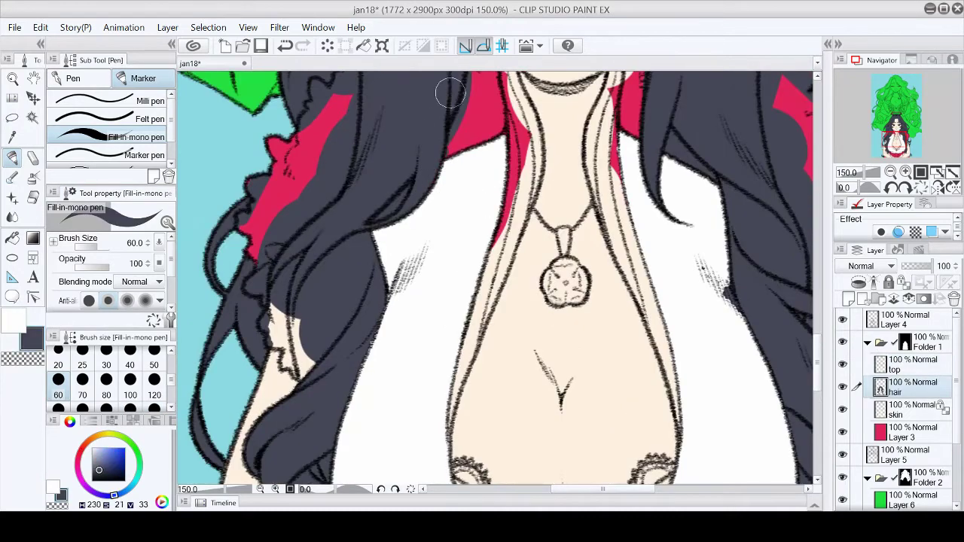
pyautogui.hotkey('alt', ']')
pyautogui.scroll(1, 494, 271)
pyautogui.keyDown('alt'); pyautogui.click(467, 233); pyautogui.keyUp('alt')
# Hide the skin layer and paint the left collar and lapel of the top white down to the chest opening
pyautogui.moveTo(514, 204)
pyautogui.mouseDown()
pyautogui.moveTo(480, 289)
pyautogui.moveTo(534, 262)
pyautogui.moveTo(467, 210)
pyautogui.mouseUp()
pyautogui.moveTo(388, 87); pyautogui.dragTo(482, 264)
pyautogui.moveTo(449, 205)
pyautogui.mouseDown()
pyautogui.moveTo(531, 399)
pyautogui.moveTo(557, 441)
pyautogui.moveTo(595, 449)
pyautogui.mouseUp()
pyautogui.hotkey('ctrl', 'shift', 'r')
pyautogui.scroll(3, 652, 113)
pyautogui.moveTo(524, 159)
pyautogui.mouseDown()
pyautogui.moveTo(521, 275)
pyautogui.moveTo(534, 178)
pyautogui.moveTo(538, 298)
pyautogui.mouseUp()
pyautogui.hotkey('ctrl', 'z')
pyautogui.moveTo(338, 381)
pyautogui.mouseDown()
pyautogui.moveTo(380, 343)
pyautogui.moveTo(361, 363)
pyautogui.mouseUp()
pyautogui.hscroll(3, 488, 203)
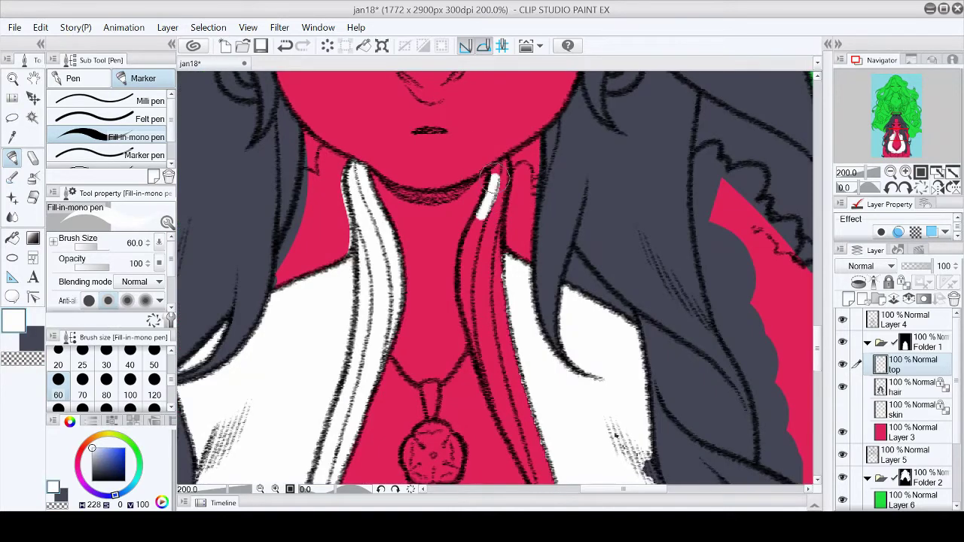
# Paint the right collar and lapel of the top white from the neck down along the chest opening
pyautogui.moveTo(503, 161); pyautogui.dragTo(486, 300)
pyautogui.moveTo(500, 206)
pyautogui.mouseDown()
pyautogui.moveTo(474, 316)
pyautogui.moveTo(467, 263)
pyautogui.moveTo(521, 396)
pyautogui.mouseUp()
pyautogui.scroll(-3, 477, 220)
pyautogui.moveTo(476, 220)
pyautogui.mouseDown()
pyautogui.moveTo(577, 413)
pyautogui.moveTo(572, 442)
pyautogui.mouseUp()
pyautogui.scroll(-4, 819, 362)
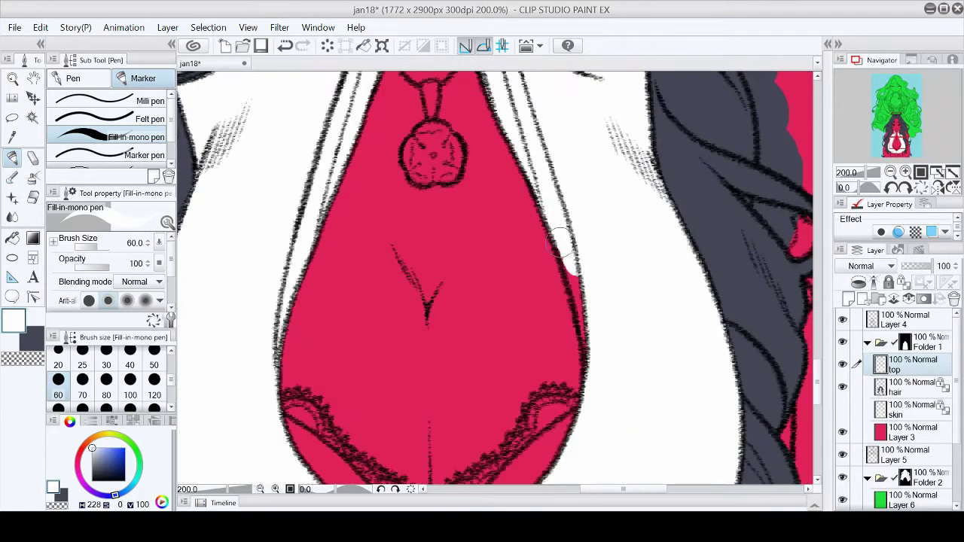
# Fill the top's waist edge and the small gaps beside the sash white, and lock the top layer's transparent pixels
pyautogui.scroll(-4, 585, 430)
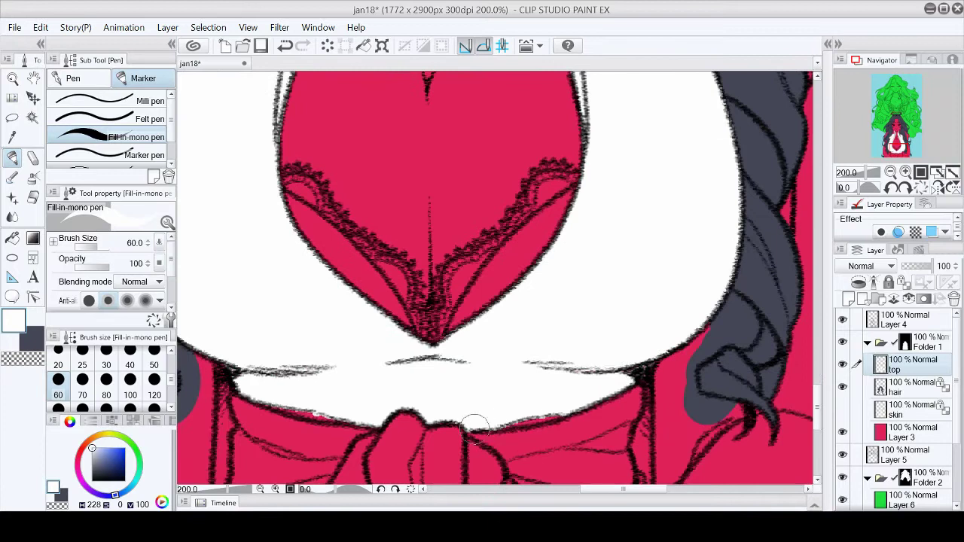
pyautogui.scroll(-5, 284, 361)
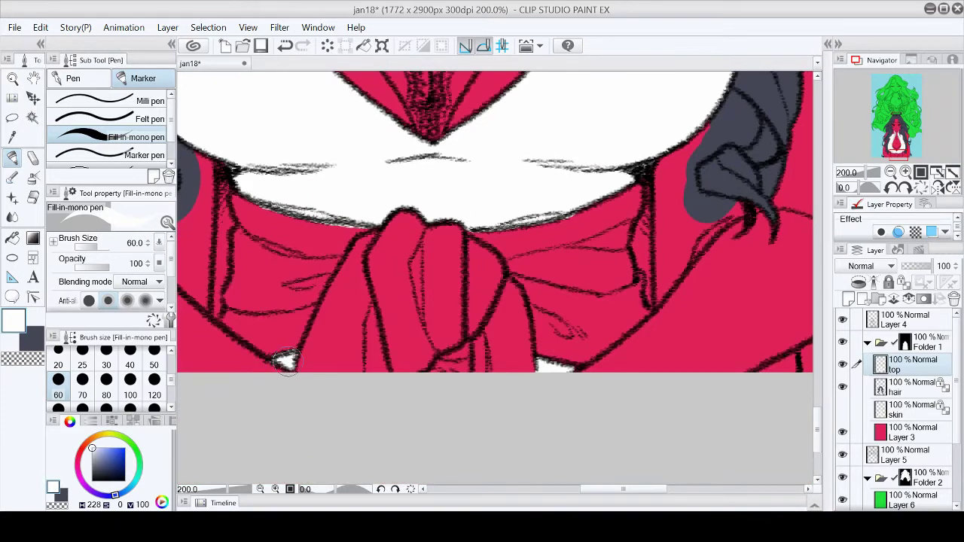
pyautogui.scroll(5, 495, 226)
pyautogui.hotkey('ctrl', '0')
pyautogui.click(894, 299)
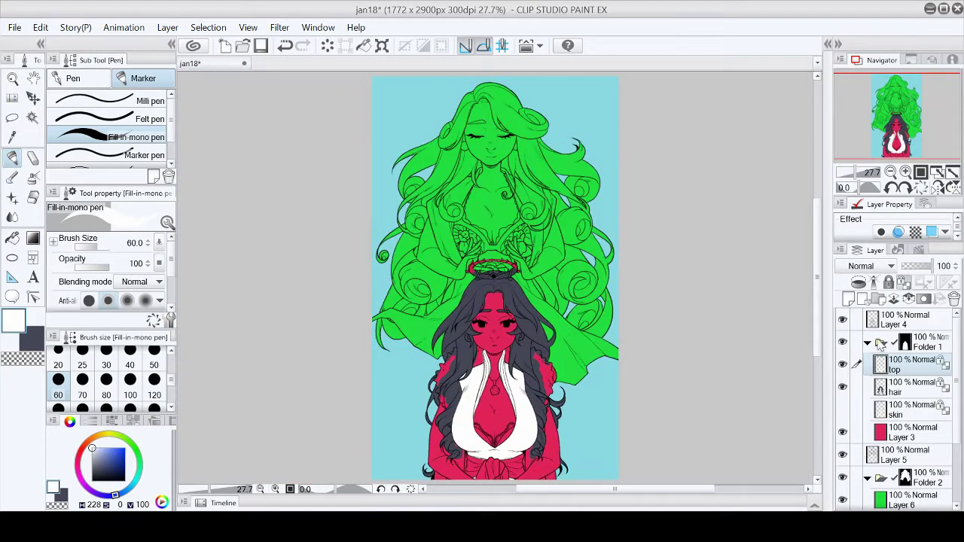
# Add a layer named fur above top, and auto-select the fur trim regions on both shoulders and beside the neck on line-art Layer 4
pyautogui.moveTo(866, 173); pyautogui.dragTo(904, 173)
pyautogui.click(904, 319)
pyautogui.press('w')
pyautogui.click(394, 362)
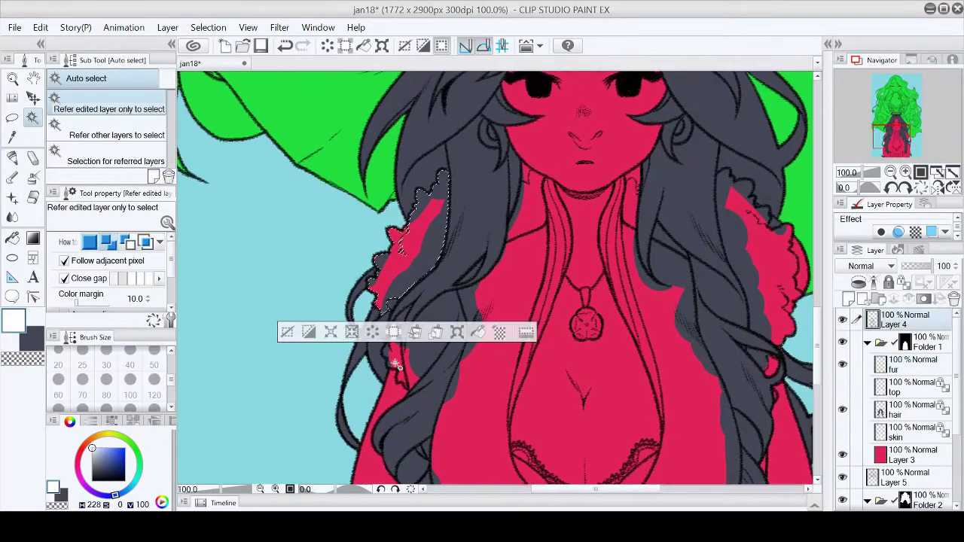
pyautogui.keyDown('shift'); pyautogui.click(527, 204); pyautogui.keyUp('shift')
pyautogui.keyDown('shift'); pyautogui.click(746, 226); pyautogui.keyUp('shift')
pyautogui.moveTo(693, 251); pyautogui.dragTo(568, 251)
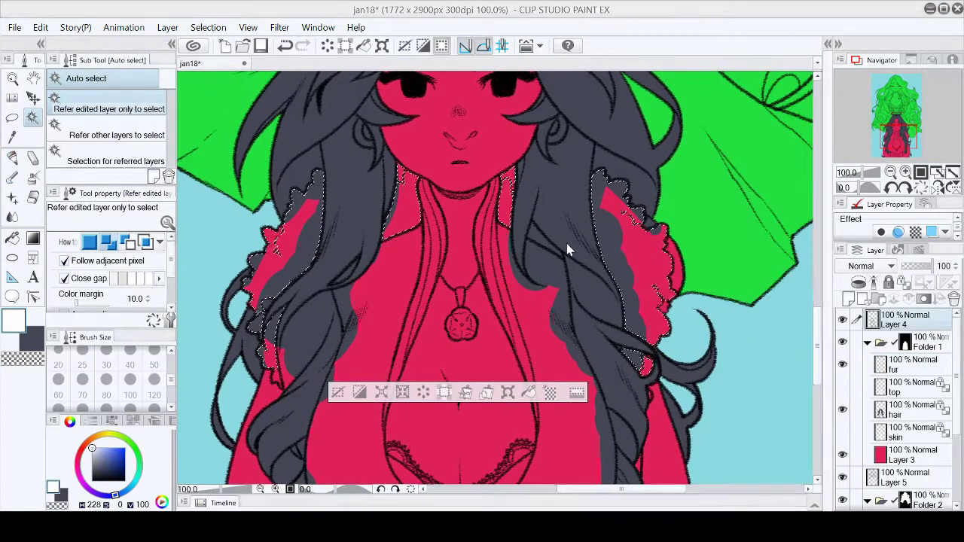
# On the fur layer, paint the selected trim and the small gap in the right hair white at brush size 120, and deselect
pyautogui.click(913, 364)
pyautogui.press('p')
pyautogui.moveTo(316, 354)
pyautogui.mouseDown()
pyautogui.moveTo(264, 226)
pyautogui.moveTo(493, 177)
pyautogui.mouseUp()
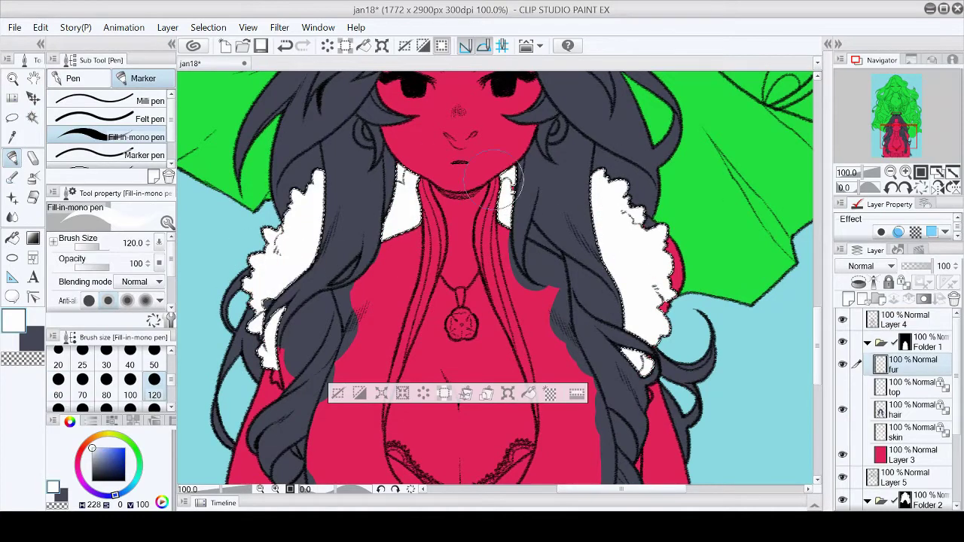
pyautogui.press('w')
pyautogui.keyDown('shift'); pyautogui.click(505, 207); pyautogui.keyUp('shift')
pyautogui.press('p')
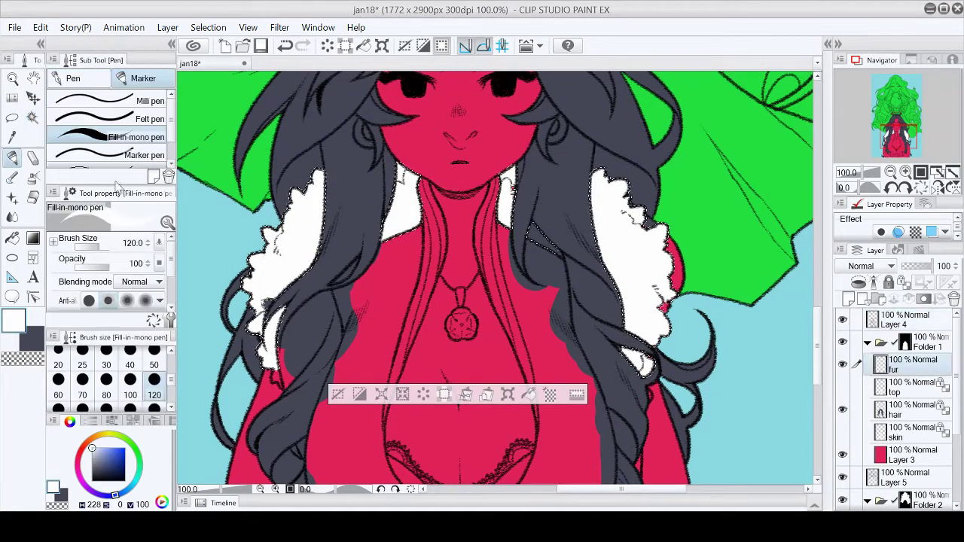
pyautogui.press('m')
pyautogui.hotkey('ctrl', '0')
pyautogui.hotkey('ctrl', 'd')
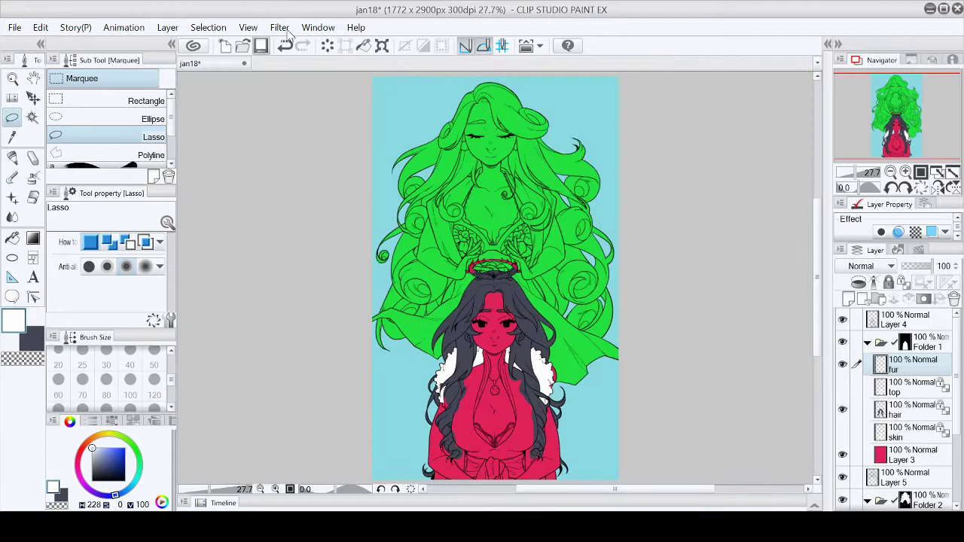
# Fill the missed tip of the left fur trim white at brush size 60, and the hair beside it dark slate on the hair layer
pyautogui.scroll(6, 452, 391)
pyautogui.press('p')
pyautogui.scroll(1, 339, 213)
pyautogui.scroll(-1, 458, 125)
pyautogui.moveTo(335, 226)
pyautogui.mouseDown()
pyautogui.moveTo(332, 279)
pyautogui.moveTo(361, 343)
pyautogui.mouseUp()
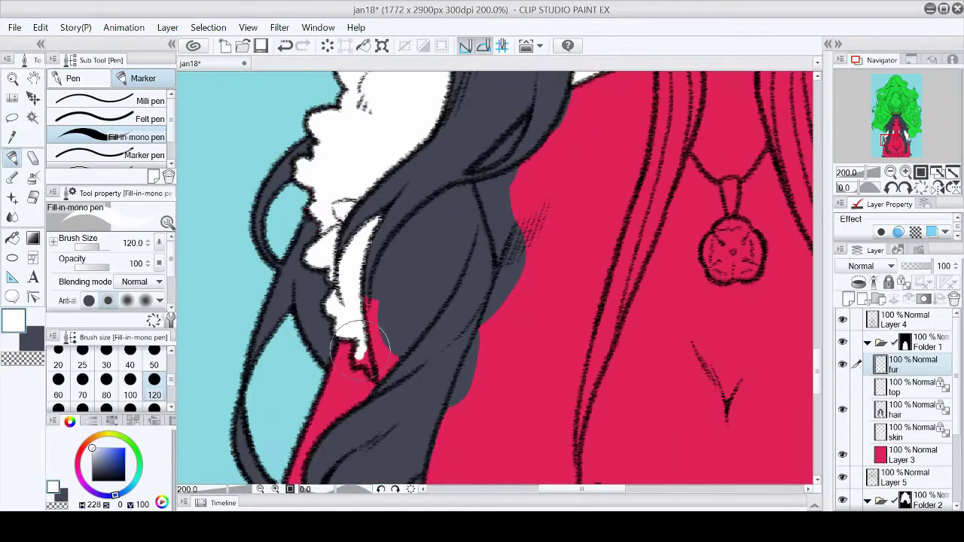
pyautogui.press('[')
pyautogui.press('[')
pyautogui.press('[')
pyautogui.press('[')
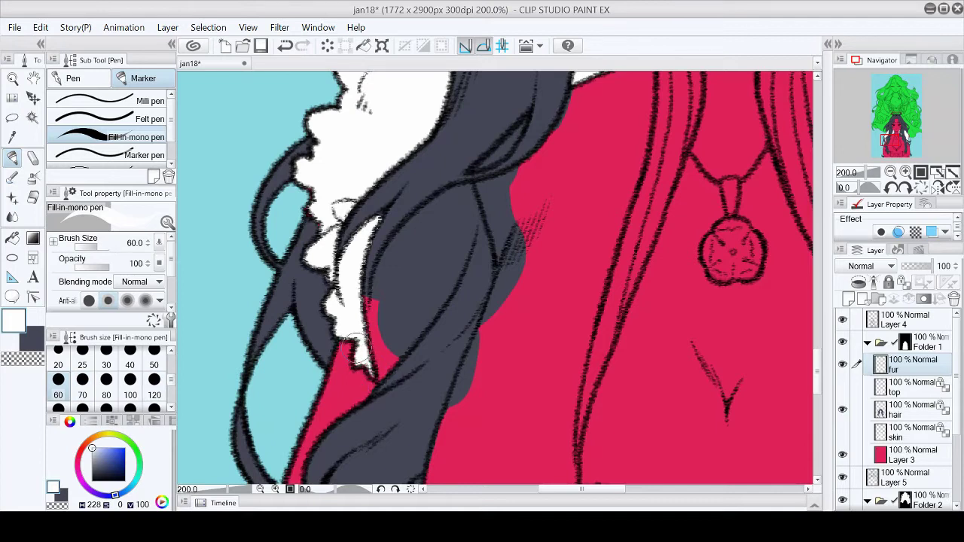
pyautogui.keyDown('alt'); pyautogui.click(391, 324); pyautogui.keyUp('alt')
pyautogui.keyDown('ctrl'); pyautogui.keyDown('shift'); pyautogui.click(392, 324); pyautogui.keyUp('shift'); pyautogui.keyUp('ctrl')
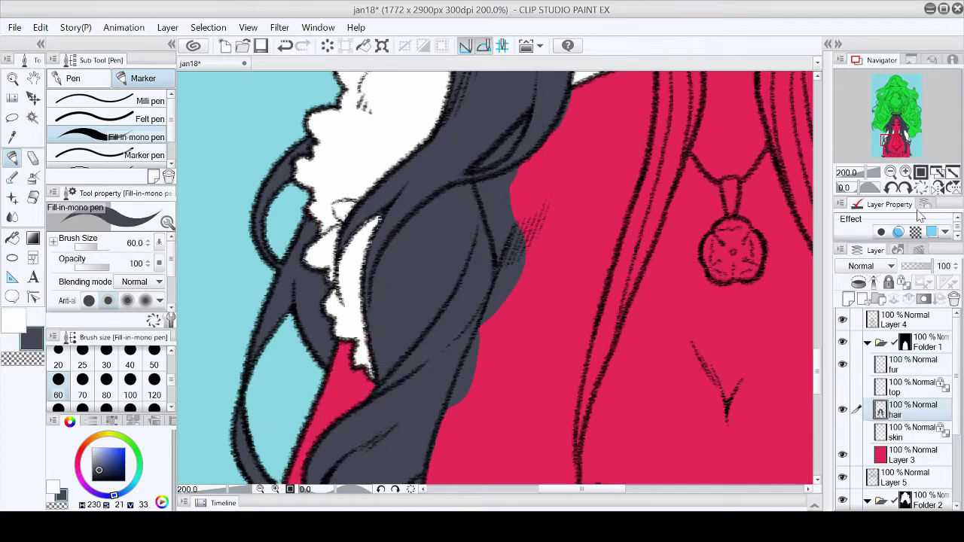
# On the fur layer, fill the remaining hatching and edge gaps of the fur trim and collar white
pyautogui.click(912, 365)
pyautogui.click(14, 323)
pyautogui.moveTo(317, 218); pyautogui.dragTo(296, 307)
pyautogui.press('h')
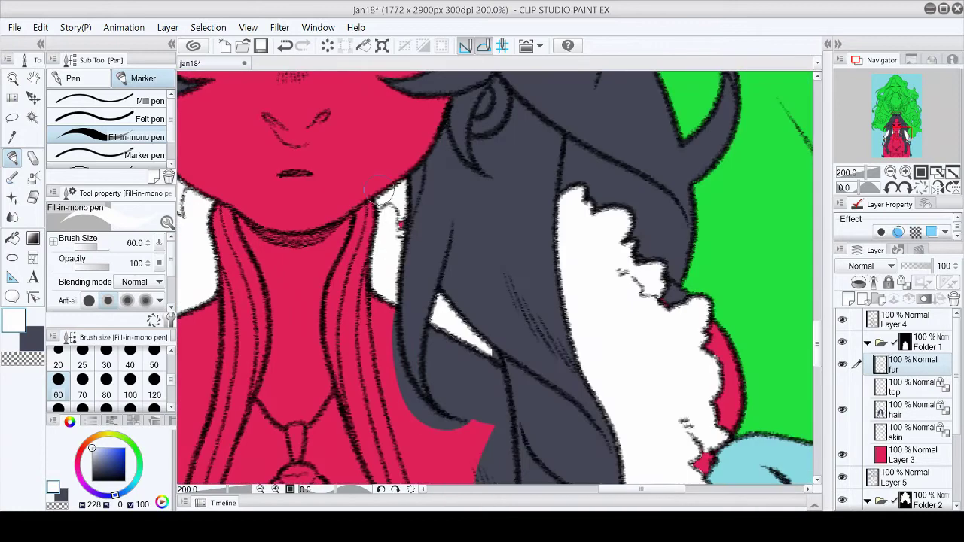
pyautogui.moveTo(641, 304); pyautogui.dragTo(529, 160)
pyautogui.scroll(-3, 548, 264)
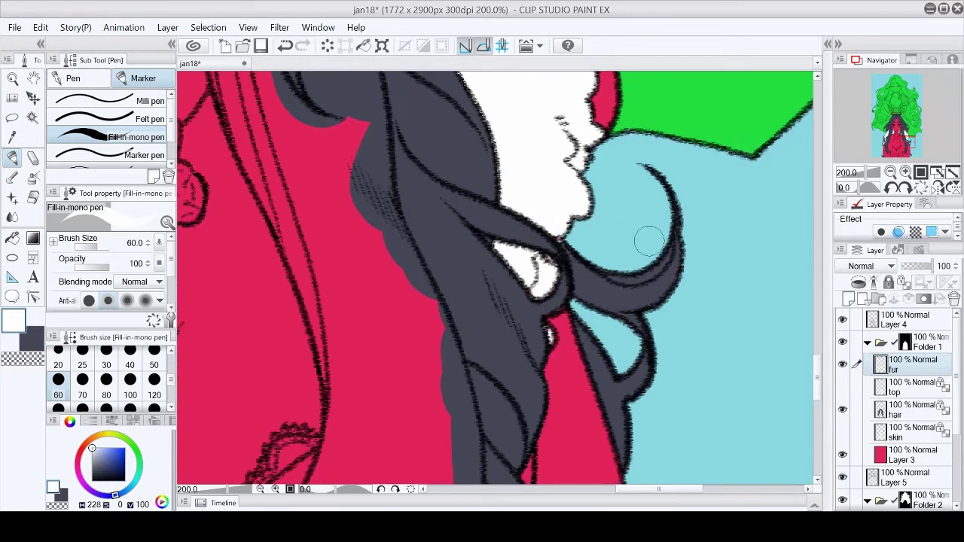
# On the hair layer, paint the curl behind the right shoulder's fur trim dark slate
pyautogui.keyDown('ctrl'); pyautogui.keyDown('shift'); pyautogui.click(561, 301); pyautogui.keyUp('shift'); pyautogui.keyUp('ctrl')
pyautogui.keyDown('alt'); pyautogui.click(562, 302); pyautogui.keyUp('alt')
pyautogui.scroll(4, 557, 248)
pyautogui.moveTo(537, 221)
pyautogui.mouseDown()
pyautogui.moveTo(577, 258)
pyautogui.moveTo(586, 304)
pyautogui.mouseUp()
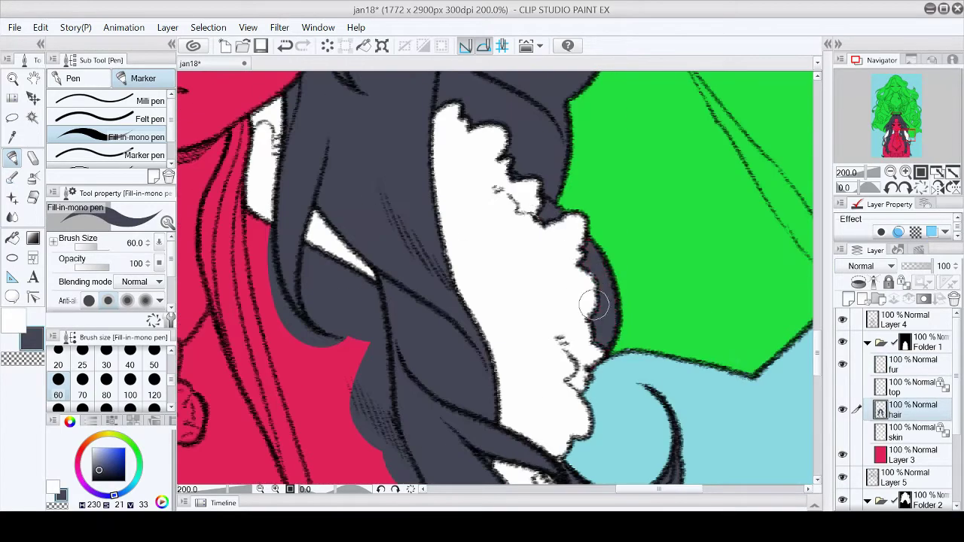
pyautogui.click(904, 137)
pyautogui.click(952, 173)
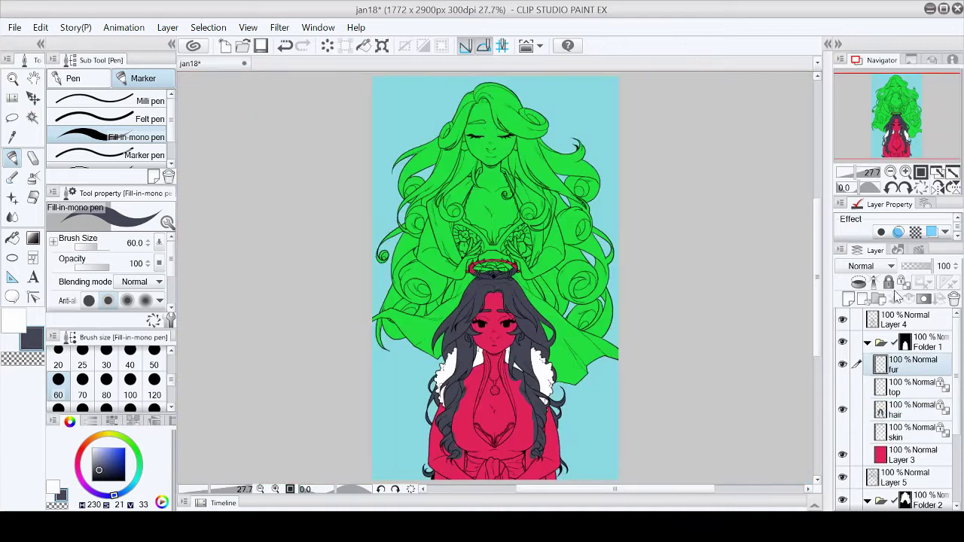
# Lock the fur layer's transparent pixels, check the flats with layers shown and hidden, and add a layer named cape above it
pyautogui.click(842, 387)
pyautogui.click(843, 432)
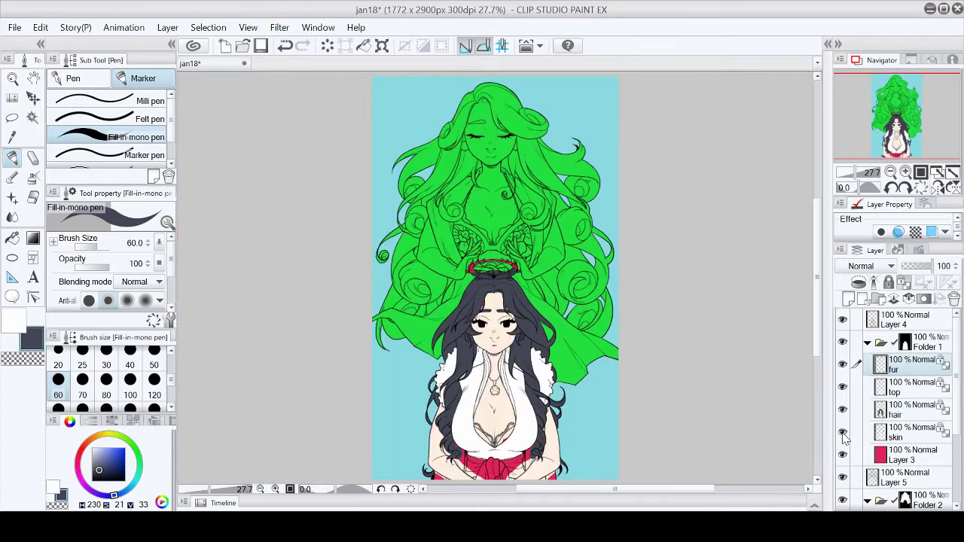
pyautogui.click(843, 433)
pyautogui.click(842, 387)
pyautogui.click(842, 342)
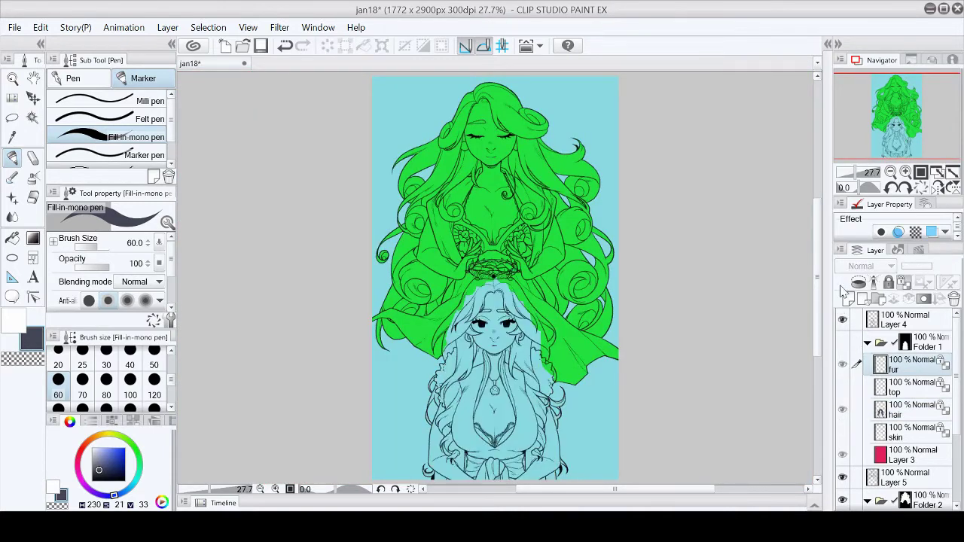
pyautogui.scroll(5, 821, 307)
pyautogui.click(842, 341)
pyautogui.click(850, 299)
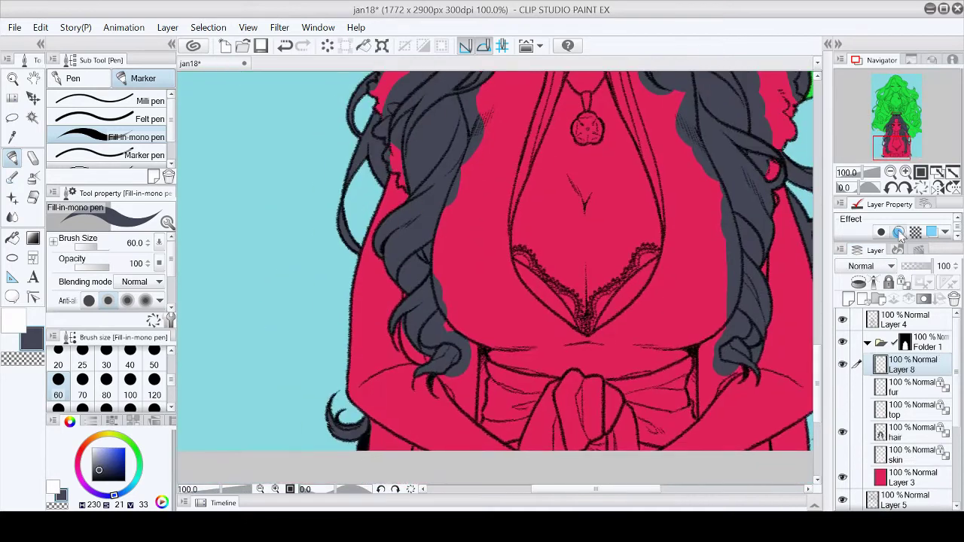
pyautogui.scroll(2, 377, 301)
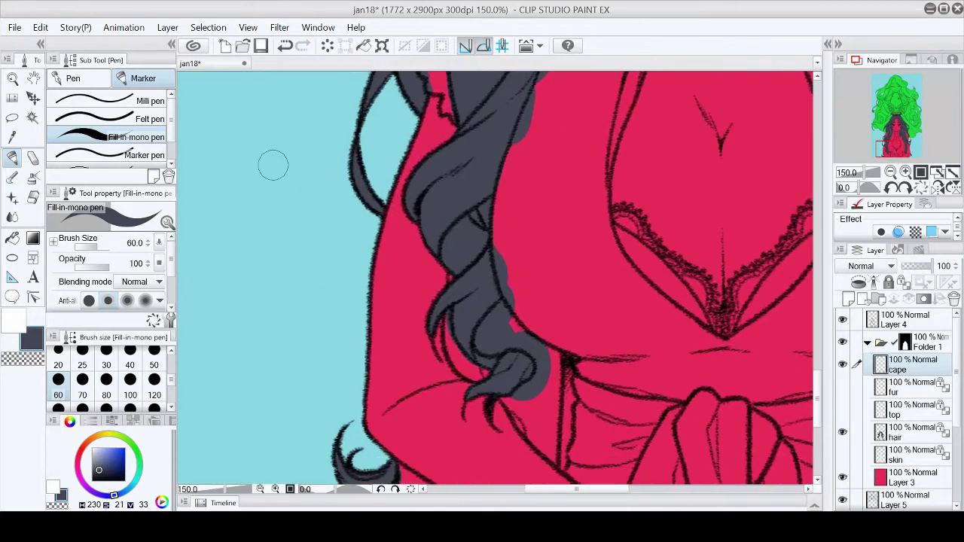
# On the cape layer, paint the small gap inside the left braid and the crescent beside its lower end white
pyautogui.press('p')
pyautogui.press('x')
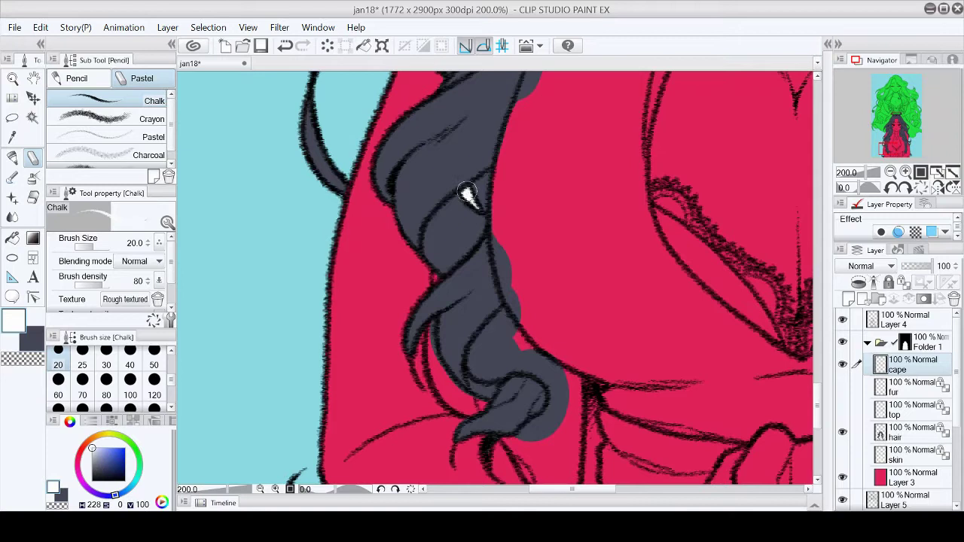
pyautogui.scroll(-3, 467, 192)
pyautogui.press('p')
pyautogui.moveTo(427, 235)
pyautogui.mouseDown()
pyautogui.moveTo(436, 286)
pyautogui.moveTo(438, 270)
pyautogui.moveTo(452, 331)
pyautogui.mouseUp()
pyautogui.press('^')
pyautogui.press('^')
pyautogui.press('^')
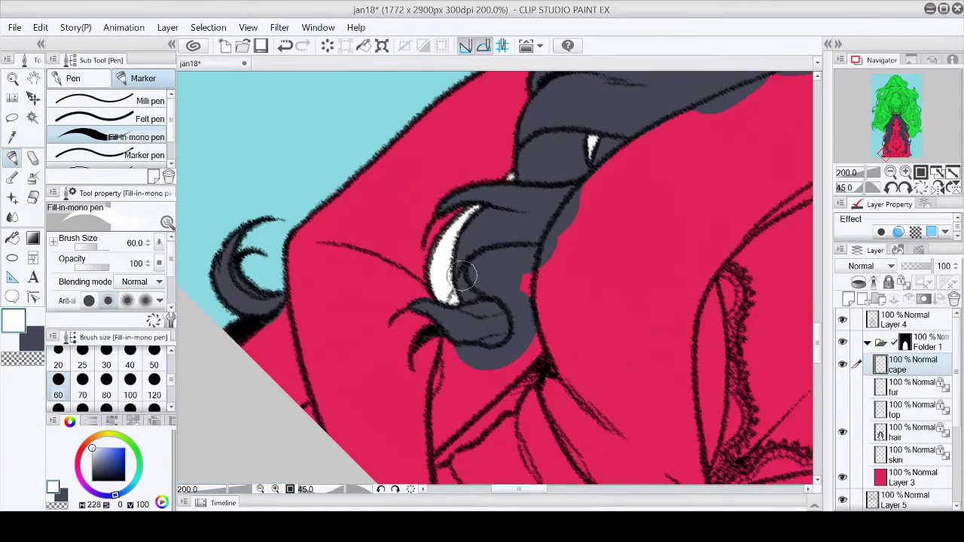
pyautogui.press('-')
pyautogui.press('-')
# Outline the cape area in white around the left braid's curl and along the lower edge of the chest
pyautogui.moveTo(478, 276); pyautogui.dragTo(503, 229)
pyautogui.hotkey('ctrl', '+')
pyautogui.hotkey('ctrl', '+')
pyautogui.click(904, 189)
pyautogui.moveTo(456, 160)
pyautogui.mouseDown()
pyautogui.moveTo(470, 243)
pyautogui.moveTo(513, 317)
pyautogui.mouseUp()
pyautogui.moveTo(339, 218)
pyautogui.mouseDown()
pyautogui.moveTo(433, 263)
pyautogui.moveTo(458, 309)
pyautogui.mouseUp()
pyautogui.moveTo(335, 395); pyautogui.dragTo(328, 370)
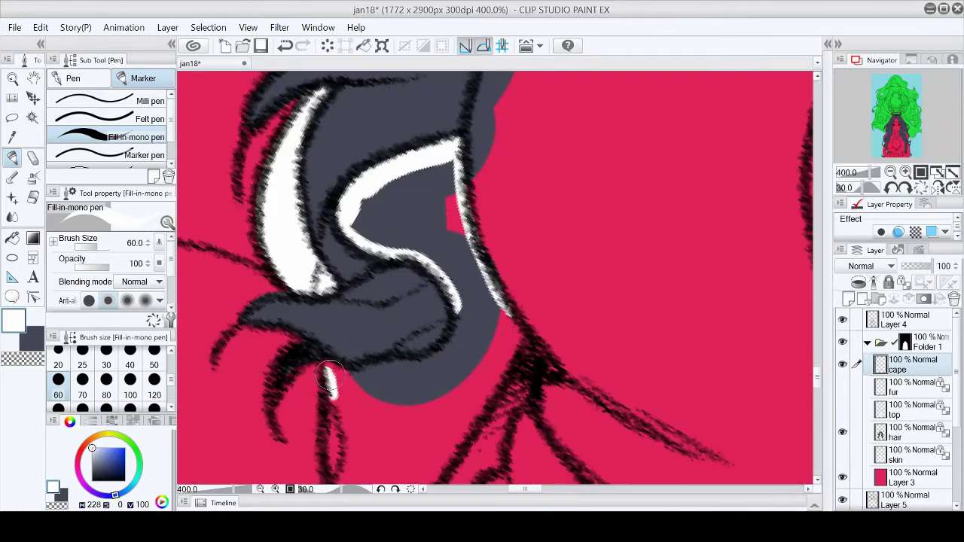
# Close the left cape outline along the forearm and the sash edge, and fill the enclosed area white
pyautogui.press('-')
pyautogui.press('-')
pyautogui.moveTo(410, 443); pyautogui.dragTo(488, 341)
pyautogui.moveTo(520, 296)
pyautogui.mouseDown()
pyautogui.moveTo(556, 324)
pyautogui.moveTo(569, 354)
pyautogui.moveTo(582, 441)
pyautogui.mouseUp()
pyautogui.hotkey('ctrl', '-')
pyautogui.hotkey('ctrl', '-')
pyautogui.moveTo(544, 280); pyautogui.dragTo(531, 380)
pyautogui.moveTo(450, 322)
pyautogui.mouseDown()
pyautogui.moveTo(471, 360)
pyautogui.moveTo(527, 411)
pyautogui.moveTo(539, 373)
pyautogui.mouseUp()
pyautogui.press('g')
pyautogui.click(452, 226)
pyautogui.press('p')
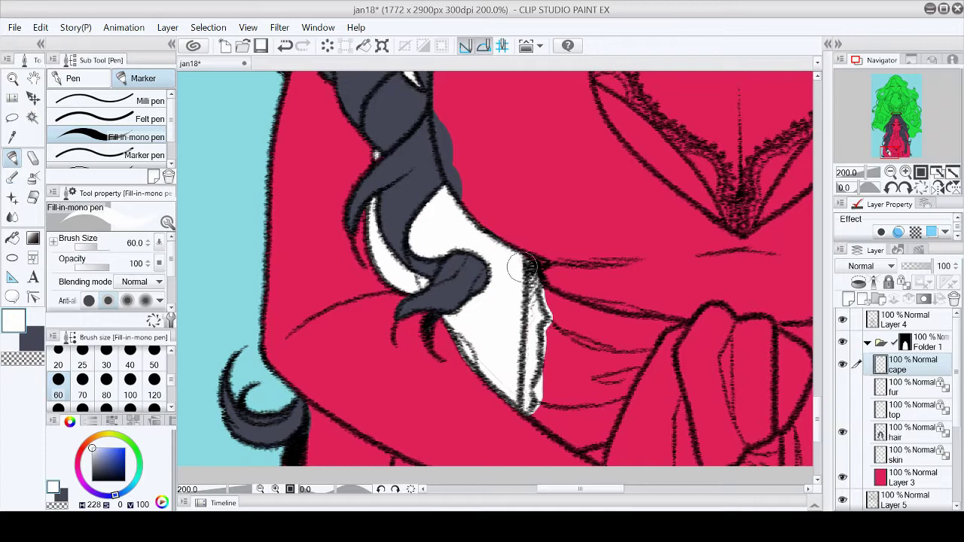
# Paint the strip of cape below the left forearm white down to the canvas edge
pyautogui.scroll(-3, 817, 402)
pyautogui.moveTo(311, 361); pyautogui.dragTo(305, 388)
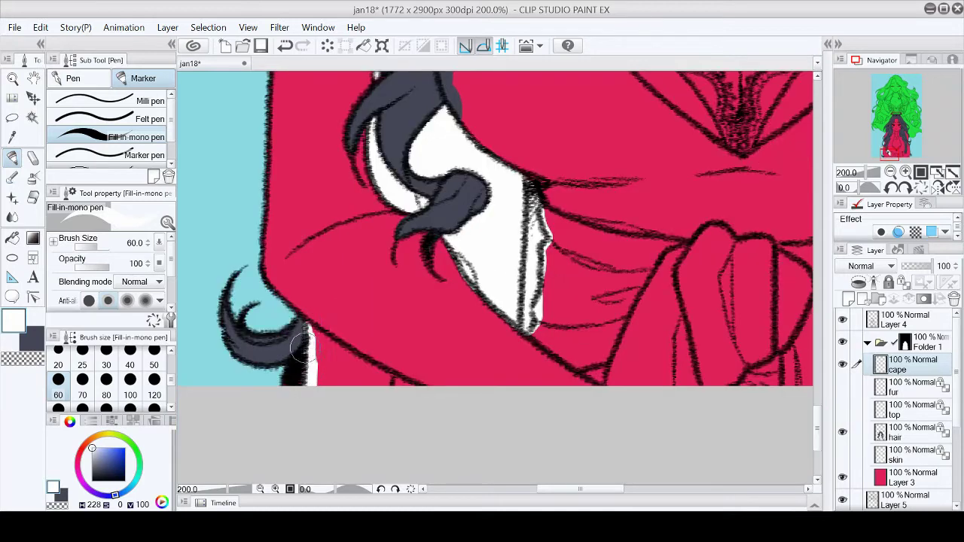
pyautogui.press('^')
pyautogui.press('^')
pyautogui.moveTo(330, 300); pyautogui.dragTo(305, 253)
# Paint the right side of the cape white between the sash and forearm and below the forearm
pyautogui.press('-')
pyautogui.press('-')
pyautogui.moveTo(546, 370); pyautogui.dragTo(618, 257)
pyautogui.moveTo(585, 307); pyautogui.dragTo(618, 263)
pyautogui.press('^')
pyautogui.moveTo(388, 175)
pyautogui.mouseDown()
pyautogui.moveTo(379, 312)
pyautogui.moveTo(407, 263)
pyautogui.moveTo(396, 181)
pyautogui.moveTo(456, 139)
pyautogui.moveTo(411, 249)
pyautogui.mouseUp()
pyautogui.press('-')
pyautogui.moveTo(467, 192)
pyautogui.mouseDown()
pyautogui.moveTo(537, 215)
pyautogui.moveTo(549, 233)
pyautogui.mouseUp()
pyautogui.press('^')
pyautogui.press('-')
pyautogui.press('^')
# Paint the small cape gaps around the right braid and its curl white
pyautogui.scroll(3, 486, 222)
pyautogui.moveTo(452, 230)
pyautogui.mouseDown()
pyautogui.moveTo(476, 219)
pyautogui.moveTo(488, 235)
pyautogui.moveTo(458, 257)
pyautogui.mouseUp()
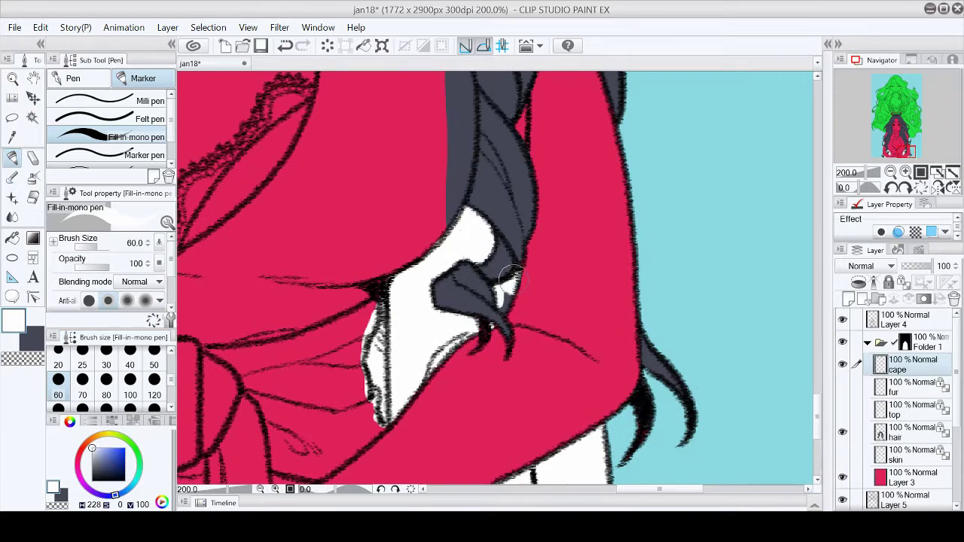
pyautogui.scroll(3, 517, 264)
pyautogui.press('p')
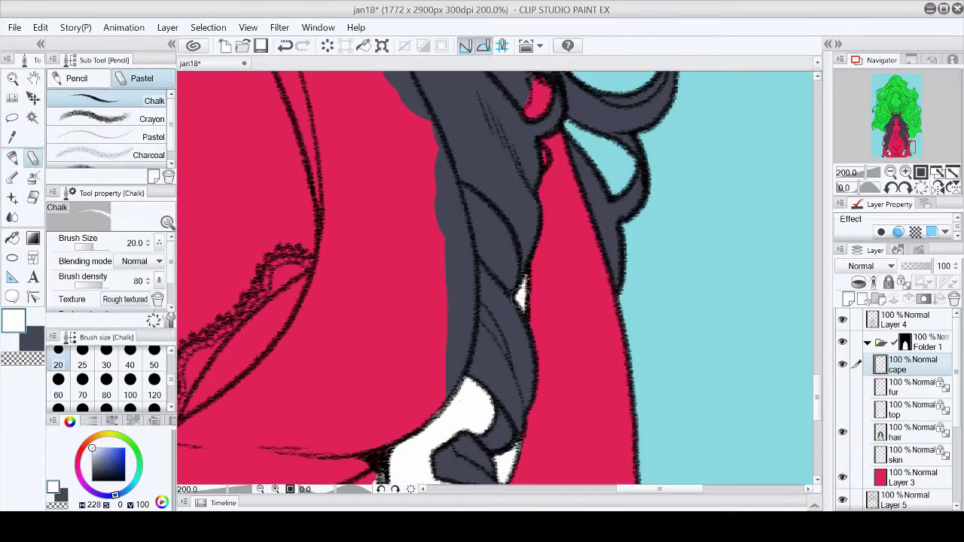
# Lock the cape layer's transparent pixels, show the hidden fur, top and skin layers again, and save the file
pyautogui.hotkey('ctrl', '0')
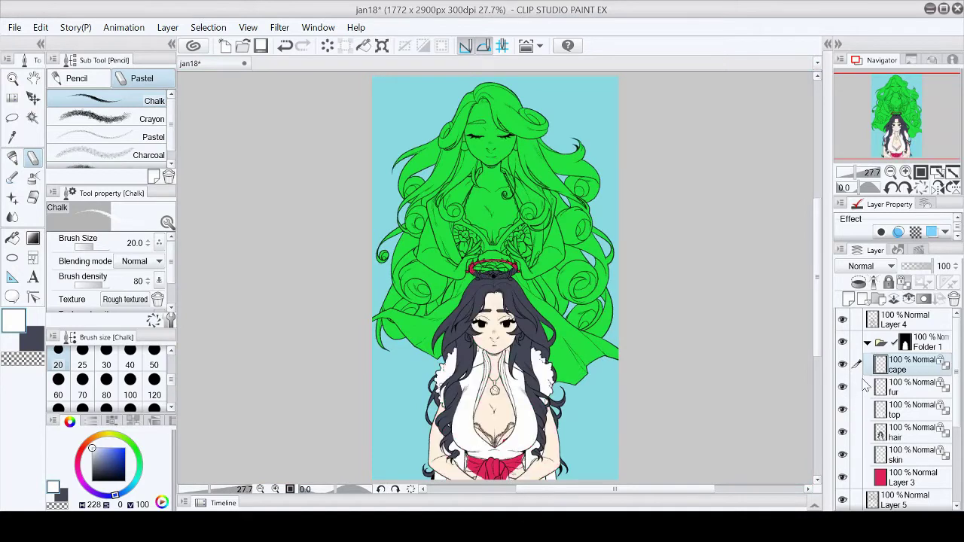
pyautogui.click(262, 46)
# Fill the background on Layer 7 with pale blue (H 209, S 20, V 92)
pyautogui.scroll(-3, 897, 415)
pyautogui.click(911, 460)
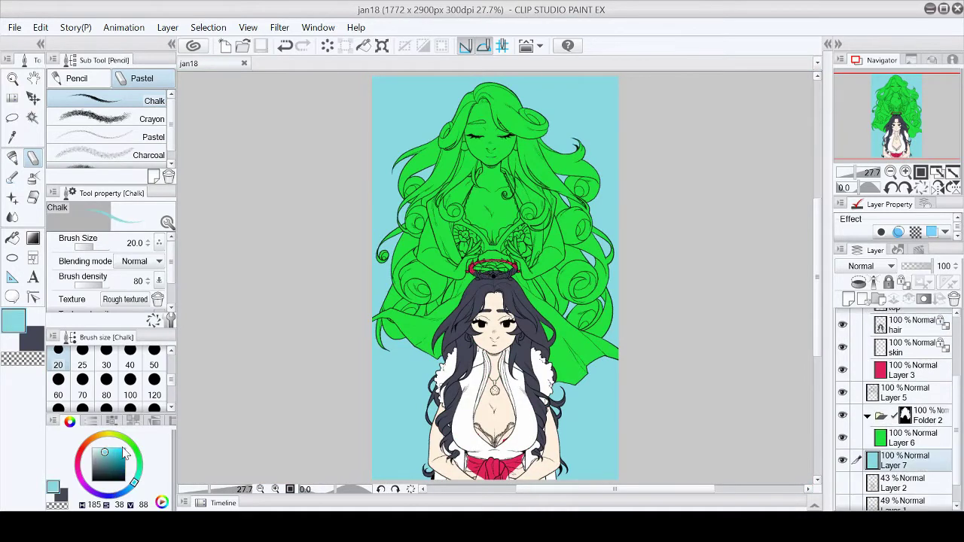
pyautogui.click(106, 455)
pyautogui.press('g')
pyautogui.click(390, 128)
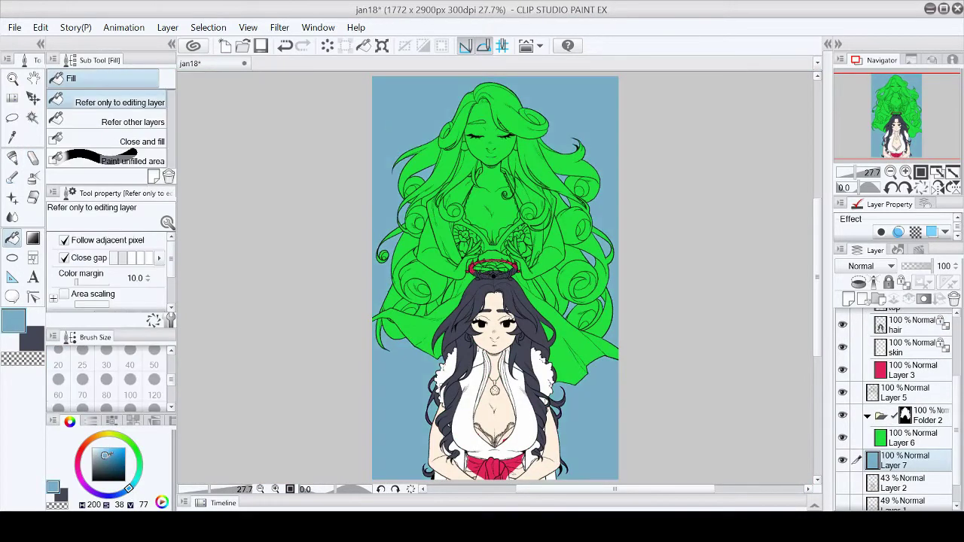
pyautogui.click(98, 450)
pyautogui.click(391, 144)
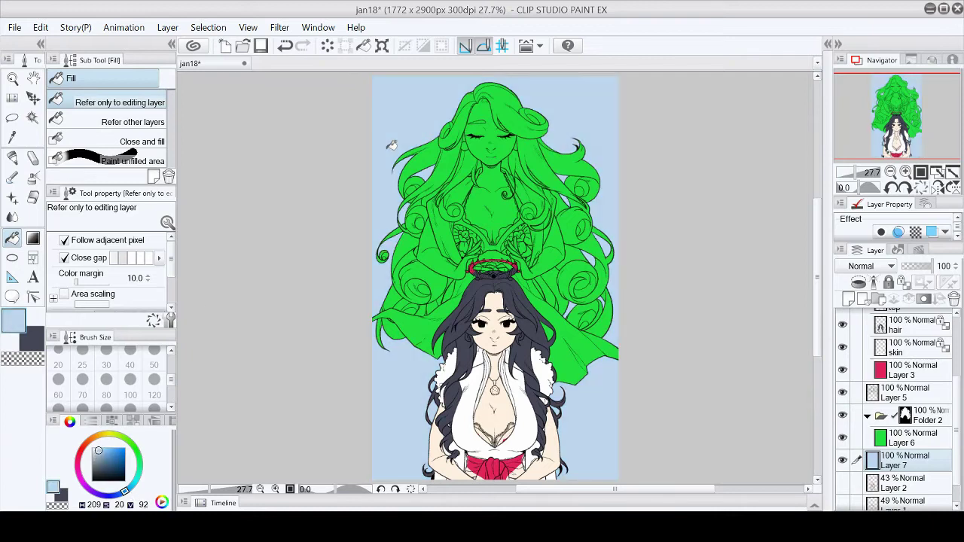
# Add a new layer at the top of Folder 1 and name it gold
pyautogui.scroll(4, 919, 422)
pyautogui.click(903, 364)
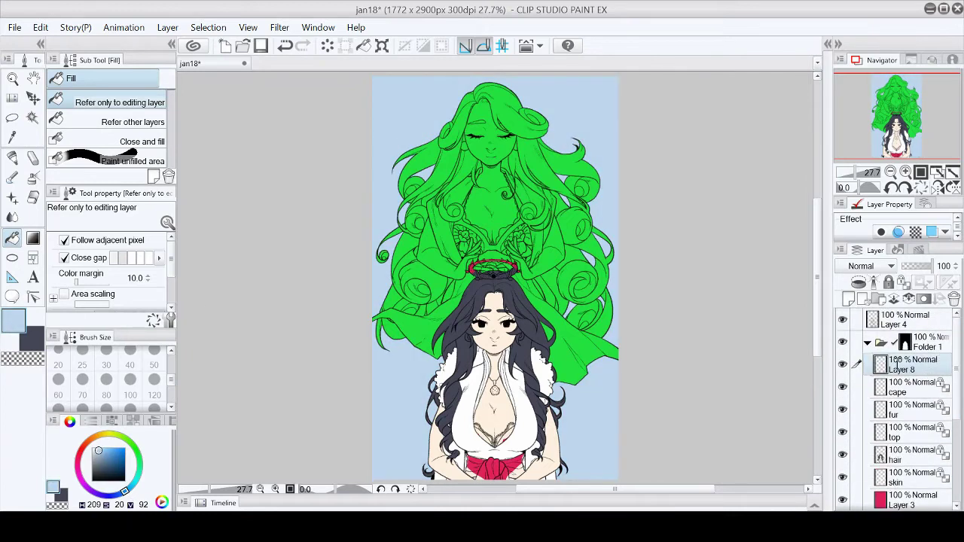
pyautogui.doubleClick(901, 369)
pyautogui.write('gold')
pyautogui.press('Return')
# Choose a light orange (H 32, S 45, V 97) and paint the left side of the sash on the gold layer
pyautogui.scroll(5, 493, 471)
pyautogui.click(93, 441)
pyautogui.click(107, 449)
pyautogui.press('p')
pyautogui.press('-')
pyautogui.press('-')
pyautogui.press('-')
pyautogui.press('-')
pyautogui.press('-')
pyautogui.moveTo(366, 208)
pyautogui.mouseDown()
pyautogui.moveTo(335, 177)
pyautogui.moveTo(351, 139)
pyautogui.moveTo(327, 205)
pyautogui.moveTo(400, 244)
pyautogui.moveTo(363, 148)
pyautogui.moveTo(385, 154)
pyautogui.moveTo(413, 130)
pyautogui.moveTo(392, 136)
pyautogui.moveTo(436, 132)
pyautogui.moveTo(437, 237)
pyautogui.moveTo(388, 162)
pyautogui.moveTo(431, 143)
pyautogui.mouseUp()
# Paint the sash's central knot and folds light orange
pyautogui.press('^')
pyautogui.press('^')
pyautogui.press('^')
pyautogui.press('^')
pyautogui.press('^')
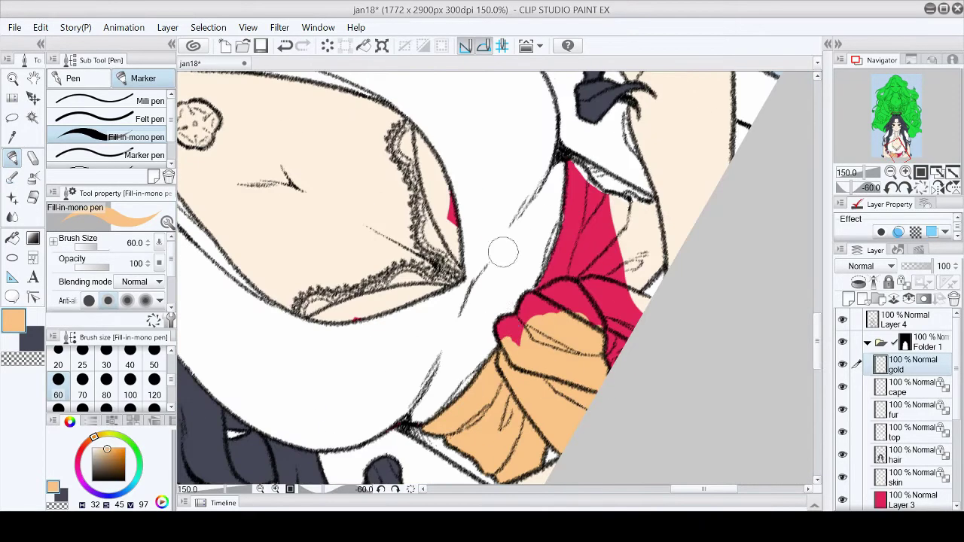
pyautogui.press('^')
pyautogui.press('^')
pyautogui.press('^')
pyautogui.press('^')
pyautogui.moveTo(540, 296)
pyautogui.mouseDown()
pyautogui.moveTo(565, 171)
pyautogui.moveTo(554, 260)
pyautogui.moveTo(569, 311)
pyautogui.moveTo(590, 226)
pyautogui.mouseUp()
# Paint the right side of the sash light orange out to the cape edge
pyautogui.press('-')
pyautogui.press('-')
pyautogui.press('-')
pyautogui.press('-')
pyautogui.moveTo(509, 377)
pyautogui.mouseDown()
pyautogui.moveTo(514, 412)
pyautogui.moveTo(535, 356)
pyautogui.moveTo(549, 416)
pyautogui.mouseUp()
pyautogui.press('-')
pyautogui.press('-')
pyautogui.press('-')
pyautogui.press('^')
pyautogui.press('^')
pyautogui.press('^')
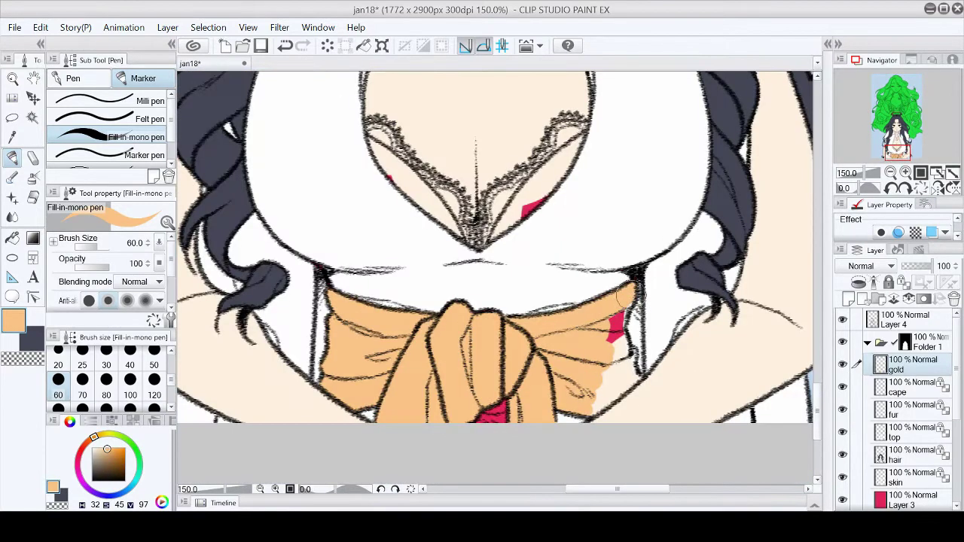
pyautogui.moveTo(606, 380)
pyautogui.mouseDown()
pyautogui.moveTo(633, 348)
pyautogui.moveTo(622, 391)
pyautogui.mouseUp()
# Paint both hoop earrings and the necklace pendant light orange on the gold layer
pyautogui.scroll(5, 802, 403)
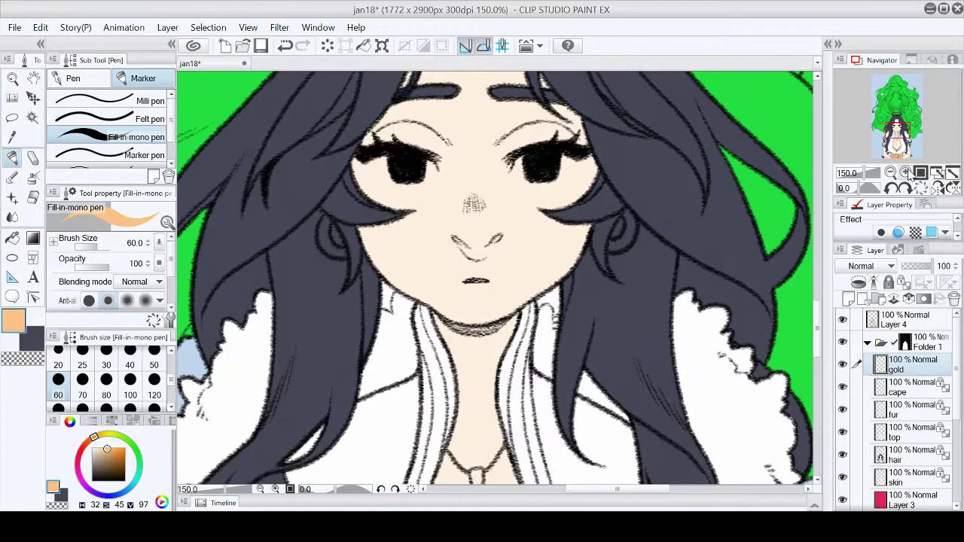
pyautogui.hotkey('ctrl', '+')
pyautogui.moveTo(269, 227); pyautogui.dragTo(295, 242)
pyautogui.moveTo(651, 231); pyautogui.dragTo(661, 209)
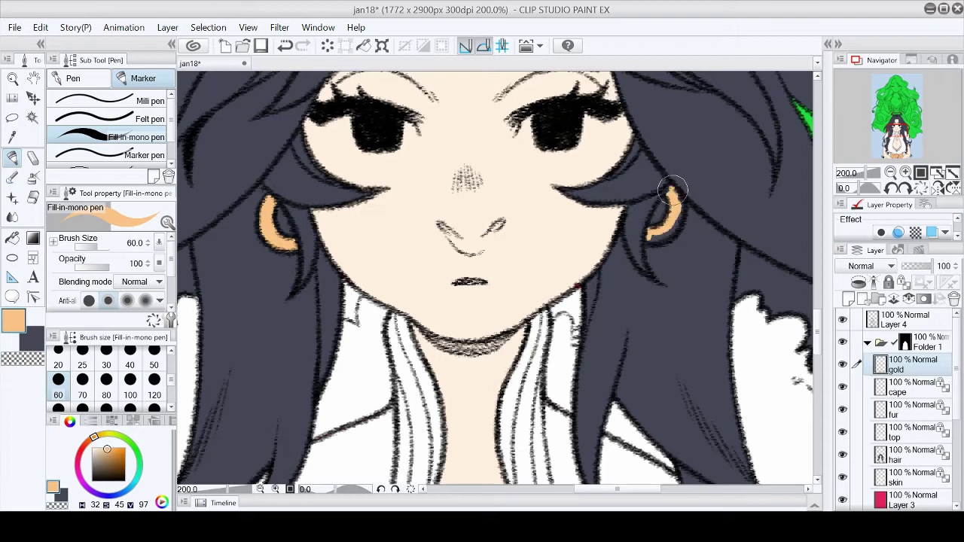
pyautogui.scroll(-5, 656, 226)
pyautogui.moveTo(486, 226)
pyautogui.mouseDown()
pyautogui.moveTo(488, 272)
pyautogui.moveTo(466, 305)
pyautogui.moveTo(499, 272)
pyautogui.moveTo(489, 320)
pyautogui.mouseUp()
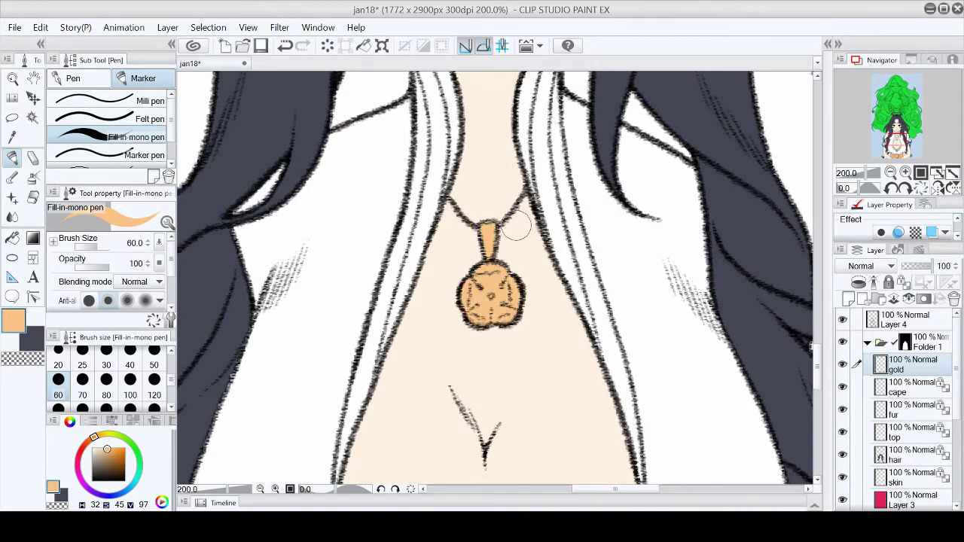
# On the top layer, paint the red gap beneath the sash knot white, and return to the gold layer with the sash's light orange
pyautogui.scroll(-10, 491, 254)
pyautogui.click(911, 432)
pyautogui.keyDown('alt'); pyautogui.click(486, 190); pyautogui.keyUp('alt')
pyautogui.moveTo(497, 380); pyautogui.dragTo(527, 360)
pyautogui.click(911, 365)
pyautogui.keyDown('alt'); pyautogui.click(542, 354); pyautogui.keyUp('alt')
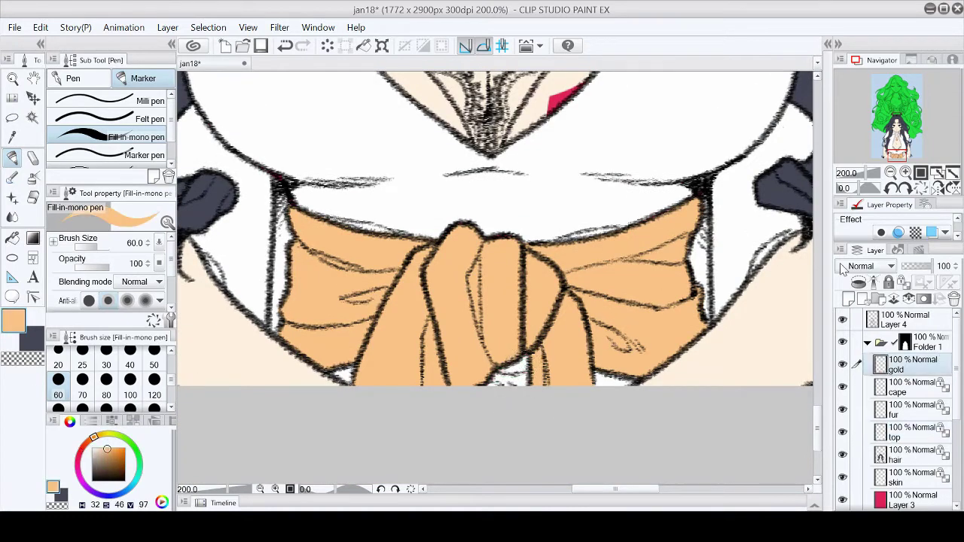
# Paint the left half of the lace-trimmed neckline insert light orange, keeping the fill inside the lace edge
pyautogui.scroll(10, 490, 264)
pyautogui.press('^')
pyautogui.press('^')
pyautogui.moveTo(388, 234)
pyautogui.mouseDown()
pyautogui.moveTo(396, 155)
pyautogui.moveTo(394, 218)
pyautogui.moveTo(422, 331)
pyautogui.mouseUp()
pyautogui.press('c')
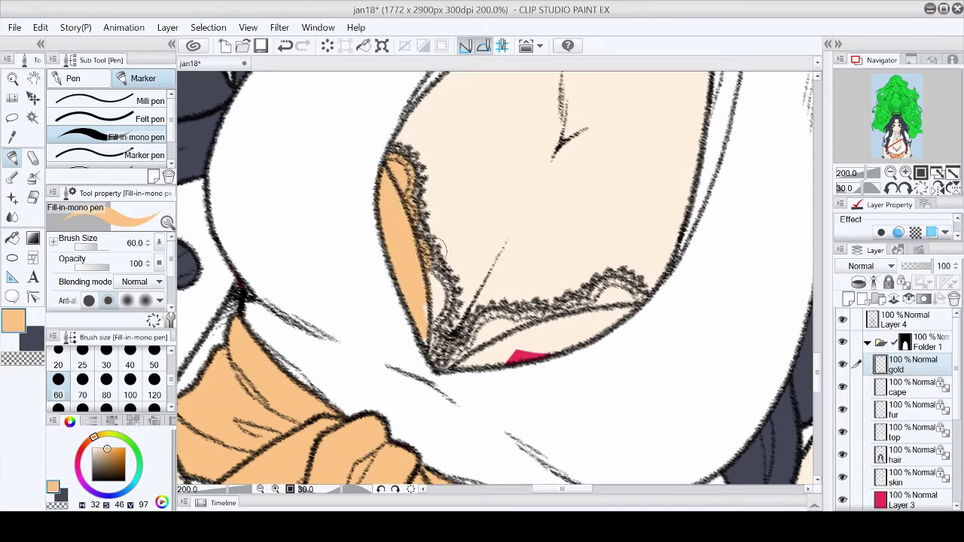
pyautogui.press('@')
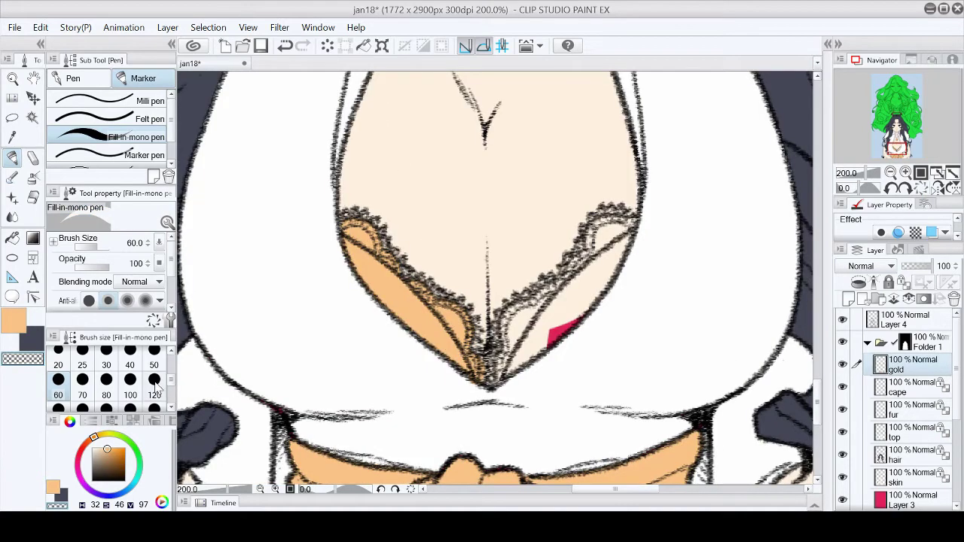
# Paint the right half of the lace-trimmed neckline insert light orange, covering the remaining red patch
pyautogui.press('c')
pyautogui.moveTo(499, 371)
pyautogui.mouseDown()
pyautogui.moveTo(512, 332)
pyautogui.moveTo(517, 348)
pyautogui.moveTo(532, 311)
pyautogui.moveTo(573, 283)
pyautogui.moveTo(606, 232)
pyautogui.moveTo(631, 225)
pyautogui.mouseUp()
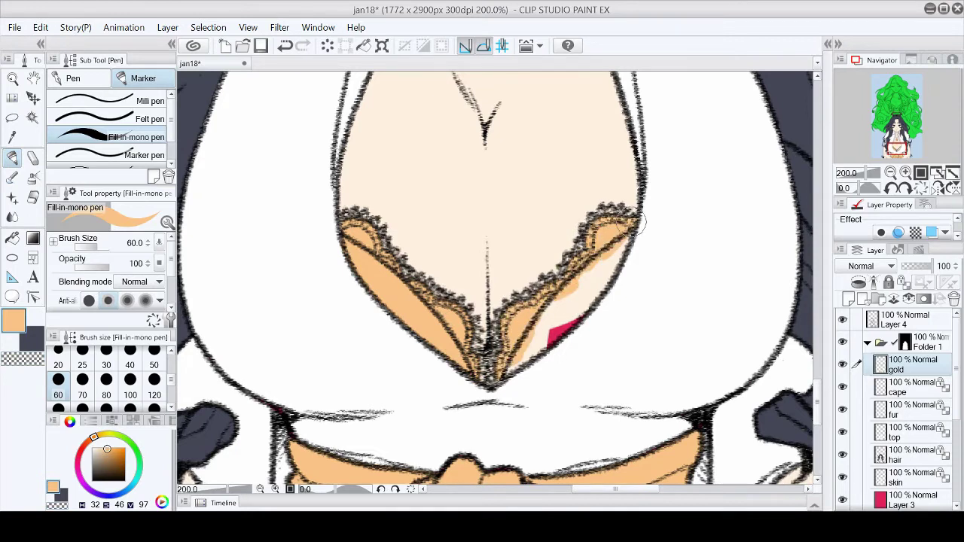
pyautogui.press('^')
pyautogui.press('^')
pyautogui.press('^')
pyautogui.press('^')
pyautogui.press('^')
pyautogui.press('^')
pyautogui.press('^')
pyautogui.press('^')
pyautogui.moveTo(413, 249)
pyautogui.mouseDown()
pyautogui.moveTo(424, 324)
pyautogui.moveTo(464, 407)
pyautogui.mouseUp()
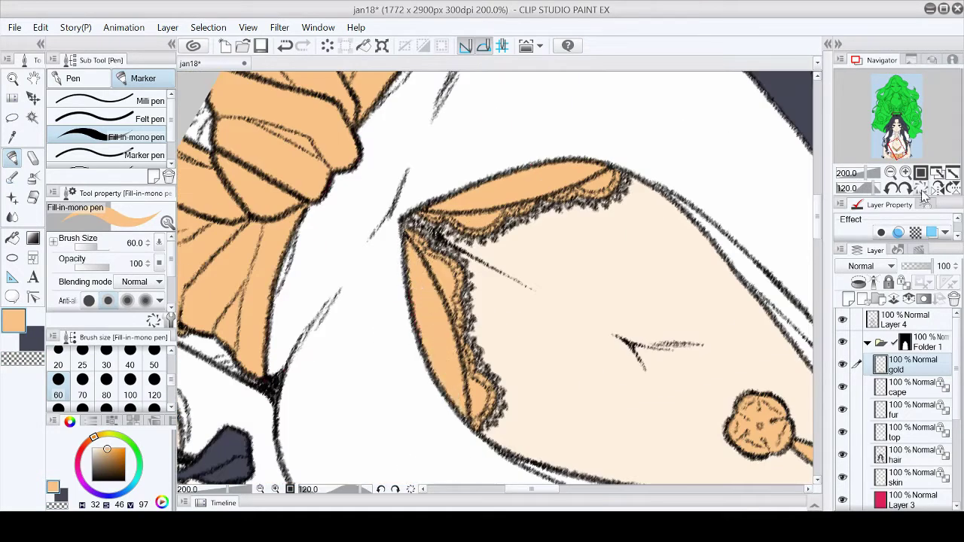
# Paint the crown's back ring, outer sides and the start of its front band light orange on the gold layer
pyautogui.press('-')
pyautogui.press('-')
pyautogui.press('-')
pyautogui.press('-')
pyautogui.press('-')
pyautogui.press('-')
pyautogui.press('-')
pyautogui.press('-')
pyautogui.hotkey('ctrl', '0')
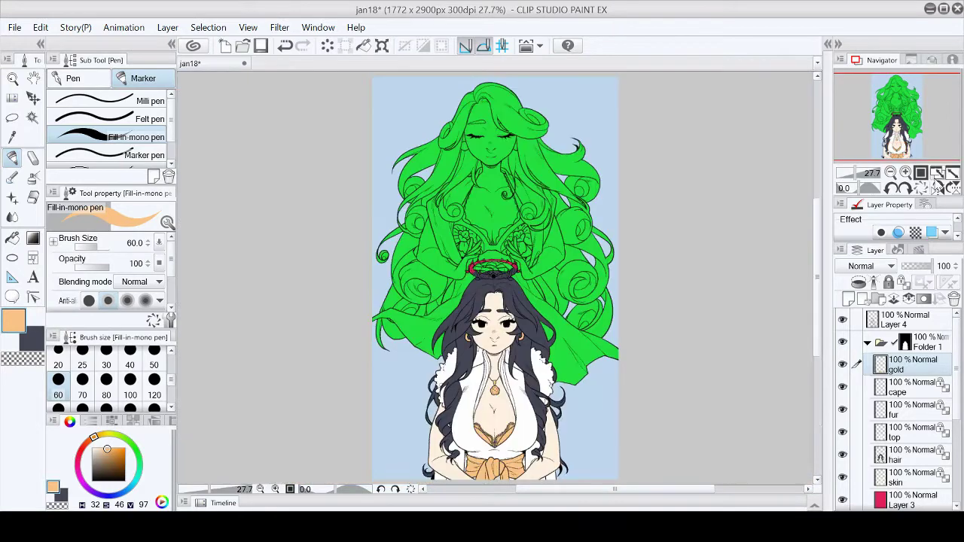
pyautogui.scroll(5, 496, 279)
pyautogui.moveTo(373, 253)
pyautogui.mouseDown()
pyautogui.moveTo(497, 177)
pyautogui.moveTo(606, 253)
pyautogui.mouseUp()
pyautogui.press('^')
pyautogui.press('^')
pyautogui.press('^')
pyautogui.press('^')
pyautogui.scroll(1, 496, 279)
pyautogui.moveTo(433, 109)
pyautogui.mouseDown()
pyautogui.moveTo(452, 181)
pyautogui.moveTo(474, 203)
pyautogui.moveTo(464, 152)
pyautogui.mouseUp()
pyautogui.moveTo(471, 199); pyautogui.dragTo(509, 301)
# Paint the rest of the crown's front band and leaf points light orange around the central gem, and save the file
pyautogui.press('^')
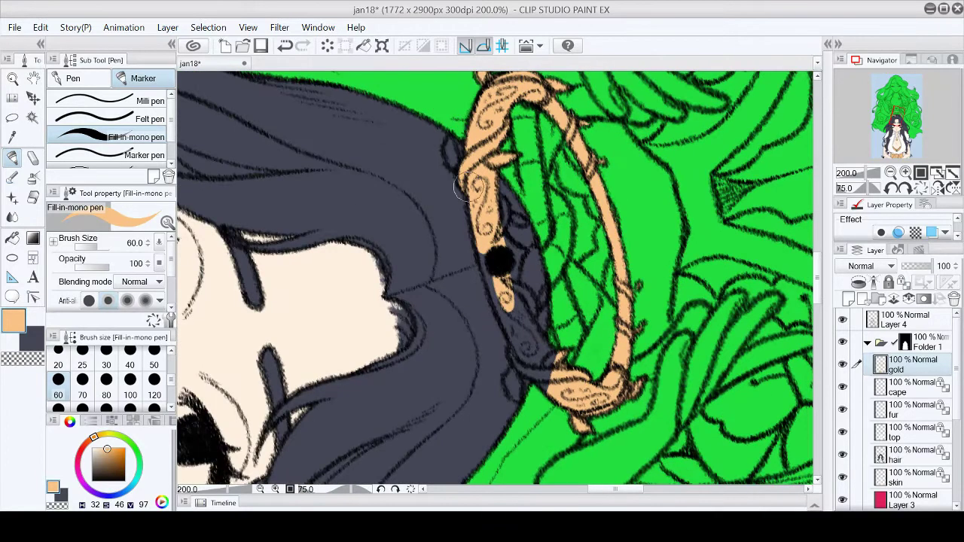
pyautogui.moveTo(476, 237)
pyautogui.mouseDown()
pyautogui.moveTo(513, 320)
pyautogui.moveTo(497, 184)
pyautogui.mouseUp()
pyautogui.press('@')
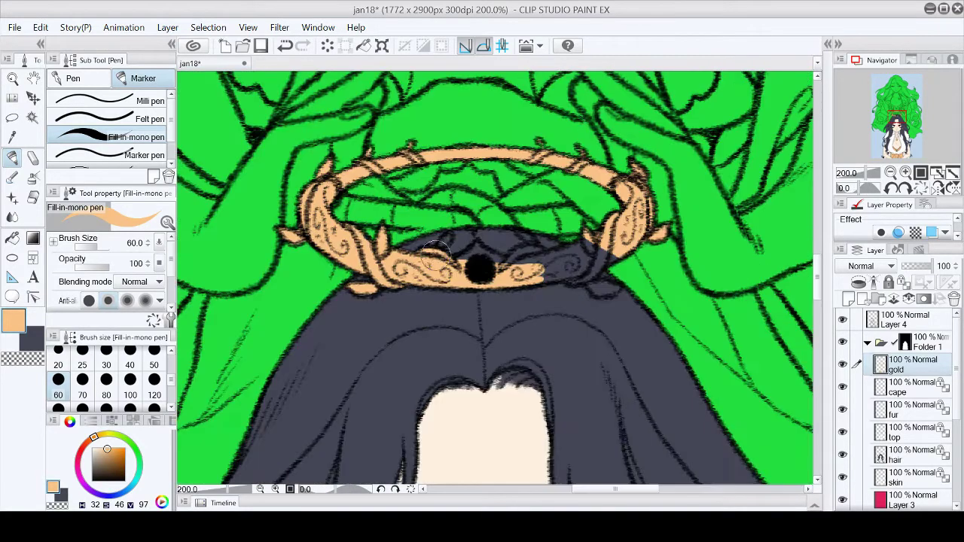
pyautogui.moveTo(515, 267)
pyautogui.mouseDown()
pyautogui.moveTo(576, 265)
pyautogui.moveTo(503, 253)
pyautogui.moveTo(614, 260)
pyautogui.mouseUp()
pyautogui.press('^')
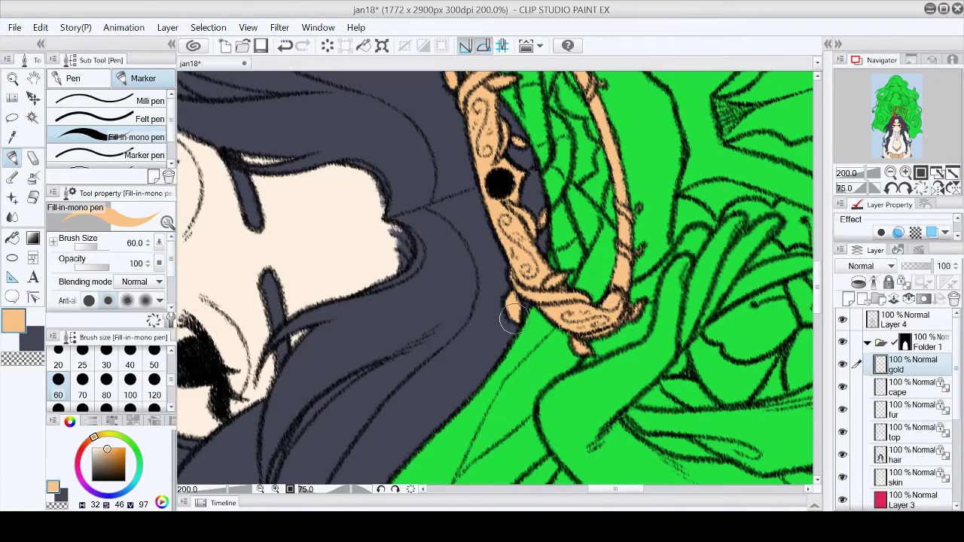
pyautogui.press('@')
pyautogui.hotkey('ctrl', '0')
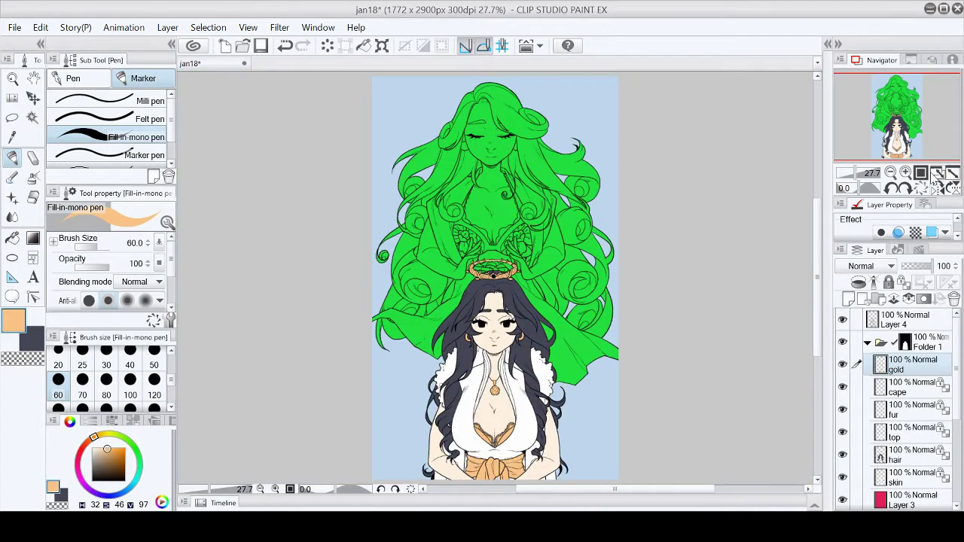
pyautogui.hotkey('ctrl', 's')
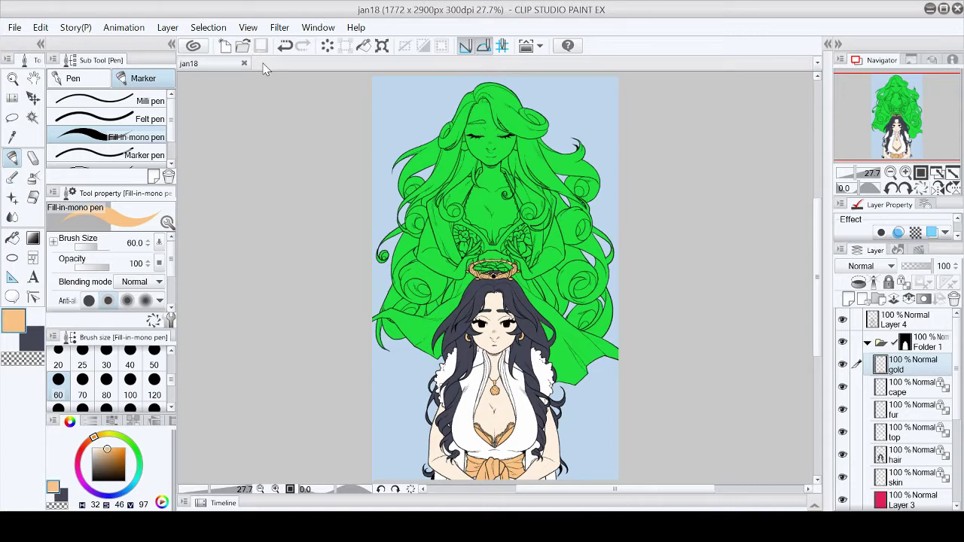
# Collapse Folder 1, add a layer named skin inside Folder 2, and choose greyish blue (H 209, S 29, V 76)
pyautogui.click(867, 342)
pyautogui.click(908, 409)
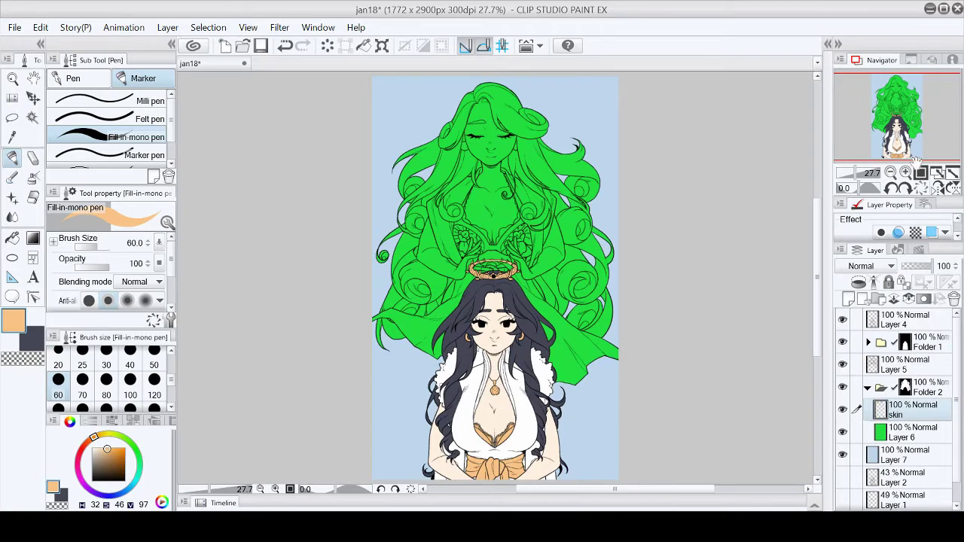
pyautogui.scroll(5, 493, 139)
pyautogui.keyDown('alt'); pyautogui.click(798, 161); pyautogui.keyUp('alt')
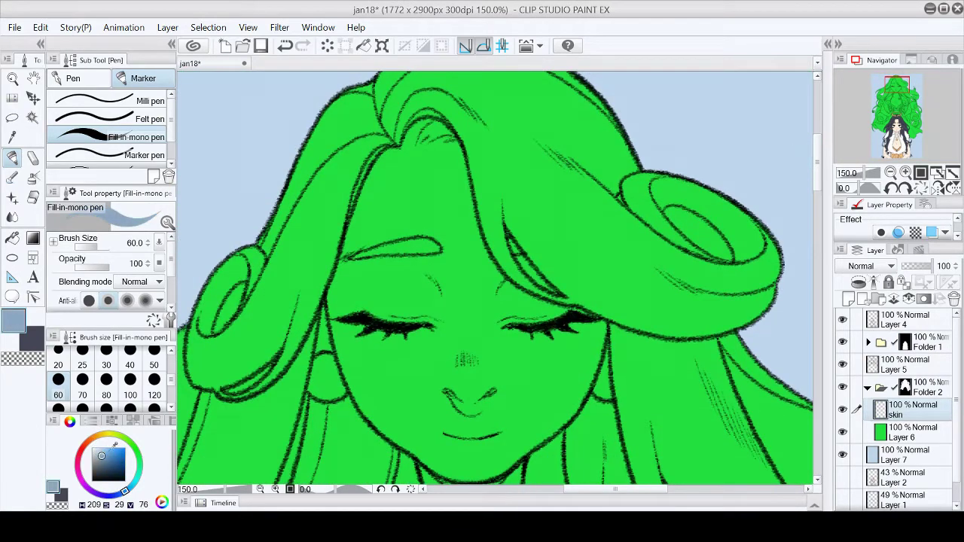
# Roughly paint the upper figure's face, neck, chest and arms greyish blue with brush size 120
pyautogui.scroll(-2, 292, 256)
pyautogui.click(153, 395)
pyautogui.moveTo(399, 181)
pyautogui.mouseDown()
pyautogui.moveTo(437, 467)
pyautogui.moveTo(414, 474)
pyautogui.mouseUp()
pyautogui.scroll(-1, 625, 132)
pyautogui.moveTo(422, 324)
pyautogui.mouseDown()
pyautogui.moveTo(309, 361)
pyautogui.moveTo(474, 354)
pyautogui.moveTo(539, 316)
pyautogui.moveTo(550, 248)
pyautogui.mouseUp()
pyautogui.scroll(2, 452, 174)
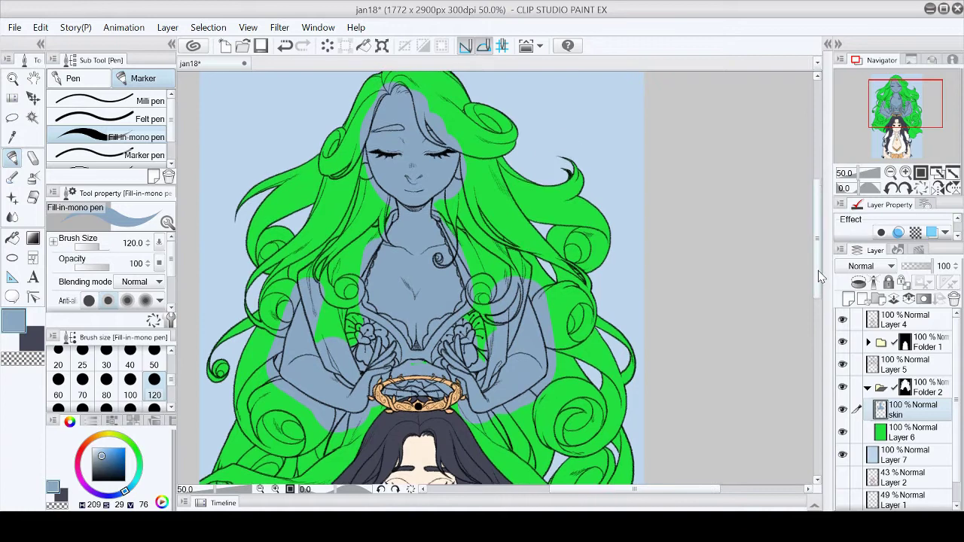
# Add a hair layer above skin and roughly paint the upper figure's outer hair and curls light blue (H 201, S 21, V 95)
pyautogui.click(851, 299)
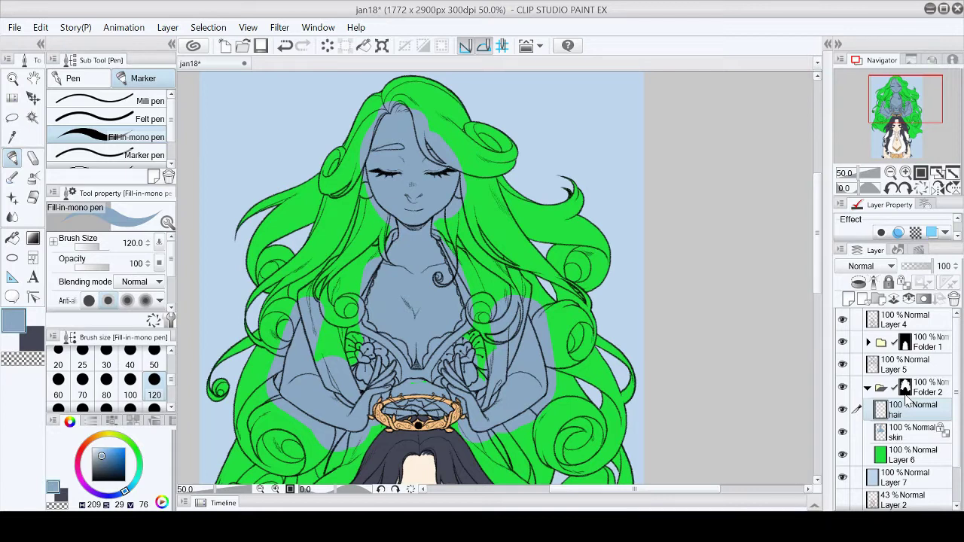
pyautogui.click(99, 449)
pyautogui.moveTo(222, 177)
pyautogui.mouseDown()
pyautogui.moveTo(324, 287)
pyautogui.moveTo(497, 128)
pyautogui.moveTo(548, 227)
pyautogui.mouseUp()
pyautogui.scroll(-1, 556, 234)
pyautogui.moveTo(324, 316)
pyautogui.mouseDown()
pyautogui.moveTo(358, 392)
pyautogui.moveTo(376, 354)
pyautogui.mouseUp()
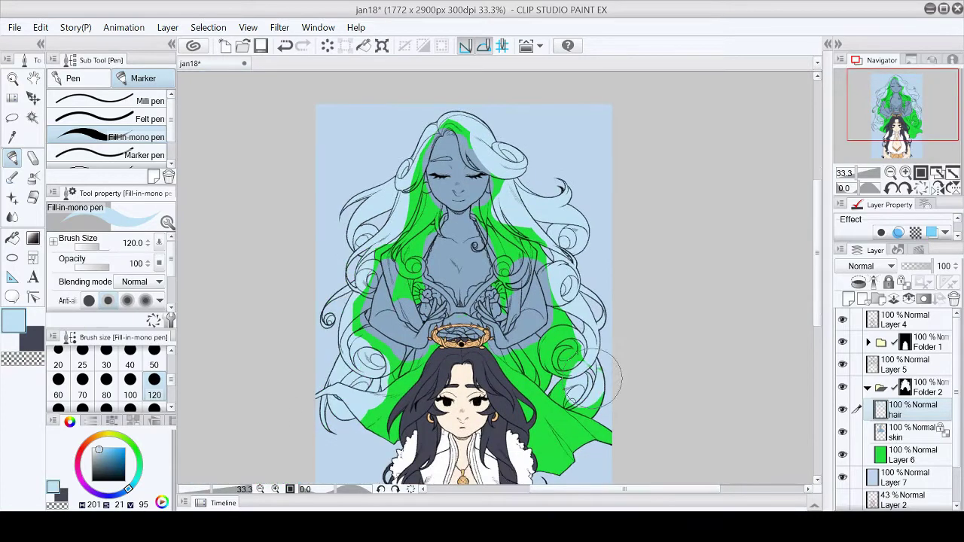
pyautogui.moveTo(580, 391); pyautogui.dragTo(565, 335)
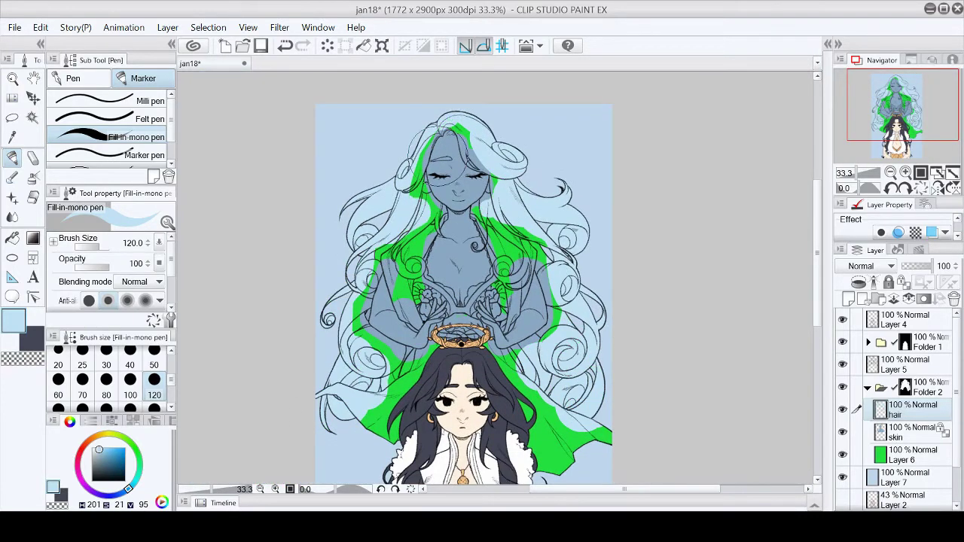
# Fill the background on Layer 7 with a darker blue (H 209, S 39, V 58)
pyautogui.scroll(-2, 904, 407)
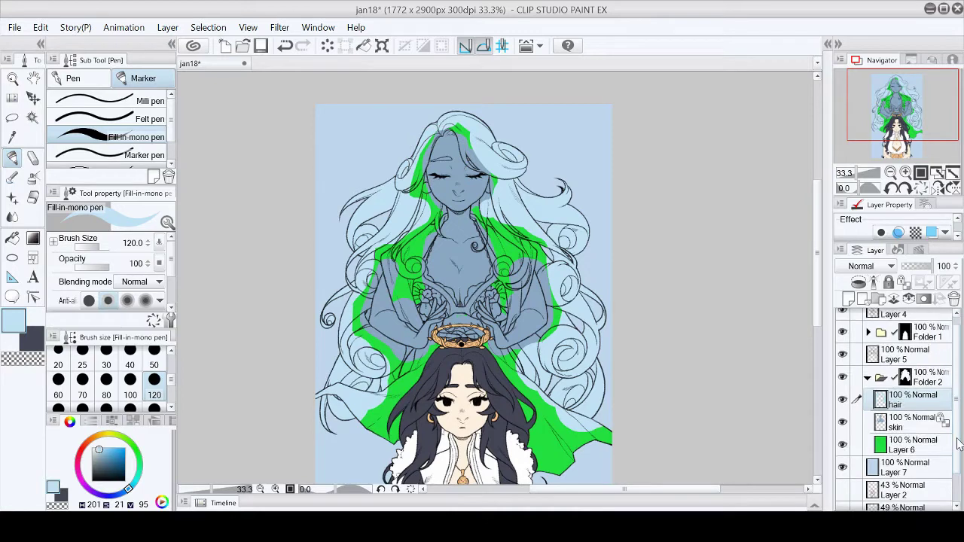
pyautogui.click(904, 445)
pyautogui.press('x')
pyautogui.press('g')
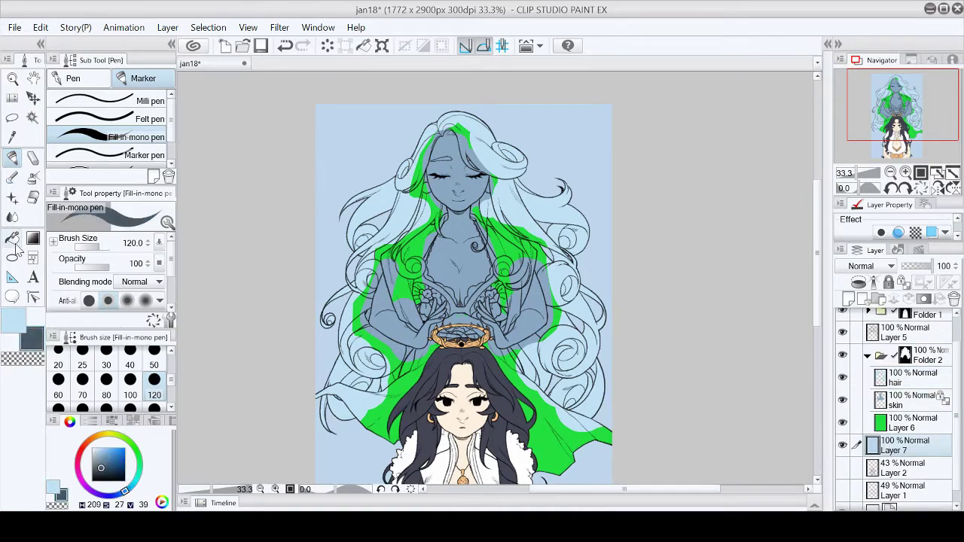
pyautogui.click(383, 123)
pyautogui.press('x')
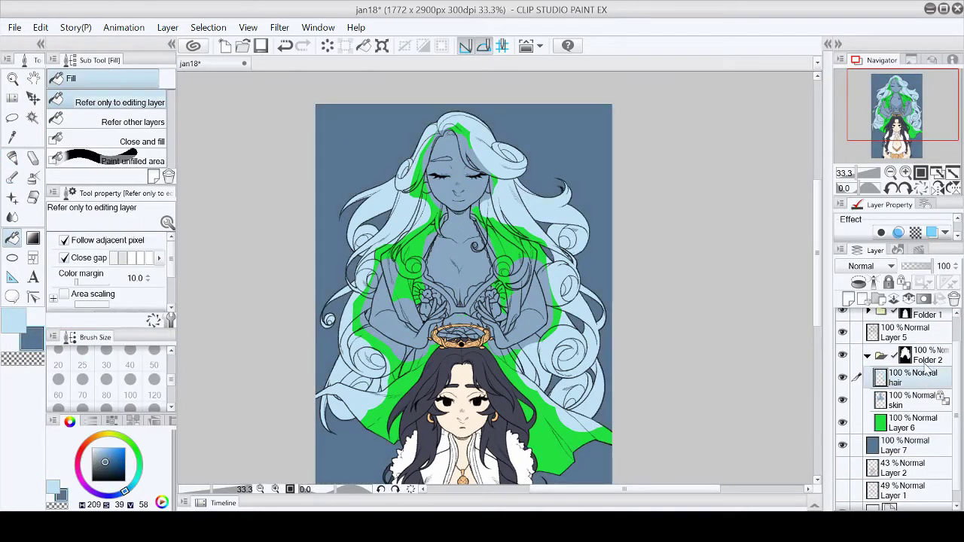
# On the hair layer, paint the hair beside the forehead light blue with the fill-in-mono pen at size 60
pyautogui.click(912, 377)
pyautogui.scroll(2, 452, 189)
pyautogui.press('p')
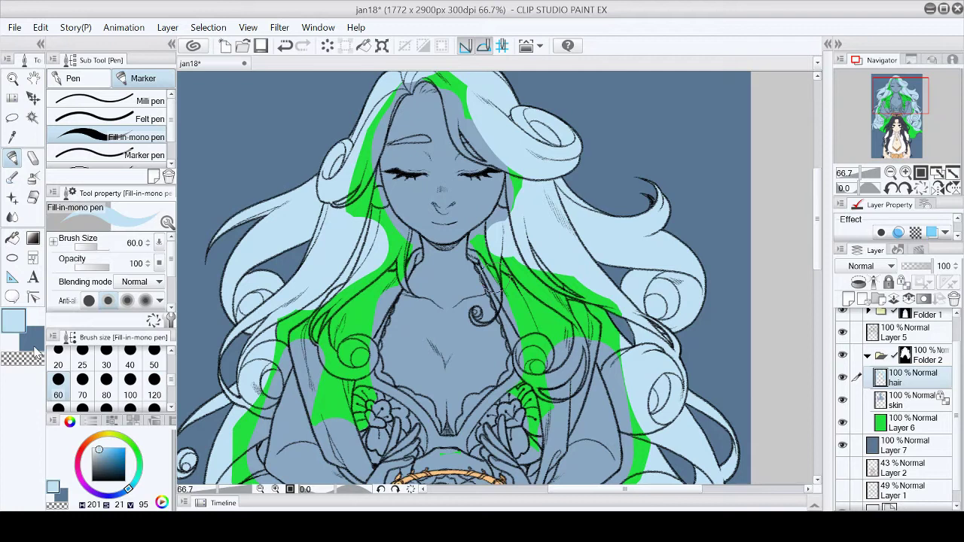
pyautogui.scroll(2, 482, 226)
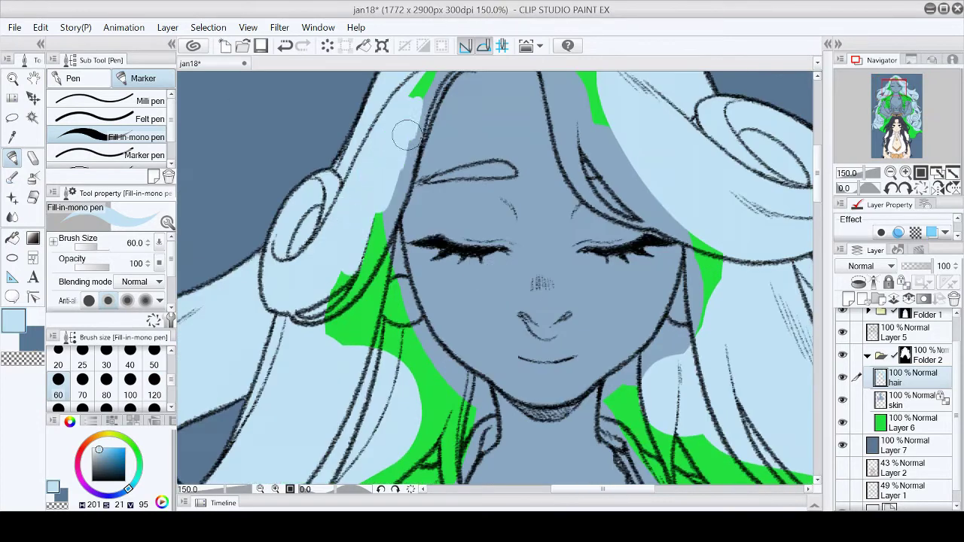
# Undo the last hair stroke and paint the uncovered upper part of the ear greyish blue on the skin layer
pyautogui.click(942, 189)
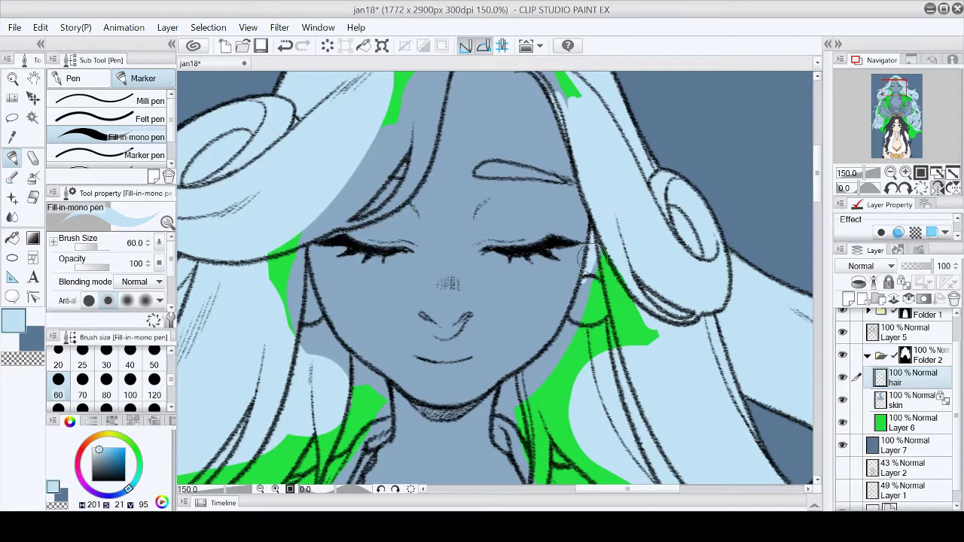
pyautogui.click(285, 45)
pyautogui.click(911, 400)
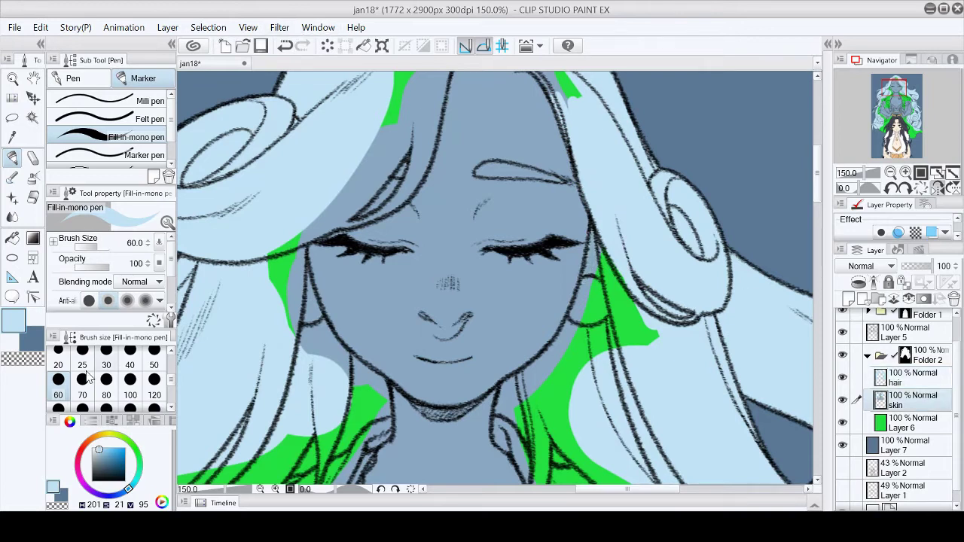
pyautogui.keyDown('alt'); pyautogui.click(593, 230); pyautogui.keyUp('alt')
pyautogui.moveTo(603, 271); pyautogui.dragTo(593, 229)
# Return to the hair layer and paint the gaps beside the opposite cheek and ear light blue
pyautogui.click(920, 340)
pyautogui.press('p')
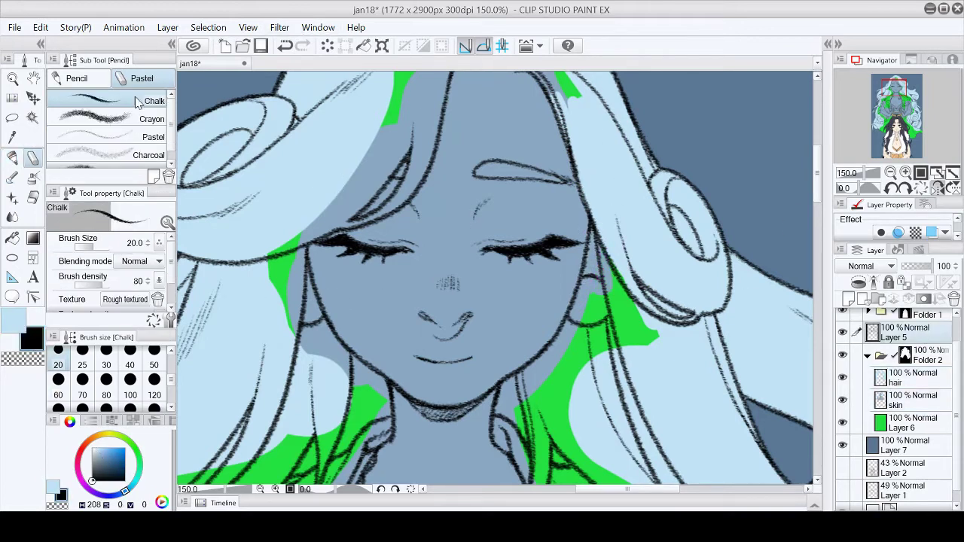
pyautogui.click(911, 377)
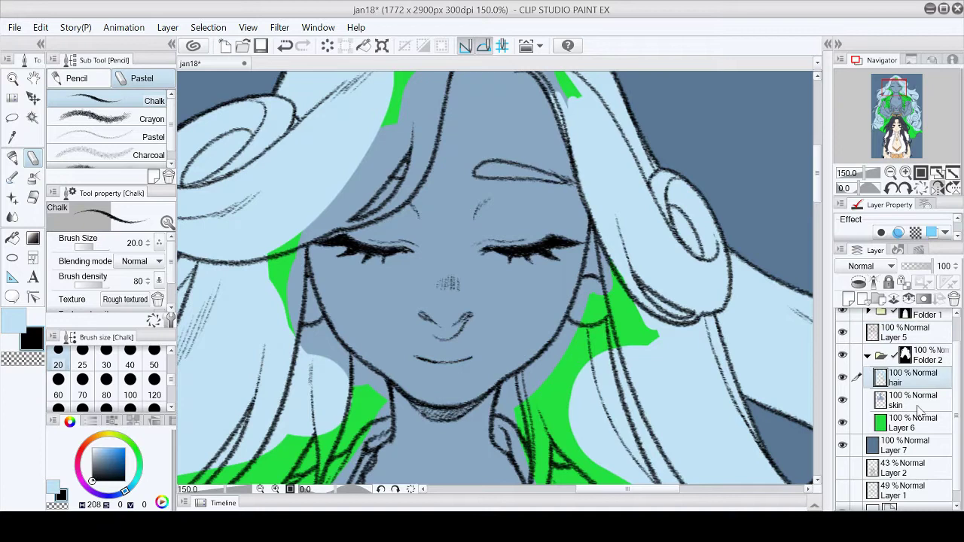
pyautogui.press('p')
pyautogui.moveTo(298, 242)
pyautogui.mouseDown()
pyautogui.moveTo(273, 291)
pyautogui.moveTo(336, 350)
pyautogui.mouseUp()
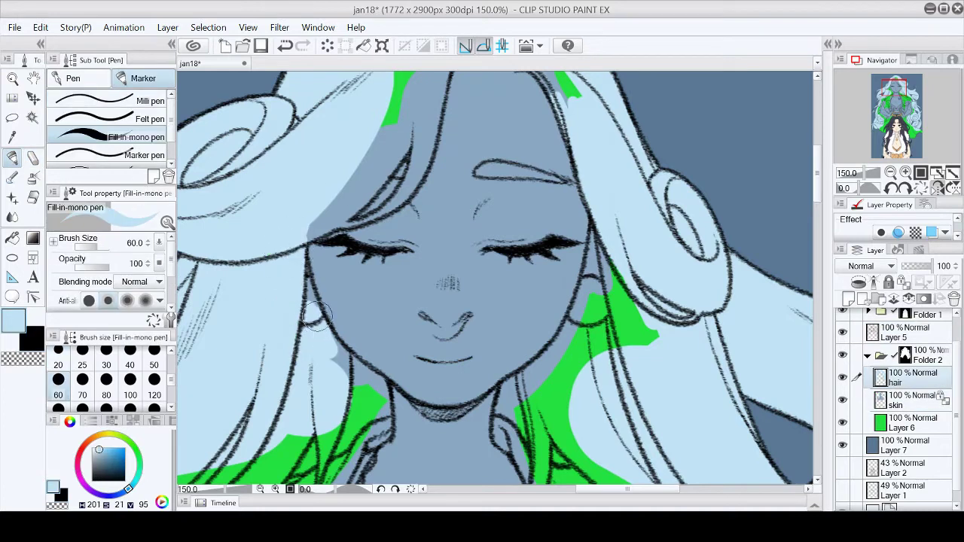
# Paint the hair on both sides of the jaw and neck light blue down towards the shoulders
pyautogui.click(906, 189)
pyautogui.click(921, 189)
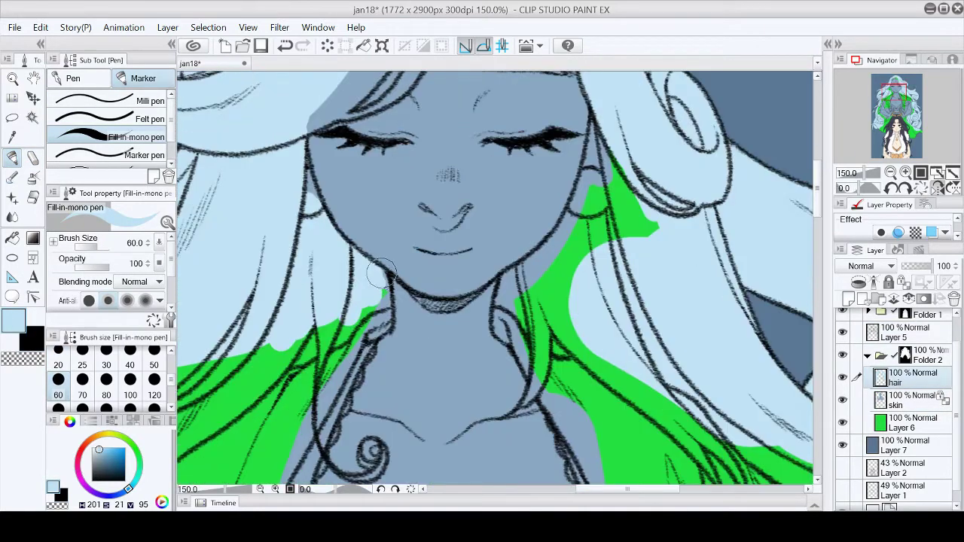
pyautogui.moveTo(332, 320)
pyautogui.mouseDown()
pyautogui.moveTo(307, 364)
pyautogui.moveTo(275, 354)
pyautogui.mouseUp()
pyautogui.moveTo(505, 282)
pyautogui.mouseDown()
pyautogui.moveTo(520, 290)
pyautogui.moveTo(512, 312)
pyautogui.moveTo(561, 348)
pyautogui.moveTo(546, 233)
pyautogui.moveTo(612, 161)
pyautogui.moveTo(633, 215)
pyautogui.moveTo(659, 188)
pyautogui.mouseUp()
# Paint the remaining gaps at the top of the head, the parting and the swept fringe light blue
pyautogui.scroll(6, 677, 326)
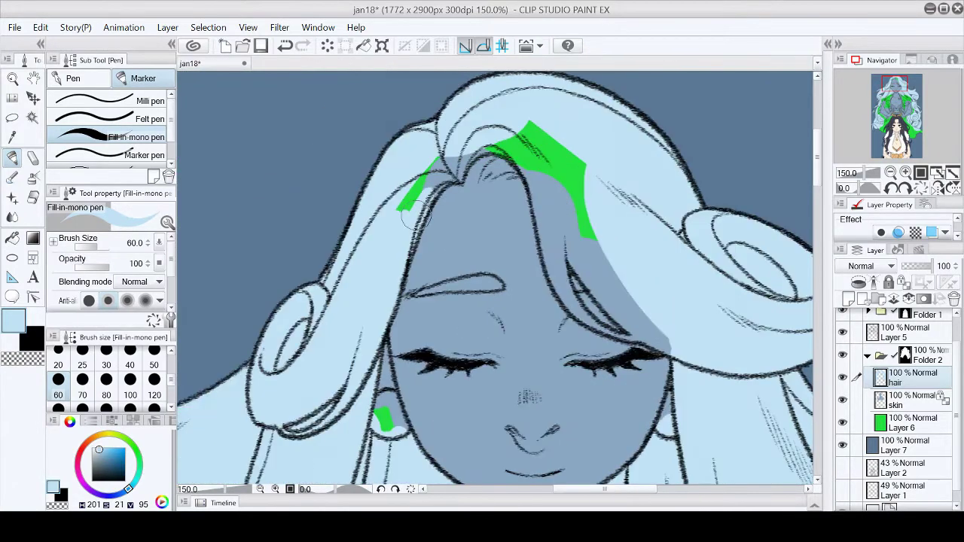
pyautogui.moveTo(491, 142)
pyautogui.mouseDown()
pyautogui.moveTo(586, 151)
pyautogui.moveTo(544, 166)
pyautogui.moveTo(576, 263)
pyautogui.moveTo(663, 339)
pyautogui.mouseUp()
pyautogui.moveTo(542, 255); pyautogui.dragTo(561, 303)
pyautogui.moveTo(636, 452); pyautogui.dragTo(508, 388)
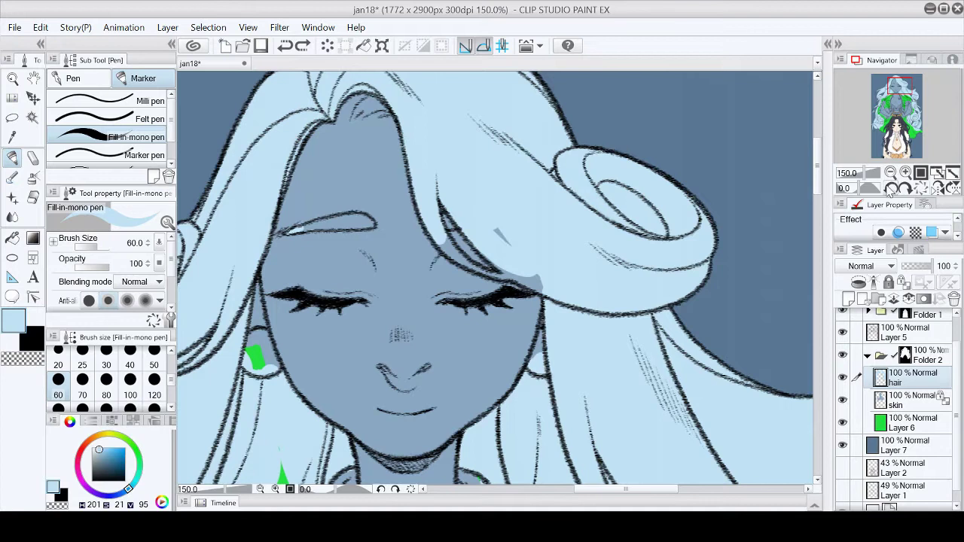
# Refine the light blue fringe edge beside the closed eye and touch up the hairline with Chalk
pyautogui.press('-')
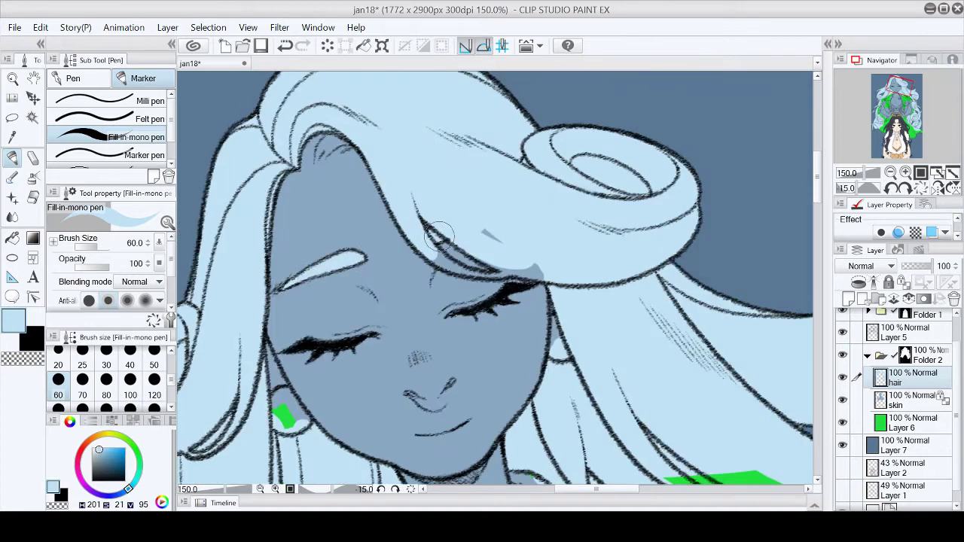
pyautogui.press('-')
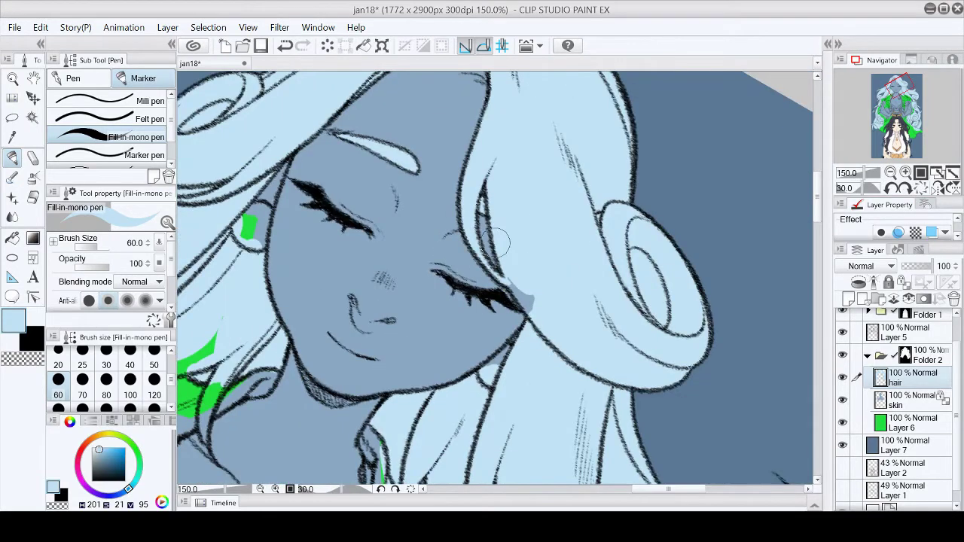
pyautogui.hotkey('ctrl', '@')
pyautogui.moveTo(336, 143); pyautogui.dragTo(441, 167)
pyautogui.press('p')
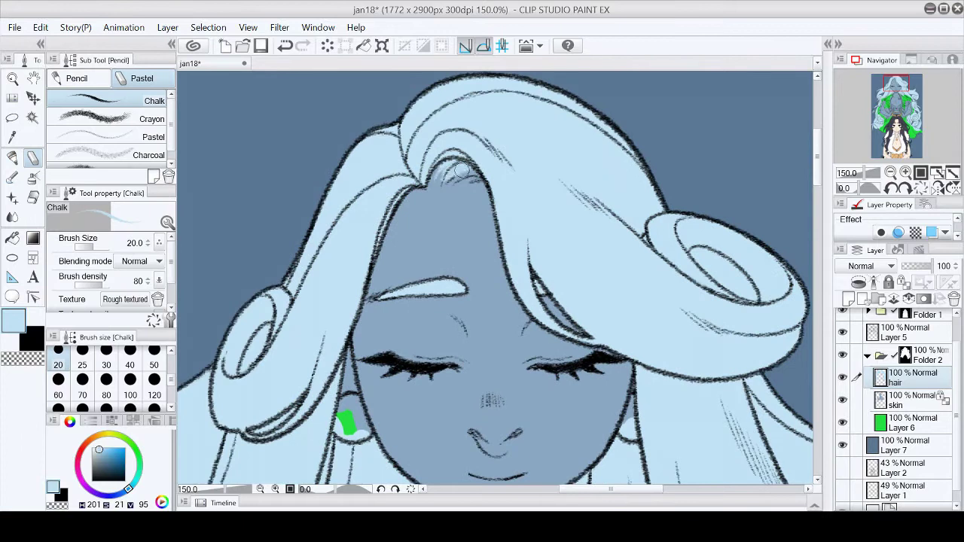
# Paint the strands beside the neck and over the left shoulder light blue with the fill-in-mono pen
pyautogui.scroll(-5, 494, 278)
pyautogui.press('p')
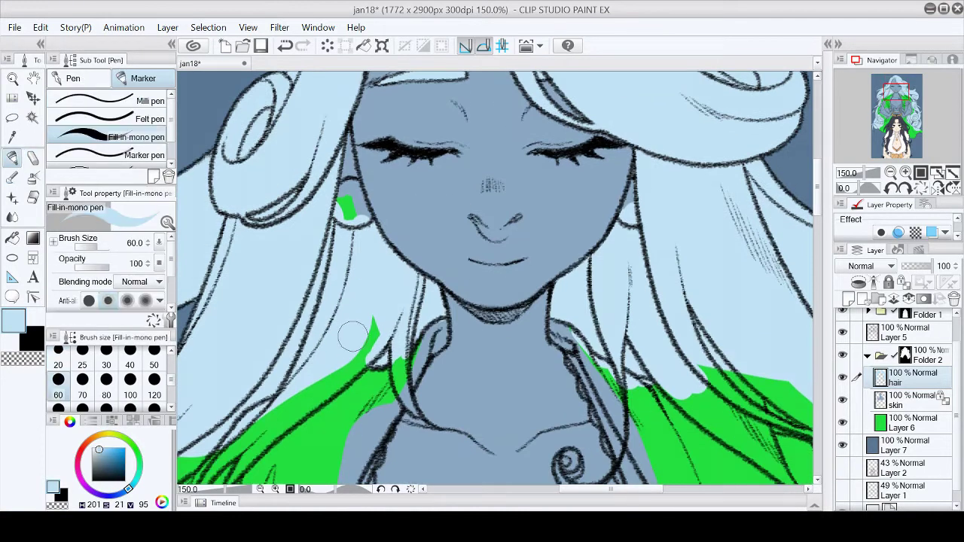
pyautogui.moveTo(353, 336); pyautogui.dragTo(305, 407)
pyautogui.moveTo(393, 390); pyautogui.dragTo(400, 367)
pyautogui.hscroll(1, 418, 414)
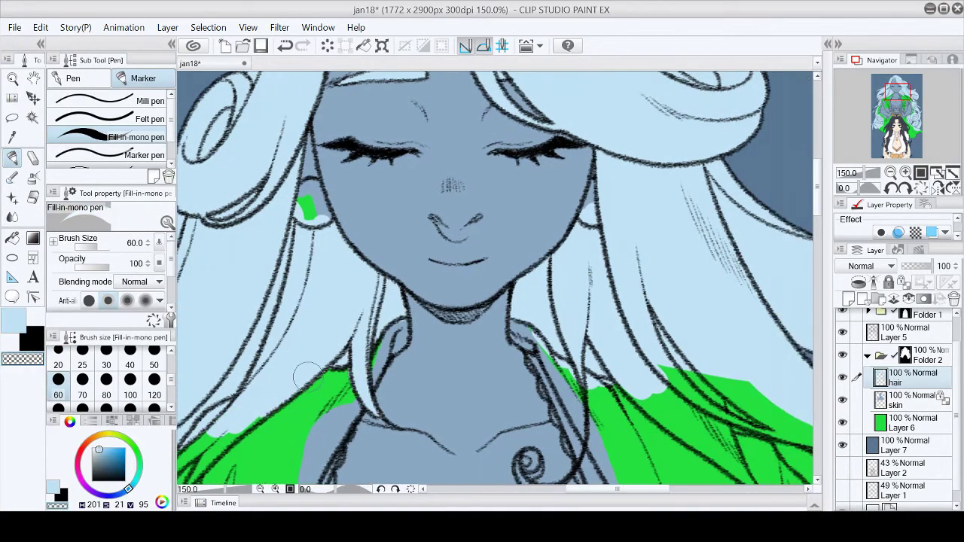
# Paint the hair between the upper figure's right-hand arm and the large curl light blue on the hair layer
pyautogui.scroll(-6, 527, 302)
pyautogui.moveTo(529, 155)
pyautogui.mouseDown()
pyautogui.moveTo(556, 222)
pyautogui.moveTo(561, 113)
pyautogui.moveTo(595, 339)
pyautogui.mouseUp()
pyautogui.scroll(2, 490, 264)
pyautogui.click(23, 358)
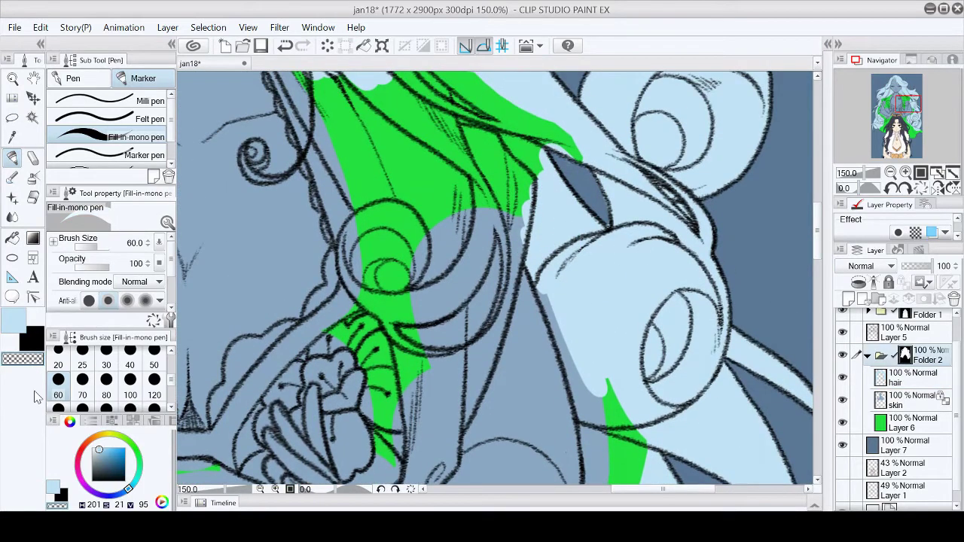
pyautogui.click(911, 377)
pyautogui.press('c')
pyautogui.moveTo(538, 241)
pyautogui.mouseDown()
pyautogui.moveTo(546, 324)
pyautogui.moveTo(595, 437)
pyautogui.mouseUp()
# Enlarge the fill-in-mono pen to 70 and paint the hair behind the right-hand elbow light blue
pyautogui.scroll(-3, 490, 279)
pyautogui.moveTo(491, 248)
pyautogui.mouseDown()
pyautogui.moveTo(452, 425)
pyautogui.moveTo(482, 354)
pyautogui.mouseUp()
pyautogui.click(82, 395)
pyautogui.moveTo(503, 241); pyautogui.dragTo(482, 416)
pyautogui.scroll(-5, 482, 418)
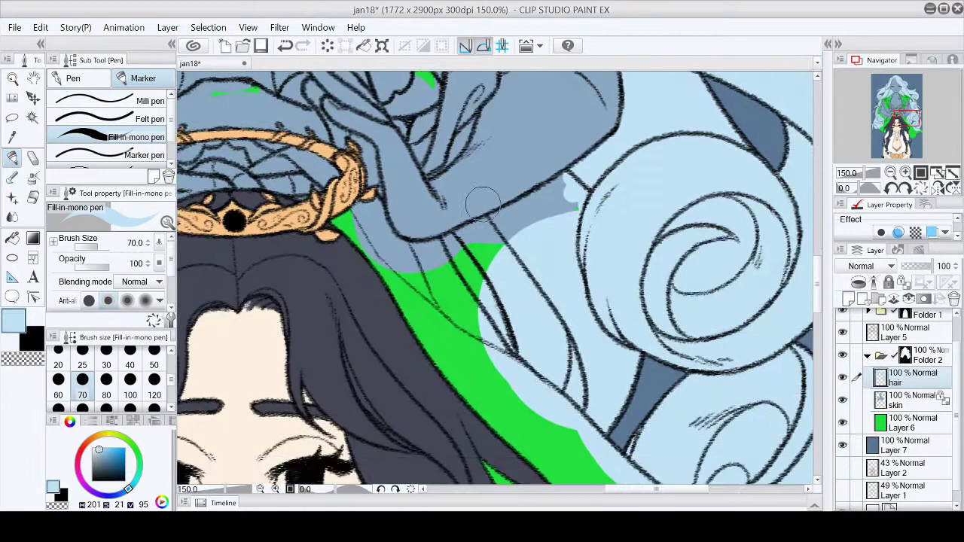
# Paint the strands under the right-hand elbow and along the upper edge of the scarf light blue
pyautogui.press('^')
pyautogui.moveTo(452, 249)
pyautogui.mouseDown()
pyautogui.moveTo(527, 173)
pyautogui.moveTo(497, 298)
pyautogui.moveTo(452, 290)
pyautogui.mouseUp()
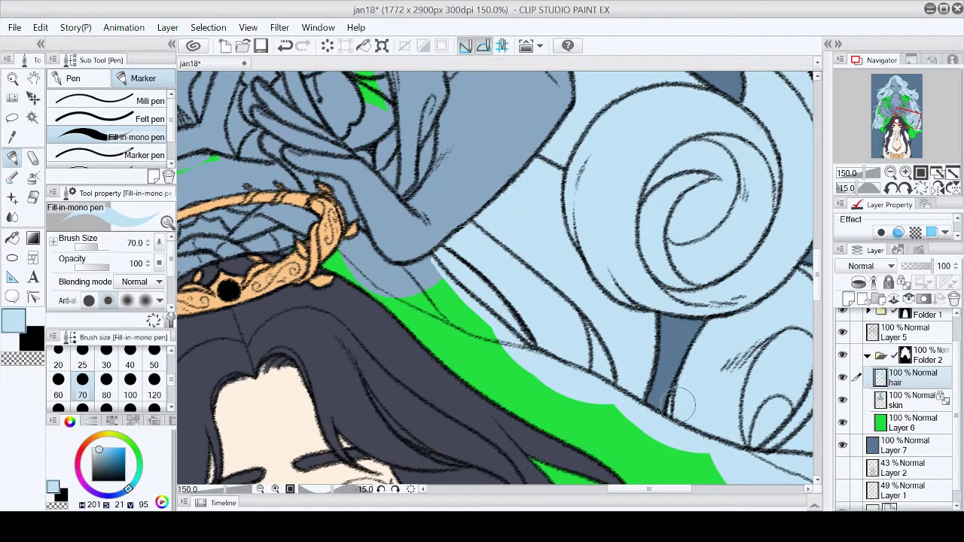
pyautogui.press('-')
pyautogui.scroll(-5, 482, 294)
pyautogui.moveTo(603, 256); pyautogui.dragTo(669, 214)
pyautogui.press('^')
pyautogui.press('^')
pyautogui.moveTo(512, 151)
pyautogui.mouseDown()
pyautogui.moveTo(618, 248)
pyautogui.moveTo(535, 347)
pyautogui.moveTo(446, 302)
pyautogui.moveTo(399, 339)
pyautogui.moveTo(445, 411)
pyautogui.moveTo(565, 289)
pyautogui.mouseUp()
pyautogui.press('-')
pyautogui.press('-')
# Paint the hanging strands and curls beside the upper figure's left-hand arm light blue
pyautogui.moveTo(591, 331)
pyautogui.mouseDown()
pyautogui.moveTo(580, 392)
pyautogui.moveTo(587, 353)
pyautogui.moveTo(705, 395)
pyautogui.mouseUp()
pyautogui.moveTo(489, 290); pyautogui.dragTo(776, 249)
pyautogui.moveTo(467, 377); pyautogui.dragTo(640, 151)
pyautogui.moveTo(513, 241)
pyautogui.mouseDown()
pyautogui.moveTo(519, 158)
pyautogui.moveTo(527, 256)
pyautogui.moveTo(591, 219)
pyautogui.moveTo(637, 241)
pyautogui.moveTo(625, 297)
pyautogui.moveTo(640, 279)
pyautogui.mouseUp()
pyautogui.moveTo(501, 132)
pyautogui.mouseDown()
pyautogui.moveTo(441, 179)
pyautogui.moveTo(498, 147)
pyautogui.moveTo(405, 297)
pyautogui.moveTo(433, 290)
pyautogui.moveTo(425, 324)
pyautogui.moveTo(346, 406)
pyautogui.mouseUp()
pyautogui.moveTo(354, 392)
pyautogui.mouseDown()
pyautogui.moveTo(422, 286)
pyautogui.moveTo(467, 113)
pyautogui.mouseUp()
pyautogui.moveTo(452, 279)
pyautogui.mouseDown()
pyautogui.moveTo(503, 168)
pyautogui.moveTo(482, 226)
pyautogui.moveTo(486, 285)
pyautogui.mouseUp()
pyautogui.hotkey('alt', ']')
pyautogui.press('c')
pyautogui.press('c')
pyautogui.hotkey('alt', '[')
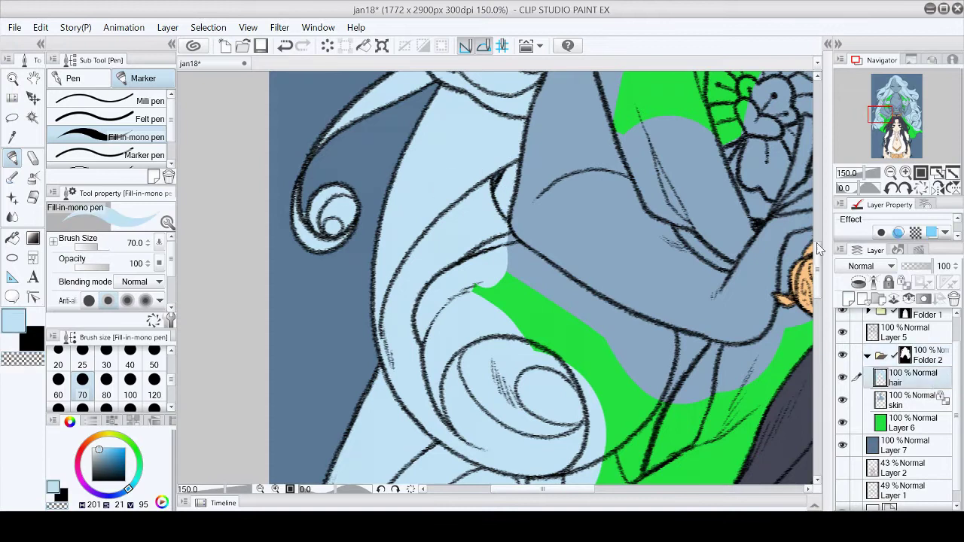
# Enlarge the pen to 80 and paint the remaining curls and strands below the left-hand elbow light blue
pyautogui.press('-')
pyautogui.press('-')
pyautogui.press(']')
pyautogui.moveTo(347, 263)
pyautogui.mouseDown()
pyautogui.moveTo(407, 180)
pyautogui.moveTo(414, 205)
pyautogui.moveTo(400, 391)
pyautogui.moveTo(347, 422)
pyautogui.mouseUp()
pyautogui.moveTo(453, 268); pyautogui.dragTo(520, 342)
pyautogui.press('^')
pyautogui.press('^')
pyautogui.moveTo(512, 207)
pyautogui.mouseDown()
pyautogui.moveTo(540, 228)
pyautogui.moveTo(561, 231)
pyautogui.moveTo(516, 254)
pyautogui.moveTo(546, 212)
pyautogui.moveTo(524, 232)
pyautogui.mouseUp()
pyautogui.press('h')
pyautogui.hotkey('ctrl', 'alt', '0')
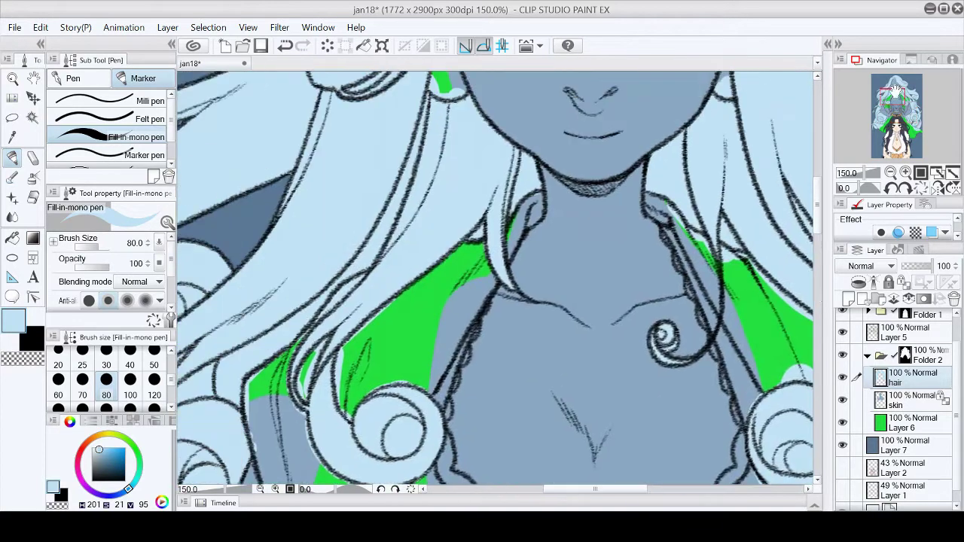
pyautogui.hotkey('ctrl', '0')
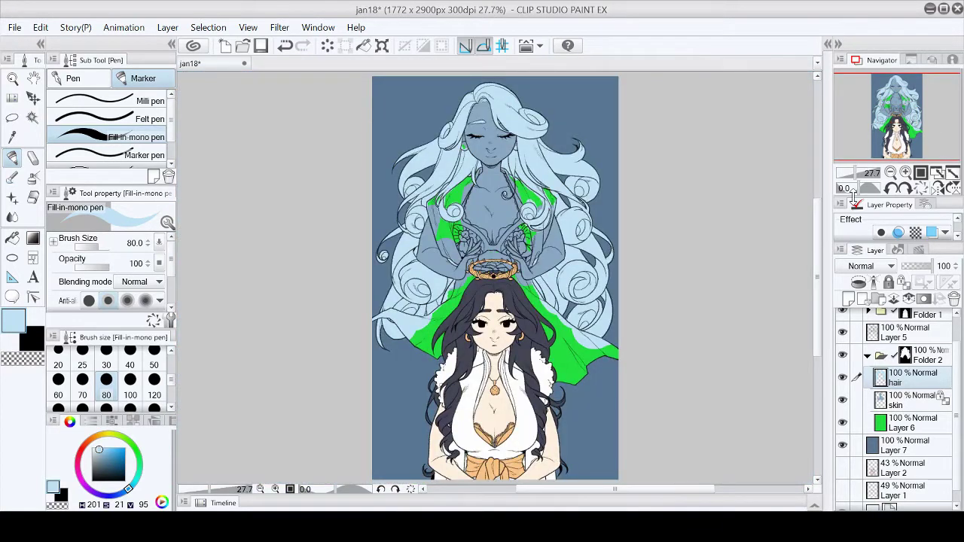
# Add a layer named scarf above the hair layer and choose a light teal, H 177, S 33, V 86
pyautogui.click(849, 300)
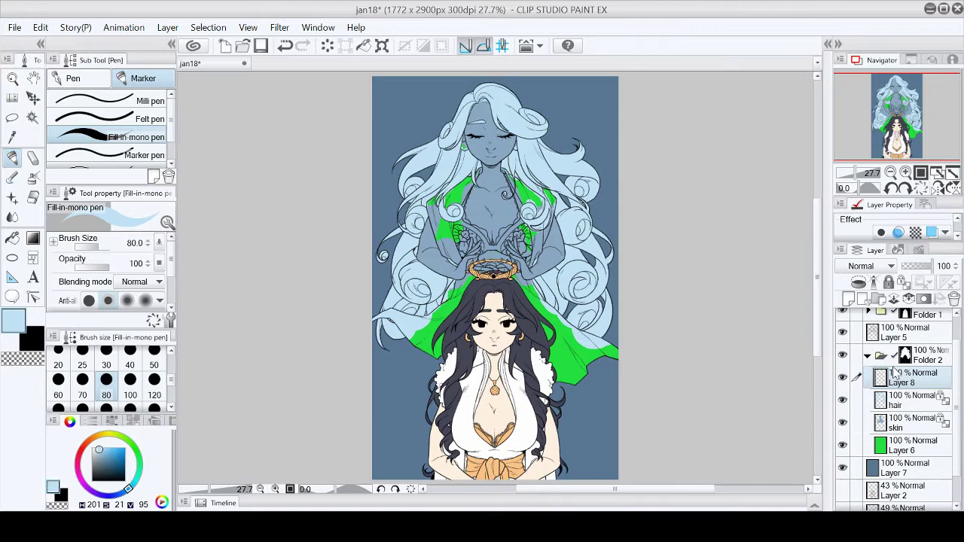
pyautogui.click(907, 174)
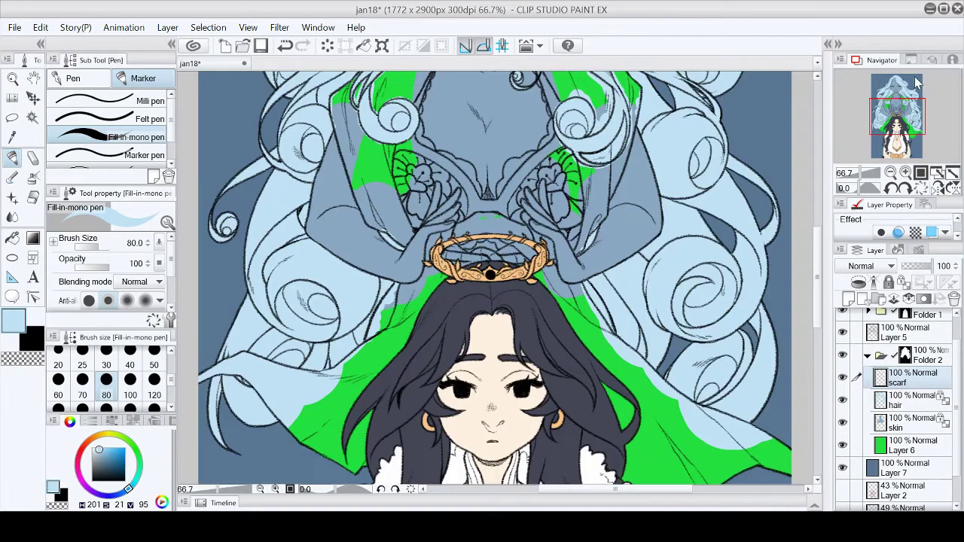
pyautogui.moveTo(896, 109); pyautogui.dragTo(904, 85)
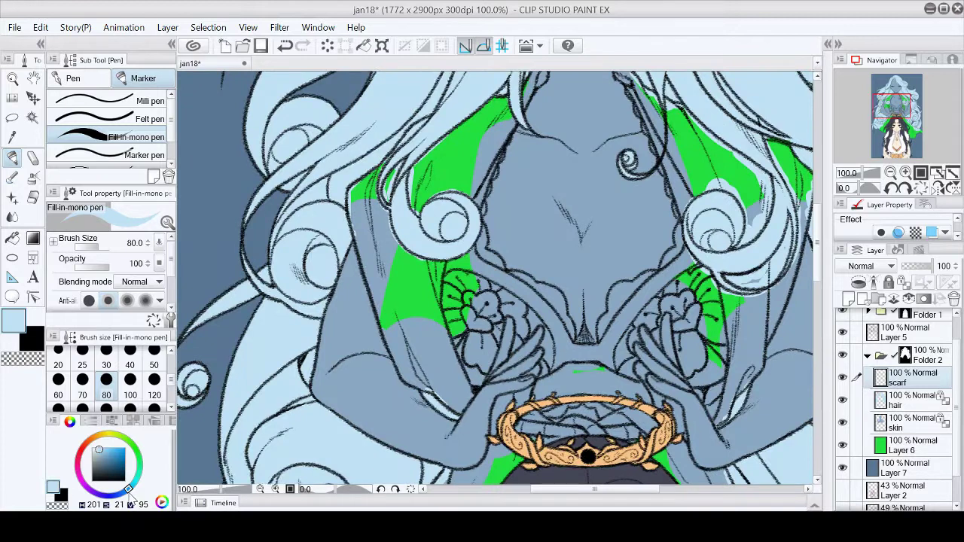
pyautogui.click(103, 451)
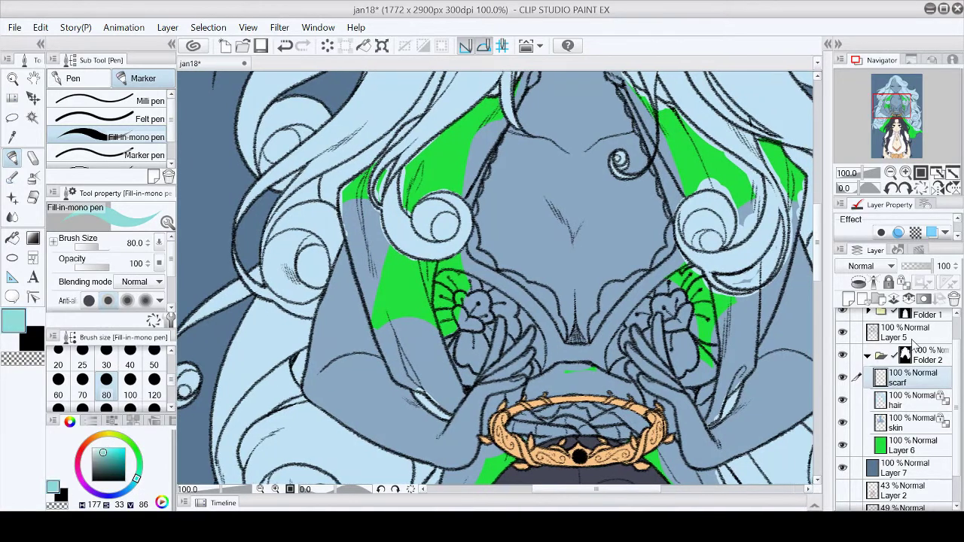
# Auto-select the scarf regions from Layer 5's line art, paint them light teal on the scarf layer with a size 300 pen, and deselect
pyautogui.scroll(-3, 497, 279)
pyautogui.click(904, 332)
pyautogui.click(33, 117)
pyautogui.click(477, 398)
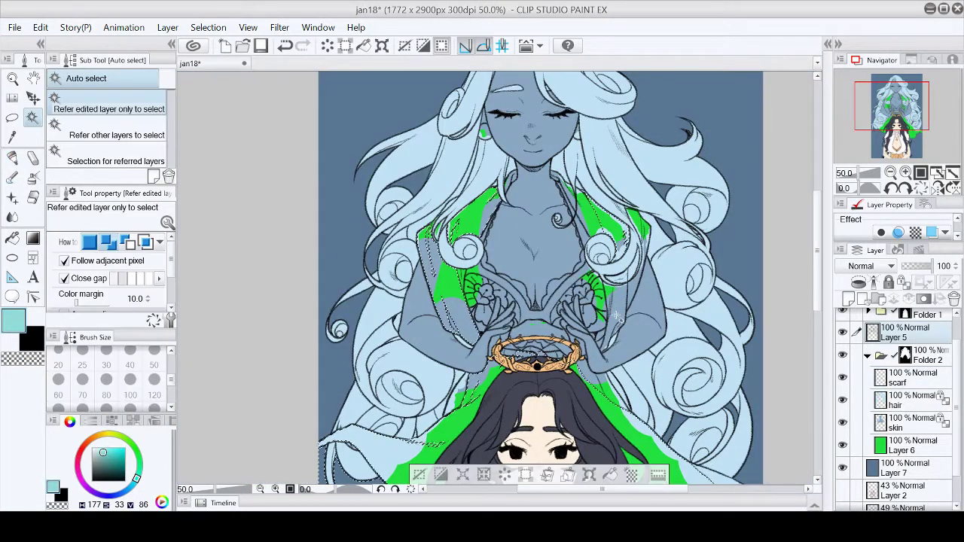
pyautogui.scroll(-5, 716, 261)
pyautogui.scroll(4, 519, 170)
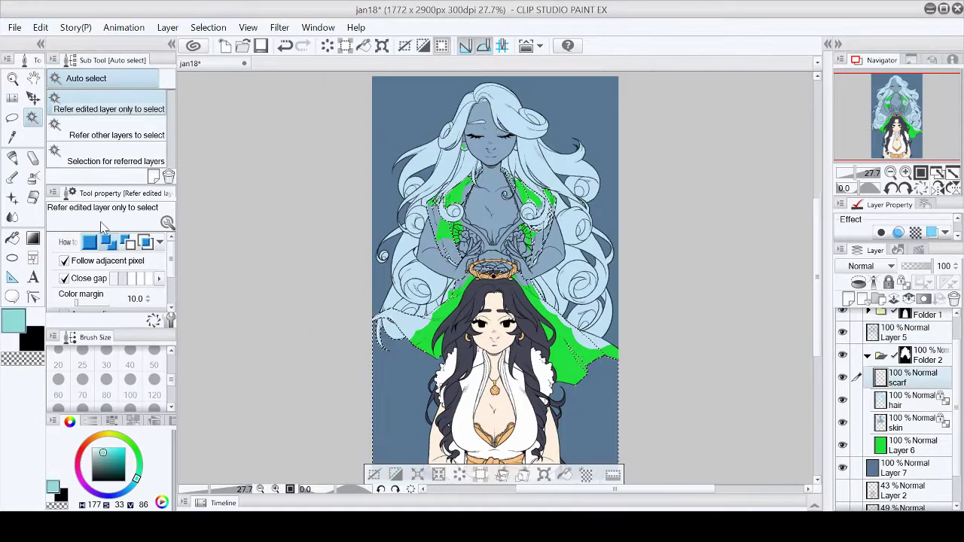
pyautogui.press('p')
pyautogui.moveTo(482, 248); pyautogui.dragTo(613, 197)
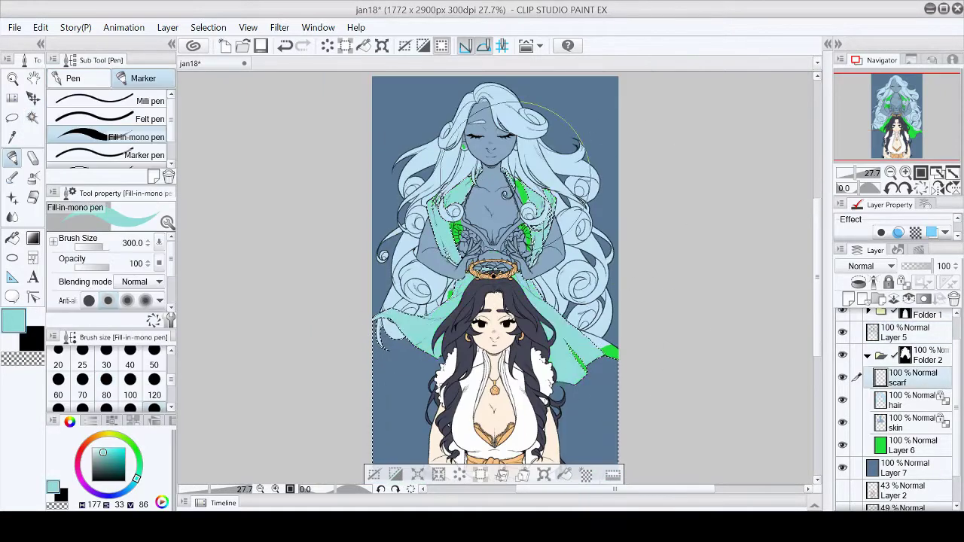
pyautogui.hotkey('ctrl', 'd')
# Paint the scarf gaps around the collar and shoulders light teal with the fill-in-mono pen at size 60
pyautogui.press('m')
pyautogui.scroll(3, 493, 150)
pyautogui.press('p')
pyautogui.scroll(1, 495, 278)
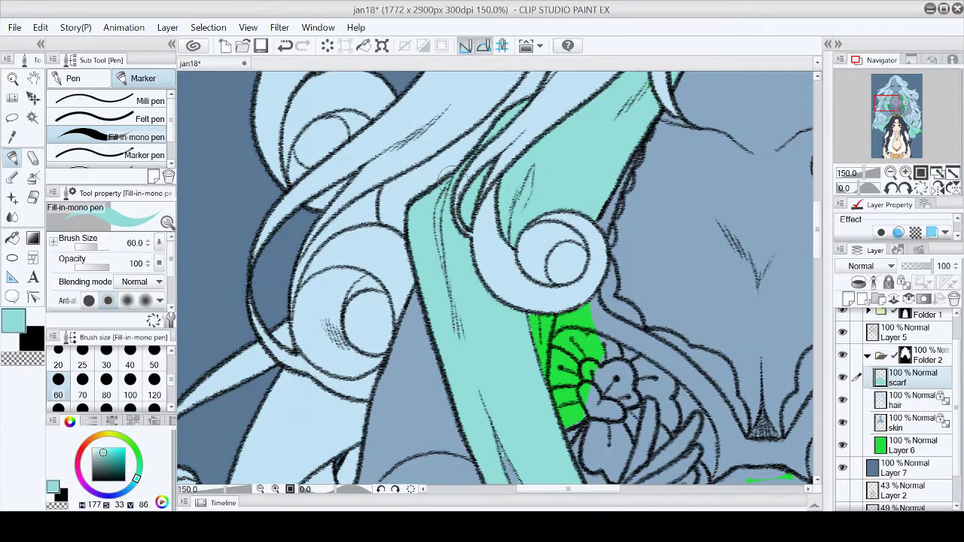
pyautogui.click(899, 90)
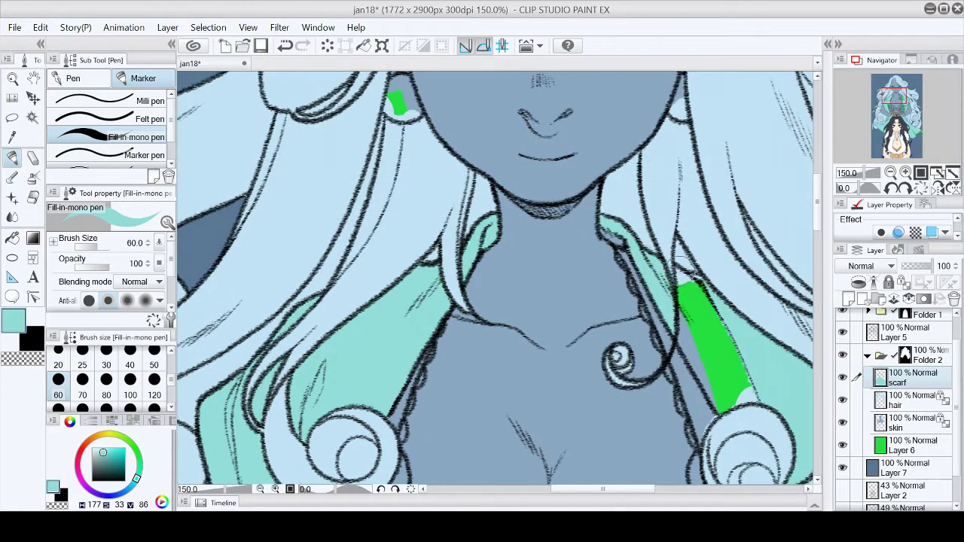
pyautogui.moveTo(683, 339)
pyautogui.mouseDown()
pyautogui.moveTo(513, 225)
pyautogui.moveTo(544, 252)
pyautogui.moveTo(583, 263)
pyautogui.mouseUp()
# Touch up the hair around the right-hand chest curl and paint the scarf drape beside it light teal down to the hand
pyautogui.moveTo(901, 100); pyautogui.dragTo(907, 101)
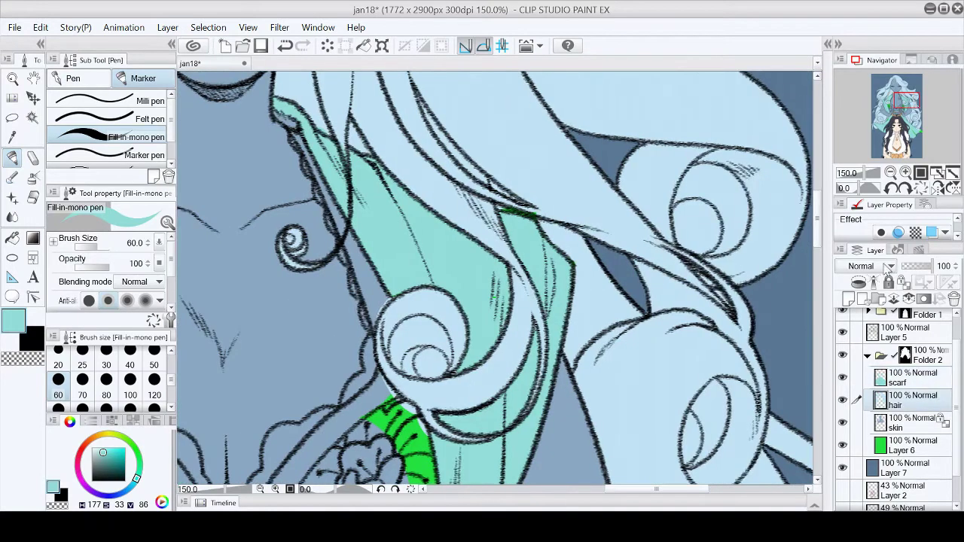
pyautogui.moveTo(887, 161); pyautogui.dragTo(887, 165)
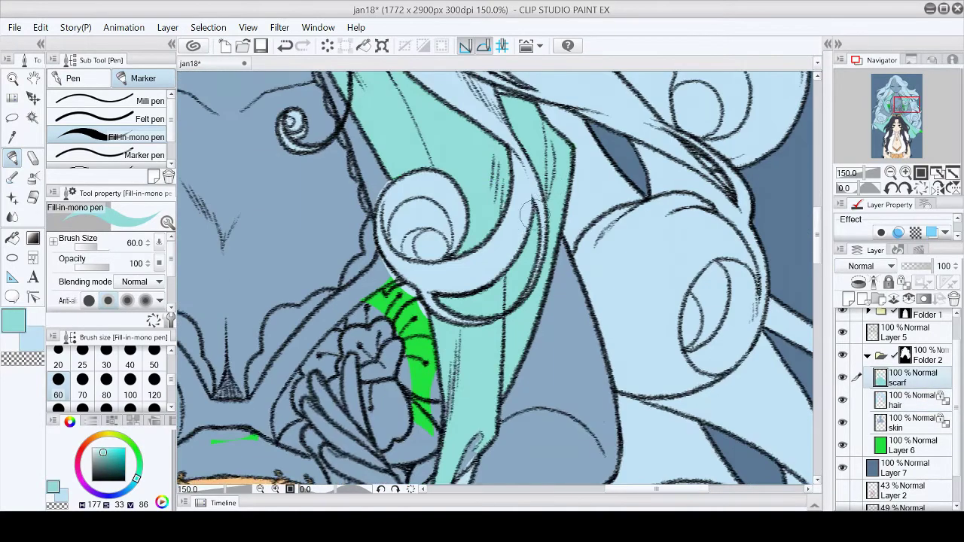
pyautogui.moveTo(445, 330); pyautogui.dragTo(518, 209)
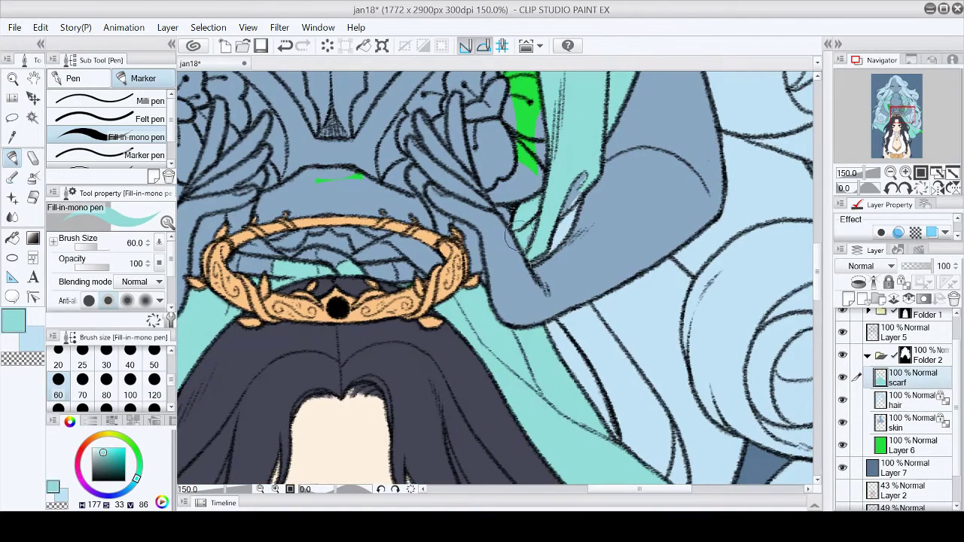
pyautogui.moveTo(472, 312); pyautogui.dragTo(461, 263)
pyautogui.hotkey('ctrl', '@')
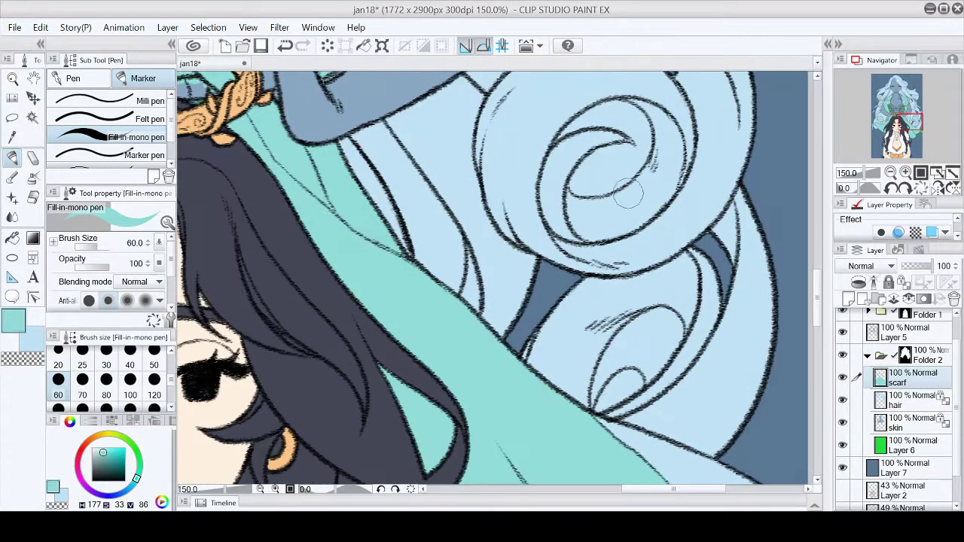
# Paint the tip of the scarf at the canvas's right edge light teal
pyautogui.hotkey('ctrl', 'alt', '0')
pyautogui.press('-')
pyautogui.press('-')
pyautogui.press('-')
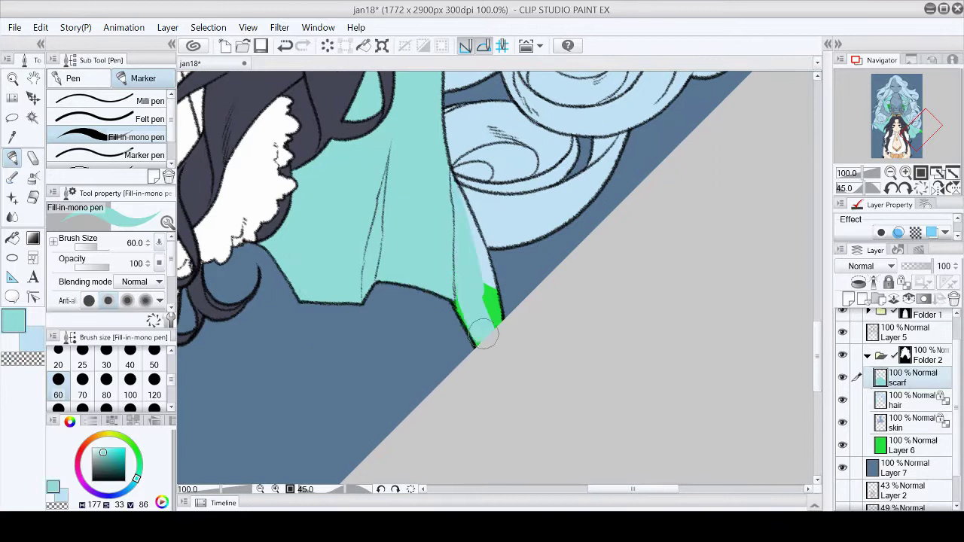
pyautogui.moveTo(483, 335); pyautogui.dragTo(496, 326)
pyautogui.hotkey('ctrl', '@')
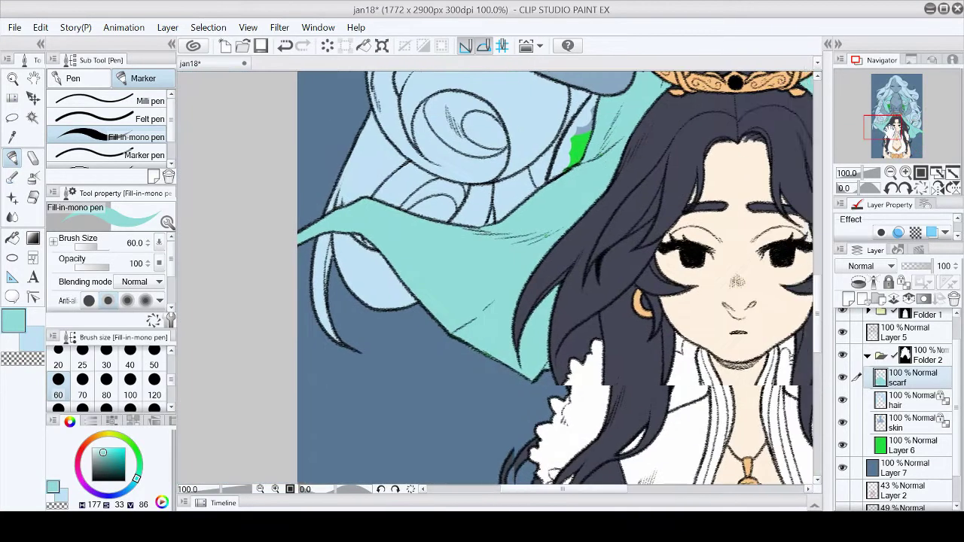
# Paint the scarf folds showing through the crown light teal
pyautogui.hotkey('ctrl', '+')
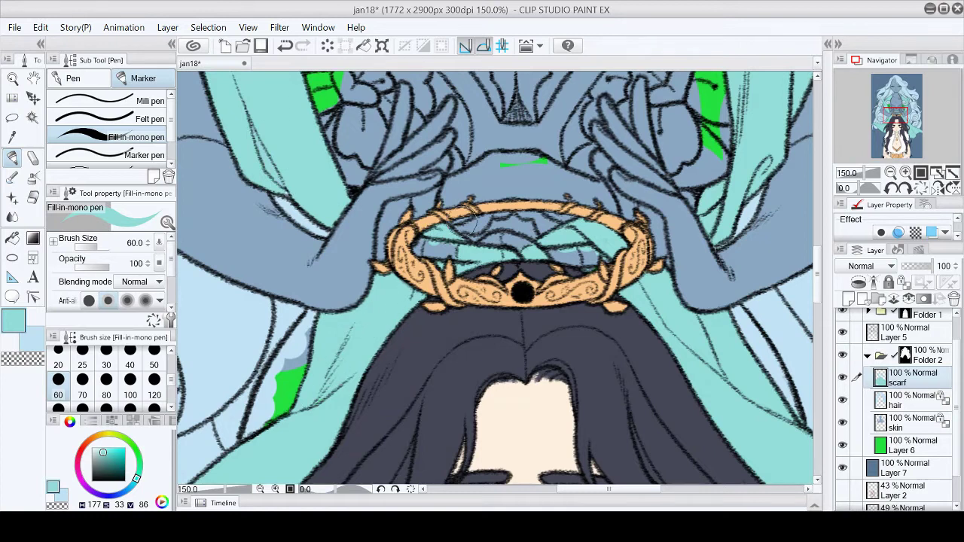
pyautogui.moveTo(874, 101); pyautogui.dragTo(870, 92)
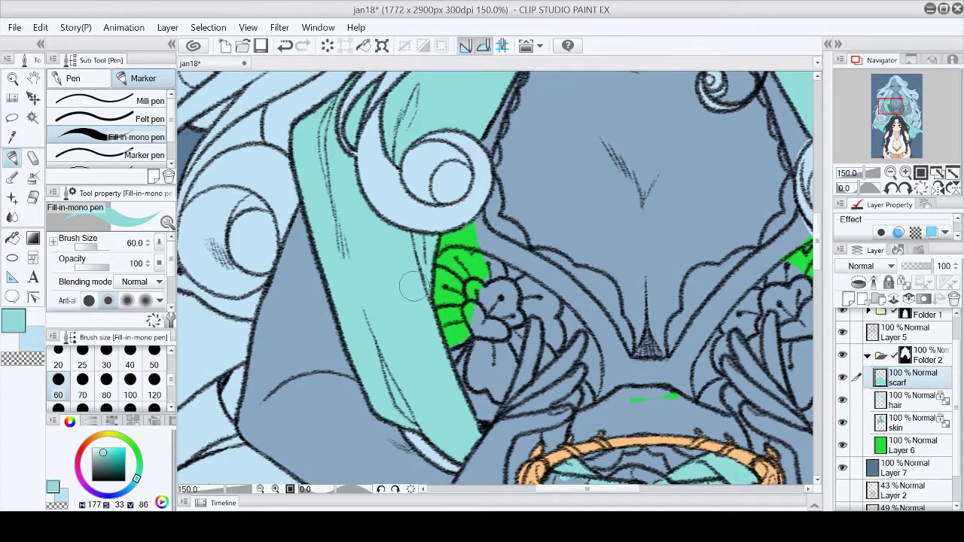
pyautogui.click(938, 173)
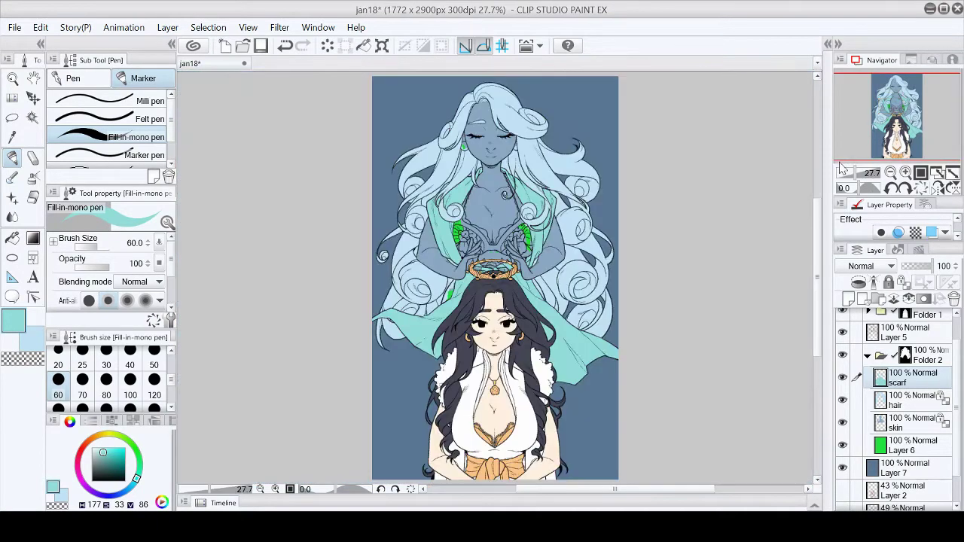
# Add a layer named top above the scarf layer and choose a dark teal, H 177, S 27, V 47
pyautogui.click(848, 299)
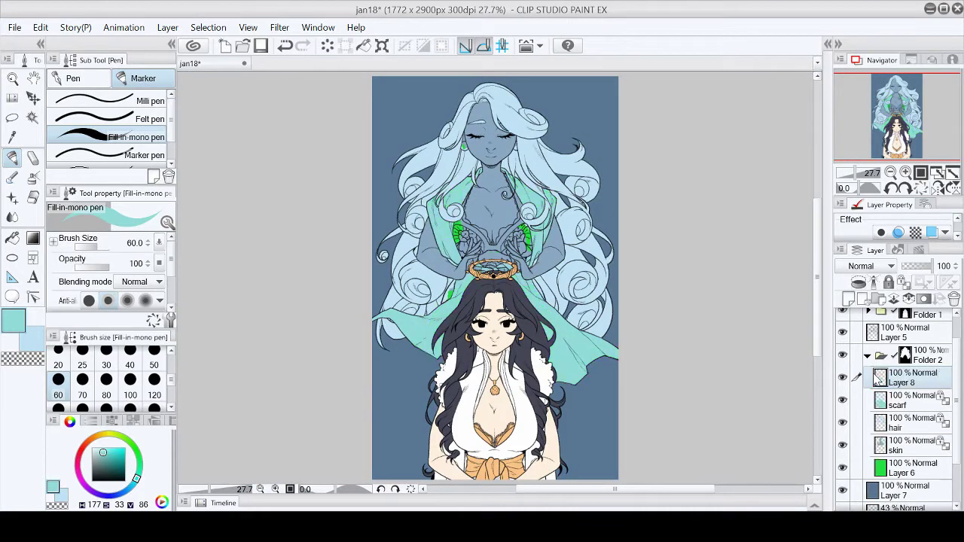
pyautogui.scroll(5, 493, 268)
pyautogui.keyDown('alt'); pyautogui.click(527, 226); pyautogui.keyUp('alt')
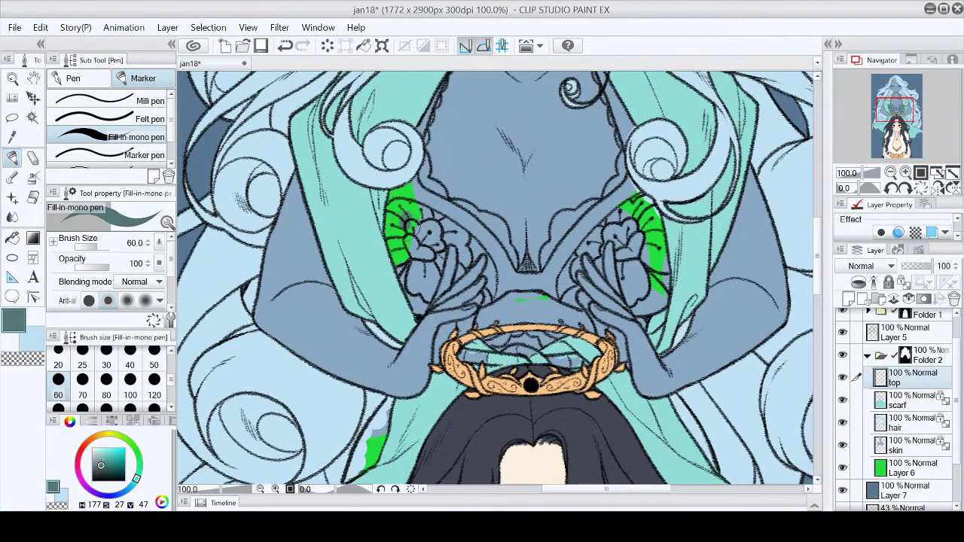
# Paint the top's left-hand floral cup and strap dark teal around the fingers
pyautogui.moveTo(407, 200); pyautogui.dragTo(411, 256)
pyautogui.moveTo(336, 220)
pyautogui.mouseDown()
pyautogui.moveTo(376, 131)
pyautogui.moveTo(406, 189)
pyautogui.mouseUp()
pyautogui.scroll(2, 392, 166)
pyautogui.scroll(1, 375, 156)
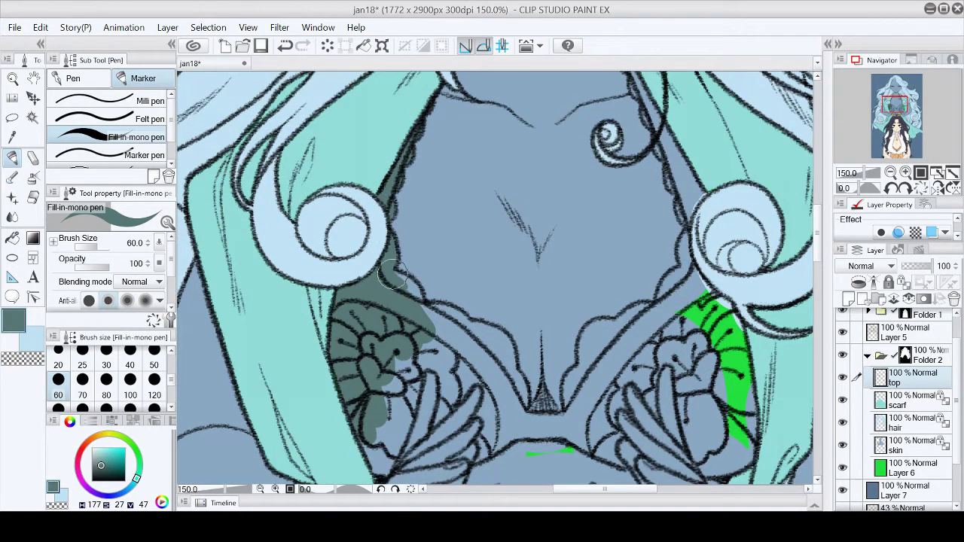
pyautogui.click(904, 189)
pyautogui.click(920, 189)
pyautogui.moveTo(395, 320)
pyautogui.mouseDown()
pyautogui.moveTo(407, 241)
pyautogui.moveTo(425, 213)
pyautogui.mouseUp()
pyautogui.moveTo(431, 280)
pyautogui.mouseDown()
pyautogui.moveTo(443, 233)
pyautogui.moveTo(473, 231)
pyautogui.moveTo(443, 218)
pyautogui.moveTo(470, 233)
pyautogui.moveTo(488, 267)
pyautogui.mouseUp()
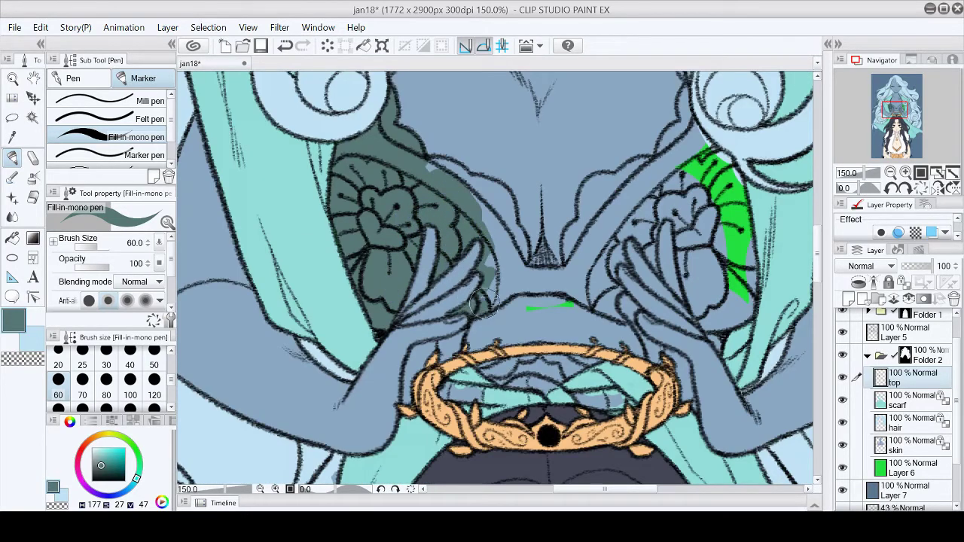
# Undo the stray stroke and paint the top's centre, lower band and scalloped neckline trim dark teal
pyautogui.click(284, 45)
pyautogui.moveTo(473, 323)
pyautogui.mouseDown()
pyautogui.moveTo(482, 369)
pyautogui.moveTo(437, 170)
pyautogui.moveTo(478, 185)
pyautogui.moveTo(495, 248)
pyautogui.moveTo(516, 241)
pyautogui.moveTo(542, 309)
pyautogui.moveTo(576, 278)
pyautogui.moveTo(573, 230)
pyautogui.moveTo(662, 158)
pyautogui.moveTo(684, 94)
pyautogui.moveTo(687, 127)
pyautogui.moveTo(520, 328)
pyautogui.moveTo(768, 228)
pyautogui.mouseUp()
pyautogui.moveTo(435, 254); pyautogui.dragTo(454, 244)
pyautogui.hotkey('ctrl', 'z')
pyautogui.hotkey('ctrl', '@')
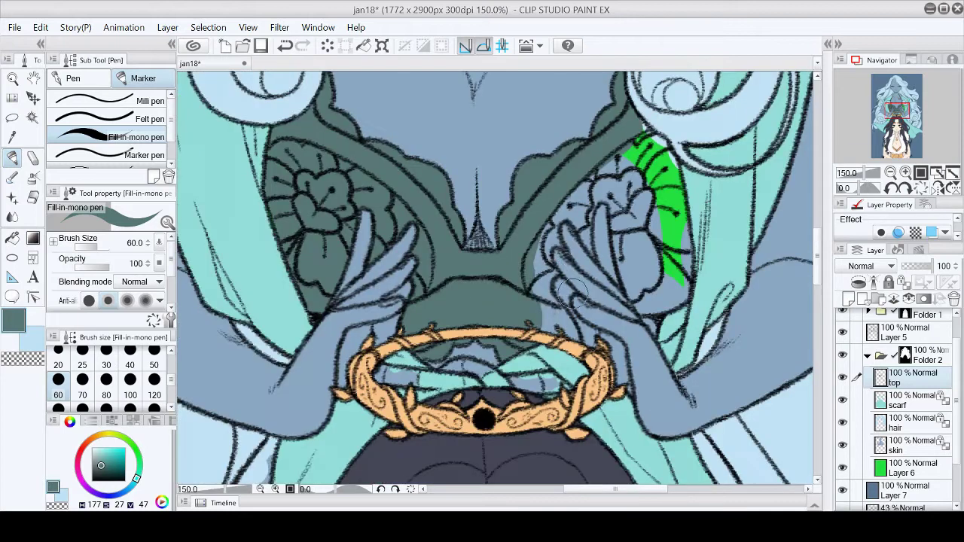
# Paint the top's right-hand floral cup dark teal around the fingers
pyautogui.scroll(2, 573, 326)
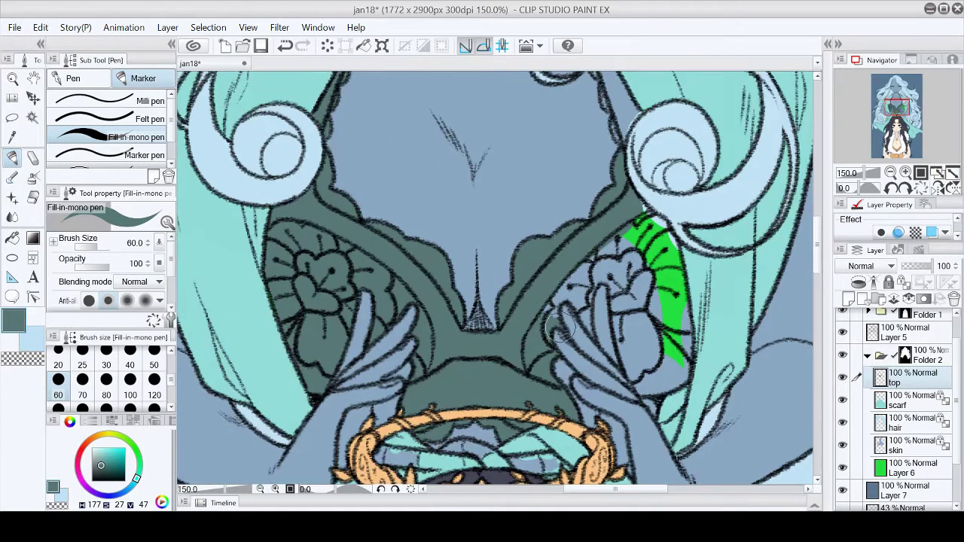
pyautogui.moveTo(587, 325); pyautogui.dragTo(606, 256)
pyautogui.click(37, 346)
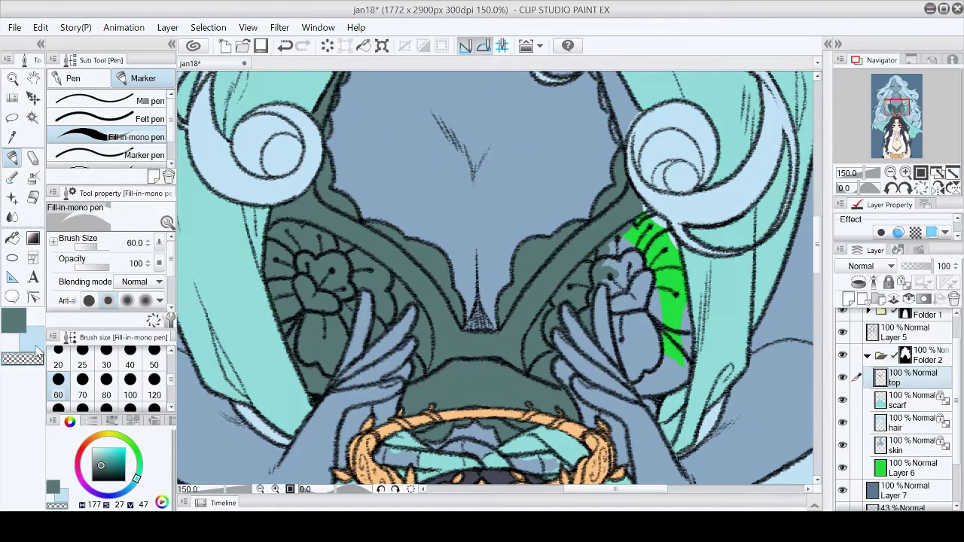
pyautogui.click(13, 324)
pyautogui.moveTo(587, 324)
pyautogui.mouseDown()
pyautogui.moveTo(625, 271)
pyautogui.moveTo(663, 376)
pyautogui.moveTo(647, 205)
pyautogui.moveTo(674, 309)
pyautogui.moveTo(650, 405)
pyautogui.mouseUp()
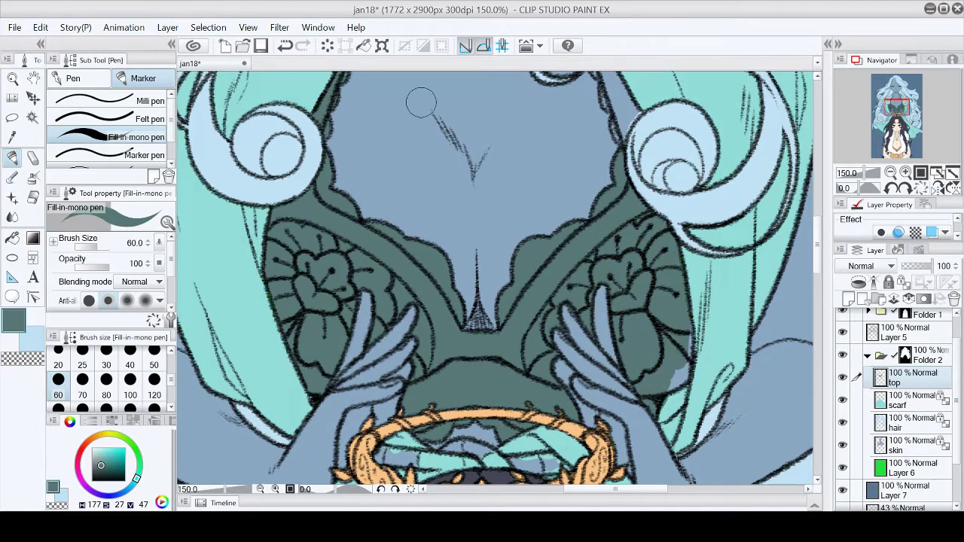
# Paint the right-hand strap and its lace edge dark teal, and sample the scarf's light teal on the scarf layer
pyautogui.scroll(5, 678, 373)
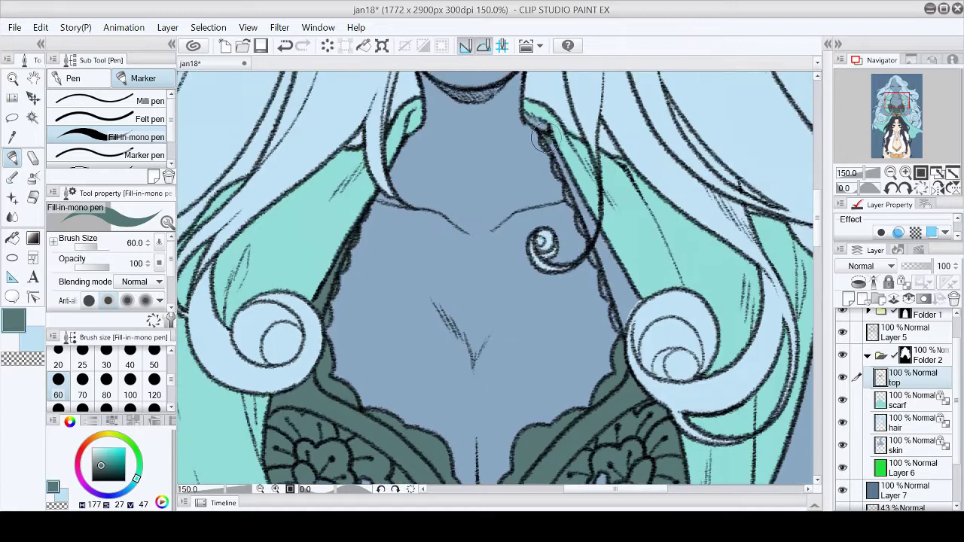
pyautogui.moveTo(576, 201)
pyautogui.mouseDown()
pyautogui.moveTo(621, 305)
pyautogui.moveTo(632, 260)
pyautogui.mouseUp()
pyautogui.click(885, 395)
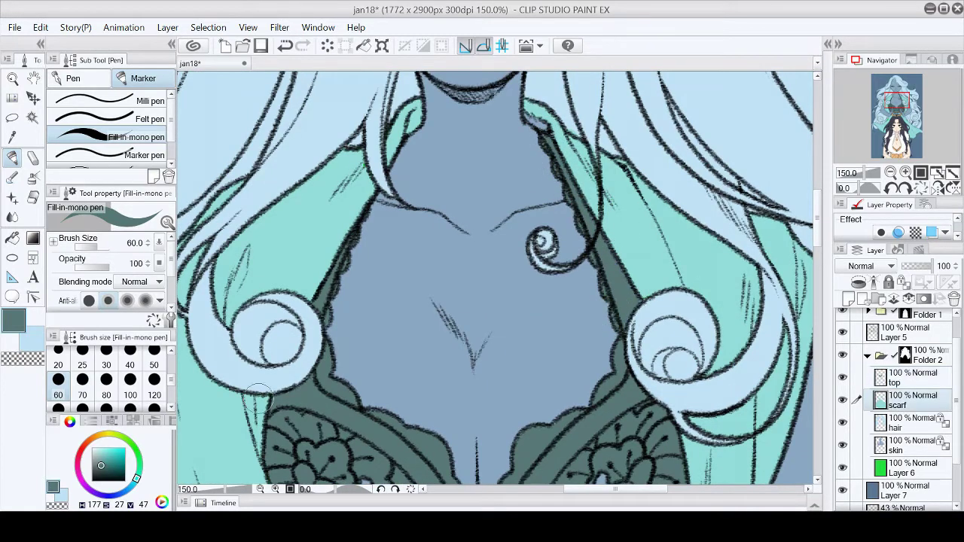
pyautogui.keyDown('alt'); pyautogui.click(531, 111); pyautogui.keyUp('alt')
# On the top layer, paint the narrow garment strips between the upper figure's hair and scarf dark teal on both sides of the waist
pyautogui.click(911, 376)
pyautogui.press('x')
pyautogui.scroll(-10, 497, 278)
pyautogui.moveTo(403, 162); pyautogui.dragTo(369, 209)
pyautogui.moveTo(436, 113)
pyautogui.mouseDown()
pyautogui.moveTo(379, 219)
pyautogui.moveTo(403, 202)
pyautogui.mouseUp()
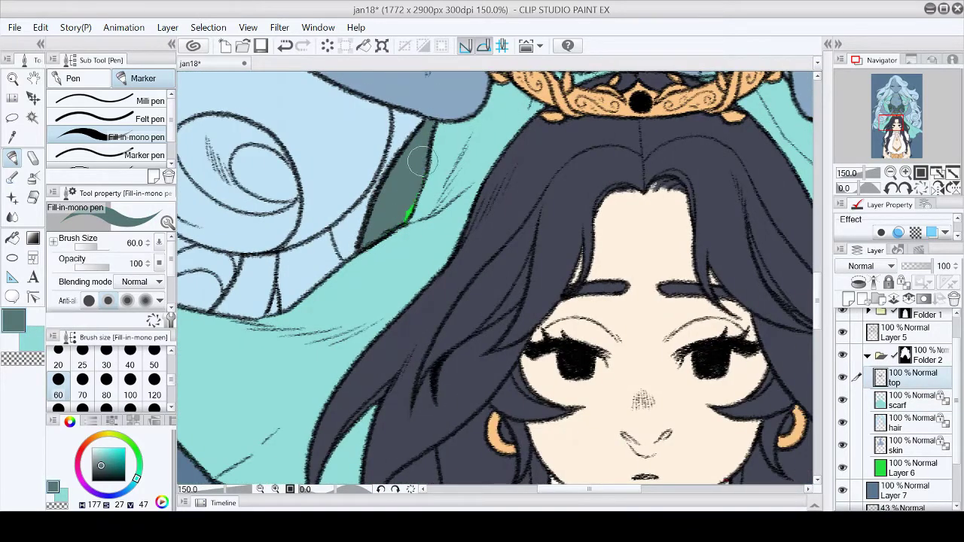
pyautogui.moveTo(623, 493); pyautogui.dragTo(664, 493)
pyautogui.moveTo(595, 105); pyautogui.dragTo(656, 192)
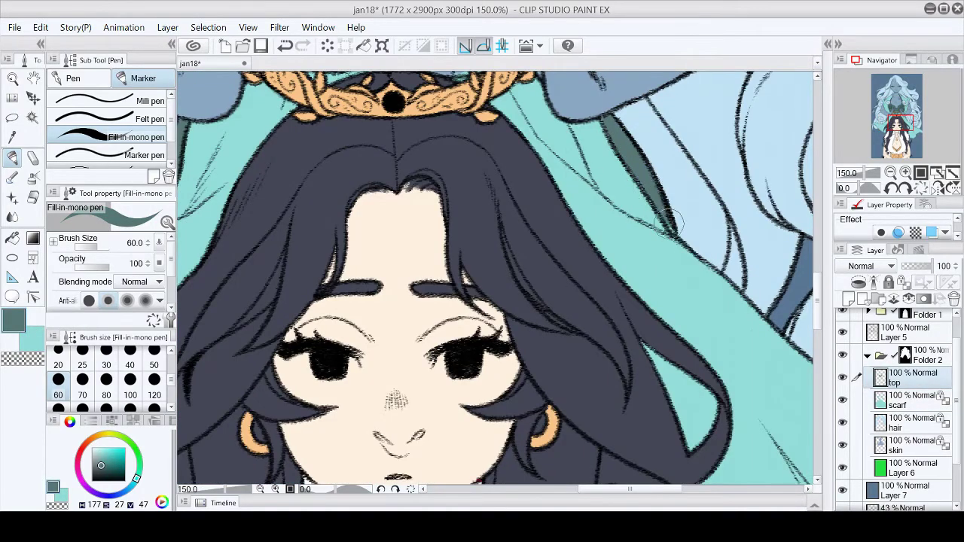
pyautogui.click(938, 173)
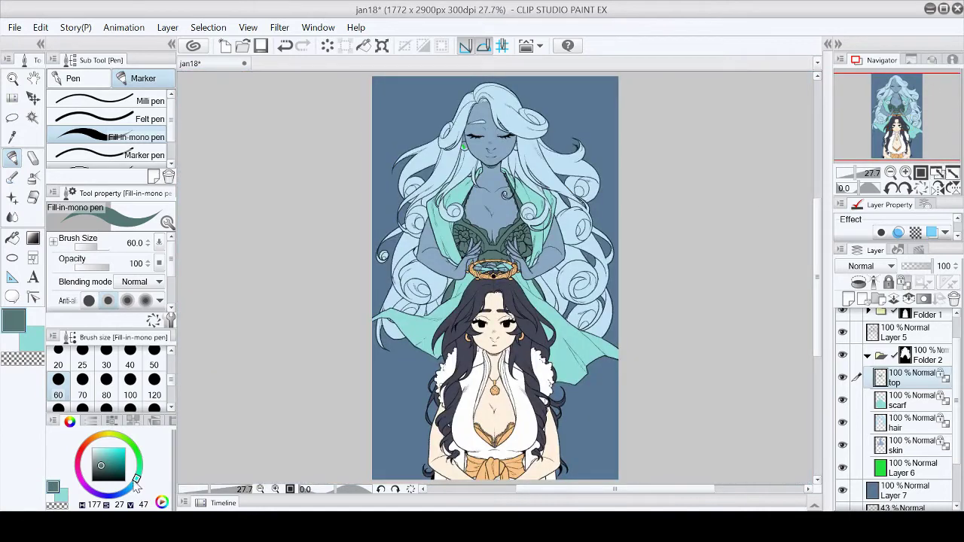
# Recolour the upper figure's whole top to mid blue (H 208, S 43, V 68) with a size 120 pen
pyautogui.moveTo(134, 493); pyautogui.dragTo(131, 488)
pyautogui.click(107, 452)
pyautogui.click(154, 386)
pyautogui.moveTo(466, 219)
pyautogui.mouseDown()
pyautogui.moveTo(528, 249)
pyautogui.moveTo(474, 241)
pyautogui.moveTo(554, 169)
pyautogui.mouseUp()
pyautogui.keyDown('alt'); pyautogui.click(486, 192); pyautogui.keyUp('alt')
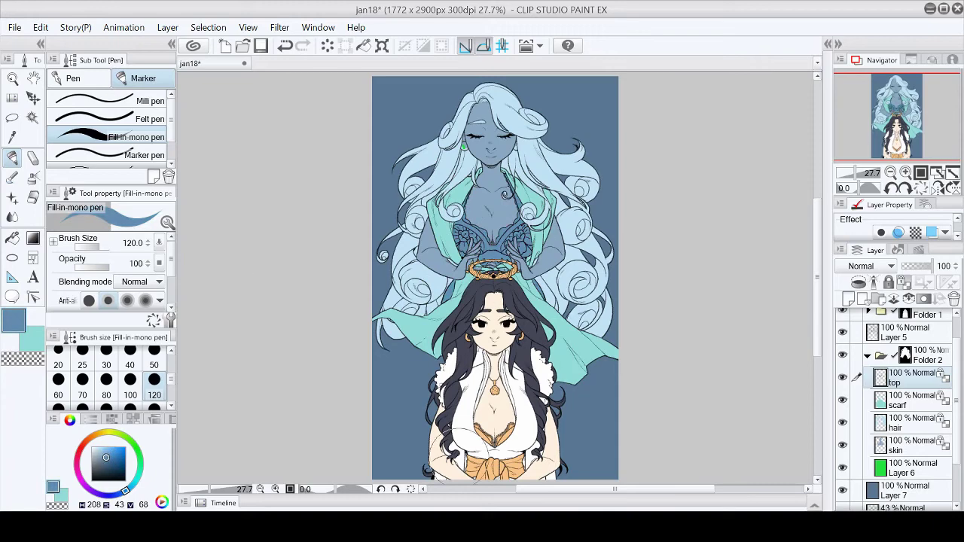
# Add a layer named etc above the top layer and paint the crown's crystals pale cyan with a size 60 pen
pyautogui.click(851, 298)
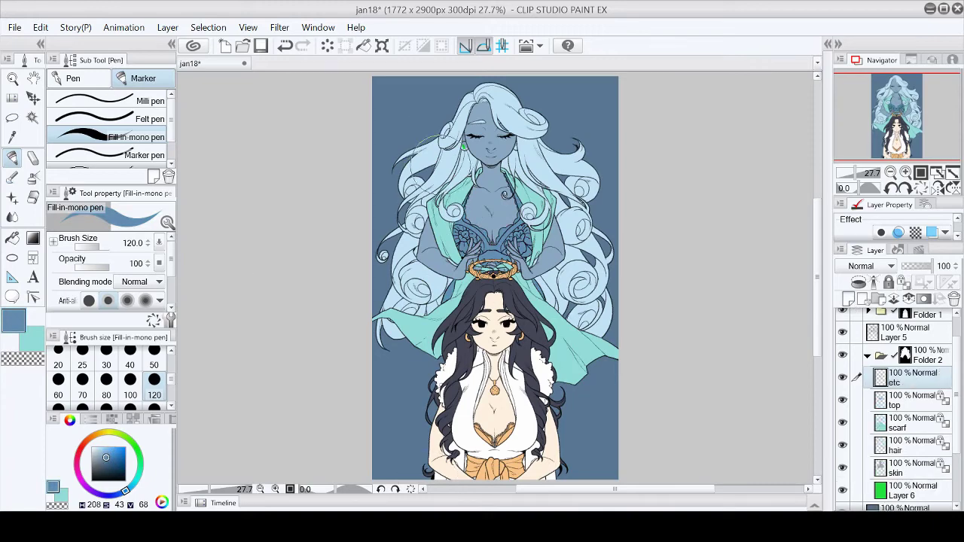
pyautogui.keyDown('alt'); pyautogui.click(456, 175); pyautogui.keyUp('alt')
pyautogui.click(905, 189)
pyautogui.click(906, 188)
pyautogui.click(905, 188)
pyautogui.click(905, 188)
pyautogui.click(906, 188)
pyautogui.click(58, 380)
pyautogui.moveTo(517, 151)
pyautogui.mouseDown()
pyautogui.moveTo(527, 230)
pyautogui.moveTo(534, 226)
pyautogui.mouseUp()
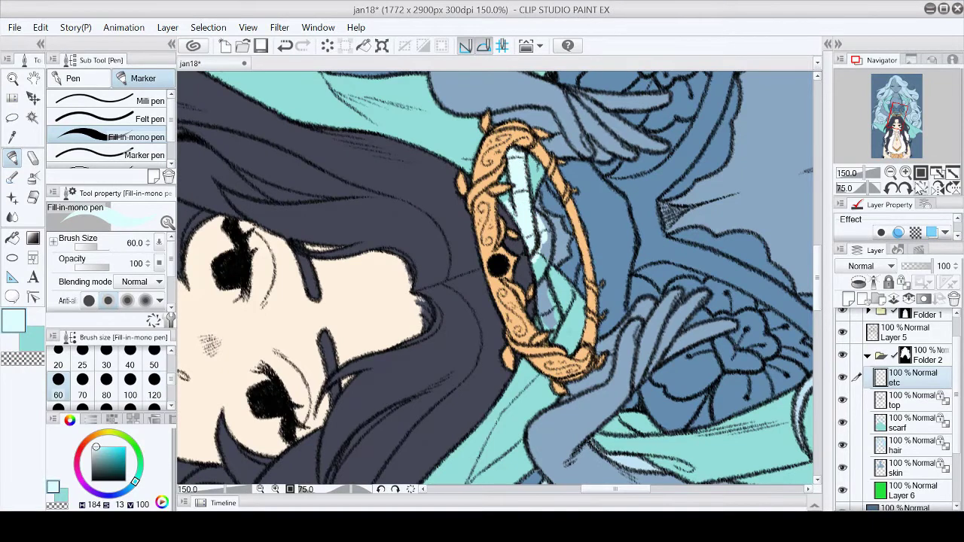
pyautogui.click(920, 188)
pyautogui.click(905, 188)
pyautogui.click(905, 188)
pyautogui.click(920, 188)
# Paint both of the upper figure's round earrings pale cyan and save the drawing
pyautogui.click(896, 96)
pyautogui.moveTo(322, 128); pyautogui.dragTo(325, 200)
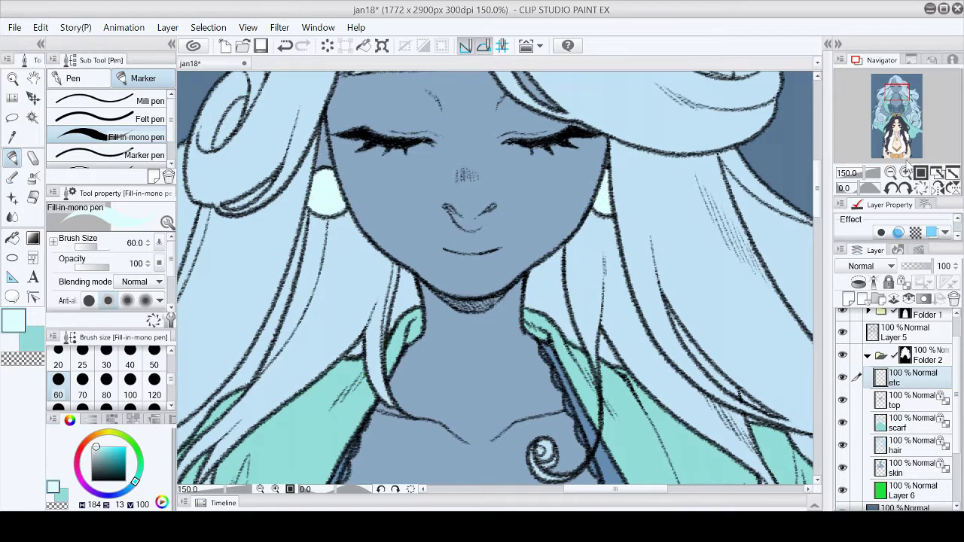
pyautogui.click(935, 173)
pyautogui.click(263, 46)
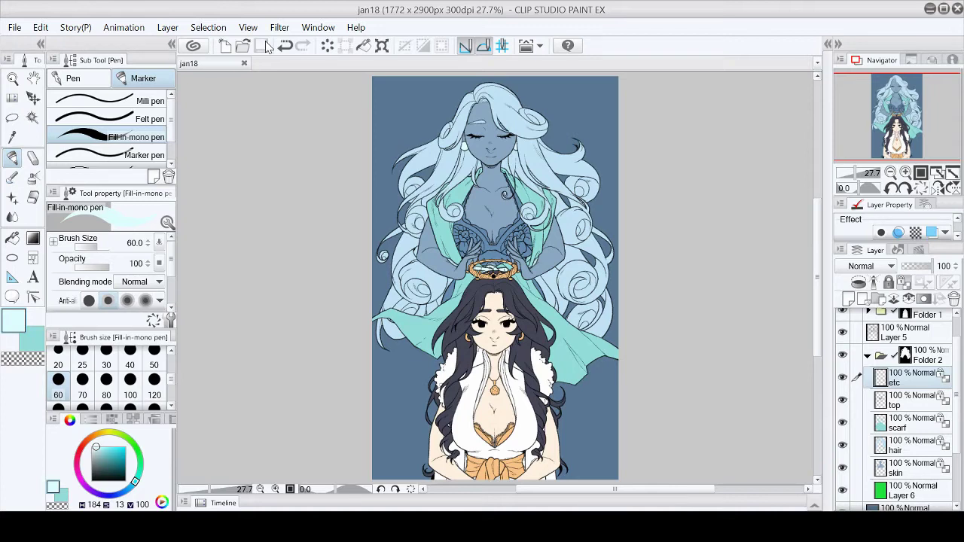
# Add a new layer above Layer 5 and set up the Ellipse tool with bright blue (H 209, S 54, V 89)
pyautogui.click(868, 355)
pyautogui.click(914, 368)
pyautogui.hotkey('ctrl', 'shift', 'n')
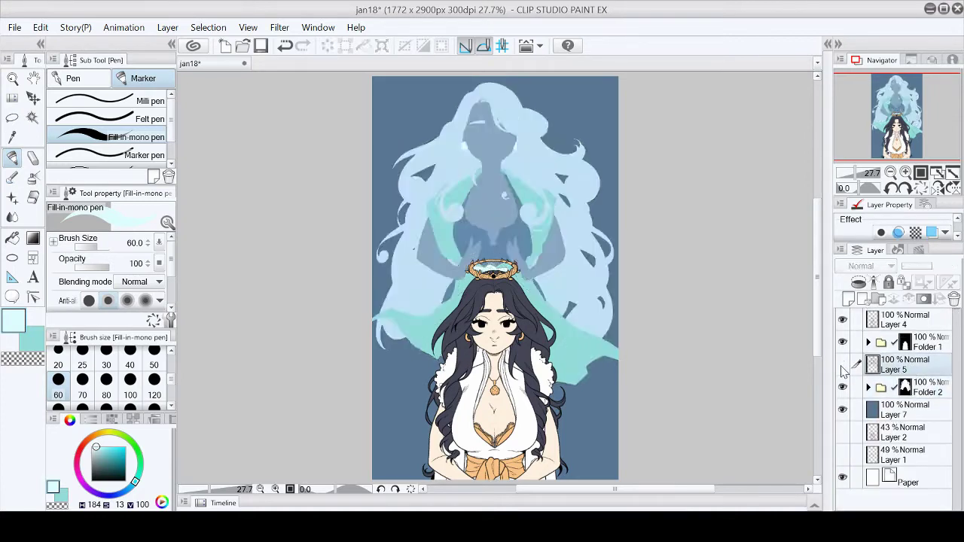
pyautogui.press('u')
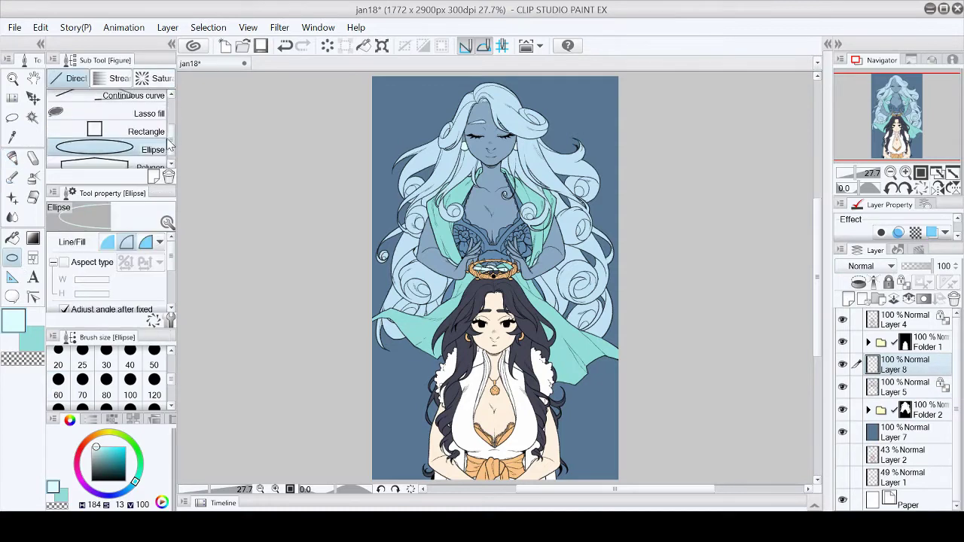
pyautogui.scroll(-1, 766, 259)
pyautogui.keyDown('alt'); pyautogui.click(389, 352); pyautogui.keyUp('alt')
pyautogui.moveTo(105, 460); pyautogui.dragTo(109, 449)
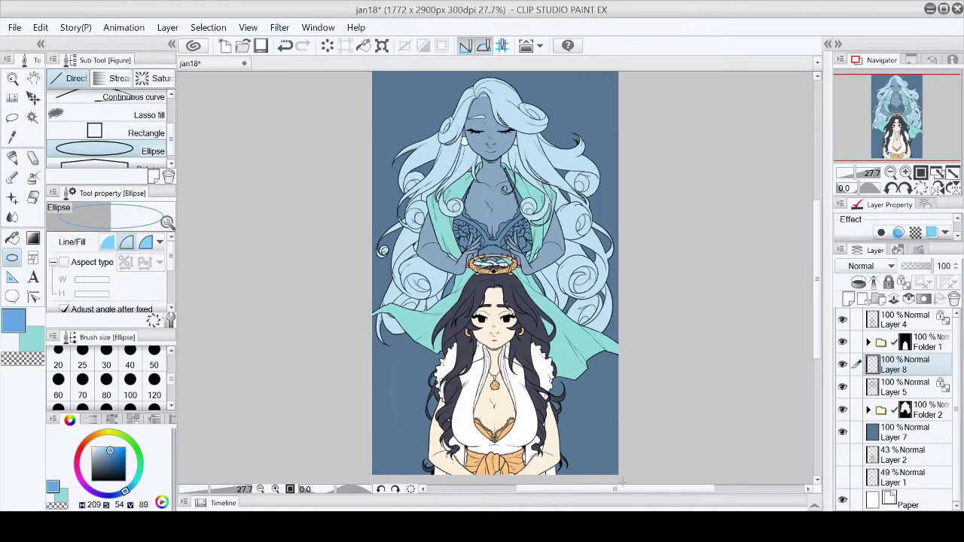
# Draw a large circle centred behind the lower figure, redoing the first attempts, and fill it with the bright blue
pyautogui.scroll(-1, 621, 482)
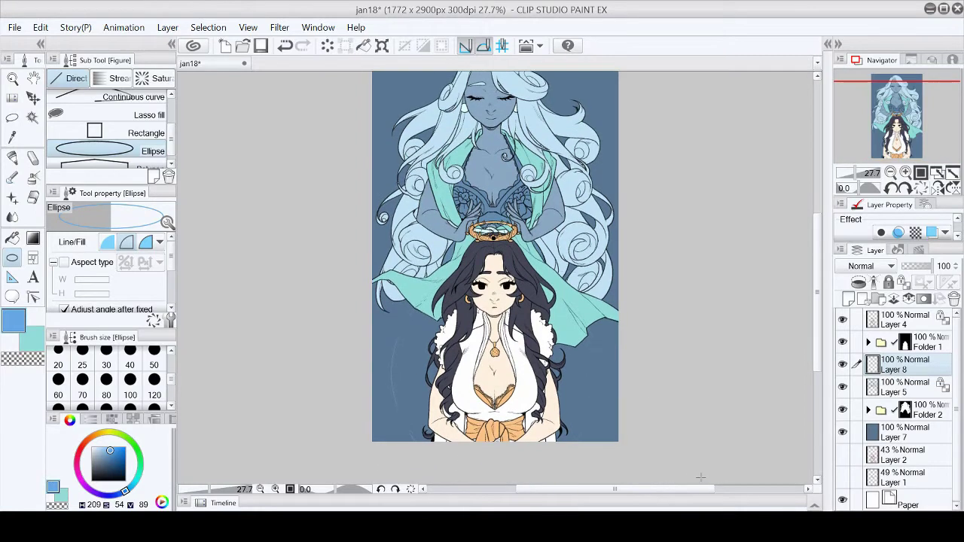
pyautogui.scroll(1, 377, 173)
pyautogui.hotkey('ctrl', 'z')
pyautogui.hotkey('ctrl', 'z')
pyautogui.scroll(-1, 663, 482)
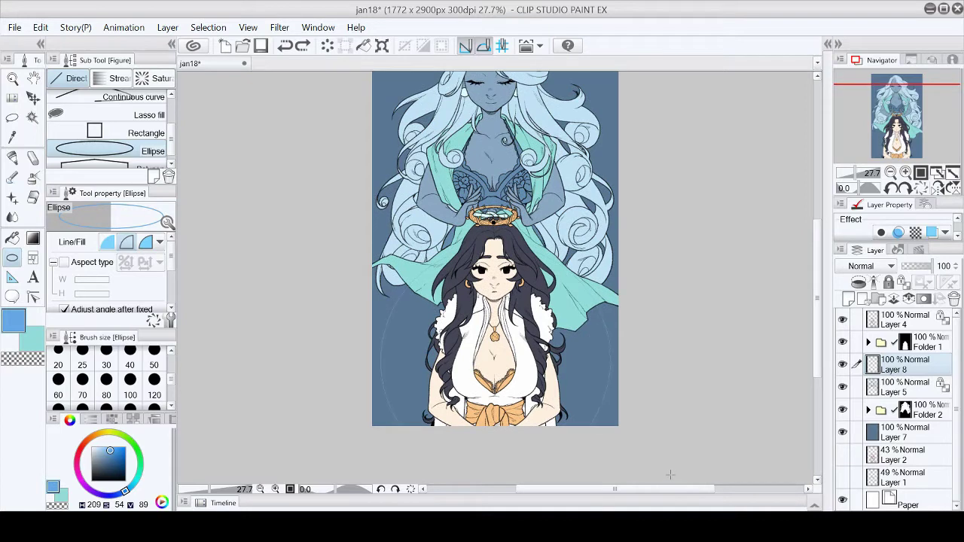
pyautogui.click(12, 238)
pyautogui.click(414, 337)
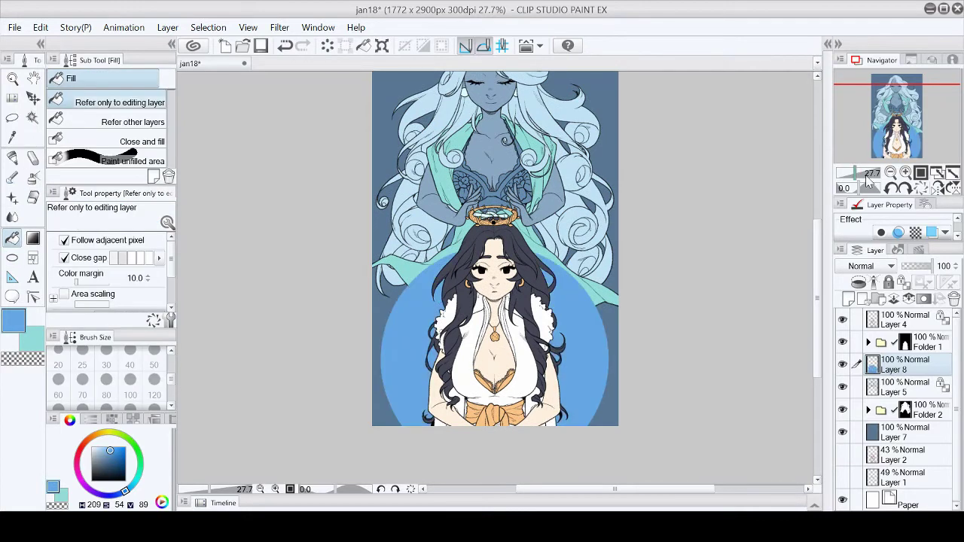
# Choose light blue (H 209, S 31, V 94), try filling the circle with it, and undo that fill
pyautogui.scroll(1, 819, 280)
pyautogui.moveTo(818, 281); pyautogui.dragTo(819, 301)
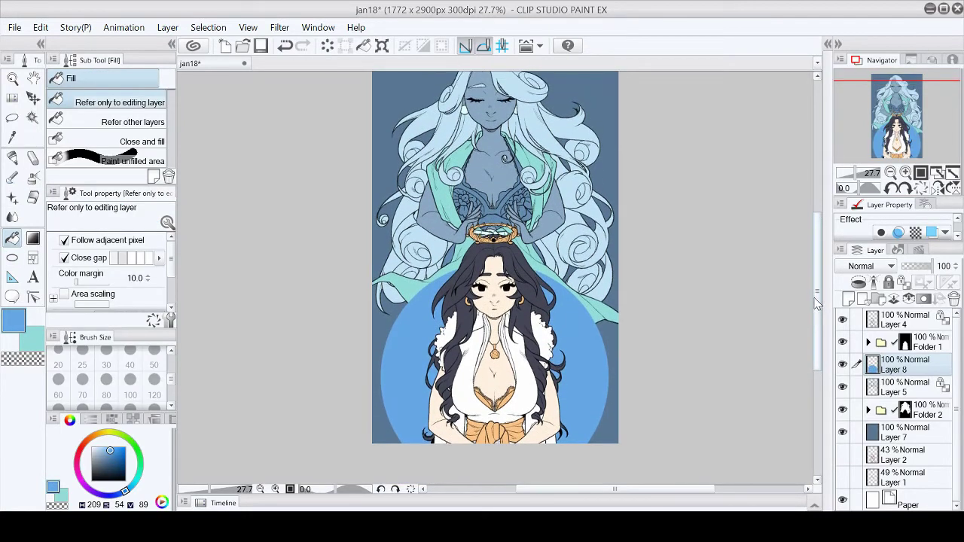
pyautogui.click(101, 449)
pyautogui.click(450, 316)
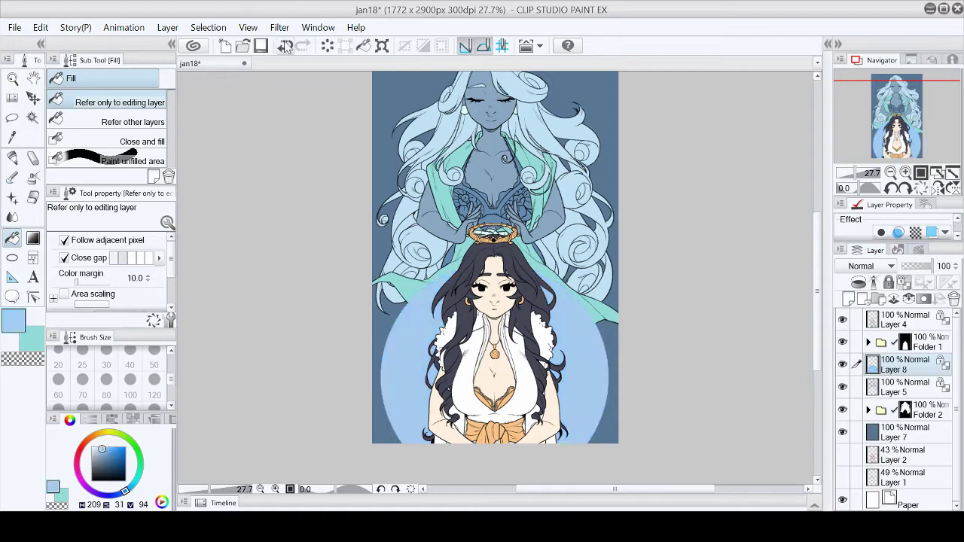
pyautogui.scroll(5, 904, 185)
pyautogui.moveTo(900, 135)
pyautogui.mouseDown()
pyautogui.moveTo(885, 126)
pyautogui.moveTo(897, 122)
pyautogui.mouseUp()
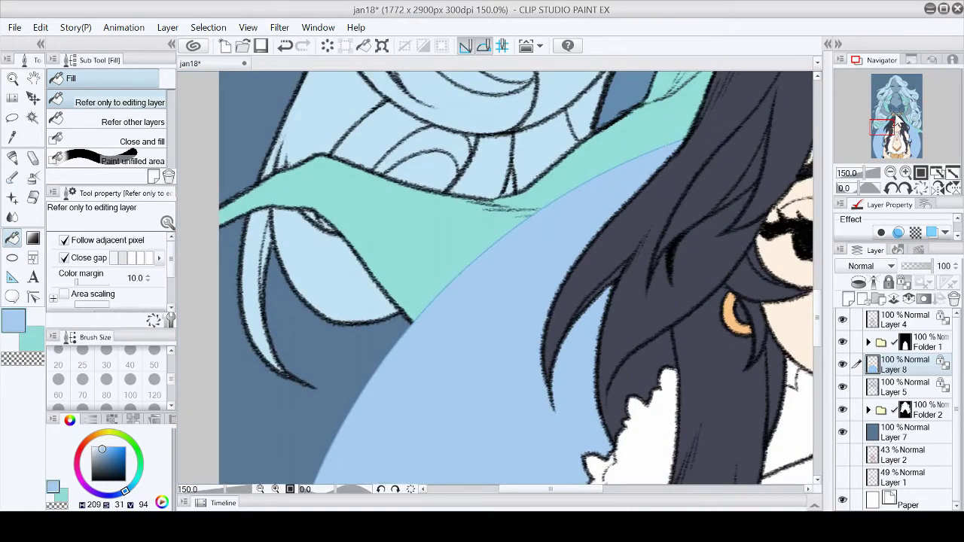
pyautogui.hotkey('ctrl', 'z')
# Select the circle's area, paint it entirely light blue with the pen, and clear the selection
pyautogui.press('w')
pyautogui.click(467, 355)
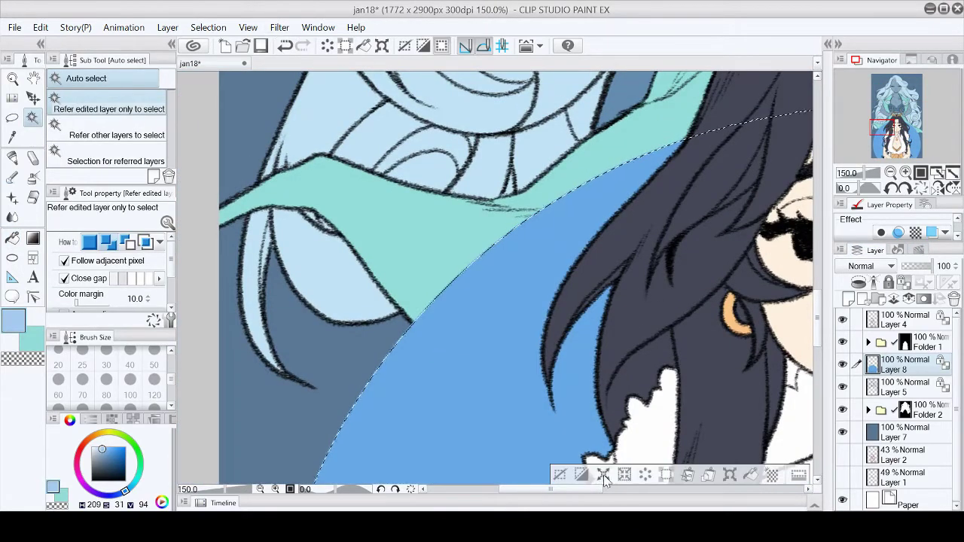
pyautogui.hotkey('ctrl', '0')
pyautogui.press('p')
pyautogui.moveTo(391, 444)
pyautogui.mouseDown()
pyautogui.moveTo(490, 377)
pyautogui.moveTo(572, 339)
pyautogui.mouseUp()
pyautogui.press('m')
pyautogui.hotkey('ctrl', 'd')
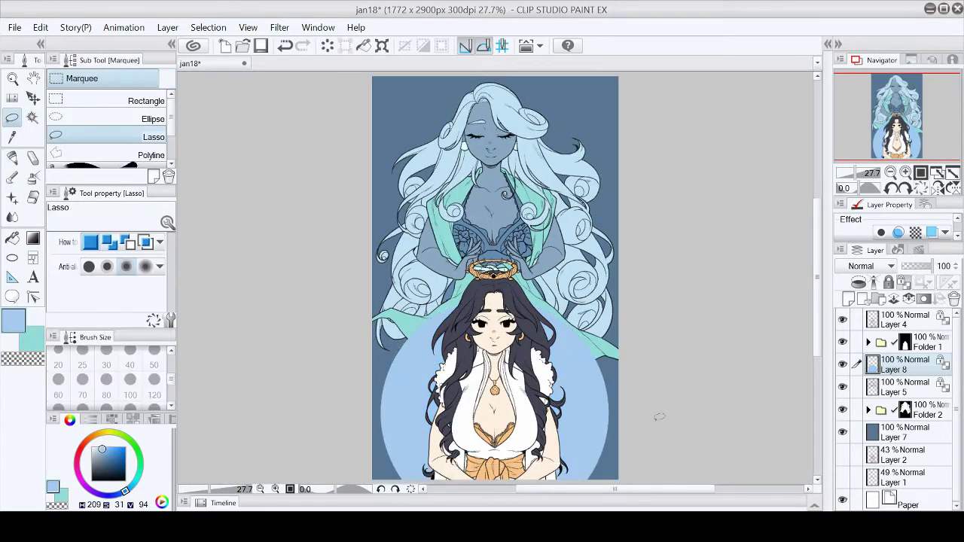
# Save the drawing with the light blue circle in place
pyautogui.scroll(5, 493, 286)
pyautogui.hotkey('ctrl', '0')
pyautogui.click(260, 46)
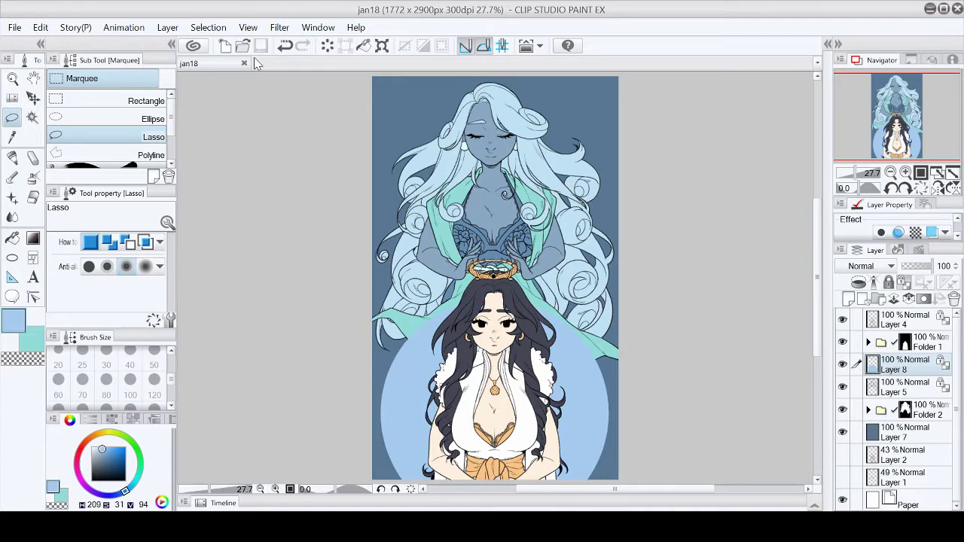
# Add a new layer above the skin layer in Folder 1 and paint the lower figure's eye whites with size 20 Chalk
pyautogui.click(868, 343)
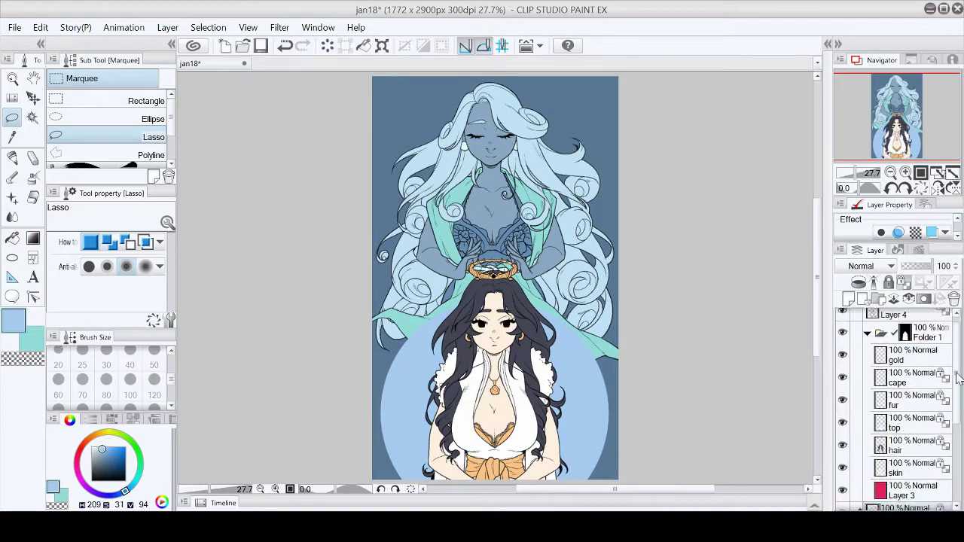
pyautogui.click(911, 407)
pyautogui.scroll(6, 501, 339)
pyautogui.press('p')
pyautogui.hotkey('ctrl', '+')
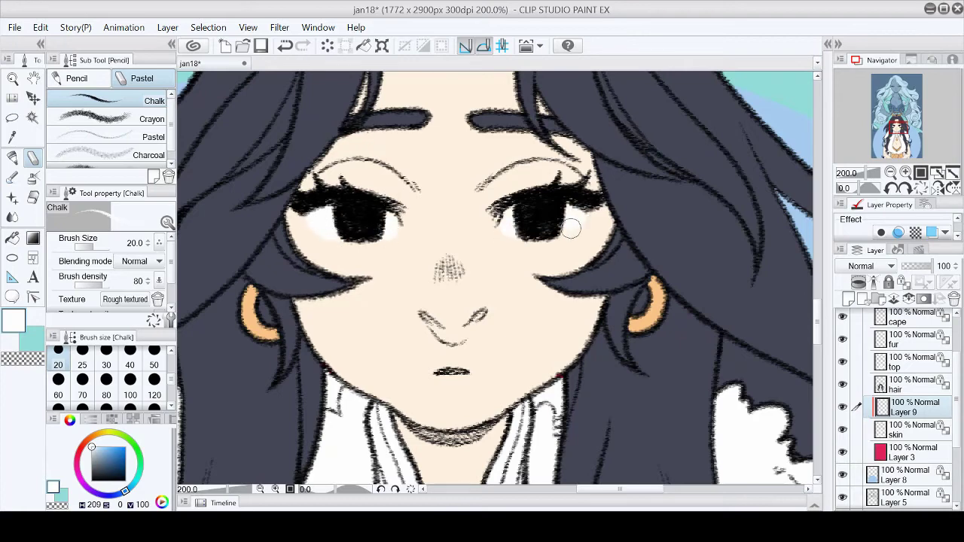
pyautogui.click(935, 172)
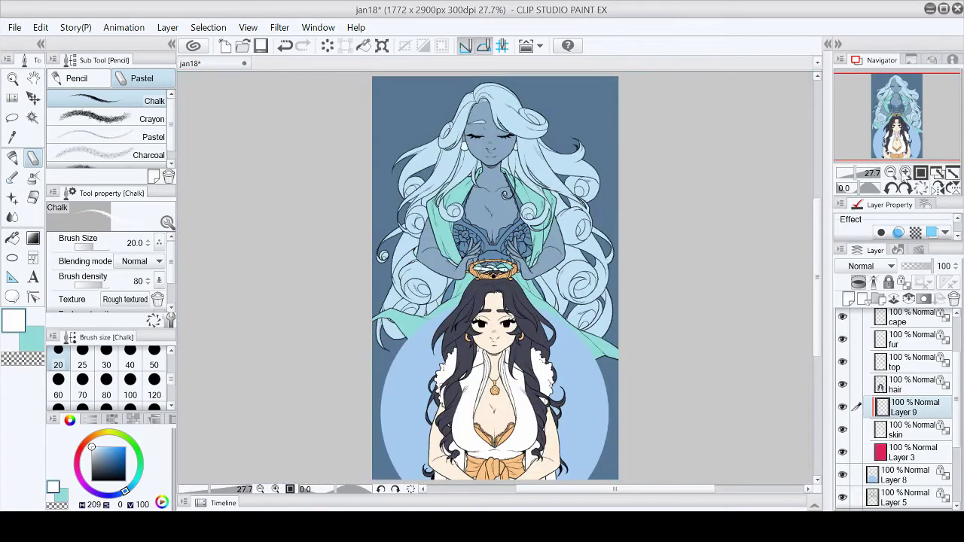
# Paint the lower figure's lips dusty pink (H 358, S 32, V 77) and check the face in a mirrored view
pyautogui.click(905, 172)
pyautogui.click(905, 172)
pyautogui.click(80, 448)
pyautogui.click(102, 455)
pyautogui.moveTo(411, 289)
pyautogui.mouseDown()
pyautogui.moveTo(443, 292)
pyautogui.moveTo(392, 298)
pyautogui.moveTo(440, 302)
pyautogui.moveTo(405, 294)
pyautogui.moveTo(399, 322)
pyautogui.moveTo(444, 318)
pyautogui.moveTo(391, 308)
pyautogui.moveTo(444, 305)
pyautogui.mouseUp()
pyautogui.press('h')
pyautogui.hscroll(2, 593, 315)
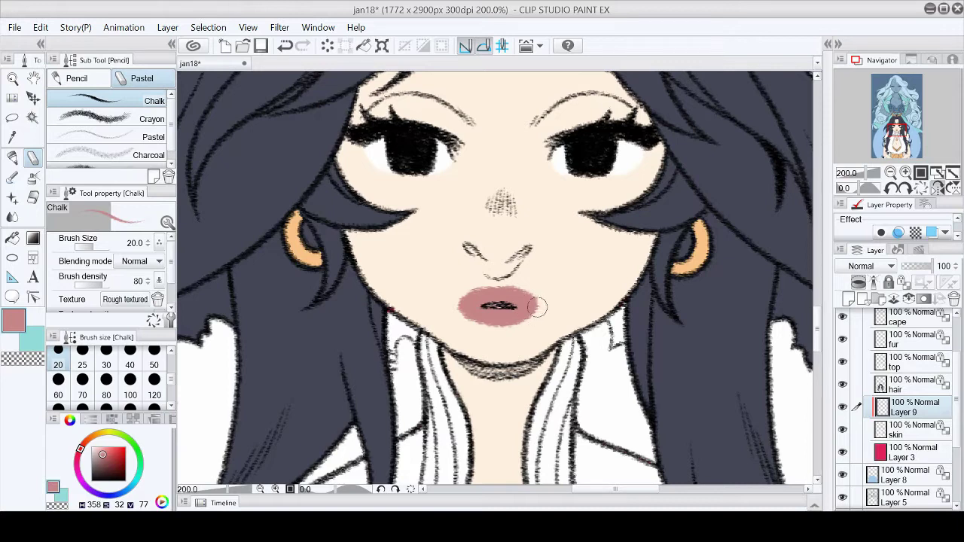
pyautogui.click(914, 183)
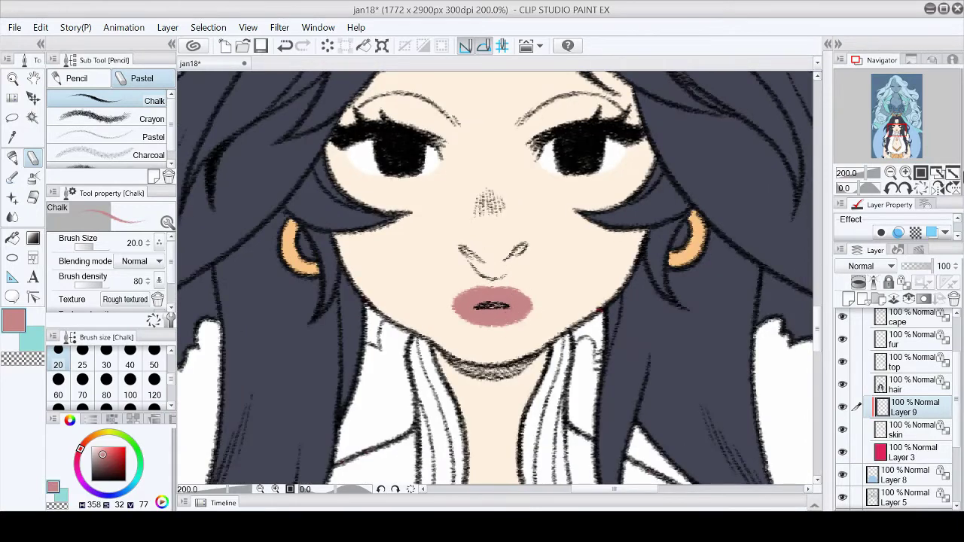
pyautogui.click(920, 172)
pyautogui.scroll(10, 501, 350)
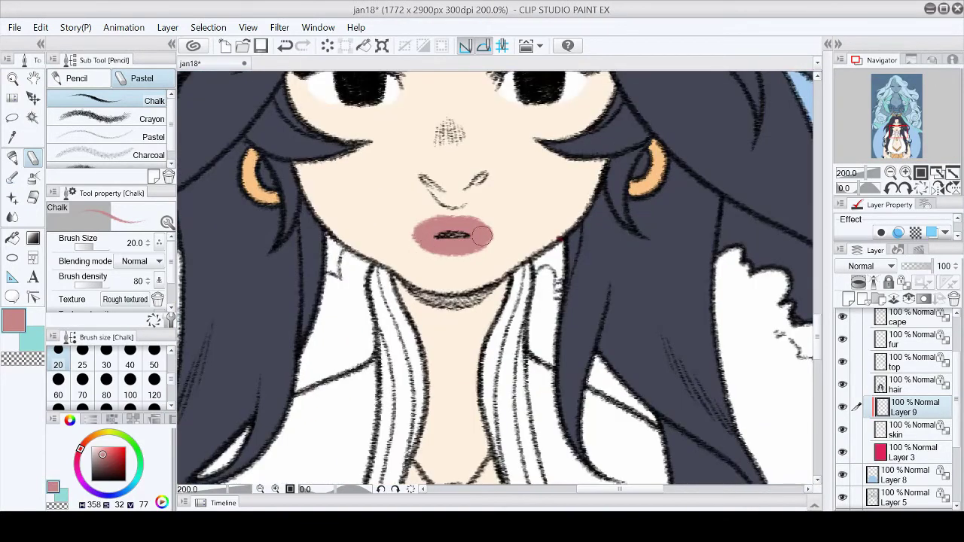
# Cover the red gap beside the jaw on the skin layer, and paint the upper lip darker red (H 358, S 47, V 65) on Layer 9
pyautogui.click(912, 429)
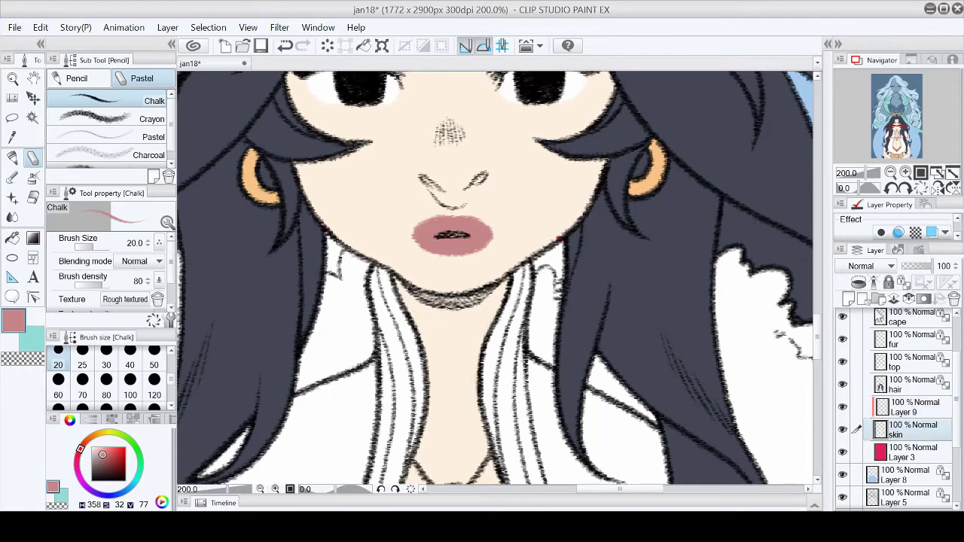
pyautogui.keyDown('alt'); pyautogui.click(571, 211); pyautogui.keyUp('alt')
pyautogui.click(913, 407)
pyautogui.keyDown('alt'); pyautogui.click(452, 238); pyautogui.keyUp('alt')
pyautogui.moveTo(416, 229)
pyautogui.mouseDown()
pyautogui.moveTo(423, 239)
pyautogui.moveTo(482, 229)
pyautogui.moveTo(463, 221)
pyautogui.mouseUp()
pyautogui.click(285, 46)
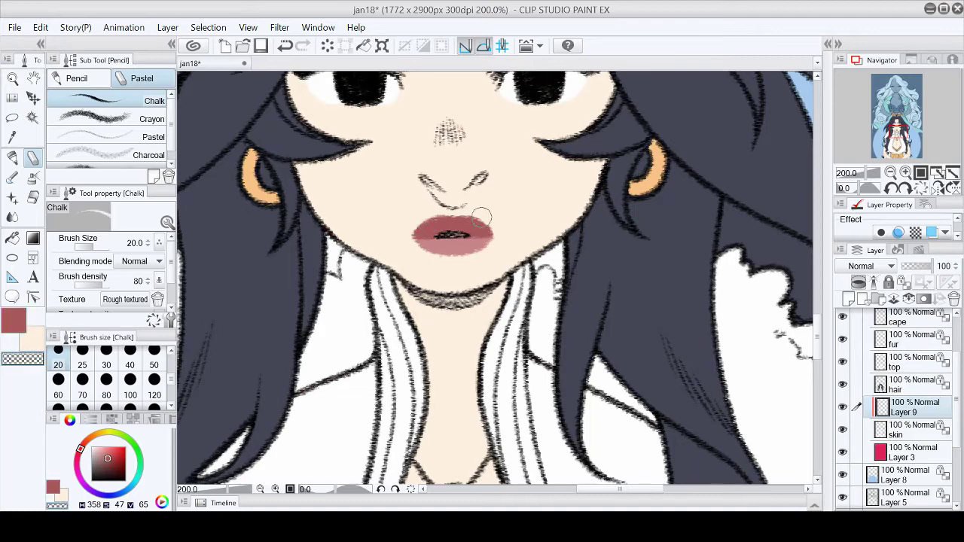
pyautogui.hotkey('ctrl', '0')
# Refine the lower figure's lips, repainting the lower lip lighter pink (H 357, S 32, V 77) and tidying its edge
pyautogui.scroll(5, 223, 286)
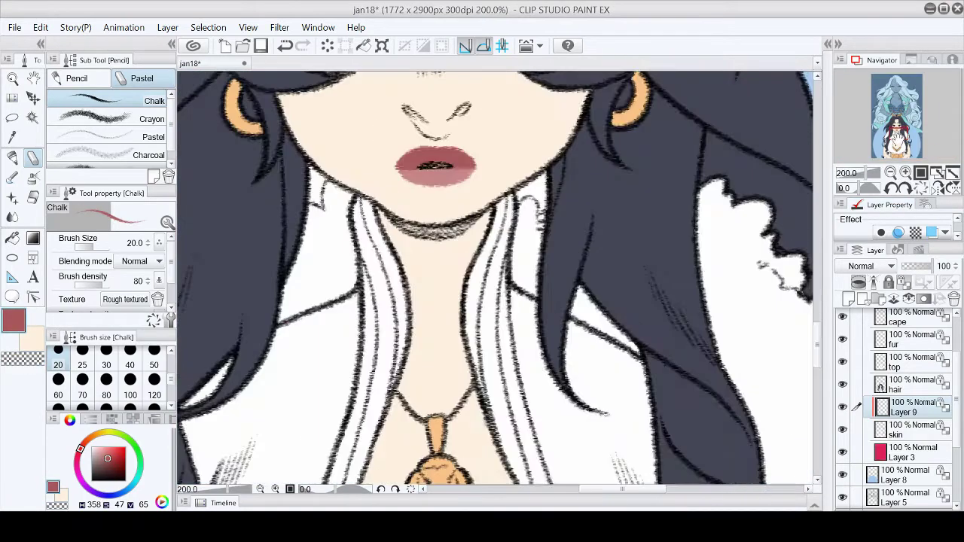
pyautogui.press('x')
pyautogui.keyDown('alt'); pyautogui.click(486, 267); pyautogui.keyUp('alt')
pyautogui.press('-')
pyautogui.moveTo(493, 233); pyautogui.dragTo(486, 277)
pyautogui.press('^')
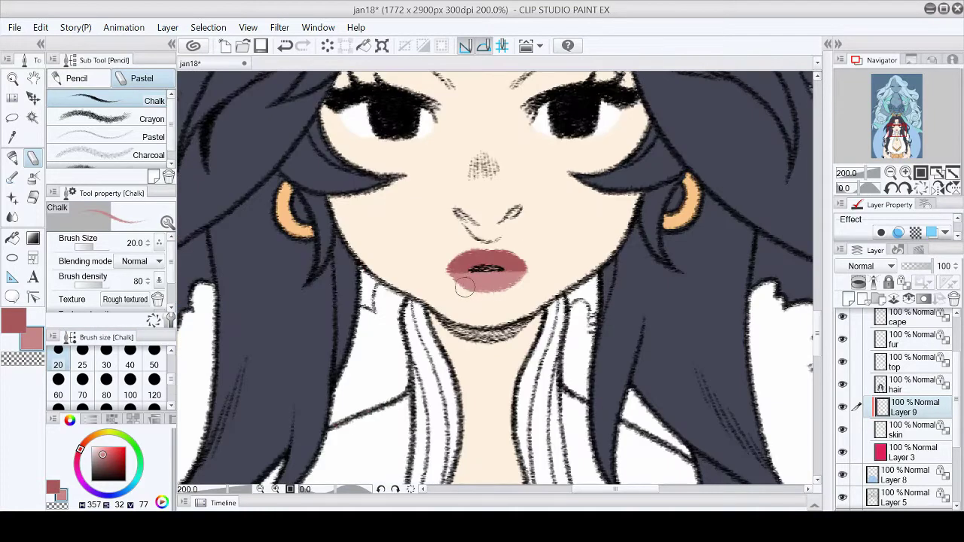
pyautogui.moveTo(501, 290)
pyautogui.mouseDown()
pyautogui.moveTo(530, 286)
pyautogui.moveTo(464, 281)
pyautogui.mouseUp()
pyautogui.press('c')
pyautogui.hotkey('ctrl', '0')
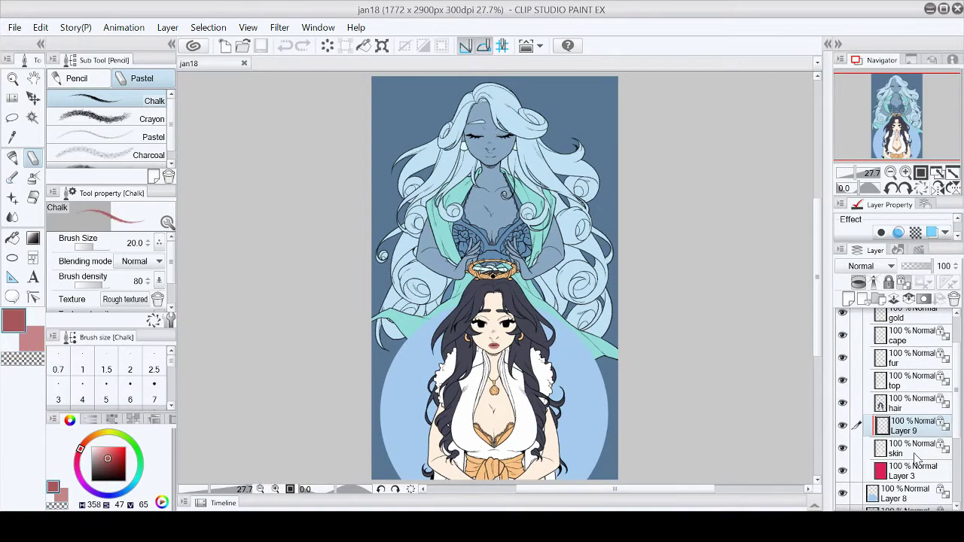
# Add a new layer above Layer 4 and draw black scalloped trim lines with Chalk down both sides of the lower figure's white collar
pyautogui.click(911, 448)
pyautogui.click(849, 322)
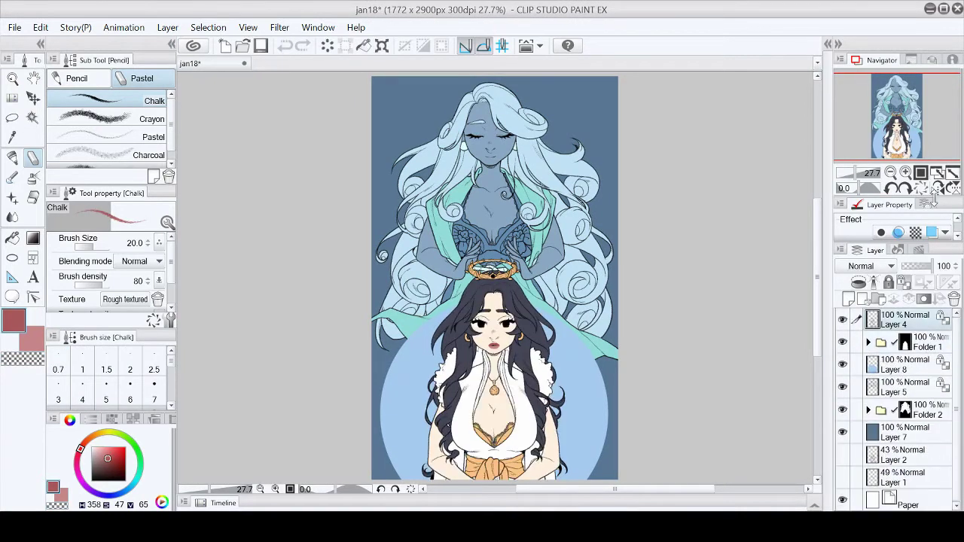
pyautogui.hotkey('ctrl', 'shift', 'n')
pyautogui.scroll(5, 510, 384)
pyautogui.moveTo(320, 172); pyautogui.dragTo(520, 89)
pyautogui.keyDown('alt'); pyautogui.click(520, 89); pyautogui.keyUp('alt')
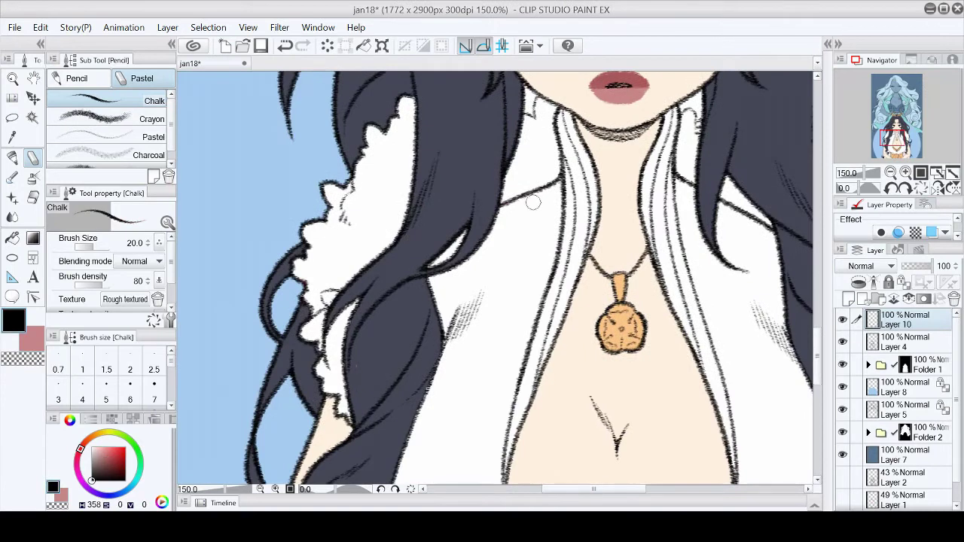
pyautogui.moveTo(450, 316)
pyautogui.mouseDown()
pyautogui.moveTo(493, 257)
pyautogui.moveTo(516, 246)
pyautogui.moveTo(550, 173)
pyautogui.mouseUp()
pyautogui.moveTo(771, 300)
pyautogui.mouseDown()
pyautogui.moveTo(605, 300)
pyautogui.moveTo(516, 159)
pyautogui.mouseUp()
# Erase the old straight shoulder seam lines on Layer 4 beside the scalloped trim on both sides
pyautogui.click(904, 342)
pyautogui.press('c')
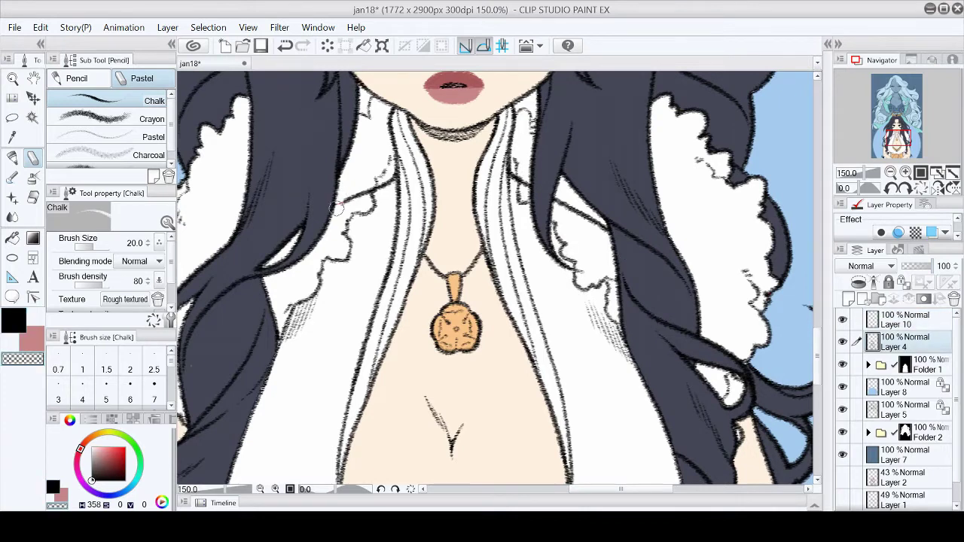
pyautogui.moveTo(556, 202)
pyautogui.mouseDown()
pyautogui.moveTo(572, 226)
pyautogui.moveTo(606, 234)
pyautogui.mouseUp()
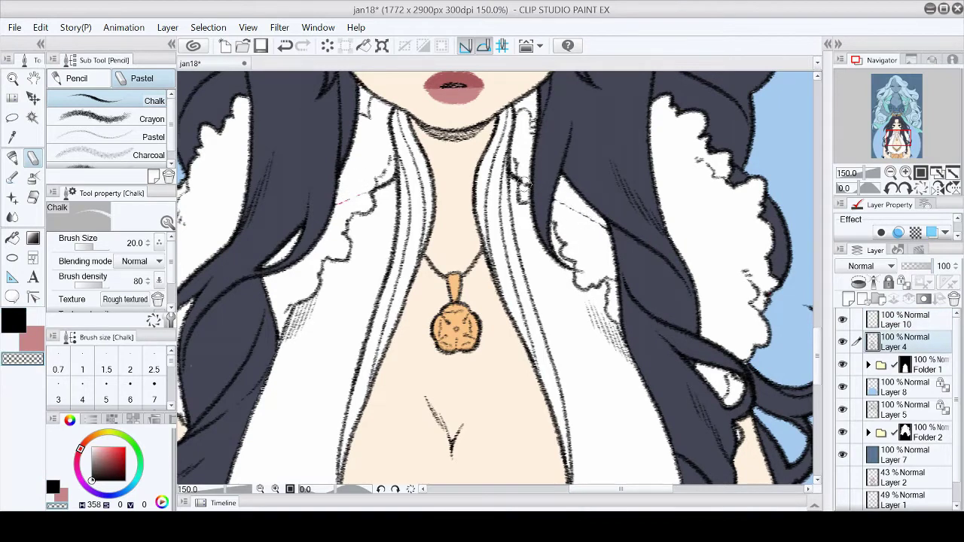
# Cover the red gaps beside the scalloped trim with white on the fur layer using the Fill-in-mono pen, and lock its transparent pixels
pyautogui.scroll(-1, 904, 376)
pyautogui.click(867, 342)
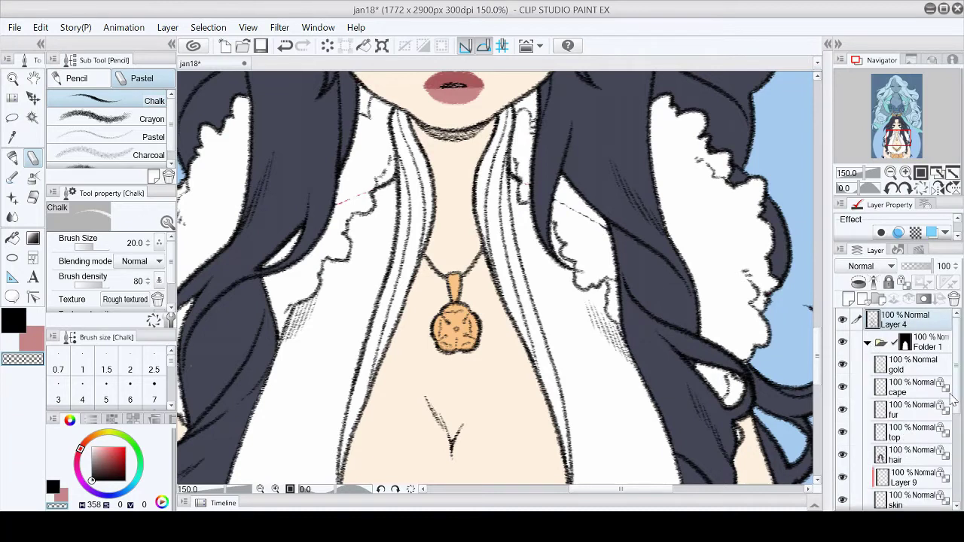
pyautogui.click(907, 409)
pyautogui.press('p')
pyautogui.scroll(-2, 128, 392)
pyautogui.click(58, 401)
pyautogui.keyDown('alt'); pyautogui.click(340, 204); pyautogui.keyUp('alt')
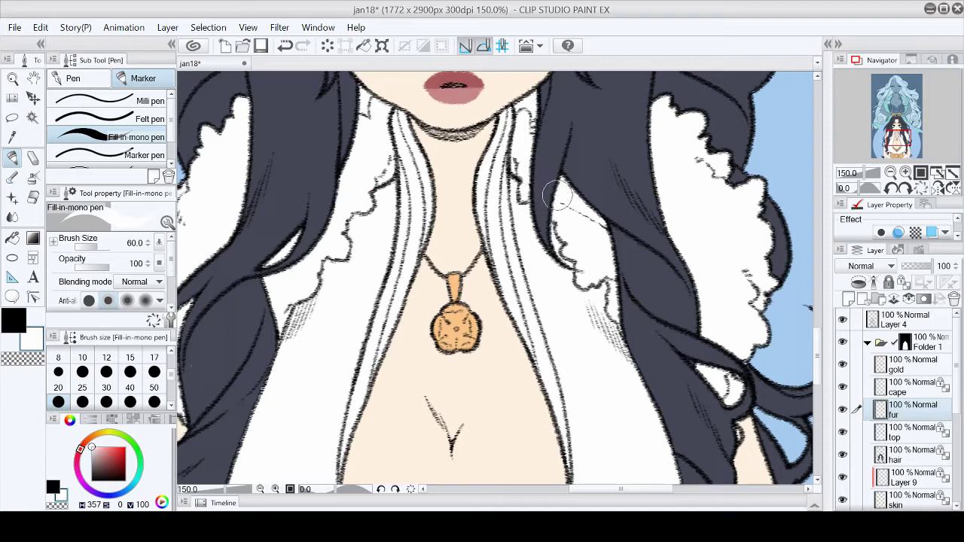
pyautogui.click(903, 282)
pyautogui.hotkey('ctrl', '0')
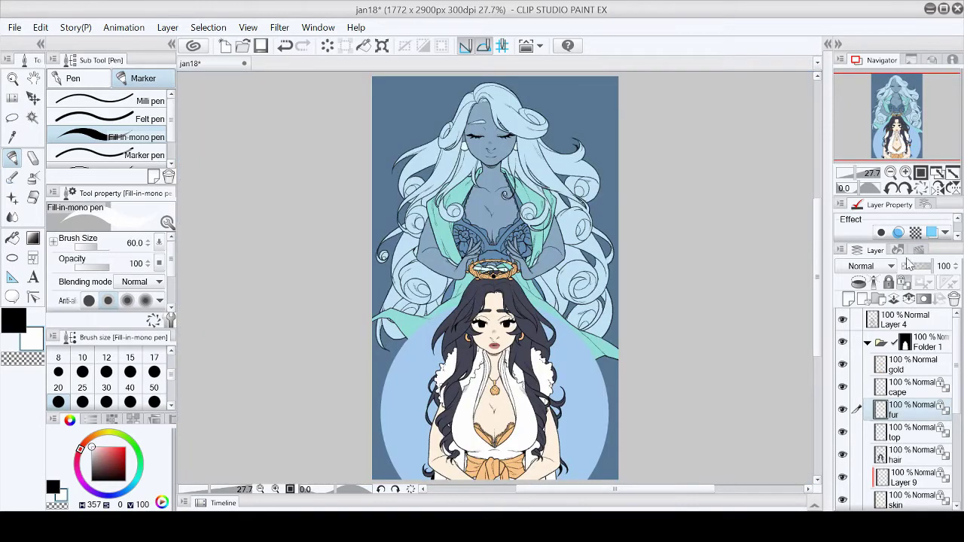
# Brush a pink blush (H 357, S 32, V 77) onto the lower figure's cheeks on the skin layer and blend it softly
pyautogui.click(908, 318)
pyautogui.scroll(-3, 904, 407)
pyautogui.click(911, 399)
pyautogui.scroll(4, 483, 347)
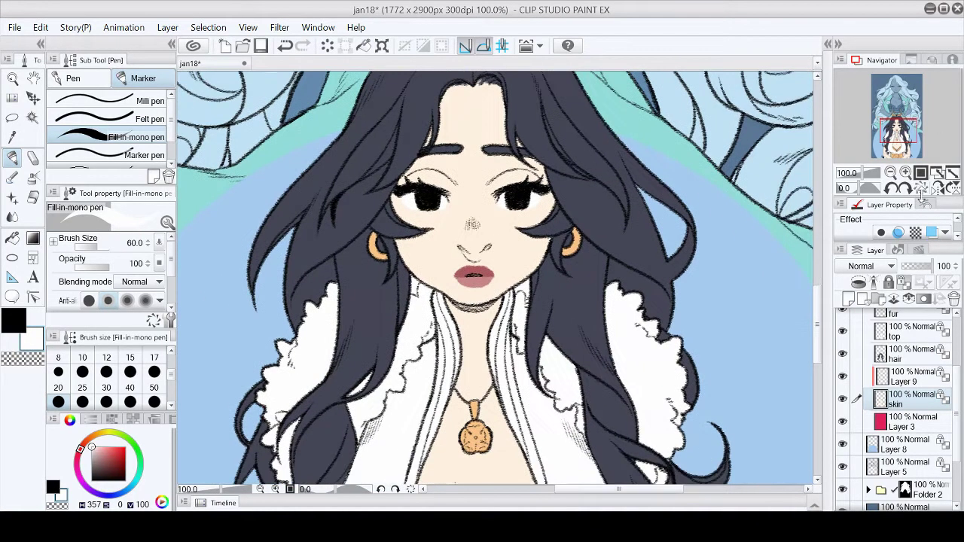
pyautogui.scroll(2, 621, 384)
pyautogui.press('b')
pyautogui.moveTo(369, 188)
pyautogui.mouseDown()
pyautogui.moveTo(361, 203)
pyautogui.moveTo(354, 188)
pyautogui.moveTo(441, 195)
pyautogui.moveTo(557, 180)
pyautogui.moveTo(442, 173)
pyautogui.moveTo(558, 225)
pyautogui.moveTo(484, 143)
pyautogui.moveTo(442, 161)
pyautogui.moveTo(398, 226)
pyautogui.moveTo(413, 224)
pyautogui.mouseUp()
pyautogui.press('j')
pyautogui.hotkey('ctrl', '0')
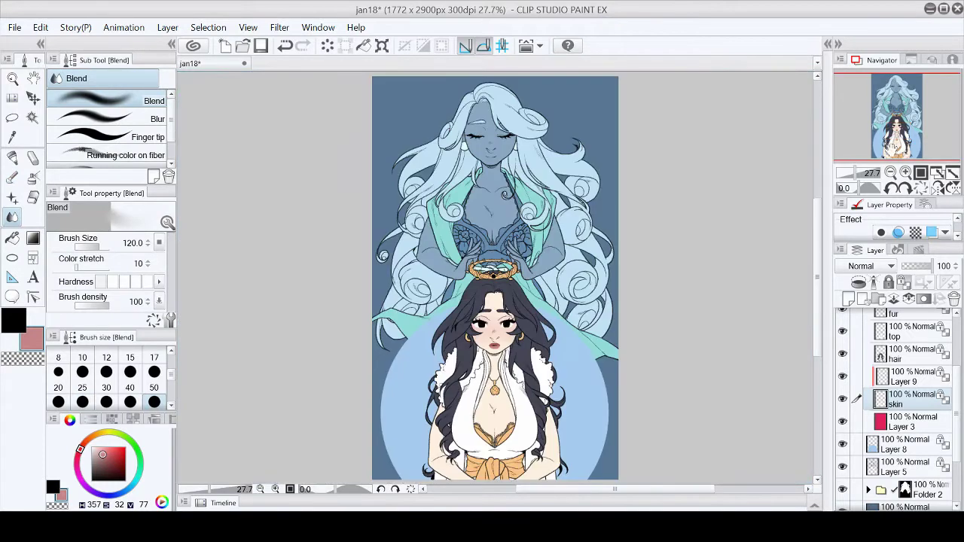
# Build up the lower figure's facial blush with the brush and smooth it with Blend
pyautogui.scroll(2, 489, 273)
pyautogui.press('b')
pyautogui.press('j')
pyautogui.moveTo(437, 257)
pyautogui.mouseDown()
pyautogui.moveTo(475, 249)
pyautogui.moveTo(439, 272)
pyautogui.mouseUp()
pyautogui.hotkey('ctrl', '0')
pyautogui.scroll(5, 495, 338)
# Add a clipped layer above skin and paint dusty-pink (H 8, S 23, V 82) shadows above the eyelids and on the nose with size 20 Chalk
pyautogui.click(848, 299)
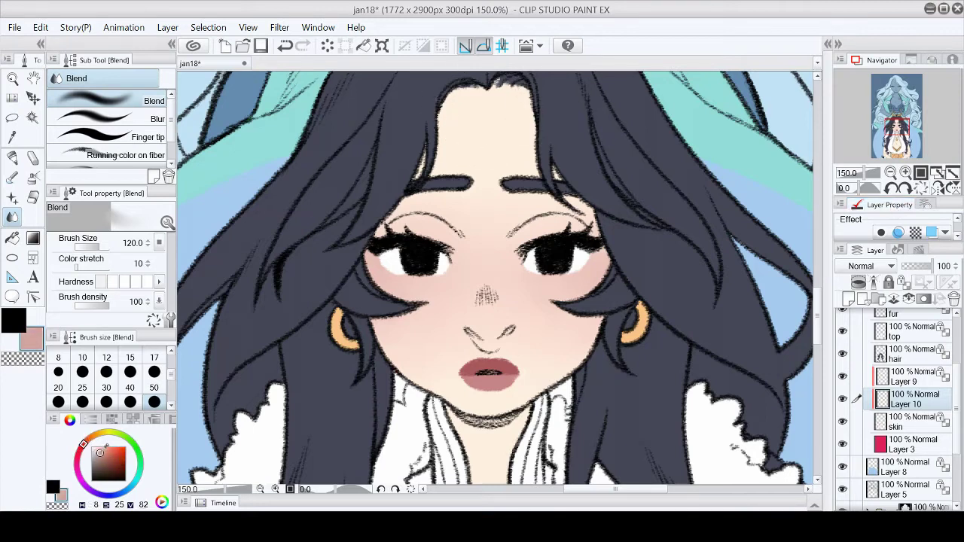
pyautogui.press('p')
pyautogui.moveTo(531, 226); pyautogui.dragTo(521, 203)
pyautogui.moveTo(459, 230)
pyautogui.mouseDown()
pyautogui.moveTo(439, 202)
pyautogui.moveTo(418, 202)
pyautogui.mouseUp()
pyautogui.moveTo(506, 333)
pyautogui.mouseDown()
pyautogui.moveTo(465, 328)
pyautogui.moveTo(501, 331)
pyautogui.mouseUp()
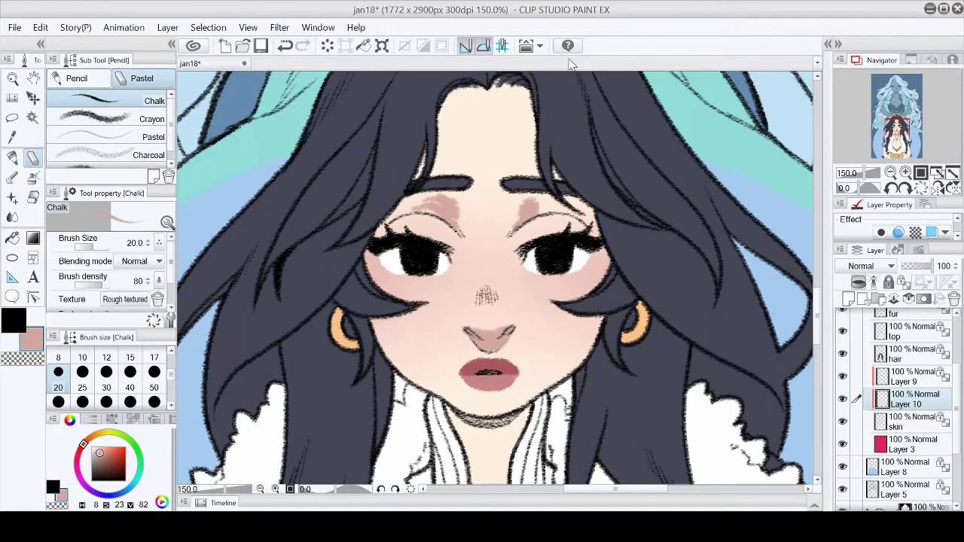
# Shade the forehead along the hairline with Chalk, then spread the shadow down both sides with Running color edge watercolor at size 30
pyautogui.scroll(1, 798, 248)
pyautogui.moveTo(488, 118); pyautogui.dragTo(521, 113)
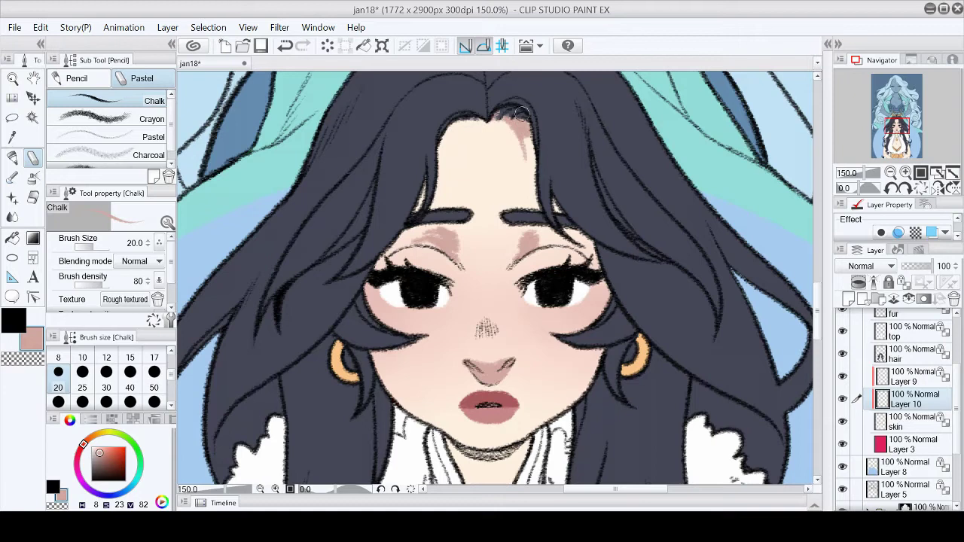
pyautogui.moveTo(466, 125); pyautogui.dragTo(445, 160)
pyautogui.press('b')
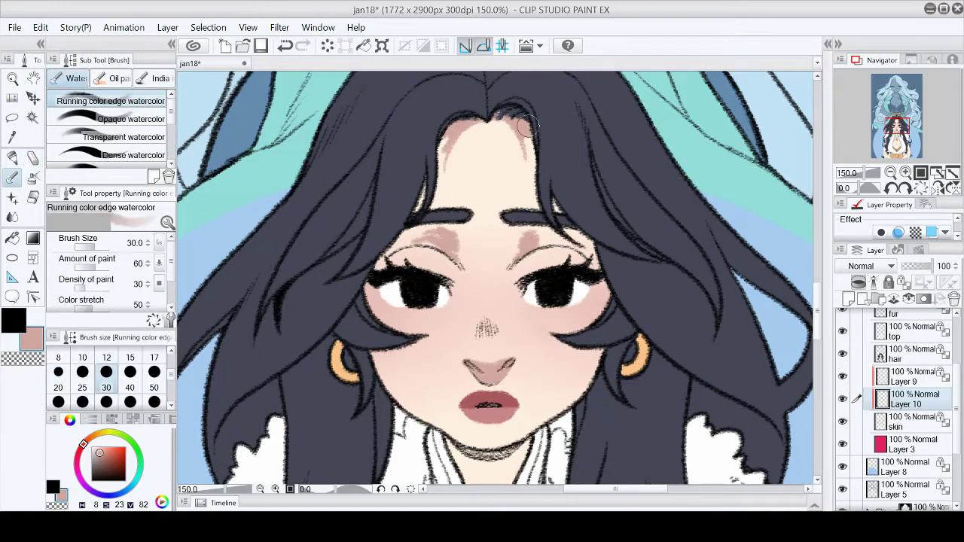
pyautogui.moveTo(527, 119); pyautogui.dragTo(548, 188)
pyautogui.moveTo(452, 132); pyautogui.dragTo(428, 211)
pyautogui.moveTo(444, 175); pyautogui.dragTo(403, 226)
pyautogui.moveTo(548, 170); pyautogui.dragTo(531, 190)
# Smooth the shadows between the brows and eyelids with size 30 watercolor strokes, flipping the canvas to work on both eyes
pyautogui.press('h')
pyautogui.moveTo(463, 171); pyautogui.dragTo(439, 219)
pyautogui.moveTo(558, 230)
pyautogui.mouseDown()
pyautogui.moveTo(576, 239)
pyautogui.moveTo(534, 245)
pyautogui.moveTo(587, 241)
pyautogui.mouseUp()
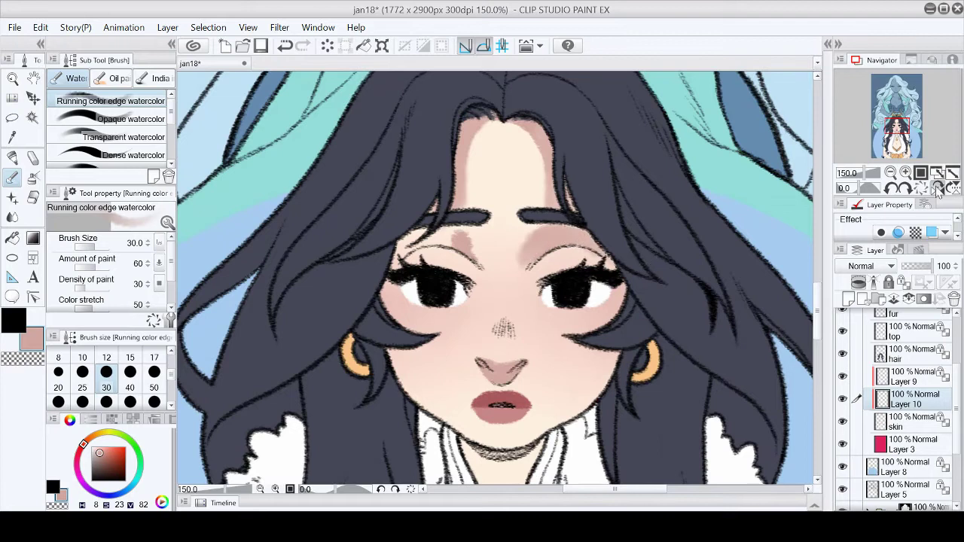
pyautogui.press('h')
pyautogui.moveTo(526, 239); pyautogui.dragTo(580, 252)
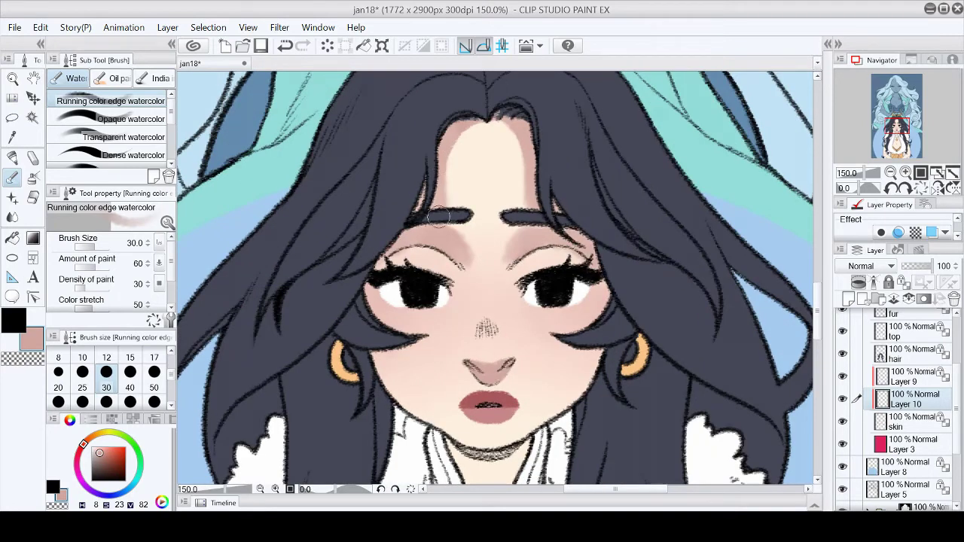
# Soften the eye-socket shadow edges using transparent colour and the Blend tool at size 30
pyautogui.press('c')
pyautogui.press('j')
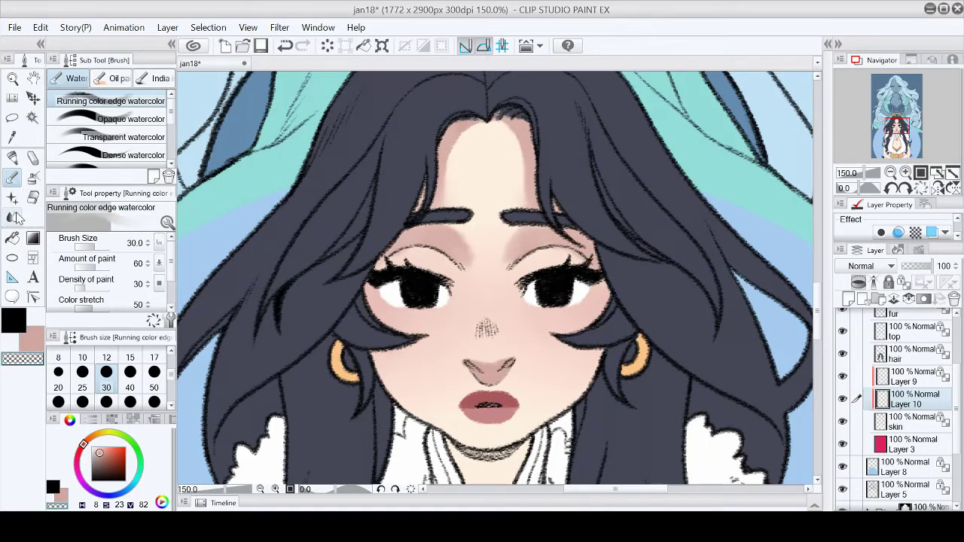
pyautogui.press('b')
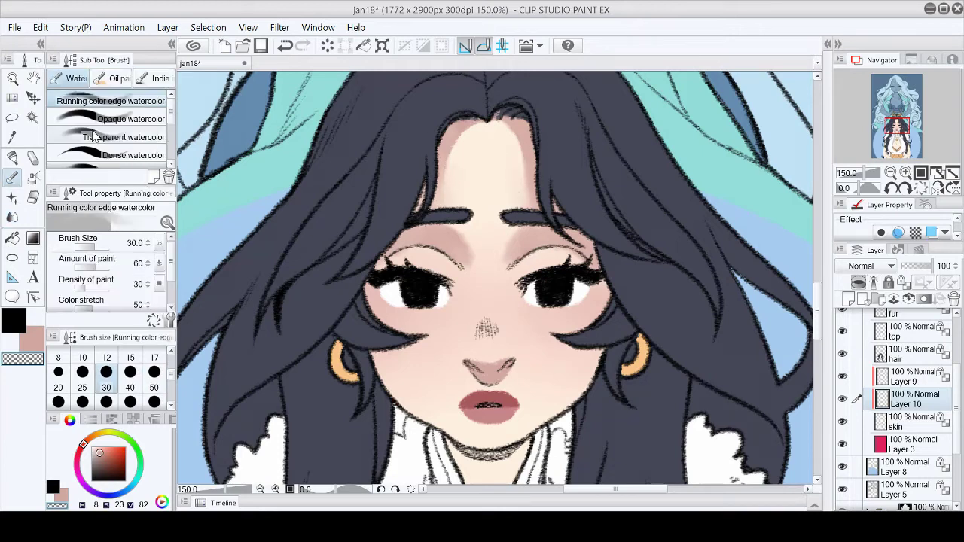
pyautogui.click(13, 217)
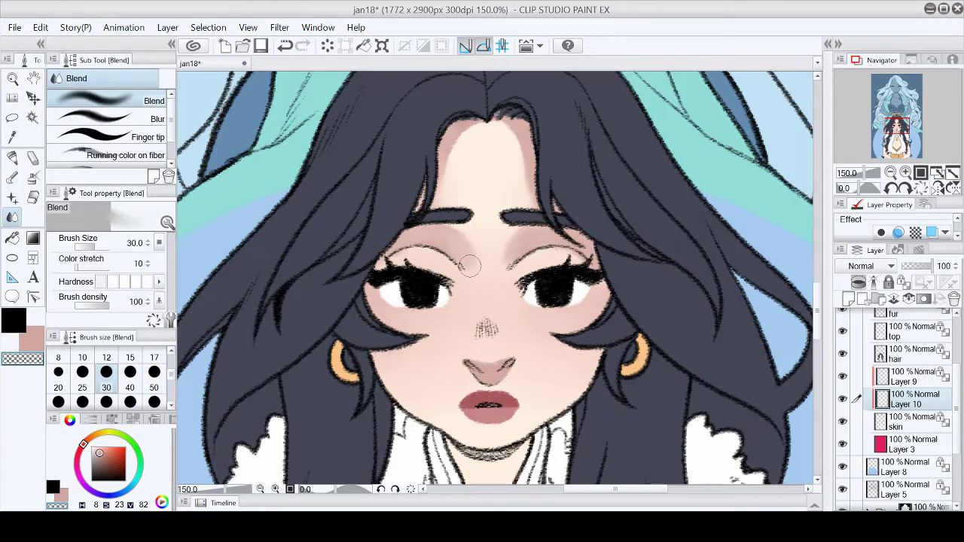
pyautogui.hotkey('ctrl', '0')
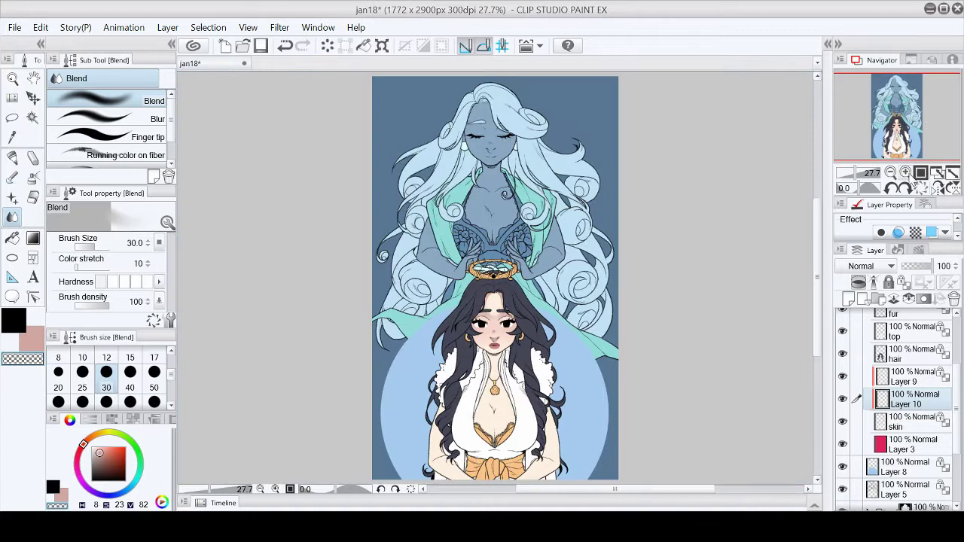
# Add Chalk shadows at the outer eye corners and on the cheek beneath the side hair strand, cleaning up with transparent colour
pyautogui.hotkey('ctrl', '+')
pyautogui.hotkey('ctrl', '+')
pyautogui.hotkey('ctrl', '+')
pyautogui.hotkey('ctrl', '+')
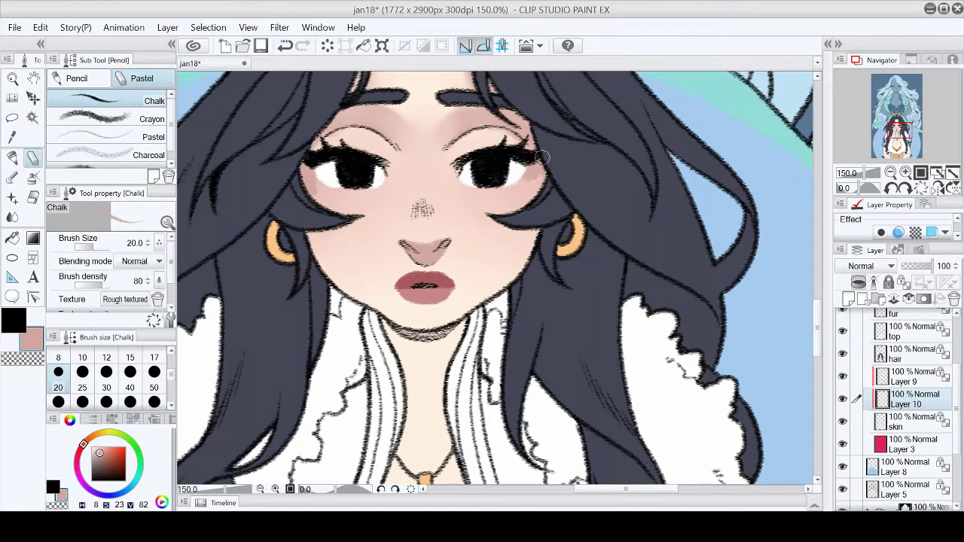
pyautogui.press('p')
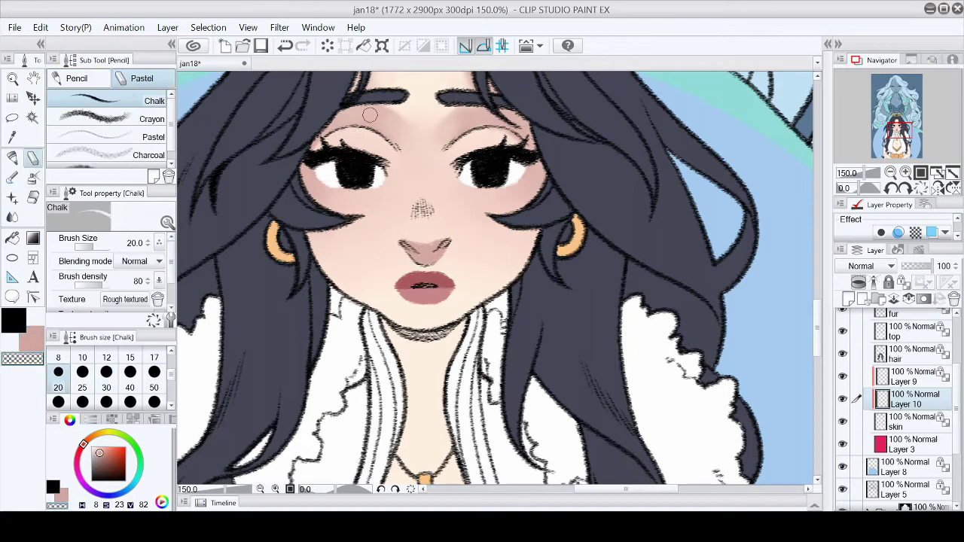
pyautogui.press('x')
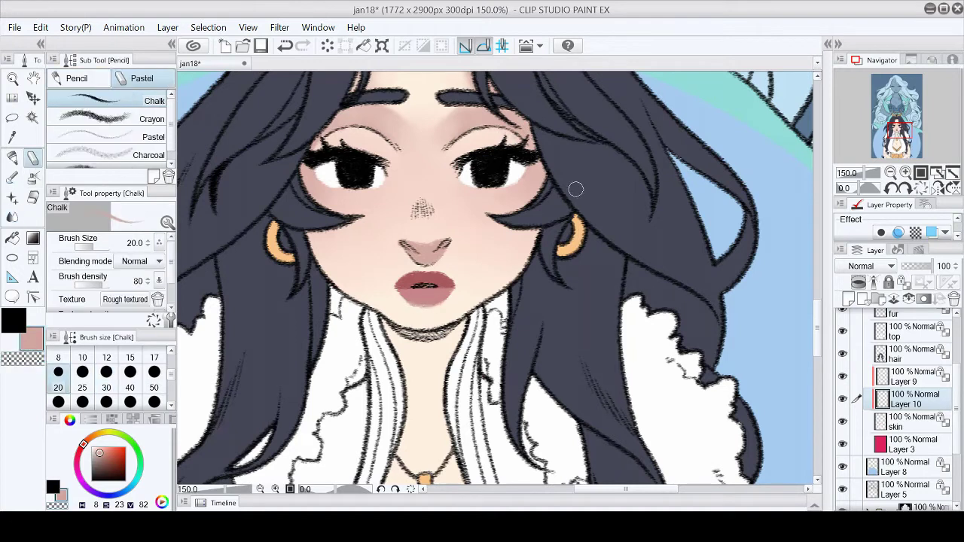
pyautogui.hotkey('ctrl', '+')
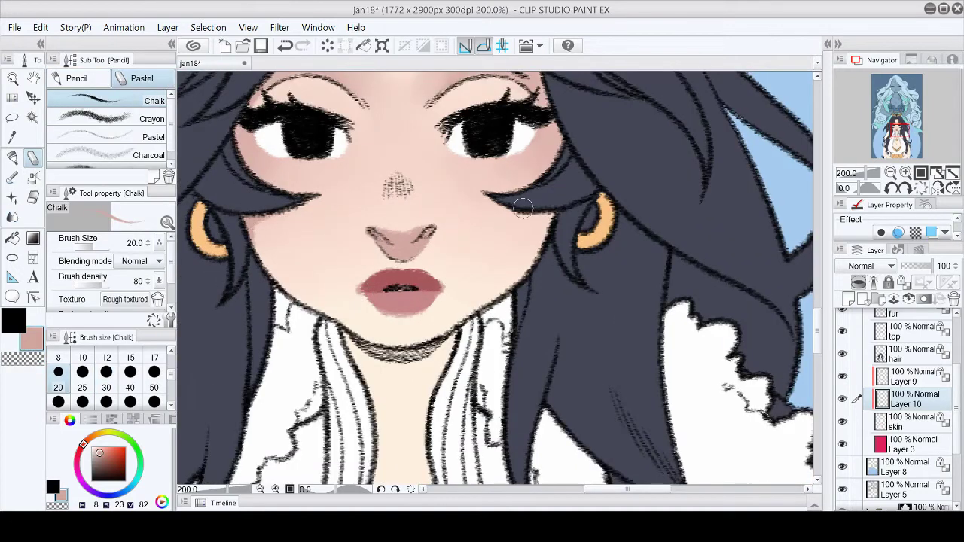
# Paint a dusty-pink shadow down the neck beneath the chin on Layer 10, and blend it towards the pendant at size 30
pyautogui.click(920, 172)
pyautogui.scroll(5, 904, 136)
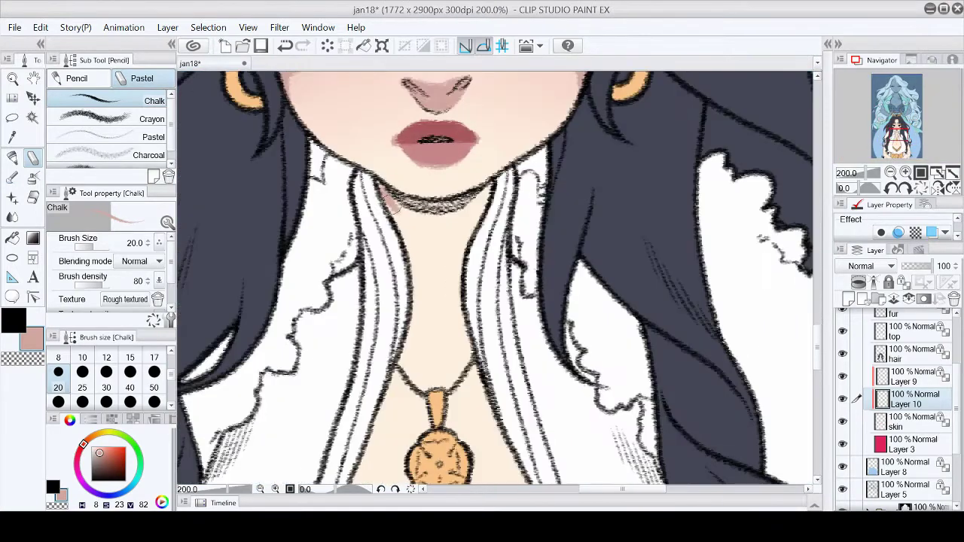
pyautogui.moveTo(387, 203)
pyautogui.mouseDown()
pyautogui.moveTo(471, 222)
pyautogui.moveTo(403, 241)
pyautogui.moveTo(440, 216)
pyautogui.moveTo(449, 178)
pyautogui.moveTo(451, 226)
pyautogui.mouseUp()
pyautogui.scroll(-2, 441, 214)
pyautogui.press('b')
pyautogui.press('j')
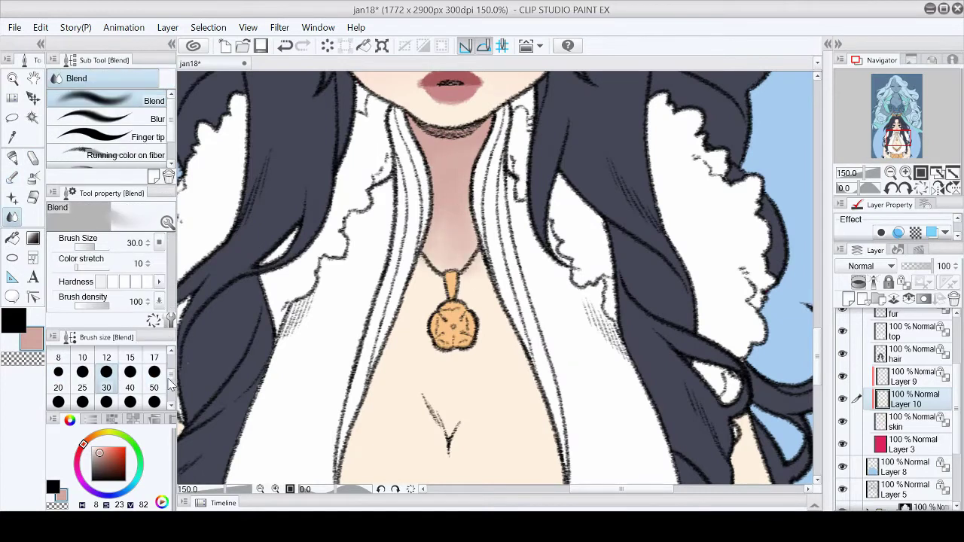
pyautogui.moveTo(452, 192)
pyautogui.mouseDown()
pyautogui.moveTo(420, 235)
pyautogui.moveTo(462, 294)
pyautogui.mouseUp()
# Deepen the neck shadow with Running color edge watercolor at size 50 and smooth it with Blend at size 60
pyautogui.press('b')
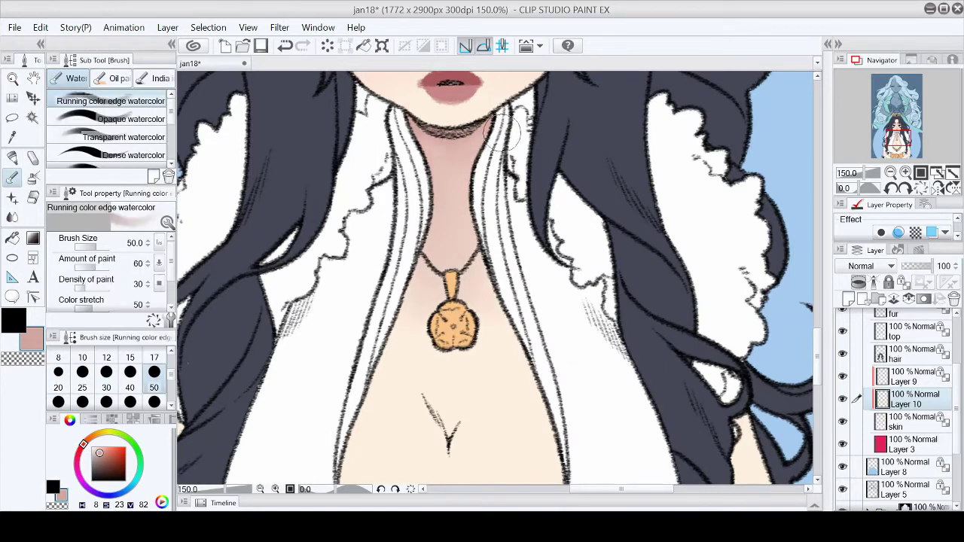
pyautogui.moveTo(433, 143); pyautogui.dragTo(467, 256)
pyautogui.press('j')
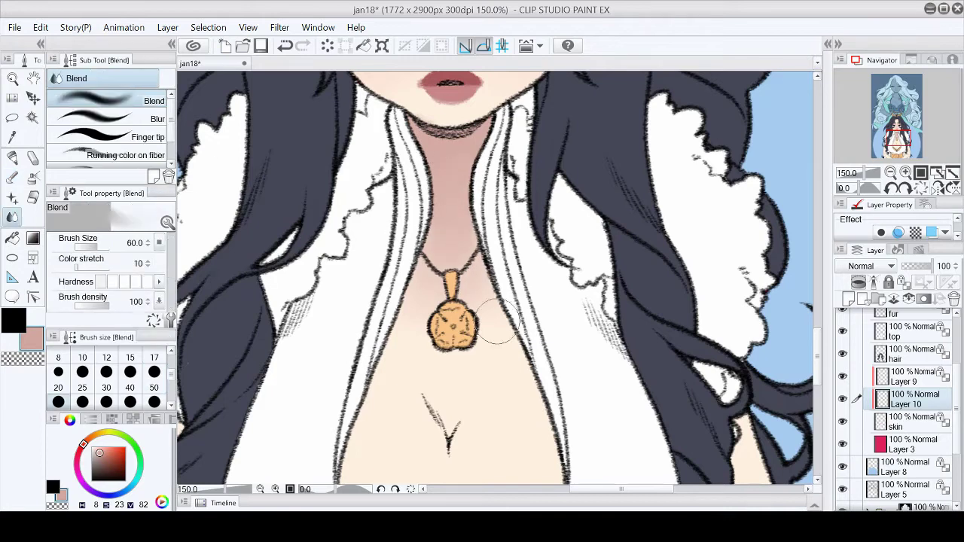
pyautogui.hotkey('ctrl', '0')
# Add Chalk shadows at size 20 along the V-shaped chest crease and the centre line above the lace trim
pyautogui.scroll(3, 904, 140)
pyautogui.moveTo(904, 140)
pyautogui.mouseDown()
pyautogui.moveTo(913, 144)
pyautogui.moveTo(899, 147)
pyautogui.mouseUp()
pyautogui.scroll(1, 913, 144)
pyautogui.press('p')
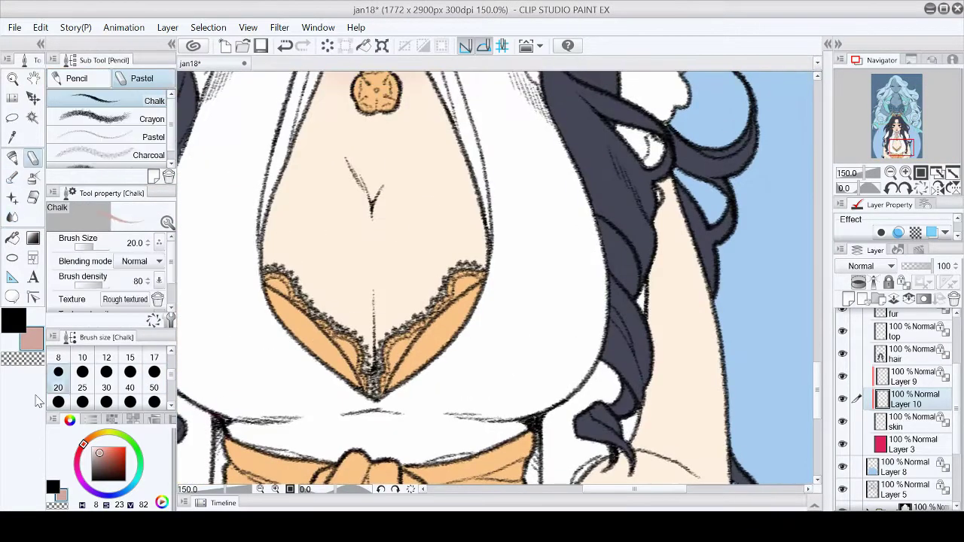
pyautogui.moveTo(375, 198); pyautogui.dragTo(390, 188)
pyautogui.moveTo(350, 177); pyautogui.dragTo(368, 207)
pyautogui.moveTo(365, 313); pyautogui.dragTo(373, 376)
pyautogui.moveTo(381, 332); pyautogui.dragTo(392, 352)
# Spread the chest shadows outwards with watercolor strokes and smooth them with Blend at size 60
pyautogui.press('b')
pyautogui.moveTo(385, 301)
pyautogui.mouseDown()
pyautogui.moveTo(375, 324)
pyautogui.moveTo(413, 322)
pyautogui.moveTo(346, 332)
pyautogui.mouseUp()
pyautogui.moveTo(366, 153)
pyautogui.mouseDown()
pyautogui.moveTo(339, 169)
pyautogui.moveTo(389, 207)
pyautogui.moveTo(404, 171)
pyautogui.moveTo(379, 207)
pyautogui.mouseUp()
pyautogui.moveTo(388, 301)
pyautogui.mouseDown()
pyautogui.moveTo(352, 266)
pyautogui.moveTo(397, 306)
pyautogui.moveTo(440, 306)
pyautogui.moveTo(426, 259)
pyautogui.mouseUp()
pyautogui.press('j')
pyautogui.moveTo(325, 184)
pyautogui.mouseDown()
pyautogui.moveTo(411, 216)
pyautogui.moveTo(347, 226)
pyautogui.mouseUp()
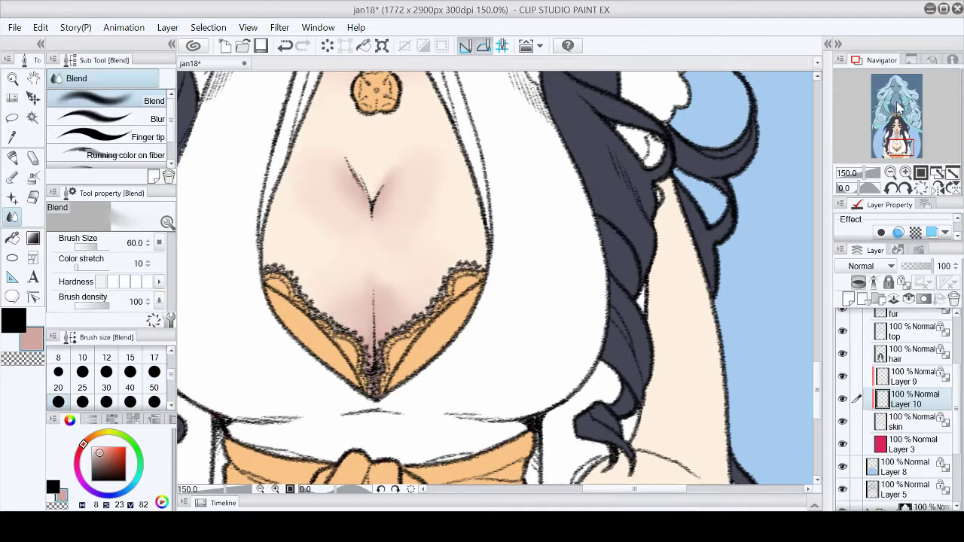
pyautogui.hotkey('ctrl', '0')
# Lighten the chest shadows with transparent watercolor strokes at size 50 and blend the edges
pyautogui.hotkey('ctrl', 'alt', '0')
pyautogui.press('c')
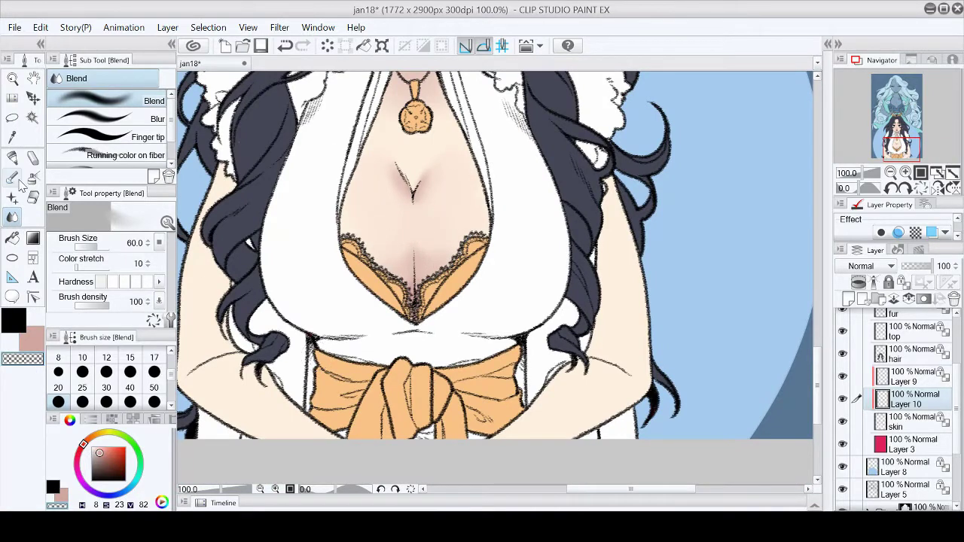
pyautogui.press('b')
pyautogui.press('j')
pyautogui.moveTo(422, 226); pyautogui.dragTo(434, 213)
pyautogui.press('b')
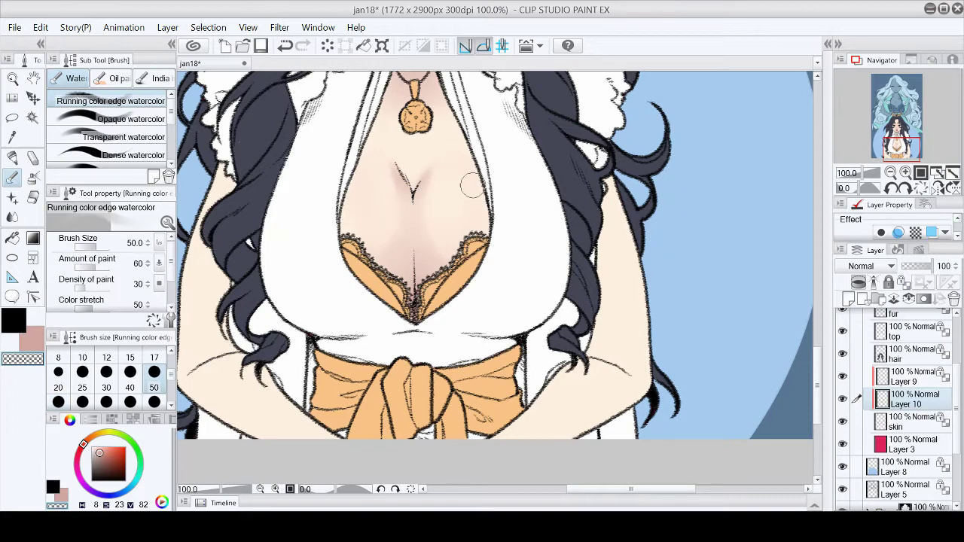
# Clear the shadow around the upper chest crease, darken the centre above the lace, and blend it at size 60
pyautogui.hotkey('ctrl', '0')
pyautogui.click(905, 172)
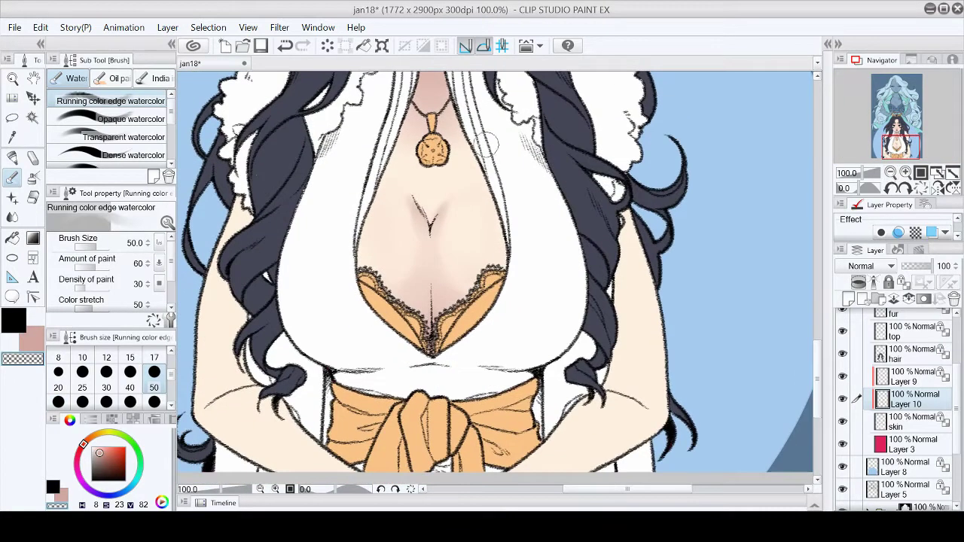
pyautogui.click(906, 172)
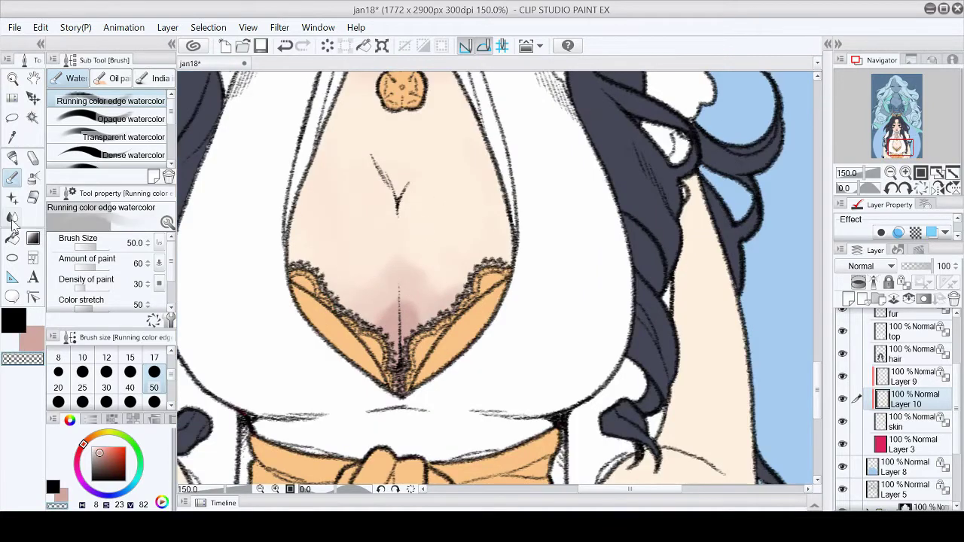
pyautogui.press('j')
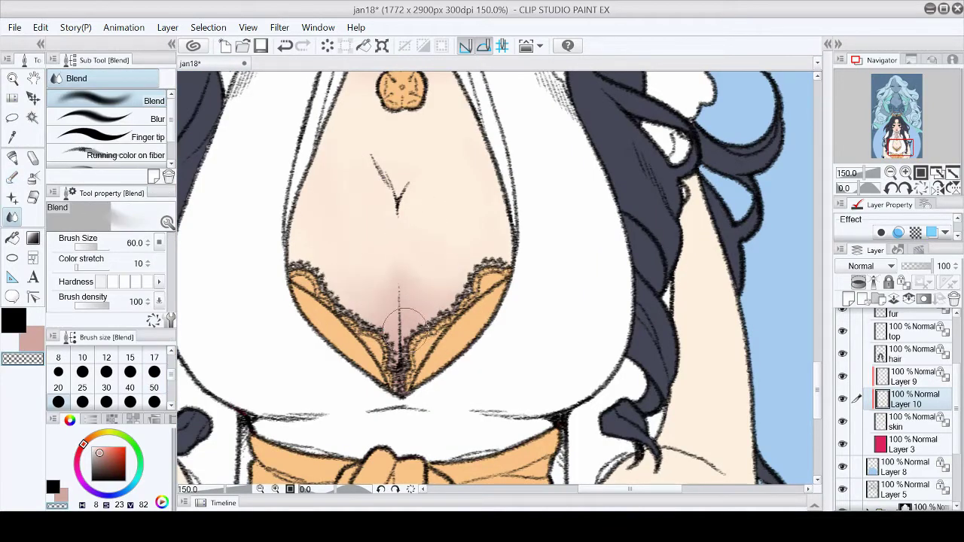
pyautogui.hotkey('ctrl', '0')
# Touch up the shadow above the lace trim with size 50 watercolor and size 60 Blend, checking it against the whole picture
pyautogui.hotkey('ctrl', 'alt', '0')
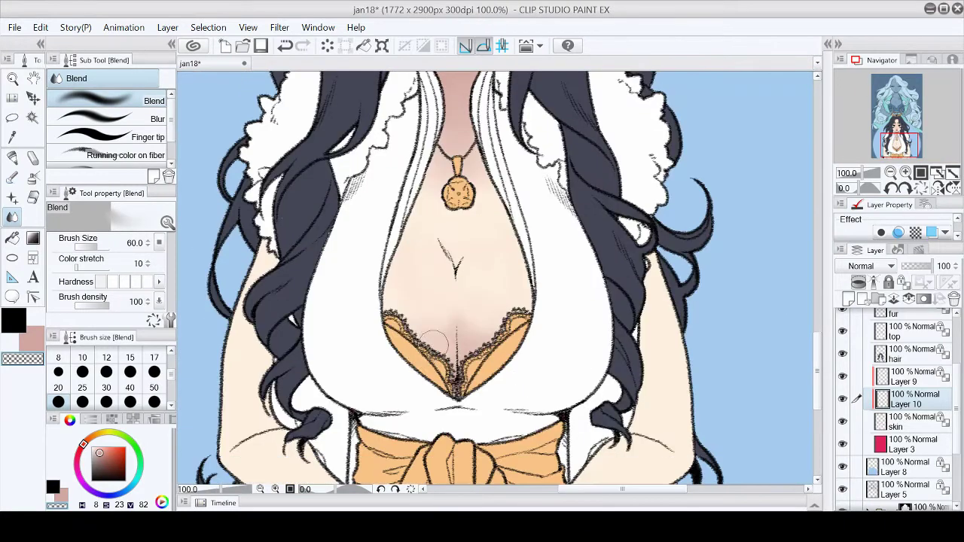
pyautogui.press('b')
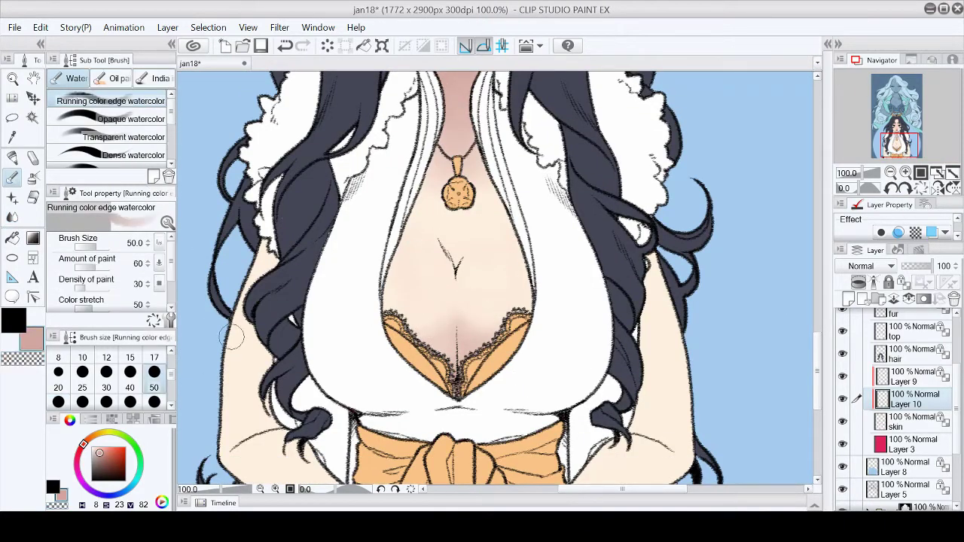
pyautogui.press('j')
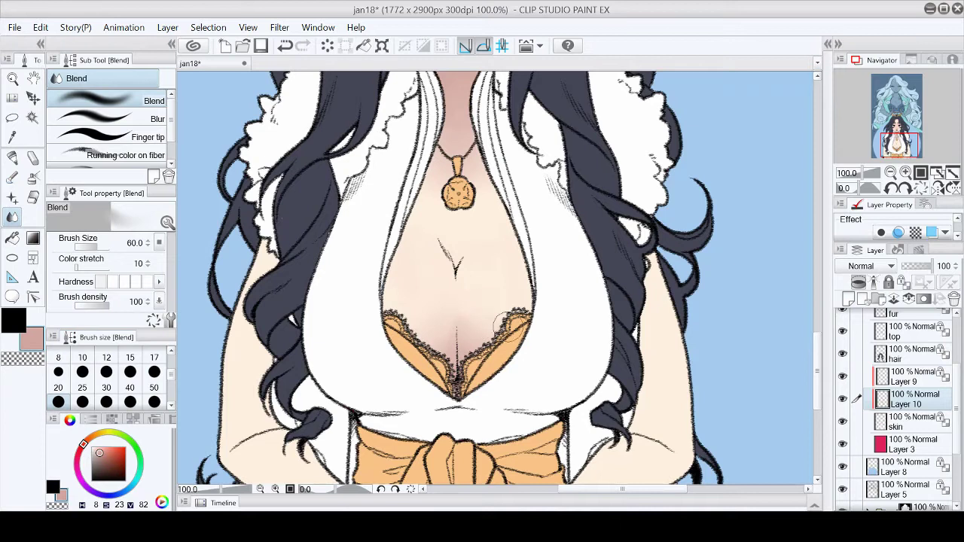
pyautogui.click(952, 172)
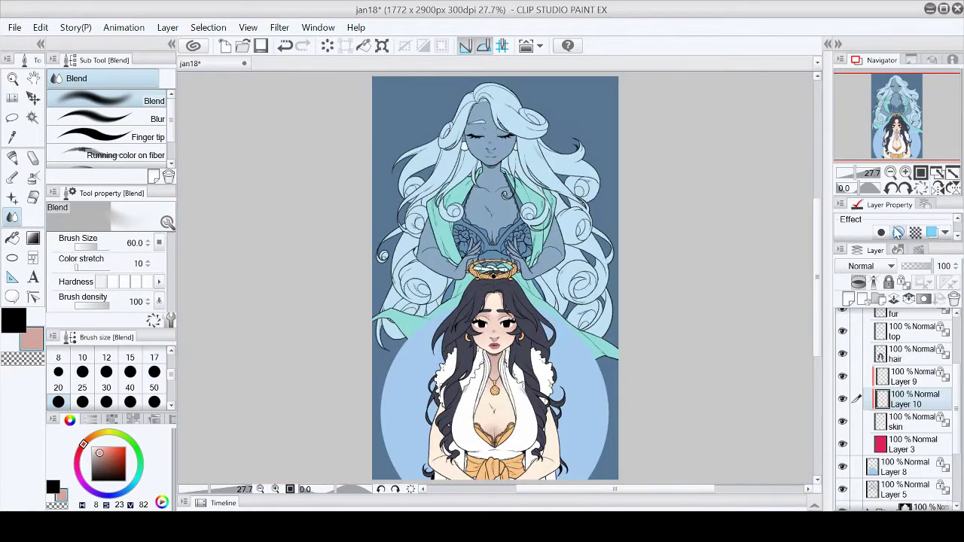
pyautogui.hotkey('ctrl', 'alt', '0')
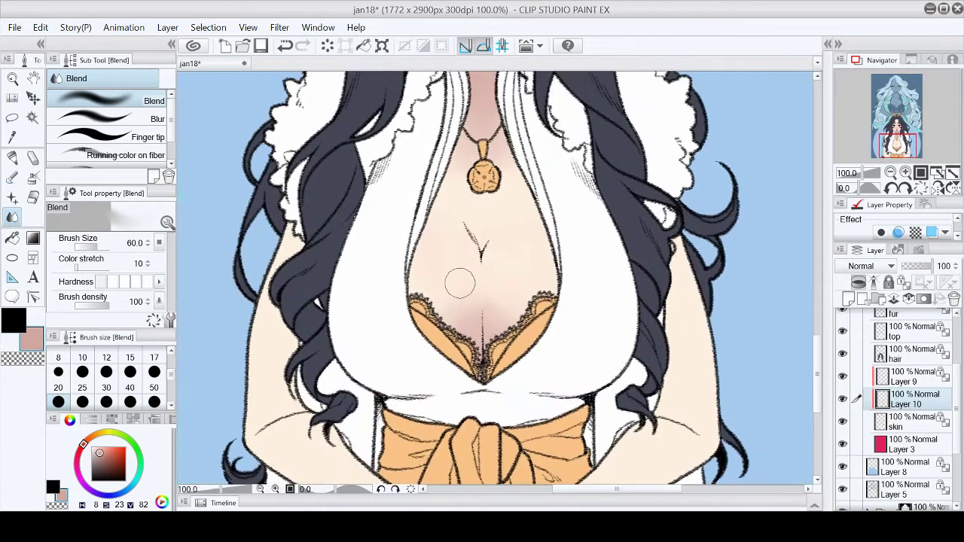
# Reshape the shadow above the lace trim with size 50 watercolor and spread it smoothly with Blend at size 60
pyautogui.press('b')
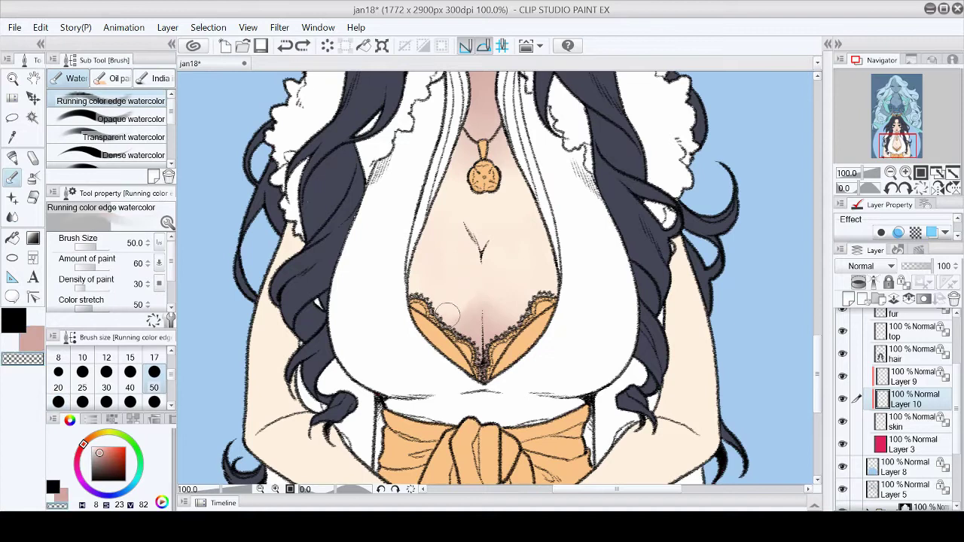
pyautogui.click(952, 172)
pyautogui.scroll(5, 500, 354)
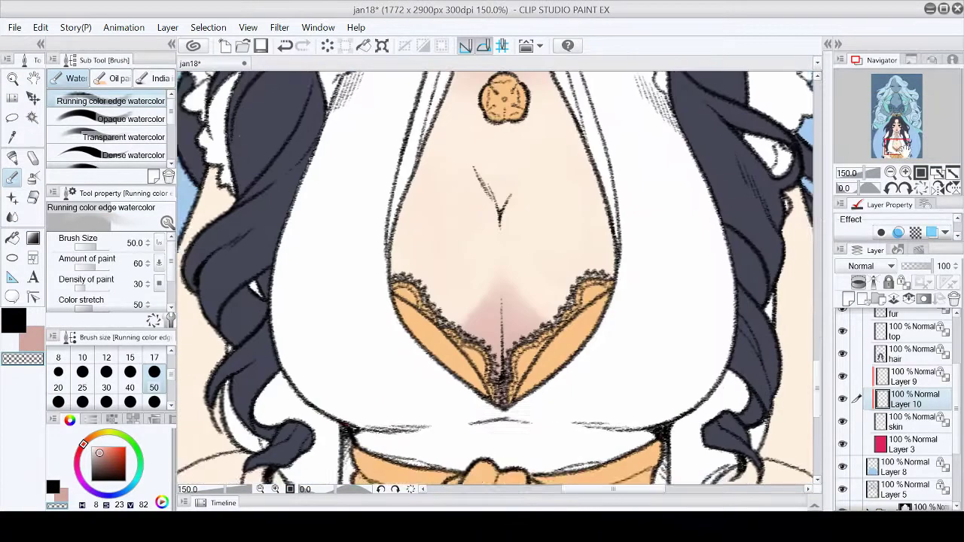
pyautogui.press('e')
pyautogui.moveTo(467, 308); pyautogui.dragTo(520, 354)
pyautogui.press('b')
pyautogui.moveTo(490, 399)
pyautogui.mouseDown()
pyautogui.moveTo(500, 347)
pyautogui.moveTo(482, 354)
pyautogui.moveTo(458, 326)
pyautogui.moveTo(520, 339)
pyautogui.mouseUp()
pyautogui.press('j')
pyautogui.moveTo(427, 354)
pyautogui.mouseDown()
pyautogui.moveTo(474, 331)
pyautogui.moveTo(491, 346)
pyautogui.moveTo(485, 292)
pyautogui.mouseUp()
pyautogui.moveTo(491, 357); pyautogui.dragTo(547, 305)
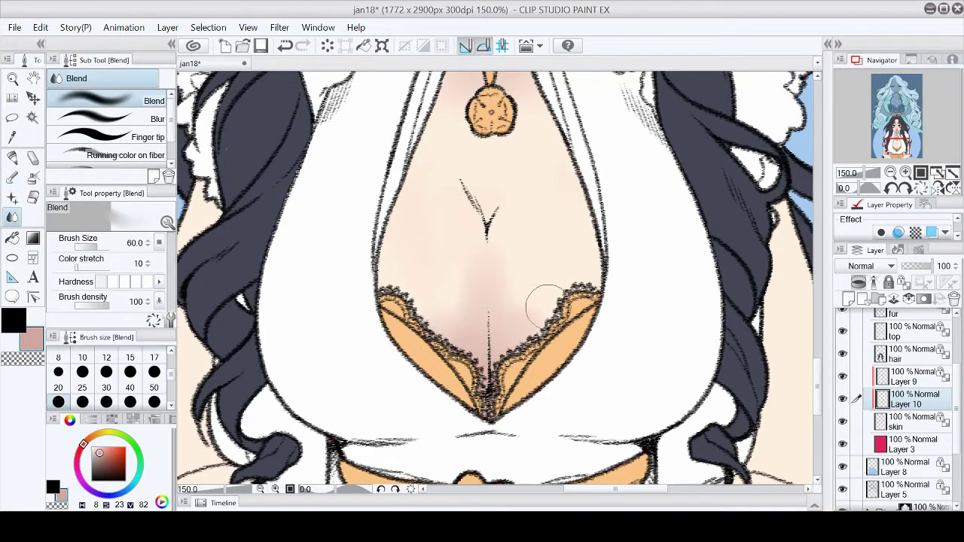
# Soften the upper edge of the central chest shadow with size 50 watercolor and Blend, checking the figure as a whole
pyautogui.press('b')
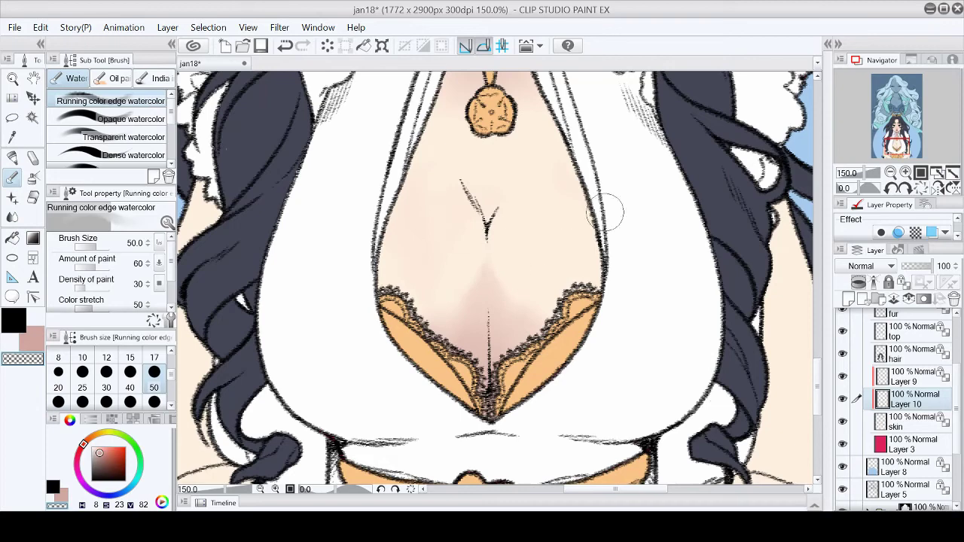
pyautogui.hotkey('ctrl', '0')
pyautogui.scroll(3, 469, 218)
pyautogui.scroll(2, 482, 317)
pyautogui.press('j')
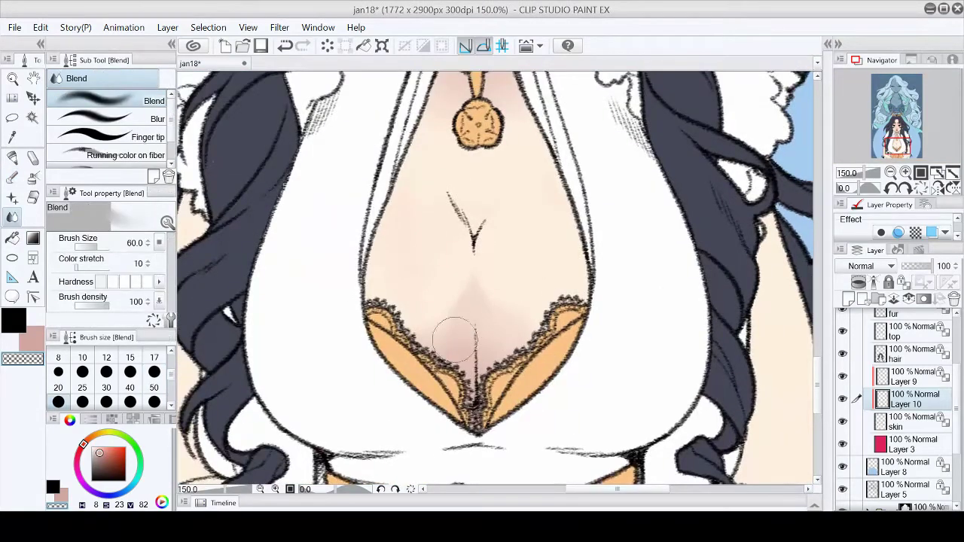
pyautogui.hotkey('ctrl', '0')
pyautogui.scroll(3, 472, 315)
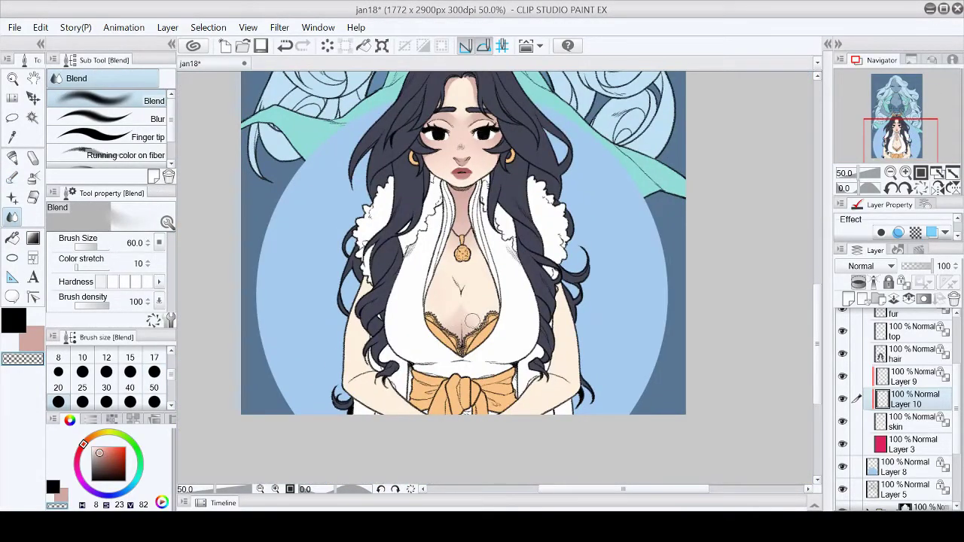
pyautogui.scroll(3, 461, 305)
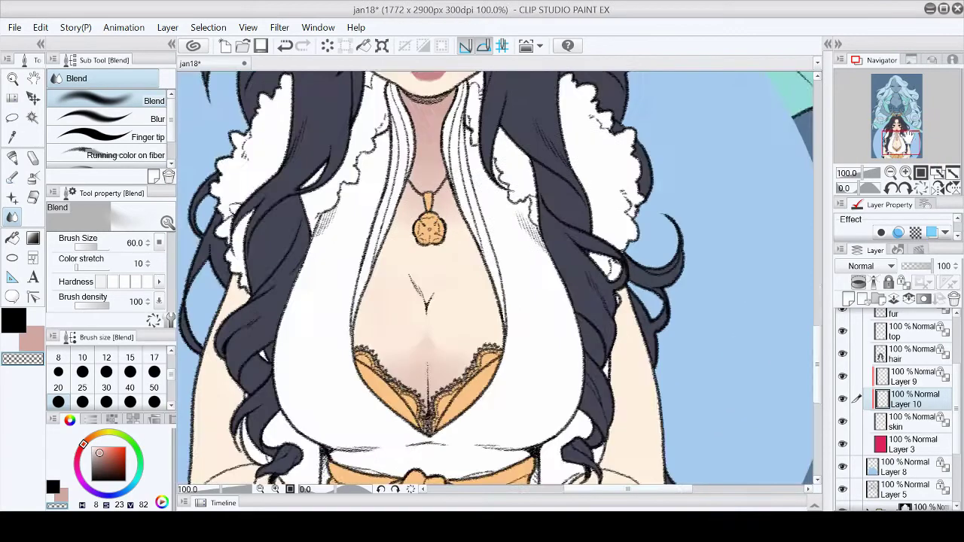
# Draw size 20 chalk shadows on the skin along both inner edges of the neckline, beside the lace and below the necklace
pyautogui.press('p')
pyautogui.moveTo(510, 308); pyautogui.dragTo(520, 373)
pyautogui.moveTo(293, 331); pyautogui.dragTo(296, 373)
pyautogui.scroll(-2, 401, 467)
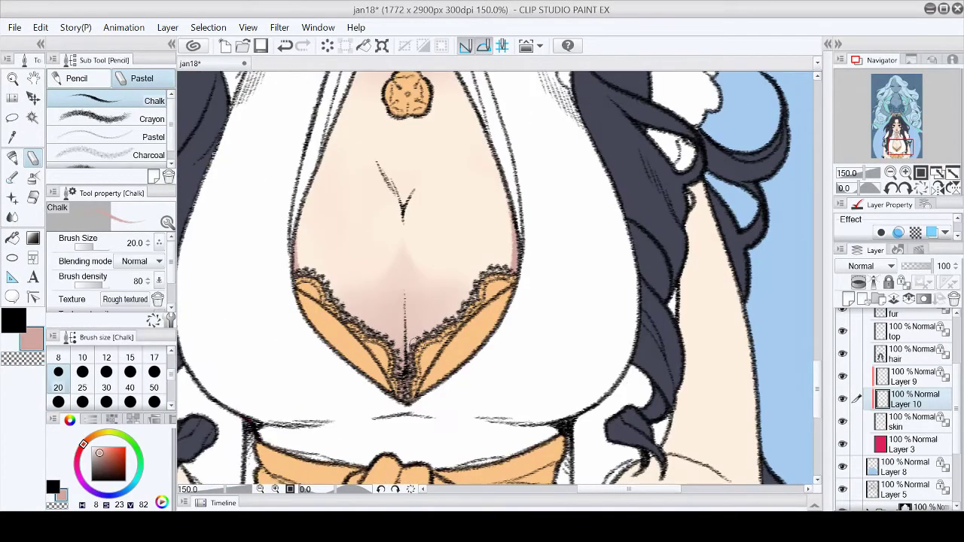
pyautogui.scroll(3, 503, 218)
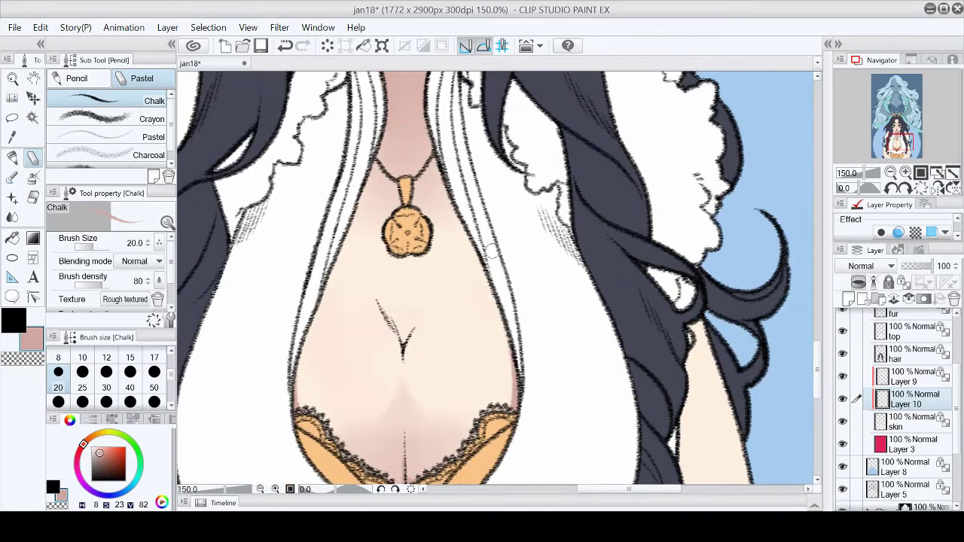
pyautogui.press('e')
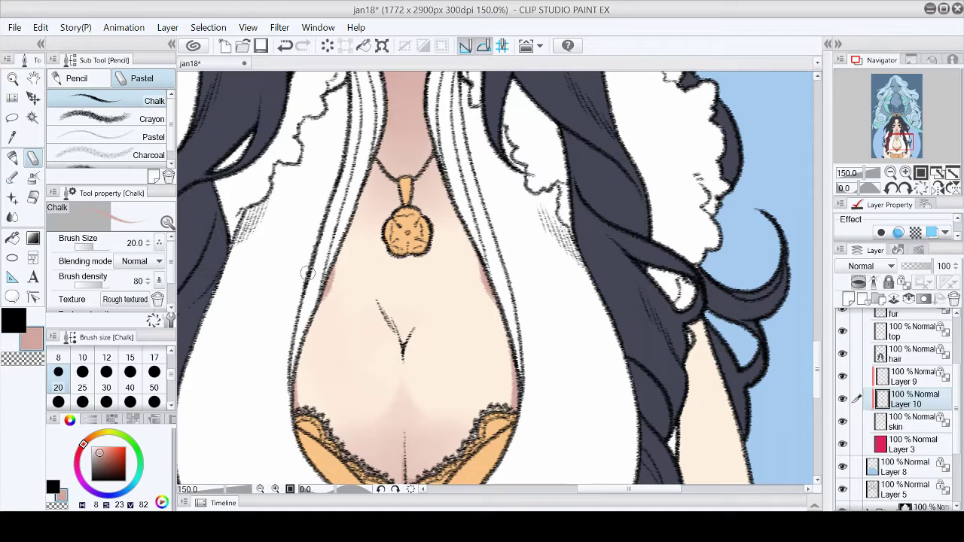
# Soften the neckline edge shadows with size 30 watercolor, check the whole picture, and save the file
pyautogui.press('b')
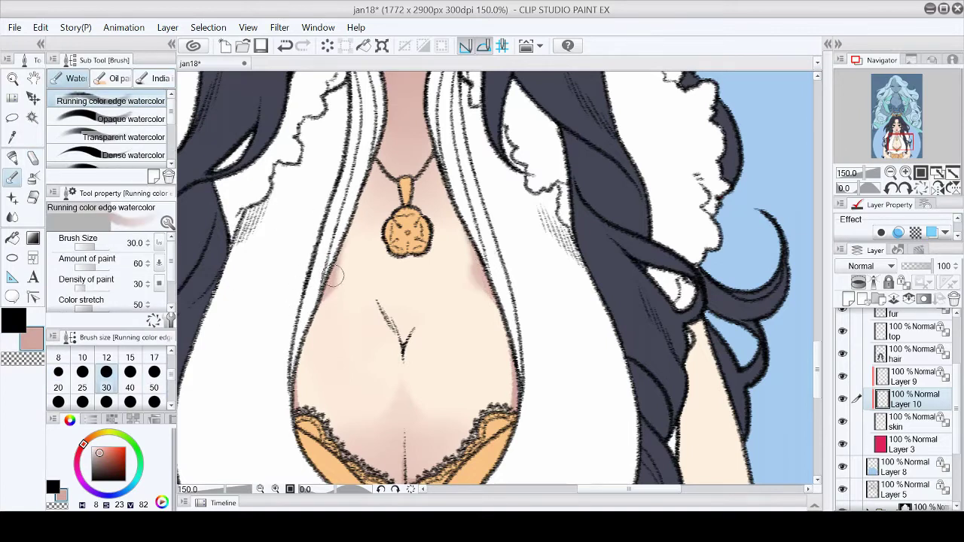
pyautogui.click(936, 173)
pyautogui.click(936, 173)
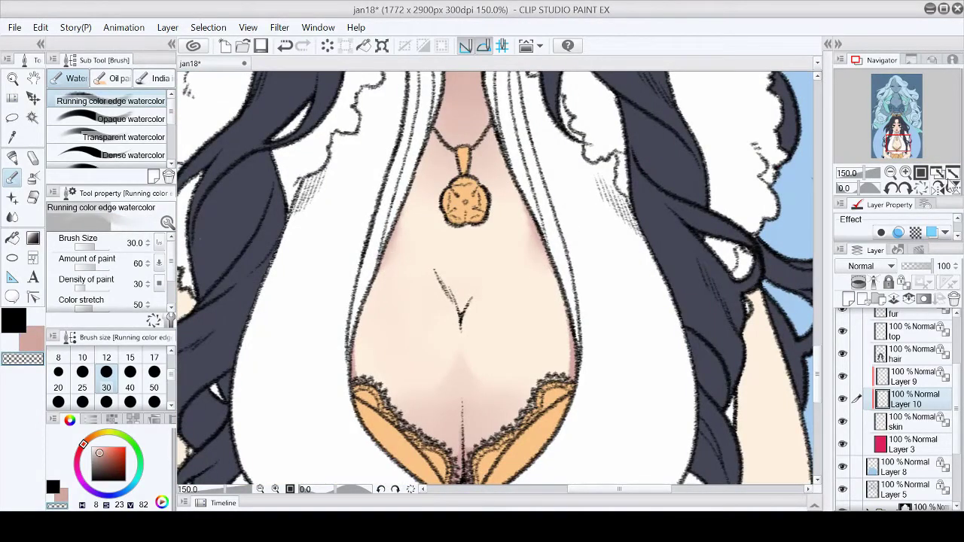
pyautogui.click(938, 175)
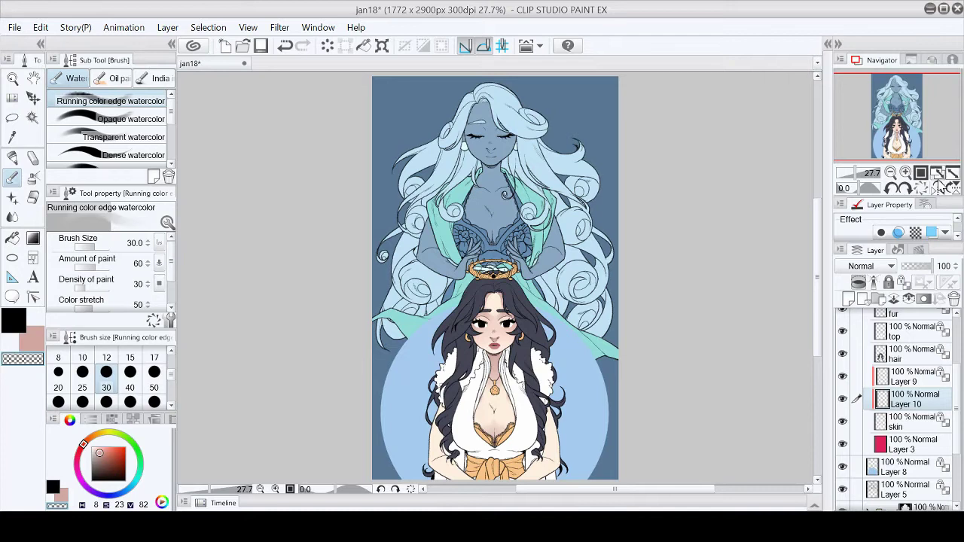
pyautogui.hotkey('ctrl', 's')
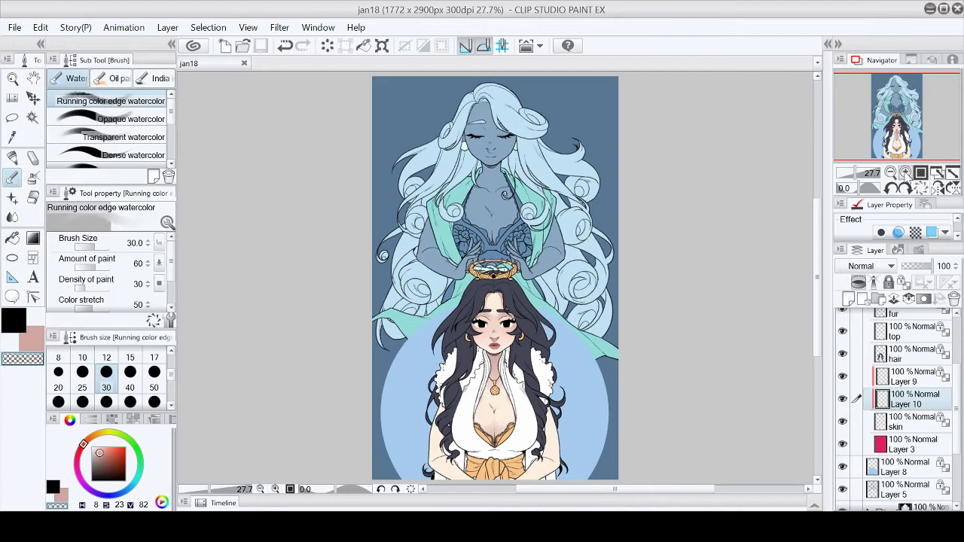
# Touch up the shadows on both sides of the chest opening with transparent watercolor at size 30
pyautogui.hotkey('ctrl', 'alt', '0')
pyautogui.press('e')
pyautogui.moveTo(473, 212)
pyautogui.mouseDown()
pyautogui.moveTo(571, 192)
pyautogui.moveTo(561, 226)
pyautogui.mouseUp()
pyautogui.press('b')
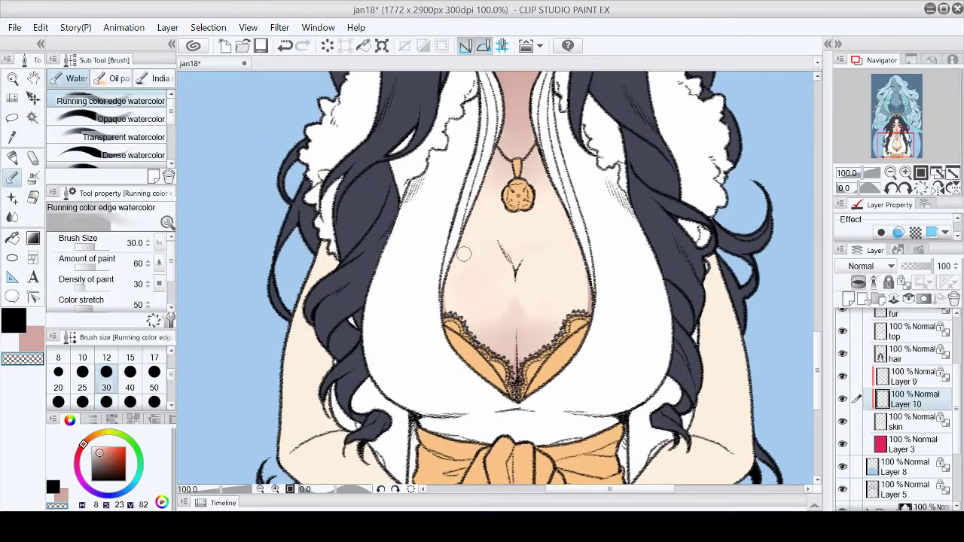
pyautogui.moveTo(452, 264); pyautogui.dragTo(487, 219)
# Shade both upper arms beside the hair with size 120 watercolor and smooth the shadows with Blend at size 120
pyautogui.keyDown('alt'); pyautogui.click(354, 226); pyautogui.keyUp('alt')
pyautogui.moveTo(361, 188); pyautogui.dragTo(357, 308)
pyautogui.moveTo(746, 203); pyautogui.dragTo(761, 331)
pyautogui.moveTo(374, 204); pyautogui.dragTo(350, 331)
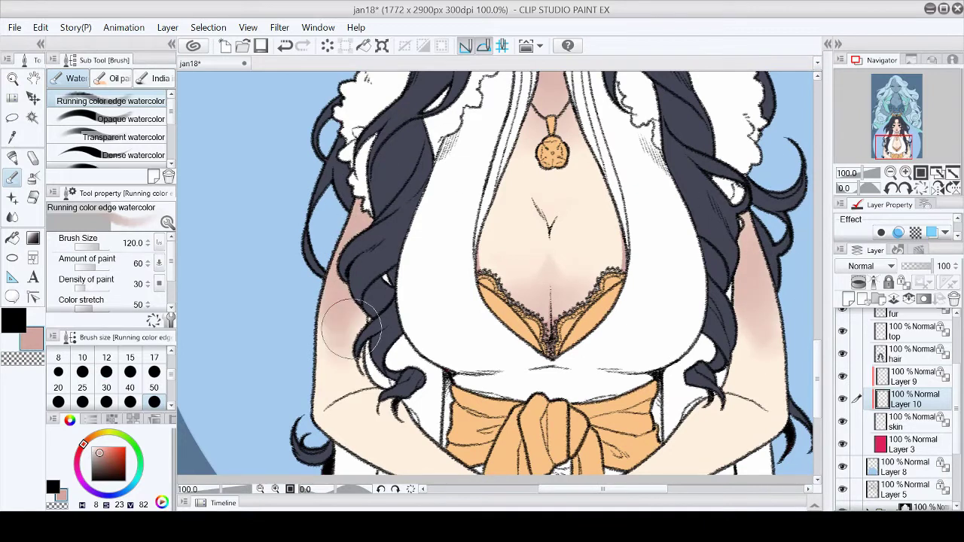
pyautogui.press('j')
pyautogui.moveTo(332, 278); pyautogui.dragTo(332, 362)
pyautogui.moveTo(746, 358); pyautogui.dragTo(741, 275)
pyautogui.click(951, 173)
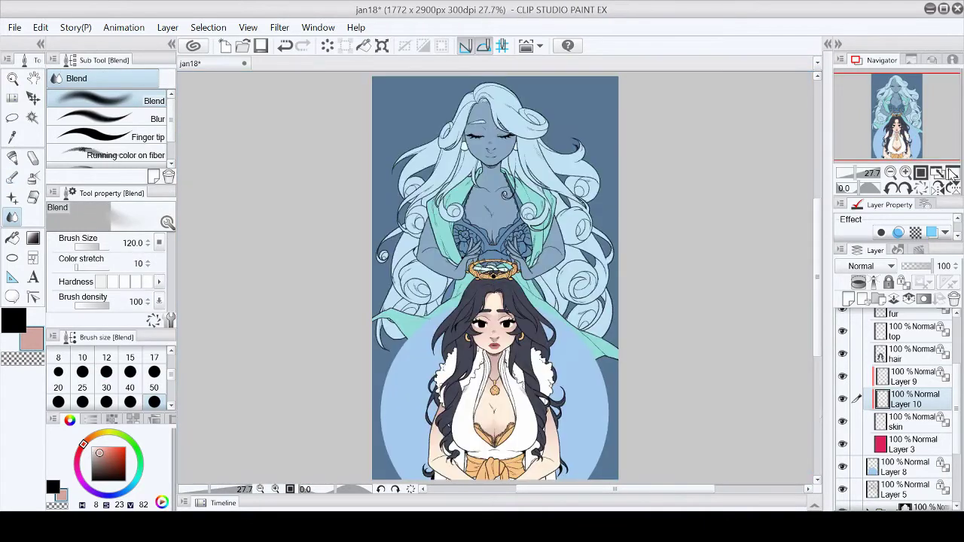
# Add fine skin shading around the elbow crease with size 20 chalk
pyautogui.click(951, 172)
pyautogui.press('p')
pyautogui.moveTo(601, 212)
pyautogui.mouseDown()
pyautogui.moveTo(586, 249)
pyautogui.moveTo(610, 262)
pyautogui.moveTo(618, 290)
pyautogui.mouseUp()
pyautogui.click(924, 188)
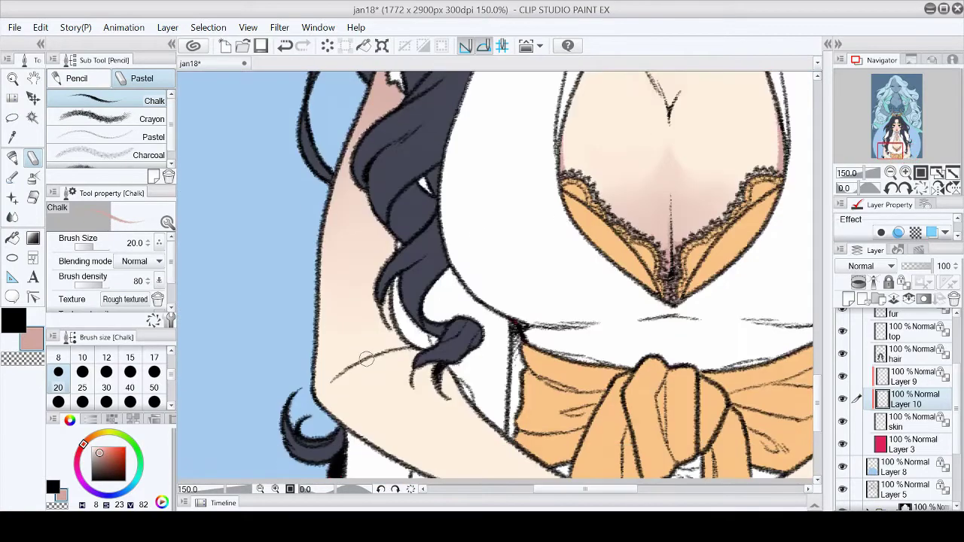
pyautogui.moveTo(389, 346); pyautogui.dragTo(389, 347)
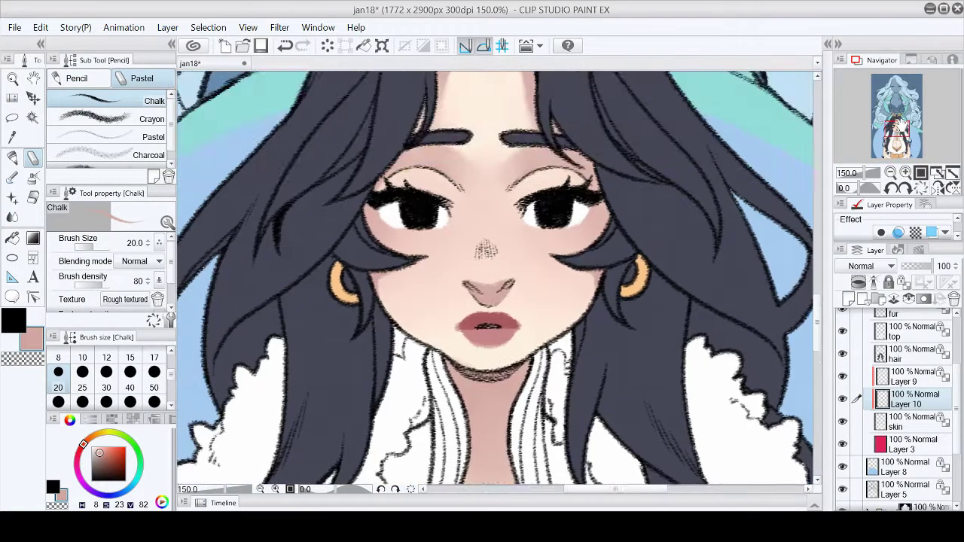
# Paint a darker reddish-brown cast shadow on the neck under the chin with size 20 chalk
pyautogui.moveTo(896, 148); pyautogui.dragTo(896, 137)
pyautogui.moveTo(496, 239)
pyautogui.mouseDown()
pyautogui.moveTo(496, 197)
pyautogui.moveTo(497, 224)
pyautogui.moveTo(518, 188)
pyautogui.moveTo(520, 219)
pyautogui.moveTo(507, 238)
pyautogui.moveTo(512, 224)
pyautogui.moveTo(520, 245)
pyautogui.mouseUp()
pyautogui.moveTo(531, 198)
pyautogui.mouseDown()
pyautogui.moveTo(498, 209)
pyautogui.moveTo(507, 200)
pyautogui.moveTo(524, 247)
pyautogui.mouseUp()
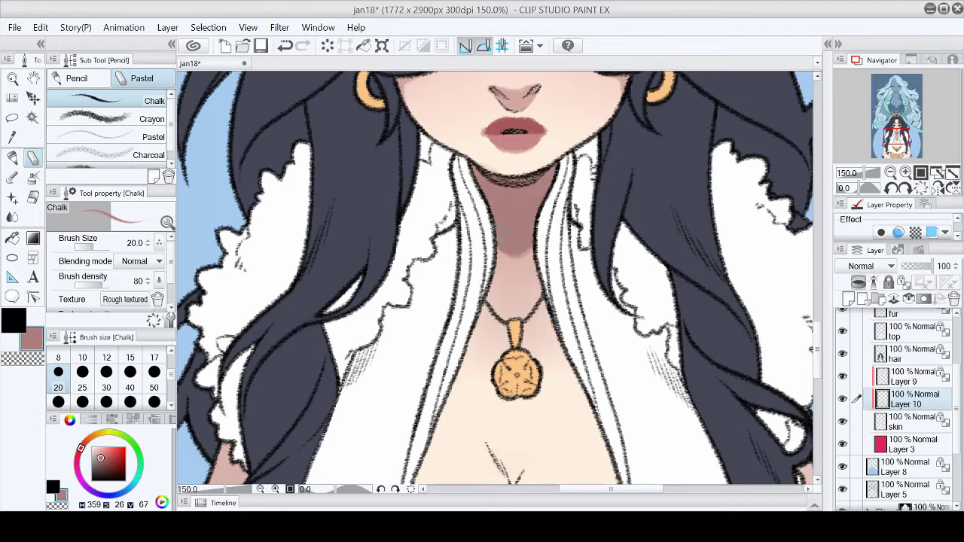
pyautogui.click(920, 173)
# Deepen the shadows along the forehead hairline and soften them with size 50 watercolor
pyautogui.scroll(10, 493, 332)
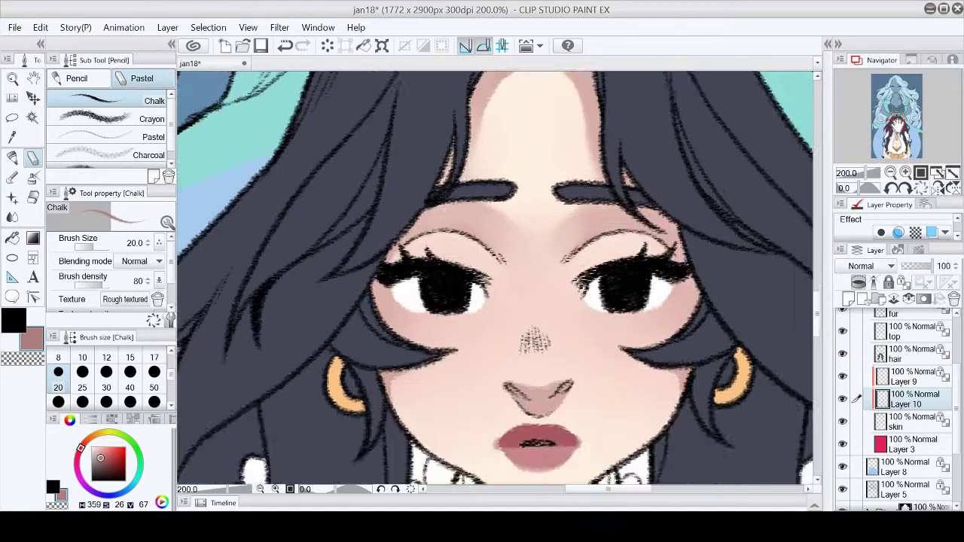
pyautogui.press('b')
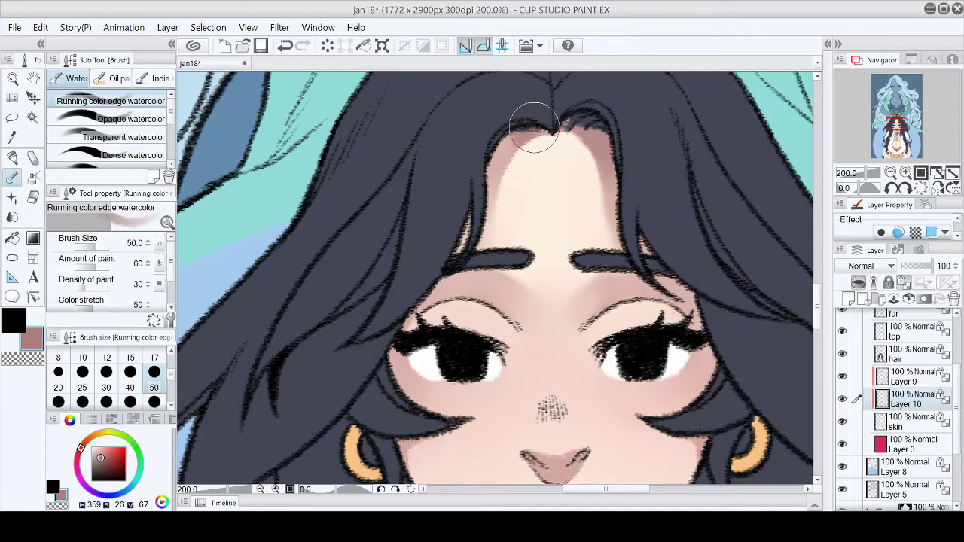
pyautogui.click(920, 172)
# Add a new layer above the skin shading, paint a white highlight on the forehead, and blend it at size 50
pyautogui.scroll(4, 919, 179)
pyautogui.moveTo(896, 114)
pyautogui.mouseDown()
pyautogui.moveTo(896, 146)
pyautogui.moveTo(896, 128)
pyautogui.mouseUp()
pyautogui.hotkey('ctrl', 'shift', 'n')
pyautogui.click(906, 172)
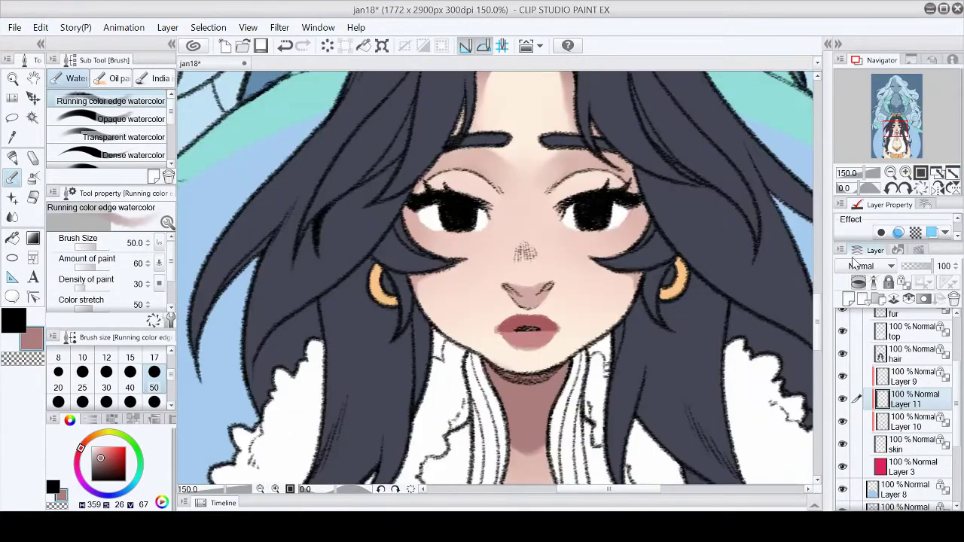
pyautogui.moveTo(524, 93); pyautogui.dragTo(524, 147)
pyautogui.keyDown('alt'); pyautogui.click(525, 158); pyautogui.keyUp('alt')
pyautogui.press('j')
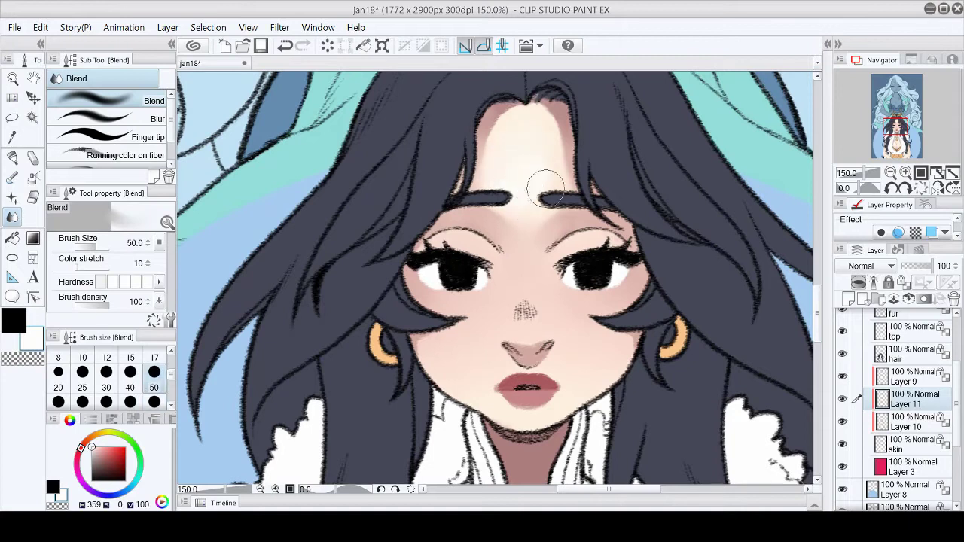
# Add a white highlight to the chin with size 20 chalk and smooth it with Blend at size 50
pyautogui.scroll(1, 908, 140)
pyautogui.click(908, 139)
pyautogui.press('p')
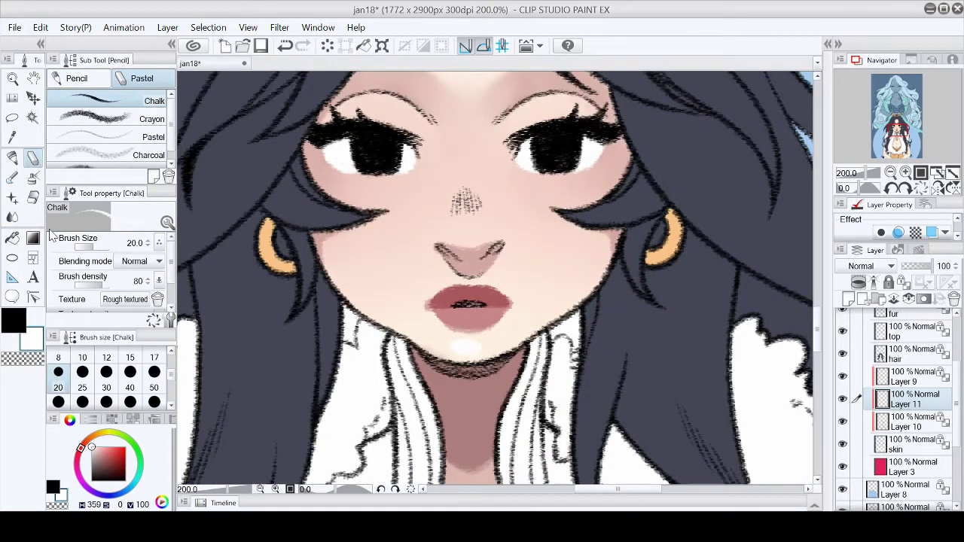
pyautogui.press('j')
# Pick the cream highlight colour from the forehead and draw size 20 chalk highlights on both upper eyelids
pyautogui.scroll(3, 471, 361)
pyautogui.keyDown('alt'); pyautogui.click(481, 103); pyautogui.keyUp('alt')
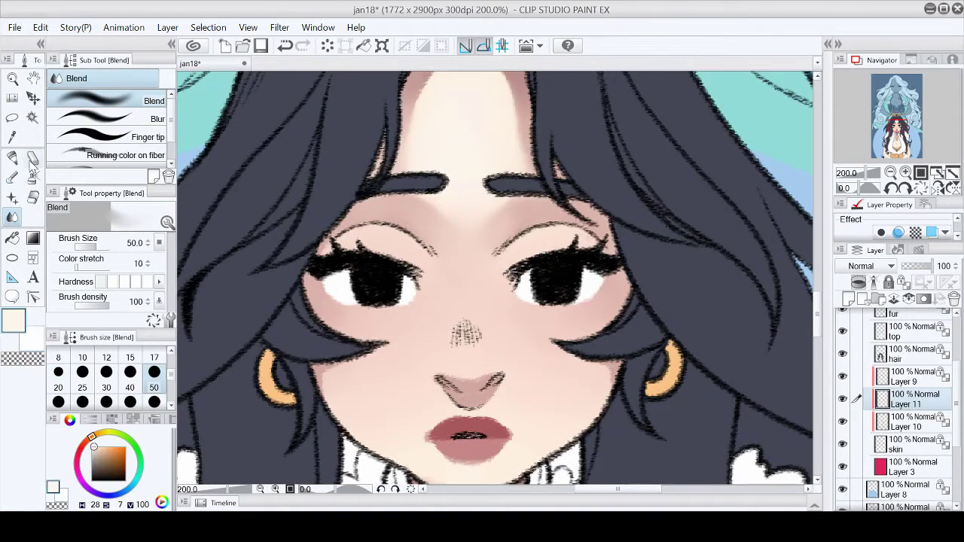
pyautogui.press('p')
pyautogui.scroll(2, 489, 278)
pyautogui.scroll(-2, 490, 279)
pyautogui.moveTo(497, 189); pyautogui.dragTo(517, 161)
pyautogui.moveTo(391, 184); pyautogui.dragTo(414, 172)
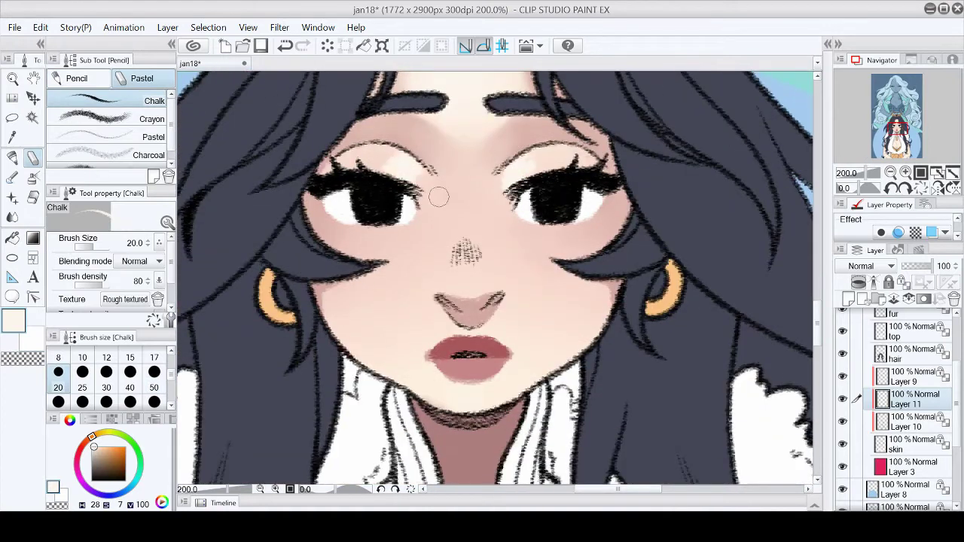
# Extend the cream chalk highlights around the inner corners of both eyes, undoing a stray stroke
pyautogui.moveTo(435, 214); pyautogui.dragTo(424, 180)
pyautogui.moveTo(508, 169)
pyautogui.mouseDown()
pyautogui.moveTo(493, 214)
pyautogui.moveTo(504, 222)
pyautogui.moveTo(501, 203)
pyautogui.moveTo(462, 219)
pyautogui.mouseUp()
pyautogui.hscroll(-2, 497, 203)
pyautogui.click(284, 47)
pyautogui.moveTo(561, 207); pyautogui.dragTo(584, 239)
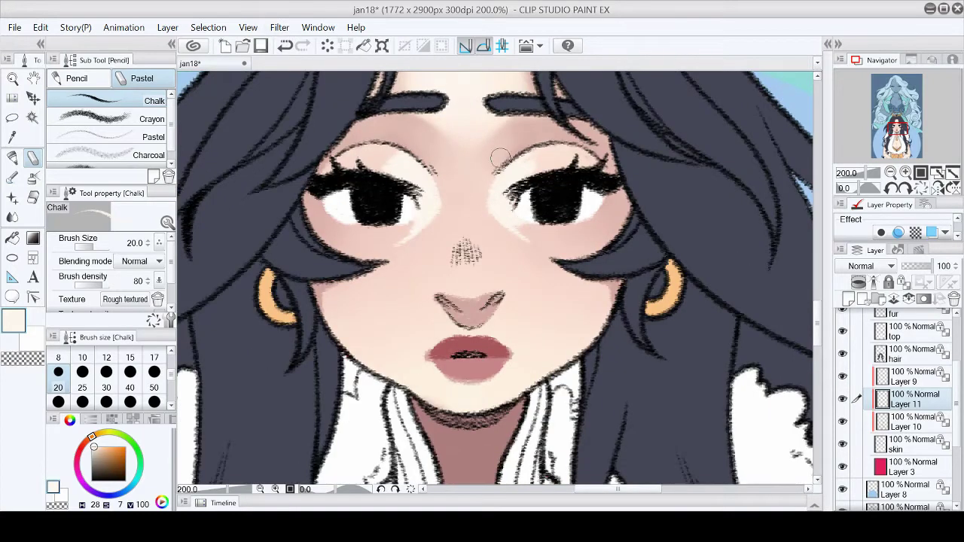
# Soften the eyelid highlights with size 25 watercolor and check them against the whole picture
pyautogui.click(12, 177)
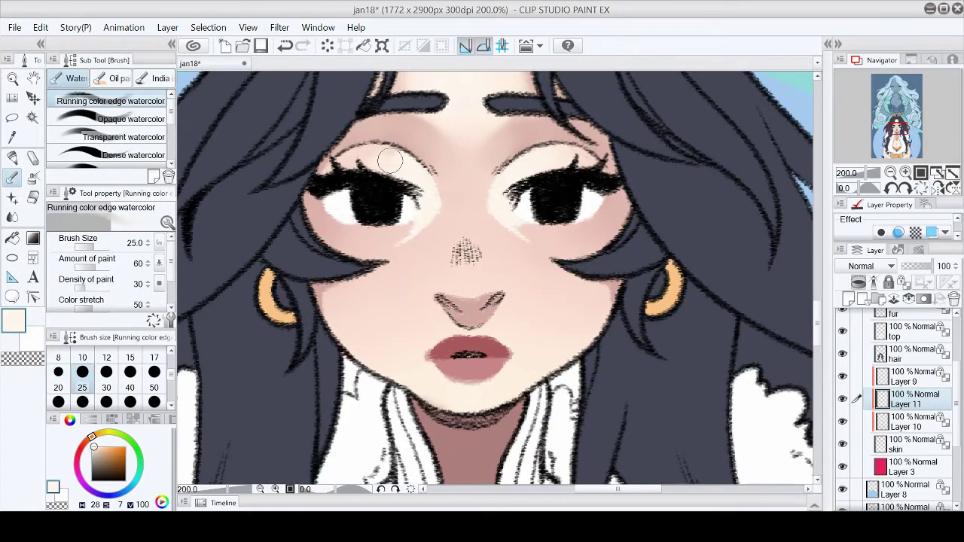
pyautogui.click(951, 172)
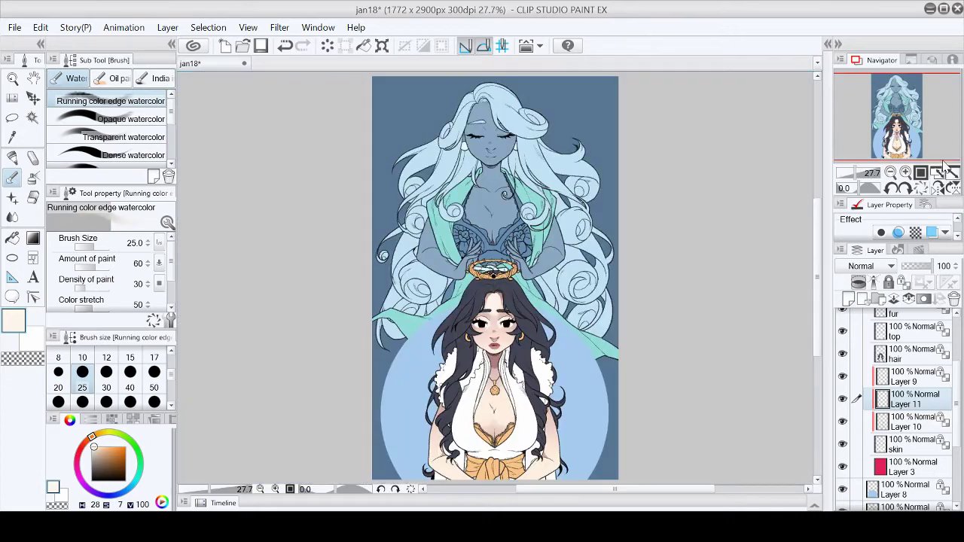
pyautogui.scroll(6, 902, 132)
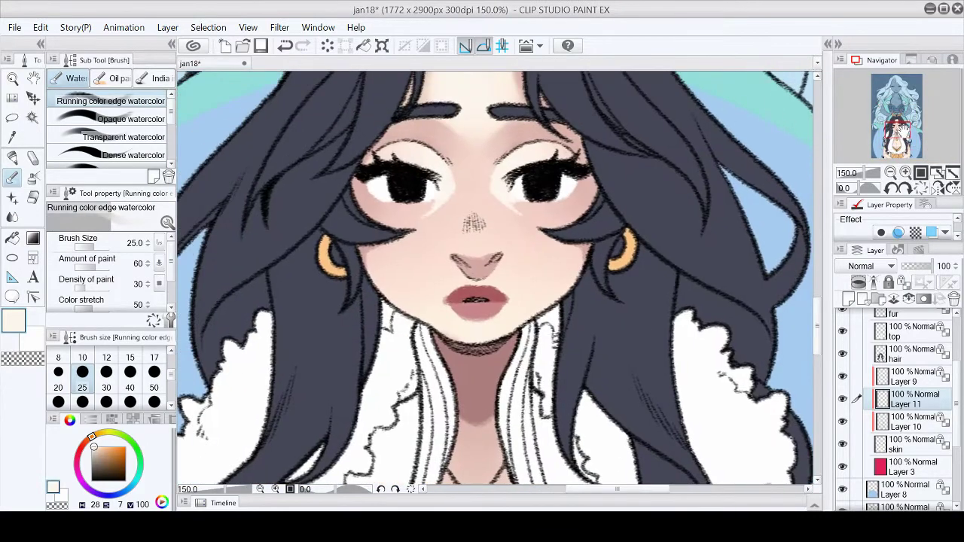
pyautogui.scroll(2, 903, 132)
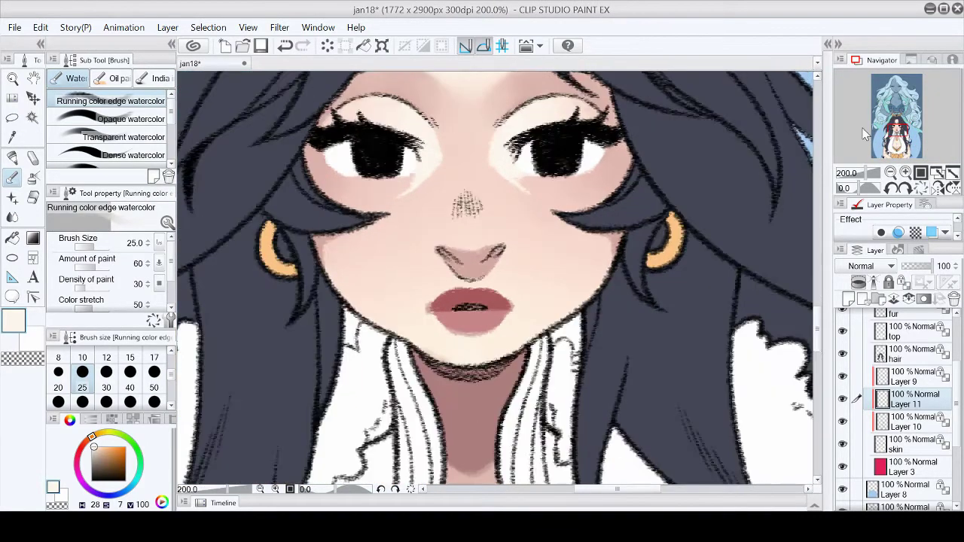
# Draw cream highlights above the upper lip with size 20 chalk and soften them with size 25 watercolor and size 30 Blend
pyautogui.press('p')
pyautogui.moveTo(494, 134); pyautogui.dragTo(492, 130)
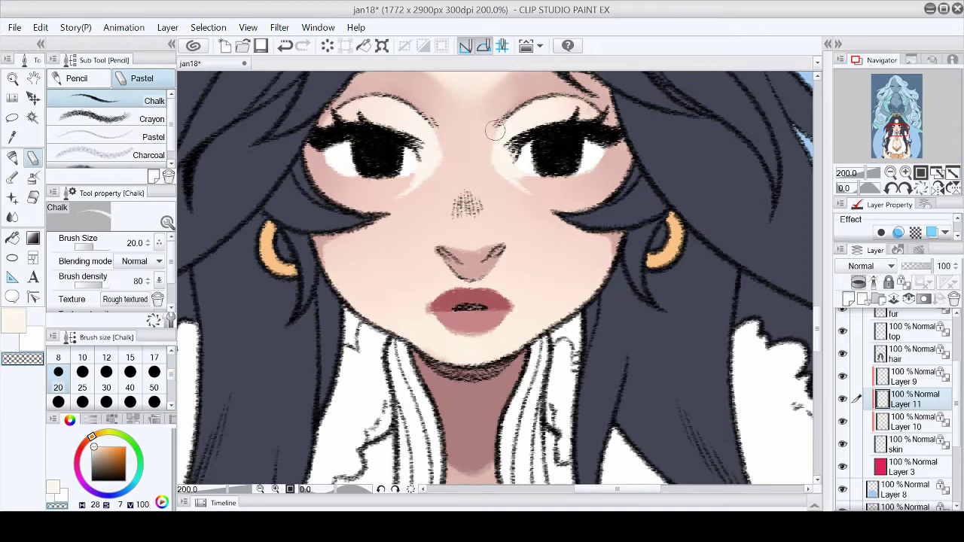
pyautogui.click(15, 330)
pyautogui.press('c')
pyautogui.press('c')
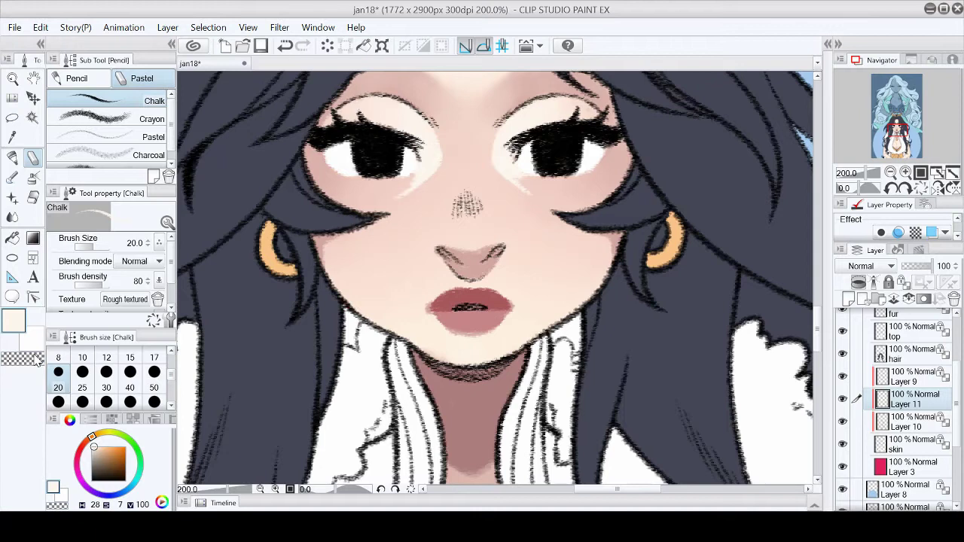
pyautogui.press('b')
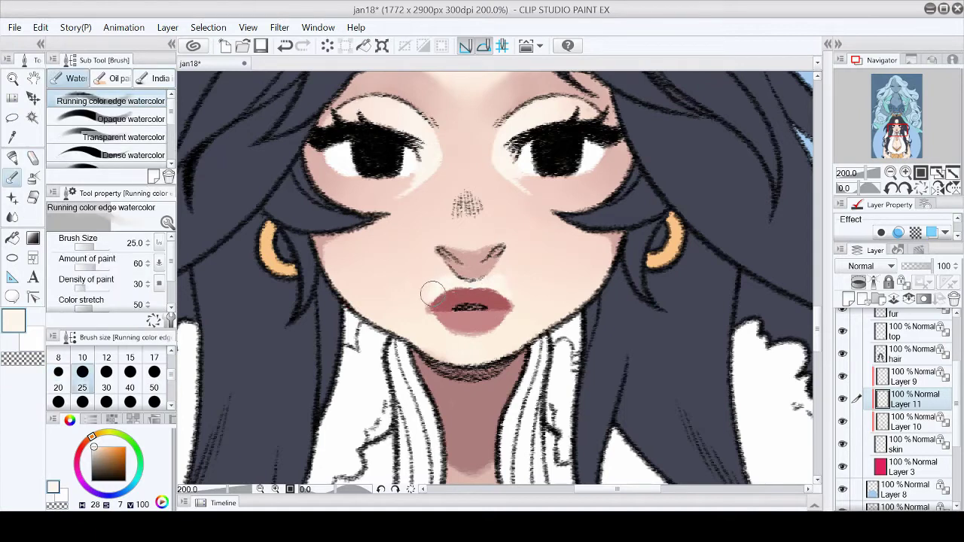
pyautogui.press('j')
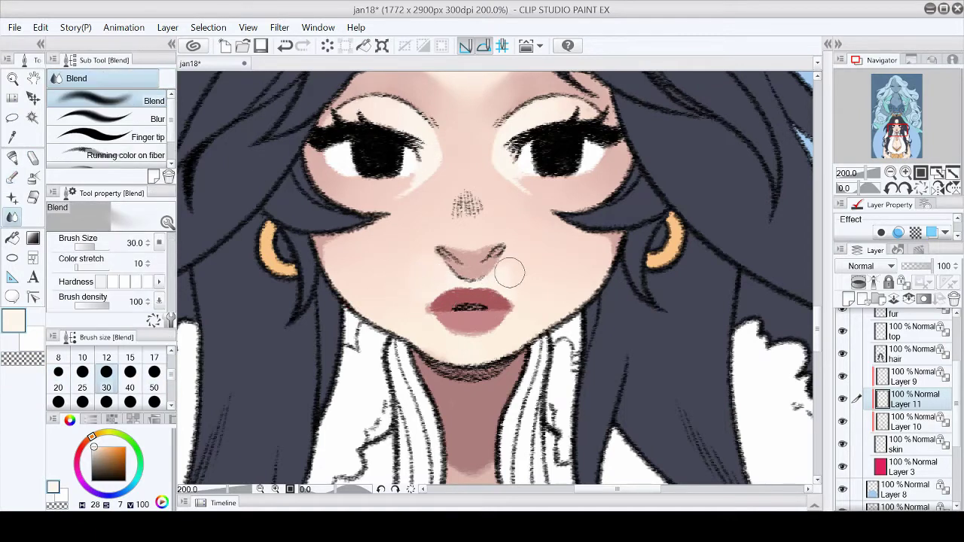
# Add cream size 20 chalk highlights below both eyes and spread them over the upper cheeks with size 25 watercolor
pyautogui.press('p')
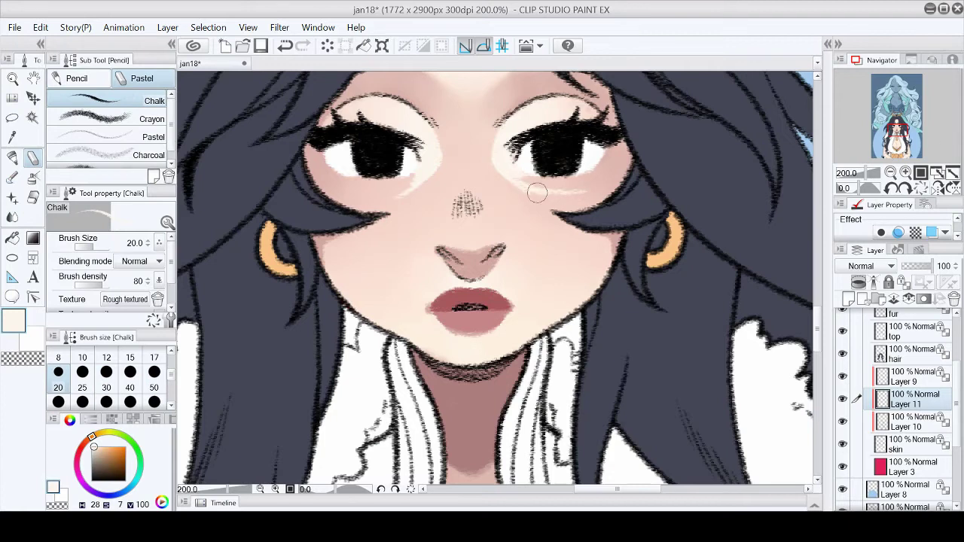
pyautogui.hscroll(-2, 565, 197)
pyautogui.hscroll(2, 629, 201)
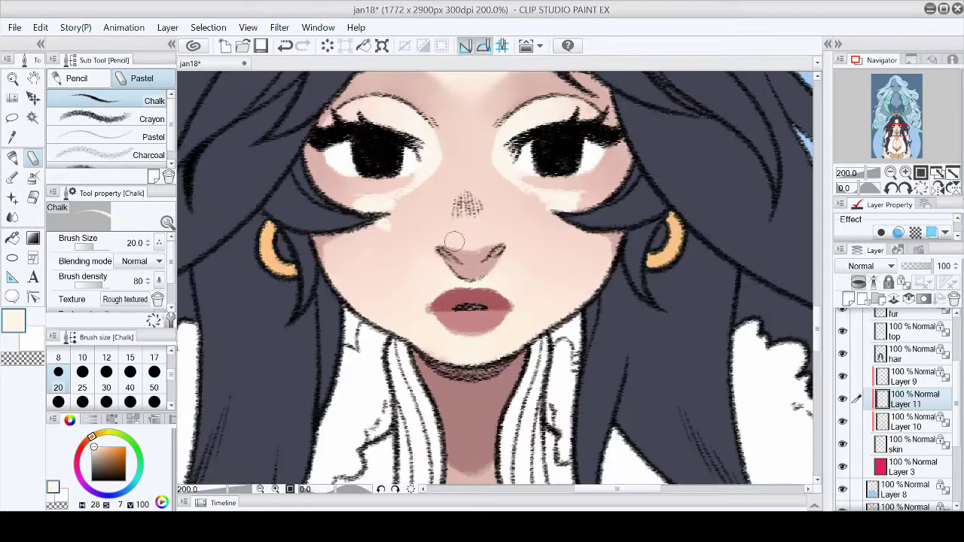
pyautogui.press('b')
pyautogui.moveTo(349, 205); pyautogui.dragTo(407, 247)
pyautogui.moveTo(550, 217); pyautogui.dragTo(558, 240)
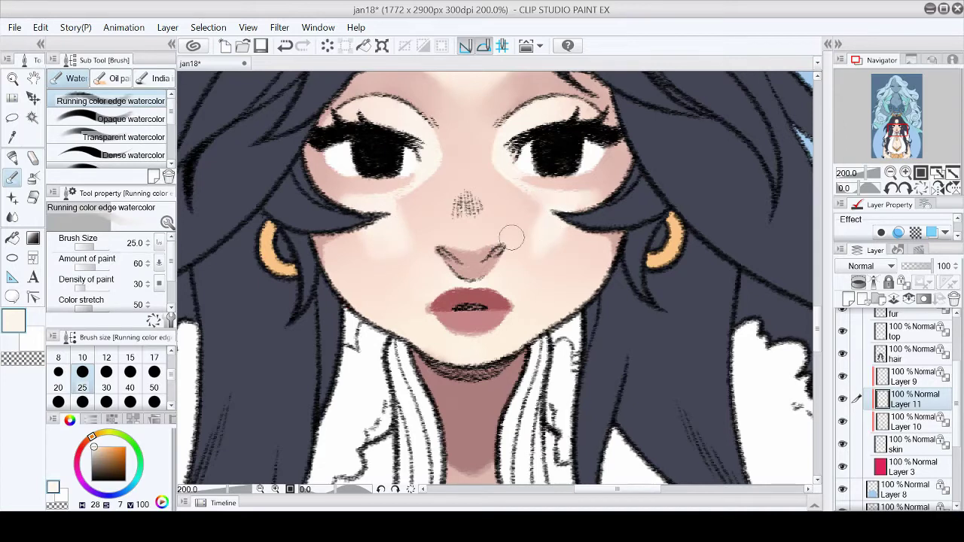
# Smooth the cheek and under-eye highlights with Blend at size 30 and check them against the whole picture
pyautogui.press('[')
pyautogui.press('[')
pyautogui.press('j')
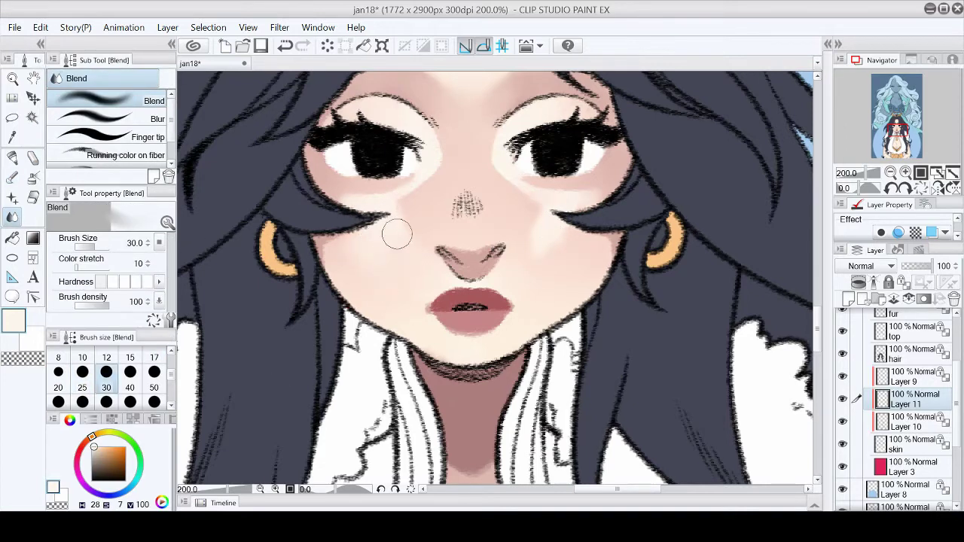
pyautogui.moveTo(532, 248)
pyautogui.mouseDown()
pyautogui.moveTo(566, 237)
pyautogui.moveTo(538, 219)
pyautogui.mouseUp()
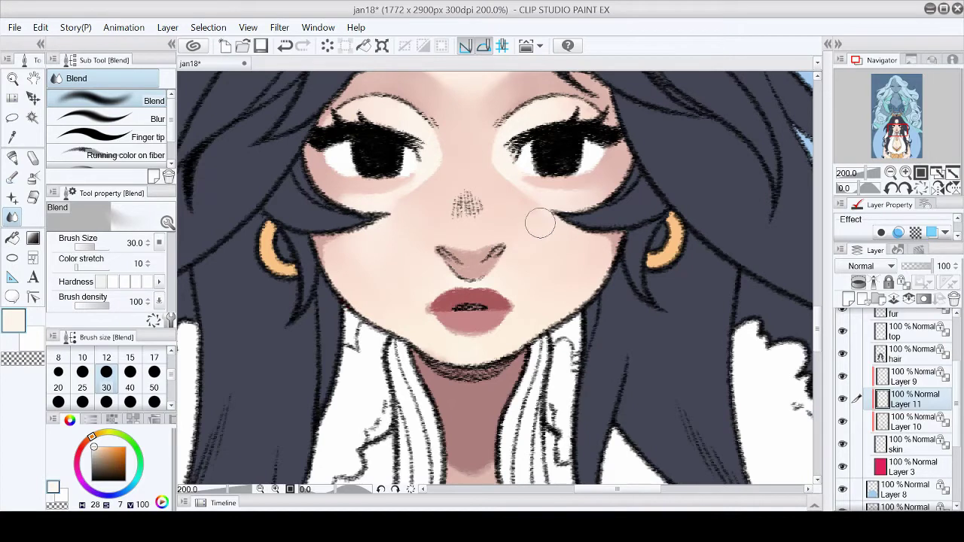
pyautogui.moveTo(382, 214)
pyautogui.mouseDown()
pyautogui.moveTo(341, 202)
pyautogui.moveTo(354, 212)
pyautogui.mouseUp()
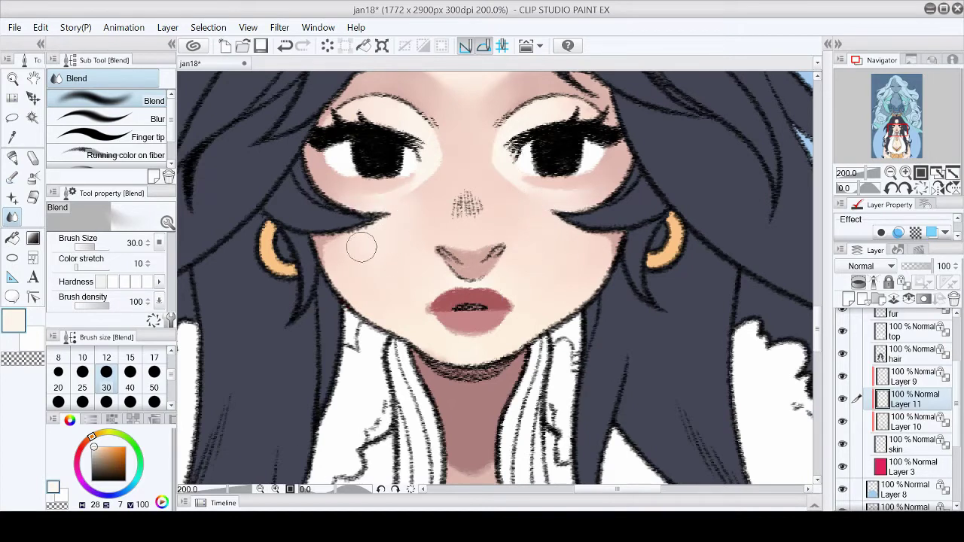
pyautogui.click(951, 174)
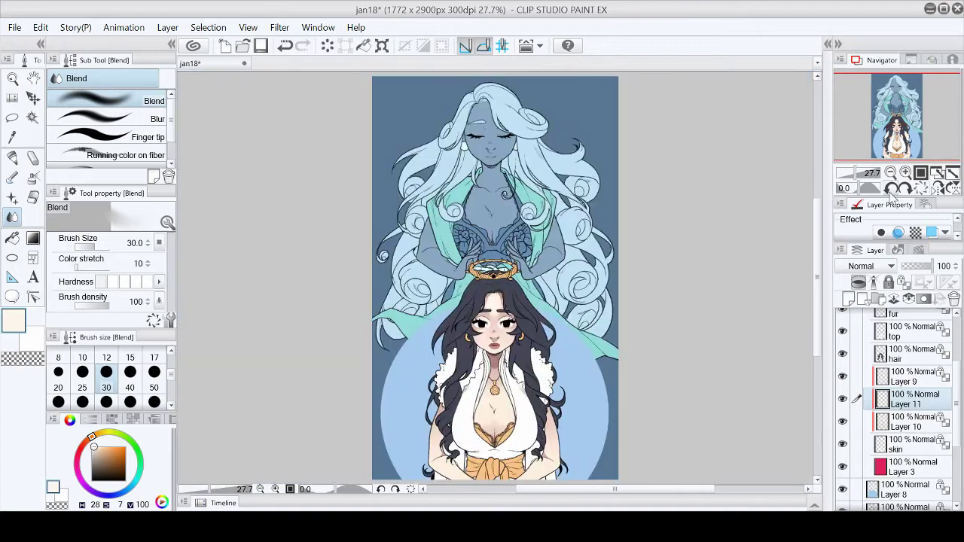
# Add a round cream highlight to the nose tip, soften it with size 17 watercolor, and save the drawing
pyautogui.scroll(8, 493, 316)
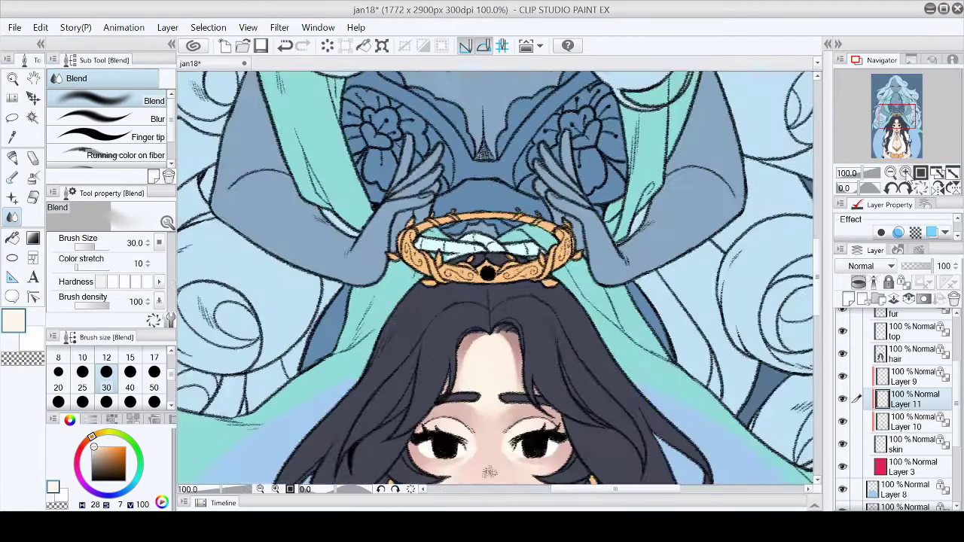
pyautogui.press('p')
pyautogui.press('b')
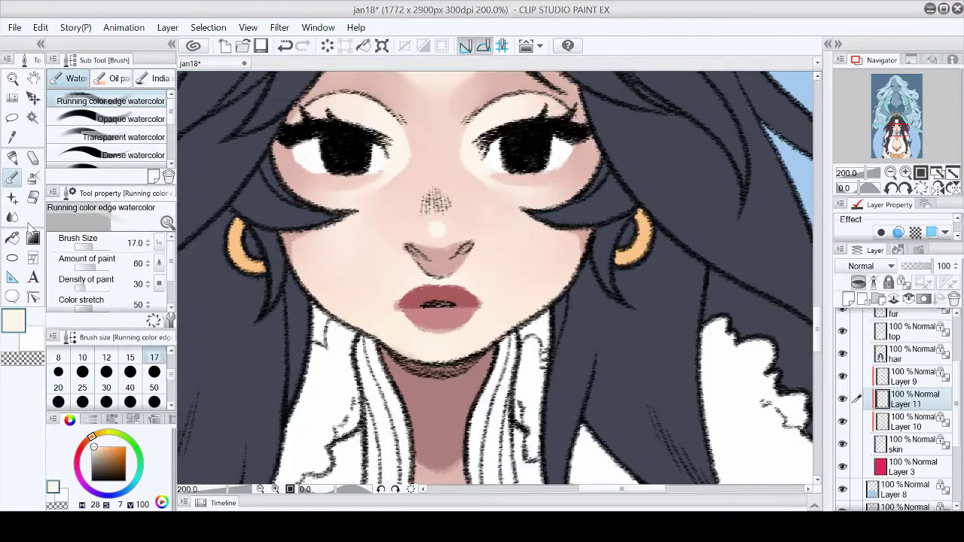
pyautogui.click(261, 45)
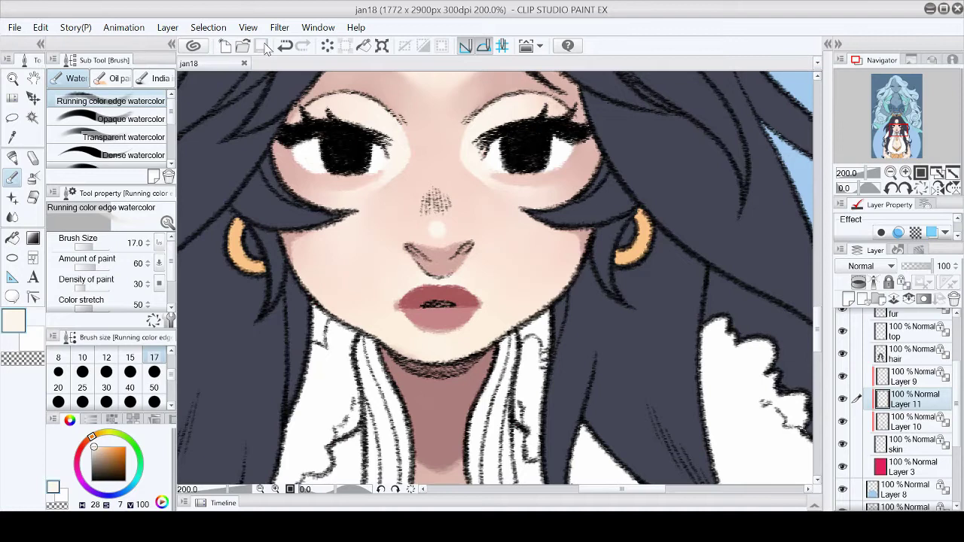
# Refine the highlight edges around both eyes with Blend at size 10 and save the drawing
pyautogui.moveTo(539, 204); pyautogui.dragTo(529, 211)
pyautogui.press('j')
pyautogui.press('[')
pyautogui.press('[')
pyautogui.press('[')
pyautogui.press('[')
pyautogui.press('[')
pyautogui.press('[')
pyautogui.moveTo(491, 175); pyautogui.dragTo(475, 148)
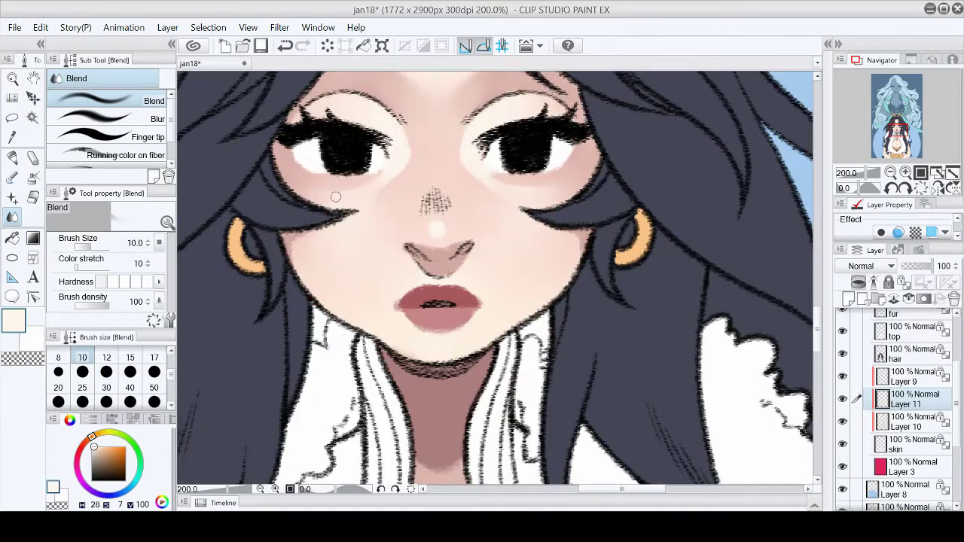
pyautogui.click(938, 173)
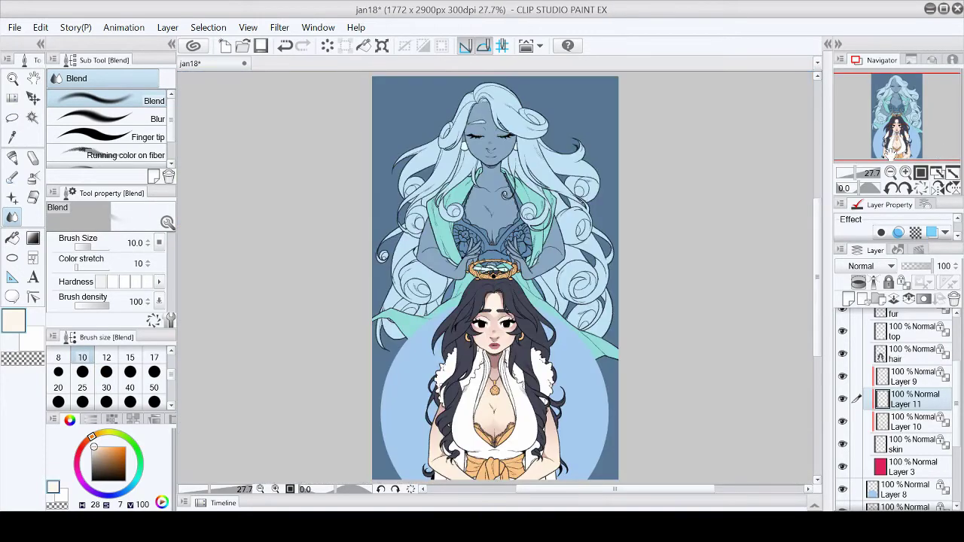
pyautogui.click(890, 172)
pyautogui.click(937, 172)
pyautogui.click(260, 45)
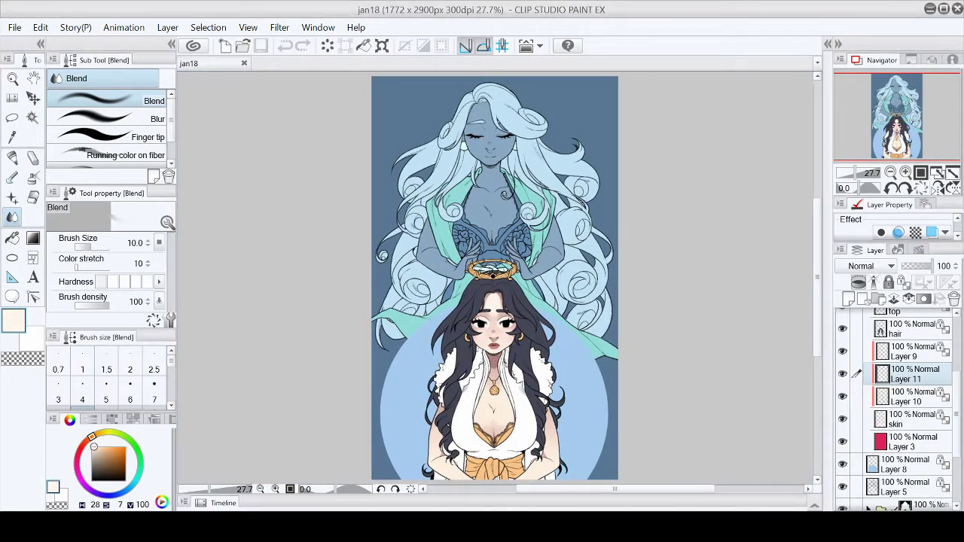
# Toggle the visibility of Layer 11 and Layer 10 to compare the picture with and without highlights and shading
pyautogui.click(843, 374)
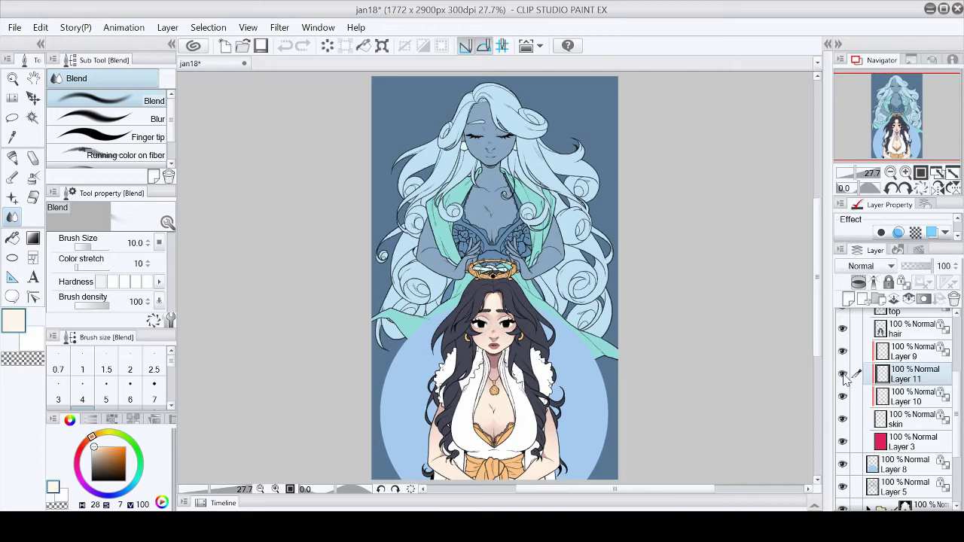
pyautogui.click(842, 397)
pyautogui.click(843, 397)
# Paint cream highlights on both sides of the chest with size 50 chalk and smooth them with Blend at size 70
pyautogui.scroll(5, 497, 335)
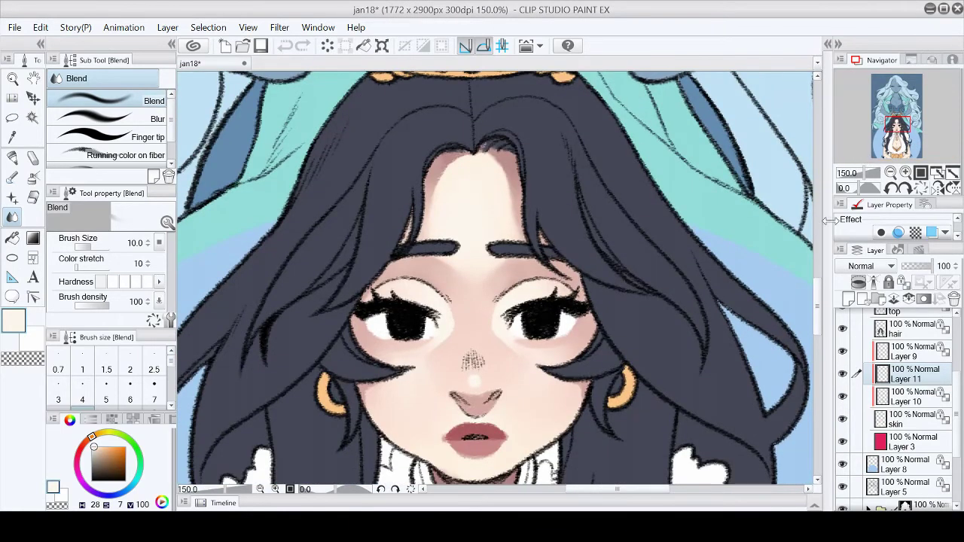
pyautogui.scroll(-10, 497, 278)
pyautogui.press('p')
pyautogui.press(']')
pyautogui.press(']')
pyautogui.press(']')
pyautogui.press(']')
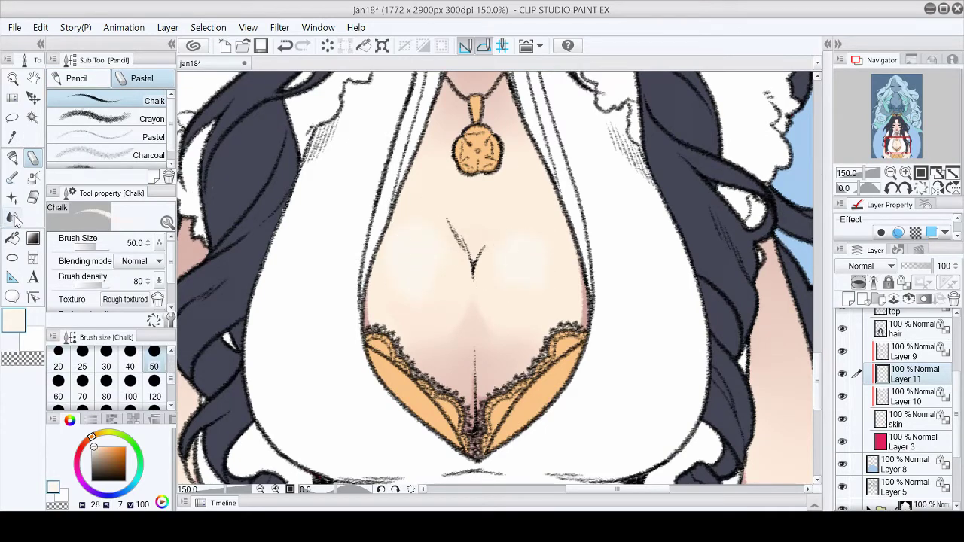
pyautogui.click(13, 218)
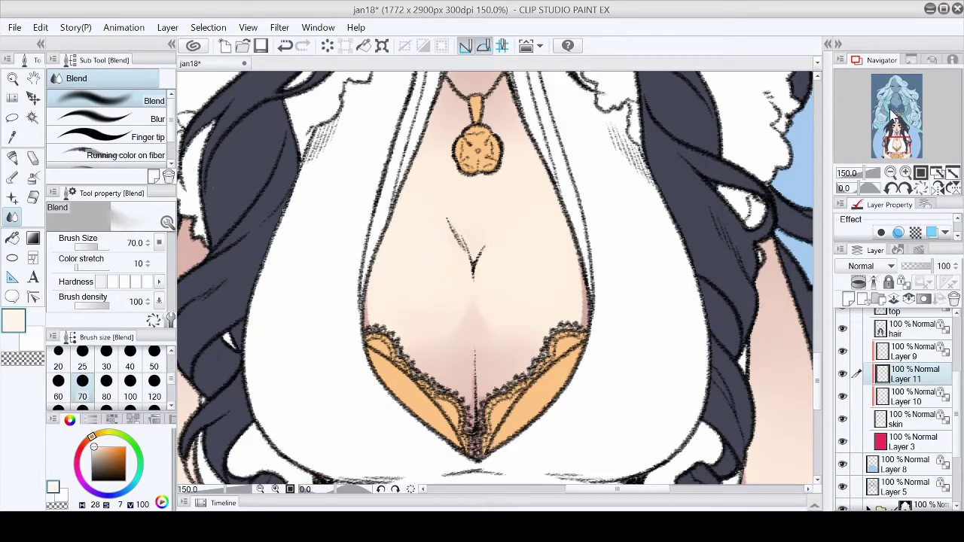
# Soften the chest highlights further with size 70 watercolor and size 70 Blend
pyautogui.hotkey('ctrl', '0')
pyautogui.scroll(3, 893, 114)
pyautogui.click(12, 178)
pyautogui.click(81, 392)
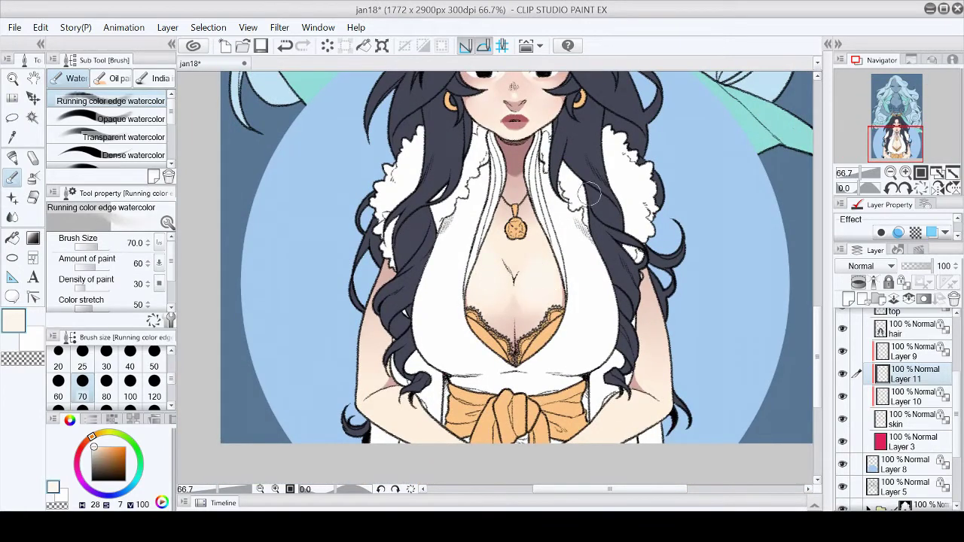
pyautogui.hotkey('ctrl', '+')
pyautogui.press('j')
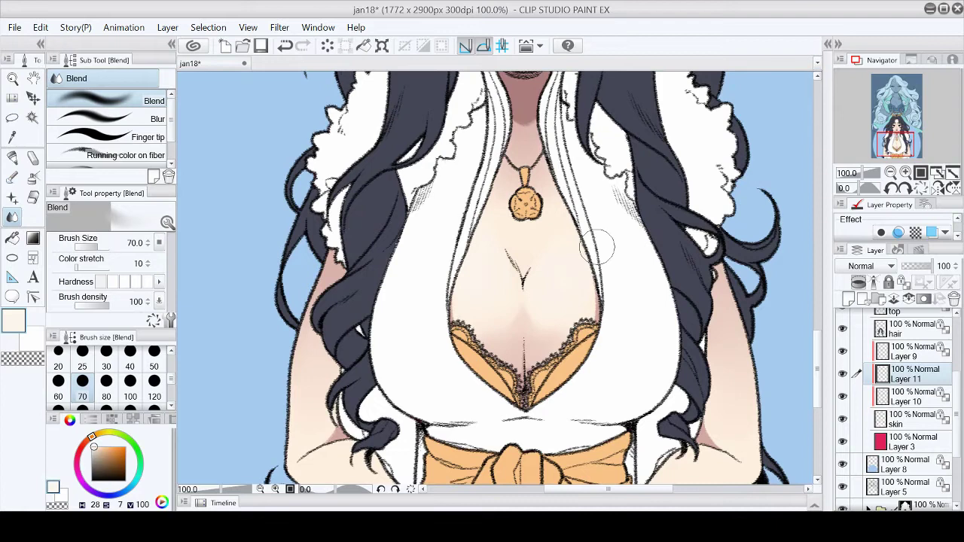
# Add cream size 25 chalk highlights on the chest below the pendant and smooth them with Blend at size 50
pyautogui.hotkey('ctrl', '0')
pyautogui.scroll(3, 892, 114)
pyautogui.moveTo(897, 113); pyautogui.dragTo(896, 143)
pyautogui.click(33, 157)
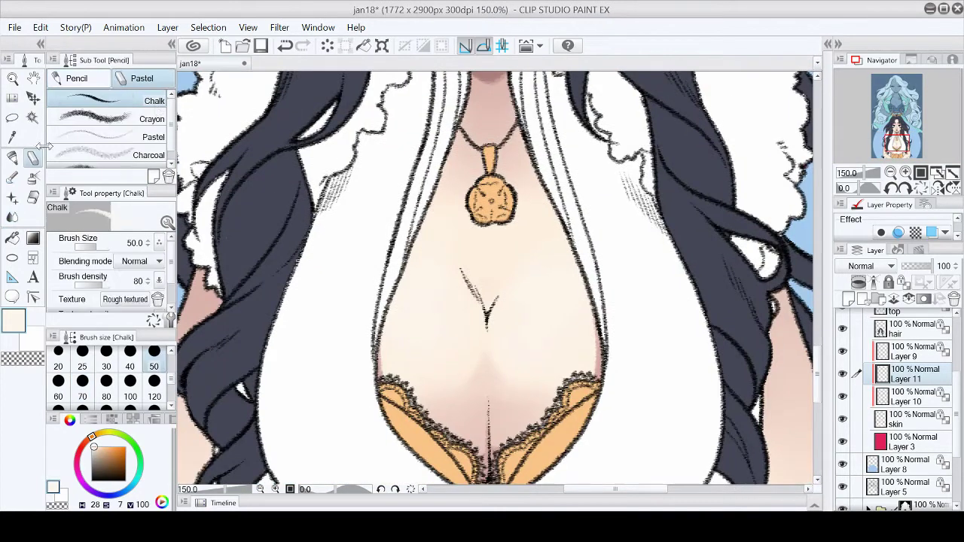
pyautogui.press('[')
pyautogui.press('[')
pyautogui.press('[')
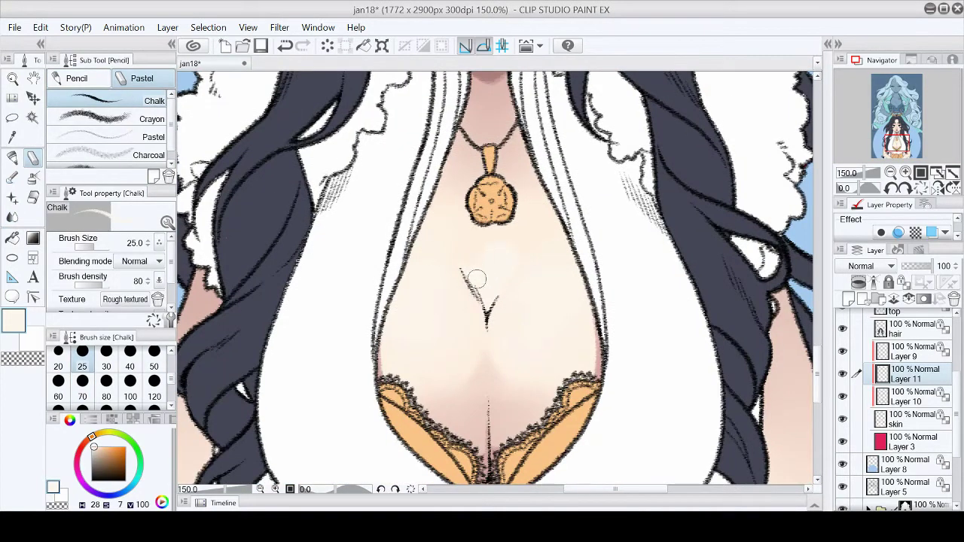
pyautogui.press('j')
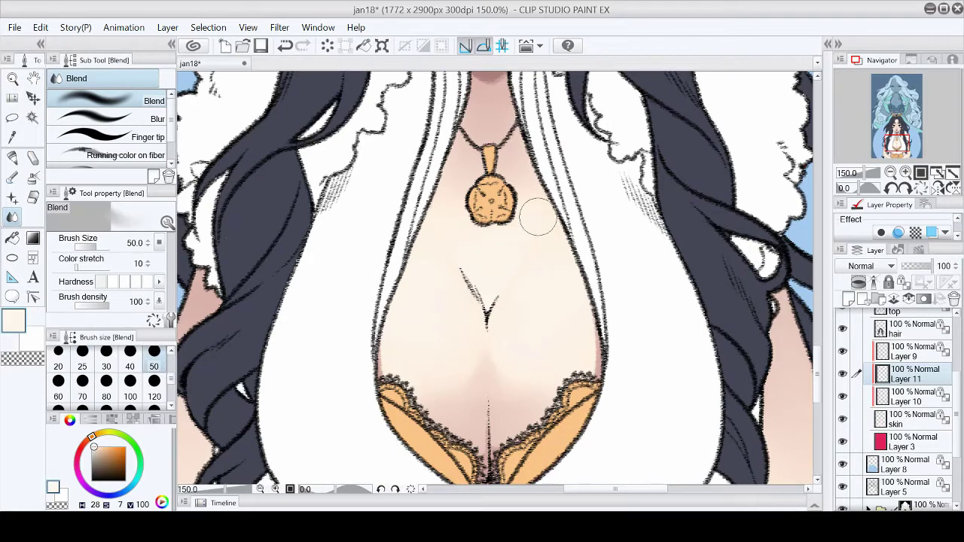
# Add a white highlight between the cleavage lines with size 25 chalk, smoothing it with size 30 Blend and size 70 watercolor
pyautogui.hotkey('ctrl', '0')
pyautogui.scroll(3, 904, 143)
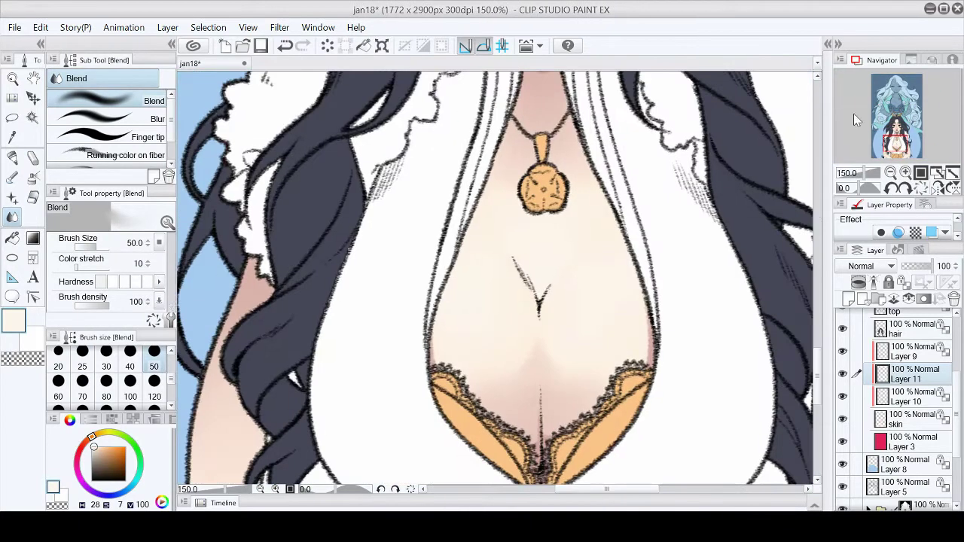
pyautogui.press('p')
pyautogui.press('j')
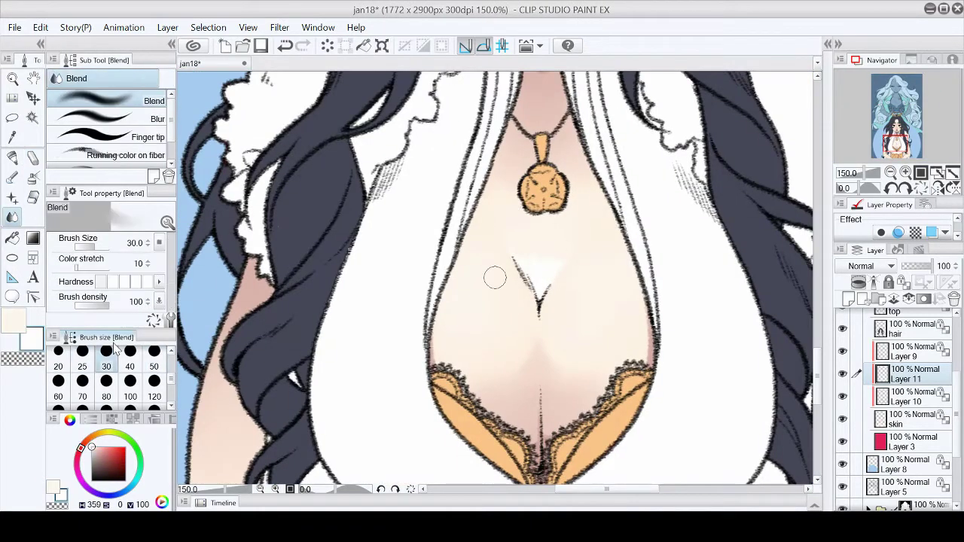
pyautogui.hotkey('ctrl', '0')
pyautogui.scroll(3, 900, 147)
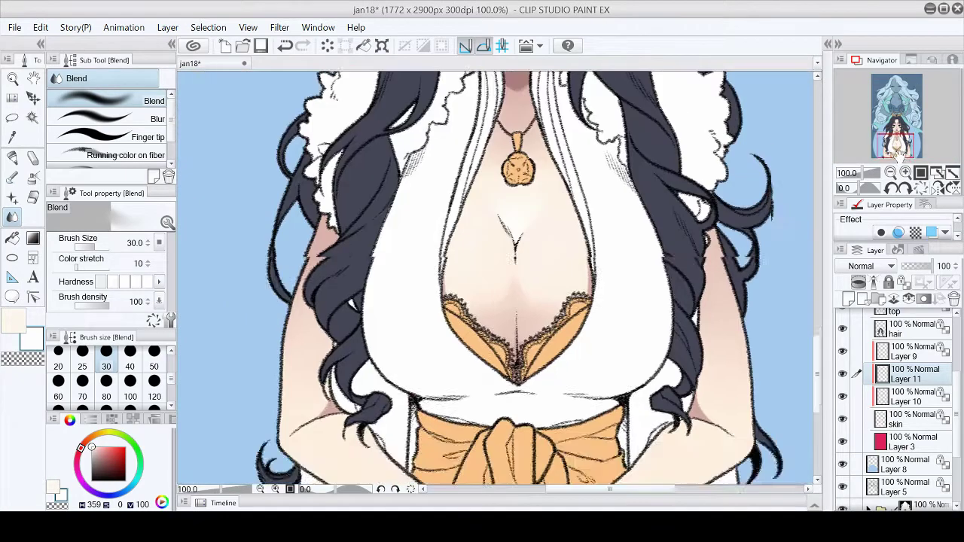
pyautogui.press('b')
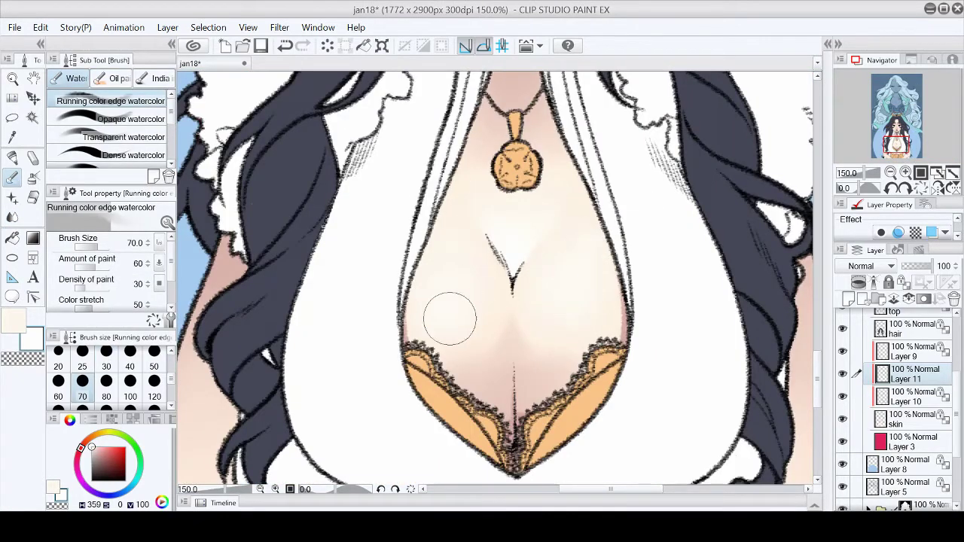
pyautogui.click(936, 173)
pyautogui.scroll(4, 900, 125)
# Brighten the inner eye corners and upper eyelids with white size 25 chalk and soften them with size 25 watercolor
pyautogui.press('p')
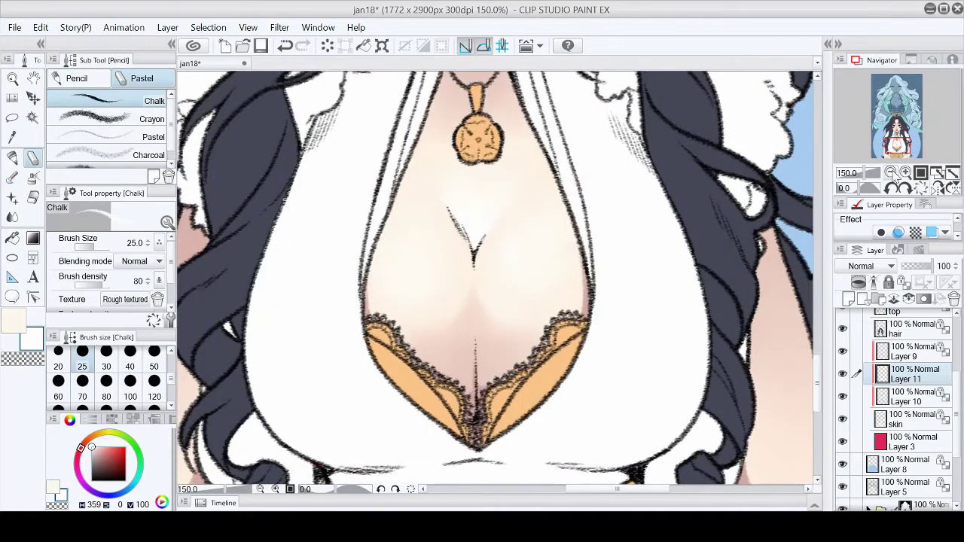
pyautogui.scroll(10, 473, 290)
pyautogui.scroll(-2, 469, 451)
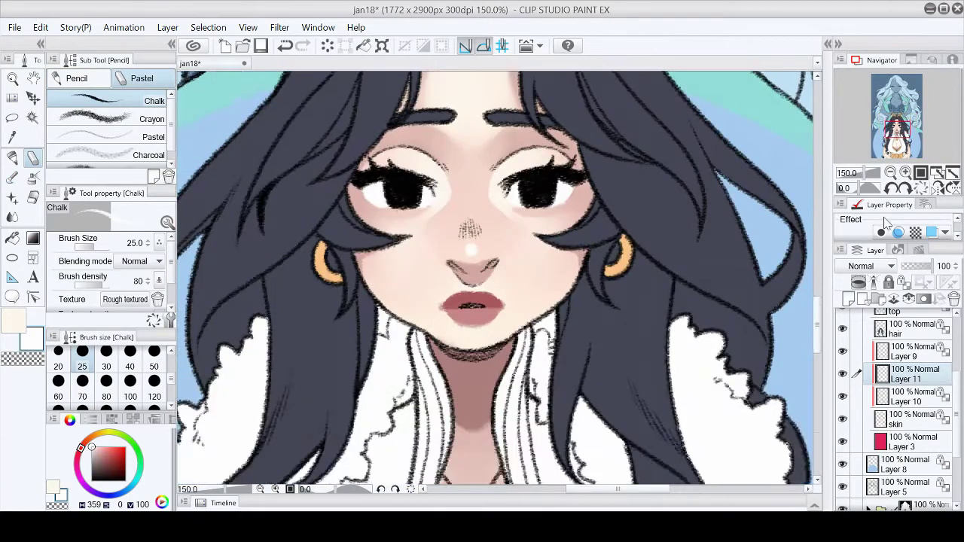
pyautogui.scroll(1, 437, 302)
pyautogui.scroll(2, 819, 320)
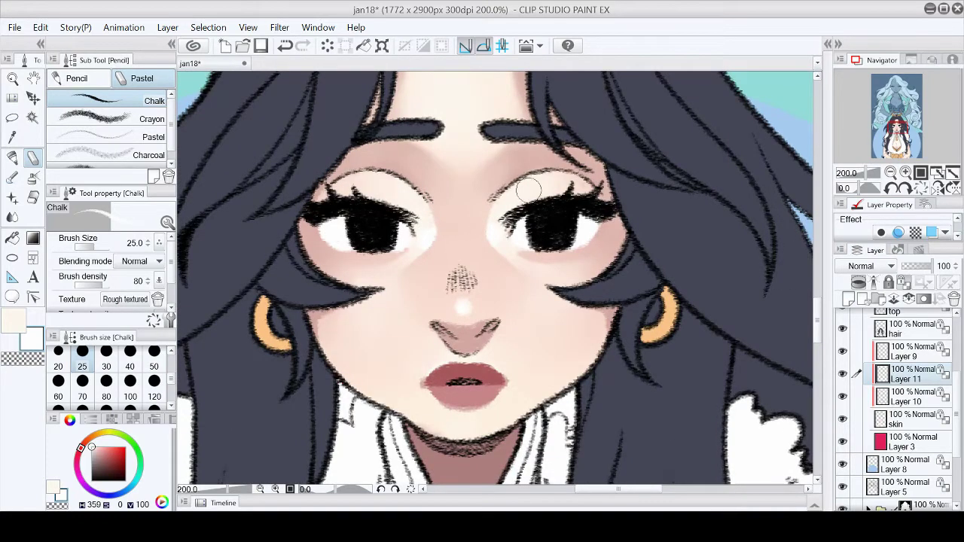
pyautogui.press('b')
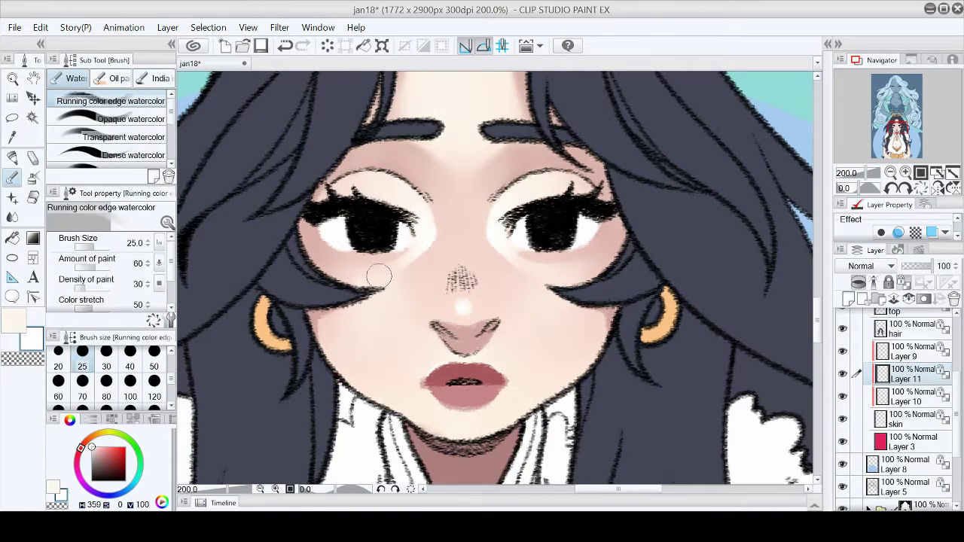
pyautogui.hotkey('ctrl', '0')
pyautogui.scroll(5, 798, 230)
pyautogui.scroll(1, 798, 230)
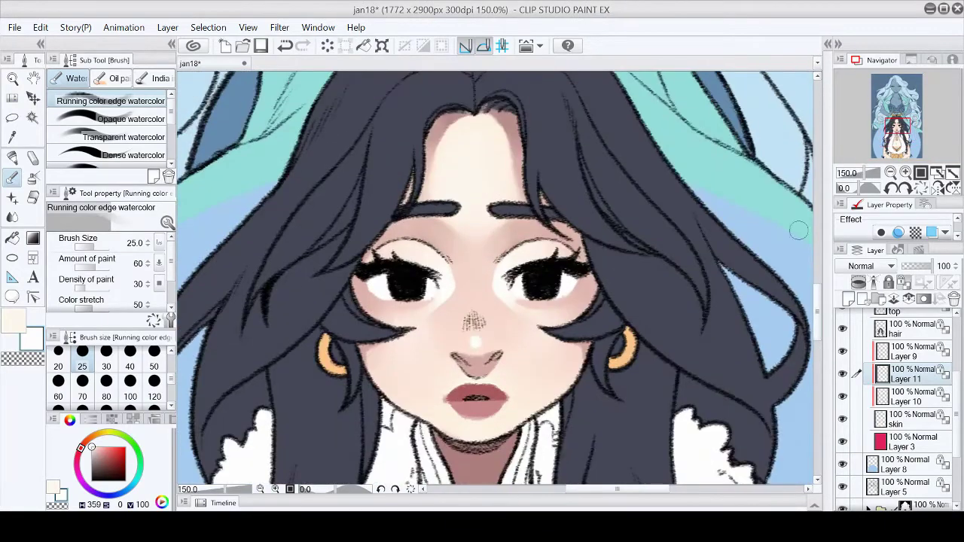
# Soften the forehead highlight with size 50 watercolor and size 50 Blend, and save the file
pyautogui.press(']')
pyautogui.press(']')
pyautogui.press(']')
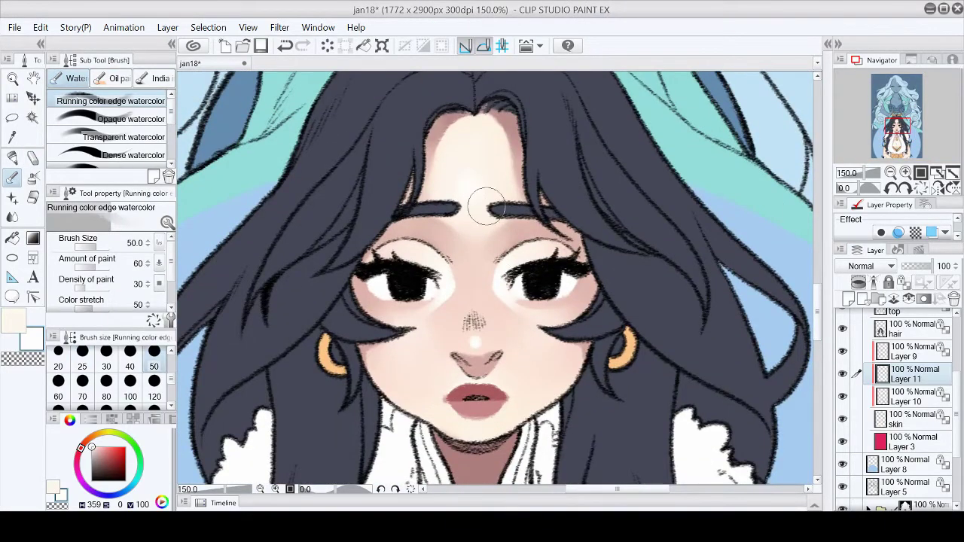
pyautogui.click(12, 217)
pyautogui.click(952, 172)
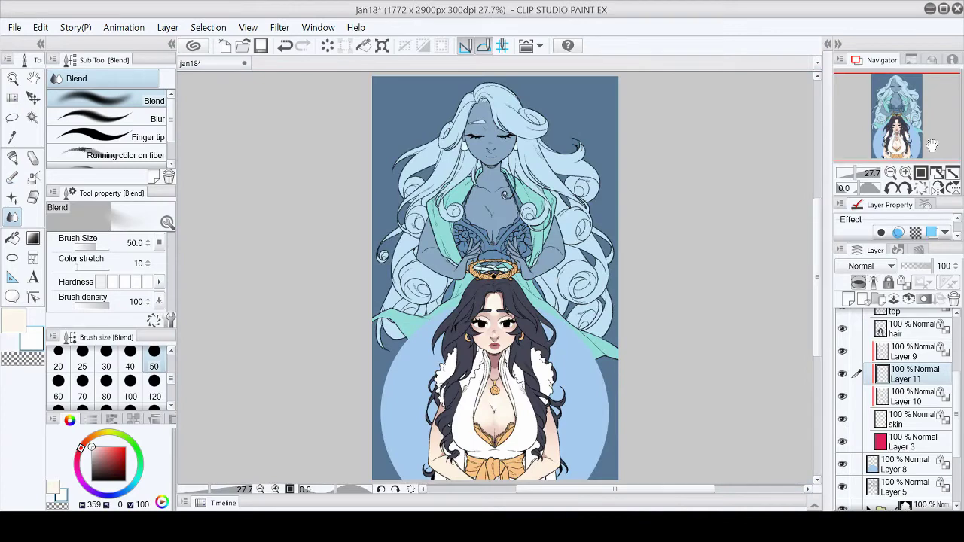
pyautogui.click(263, 44)
# On Layer 10, sample a soft pink from the lips and refine the lip shading with watercolor, smoothing it with Blend at size 50
pyautogui.click(906, 172)
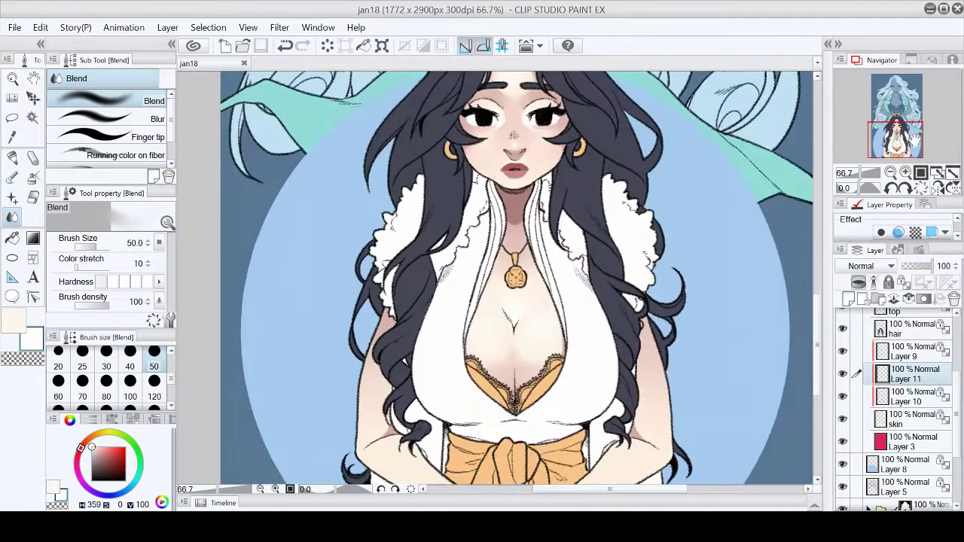
pyautogui.click(904, 395)
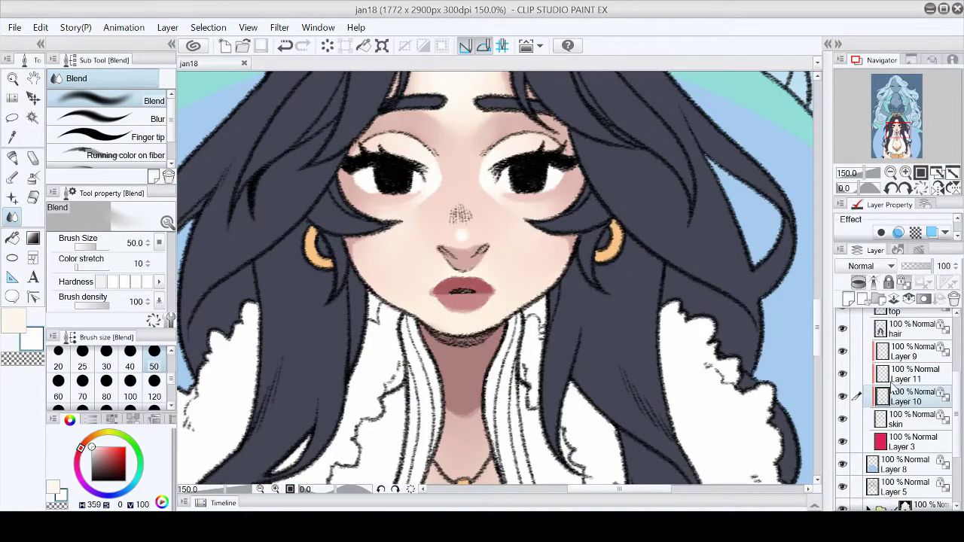
pyautogui.moveTo(406, 243); pyautogui.dragTo(430, 322)
pyautogui.keyDown('alt'); pyautogui.click(430, 322); pyautogui.keyUp('alt')
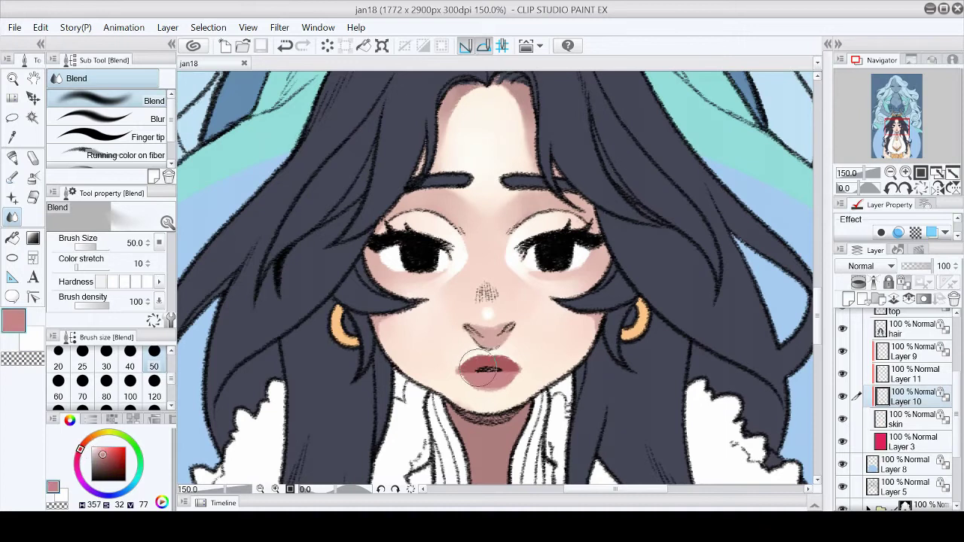
pyautogui.press('b')
pyautogui.press(']')
pyautogui.press(']')
pyautogui.moveTo(463, 280)
pyautogui.mouseDown()
pyautogui.moveTo(500, 275)
pyautogui.moveTo(474, 290)
pyautogui.moveTo(478, 276)
pyautogui.moveTo(485, 290)
pyautogui.moveTo(473, 281)
pyautogui.moveTo(465, 290)
pyautogui.moveTo(527, 309)
pyautogui.moveTo(449, 299)
pyautogui.moveTo(521, 306)
pyautogui.mouseUp()
pyautogui.press('j')
pyautogui.hotkey('ctrl', '0')
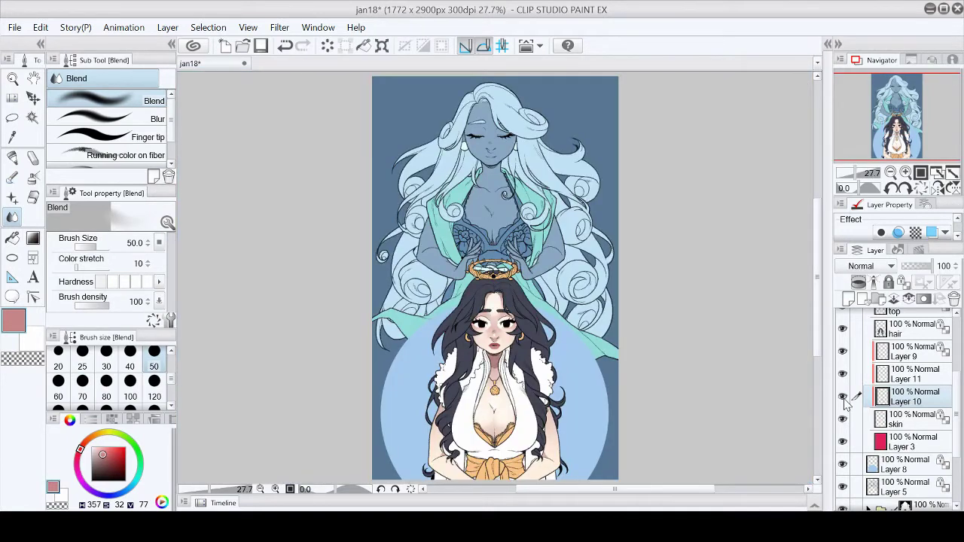
# Deepen the shadow under the nose on Layer 10 with size 25 chalk in a dusty rose
pyautogui.scroll(4, 489, 316)
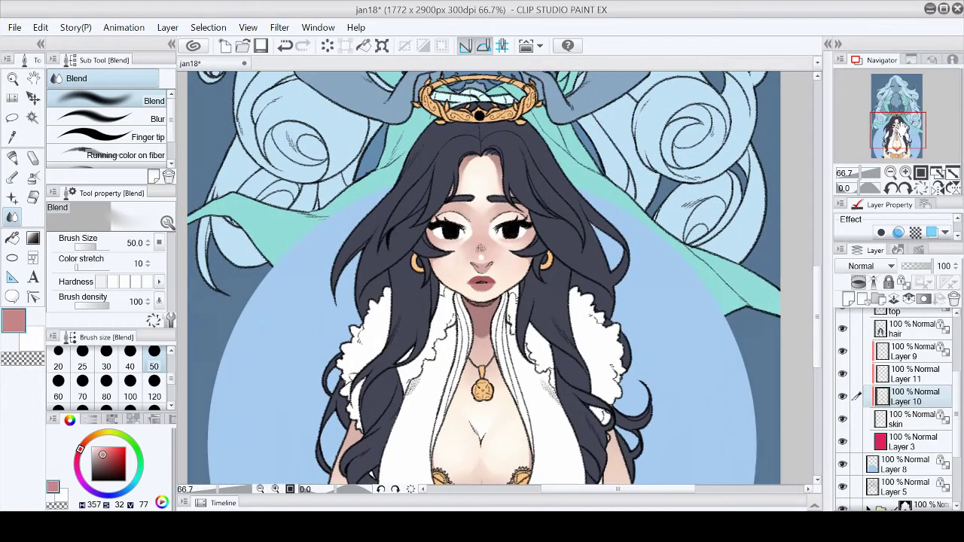
pyautogui.scroll(5, 440, 360)
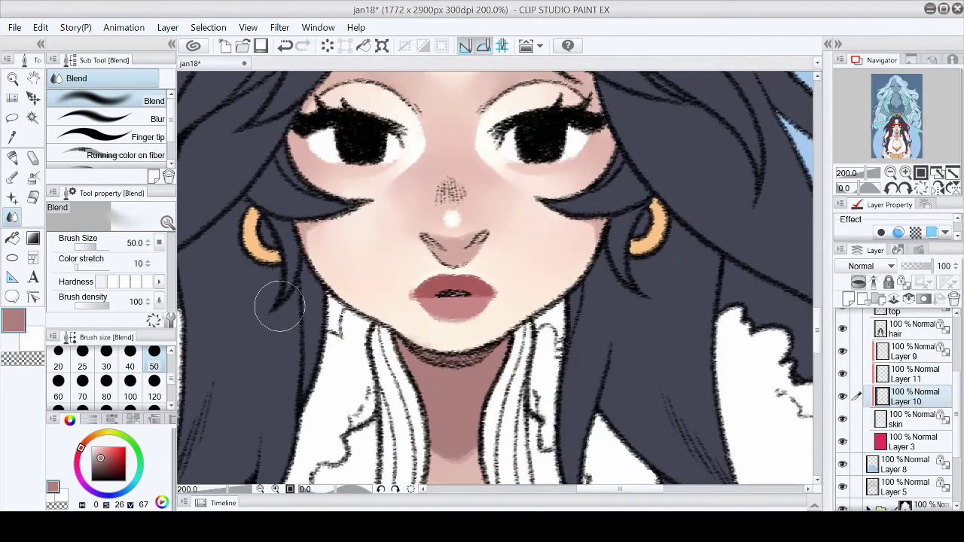
pyautogui.press('p')
pyautogui.moveTo(419, 235)
pyautogui.mouseDown()
pyautogui.moveTo(459, 268)
pyautogui.moveTo(464, 260)
pyautogui.mouseUp()
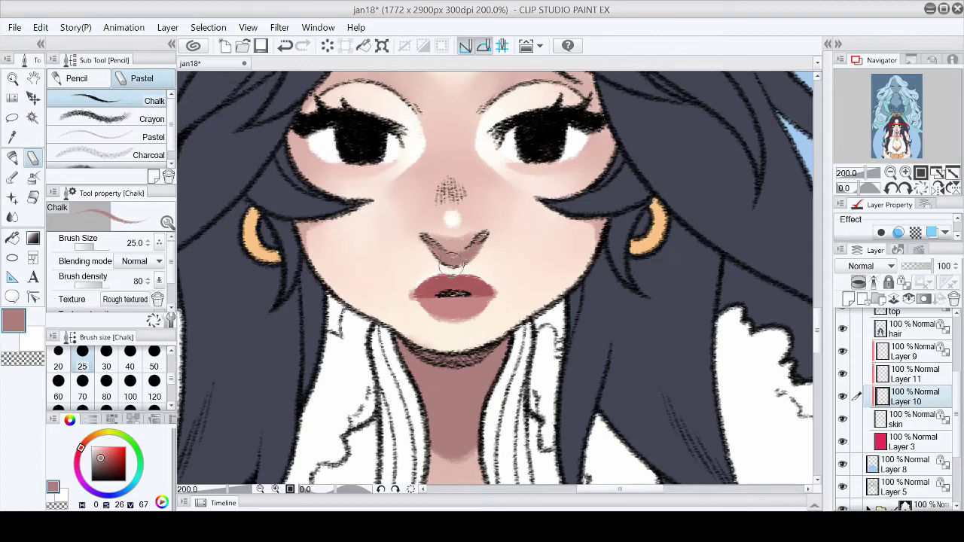
pyautogui.hotkey('ctrl', '0')
pyautogui.scroll(4, 904, 120)
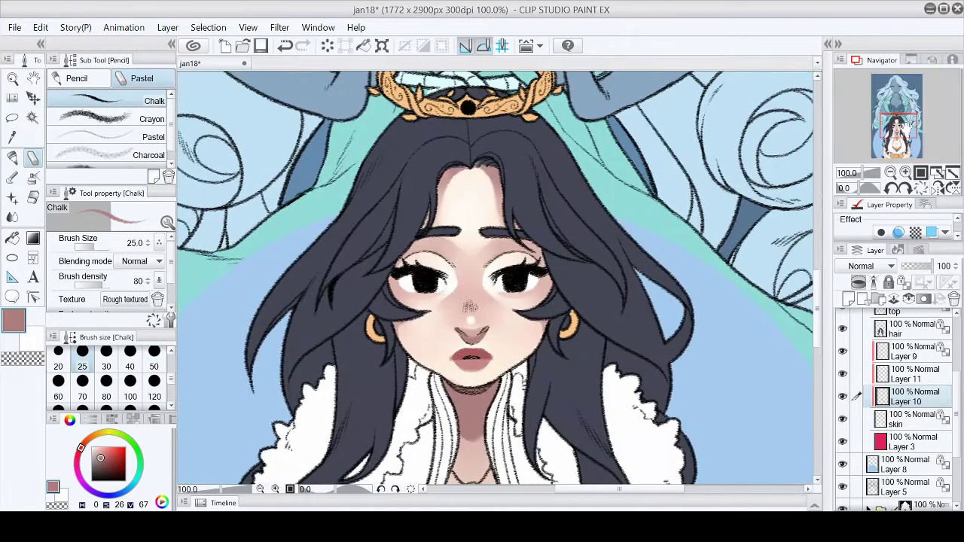
pyautogui.scroll(1, 907, 151)
pyautogui.scroll(1, 483, 285)
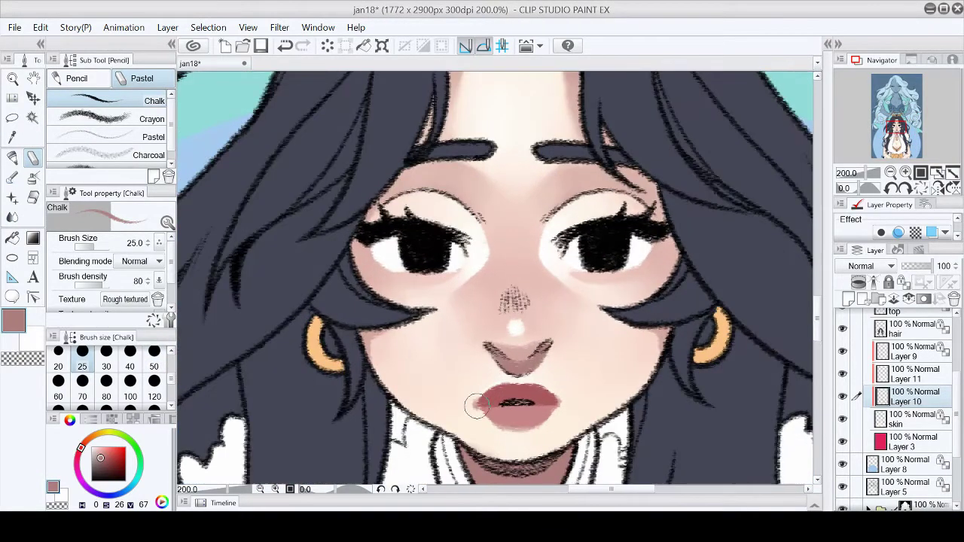
pyautogui.hotkey('ctrl', '0')
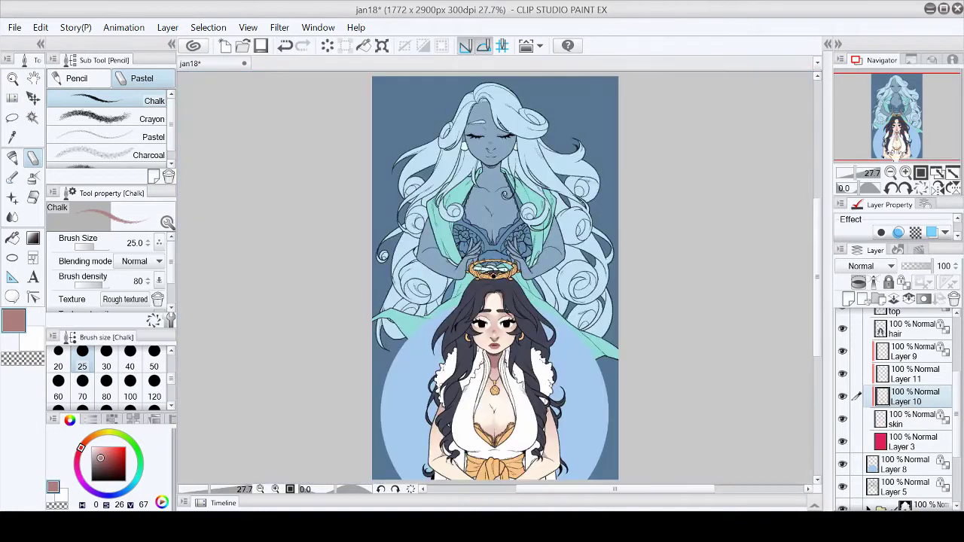
# Darken the cleavage shadow between the orange bra cups with size 25 chalk on Layer 10
pyautogui.scroll(5, 478, 450)
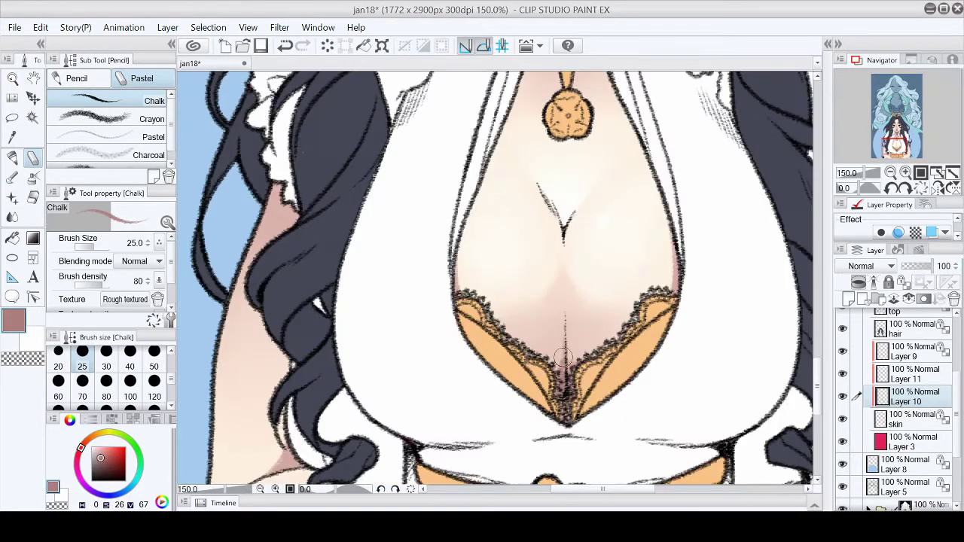
pyautogui.keyDown('alt'); pyautogui.click(679, 277); pyautogui.keyUp('alt')
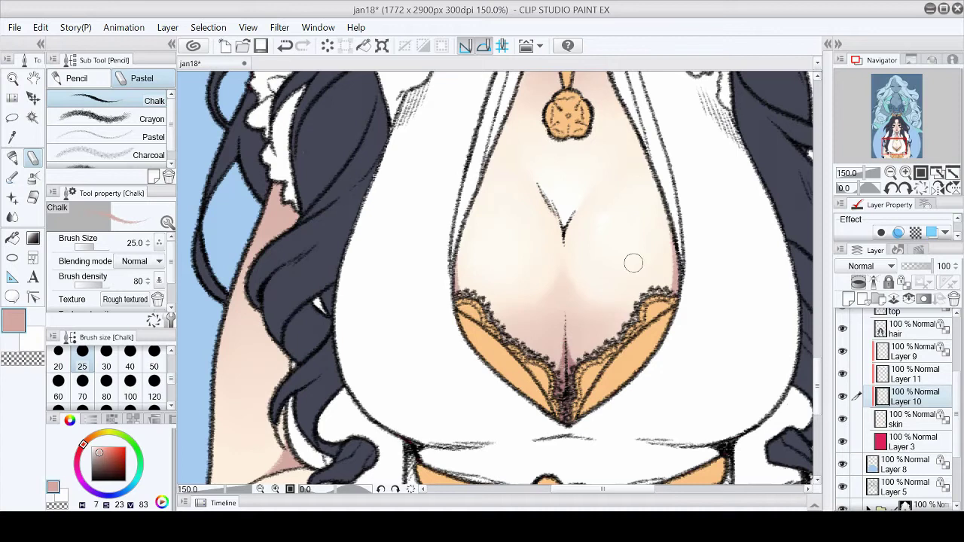
pyautogui.hotkey('ctrl', '0')
pyautogui.scroll(3, 502, 168)
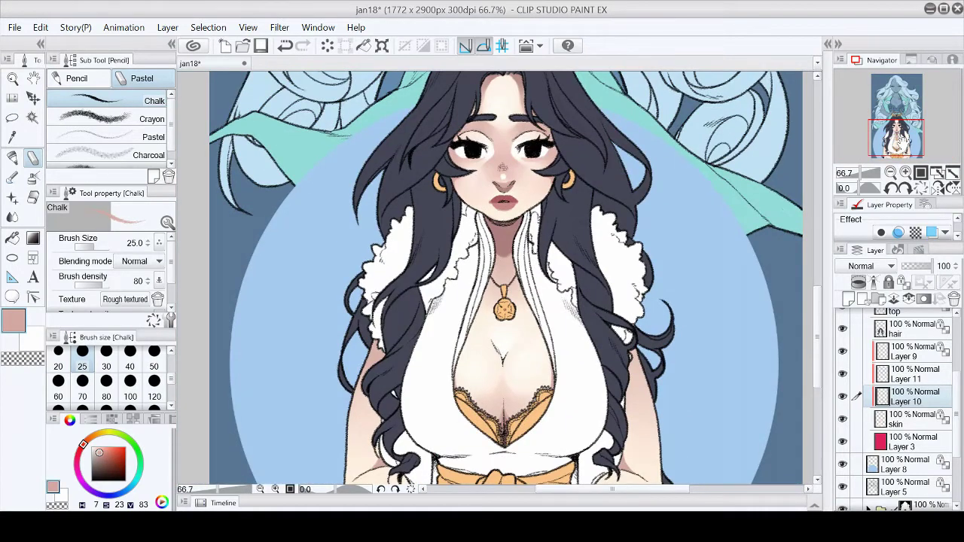
pyautogui.scroll(1, 502, 168)
pyautogui.moveTo(802, 469); pyautogui.dragTo(802, 341)
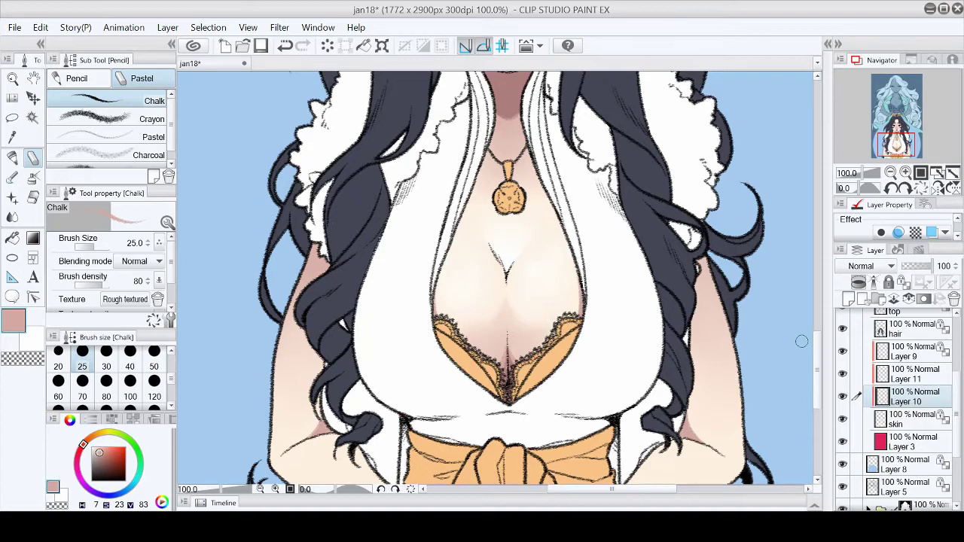
pyautogui.click(938, 174)
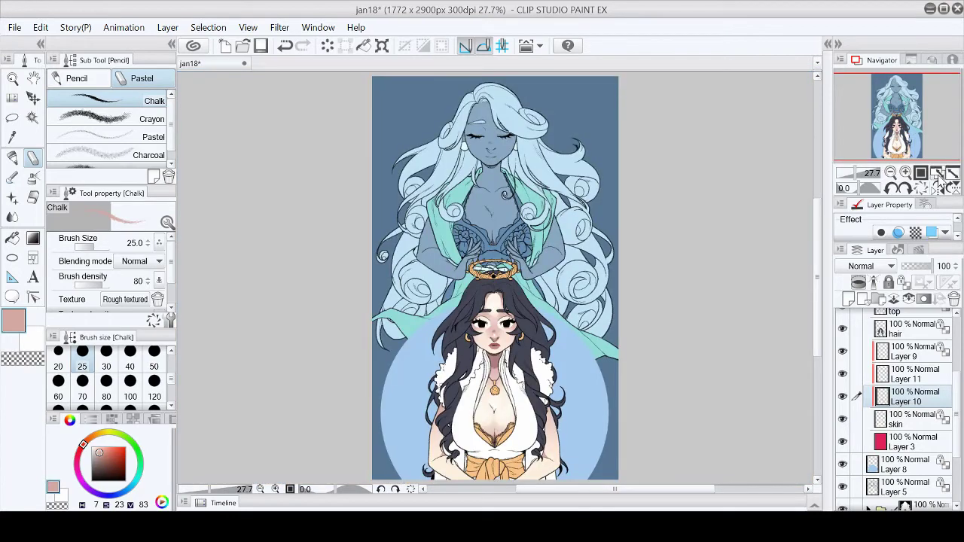
# On Layer 11, add cream-white size 25 chalk highlights along the jaw and chin, softening them with size 30 watercolor
pyautogui.click(913, 375)
pyautogui.scroll(8, 487, 341)
pyautogui.press('x')
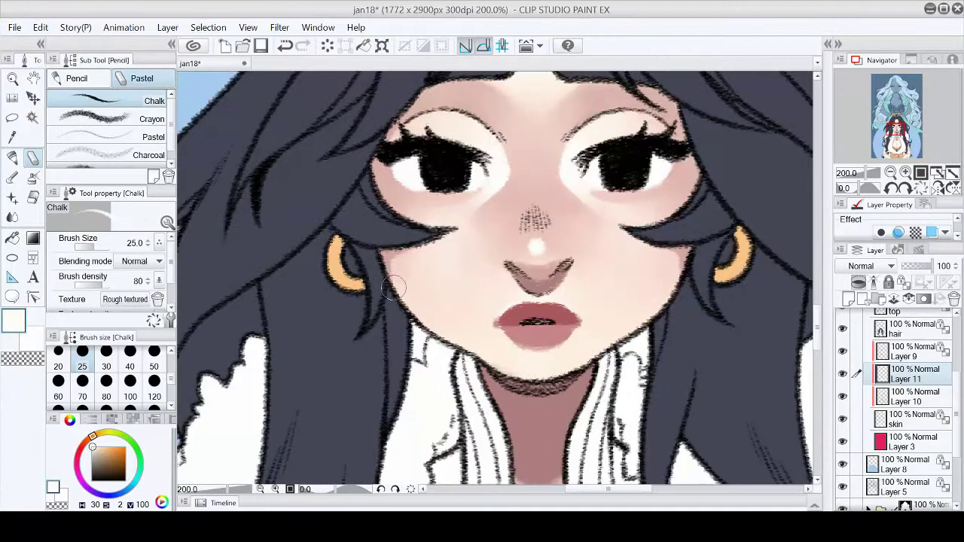
pyautogui.moveTo(396, 292); pyautogui.dragTo(440, 334)
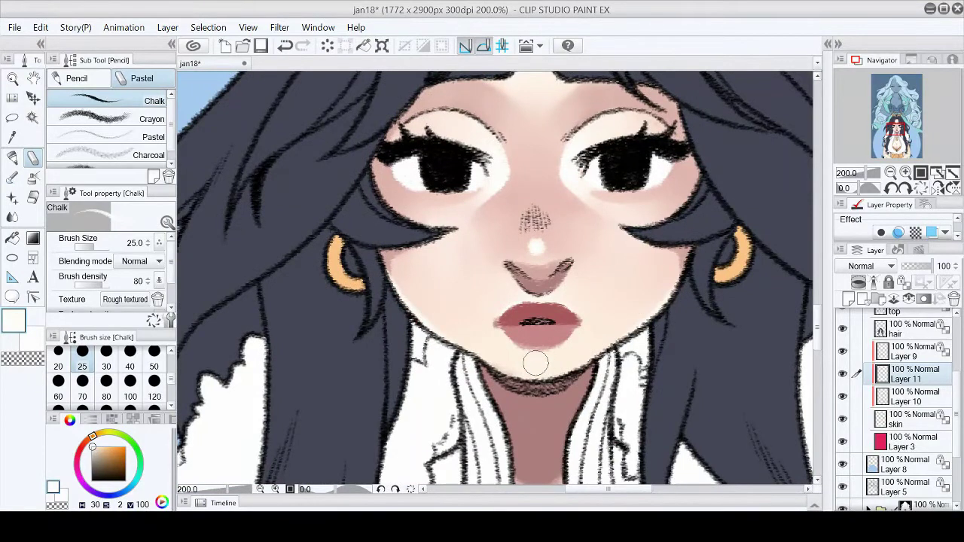
pyautogui.press('b')
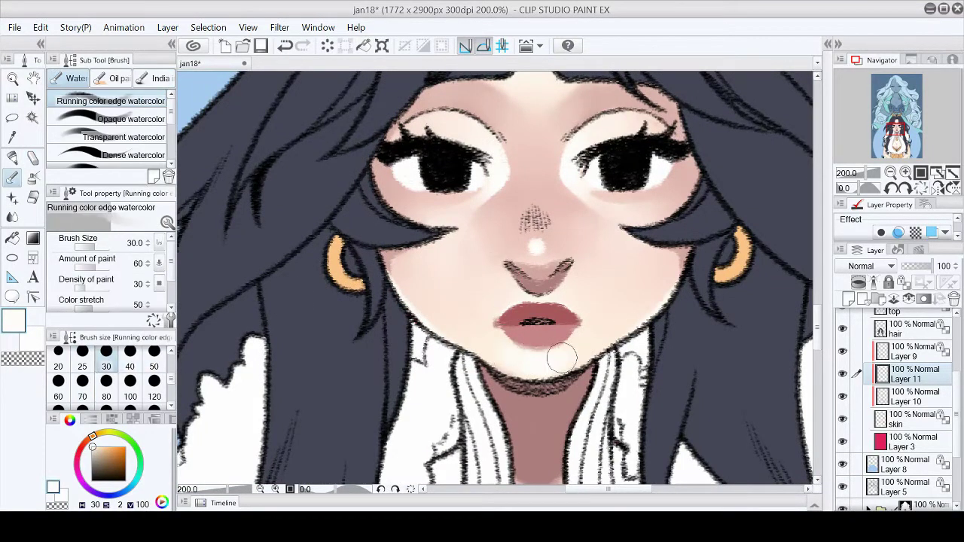
pyautogui.press('p')
pyautogui.click(952, 173)
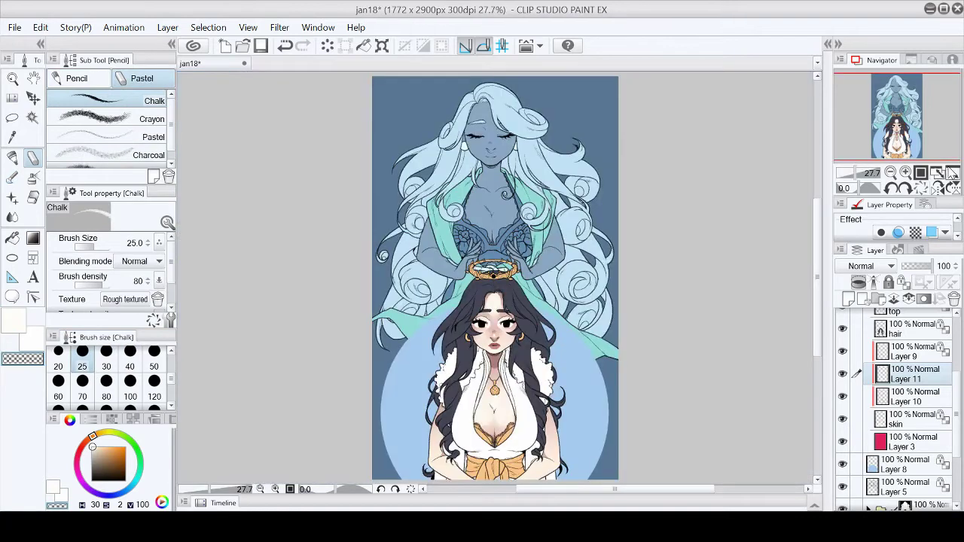
# On Layer 9, shade the whites of both eyes below the upper lashes with dusty pink size 25 chalk
pyautogui.scroll(5, 494, 332)
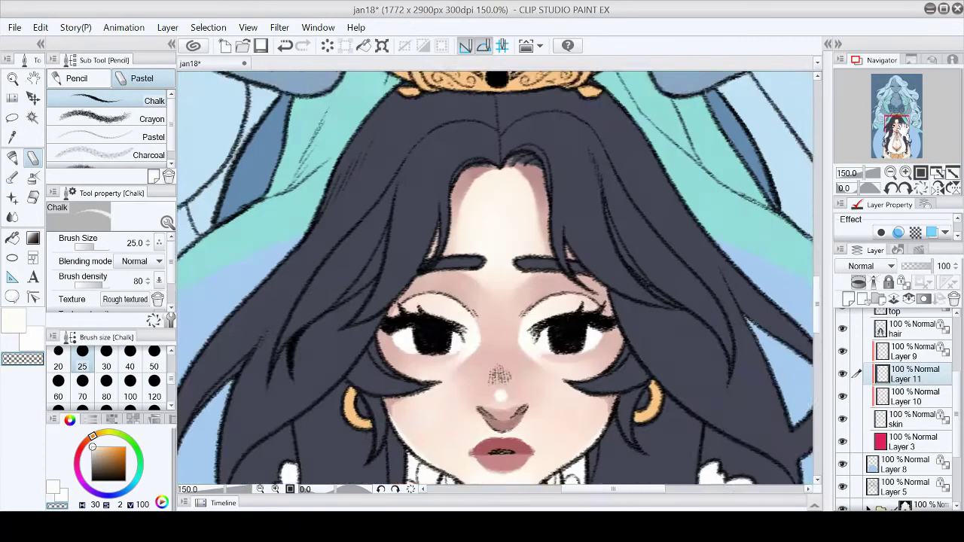
pyautogui.click(915, 351)
pyautogui.keyDown('alt'); pyautogui.click(406, 226); pyautogui.keyUp('alt')
pyautogui.moveTo(384, 188)
pyautogui.mouseDown()
pyautogui.moveTo(418, 169)
pyautogui.moveTo(485, 185)
pyautogui.mouseUp()
pyautogui.moveTo(576, 181); pyautogui.dragTo(649, 177)
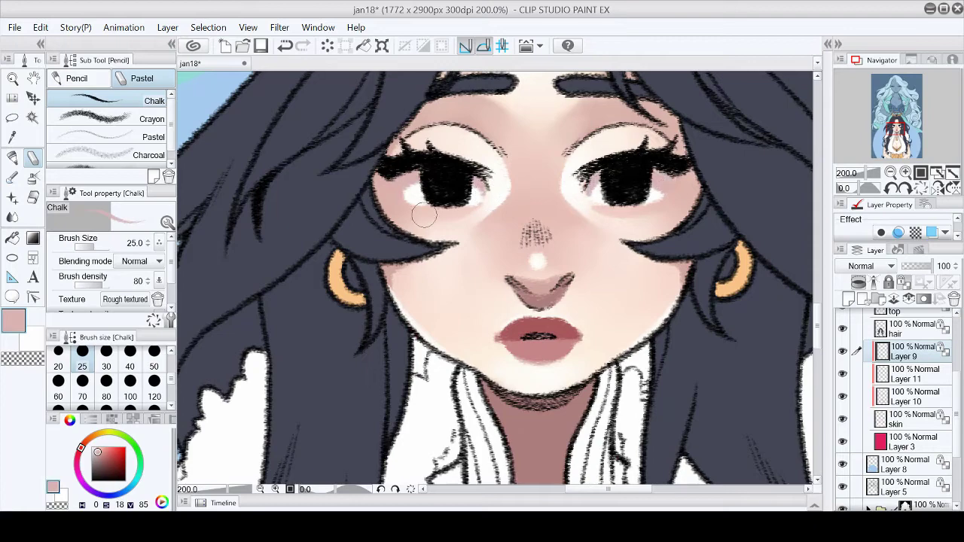
# Add cream and white highlights to the lower lip on Layer 9 with size 25 chalk
pyautogui.click(951, 172)
pyautogui.click(906, 173)
pyautogui.click(905, 173)
pyautogui.click(906, 172)
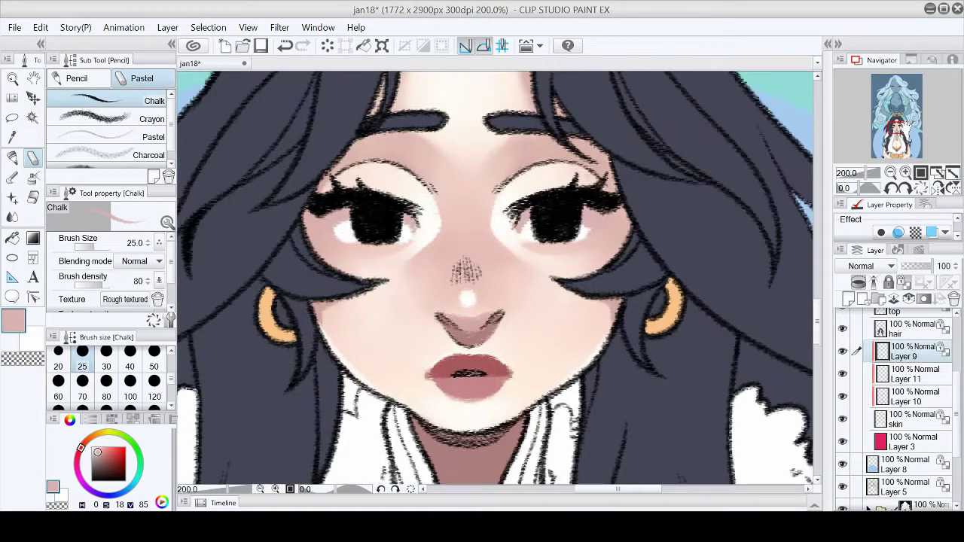
pyautogui.click(905, 172)
pyautogui.click(891, 172)
pyautogui.keyDown('alt'); pyautogui.click(516, 286); pyautogui.keyUp('alt')
pyautogui.moveTo(483, 290); pyautogui.dragTo(455, 292)
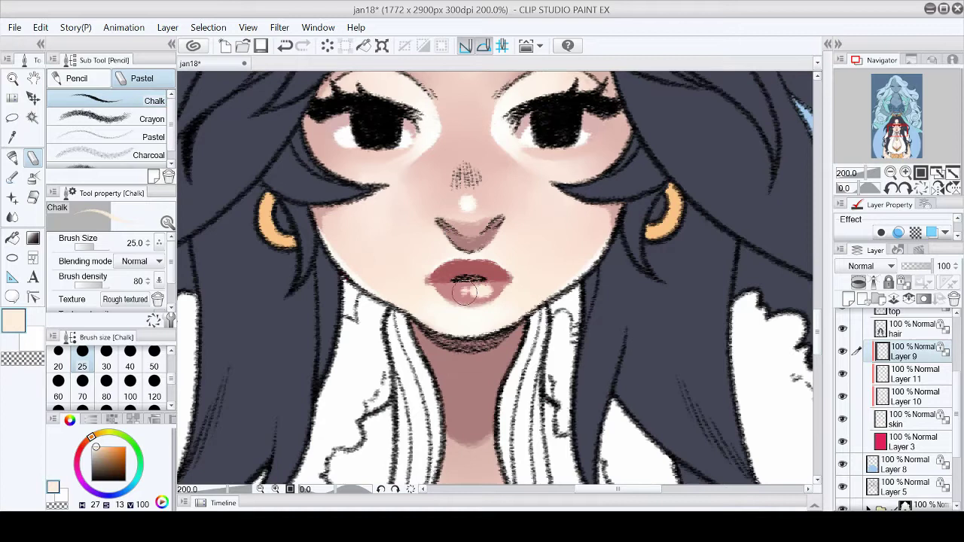
pyautogui.press('.')
pyautogui.press(',')
pyautogui.press('x')
pyautogui.click(489, 290)
# Make the line-art Layer 4 active and save the file
pyautogui.click(952, 173)
pyautogui.scroll(5, 942, 158)
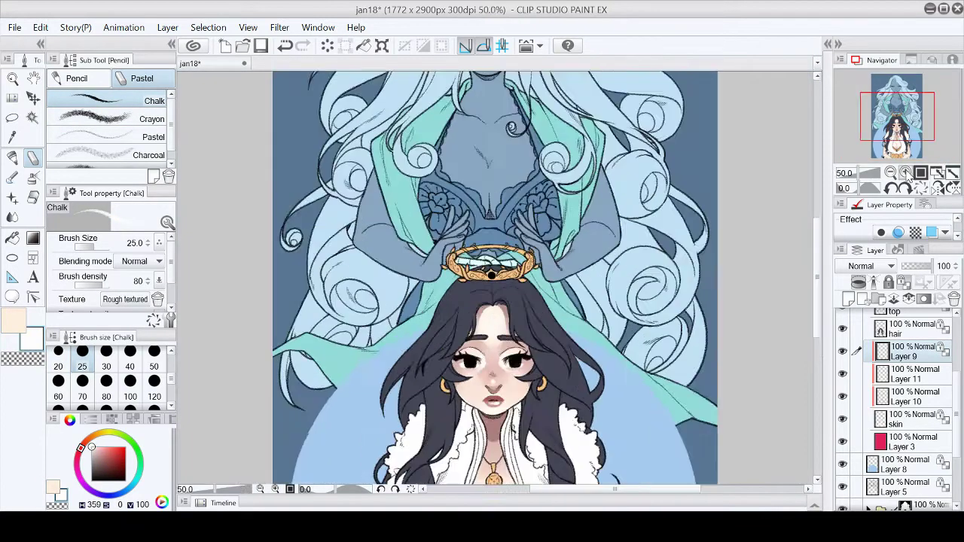
pyautogui.scroll(3, 856, 323)
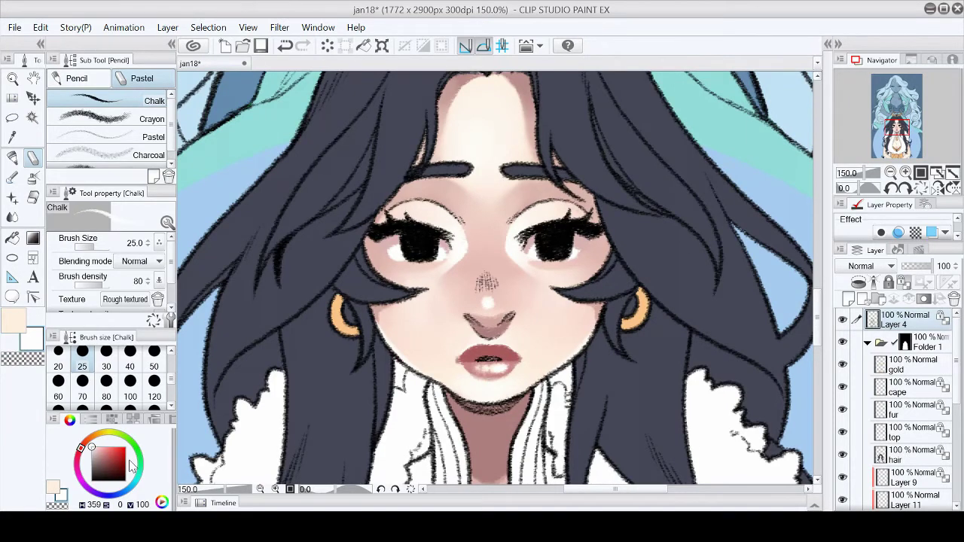
pyautogui.click(261, 45)
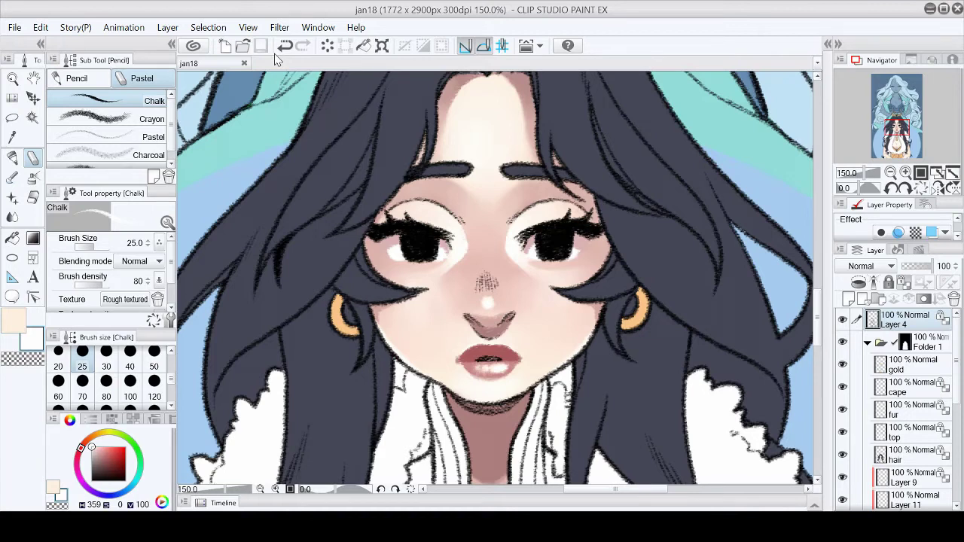
# Tint the nose, eyelid and lash lines on Layer 4 reddish brown with the size 60 Fill-in mono pen and size 30 watercolor
pyautogui.keyDown('alt'); pyautogui.click(475, 323); pyautogui.keyUp('alt')
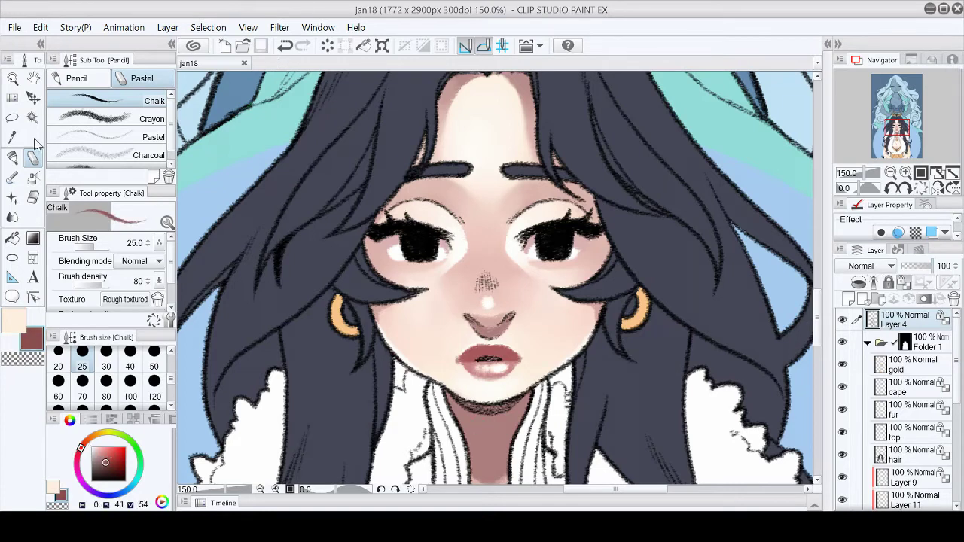
pyautogui.press('p')
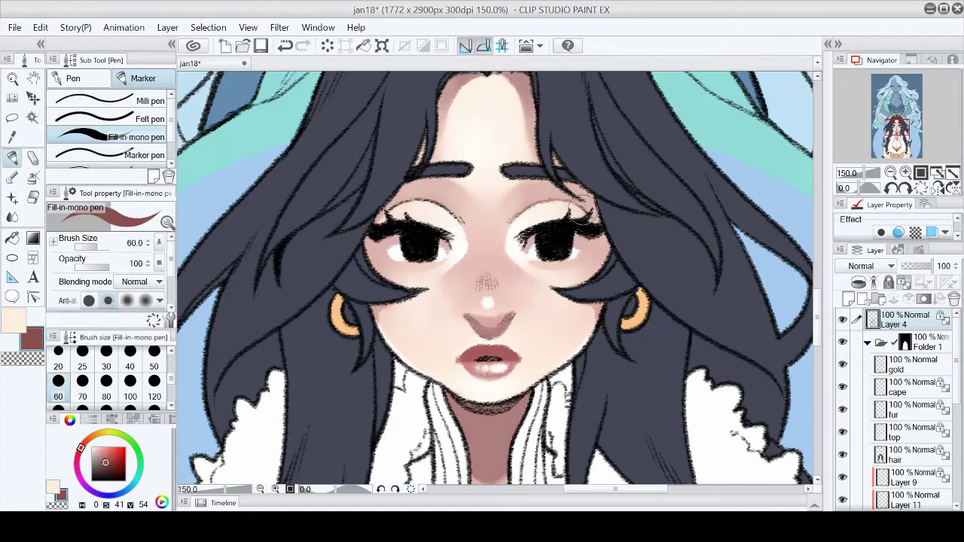
pyautogui.press('b')
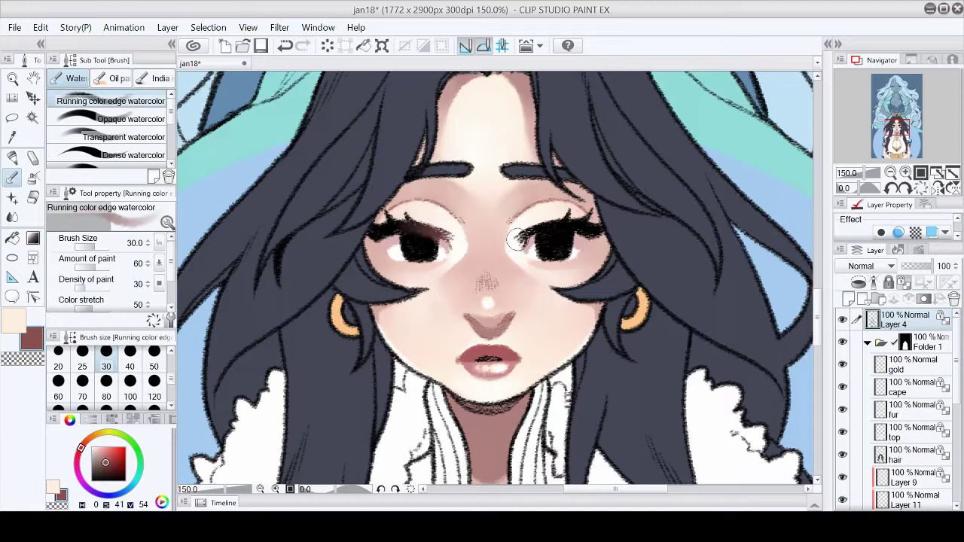
pyautogui.scroll(-2, 520, 251)
# Tint the lower cleavage line on Layer 4 reddish brown with the size 60 Fill-in mono pen
pyautogui.press('p')
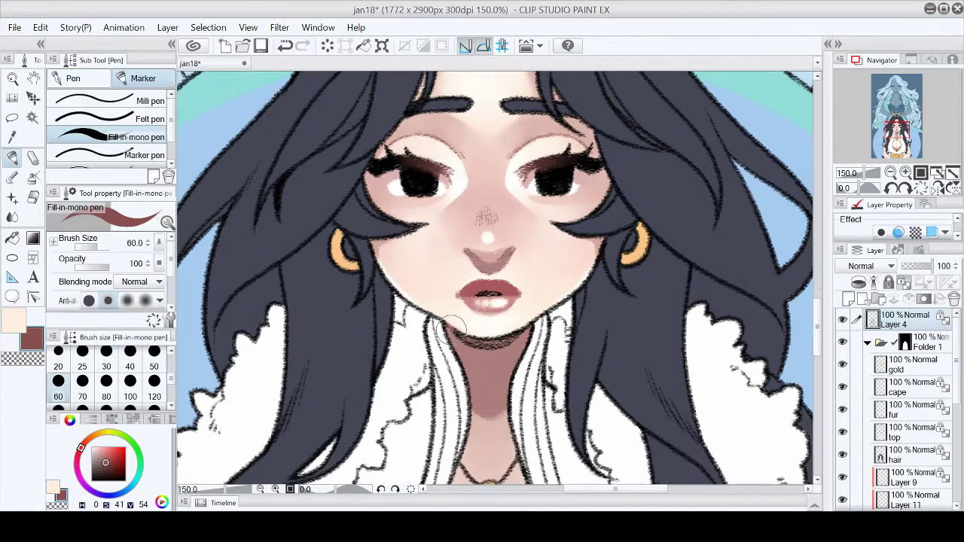
pyautogui.moveTo(512, 404); pyautogui.dragTo(538, 312)
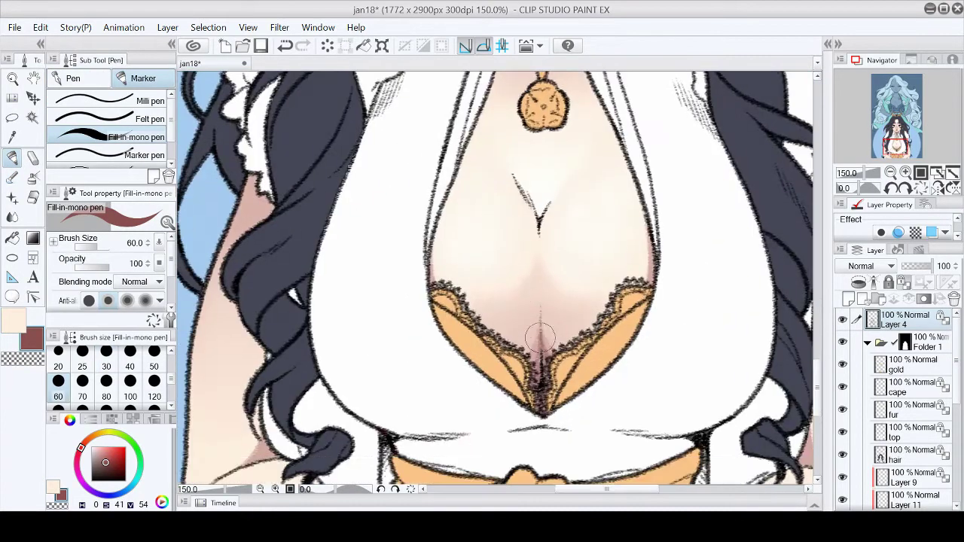
pyautogui.click(879, 161)
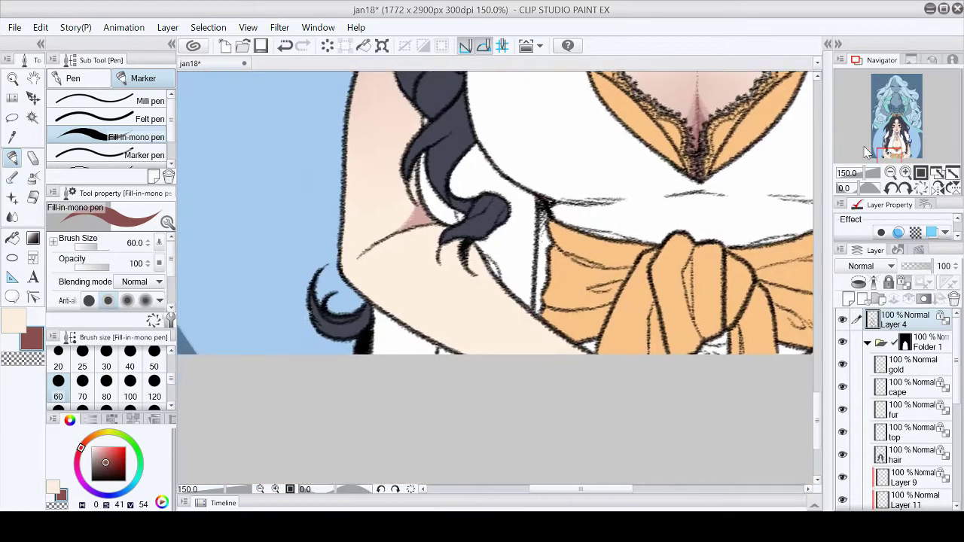
# Save the illustration with the current face and skin painting
pyautogui.click(907, 153)
pyautogui.click(897, 137)
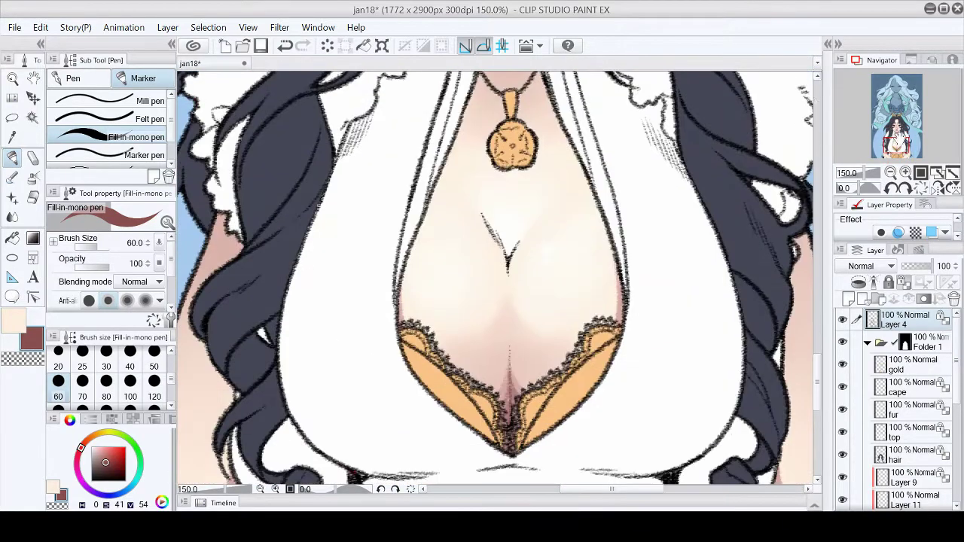
pyautogui.click(937, 174)
pyautogui.scroll(5, 915, 100)
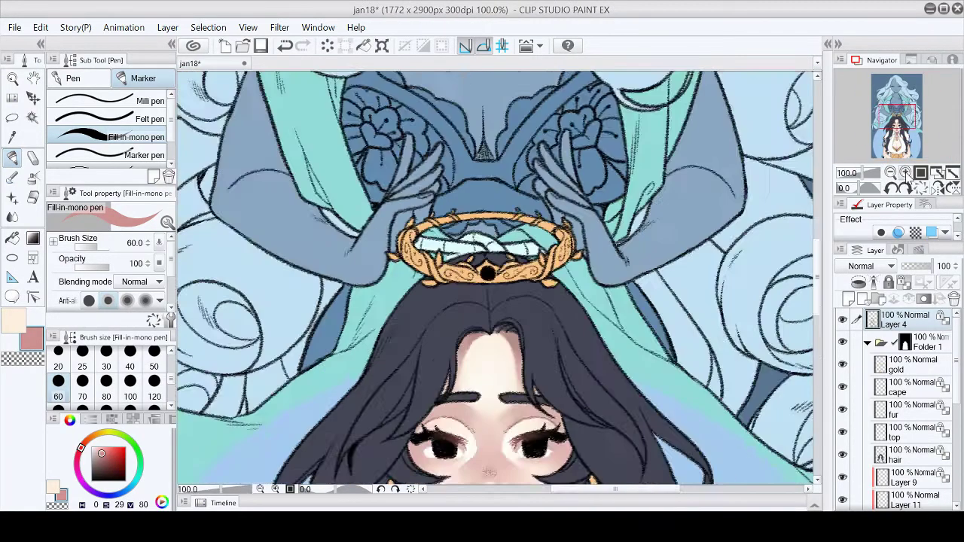
pyautogui.hotkey('ctrl', 's')
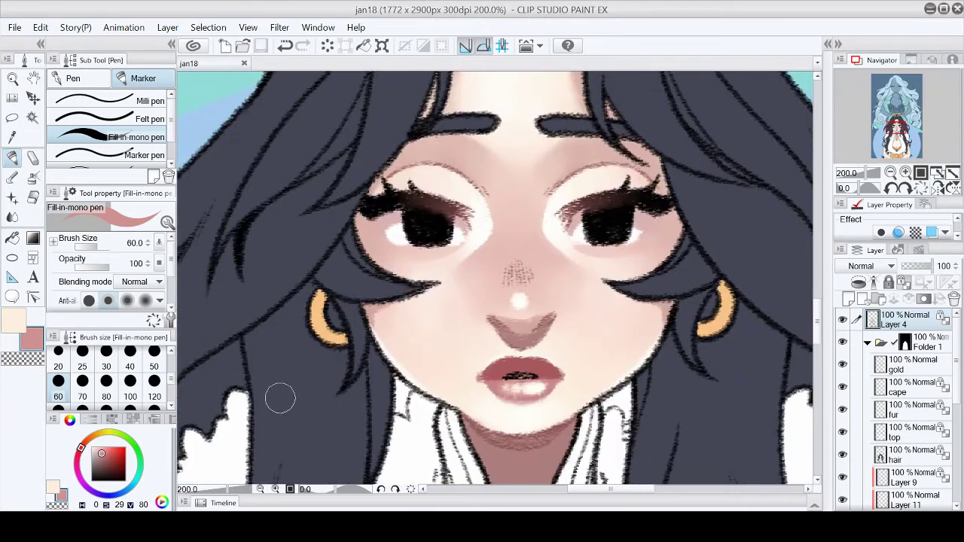
# Fill both irises of the dark-haired woman with light blue (H 198, S 46, V 91) using the Chalk brush at size 25
pyautogui.click(129, 487)
pyautogui.click(107, 450)
pyautogui.press('p')
pyautogui.moveTo(584, 242)
pyautogui.mouseDown()
pyautogui.moveTo(602, 220)
pyautogui.moveTo(596, 213)
pyautogui.moveTo(630, 217)
pyautogui.mouseUp()
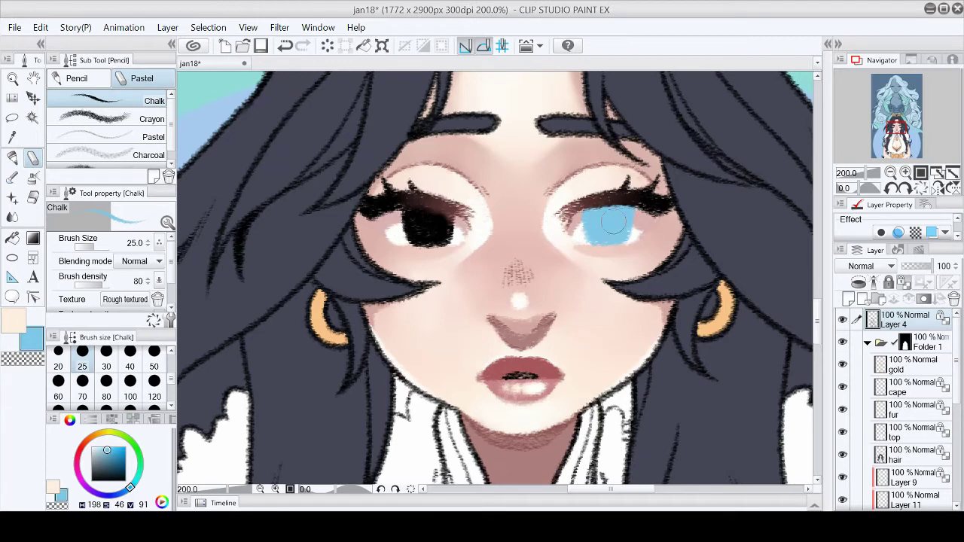
pyautogui.press('r')
pyautogui.moveTo(471, 211)
pyautogui.mouseDown()
pyautogui.moveTo(500, 181)
pyautogui.moveTo(519, 196)
pyautogui.mouseUp()
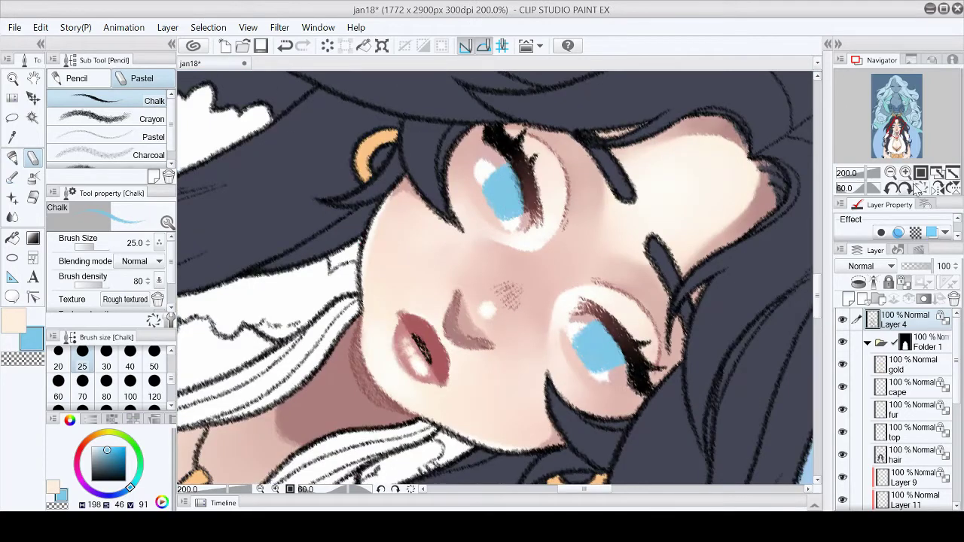
pyautogui.click(890, 190)
pyautogui.click(890, 190)
pyautogui.click(906, 191)
pyautogui.moveTo(587, 217); pyautogui.dragTo(627, 210)
# Shade the upper part and rims of both irises with a darker blue (H 206, S 50, V 68) using the Chalk brush
pyautogui.keyDown('alt'); pyautogui.click(651, 304); pyautogui.keyUp('alt')
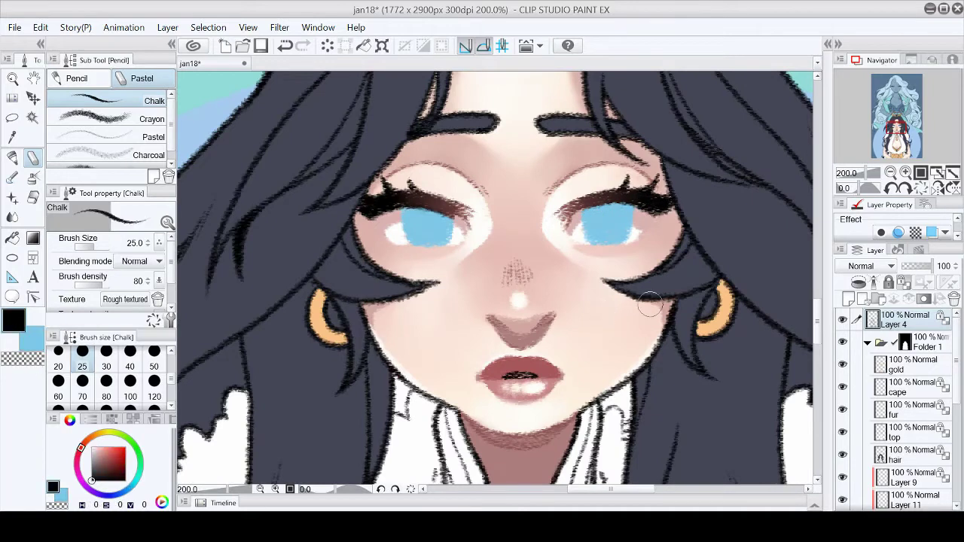
pyautogui.click(109, 461)
pyautogui.moveTo(399, 226)
pyautogui.mouseDown()
pyautogui.moveTo(411, 249)
pyautogui.moveTo(445, 253)
pyautogui.moveTo(456, 234)
pyautogui.mouseUp()
pyautogui.moveTo(580, 219)
pyautogui.mouseDown()
pyautogui.moveTo(600, 246)
pyautogui.moveTo(622, 240)
pyautogui.mouseUp()
pyautogui.press('-')
pyautogui.press('-')
pyautogui.press('-')
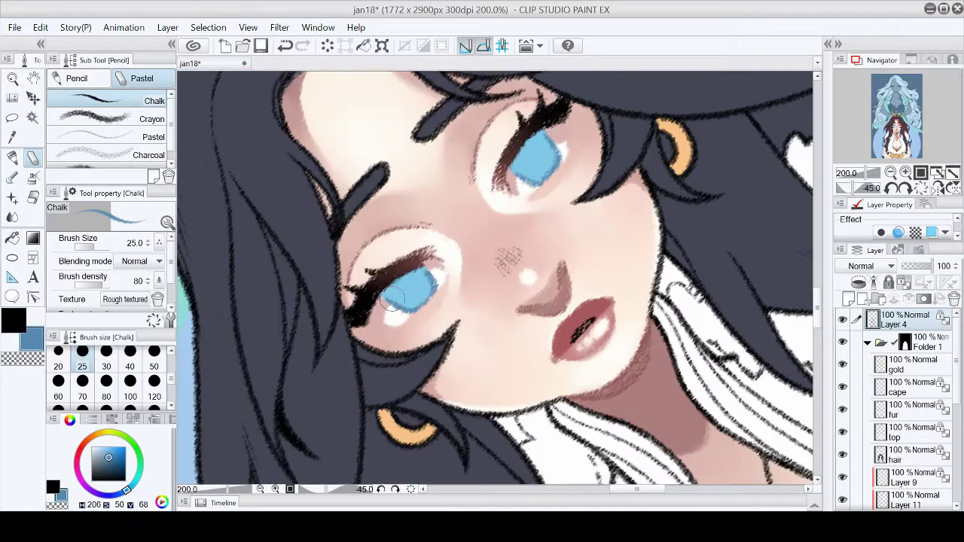
pyautogui.moveTo(529, 153); pyautogui.dragTo(525, 149)
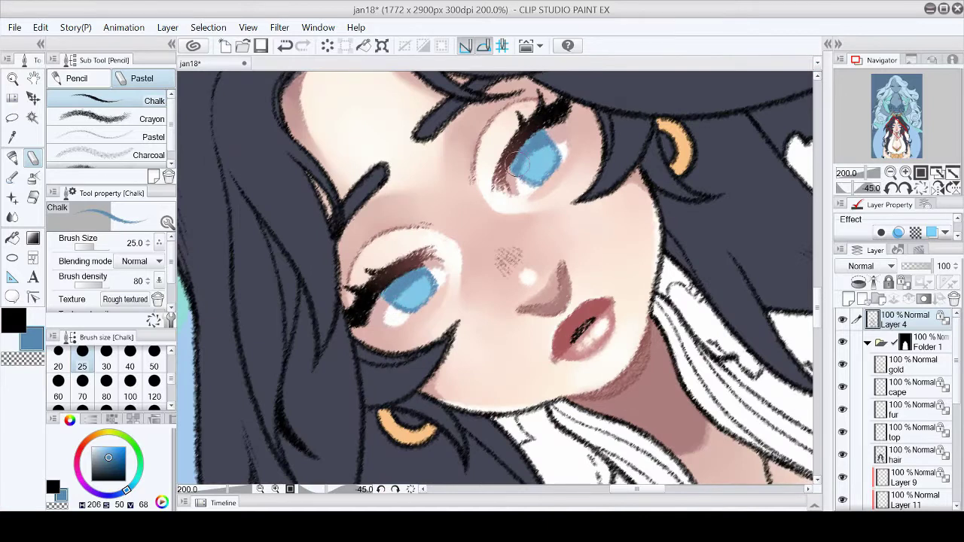
pyautogui.click(921, 188)
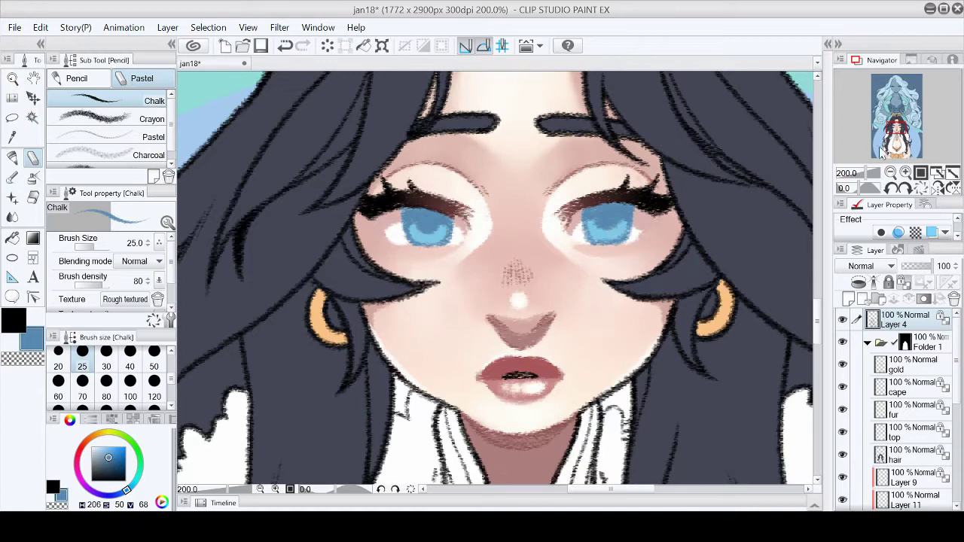
# Paint dark blue pupils (H 226, S 41, V 40) in the centre of both irises with the Chalk brush
pyautogui.click(952, 173)
pyautogui.click(905, 172)
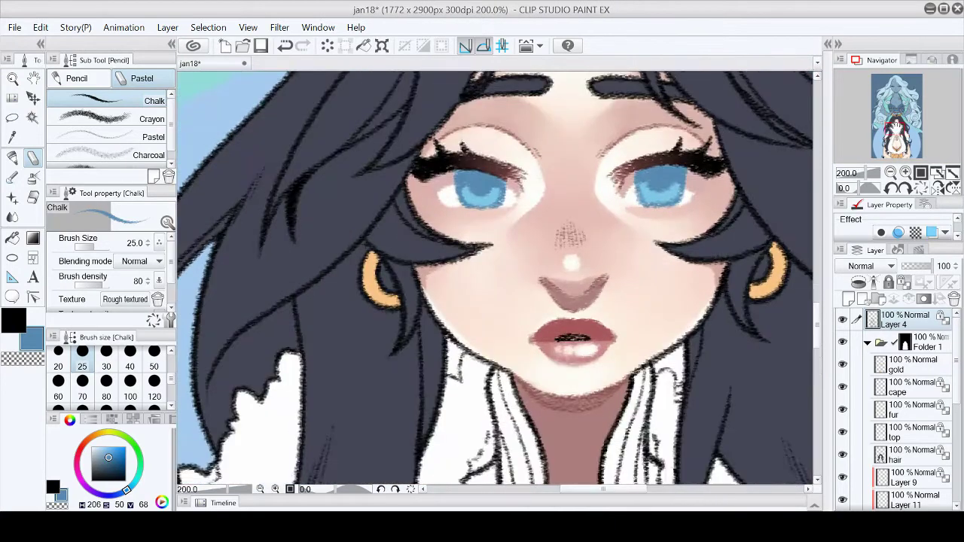
pyautogui.click(891, 172)
pyautogui.keyDown('alt'); pyautogui.click(487, 230); pyautogui.keyUp('alt')
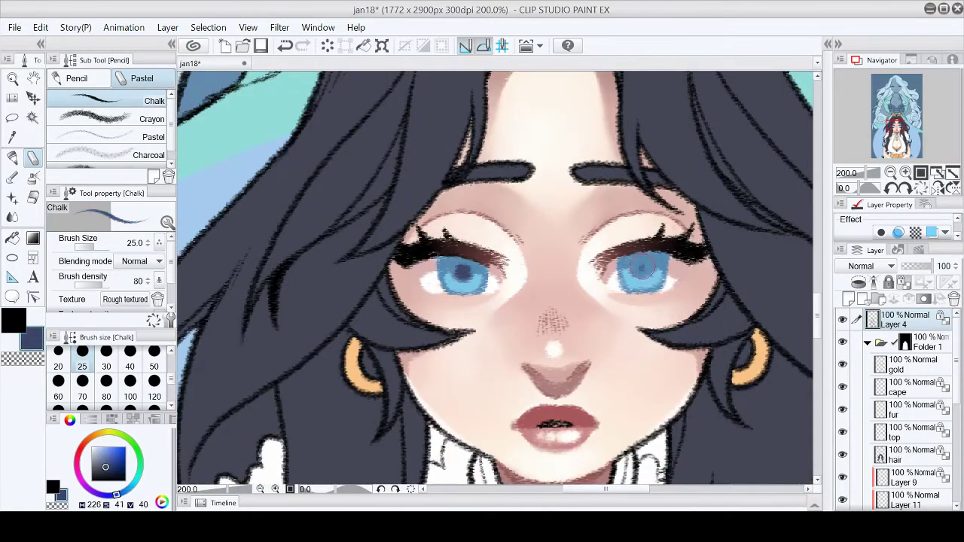
pyautogui.click(936, 173)
pyautogui.click(936, 173)
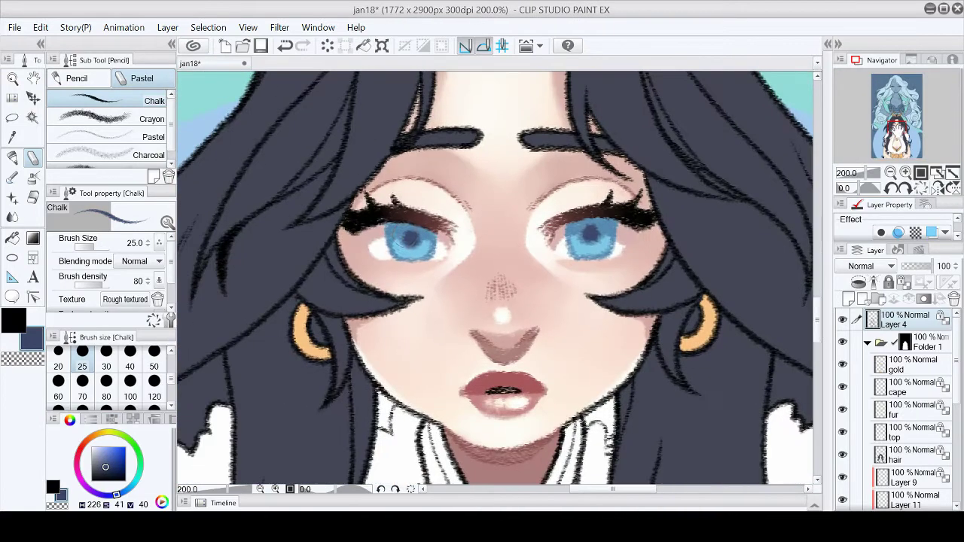
pyautogui.click(407, 235)
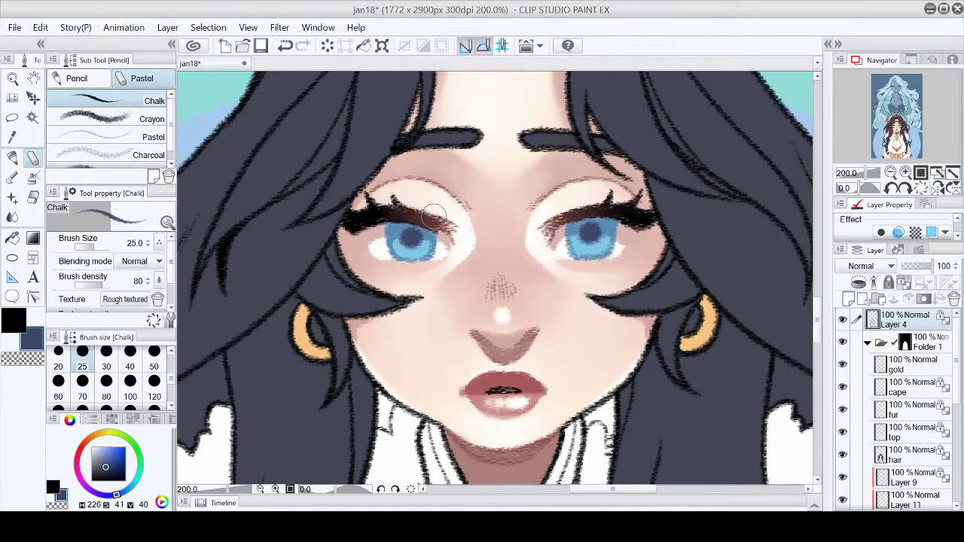
# Add pale cyan (H 185, S 31, V 95) light to the lower irises and a highlight spot beside each pupil
pyautogui.hotkey('ctrl', '0')
pyautogui.scroll(5, 497, 317)
pyautogui.click(134, 488)
pyautogui.click(102, 449)
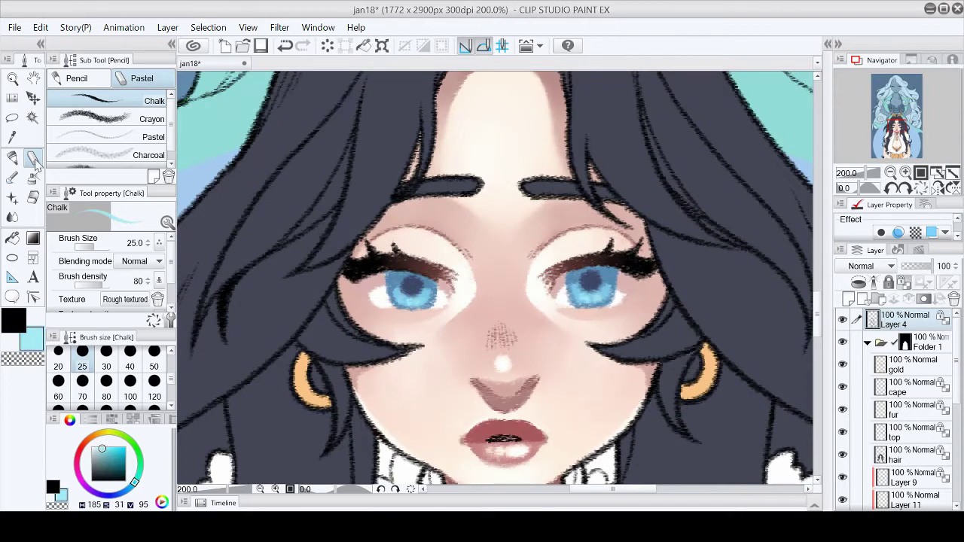
pyautogui.click(105, 118)
pyautogui.click(106, 100)
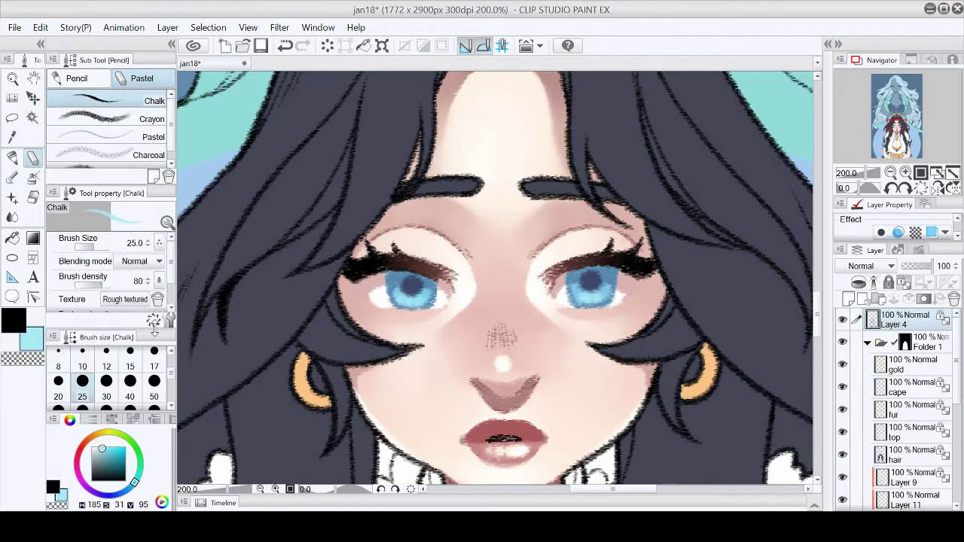
pyautogui.click(938, 173)
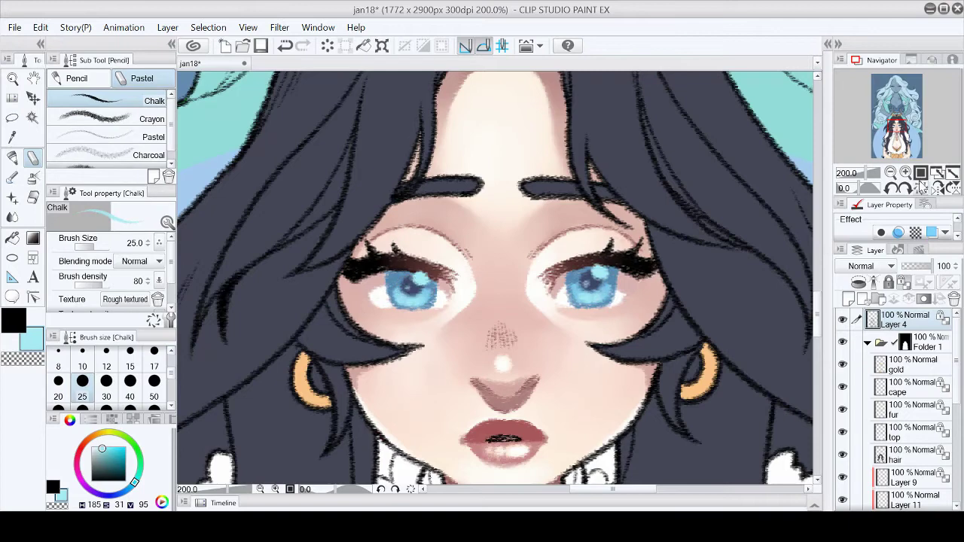
pyautogui.scroll(6, 497, 327)
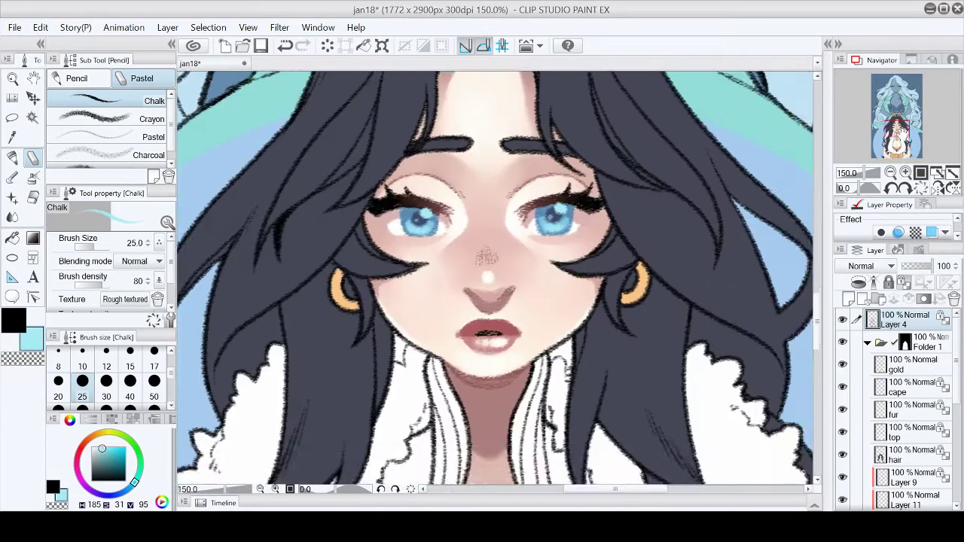
# Dab white over the cyan highlight spots in both eyes and save the illustration
pyautogui.keyDown('alt'); pyautogui.click(418, 248); pyautogui.keyUp('alt')
pyautogui.hotkey('ctrl', '0')
pyautogui.click(260, 45)
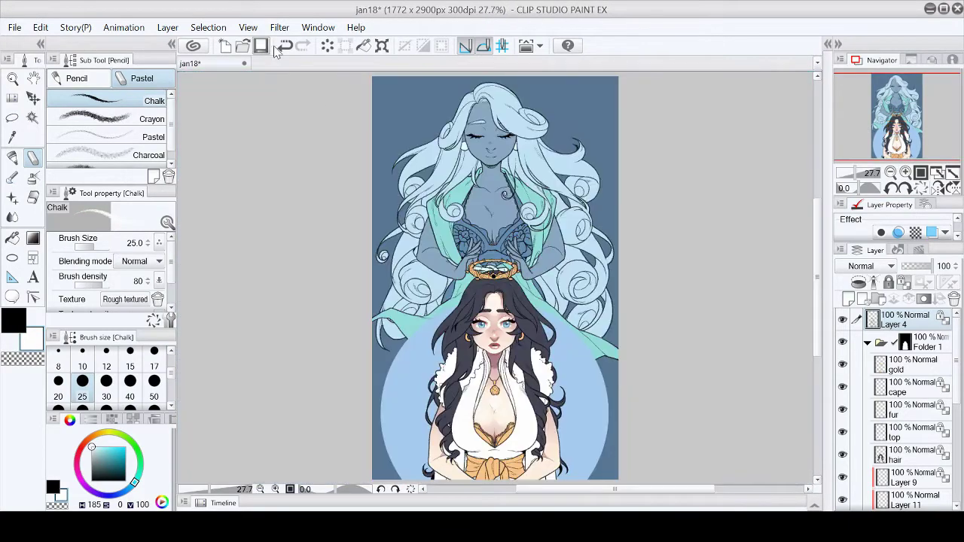
# On Layer 9, tint the inner corners of both eyes with a muted red (H 358, S 47, V 65) in Chalk
pyautogui.scroll(8, 486, 343)
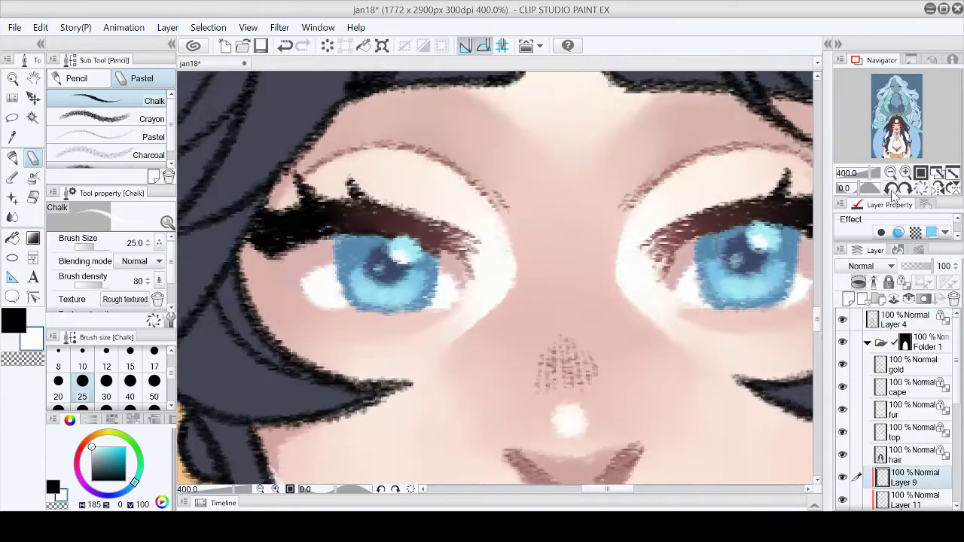
pyautogui.scroll(-3, 410, 295)
pyautogui.keyDown('alt'); pyautogui.click(537, 383); pyautogui.keyUp('alt')
pyautogui.scroll(3, 411, 295)
pyautogui.moveTo(467, 263)
pyautogui.mouseDown()
pyautogui.moveTo(473, 275)
pyautogui.moveTo(459, 301)
pyautogui.mouseUp()
pyautogui.moveTo(663, 256); pyautogui.dragTo(677, 299)
pyautogui.click(936, 175)
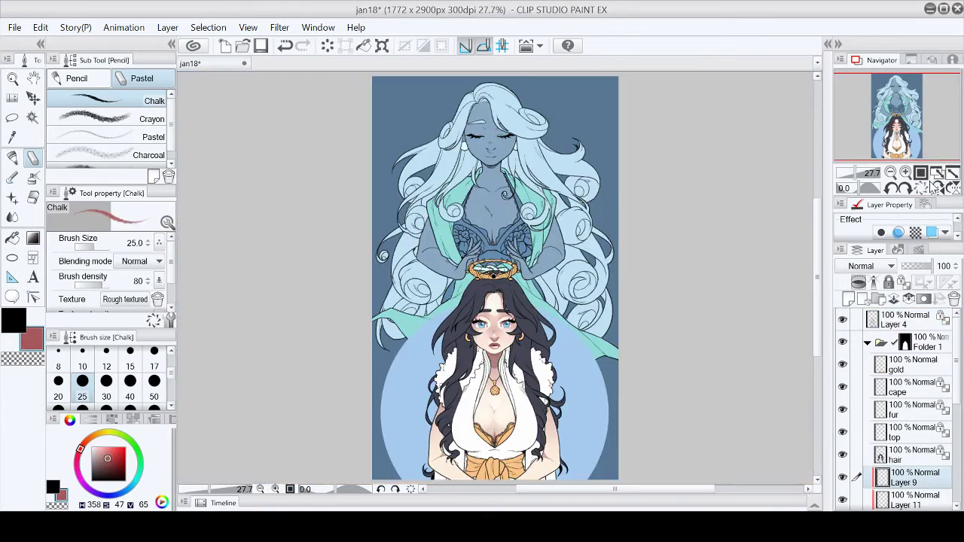
# Touch up the whites of the eyes with white chalk on Layer 9 and save the illustration
pyautogui.scroll(6, 475, 248)
pyautogui.keyDown('alt'); pyautogui.click(565, 241); pyautogui.keyUp('alt')
pyautogui.click(936, 173)
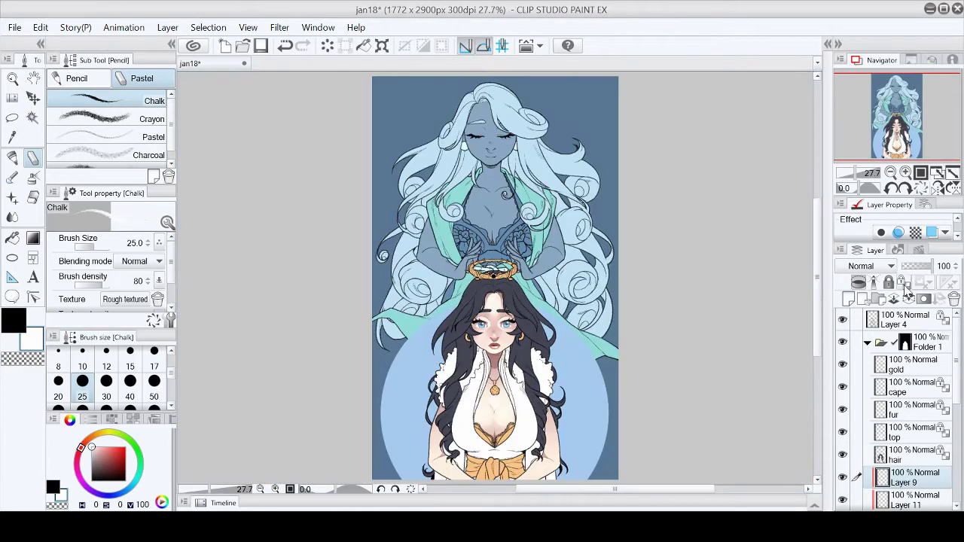
pyautogui.hotkey('ctrl', 's')
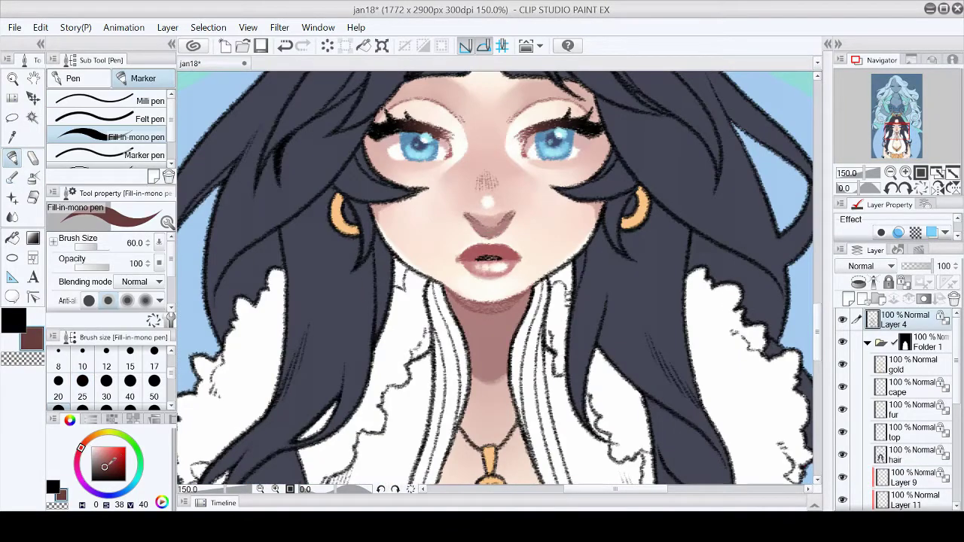
# Recolour the black line between the lips in dark red with the Fill-in mono pen
pyautogui.scroll(1, 493, 275)
pyautogui.keyDown('alt'); pyautogui.click(457, 256); pyautogui.keyUp('alt')
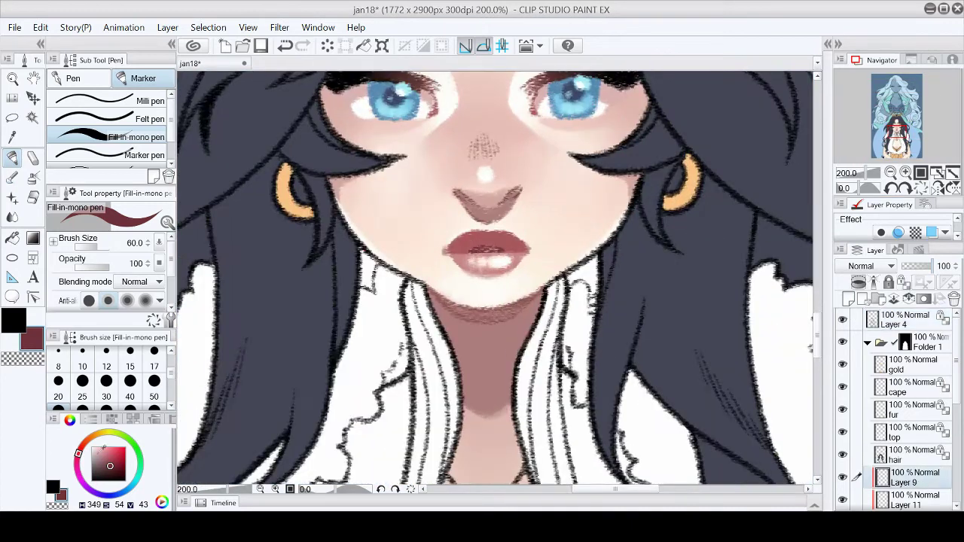
pyautogui.press('p')
pyautogui.hotkey('ctrl', '0')
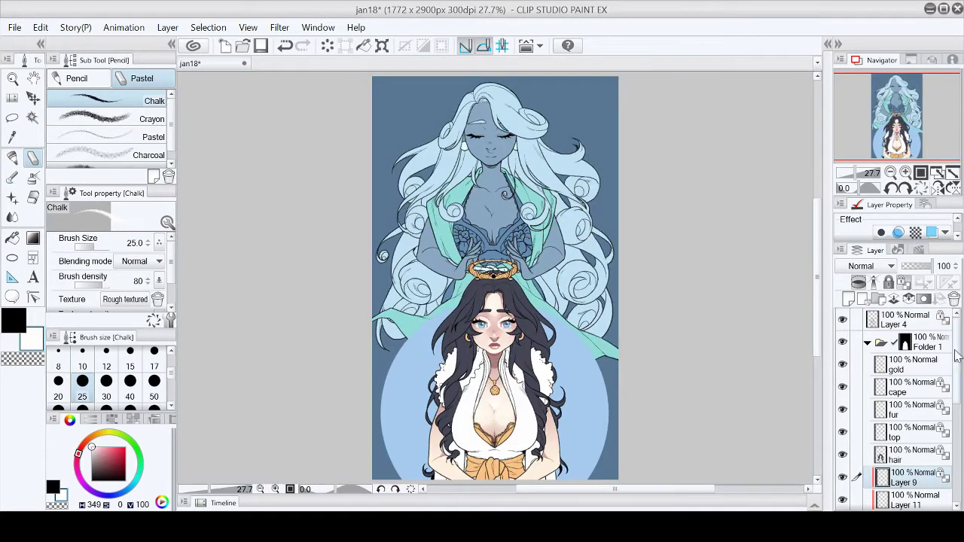
# On the hair layer, darken the lower hair with dark plum (H 326, S 25, V 21) in size 300 Running color edge watercolor and blend it
pyautogui.scroll(-1, 896, 422)
pyautogui.click(912, 437)
pyautogui.scroll(2, 475, 472)
pyautogui.keyDown('alt'); pyautogui.click(429, 225); pyautogui.keyUp('alt')
pyautogui.press('b')
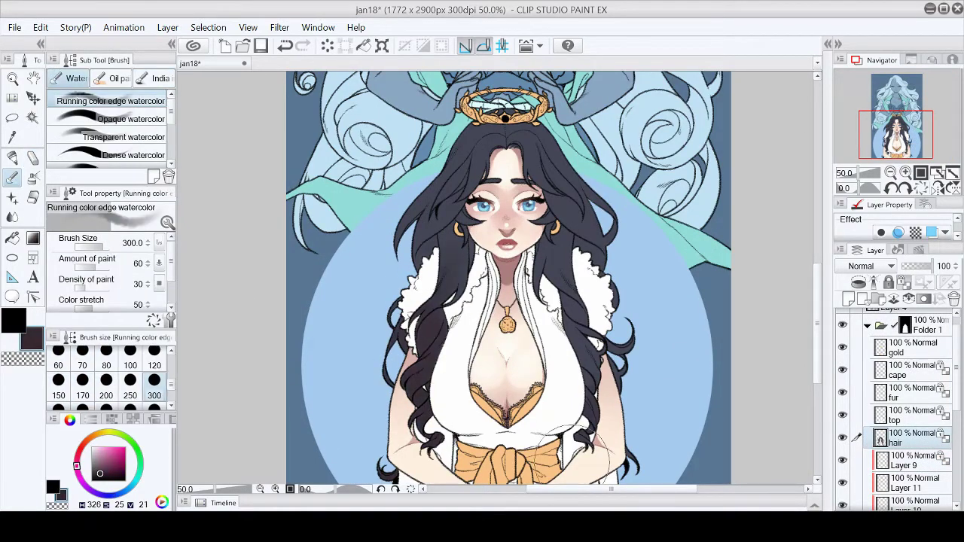
pyautogui.press('j')
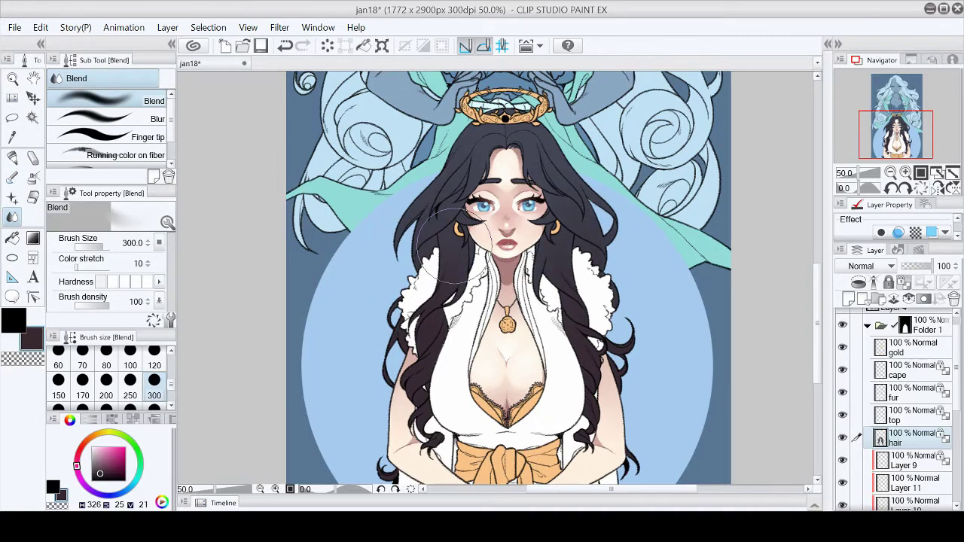
# Add a new clipped layer directly above the hair layer and set its blending mode to Darken
pyautogui.click(849, 299)
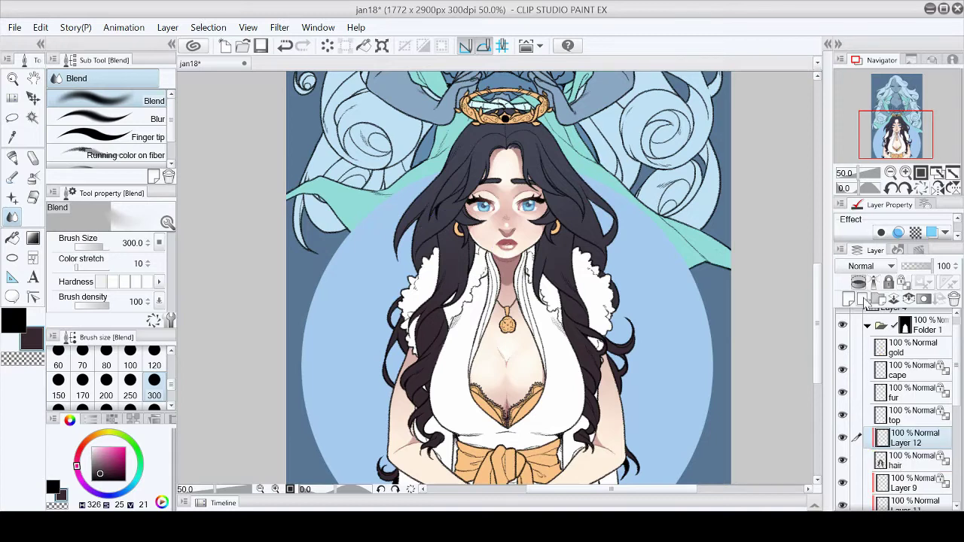
pyautogui.click(905, 173)
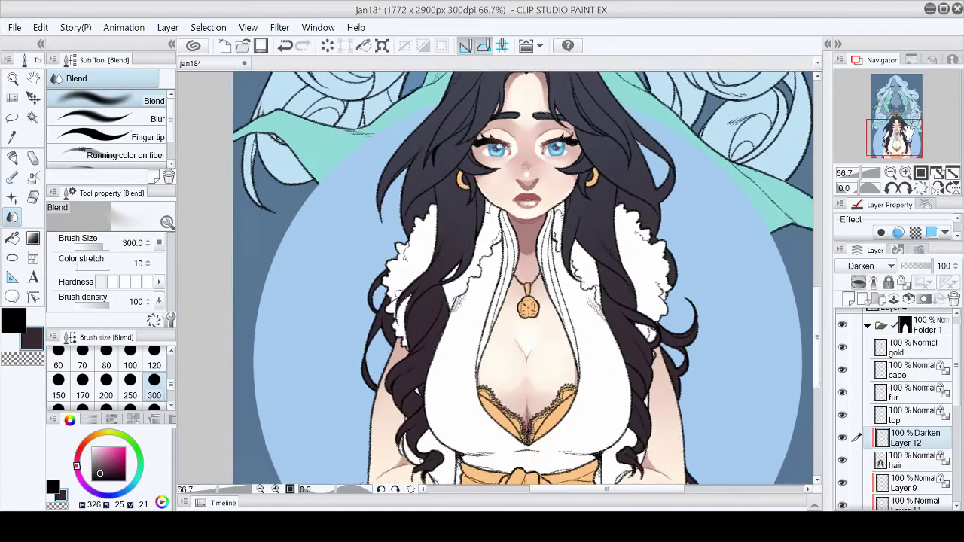
pyautogui.moveTo(927, 149); pyautogui.dragTo(928, 145)
# Switch the new clipped layer to Multiply and shade the eyebrows with muted mauve (H 330, S 12, V 74)
pyautogui.press('p')
pyautogui.click(905, 173)
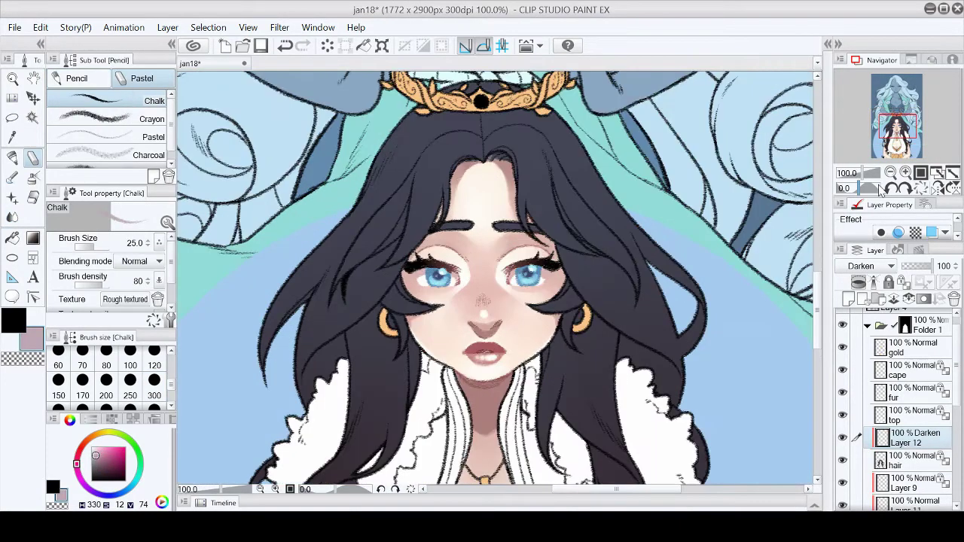
pyautogui.click(905, 173)
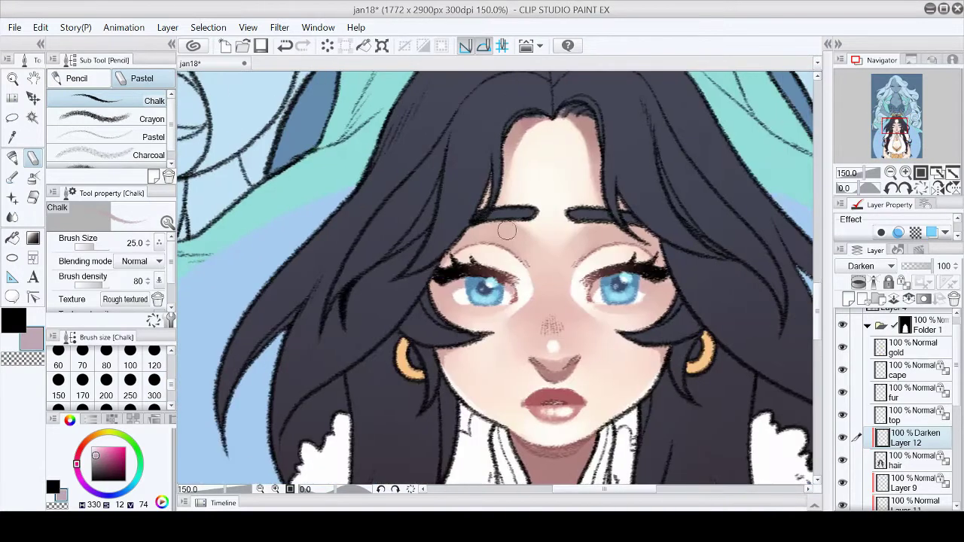
pyautogui.scroll(-1, 880, 270)
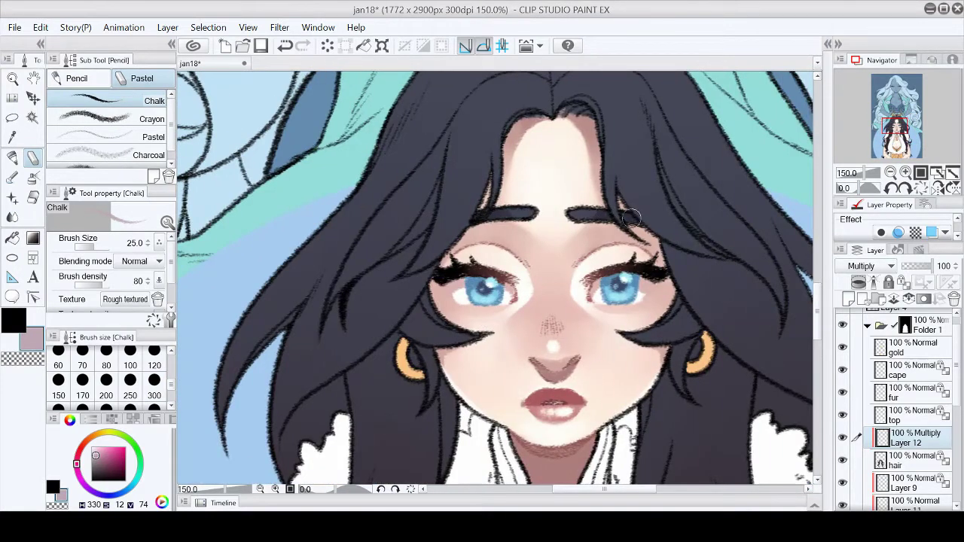
pyautogui.press('b')
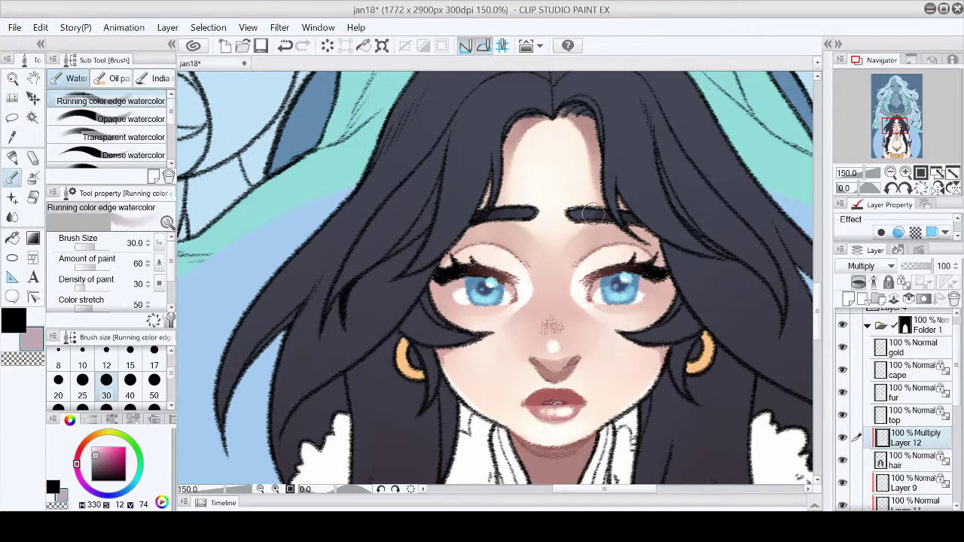
pyautogui.press('p')
# Block in mauve shadows on the hair behind the face and shoulder frill with the Fill-in mono pen at size 60
pyautogui.scroll(3, 531, 256)
pyautogui.scroll(-3, 494, 279)
pyautogui.press('p')
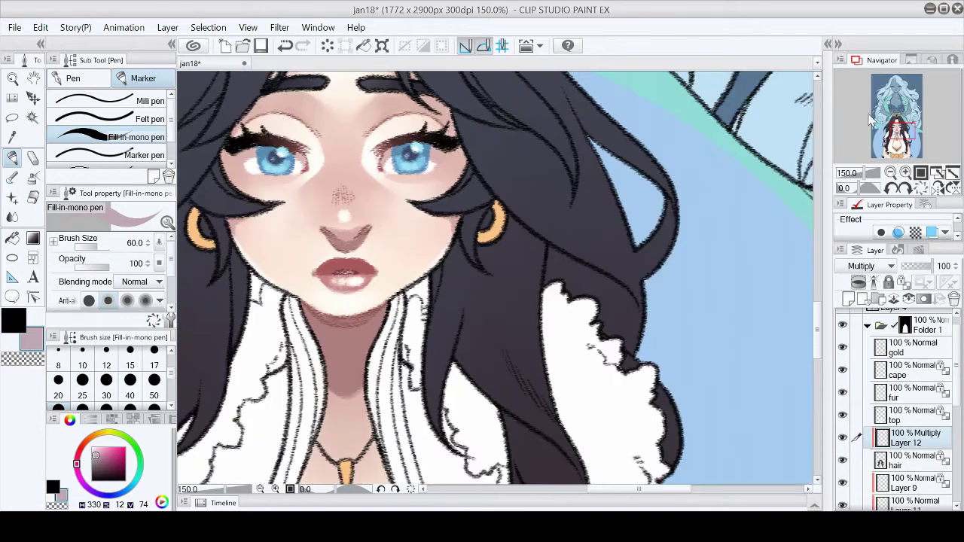
pyautogui.hscroll(5, 376, 324)
pyautogui.moveTo(556, 247)
pyautogui.mouseDown()
pyautogui.moveTo(551, 285)
pyautogui.moveTo(595, 325)
pyautogui.mouseUp()
pyautogui.press('-')
pyautogui.moveTo(559, 285); pyautogui.dragTo(595, 376)
pyautogui.press('^')
# Add mauve shadow strokes to the hair strands framing the face with the Chalk brush at size 25
pyautogui.press('p')
pyautogui.moveTo(601, 275); pyautogui.dragTo(624, 309)
pyautogui.moveTo(666, 211); pyautogui.dragTo(637, 272)
pyautogui.moveTo(467, 172); pyautogui.dragTo(610, 240)
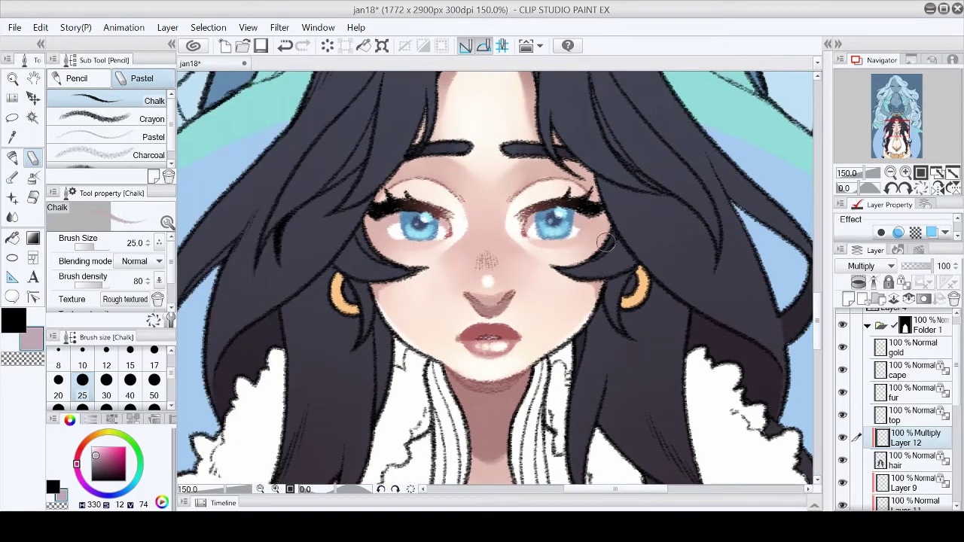
pyautogui.click(889, 110)
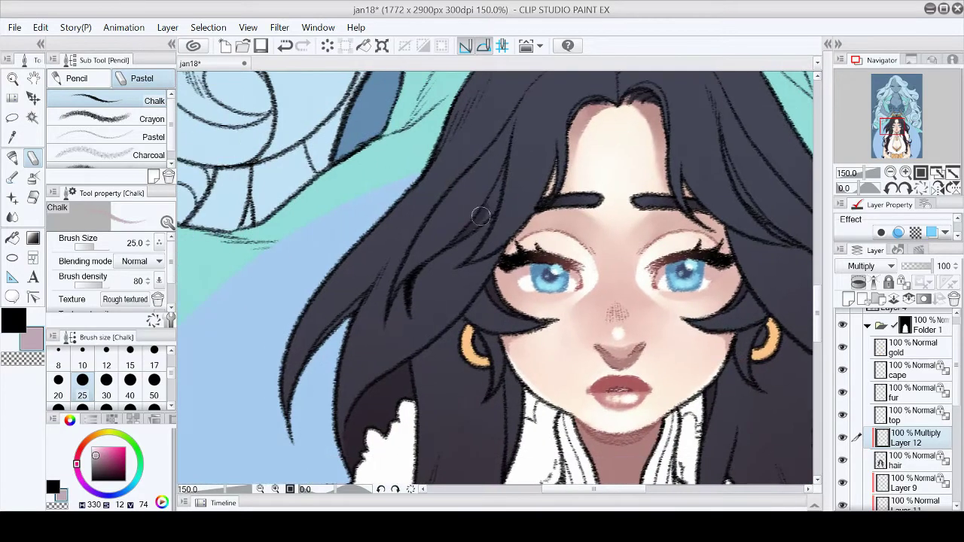
pyautogui.hscroll(3, 503, 168)
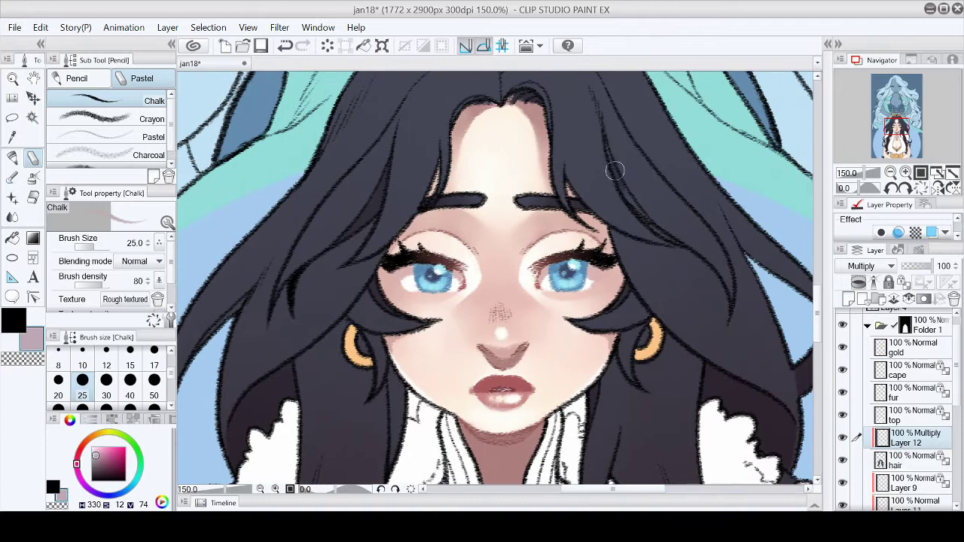
pyautogui.hscroll(-3, 527, 188)
pyautogui.scroll(-2, 362, 256)
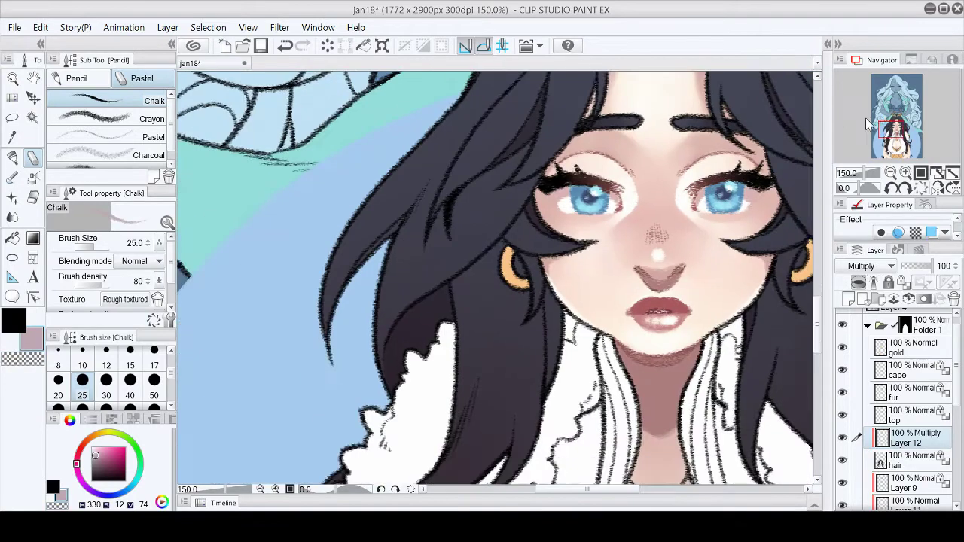
# Shade the long locks beside the neck with Chalk, adding a curved shadow below the earring next to the shoulder frill
pyautogui.scroll(-3, 495, 221)
pyautogui.hscroll(2, 495, 221)
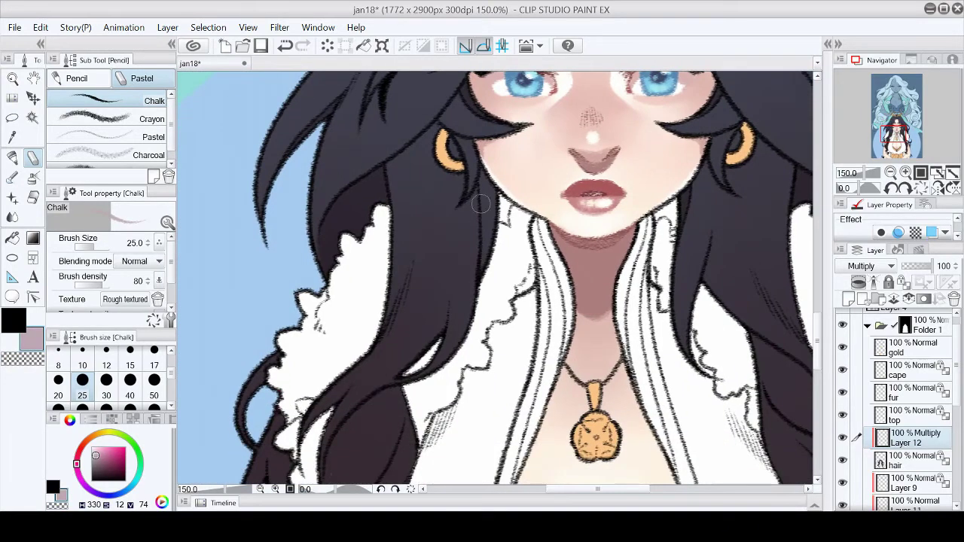
pyautogui.hscroll(3, 947, 109)
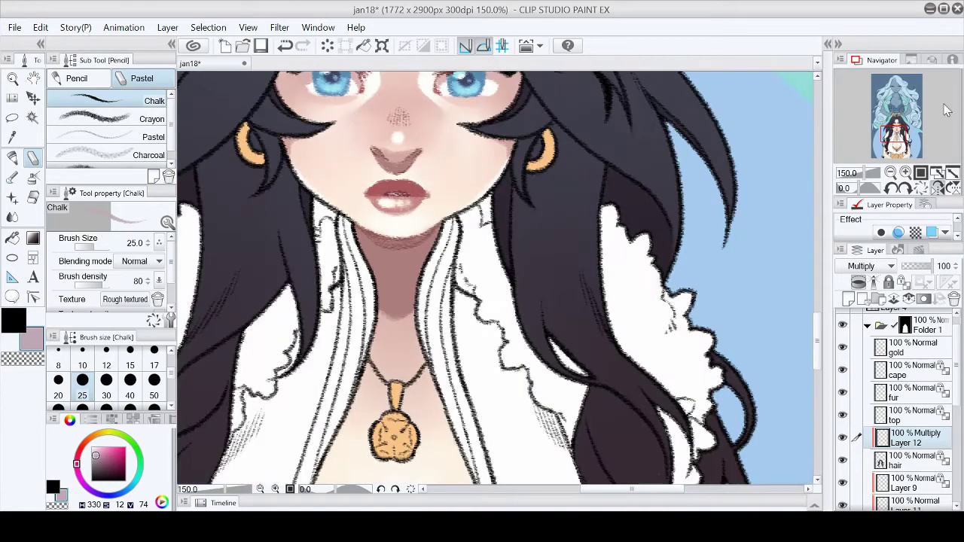
pyautogui.moveTo(564, 168); pyautogui.dragTo(599, 325)
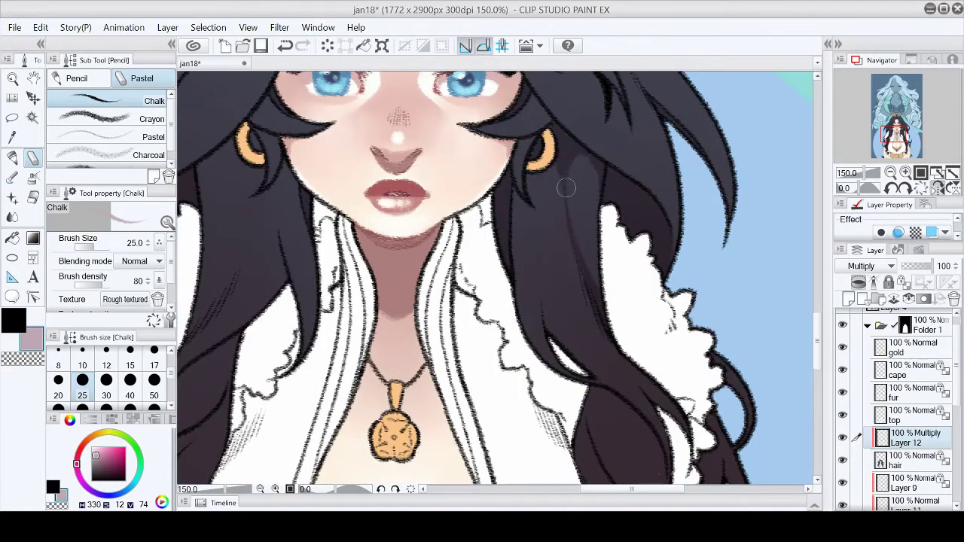
pyautogui.hscroll(-3, 903, 162)
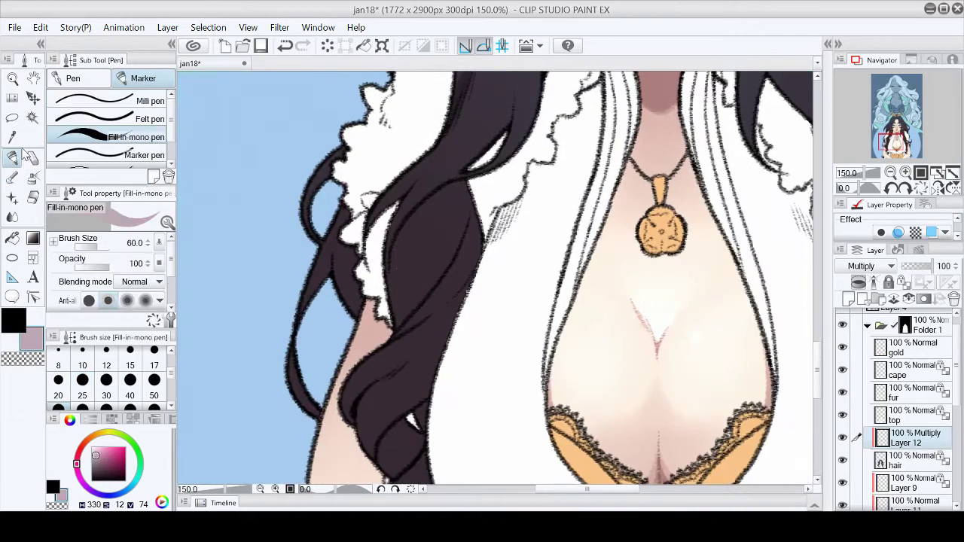
# On the Multiply layer, fill the inner curls beside the left sleeve frill with mauve shadow using the size 60 Fill-in mono pen
pyautogui.click(911, 460)
pyautogui.keyDown('alt'); pyautogui.click(406, 237); pyautogui.keyUp('alt')
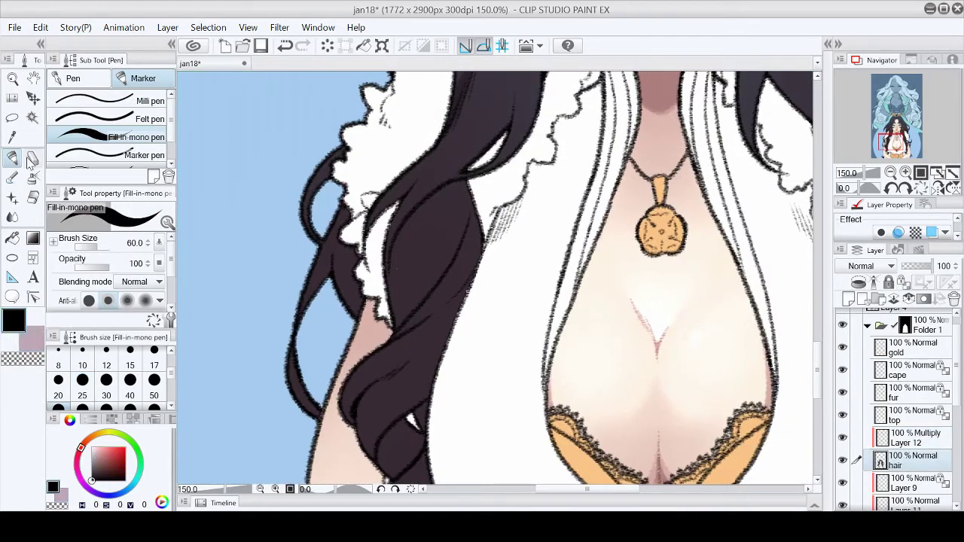
pyautogui.keyDown('ctrl'); pyautogui.keyDown('shift'); pyautogui.click(407, 235); pyautogui.keyUp('shift'); pyautogui.keyUp('ctrl')
pyautogui.moveTo(407, 234)
pyautogui.mouseDown()
pyautogui.moveTo(467, 186)
pyautogui.moveTo(424, 235)
pyautogui.moveTo(396, 320)
pyautogui.moveTo(449, 259)
pyautogui.mouseUp()
pyautogui.press('p')
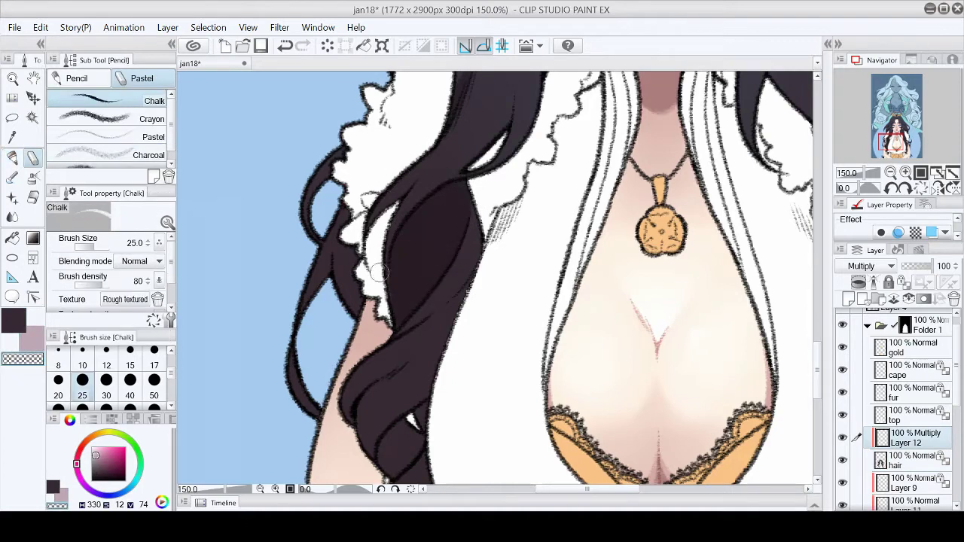
pyautogui.press('p')
pyautogui.moveTo(302, 392)
pyautogui.mouseDown()
pyautogui.moveTo(348, 248)
pyautogui.moveTo(388, 339)
pyautogui.moveTo(413, 286)
pyautogui.mouseUp()
# Block in mauve shadows on the lower curls over the right arm with the Fill-in mono pen at size 60
pyautogui.scroll(-3, 361, 249)
pyautogui.scroll(-1, 528, 301)
pyautogui.click(894, 153)
pyautogui.press('h')
pyautogui.click(904, 149)
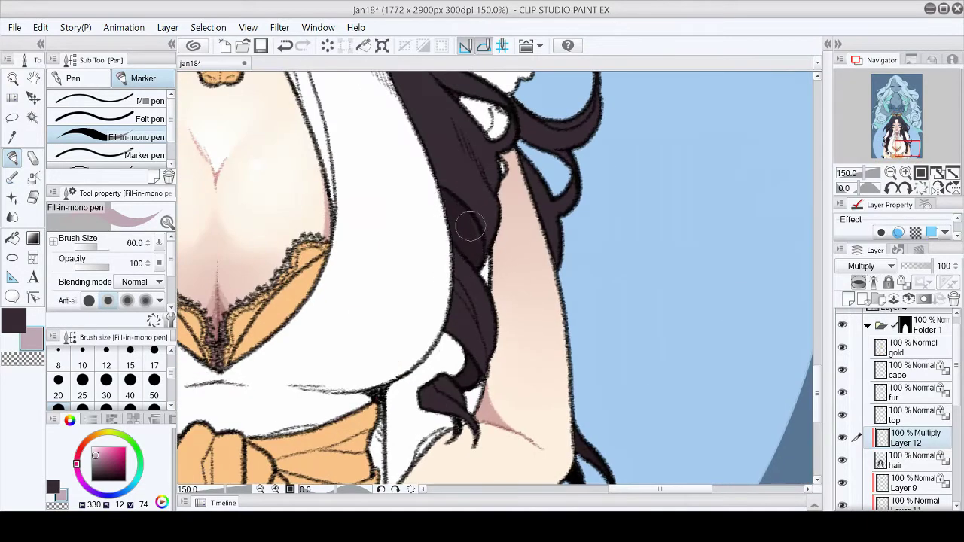
pyautogui.moveTo(547, 118); pyautogui.dragTo(573, 248)
pyautogui.scroll(3, 749, 228)
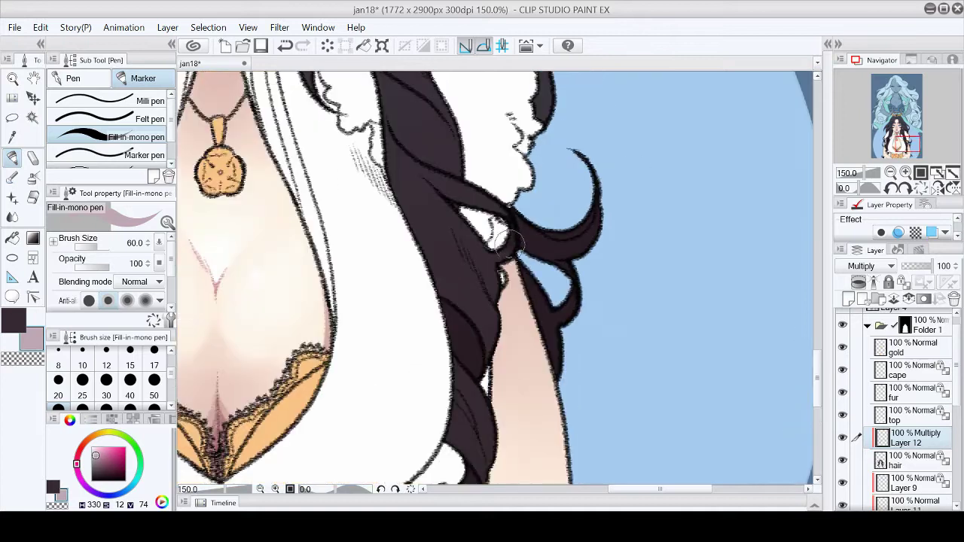
# Fill the twisted lock beside the right shoulder frill with mauve shadow and refine it with Chalk at size 25
pyautogui.press('p')
pyautogui.scroll(3, 497, 279)
pyautogui.moveTo(454, 194)
pyautogui.mouseDown()
pyautogui.moveTo(475, 245)
pyautogui.moveTo(472, 206)
pyautogui.moveTo(517, 240)
pyautogui.moveTo(529, 278)
pyautogui.moveTo(482, 249)
pyautogui.mouseUp()
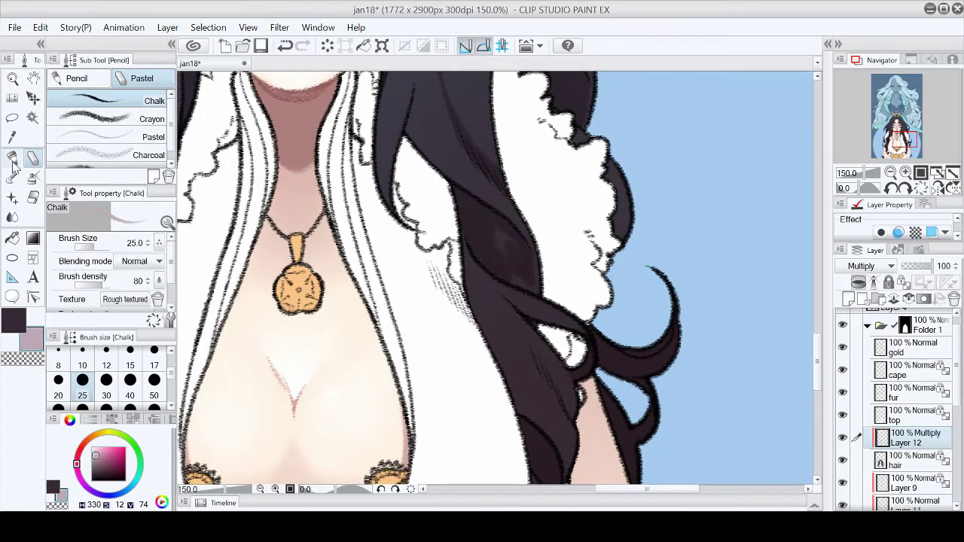
pyautogui.press('p')
pyautogui.click(34, 160)
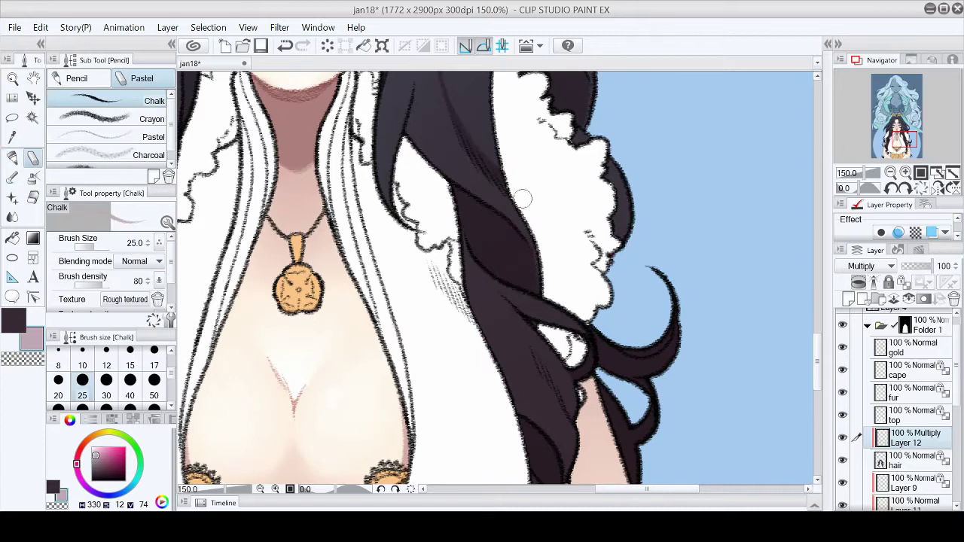
pyautogui.scroll(-3, 510, 251)
pyautogui.moveTo(463, 247); pyautogui.dragTo(503, 298)
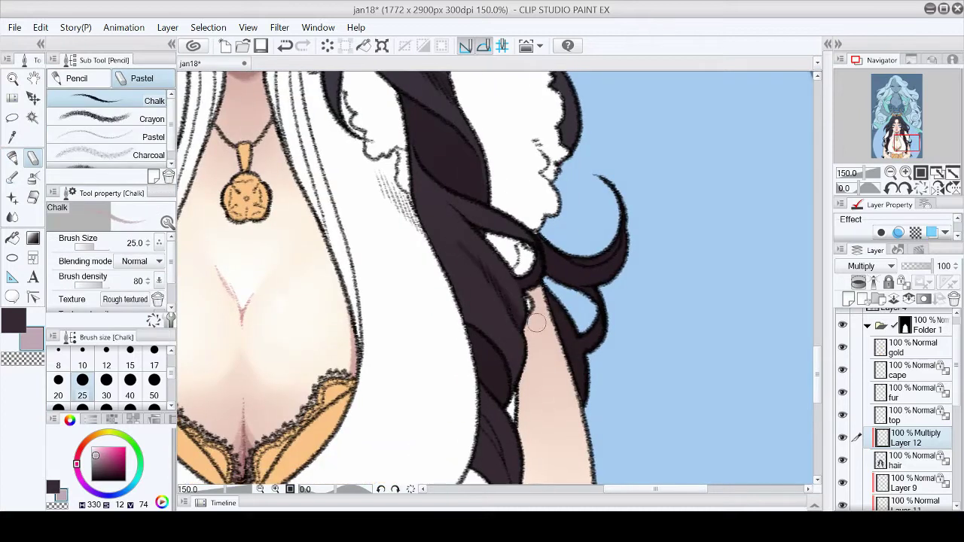
# Add Chalk shadow strokes to the lower curls along both arms, then save the illustration
pyautogui.scroll(-3, 492, 239)
pyautogui.scroll(5, 495, 236)
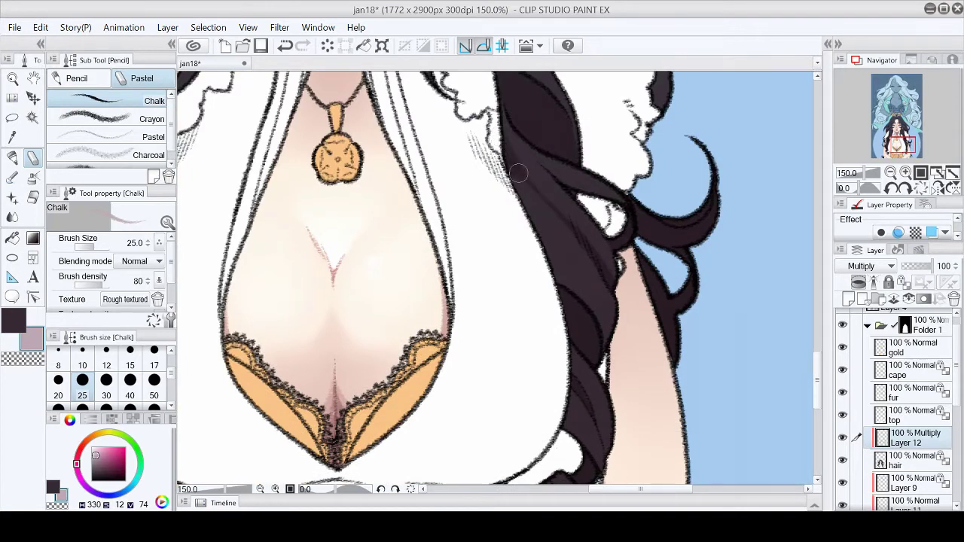
pyautogui.hscroll(-5, 517, 172)
pyautogui.scroll(1, 476, 134)
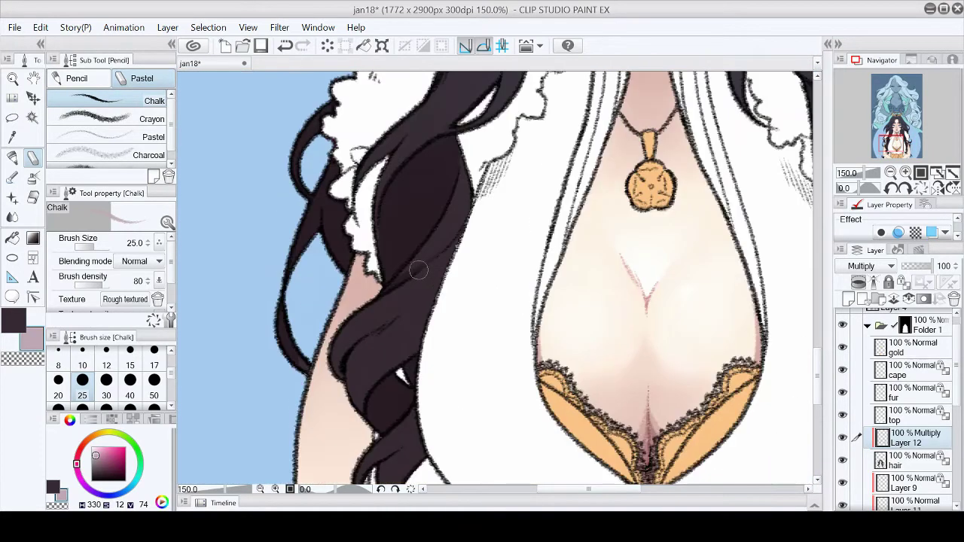
pyautogui.scroll(-2, 463, 385)
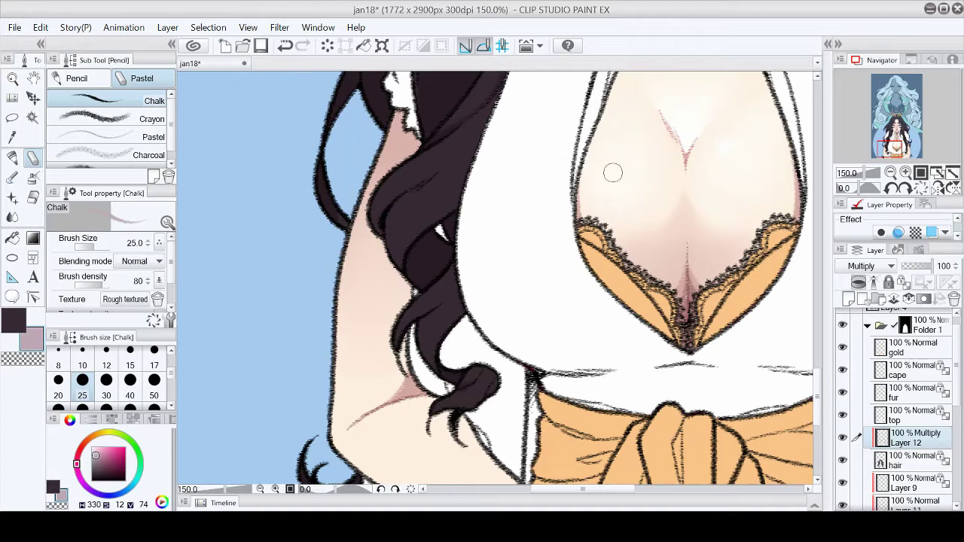
pyautogui.hscroll(6, 525, 285)
pyautogui.scroll(-1, 525, 285)
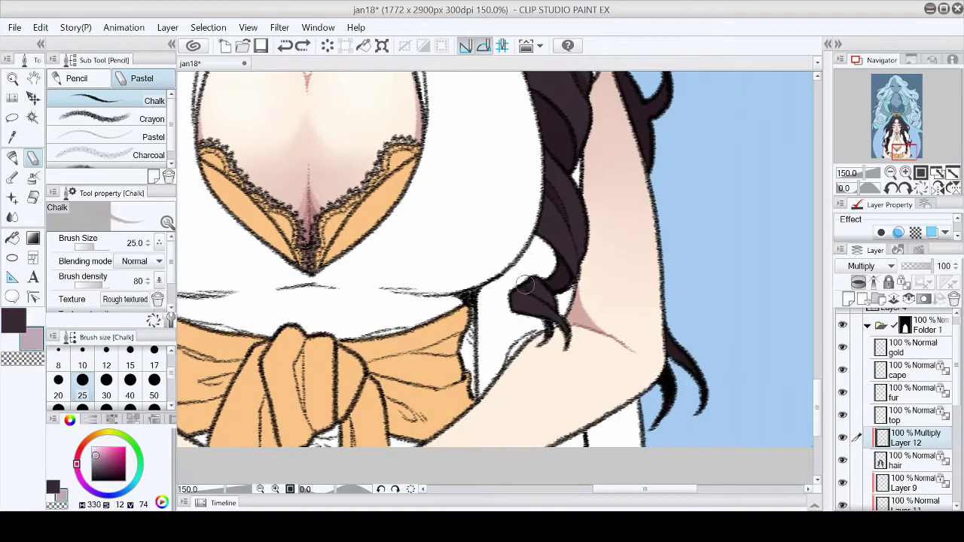
pyautogui.hotkey('ctrl', '0')
pyautogui.click(261, 45)
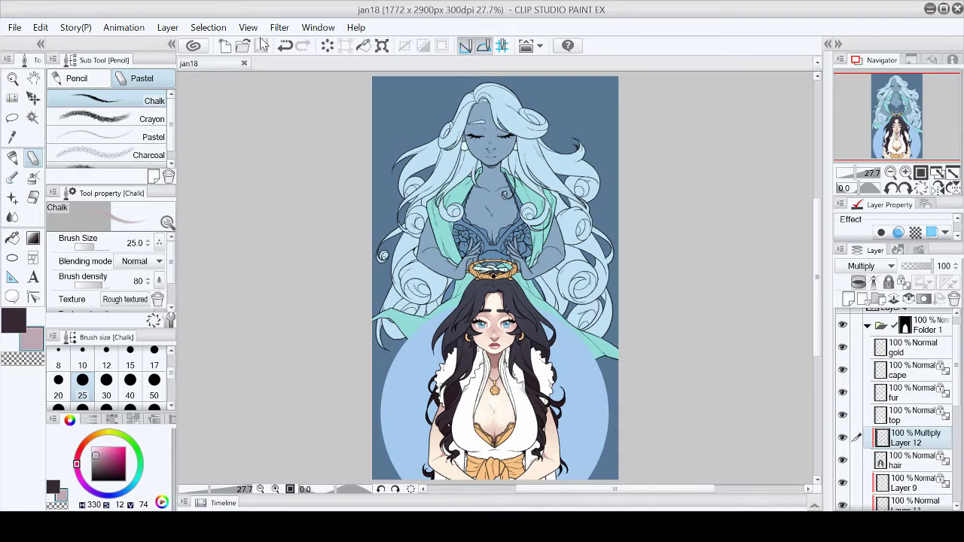
# Add a new clipped Normal layer above the Multiply hair shadows and choose slate blue (H 218, S 26, V 45)
pyautogui.click(905, 172)
pyautogui.click(913, 134)
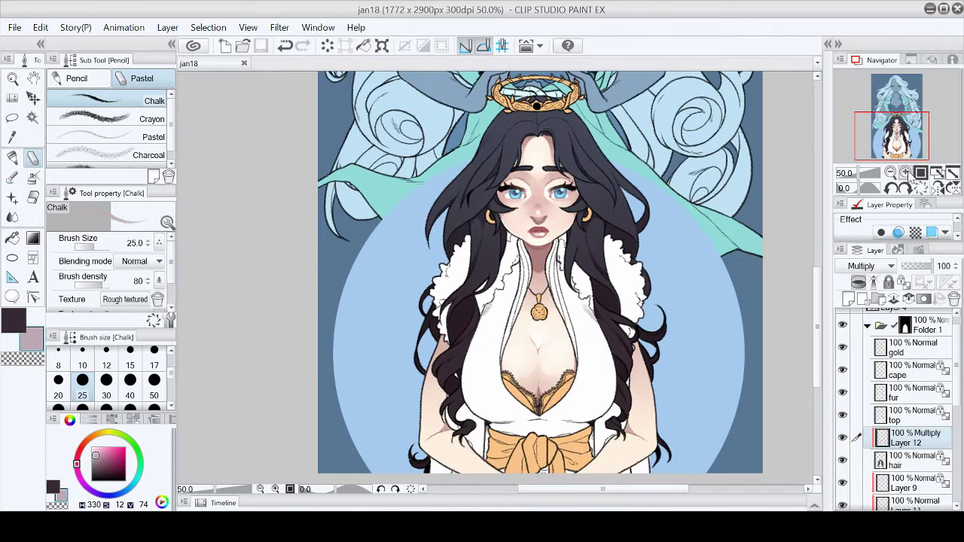
pyautogui.click(905, 173)
pyautogui.click(848, 299)
pyautogui.keyDown('alt'); pyautogui.click(455, 157); pyautogui.keyUp('alt')
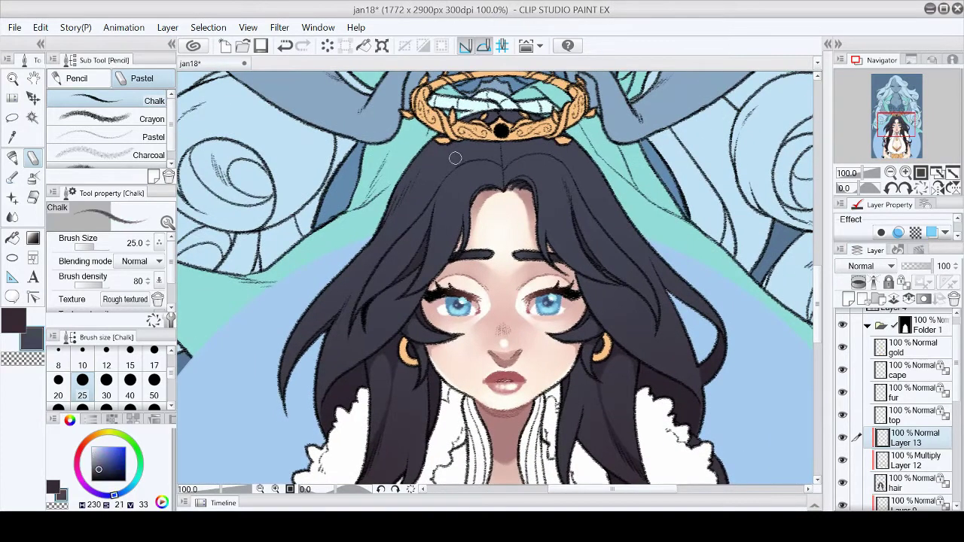
pyautogui.keyDown('alt'); pyautogui.click(455, 158); pyautogui.keyUp('alt')
pyautogui.click(906, 172)
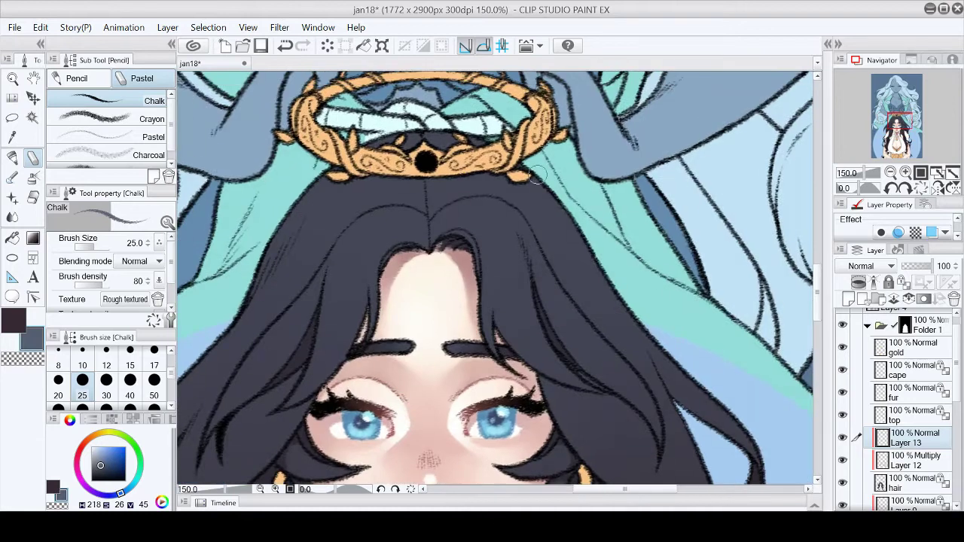
# On the Multiply layer, deepen the shadow under the hair parting at the forehead with mauve Chalk (H 330, S 12, V 74)
pyautogui.click(915, 459)
pyautogui.keyDown('alt'); pyautogui.click(389, 334); pyautogui.keyUp('alt')
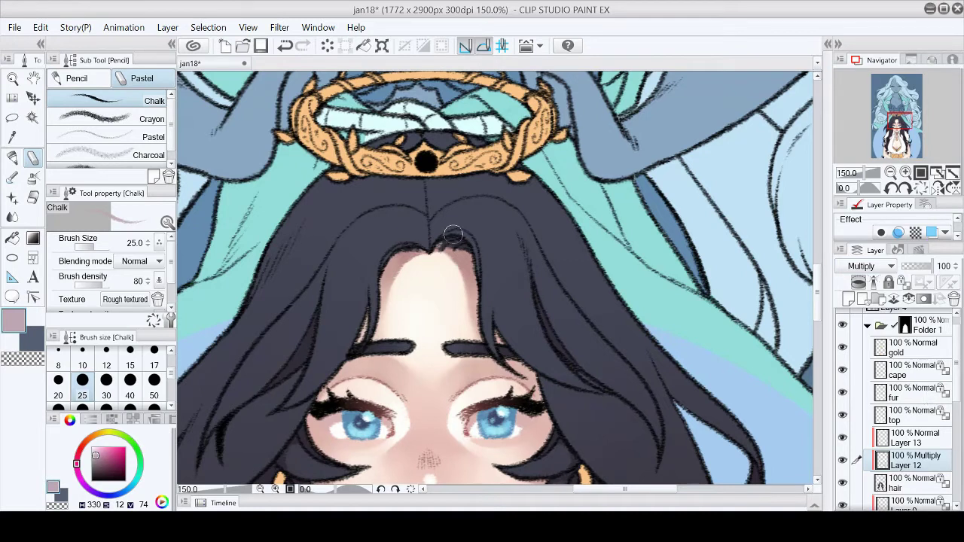
pyautogui.moveTo(462, 234); pyautogui.dragTo(472, 290)
# On the new Normal layer, paint slate blue Chalk highlights (H 218, S 26, V 45) along the strands right of the parting
pyautogui.click(915, 437)
pyautogui.keyDown('alt'); pyautogui.click(448, 225); pyautogui.keyUp('alt')
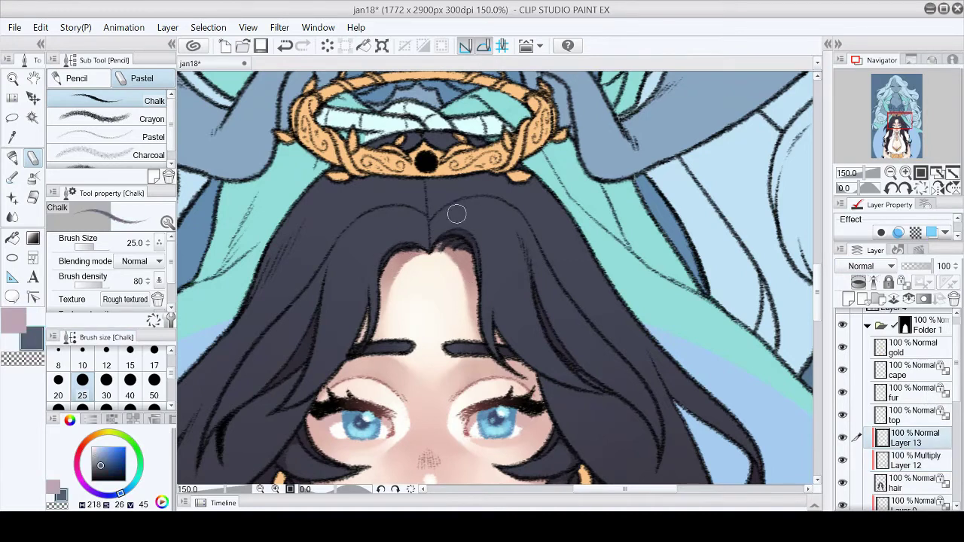
pyautogui.moveTo(477, 212)
pyautogui.mouseDown()
pyautogui.moveTo(510, 234)
pyautogui.moveTo(537, 333)
pyautogui.moveTo(570, 378)
pyautogui.mouseUp()
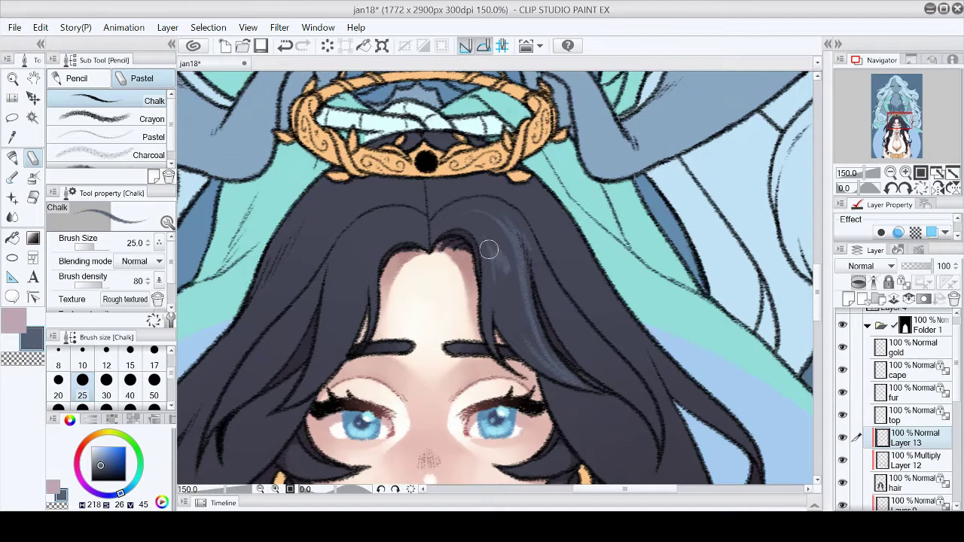
pyautogui.moveTo(534, 246); pyautogui.dragTo(600, 340)
pyautogui.moveTo(532, 244); pyautogui.dragTo(547, 289)
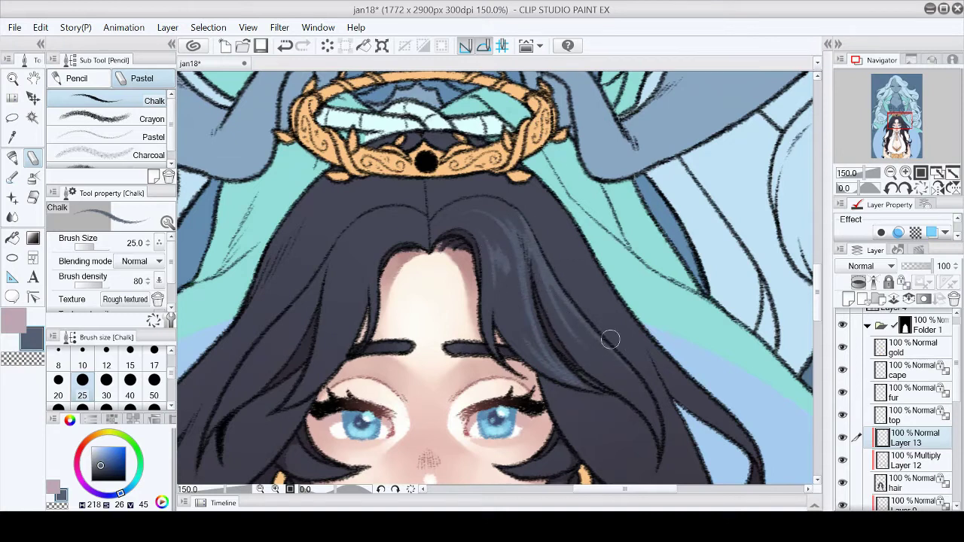
# Soften and rework the highlights right of the parting, alternating a transparent Crayon at size 17 with slate blue Chalk at size 25
pyautogui.press('.')
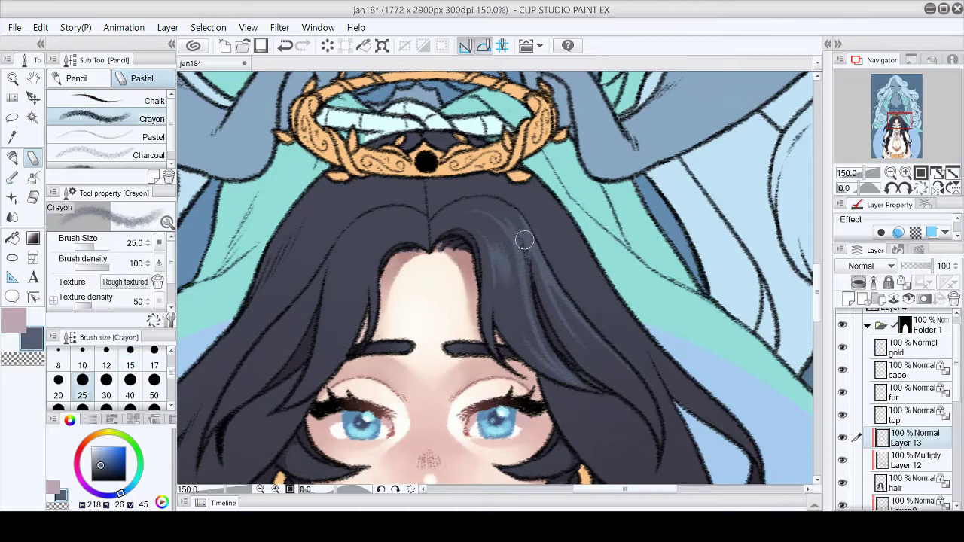
pyautogui.press('[')
pyautogui.press('[')
pyautogui.press(',')
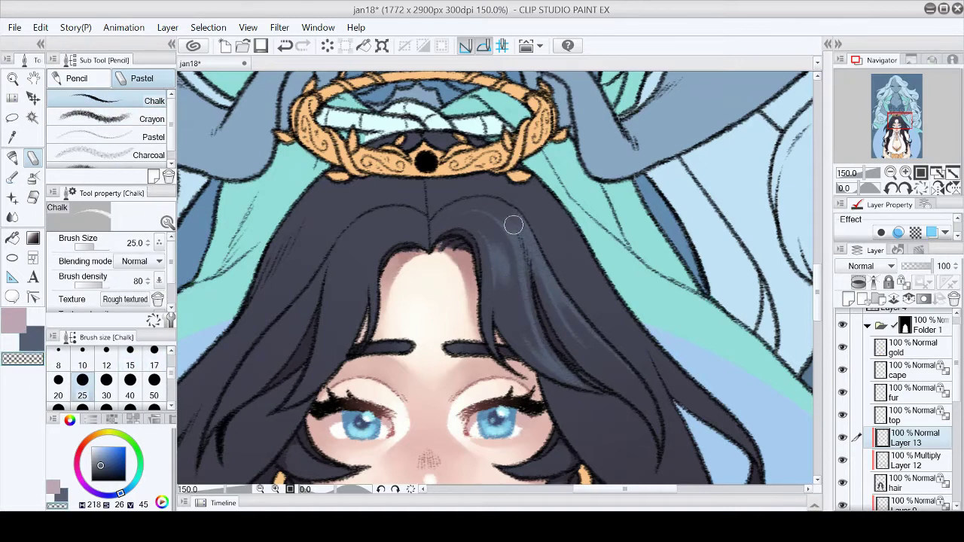
pyautogui.press('x')
pyautogui.moveTo(465, 237); pyautogui.dragTo(542, 355)
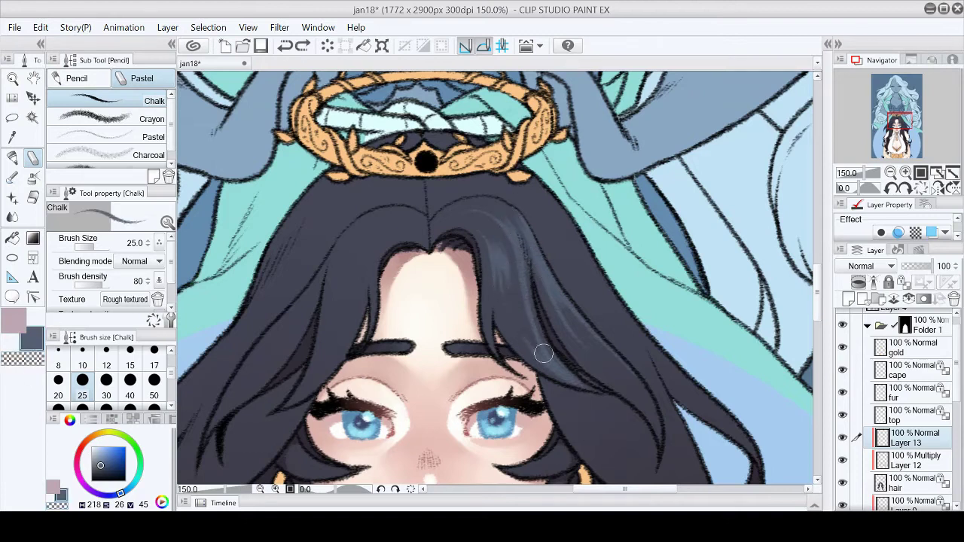
pyautogui.moveTo(505, 302); pyautogui.dragTo(547, 367)
pyautogui.click(105, 119)
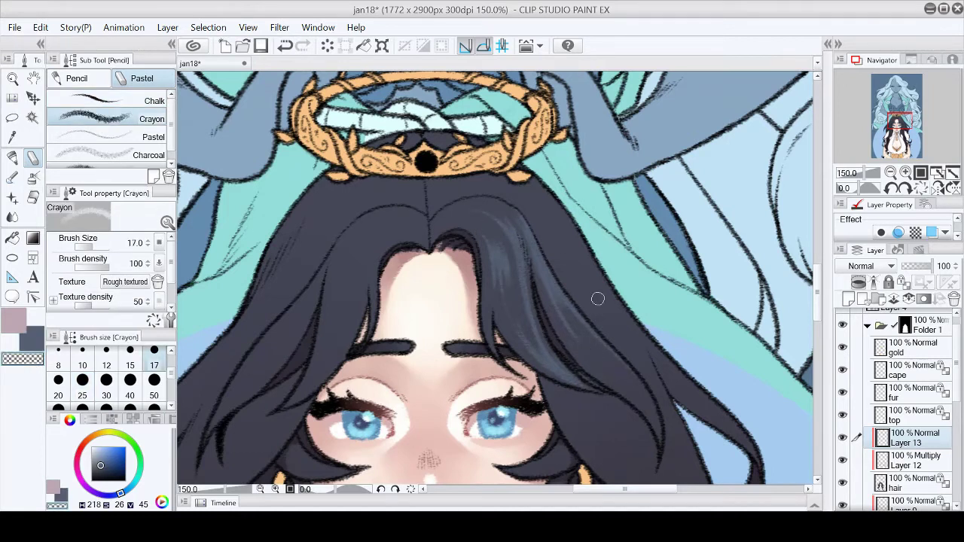
pyautogui.click(105, 100)
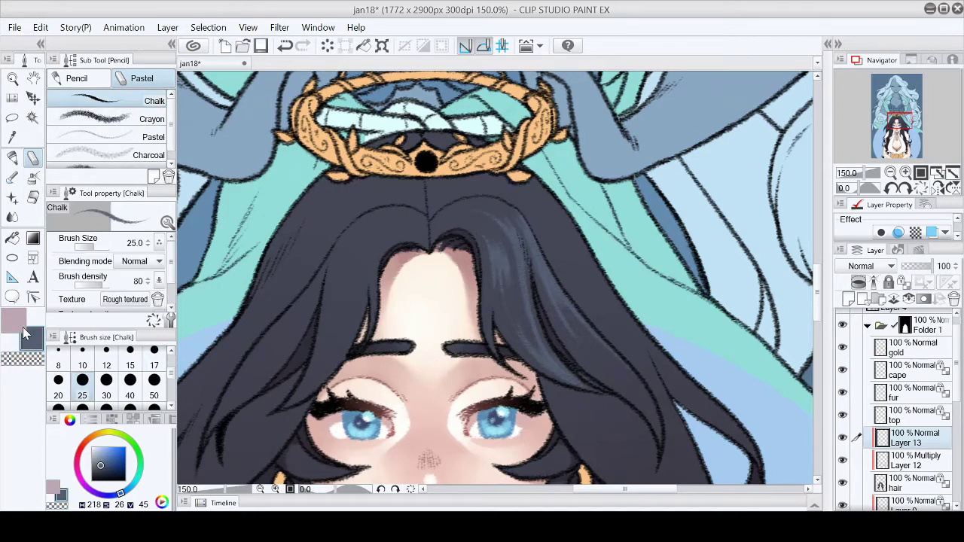
pyautogui.moveTo(497, 279)
pyautogui.mouseDown()
pyautogui.moveTo(501, 257)
pyautogui.moveTo(489, 290)
pyautogui.mouseUp()
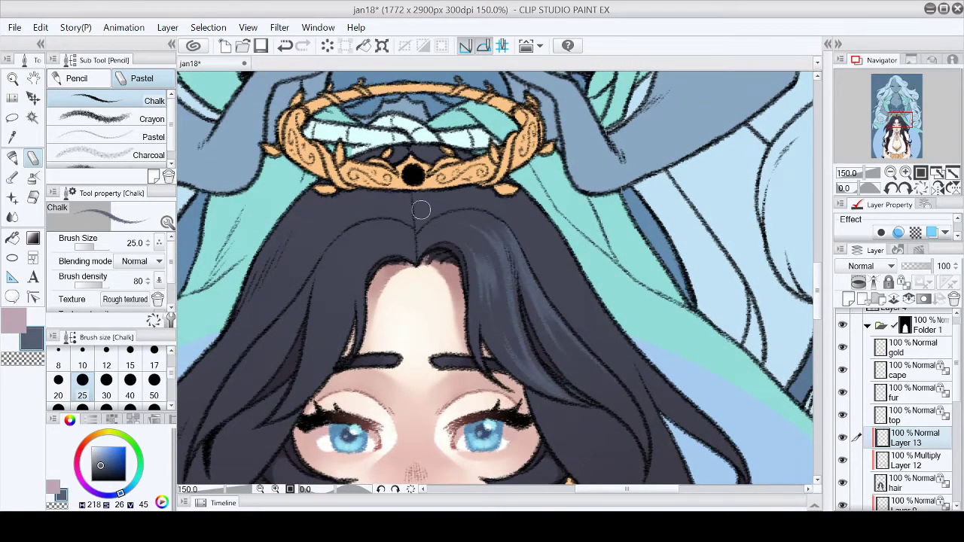
# Paint slate blue Chalk highlights (H 218, S 26, V 45) on the outer strands and lower lock right of the face
pyautogui.moveTo(901, 121); pyautogui.dragTo(909, 128)
pyautogui.moveTo(391, 305)
pyautogui.mouseDown()
pyautogui.moveTo(490, 384)
pyautogui.moveTo(450, 345)
pyautogui.mouseUp()
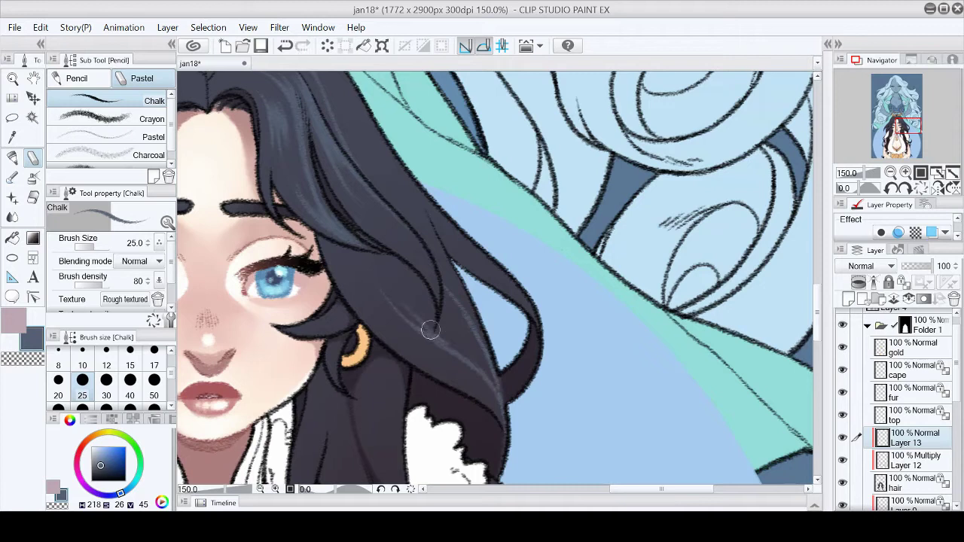
pyautogui.moveTo(908, 128); pyautogui.dragTo(904, 126)
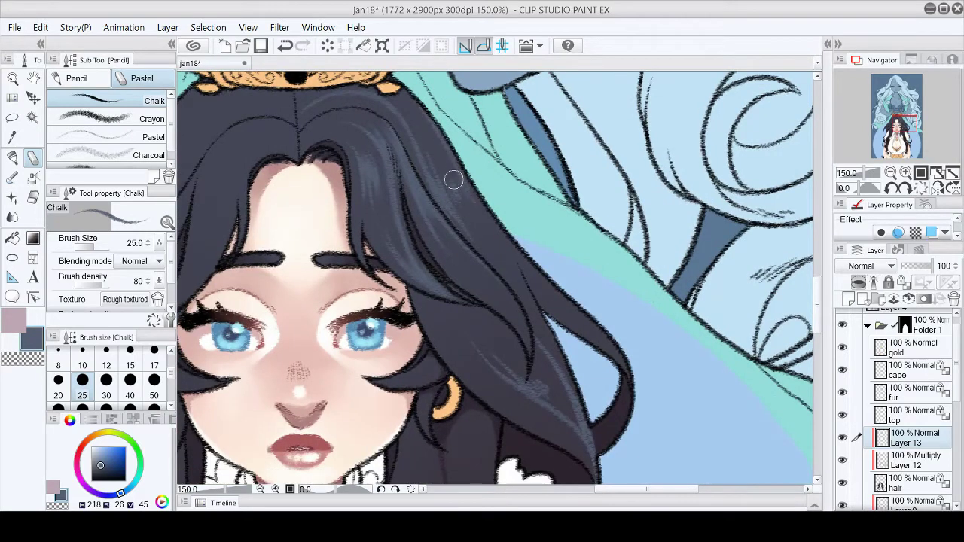
pyautogui.moveTo(898, 130); pyautogui.dragTo(899, 131)
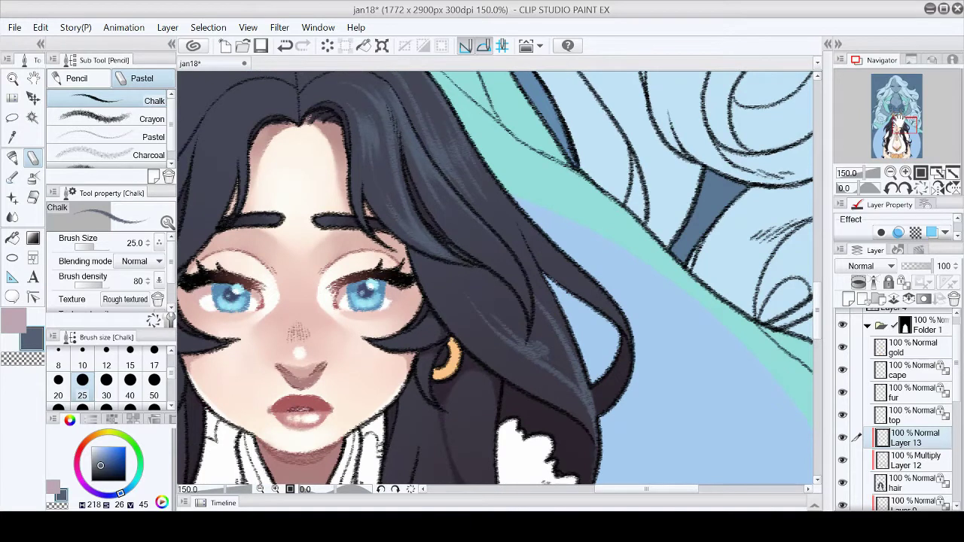
# Blend and build up the lower lock's highlights beside the right earring, using Crayon at size 17 and transparent and slate blue Chalk at size 25
pyautogui.click(151, 119)
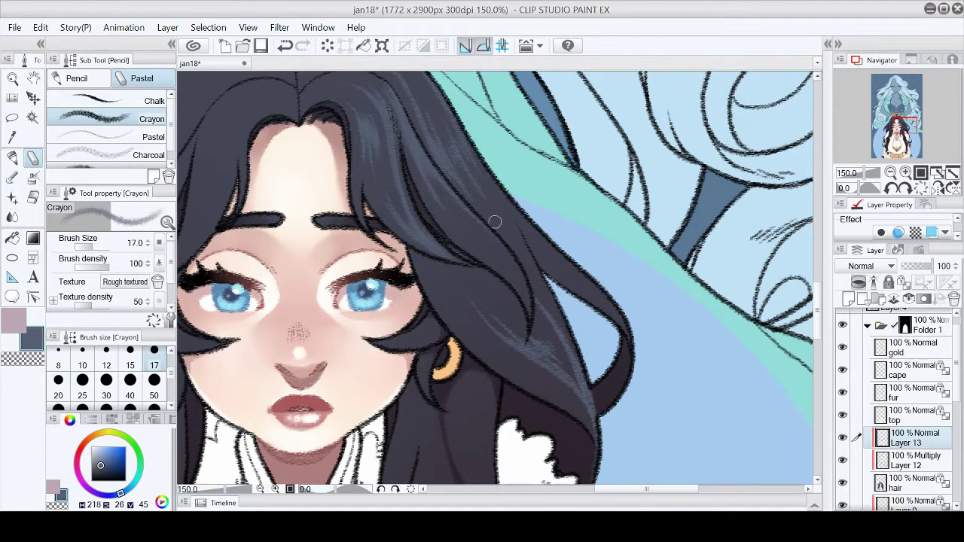
pyautogui.moveTo(452, 301); pyautogui.dragTo(509, 252)
pyautogui.click(153, 100)
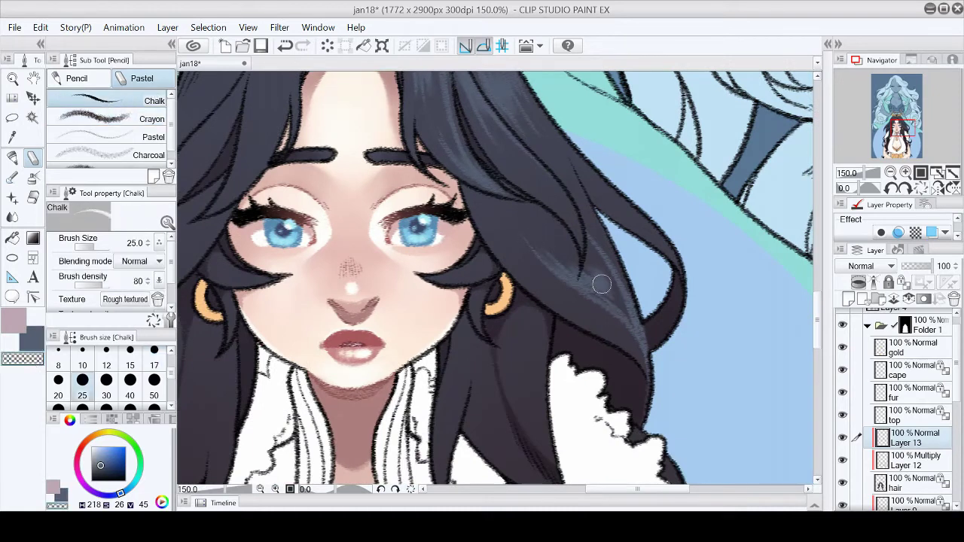
pyautogui.scroll(3, 736, 236)
pyautogui.press('c')
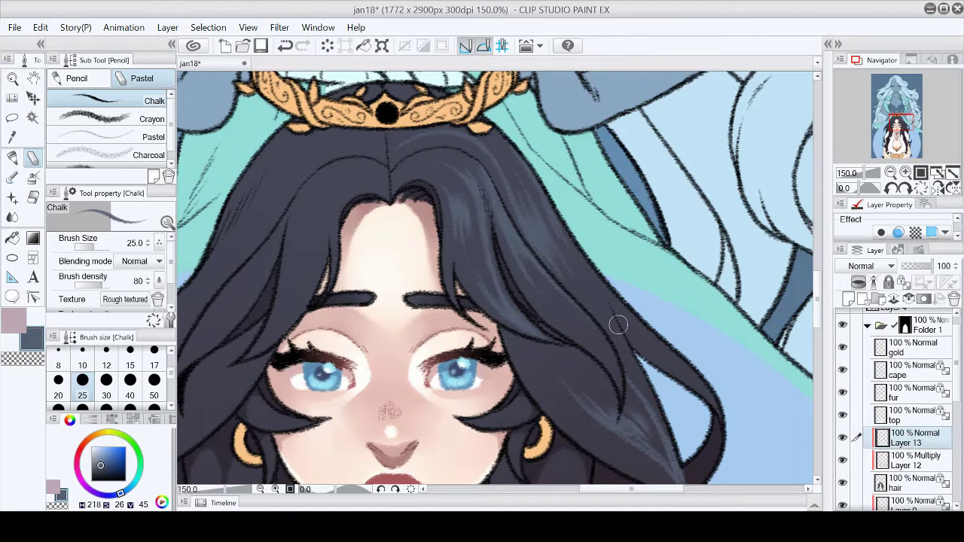
# Refine the right-hand lock's highlights with transparent and slate blue Chalk at size 25, and save the illustration
pyautogui.scroll(-2, 617, 324)
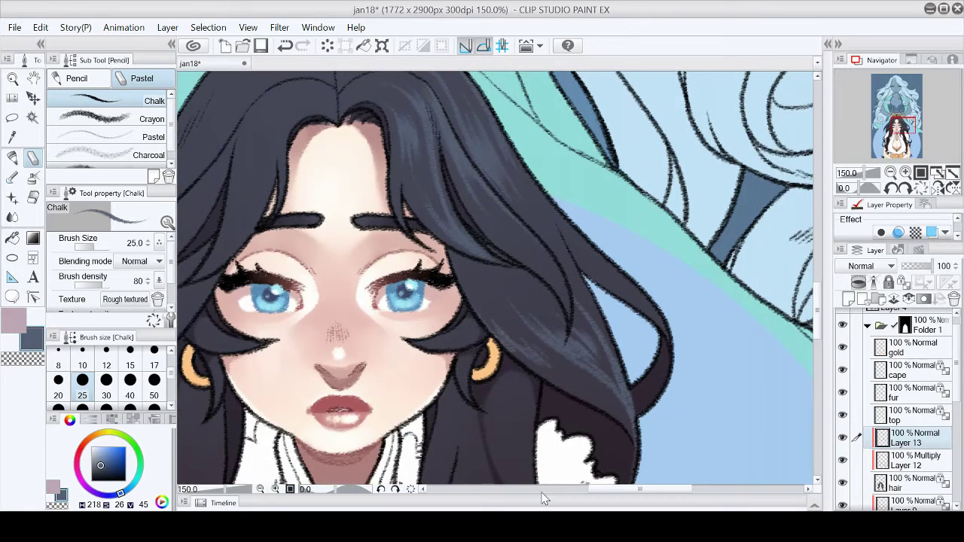
pyautogui.press('.')
pyautogui.press(',')
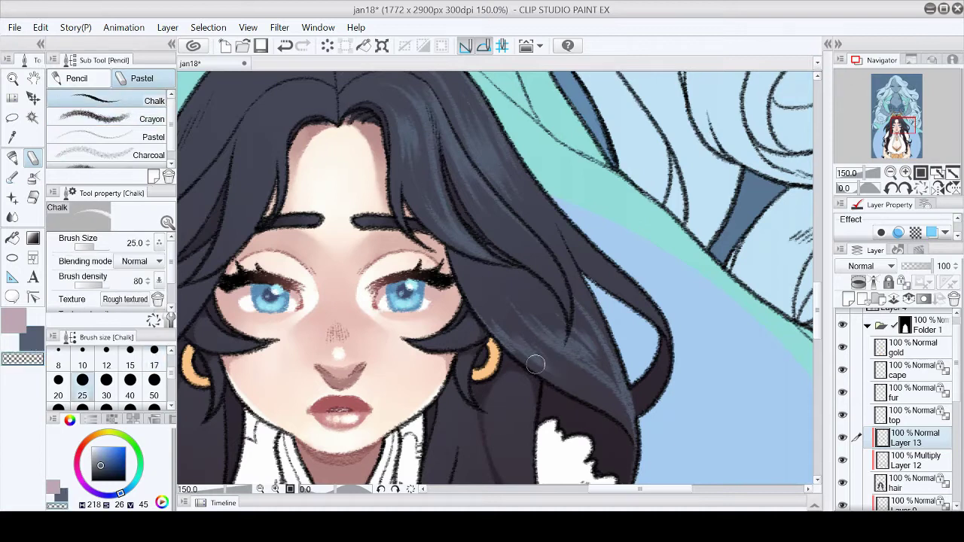
pyautogui.click(937, 173)
pyautogui.scroll(10, 527, 331)
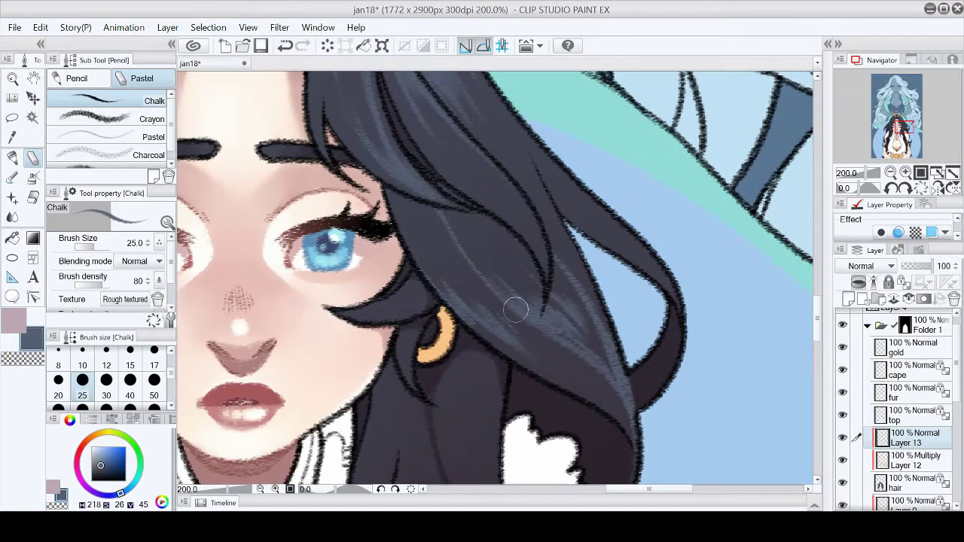
pyautogui.click(952, 174)
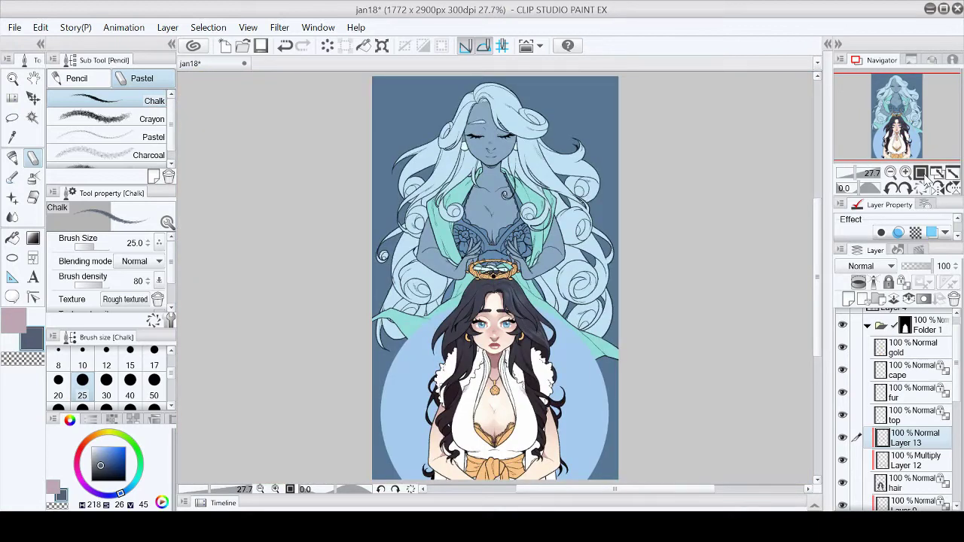
pyautogui.click(261, 45)
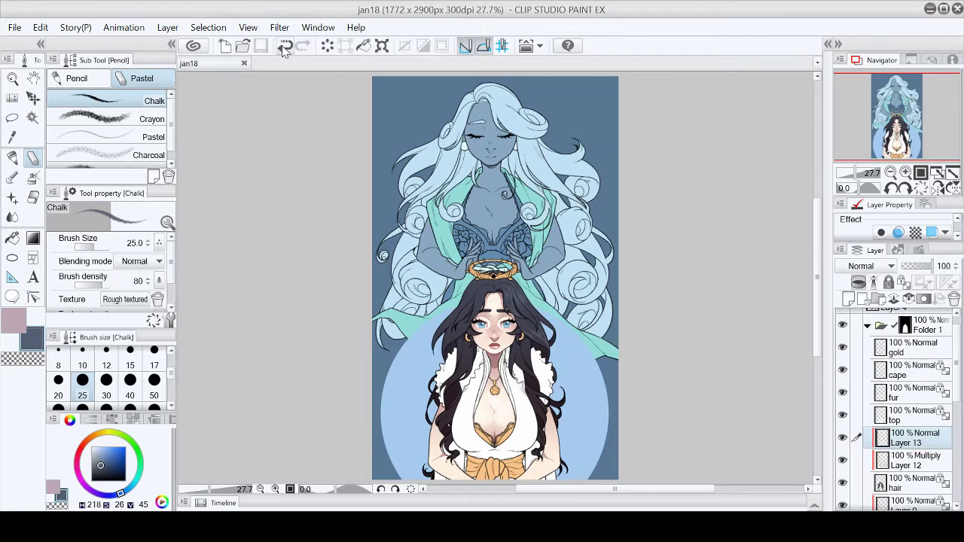
# Paint slate blue Chalk highlights at size 25 along the front strands on the still unlit side of the parting
pyautogui.click(938, 189)
pyautogui.scroll(5, 913, 128)
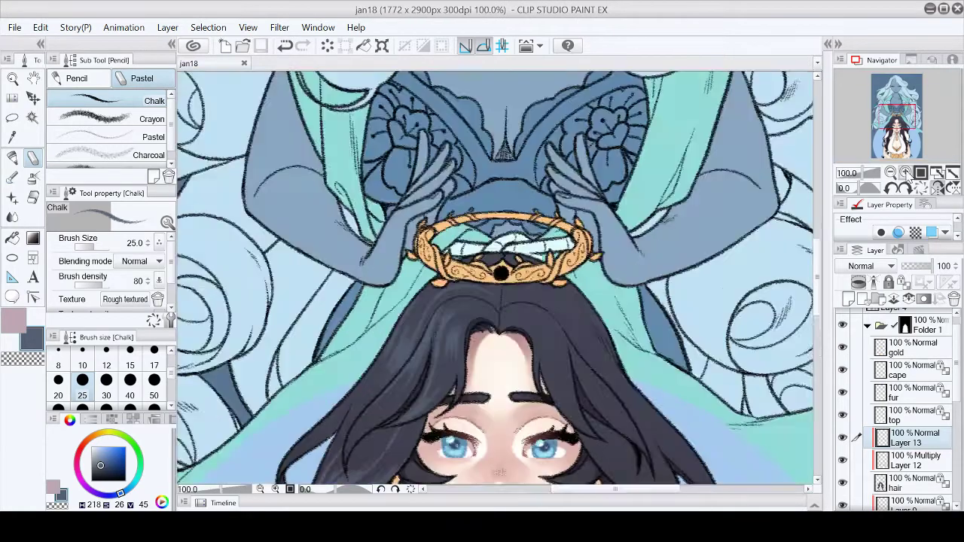
pyautogui.click(533, 195)
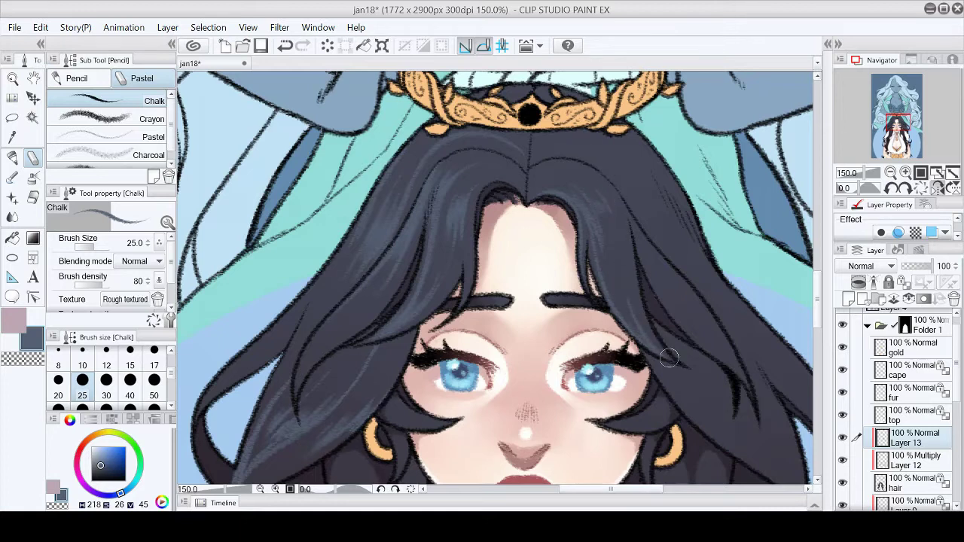
pyautogui.scroll(-3, 647, 343)
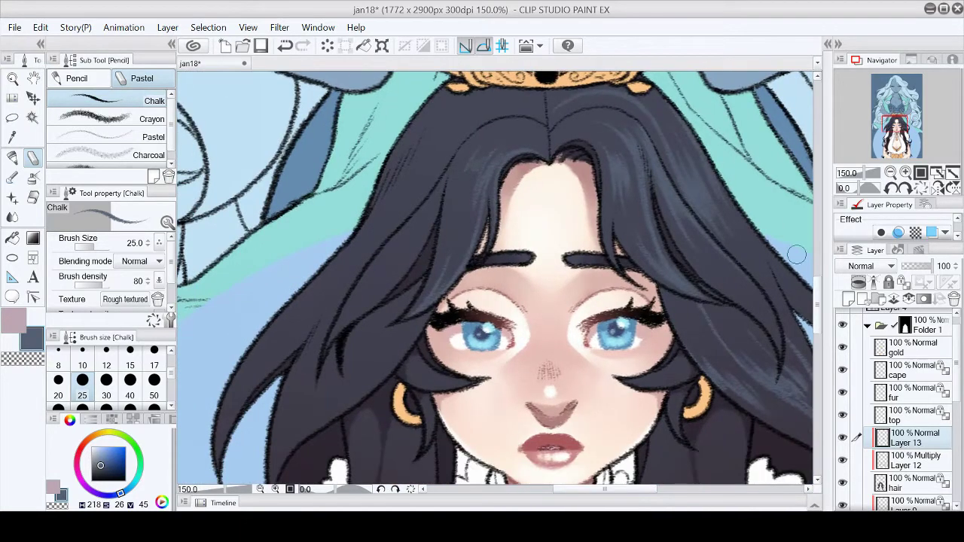
pyautogui.moveTo(364, 273)
pyautogui.mouseDown()
pyautogui.moveTo(493, 123)
pyautogui.moveTo(448, 167)
pyautogui.mouseUp()
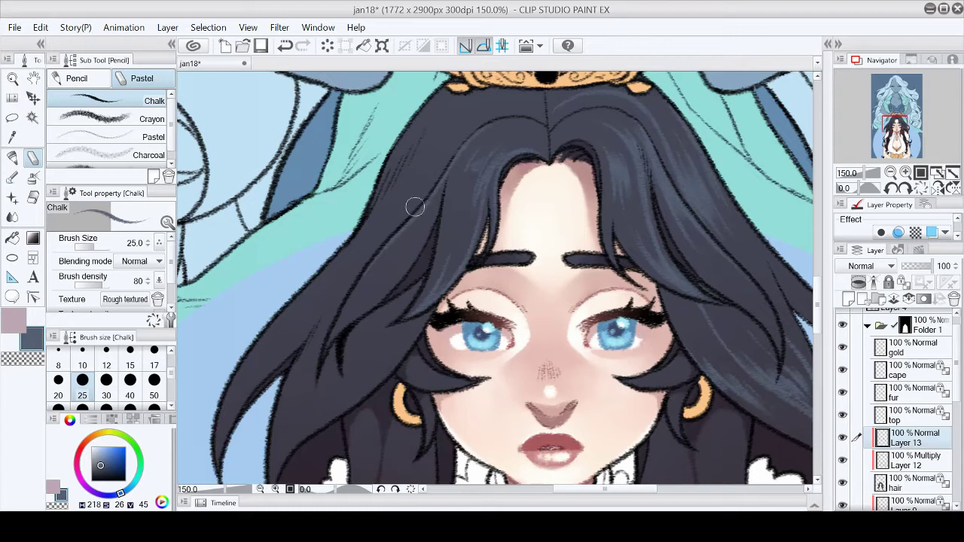
pyautogui.click(938, 188)
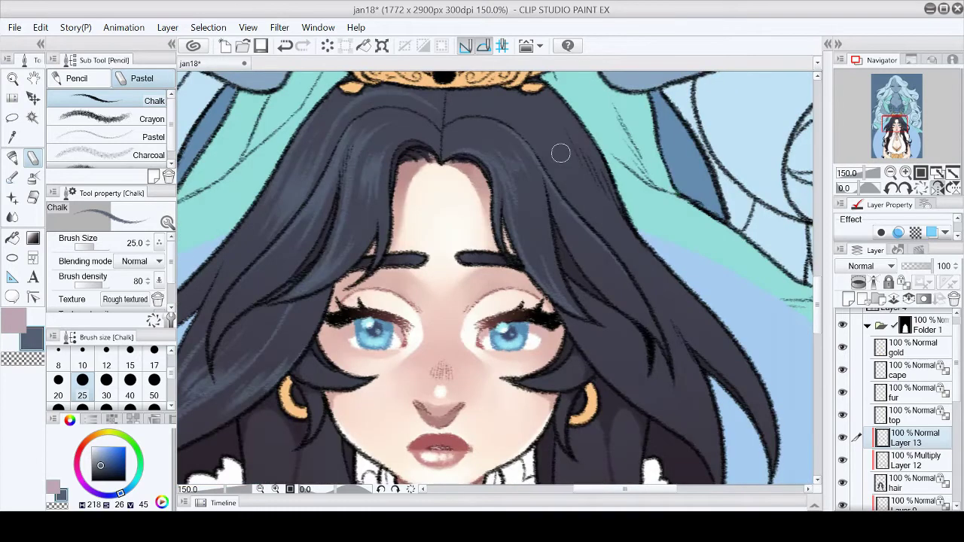
# Blend the new front-strand highlights with Crayon at size 17 and transparent Chalk at size 25, and save the illustration
pyautogui.press('.')
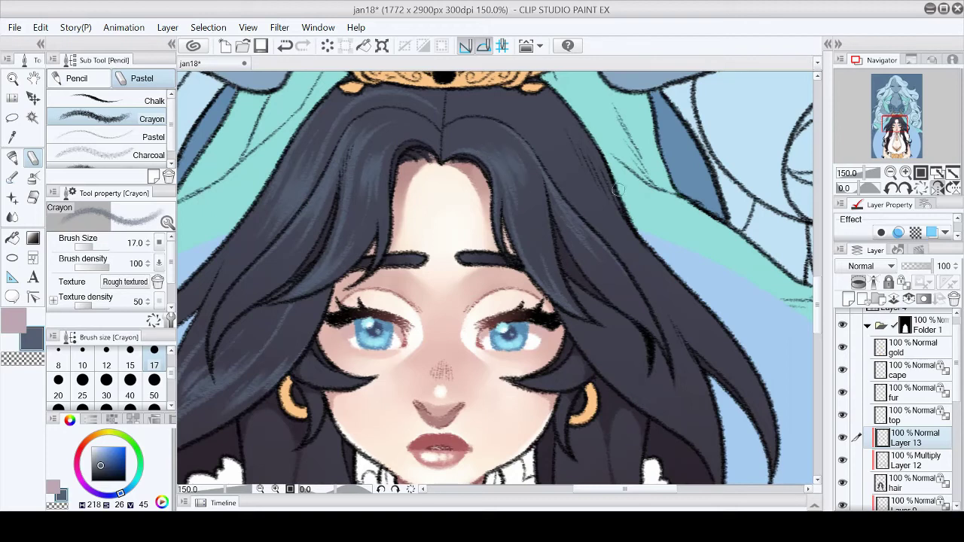
pyautogui.press('h')
pyautogui.press(',')
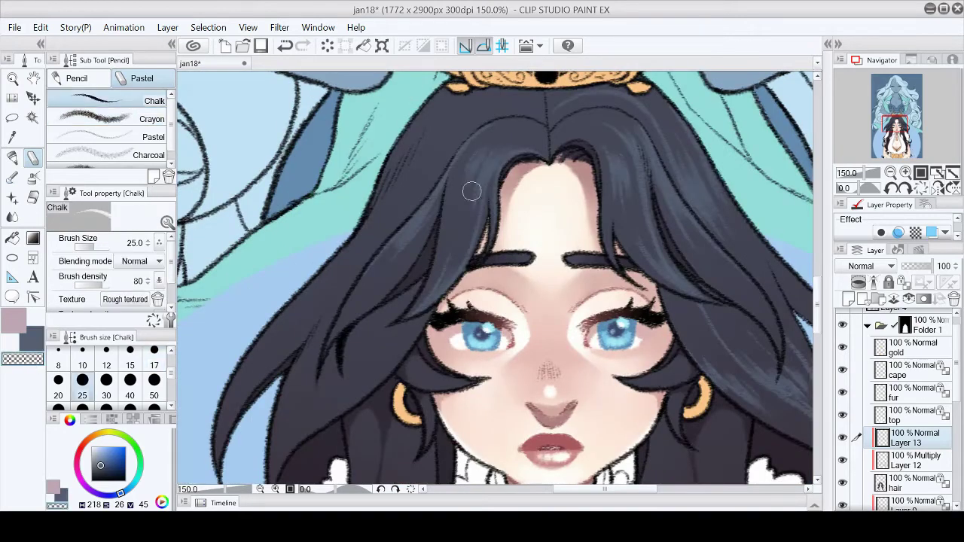
pyautogui.hotkey('ctrl', 'z')
pyautogui.hotkey('ctrl', 'y')
pyautogui.click(260, 47)
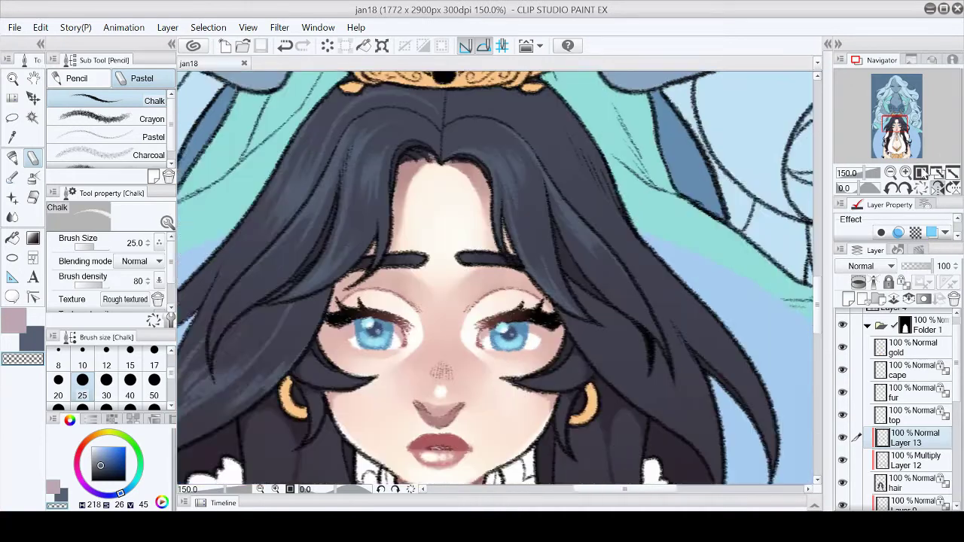
# Extend slate blue Chalk highlights onto the outer crown strands of the same side, softening them with a transparent Crayon at size 17
pyautogui.hscroll(5, 494, 279)
pyautogui.press('x')
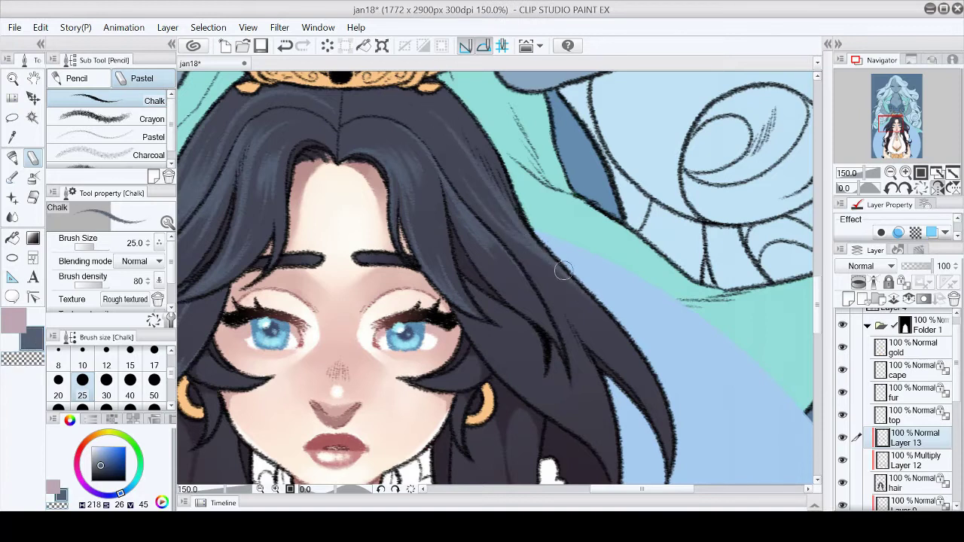
pyautogui.click(131, 118)
pyautogui.press('c')
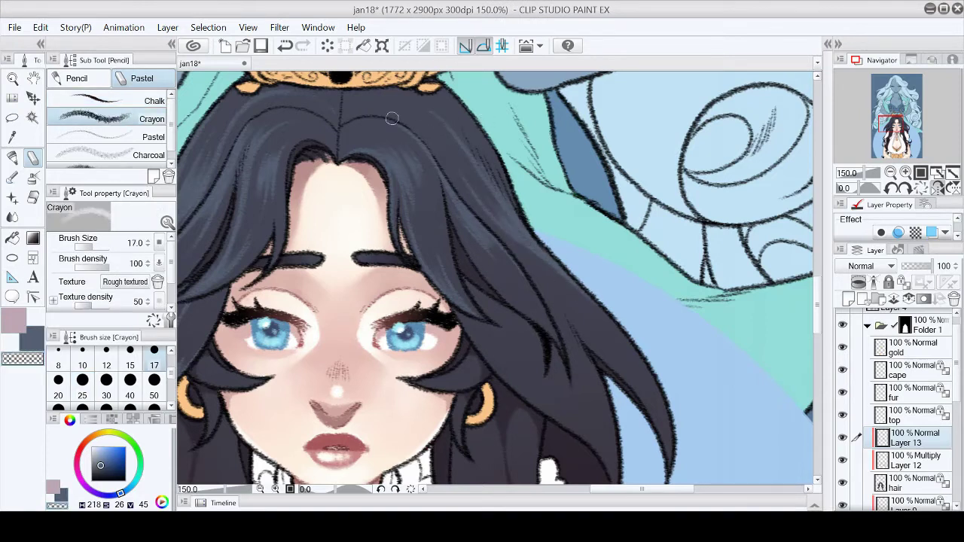
pyautogui.click(937, 188)
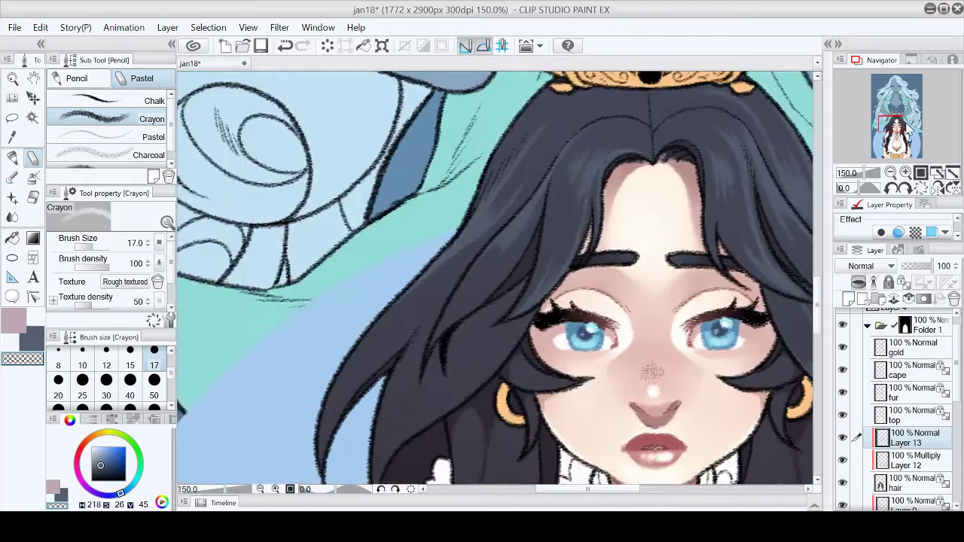
pyautogui.click(155, 100)
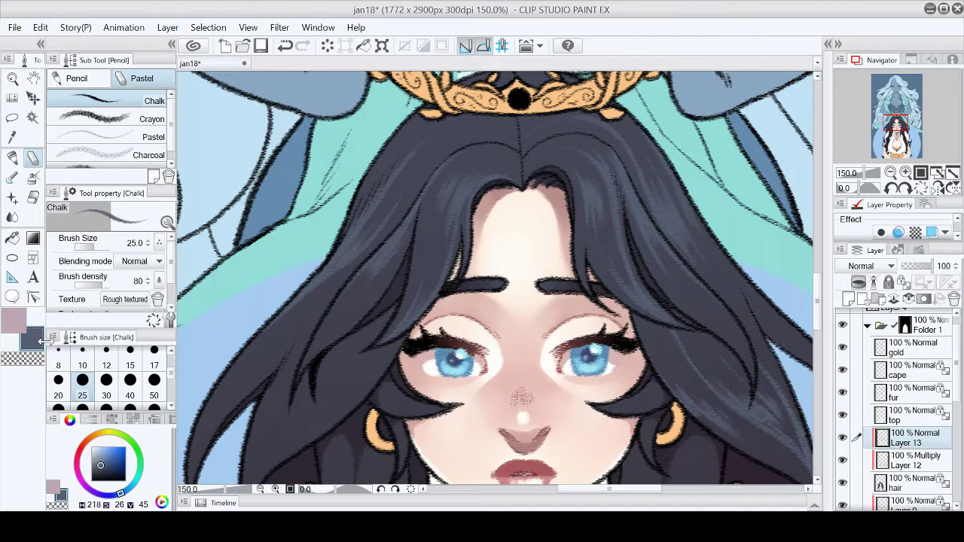
# Paint slate blue Chalk highlights down the lower strands and lock beside the earring on the same side
pyautogui.moveTo(784, 469); pyautogui.dragTo(408, 306)
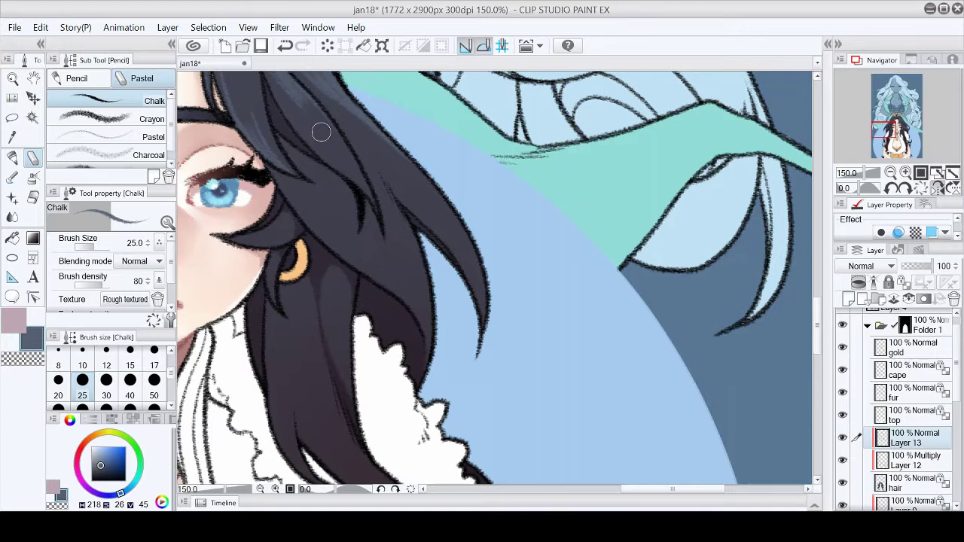
pyautogui.moveTo(282, 191); pyautogui.dragTo(355, 192)
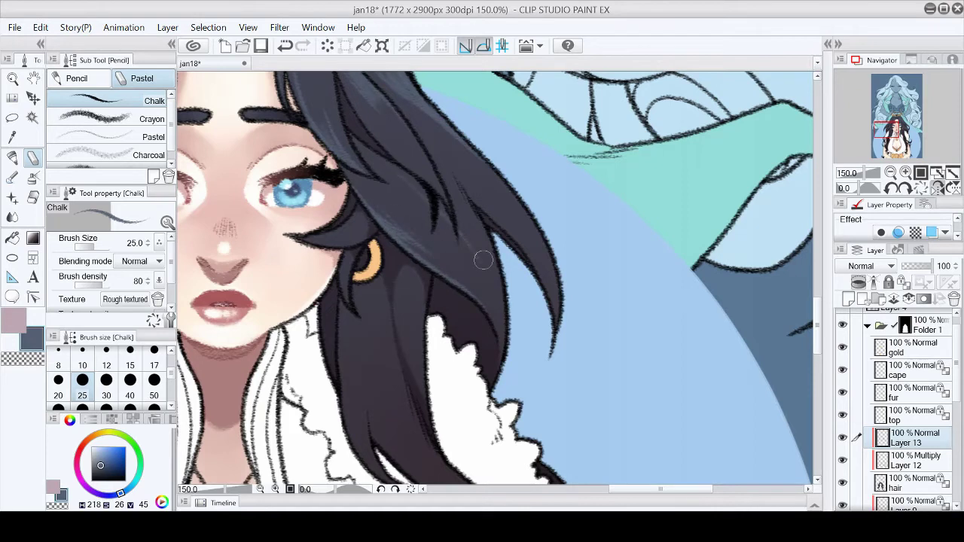
pyautogui.press('h')
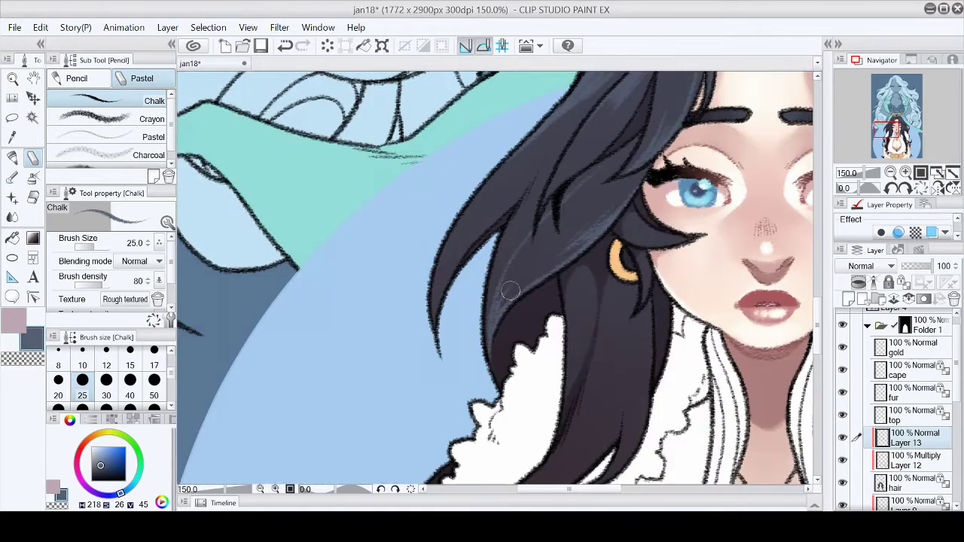
pyautogui.press('h')
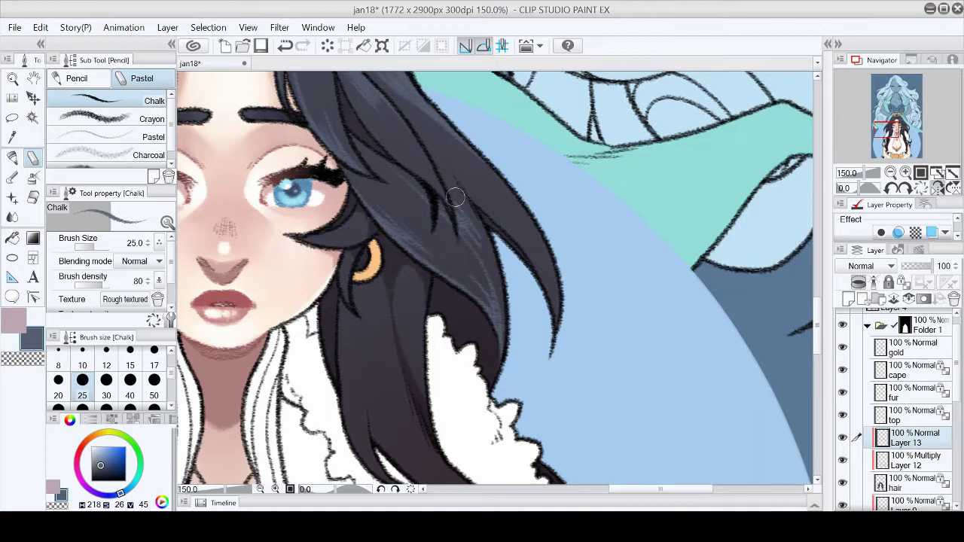
# Blend the strands above that earring with Crayon at size 17 and transparent Chalk at size 25, and save the illustration
pyautogui.press('.')
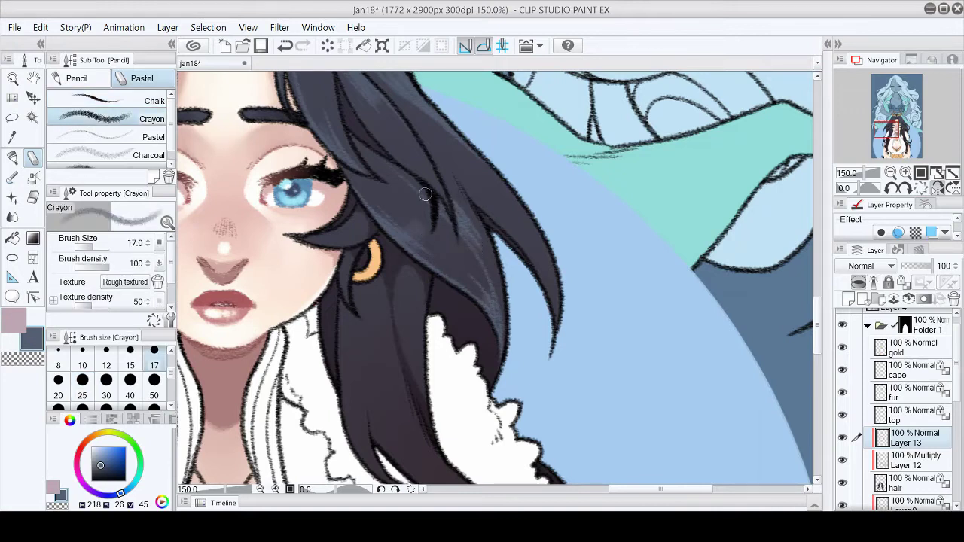
pyautogui.click(30, 360)
pyautogui.press(',')
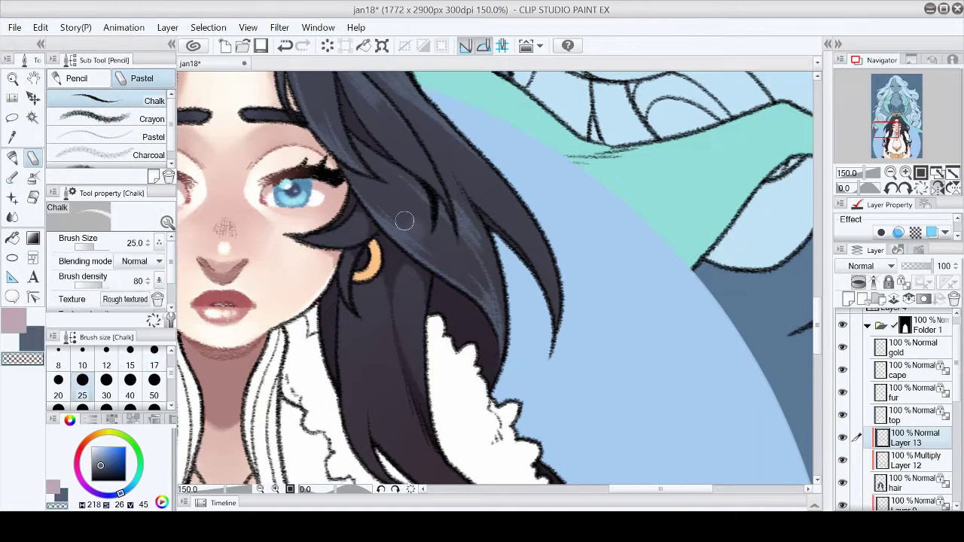
pyautogui.press('c')
pyautogui.press('c')
pyautogui.press('c')
pyautogui.press('h')
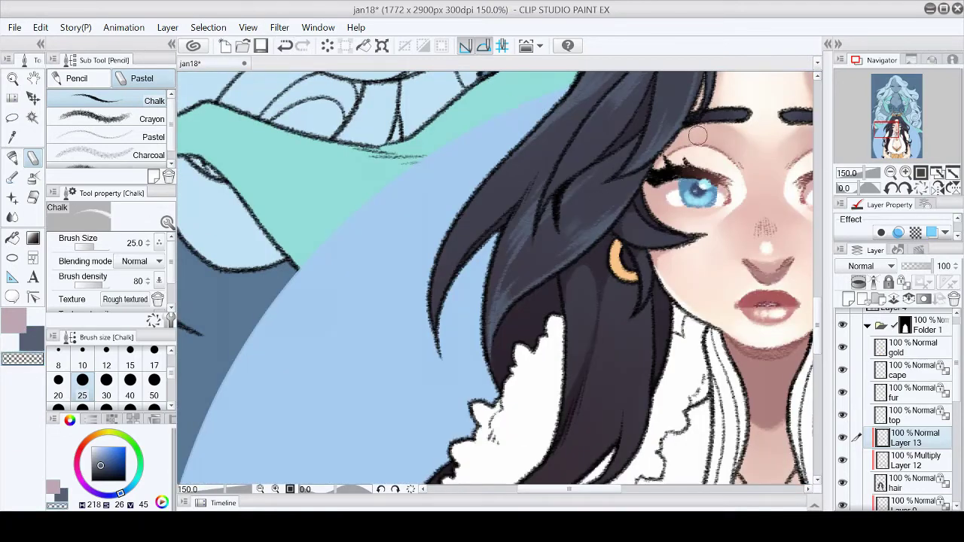
pyautogui.click(938, 174)
pyautogui.click(261, 46)
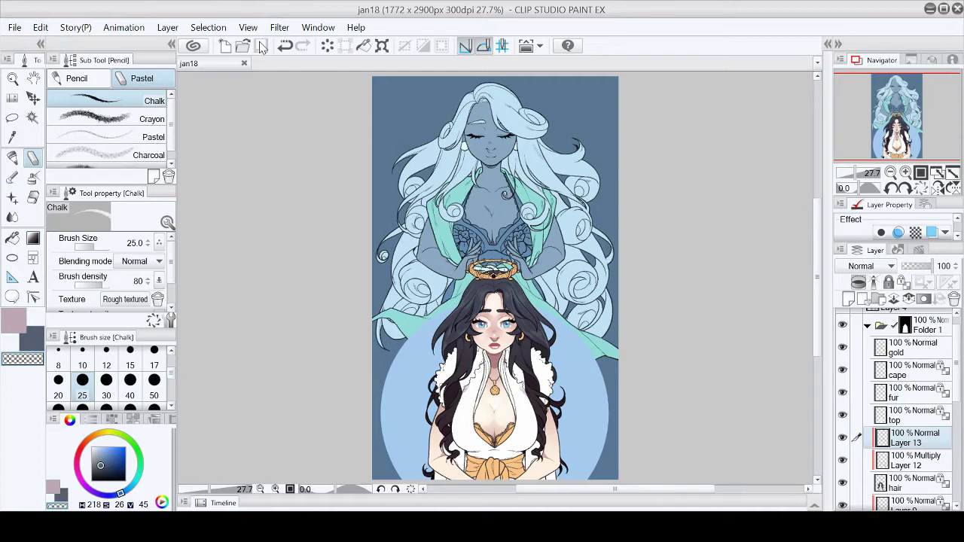
# Change the highlight colour from transparent to muted purple (H 255, S 31, V 46) for the Chalk brush
pyautogui.scroll(8, 904, 131)
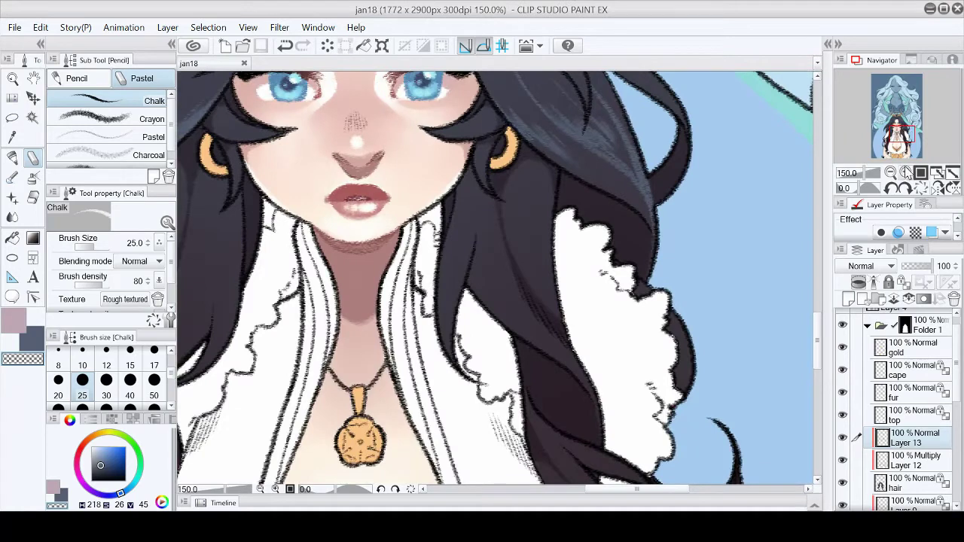
pyautogui.click(906, 172)
pyautogui.moveTo(100, 466)
pyautogui.mouseDown()
pyautogui.moveTo(113, 455)
pyautogui.moveTo(104, 464)
pyautogui.mouseUp()
pyautogui.click(375, 197)
pyautogui.hotkey('ctrl', '0')
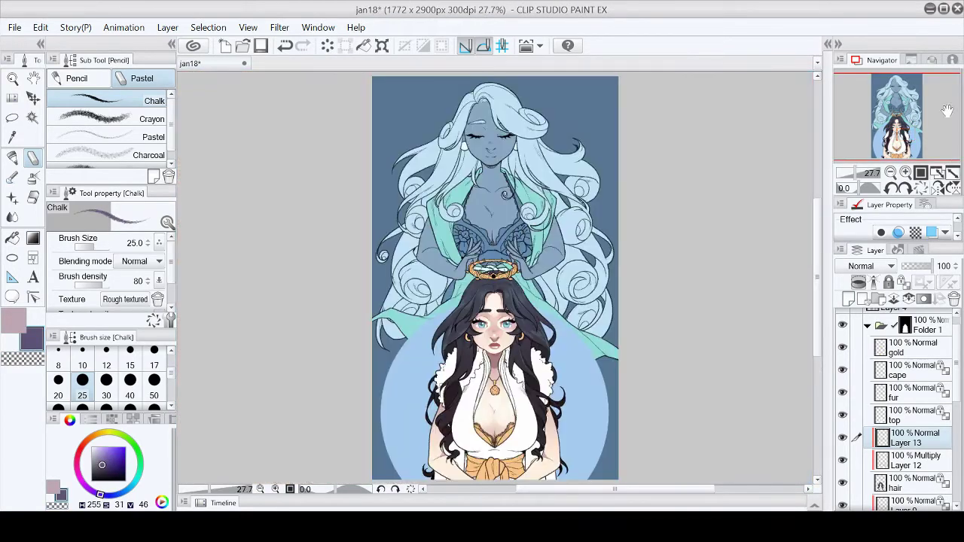
# Paint muted purple Chalk strokes at size 25 down the long lock beside the fur collar, following its curve to the twist
pyautogui.click(938, 172)
pyautogui.click(939, 188)
pyautogui.press('e')
pyautogui.click(34, 159)
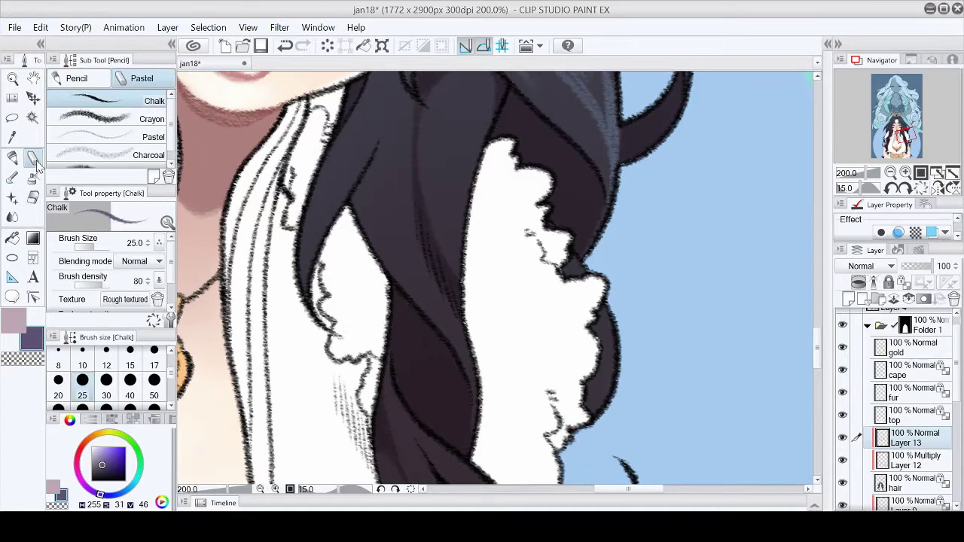
pyautogui.moveTo(409, 216); pyautogui.dragTo(461, 330)
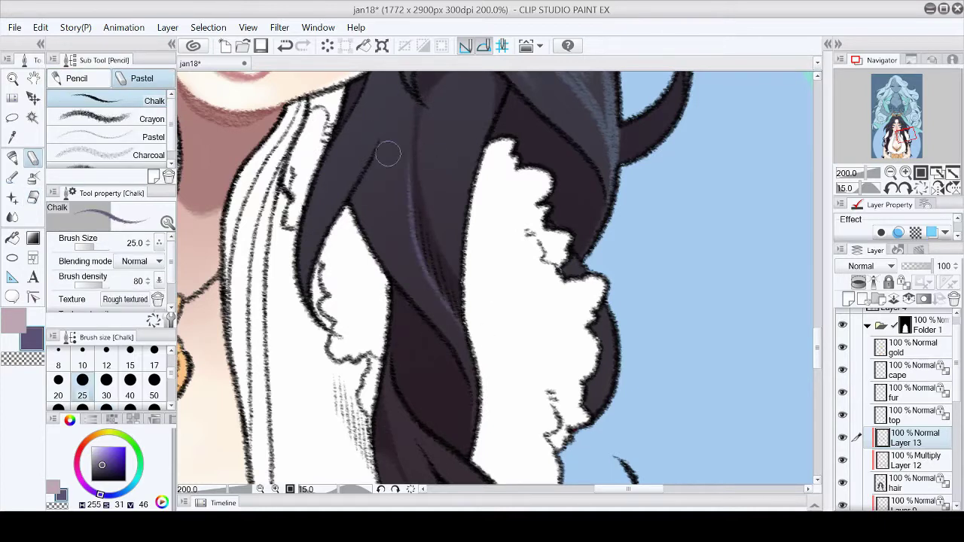
pyautogui.moveTo(387, 216); pyautogui.dragTo(462, 333)
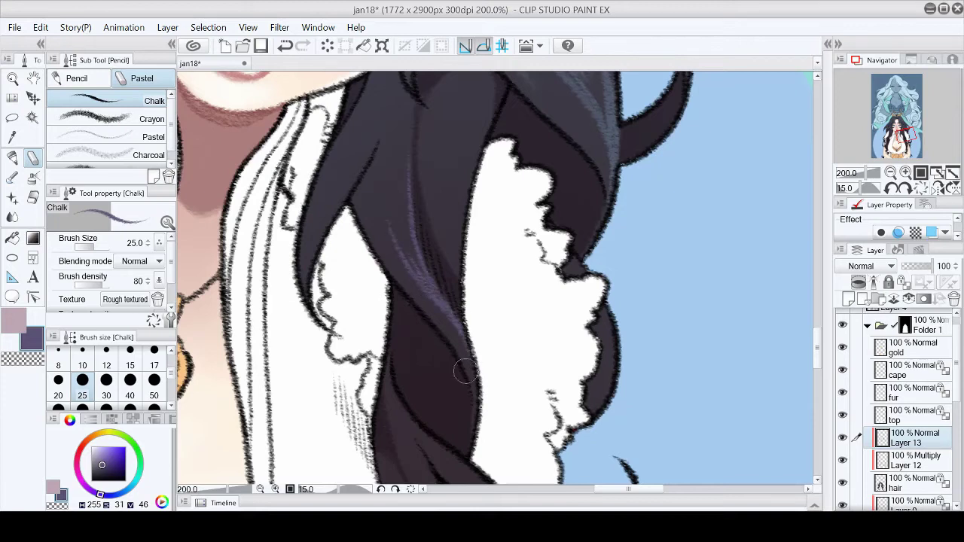
# Pick a greyer purple (H 269, S 23, V 46) and start Chalk highlights on the twisted lock beside the upper arm
pyautogui.click(923, 188)
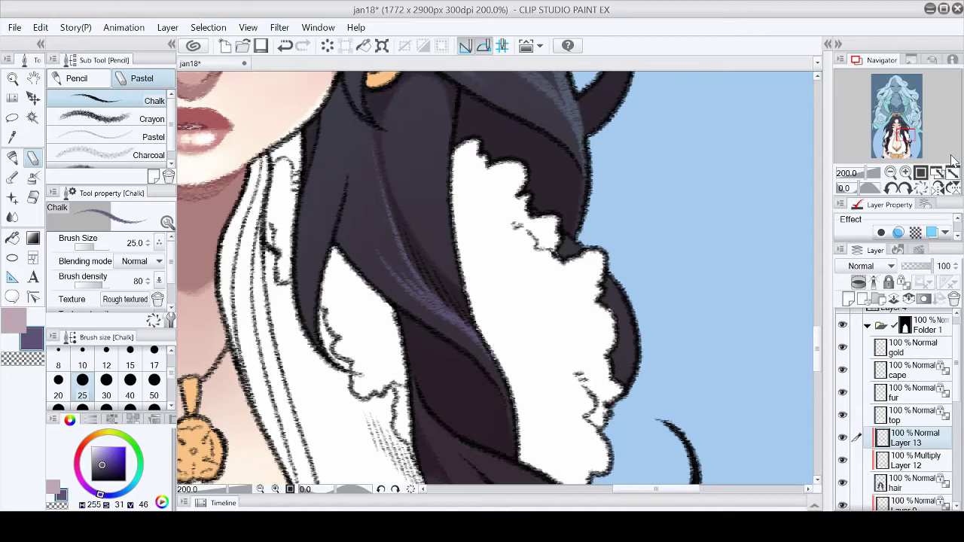
pyautogui.hotkey('ctrl', '0')
pyautogui.scroll(4, 482, 226)
pyautogui.moveTo(527, 339); pyautogui.dragTo(341, 192)
pyautogui.keyDown('alt'); pyautogui.click(341, 192); pyautogui.keyUp('alt')
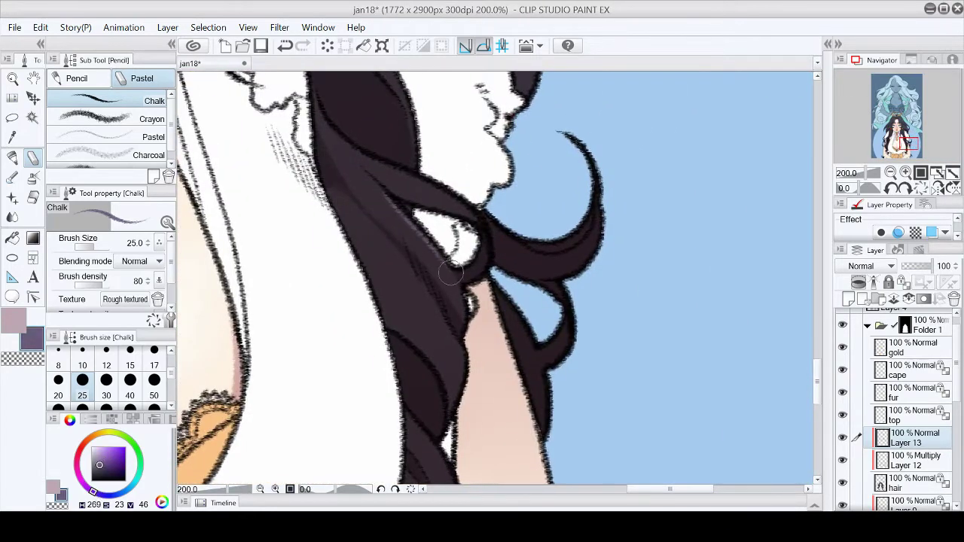
pyautogui.moveTo(409, 247); pyautogui.dragTo(437, 318)
pyautogui.scroll(5, 437, 318)
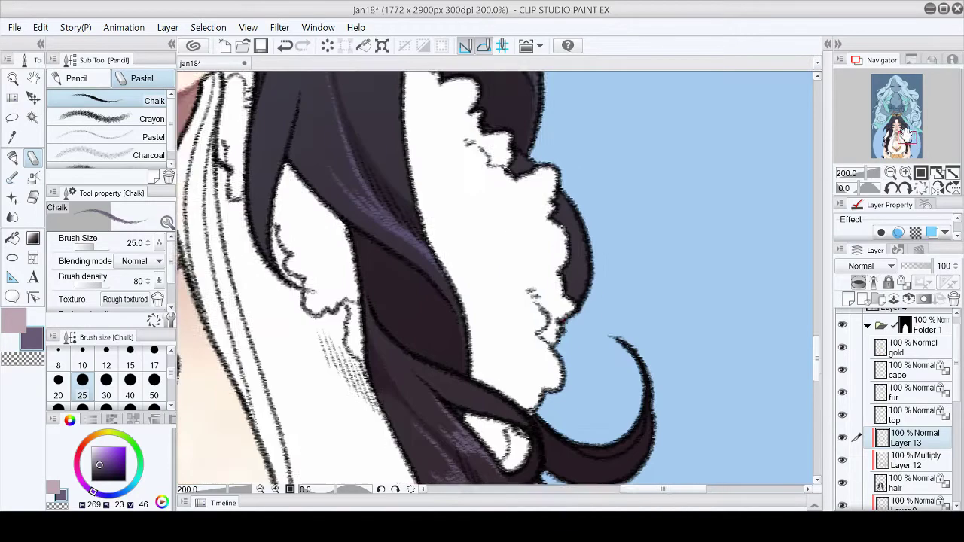
# Blend and reinforce the purple highlights on the lock beside the fur collar, alternating Crayon at size 17 and Chalk in H 255, S 30, V 45
pyautogui.press('x')
pyautogui.press('x')
pyautogui.click(105, 119)
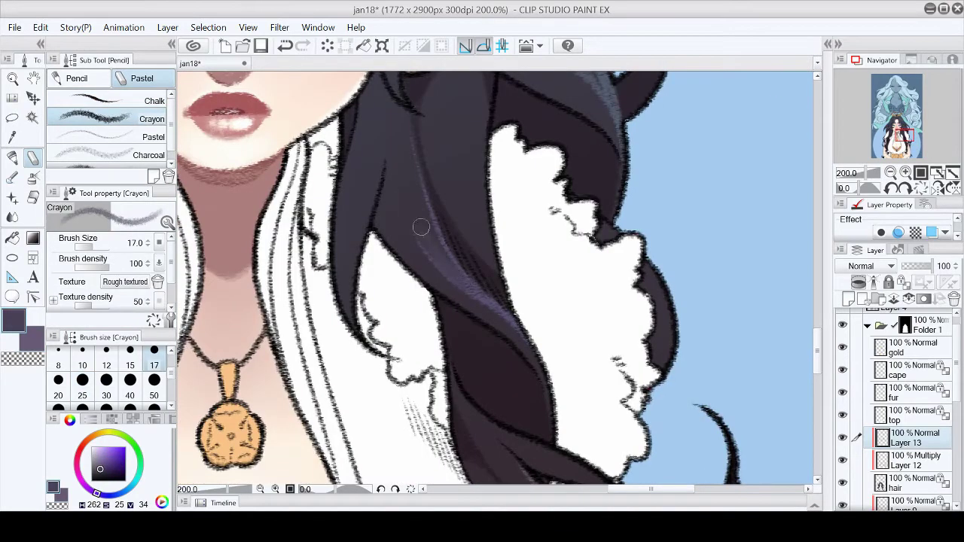
pyautogui.click(106, 101)
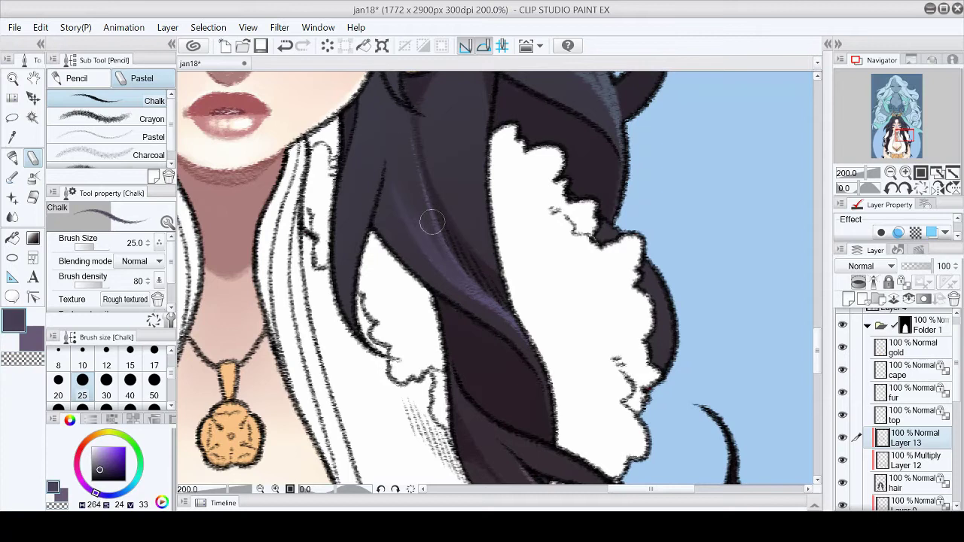
pyautogui.click(905, 172)
pyautogui.scroll(-2, 424, 201)
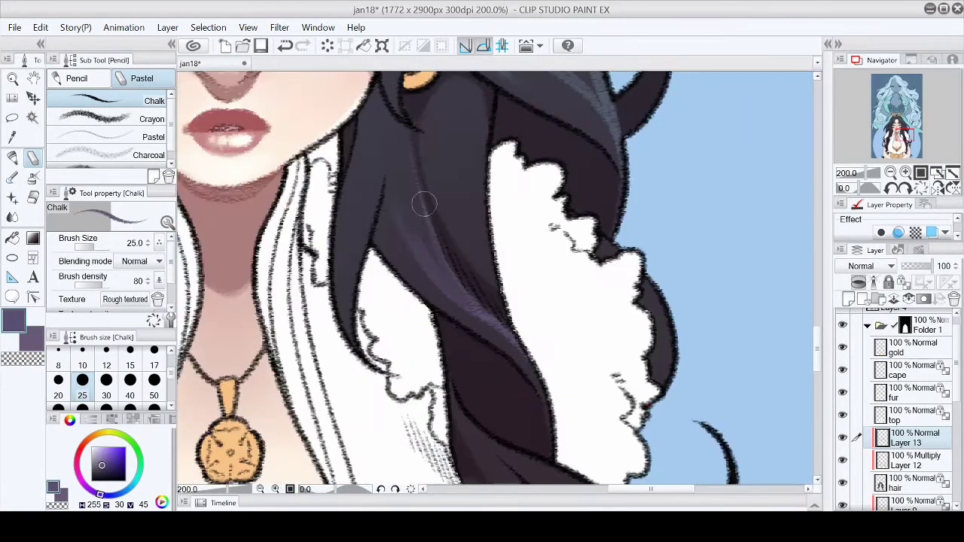
pyautogui.click(105, 119)
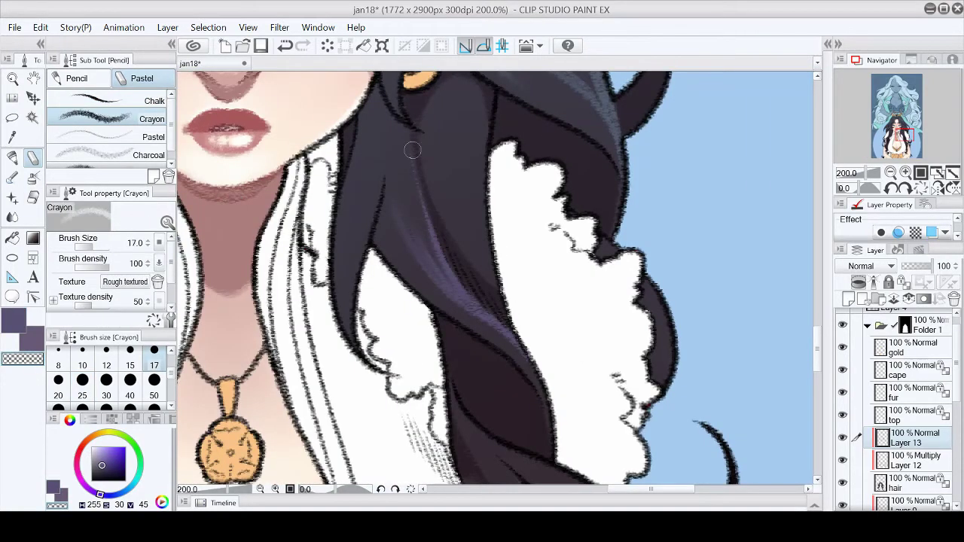
# Build up the highlights on the twisted lock beside the arm in purple H 269, S 23, V 46 with Crayon and Chalk
pyautogui.click(93, 491)
pyautogui.click(909, 143)
pyautogui.press('b')
pyautogui.press('p')
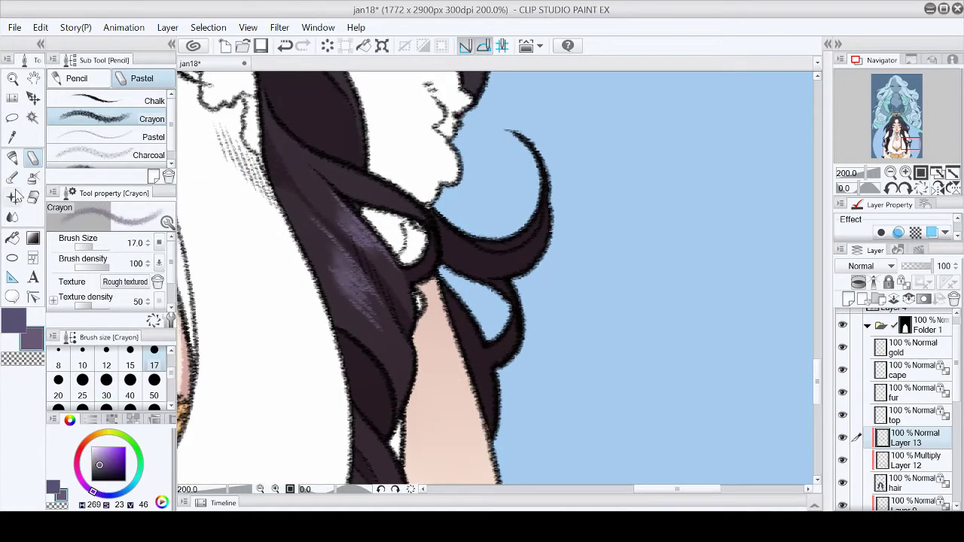
pyautogui.press('p')
pyautogui.keyDown('alt'); pyautogui.click(320, 254); pyautogui.keyUp('alt')
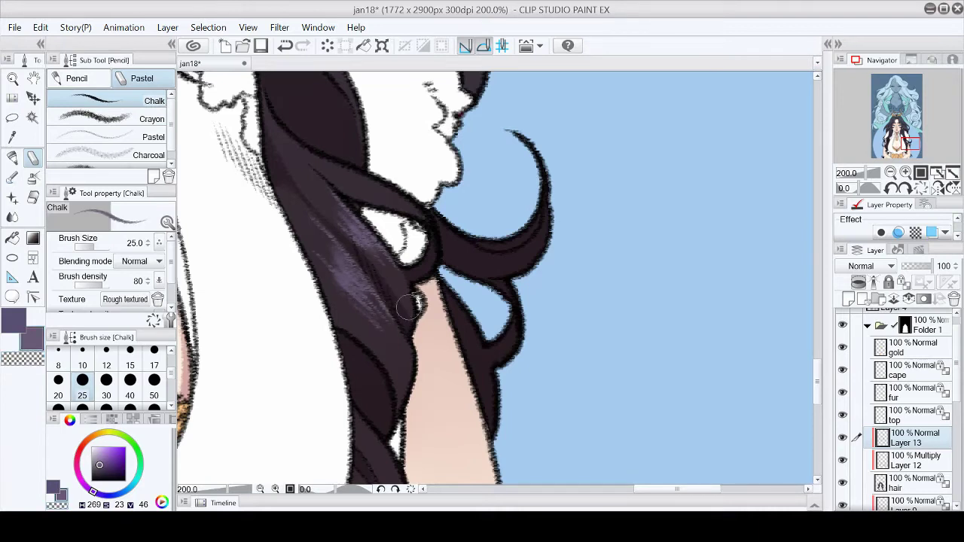
# Add purple Chalk highlights to the lower twists and curled end of the same lock beside the arm
pyautogui.click(951, 174)
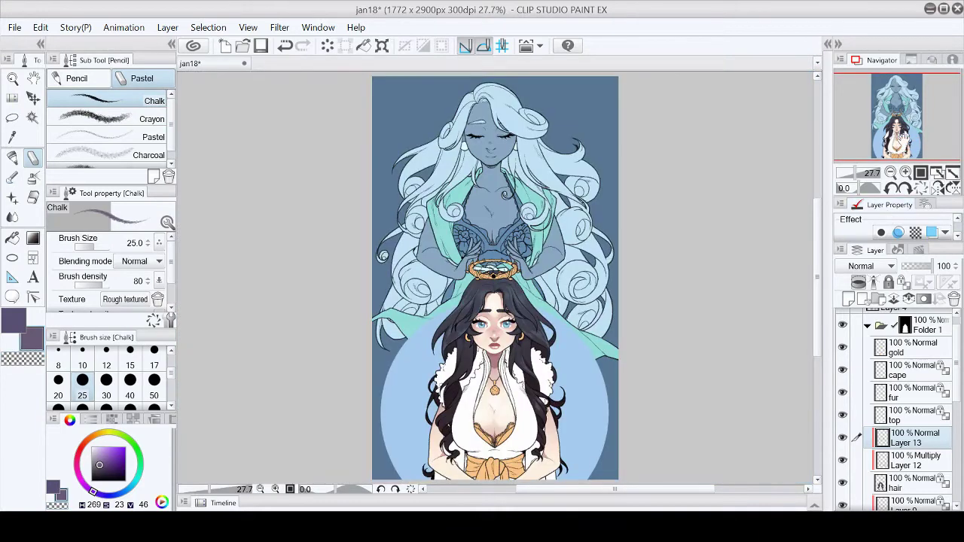
pyautogui.scroll(5, 908, 142)
pyautogui.moveTo(908, 141); pyautogui.dragTo(906, 141)
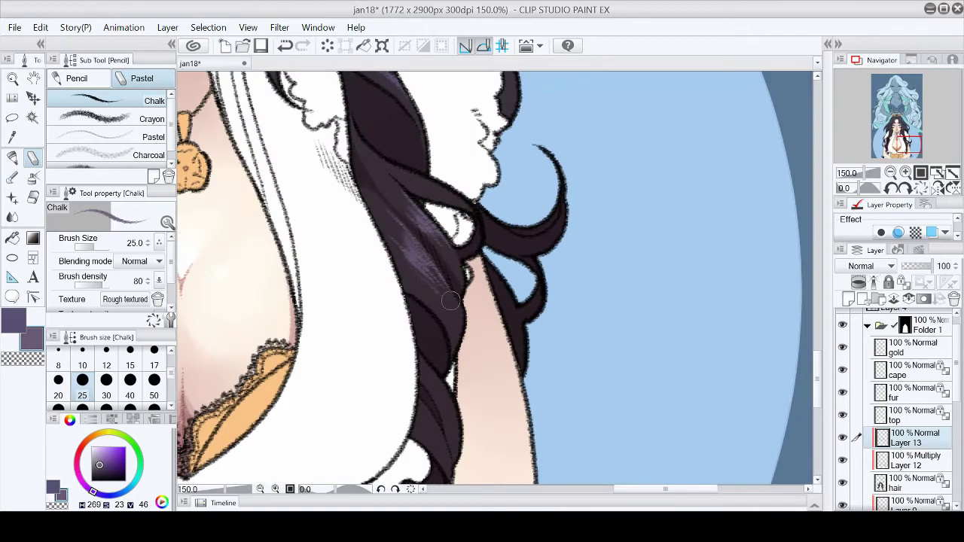
pyautogui.scroll(-3, 447, 297)
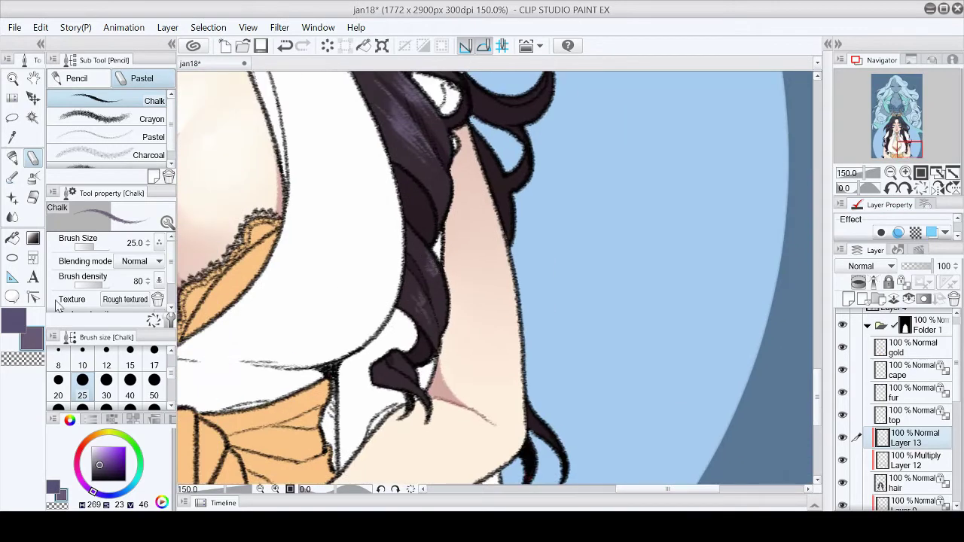
pyautogui.press('.')
pyautogui.click(110, 96)
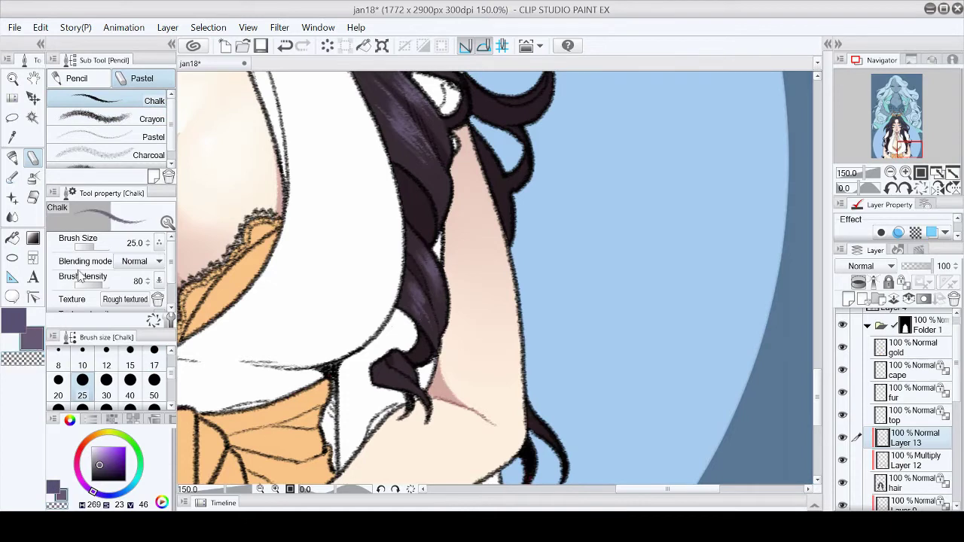
pyautogui.moveTo(362, 315); pyautogui.dragTo(427, 269)
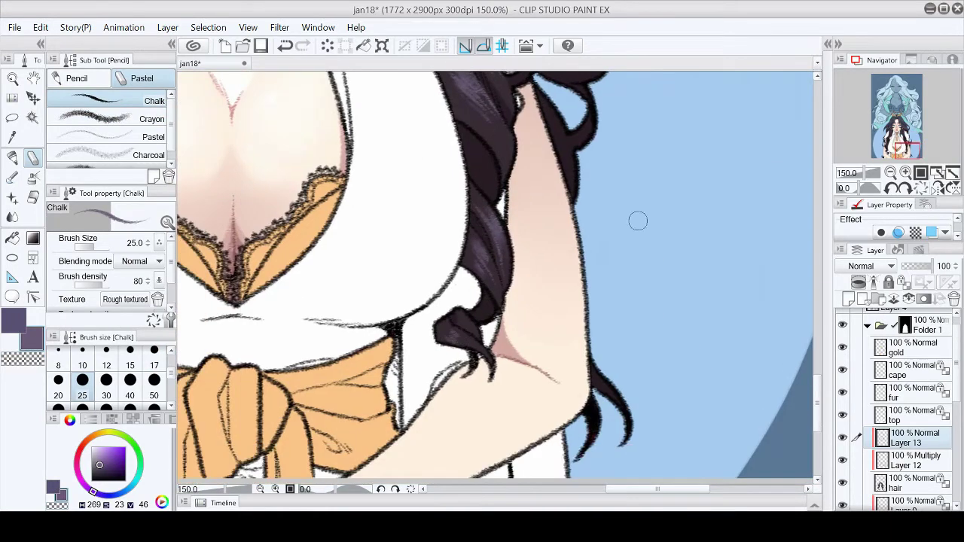
# Soften the highlights on the twisted lock with Crayon at size 17 in purple and transparent, and save the illustration
pyautogui.press('.')
pyautogui.click(952, 173)
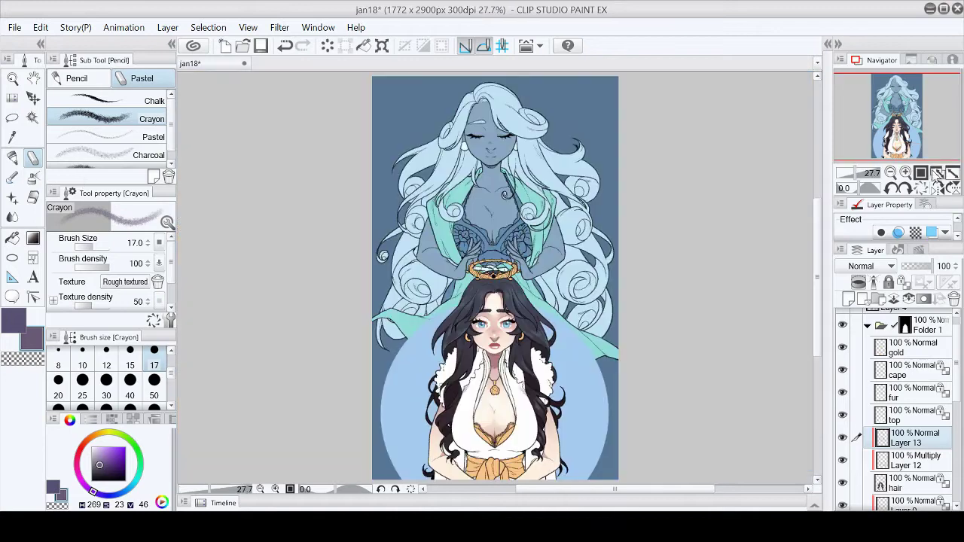
pyautogui.click(936, 173)
pyautogui.moveTo(907, 113); pyautogui.dragTo(861, 126)
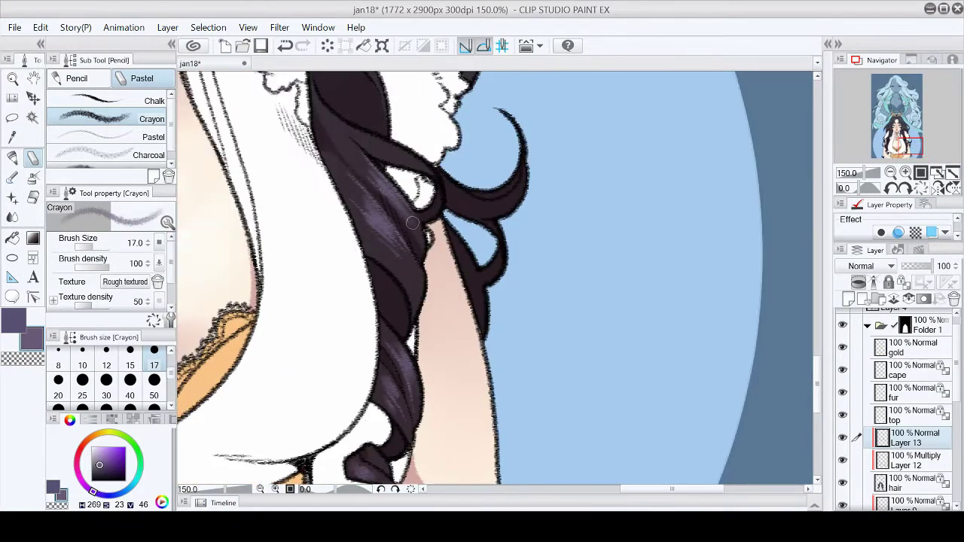
pyautogui.hotkey('ctrl', '0')
pyautogui.scroll(5, 380, 211)
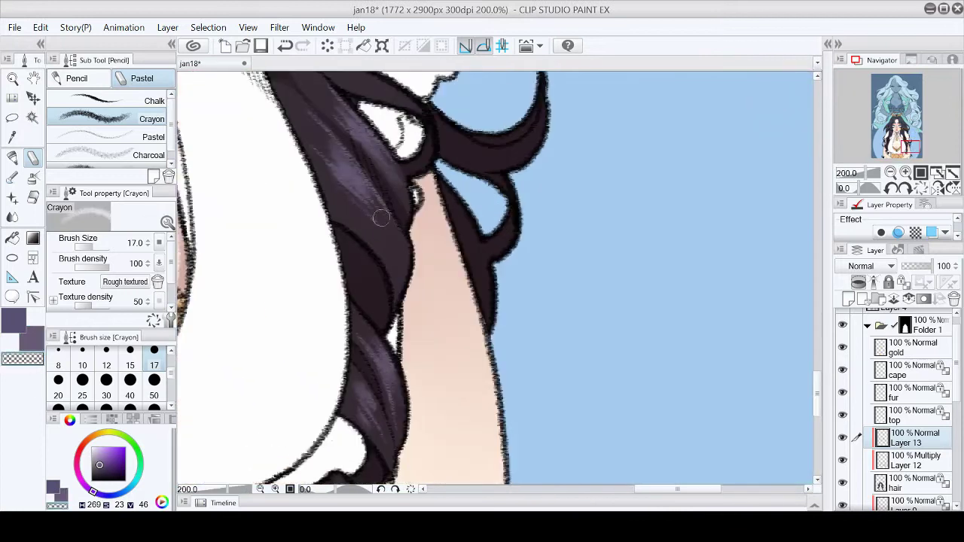
pyautogui.hotkey('ctrl', '0')
pyautogui.click(255, 51)
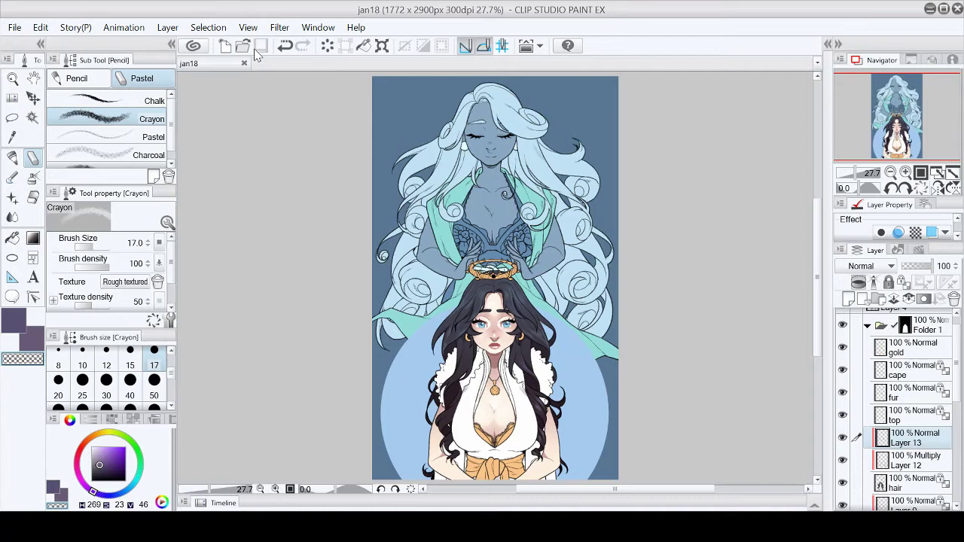
# Paint purple (H 255, S 30, V 45) Chalk strokes down the long lock beside the fur collar on the opposite side
pyautogui.click(905, 172)
pyautogui.click(905, 172)
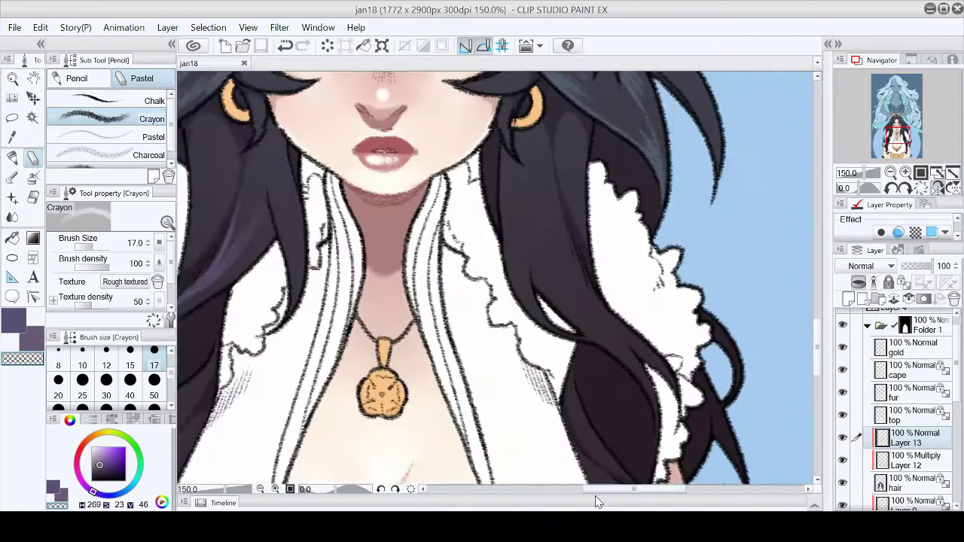
pyautogui.click(906, 173)
pyautogui.moveTo(652, 488); pyautogui.dragTo(671, 489)
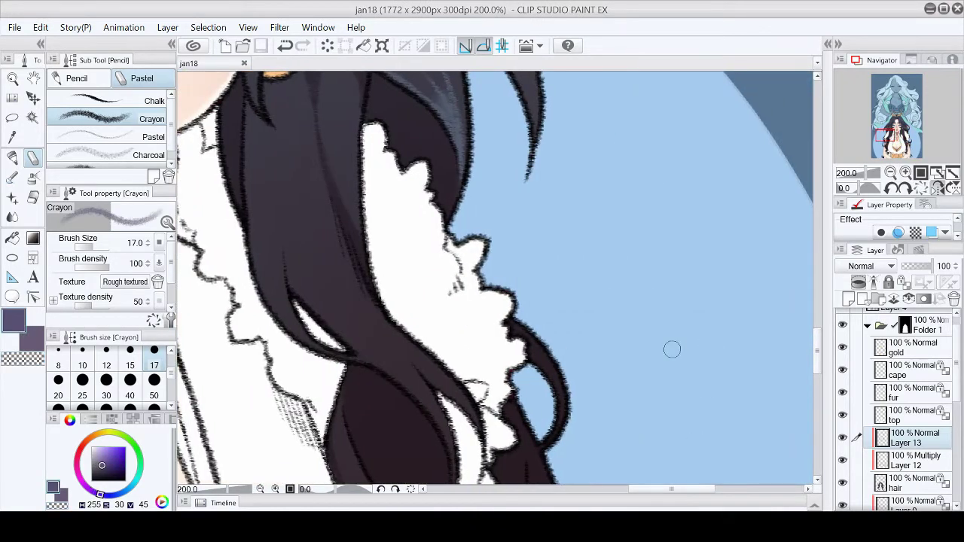
pyautogui.press('b')
pyautogui.moveTo(279, 125)
pyautogui.mouseDown()
pyautogui.moveTo(308, 243)
pyautogui.moveTo(433, 400)
pyautogui.mouseUp()
pyautogui.moveTo(326, 190)
pyautogui.mouseDown()
pyautogui.moveTo(351, 274)
pyautogui.moveTo(407, 369)
pyautogui.mouseUp()
pyautogui.moveTo(289, 166); pyautogui.dragTo(307, 211)
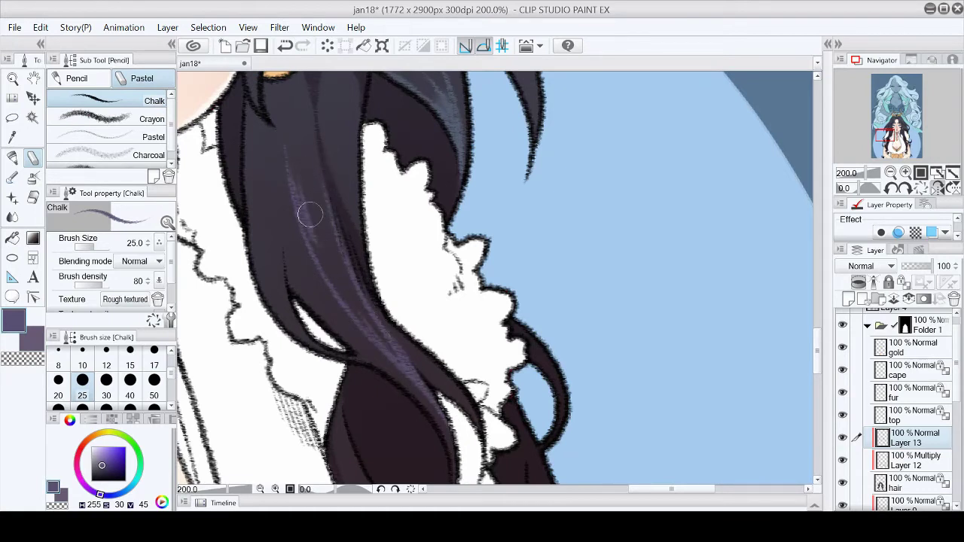
pyautogui.moveTo(301, 130); pyautogui.dragTo(319, 259)
# Switch to purple H 269, S 23, V 46 and paint Chalk highlights on the upper twist beside the arm on that side
pyautogui.press('b')
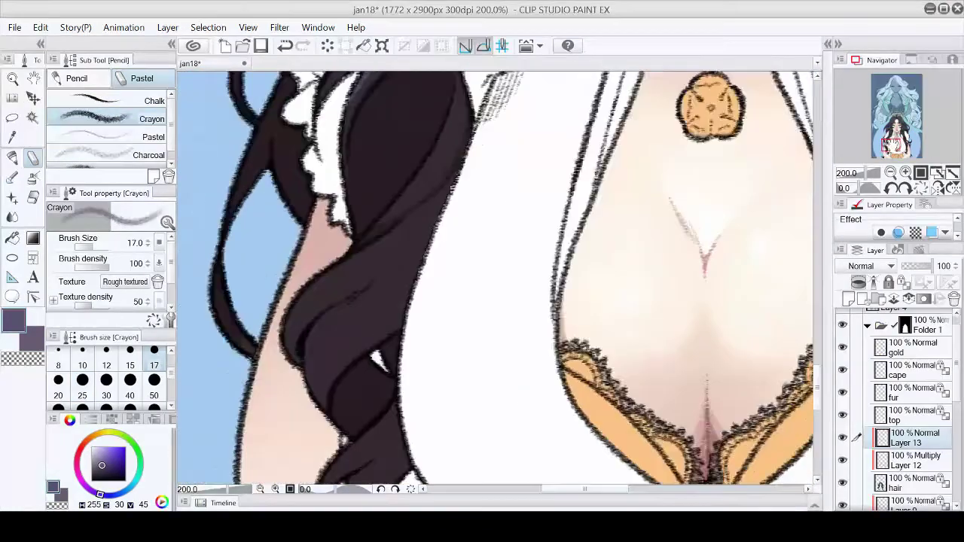
pyautogui.keyDown('alt'); pyautogui.click(302, 259); pyautogui.keyUp('alt')
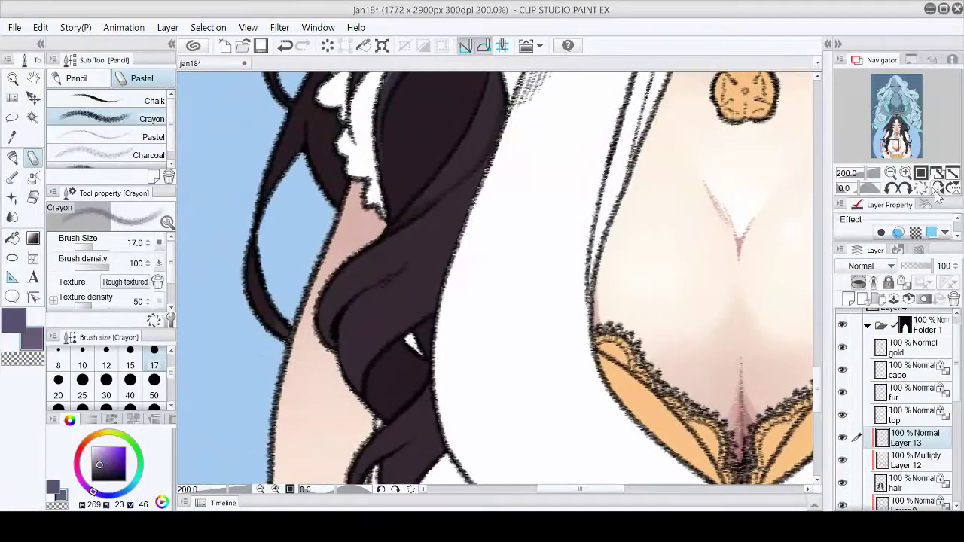
pyautogui.moveTo(648, 489); pyautogui.dragTo(663, 489)
pyautogui.press('^')
pyautogui.press('^')
pyautogui.click(113, 100)
pyautogui.moveTo(323, 188)
pyautogui.mouseDown()
pyautogui.moveTo(381, 324)
pyautogui.moveTo(352, 346)
pyautogui.mouseUp()
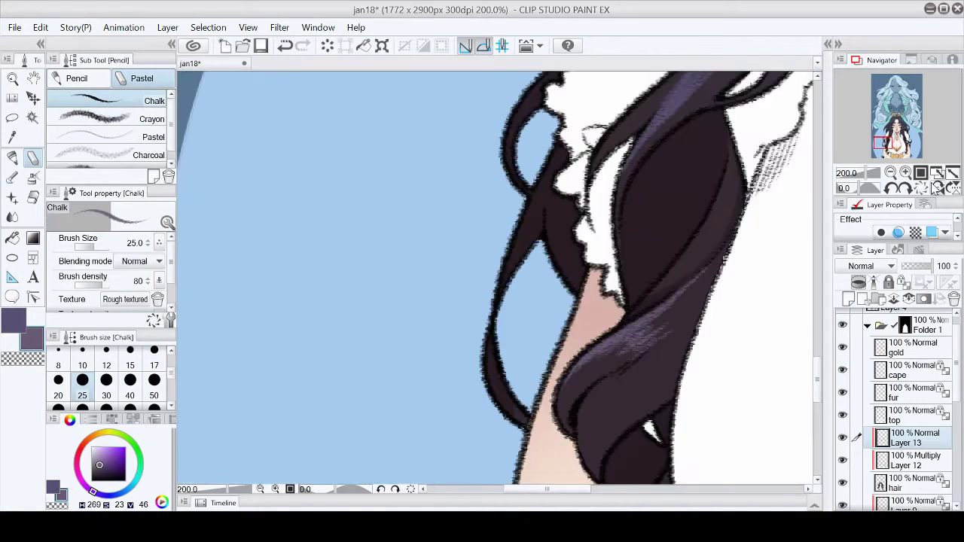
# Blend the upper twist's highlight with Crayon and transparent Chalk, and add softened purple strokes to the twist just below it
pyautogui.click(922, 188)
pyautogui.click(113, 118)
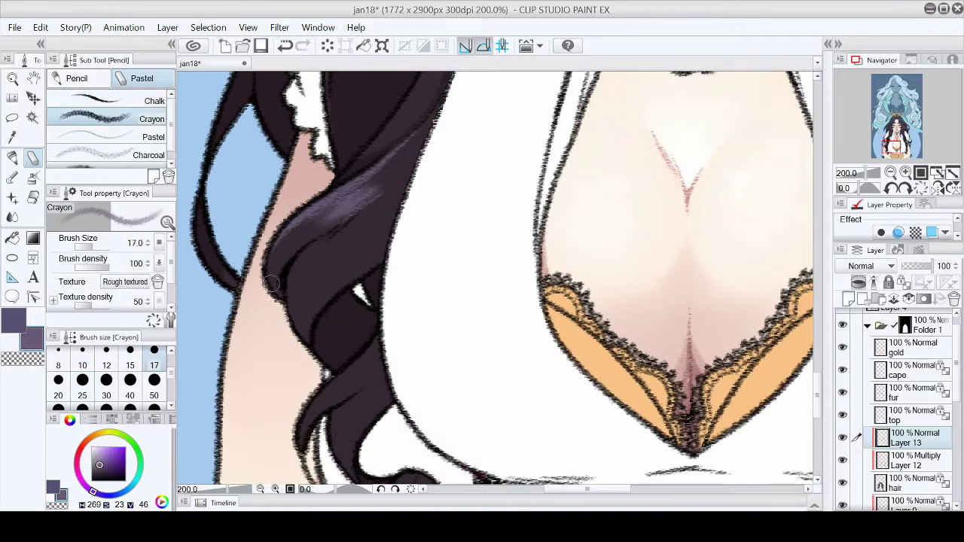
pyautogui.press(',')
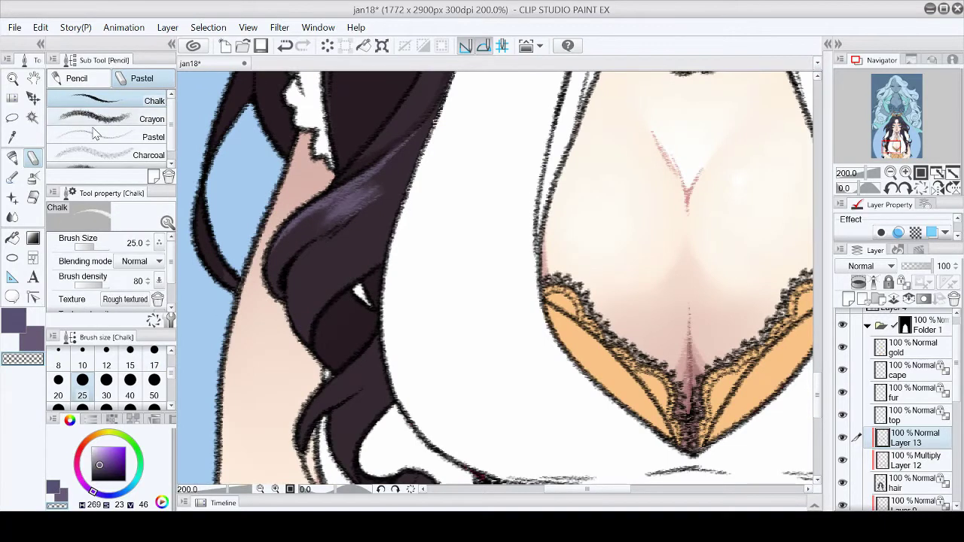
pyautogui.press('x')
pyautogui.moveTo(317, 253)
pyautogui.mouseDown()
pyautogui.moveTo(366, 221)
pyautogui.moveTo(320, 282)
pyautogui.mouseUp()
pyautogui.moveTo(361, 232); pyautogui.dragTo(317, 289)
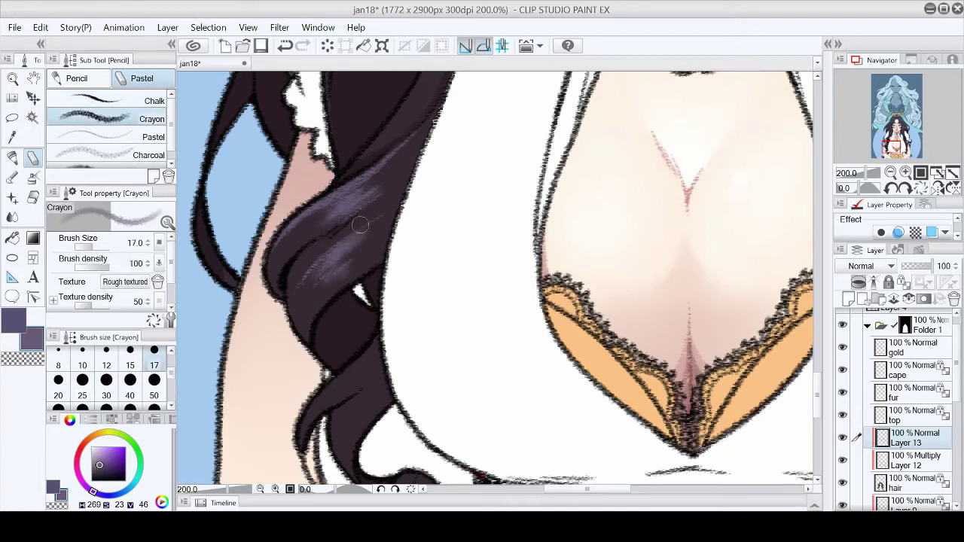
pyautogui.press('c')
pyautogui.press('c')
pyautogui.press('c')
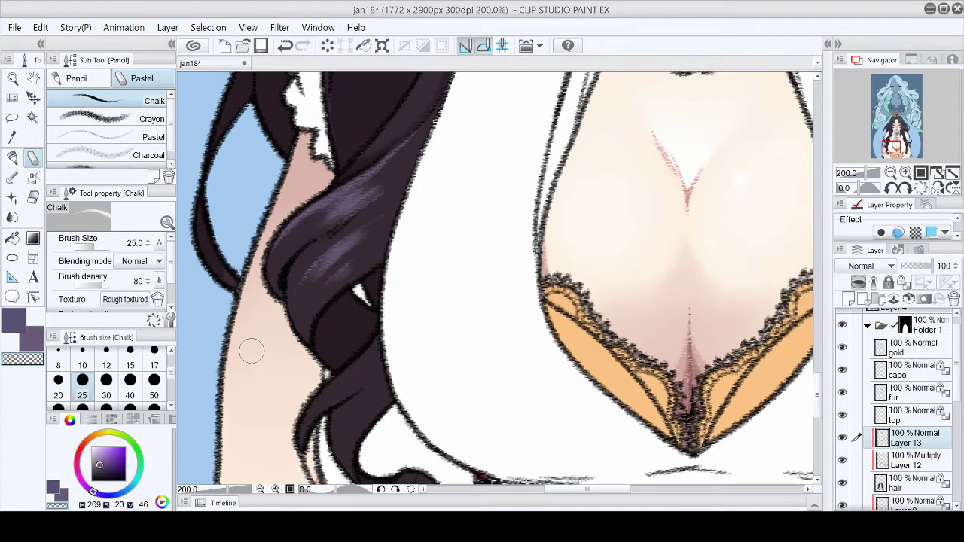
# Highlight the lowest twist and curled tip of that lock with purple Chalk, blend with Crayon at size 17, and save the illustration
pyautogui.scroll(-5, 252, 351)
pyautogui.hscroll(10, 452, 377)
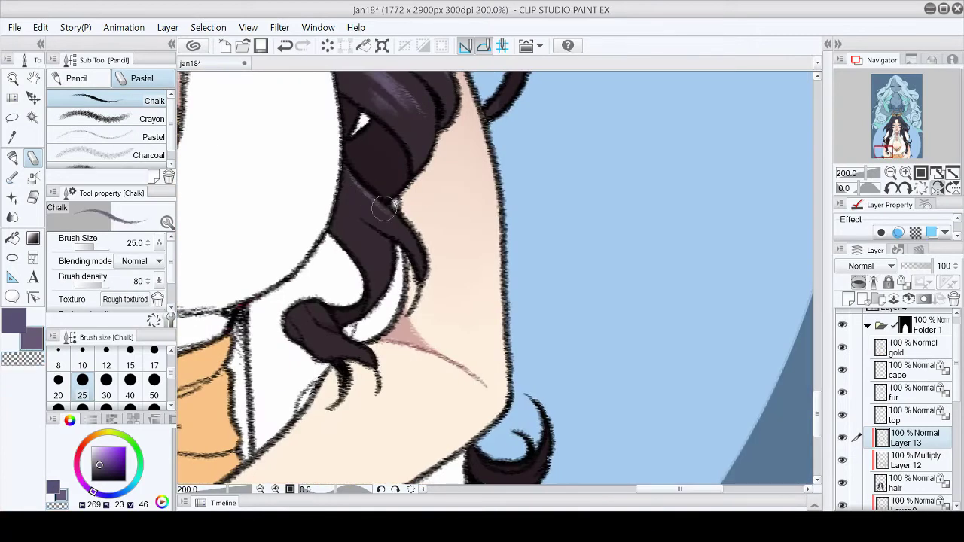
pyautogui.press('.')
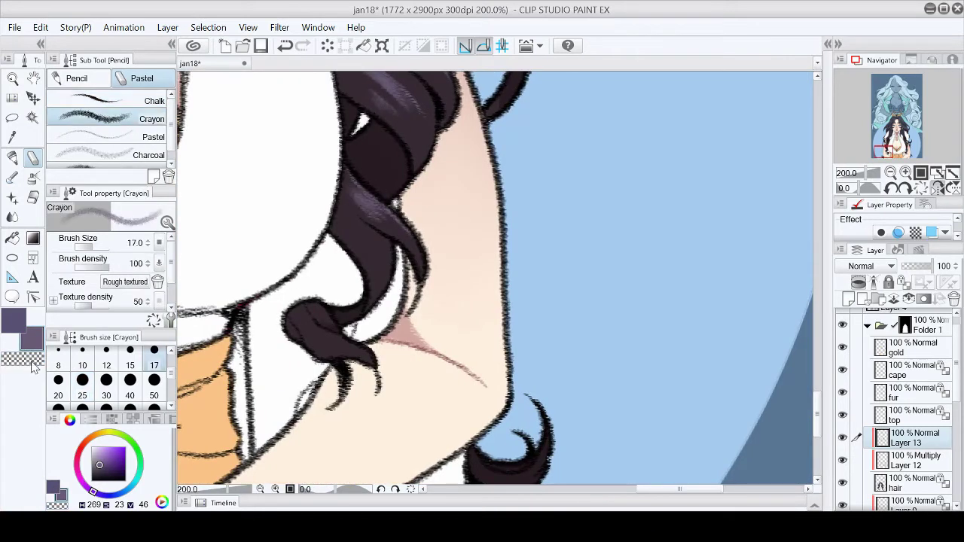
pyautogui.press(',')
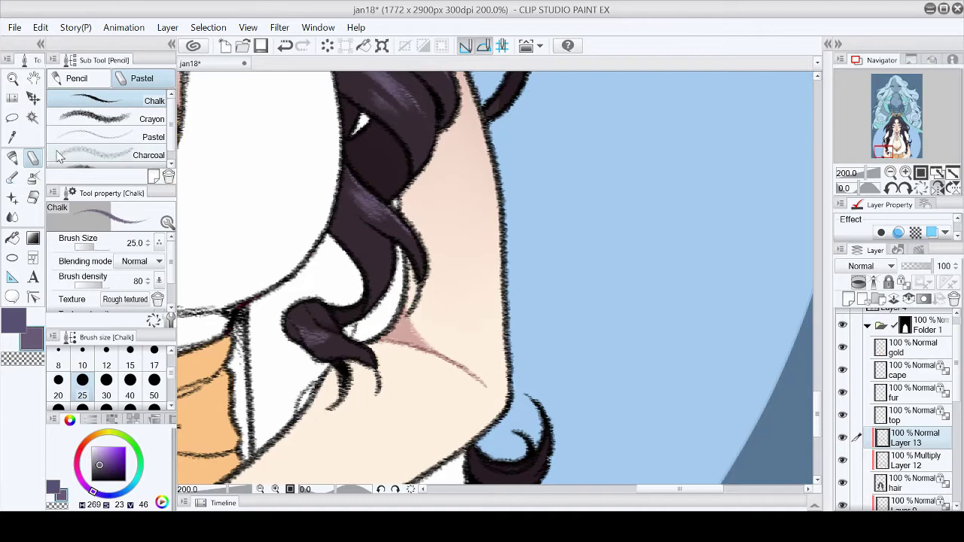
pyautogui.press('.')
pyautogui.hotkey('ctrl', '0')
pyautogui.hotkey('ctrl', 's')
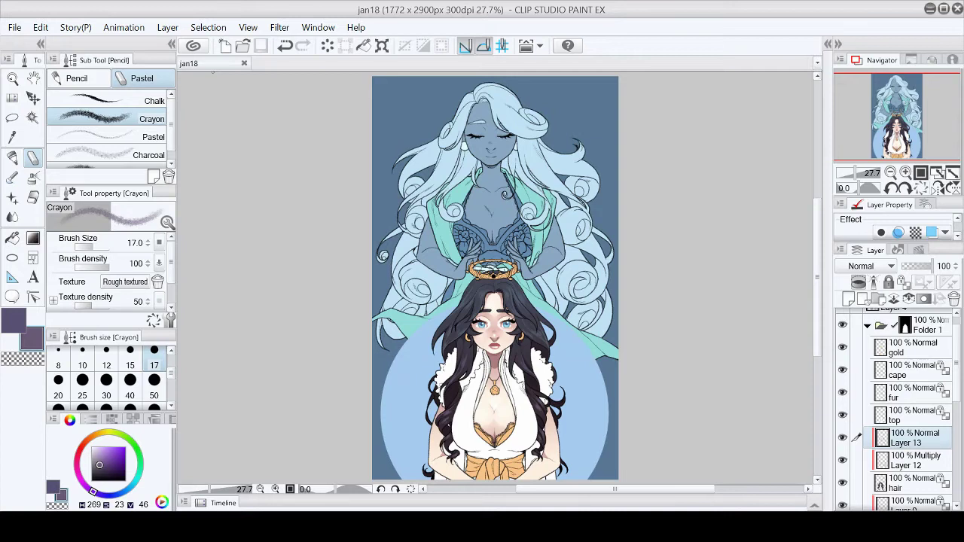
# Add slate blue (H 211, S 23, V 57) highlights to the dark hair's crown and front sections with Crayon and Chalk
pyautogui.scroll(5, 907, 104)
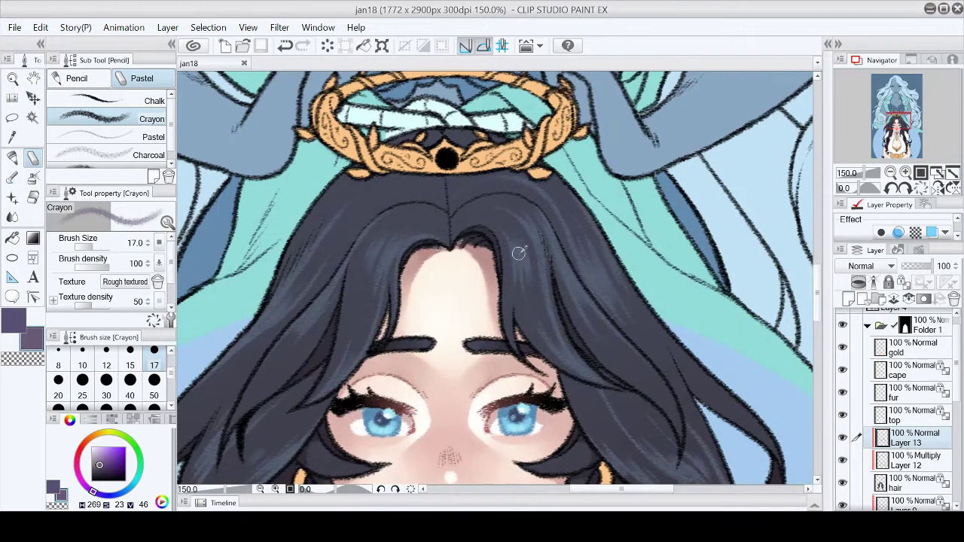
pyautogui.keyDown('alt'); pyautogui.click(512, 226); pyautogui.keyUp('alt')
pyautogui.moveTo(510, 251); pyautogui.dragTo(514, 269)
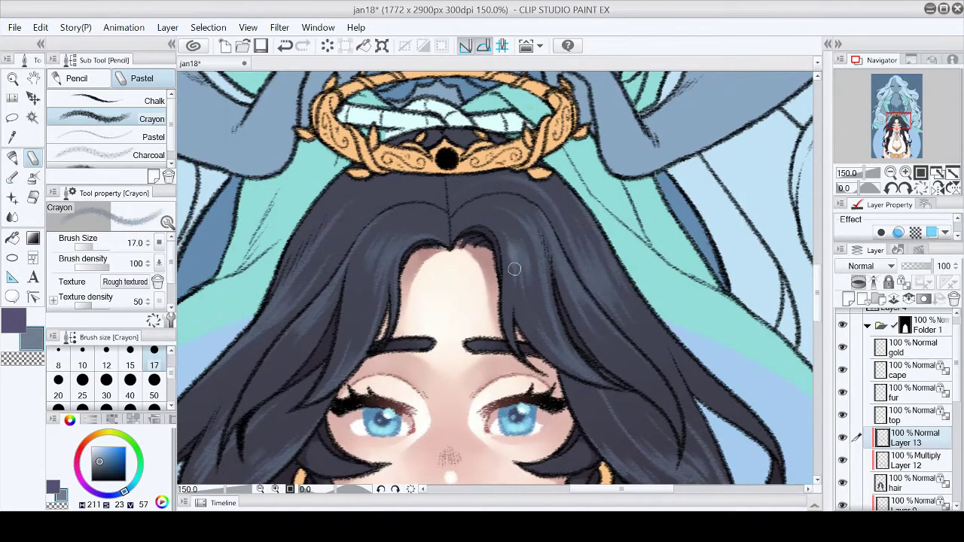
pyautogui.click(105, 101)
pyautogui.hscroll(-3, 586, 260)
pyautogui.hscroll(3, 595, 248)
pyautogui.hscroll(-3, 591, 305)
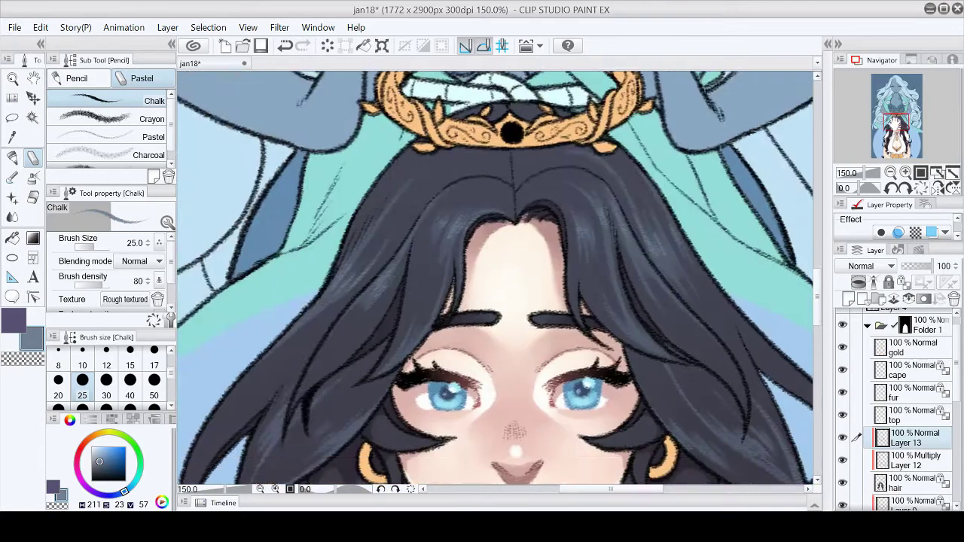
# Continue the slate blue Chalk highlights down the hair strands framing the face, at size 25
pyautogui.press('h')
pyautogui.scroll(-5, 397, 216)
pyautogui.press('h')
pyautogui.press('h')
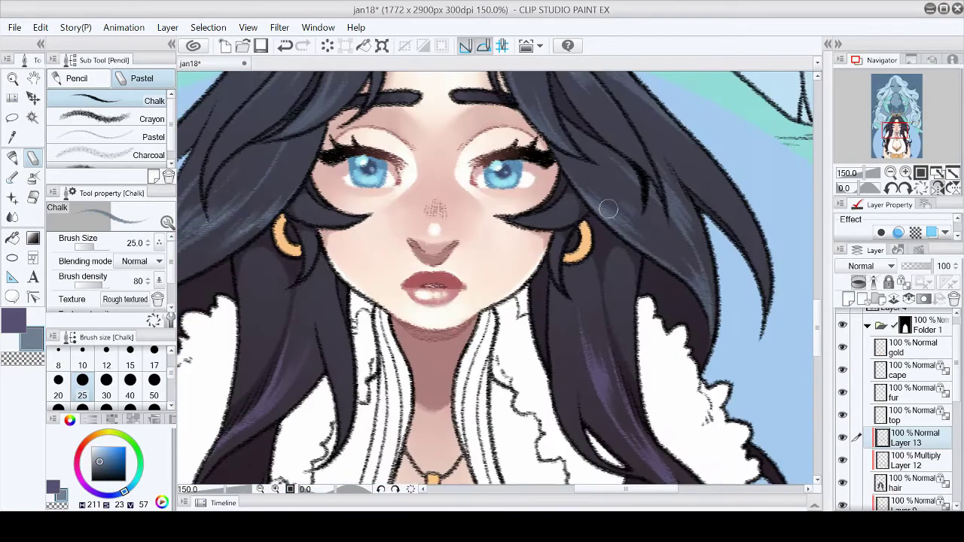
pyautogui.hotkey('ctrl', '0')
pyautogui.hotkey('ctrl', 'alt', '0')
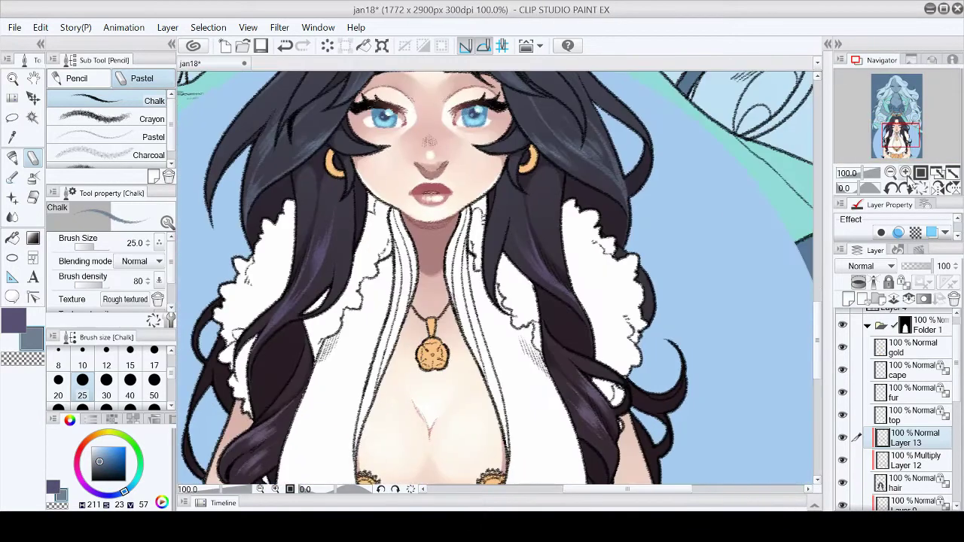
# Brighten the long locks beside the collar with purple (H 266, S 26, V 54) Chalk strokes
pyautogui.click(905, 173)
pyautogui.click(95, 492)
pyautogui.press('h')
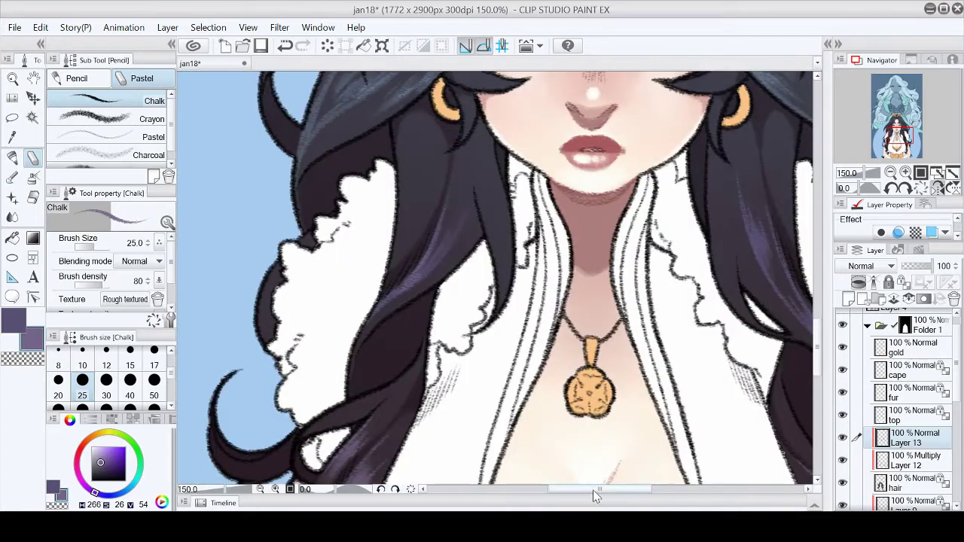
pyautogui.press('h')
pyautogui.click(904, 143)
# Accent the twisted lower curls beside the arms with mauve (H 299, S 20, V 60) Chalk strokes
pyautogui.keyDown('alt'); pyautogui.click(467, 211); pyautogui.keyUp('alt')
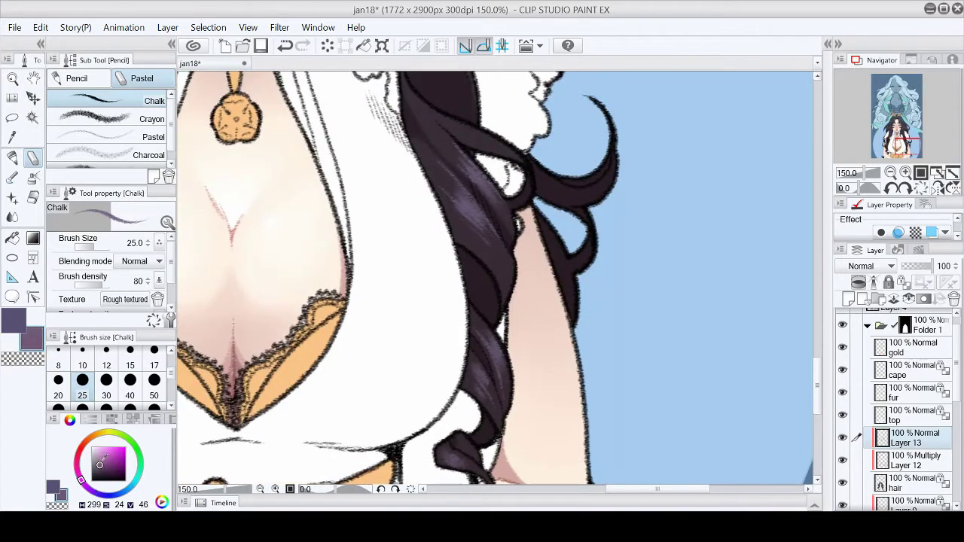
pyautogui.click(891, 137)
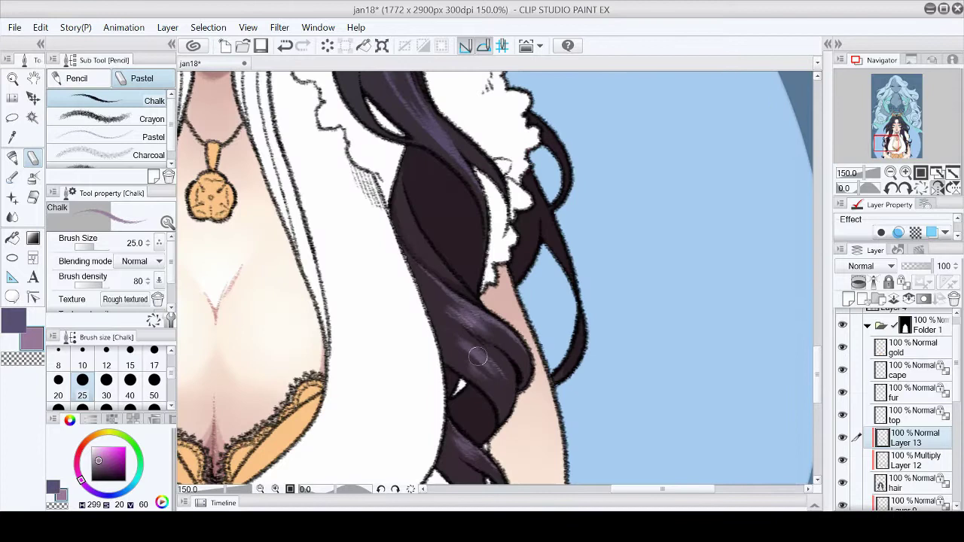
pyautogui.click(942, 188)
pyautogui.click(936, 173)
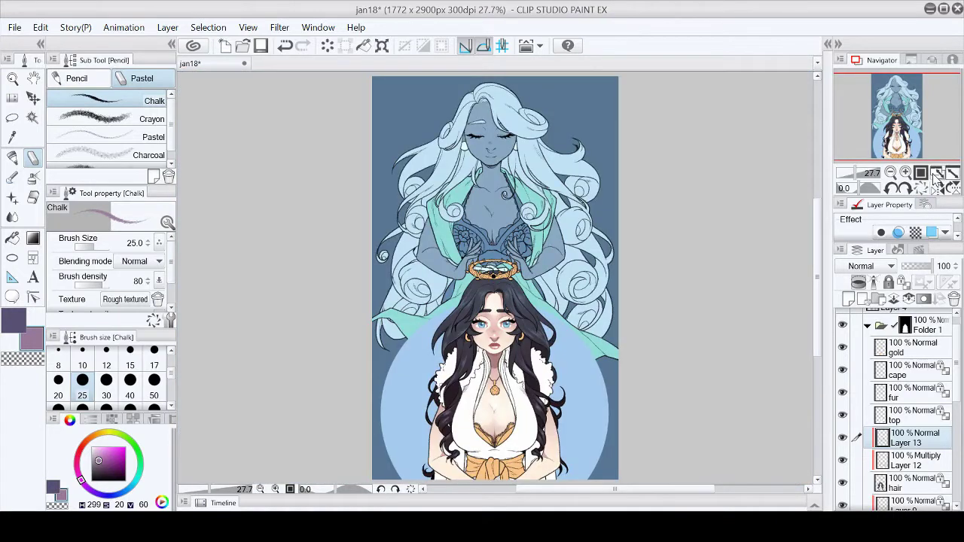
# On a new Screen layer, tint the crown of the hair blue (H 200, S 69, V 61) with Running color edge watercolor at size 200
pyautogui.click(851, 299)
pyautogui.scroll(-8, 872, 266)
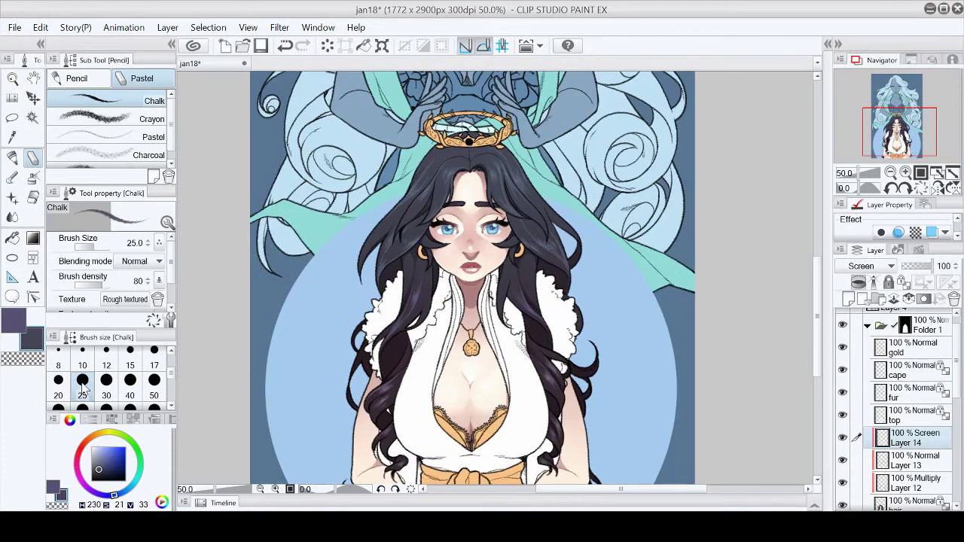
pyautogui.click(130, 488)
pyautogui.press('b')
pyautogui.scroll(-1, 169, 380)
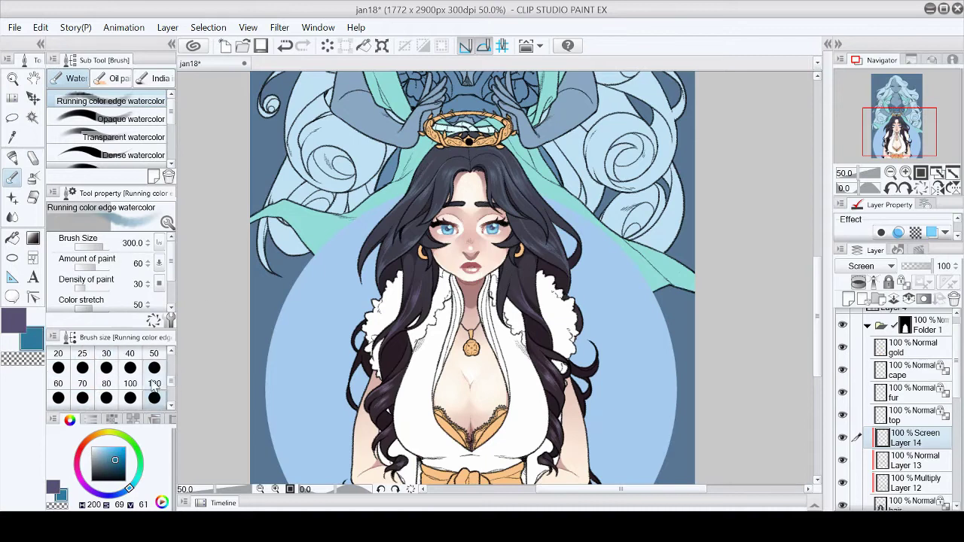
pyautogui.scroll(-1, 169, 384)
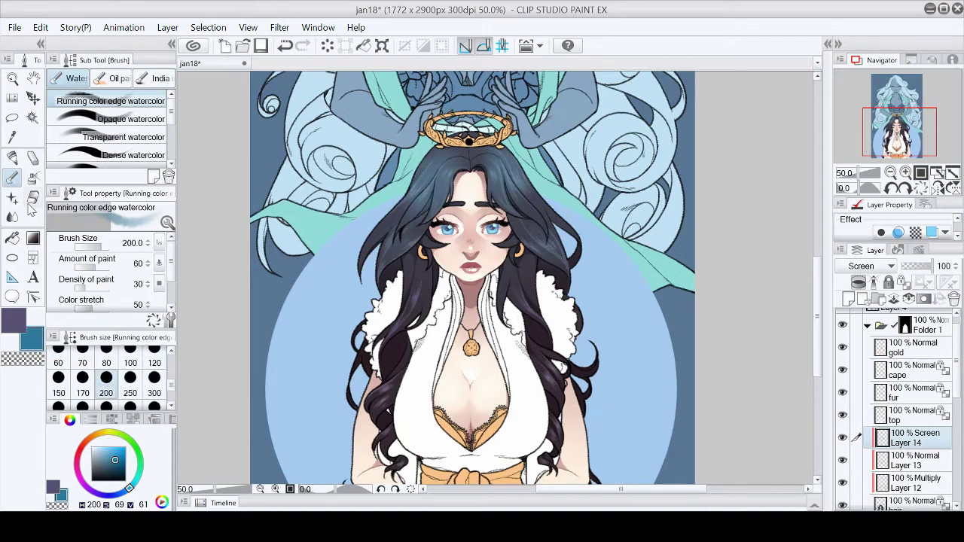
# Soften the blue hair glow with Blend at size 300, compare it with the Screen layer hidden, and save the illustration
pyautogui.press('j')
pyautogui.hotkey('ctrl', '0')
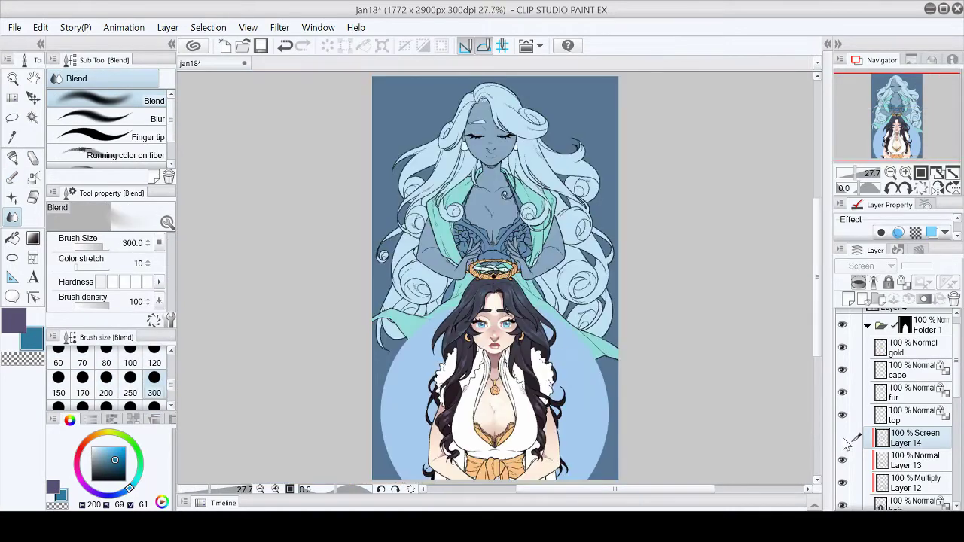
pyautogui.click(260, 46)
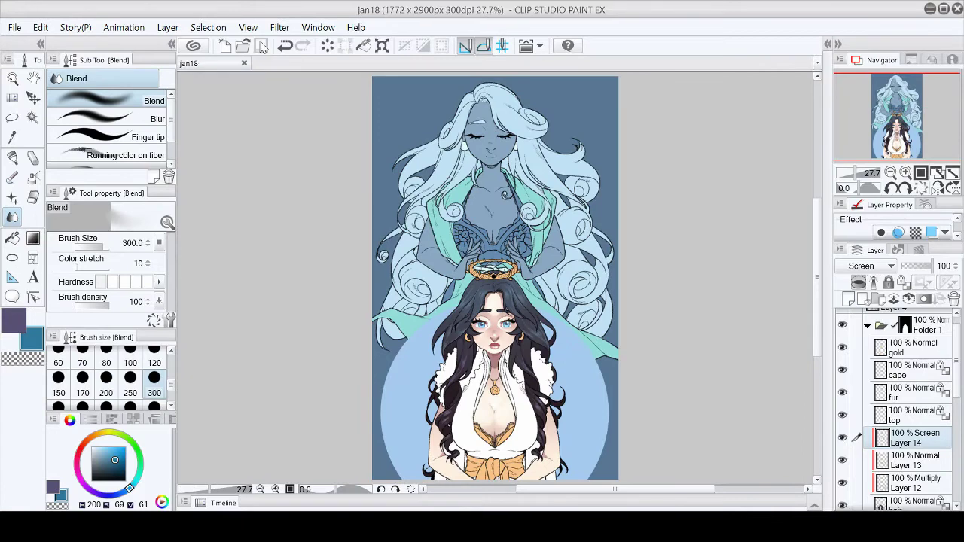
# Try loose slate blue (H 211, S 28, V 56) Chalk strands over the hair on a new layer above the line art
pyautogui.hotkey('ctrl', 'shift', 'n')
pyautogui.scroll(6, 497, 310)
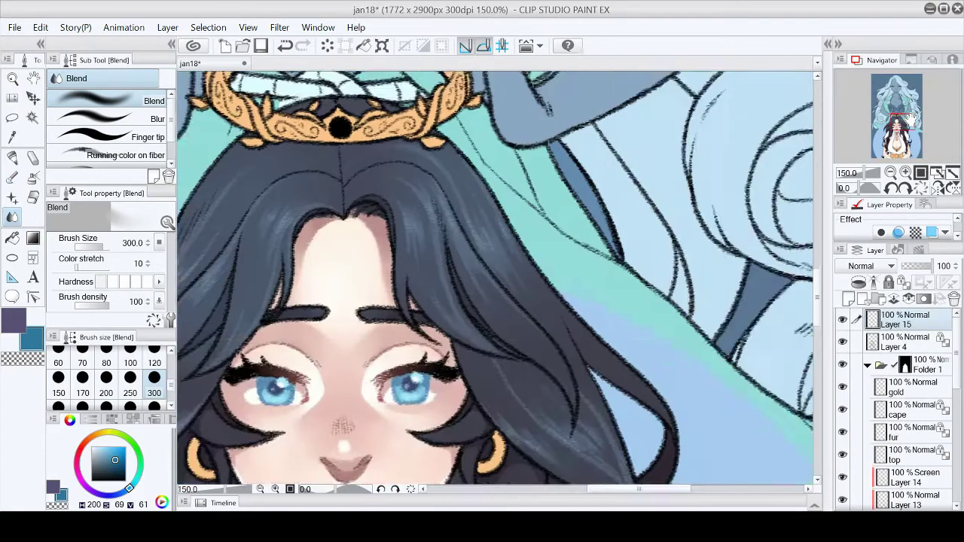
pyautogui.press('p')
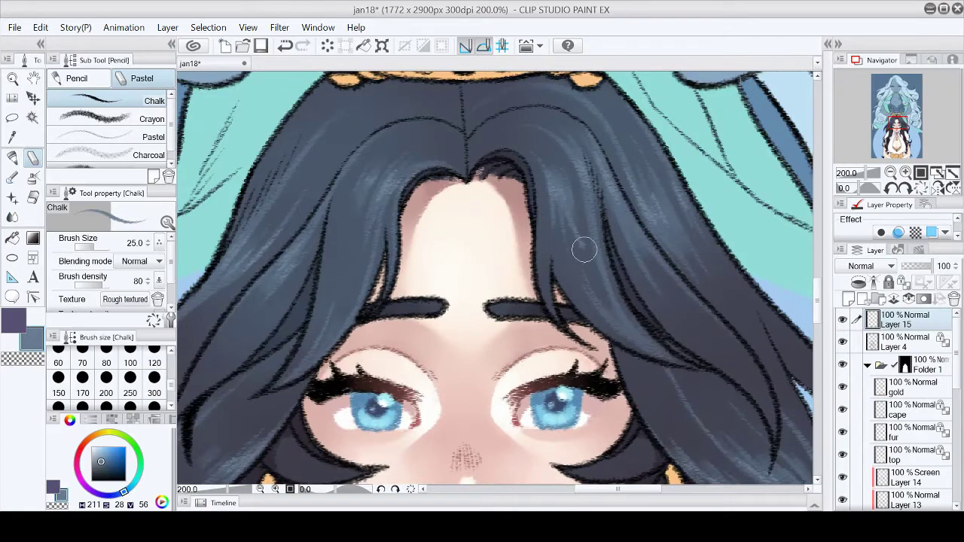
pyautogui.scroll(-1, 572, 143)
pyautogui.hotkey('ctrl', '0')
pyautogui.hotkey('ctrl', 'alt', '0')
pyautogui.scroll(2, 909, 132)
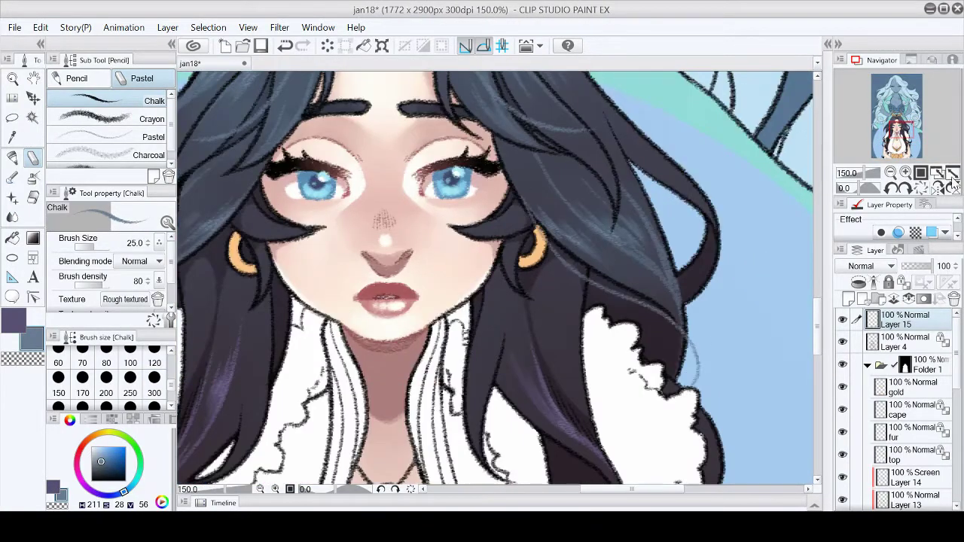
pyautogui.hotkey('ctrl', '0')
pyautogui.click(33, 197)
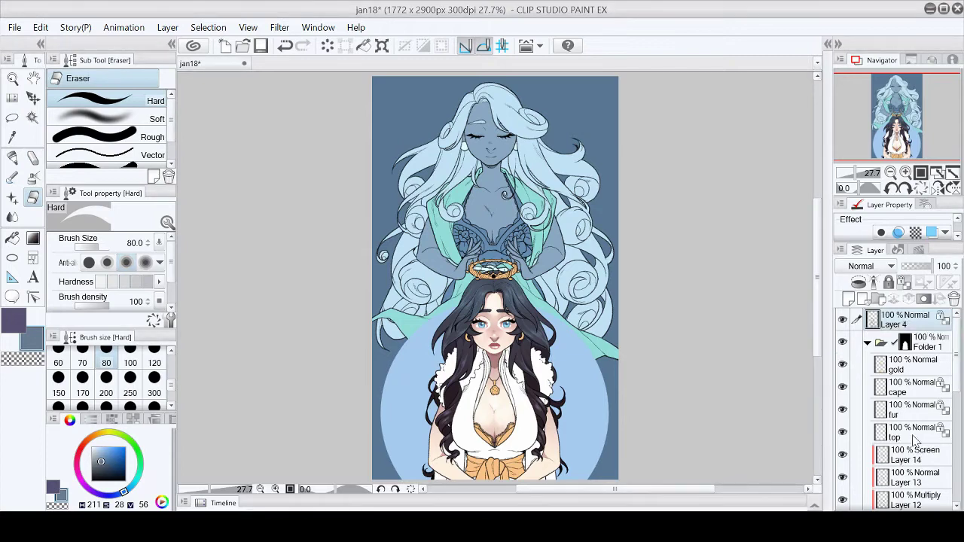
# Save the illustration and, on the top layer, shade the white garment's bust with muted pink (H 336, S 12, V 83) watercolor at size 120
pyautogui.click(846, 440)
pyautogui.click(261, 47)
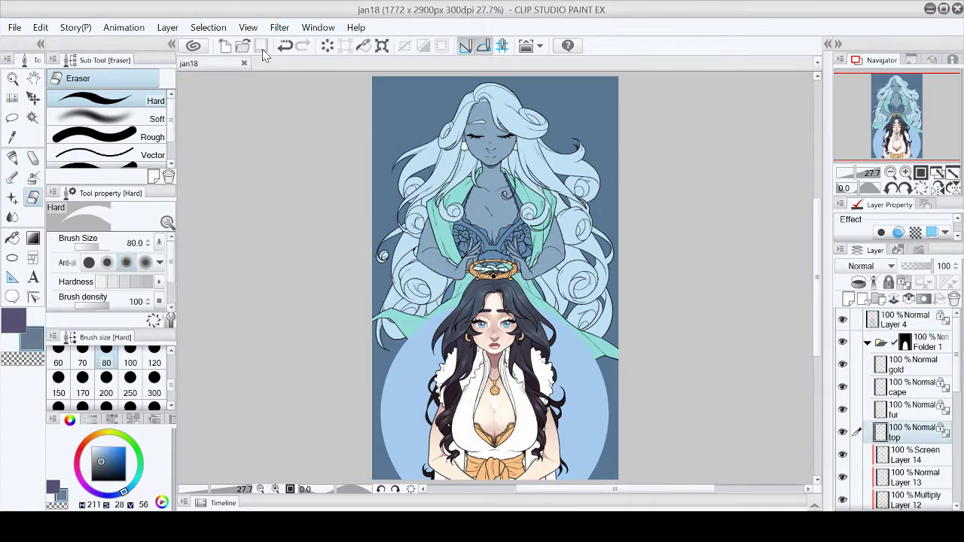
pyautogui.scroll(5, 535, 453)
pyautogui.keyDown('alt'); pyautogui.click(499, 314); pyautogui.keyUp('alt')
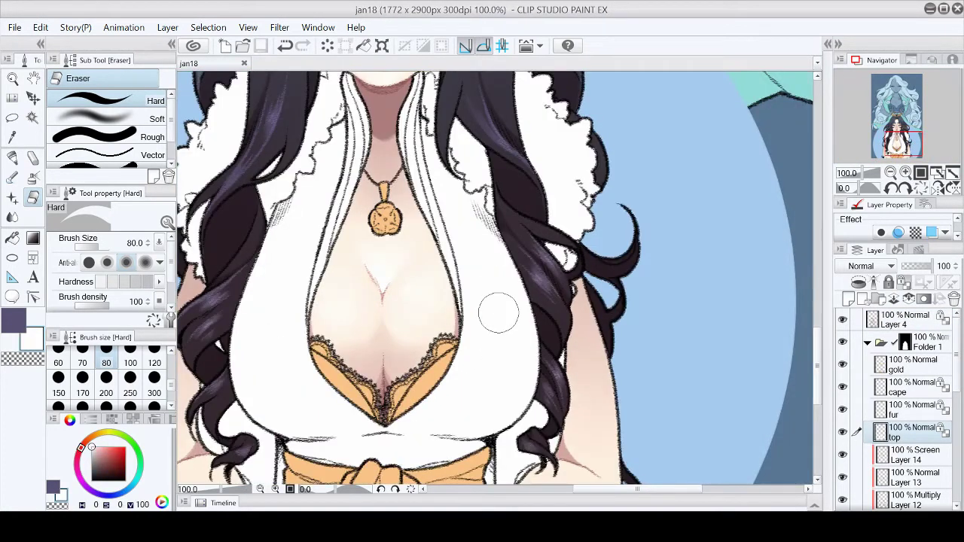
pyautogui.click(77, 458)
pyautogui.click(95, 452)
pyautogui.press('b')
pyautogui.scroll(-1, 261, 213)
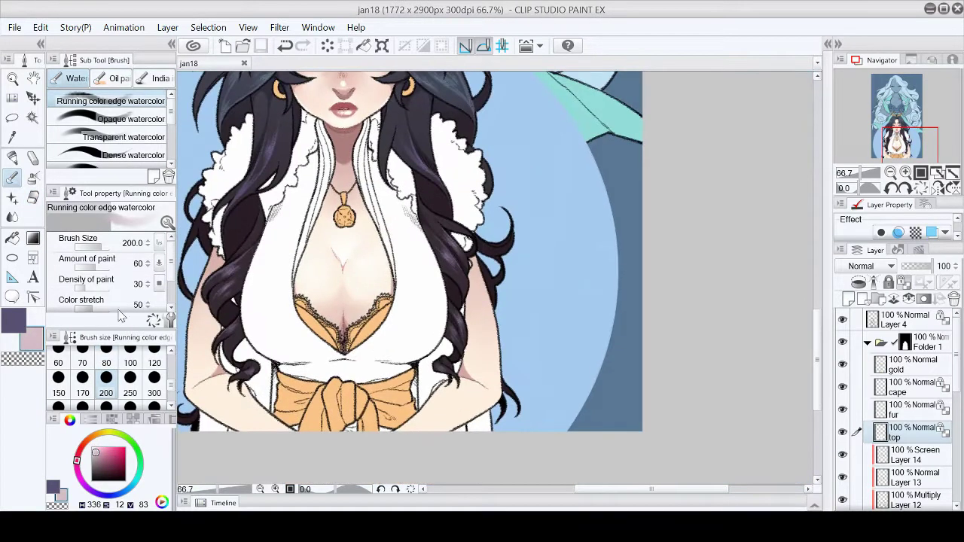
pyautogui.click(82, 380)
pyautogui.click(154, 352)
pyautogui.moveTo(243, 332)
pyautogui.mouseDown()
pyautogui.moveTo(409, 344)
pyautogui.moveTo(373, 328)
pyautogui.moveTo(435, 311)
pyautogui.moveTo(256, 311)
pyautogui.moveTo(274, 323)
pyautogui.moveTo(438, 329)
pyautogui.moveTo(275, 328)
pyautogui.moveTo(428, 321)
pyautogui.moveTo(284, 347)
pyautogui.moveTo(422, 344)
pyautogui.mouseUp()
pyautogui.scroll(-3, 518, 262)
pyautogui.scroll(3, 452, 188)
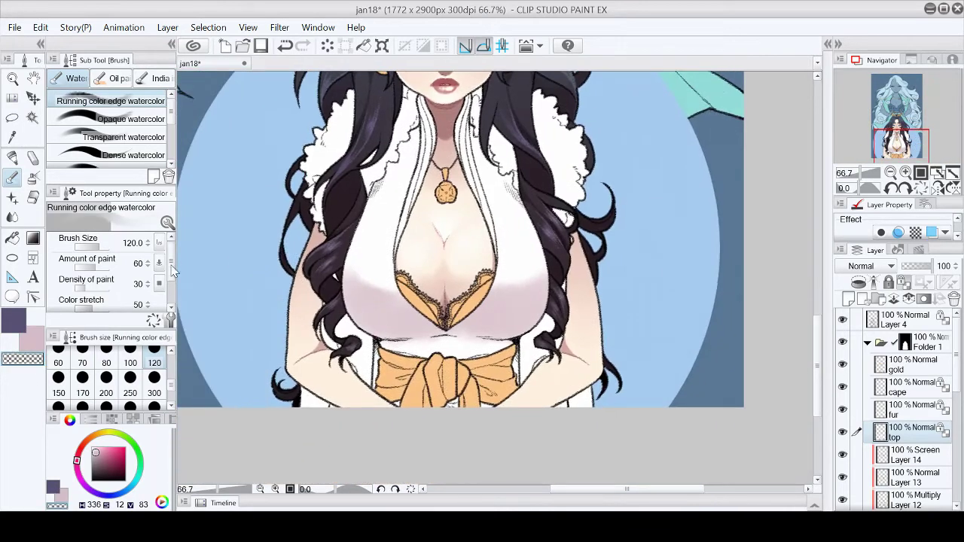
# Refine the bust shading's edges with size 80 watercolor, alternating pale pink (H 336, S 9, V 87) and white
pyautogui.click(106, 353)
pyautogui.press('x')
pyautogui.press('x')
pyautogui.keyDown('alt'); pyautogui.click(516, 271); pyautogui.keyUp('alt')
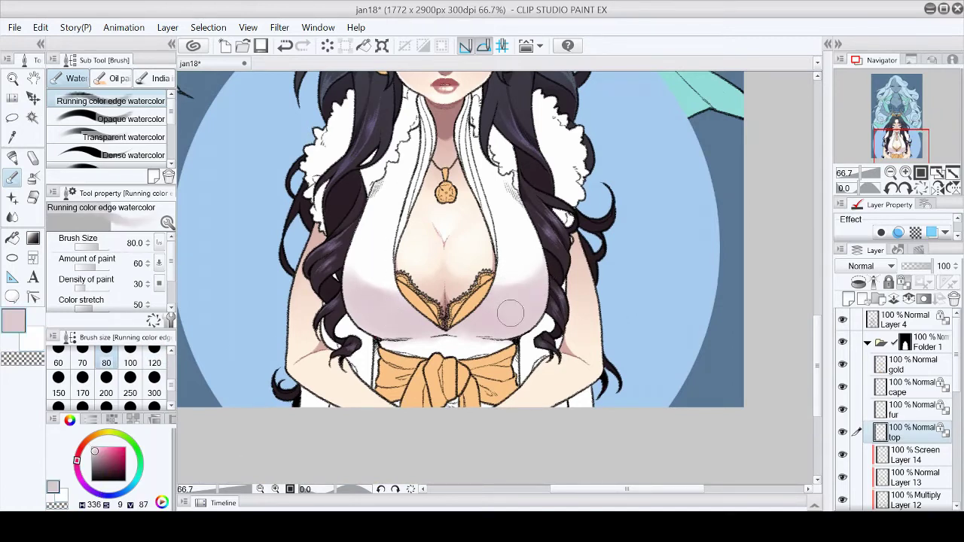
pyautogui.press('x')
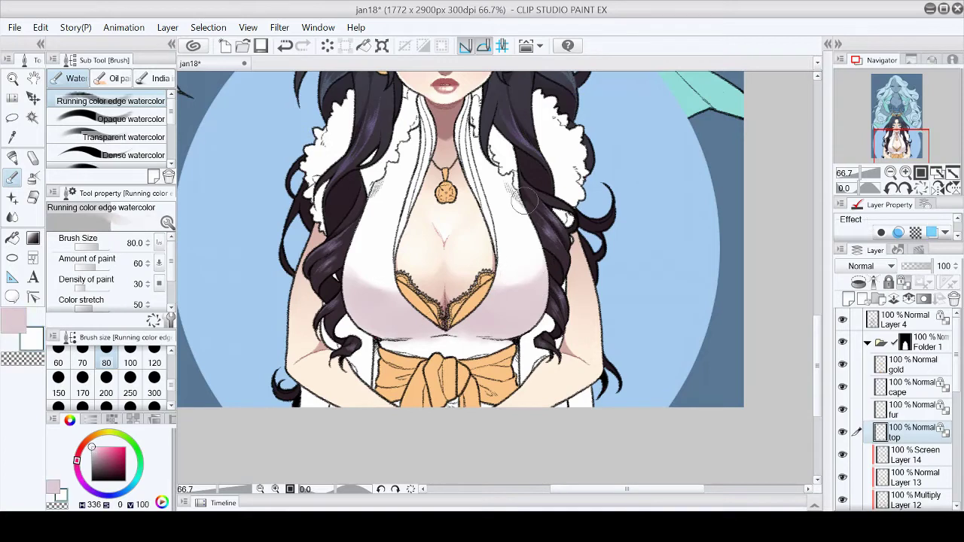
pyautogui.press('x')
# Even out the shading on both sides of the bust with pale pink and white watercolor at size 120
pyautogui.press(']')
pyautogui.press(']')
pyautogui.click(937, 172)
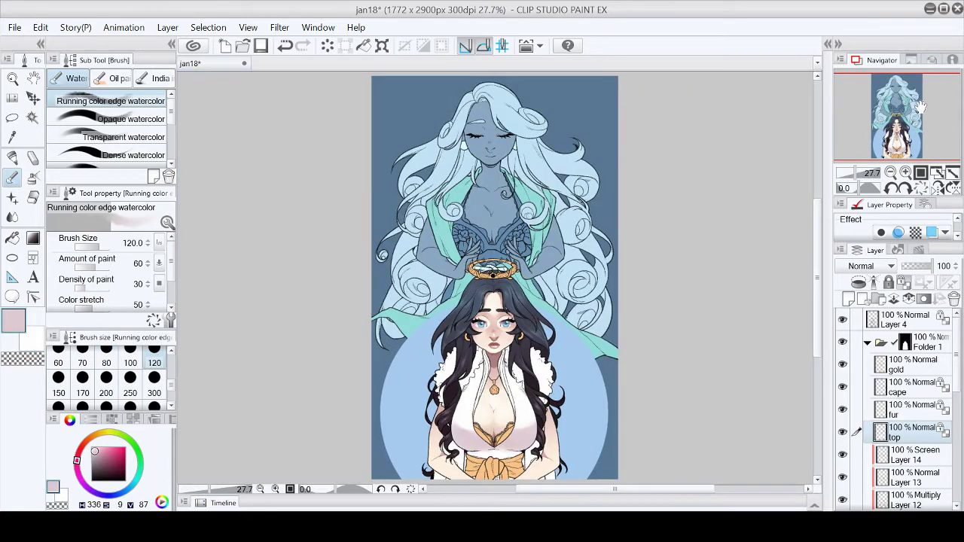
pyautogui.hotkey('ctrl', 'alt', '0')
pyautogui.moveTo(896, 125); pyautogui.dragTo(896, 143)
pyautogui.press('x')
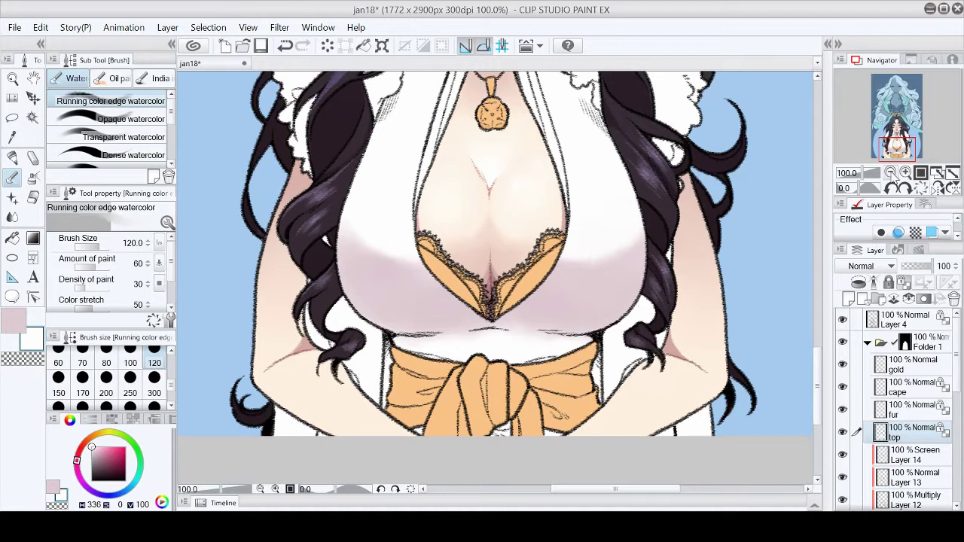
pyautogui.hotkey('ctrl', '-')
pyautogui.press('x')
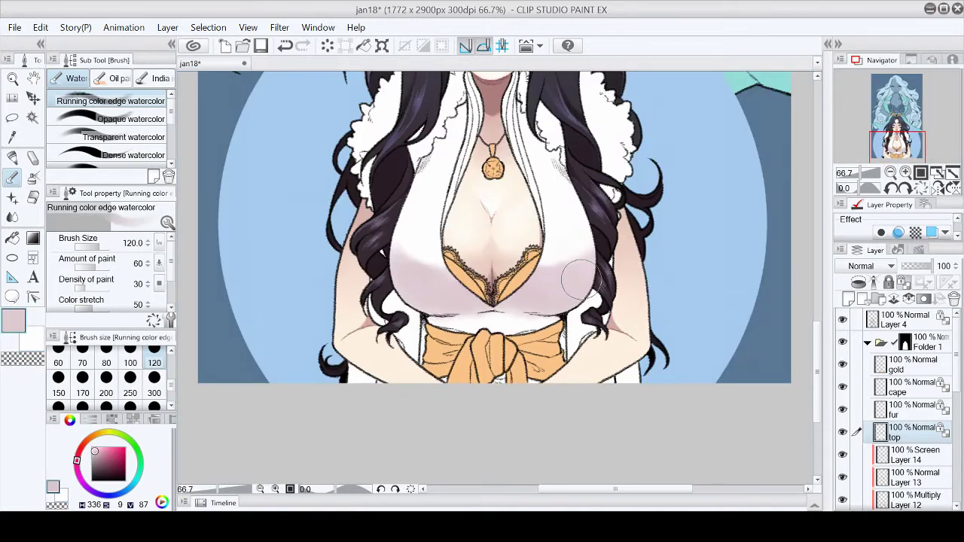
# Soften the white top's bust shading with Blend at size 120
pyautogui.hotkey('ctrl', '0')
pyautogui.hotkey('ctrl', 'alt', '0')
pyautogui.hotkey('ctrl', '-')
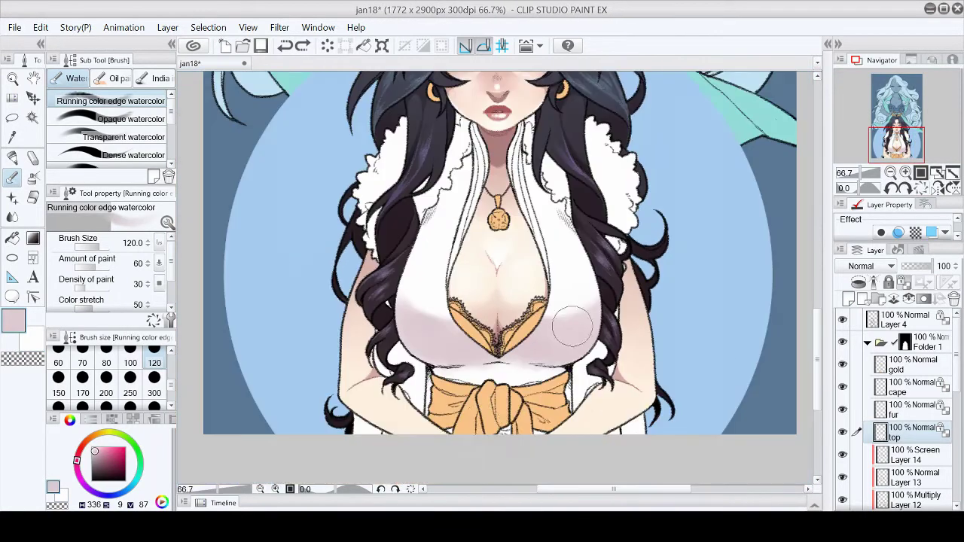
pyautogui.press('j')
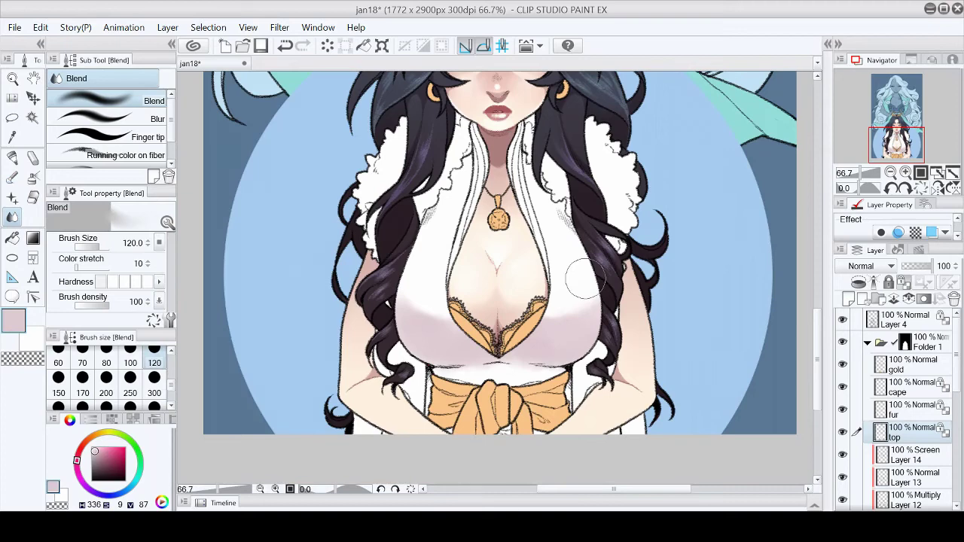
pyautogui.hotkey('ctrl', '0')
pyautogui.hotkey('ctrl', 'alt', '0')
pyautogui.hotkey('ctrl', '-')
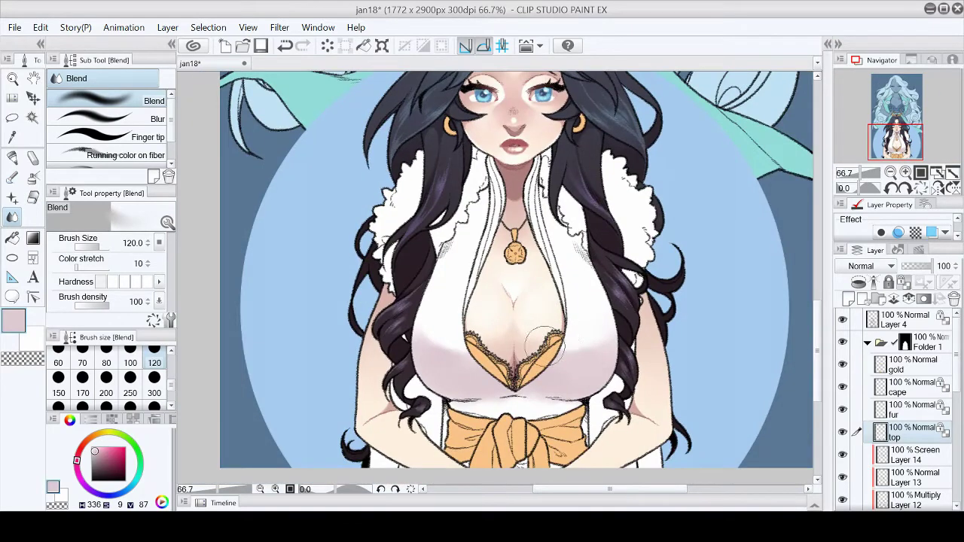
pyautogui.hotkey('ctrl', '0')
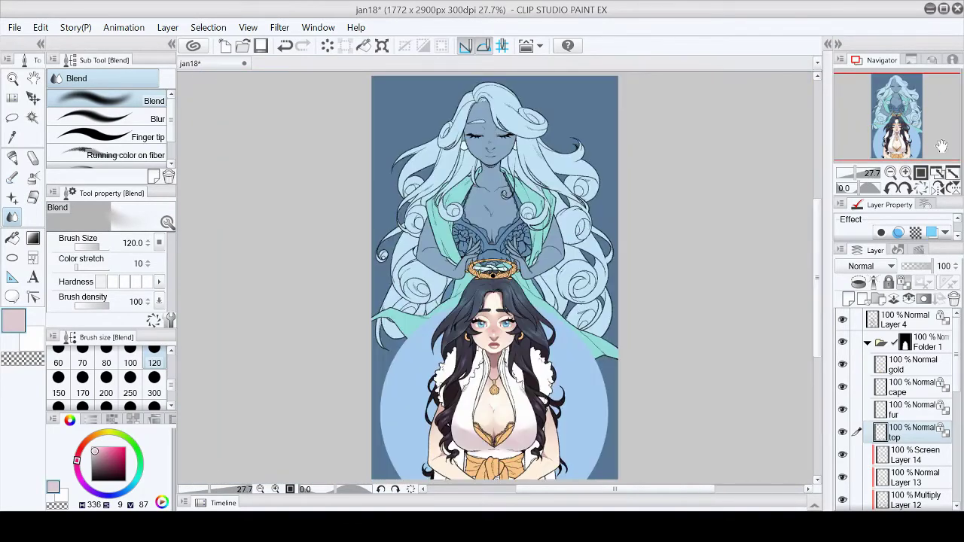
# Shade the top's shoulders and collar with pale pink (H 336, S 9, V 87) watercolor at size 120, and blend the edges
pyautogui.click(891, 173)
pyautogui.click(12, 178)
pyautogui.moveTo(475, 174)
pyautogui.mouseDown()
pyautogui.moveTo(467, 211)
pyautogui.moveTo(451, 226)
pyautogui.moveTo(557, 218)
pyautogui.moveTo(467, 180)
pyautogui.mouseUp()
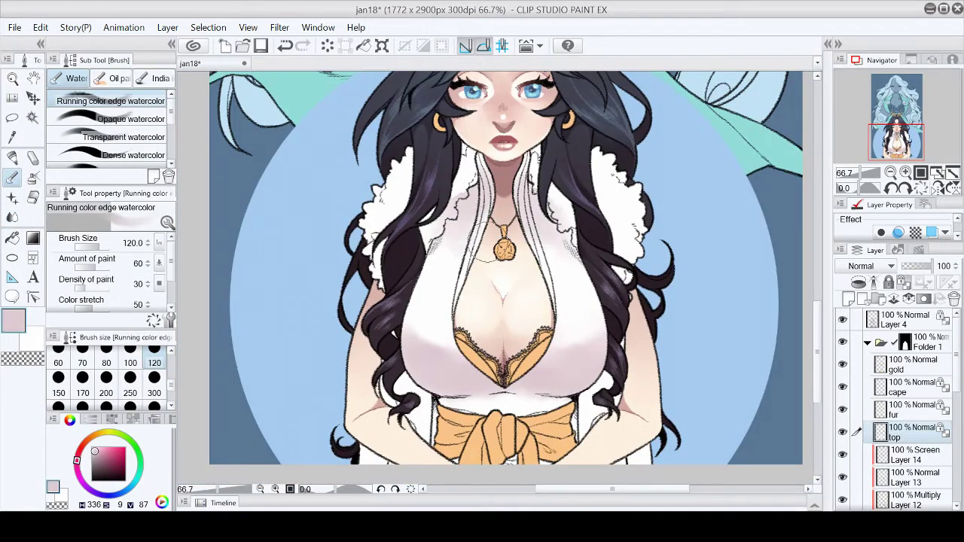
pyautogui.press('j')
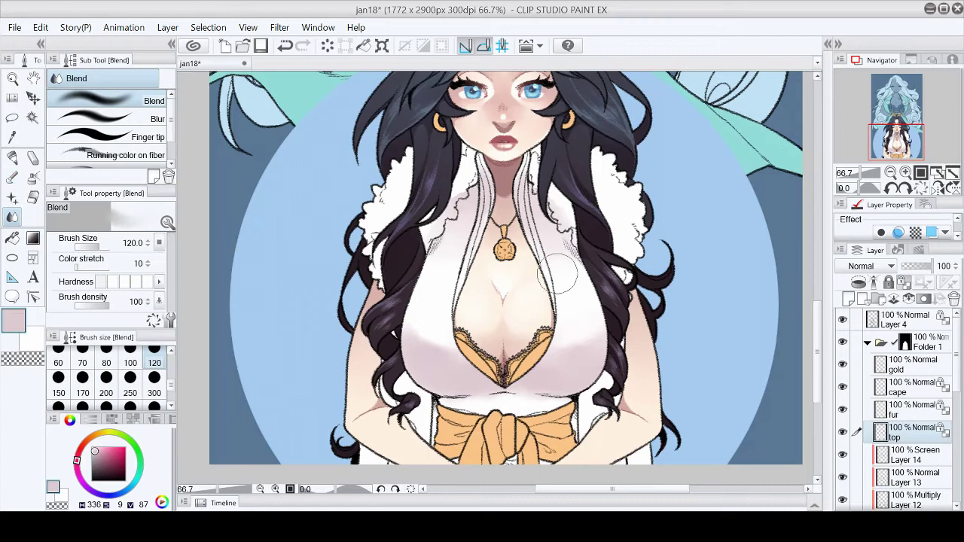
# On the fur layer, with the top layer hidden, fill the left collar fur in white with Fill-in-mono pen at sizes 60 and 30, and save
pyautogui.scroll(2, 475, 173)
pyautogui.hotkey('alt', ']')
pyautogui.press('p')
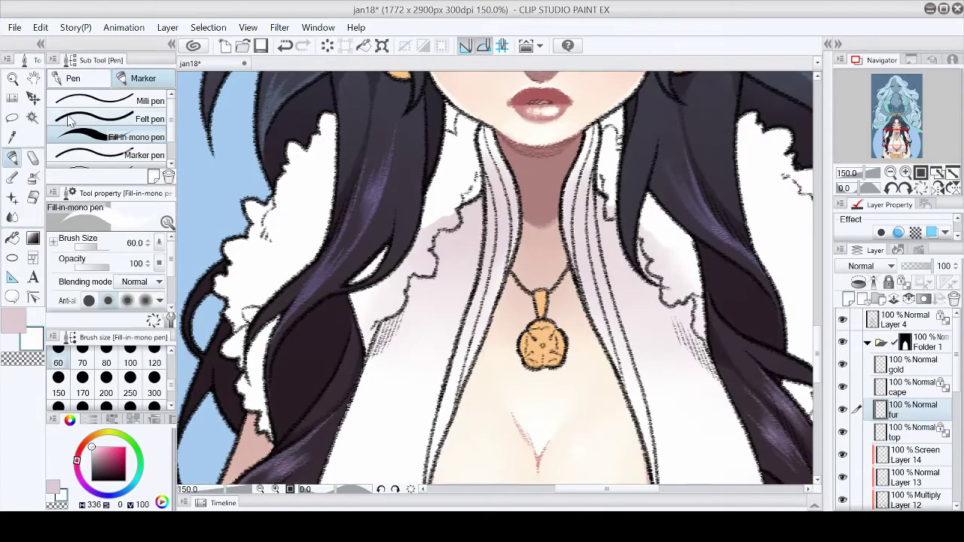
pyautogui.scroll(1, 318, 324)
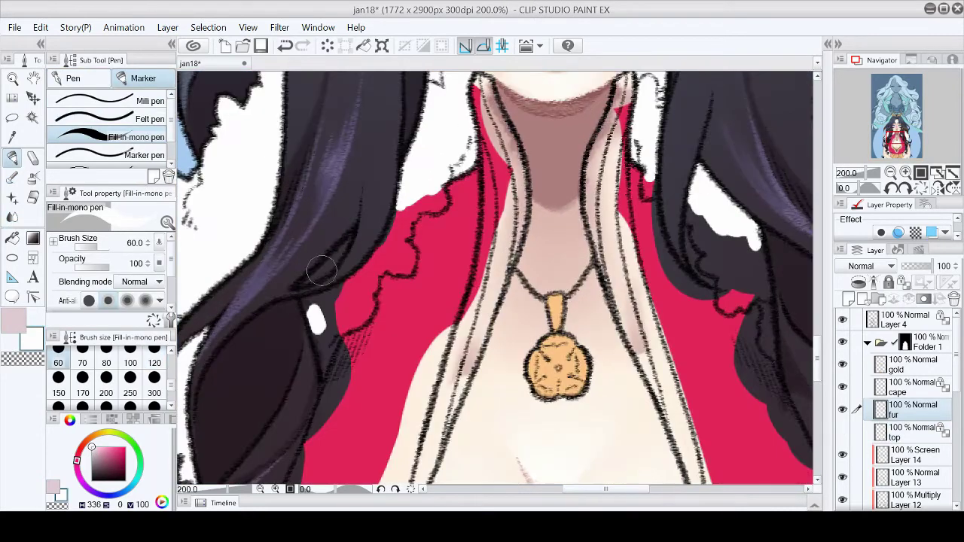
pyautogui.moveTo(321, 270)
pyautogui.mouseDown()
pyautogui.moveTo(304, 309)
pyautogui.moveTo(320, 350)
pyautogui.moveTo(343, 354)
pyautogui.moveTo(337, 289)
pyautogui.moveTo(310, 278)
pyautogui.mouseUp()
pyautogui.press('[')
pyautogui.press('[')
pyautogui.press('[')
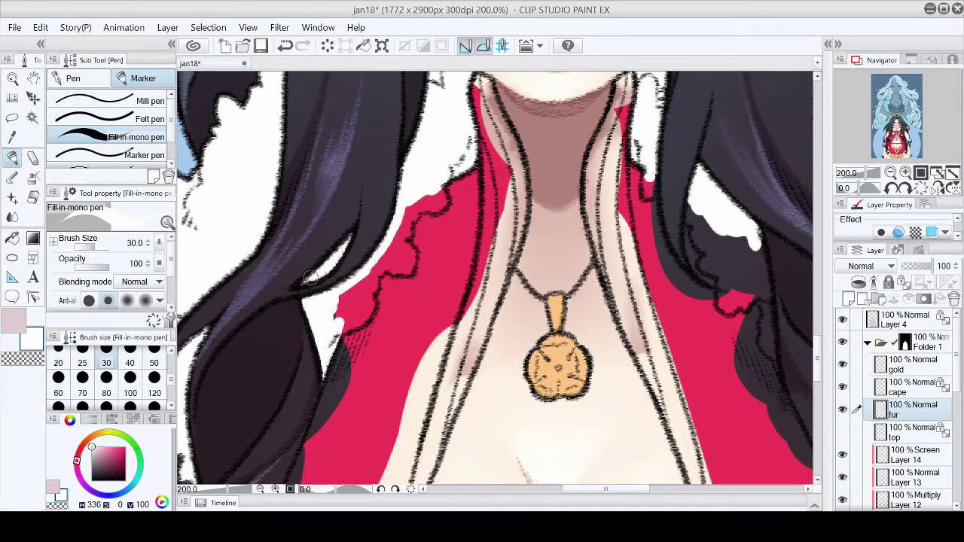
pyautogui.moveTo(340, 328)
pyautogui.mouseDown()
pyautogui.moveTo(369, 305)
pyautogui.moveTo(353, 327)
pyautogui.moveTo(333, 338)
pyautogui.moveTo(352, 293)
pyautogui.moveTo(369, 295)
pyautogui.moveTo(417, 198)
pyautogui.moveTo(437, 194)
pyautogui.moveTo(405, 228)
pyautogui.moveTo(408, 263)
pyautogui.mouseUp()
pyautogui.hotkey('ctrl', 's')
pyautogui.hotkey('ctrl', '0')
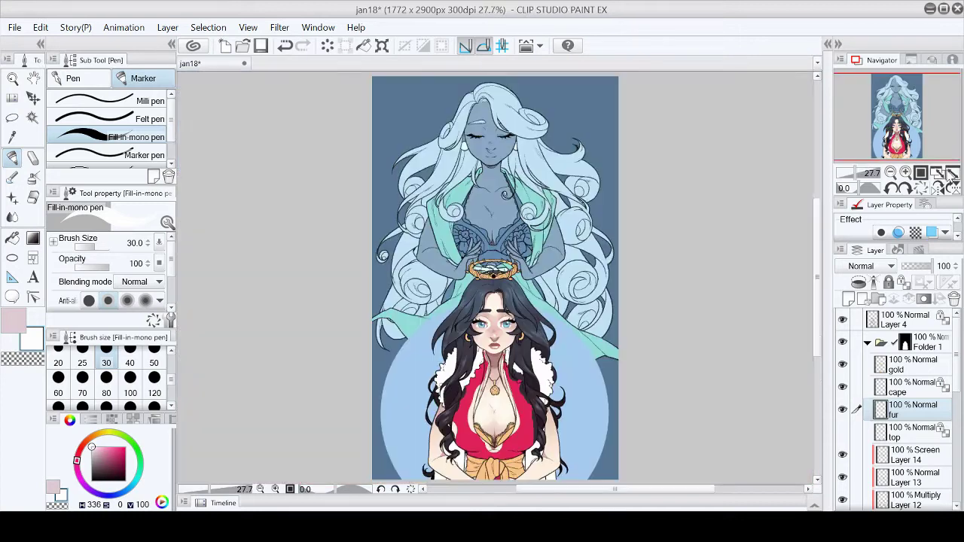
# Fill the right side of the fur collar in white with Fill-in-mono pen at size 30, and show the top layer again
pyautogui.click(905, 172)
pyautogui.scroll(2, 896, 140)
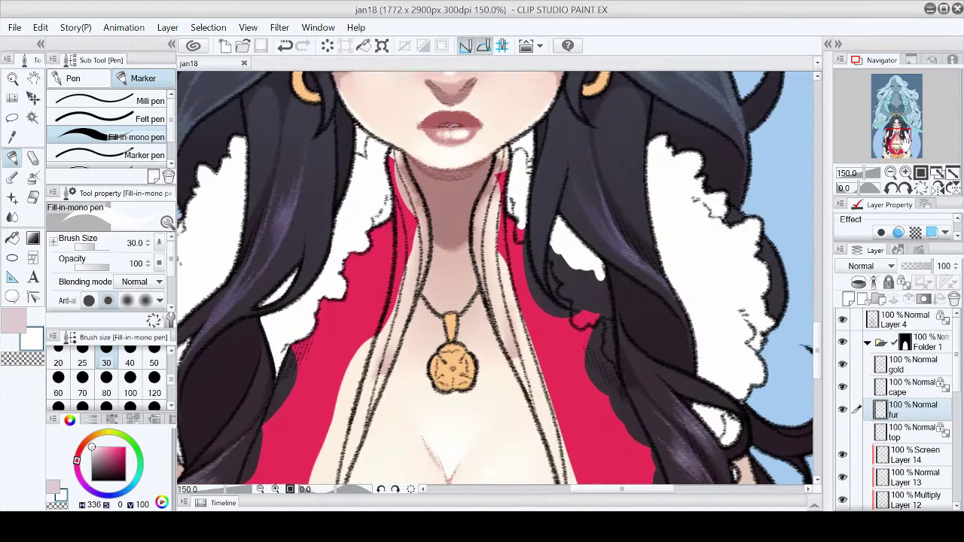
pyautogui.click(526, 209)
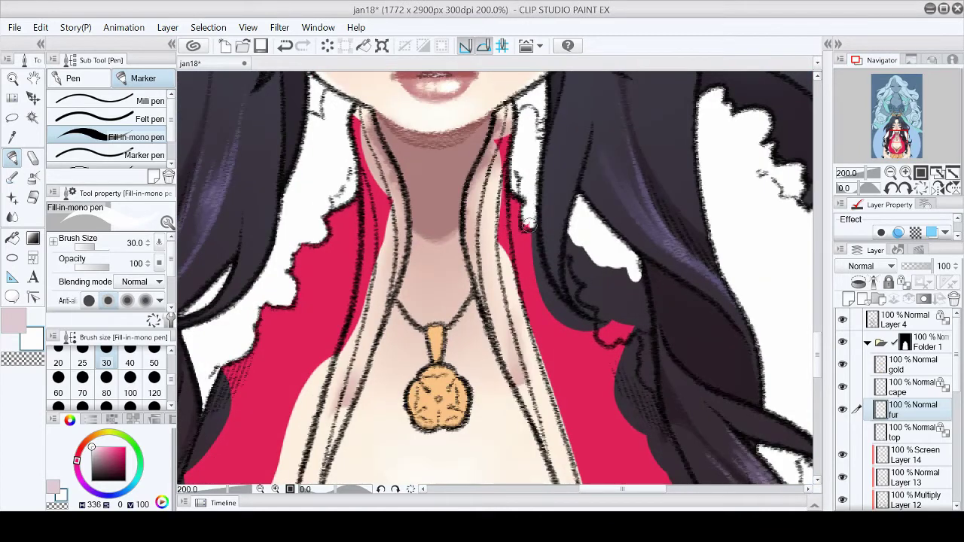
pyautogui.moveTo(568, 150)
pyautogui.mouseDown()
pyautogui.moveTo(500, 90)
pyautogui.moveTo(517, 182)
pyautogui.mouseUp()
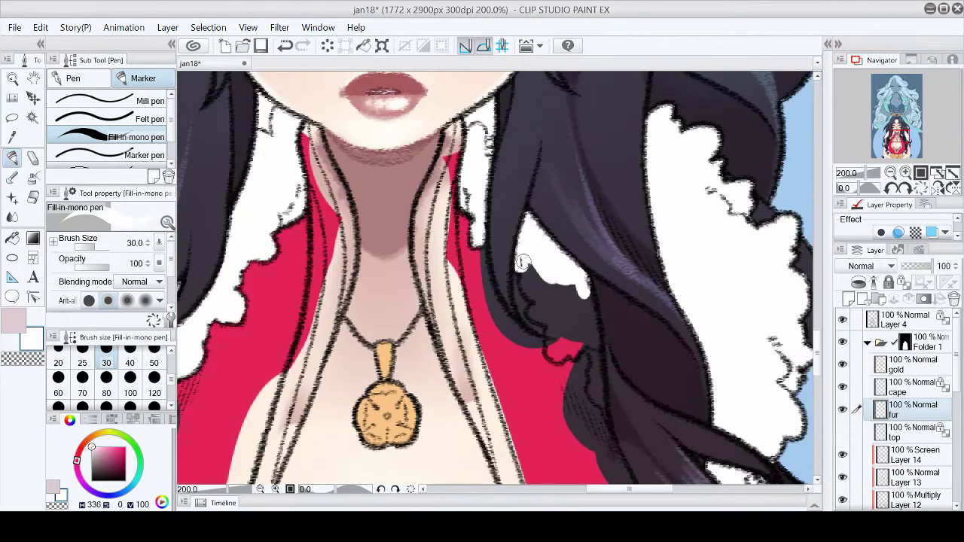
pyautogui.moveTo(522, 262)
pyautogui.mouseDown()
pyautogui.moveTo(541, 320)
pyautogui.moveTo(592, 308)
pyautogui.moveTo(553, 328)
pyautogui.moveTo(554, 349)
pyautogui.moveTo(550, 329)
pyautogui.moveTo(546, 342)
pyautogui.moveTo(558, 329)
pyautogui.moveTo(574, 354)
pyautogui.moveTo(590, 350)
pyautogui.moveTo(584, 334)
pyautogui.moveTo(607, 419)
pyautogui.mouseUp()
pyautogui.hotkey('ctrl', 'z')
pyautogui.moveTo(890, 158); pyautogui.dragTo(885, 175)
pyautogui.click(935, 174)
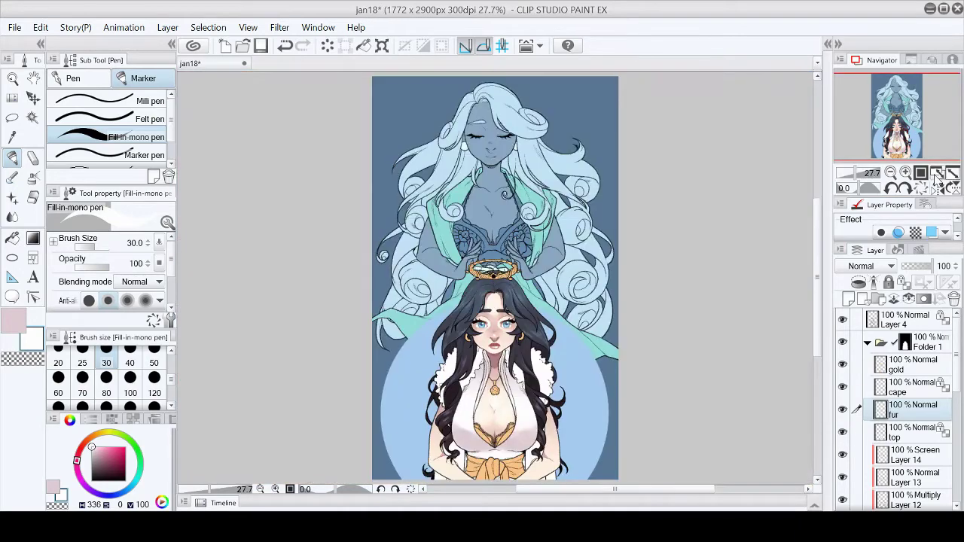
# On the top layer, shade the white midriff fabric just below the bust with pale pink (H 336, S 9, V 87) Chalk at size 25
pyautogui.click(900, 433)
pyautogui.scroll(5, 489, 474)
pyautogui.moveTo(419, 248); pyautogui.dragTo(419, 184)
pyautogui.keyDown('alt'); pyautogui.click(419, 184); pyautogui.keyUp('alt')
pyautogui.click(906, 172)
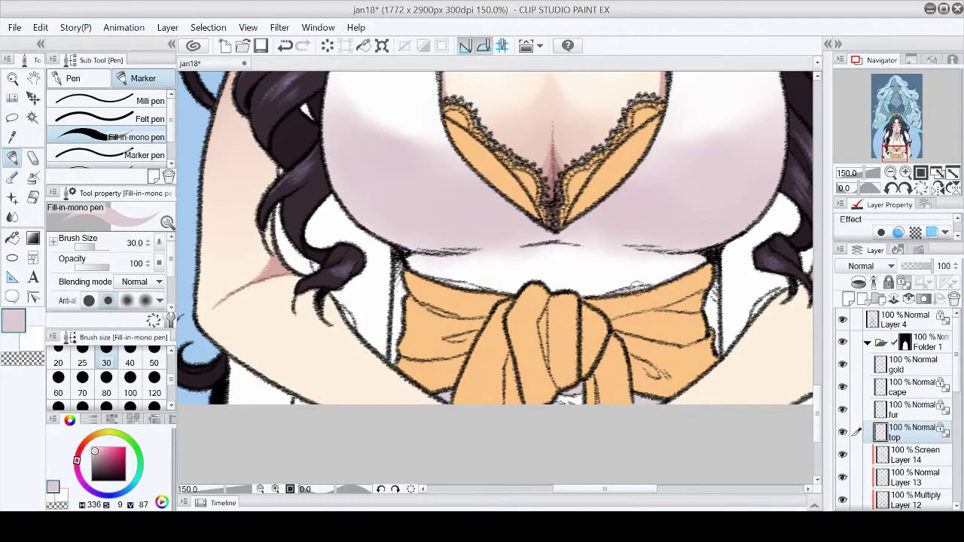
pyautogui.moveTo(452, 285); pyautogui.dragTo(486, 293)
pyautogui.press('p')
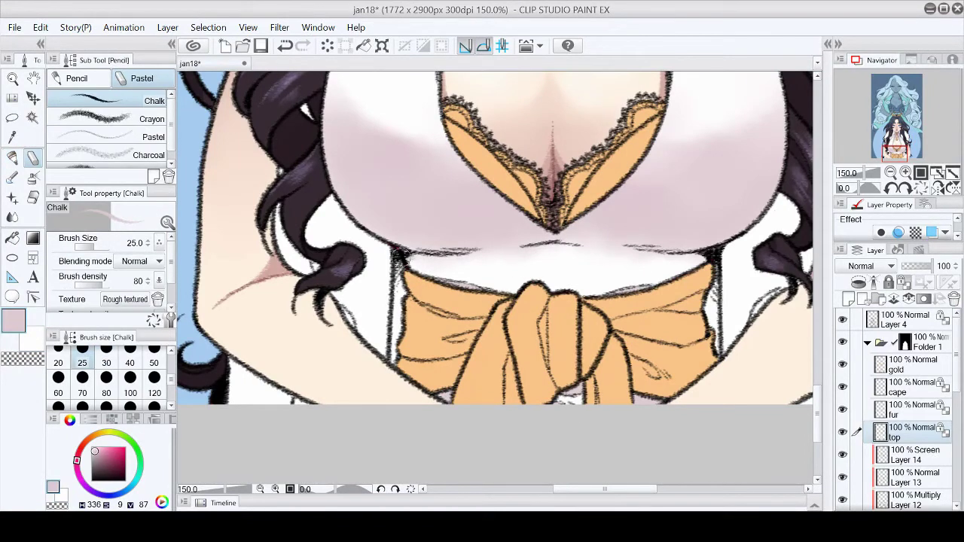
pyautogui.press('x')
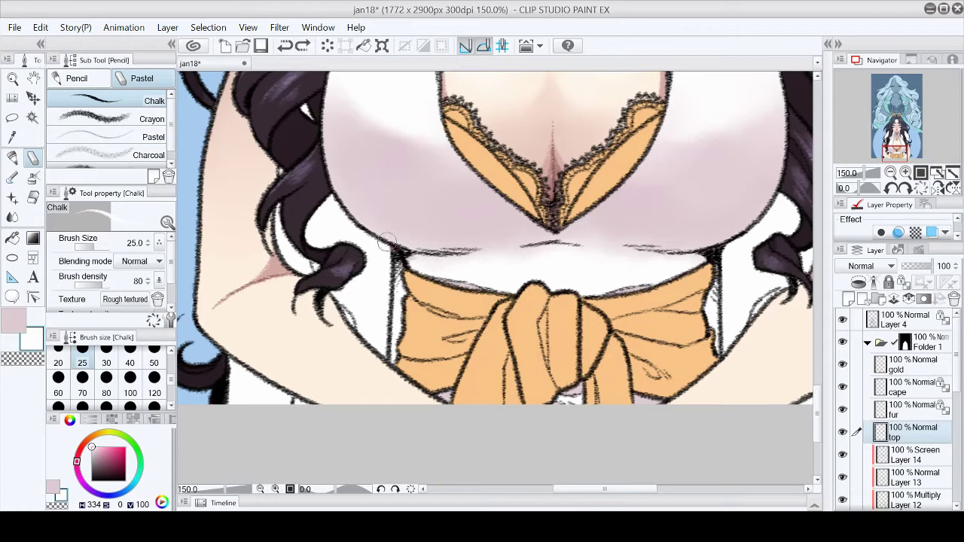
pyautogui.click(33, 323)
pyautogui.moveTo(422, 253)
pyautogui.mouseDown()
pyautogui.moveTo(455, 252)
pyautogui.moveTo(406, 258)
pyautogui.moveTo(543, 235)
pyautogui.moveTo(444, 260)
pyautogui.mouseUp()
pyautogui.moveTo(529, 247)
pyautogui.mouseDown()
pyautogui.moveTo(448, 264)
pyautogui.moveTo(585, 244)
pyautogui.moveTo(707, 257)
pyautogui.mouseUp()
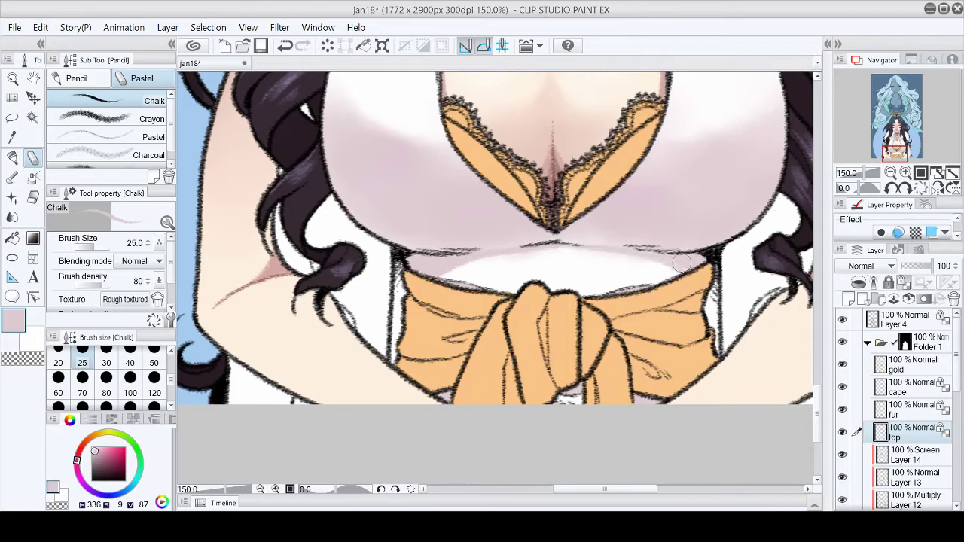
# Clean up the lower edge of the underbust shadow with white Running color edge watercolor at size 30
pyautogui.press('-')
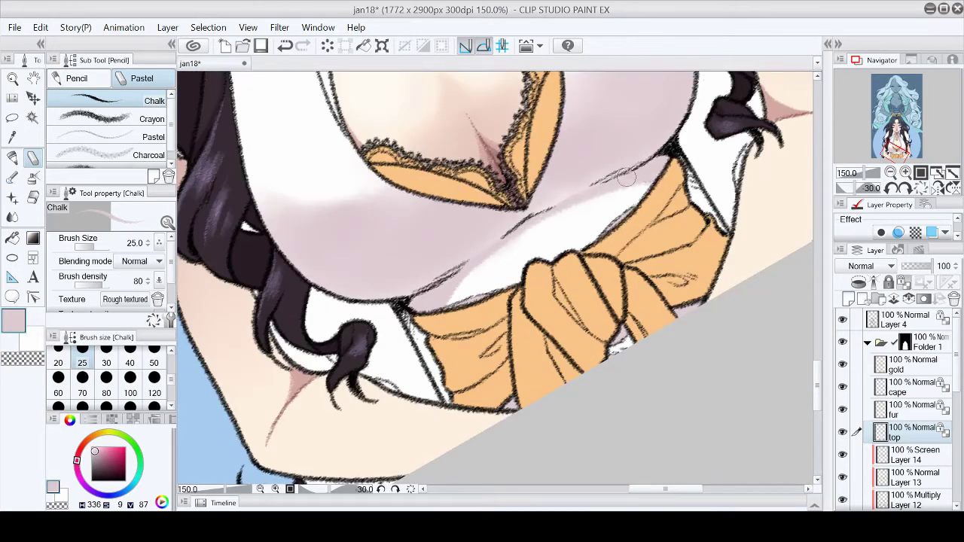
pyautogui.press('^')
pyautogui.press('b')
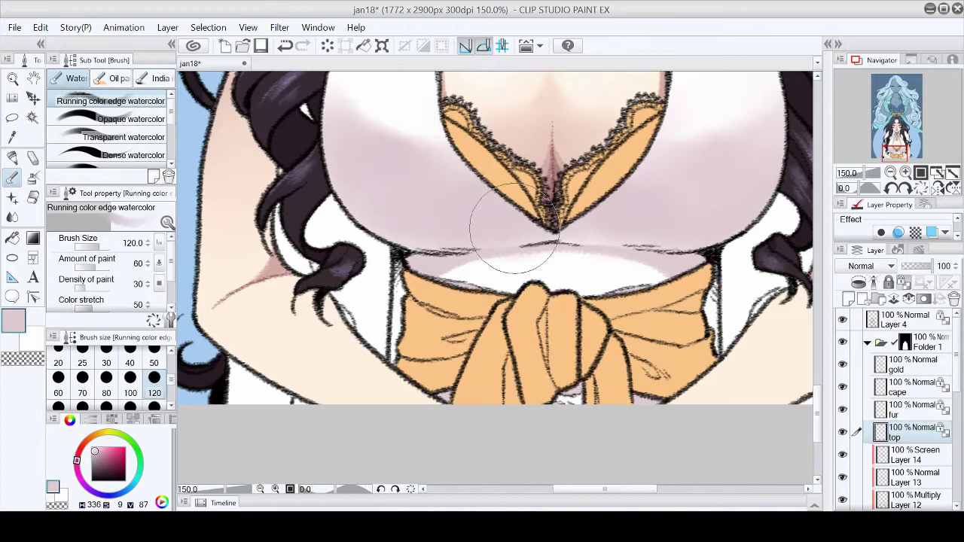
pyautogui.press('x')
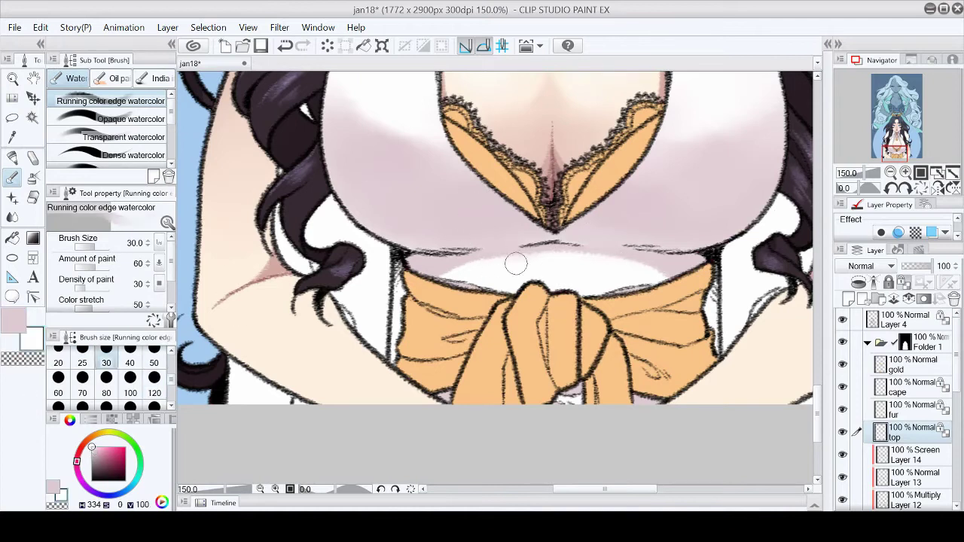
pyautogui.press('x')
pyautogui.press('p')
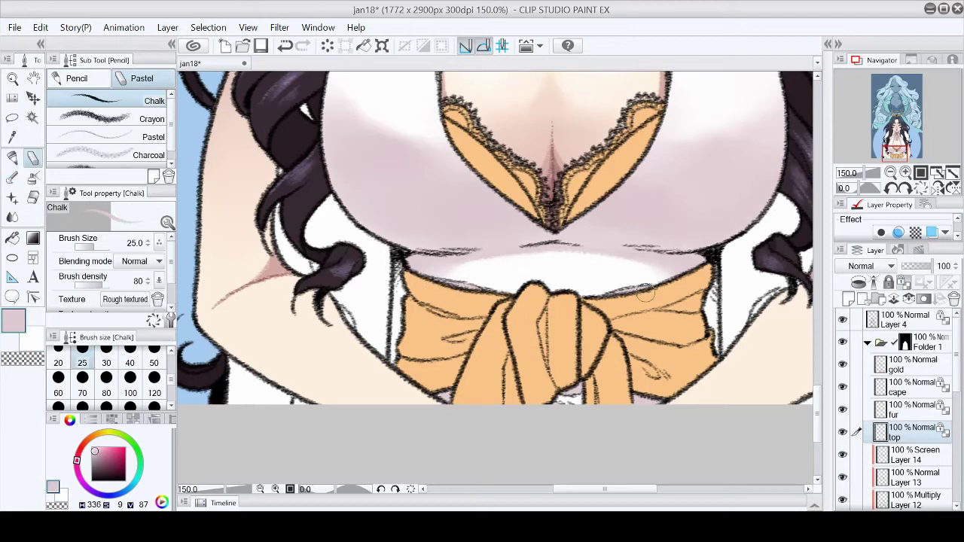
# Build up and soften the centre of the underbust shadow, alternating size 25 Chalk and size 30 watercolor in pale pink and white
pyautogui.click(920, 173)
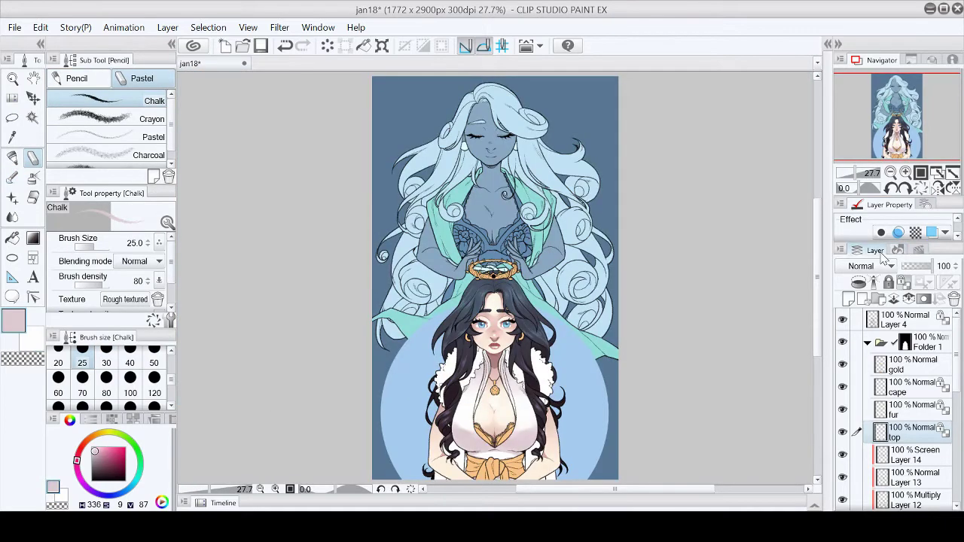
pyautogui.hotkey('ctrl', 'alt', '0')
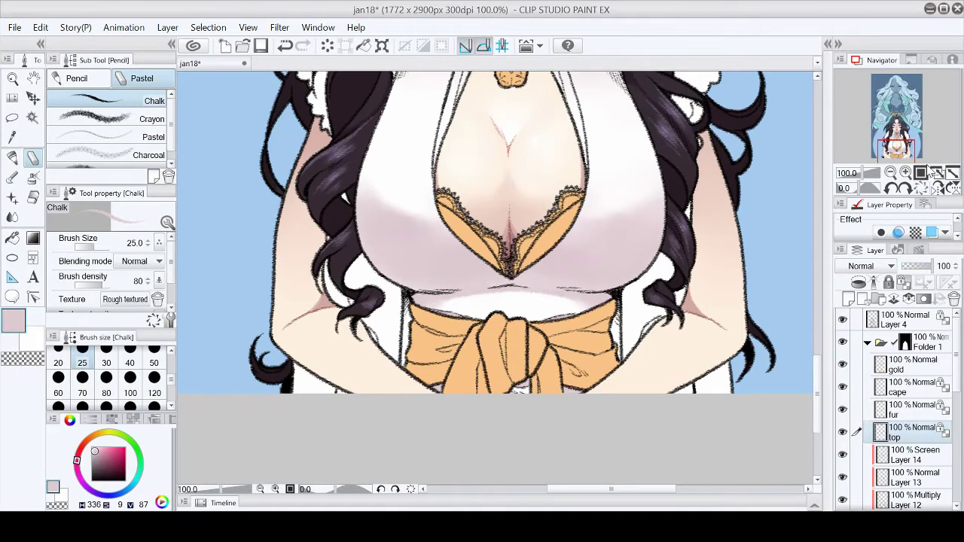
pyautogui.scroll(1, 514, 280)
pyautogui.press('b')
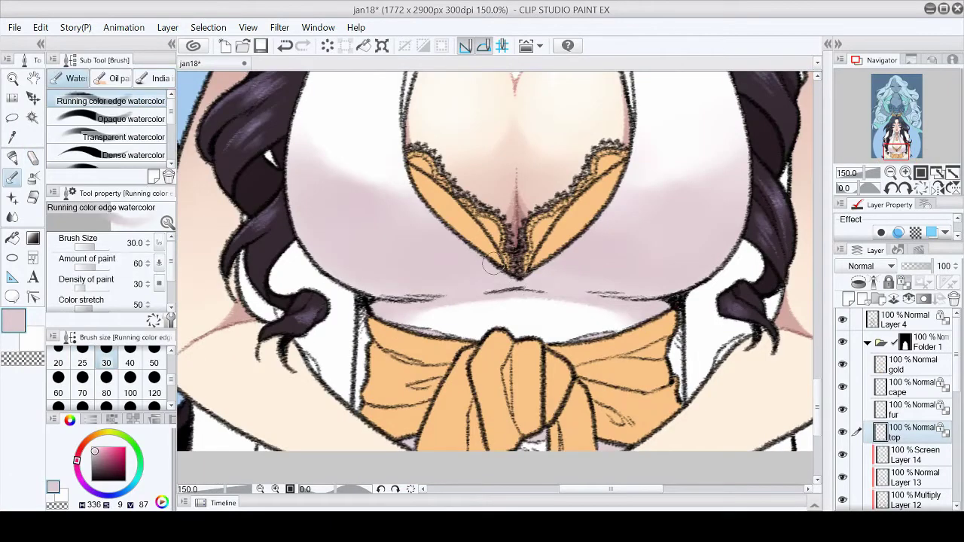
pyautogui.press('p')
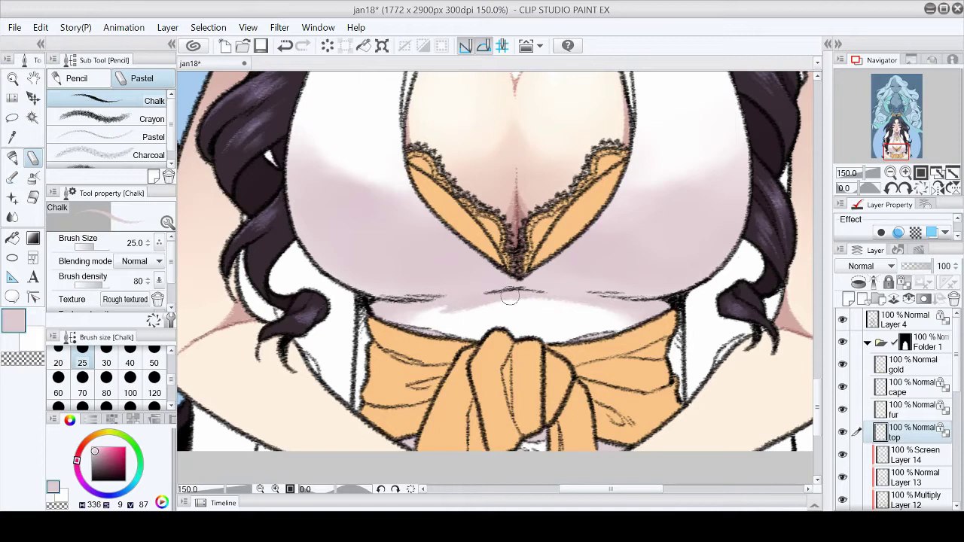
pyautogui.press('b')
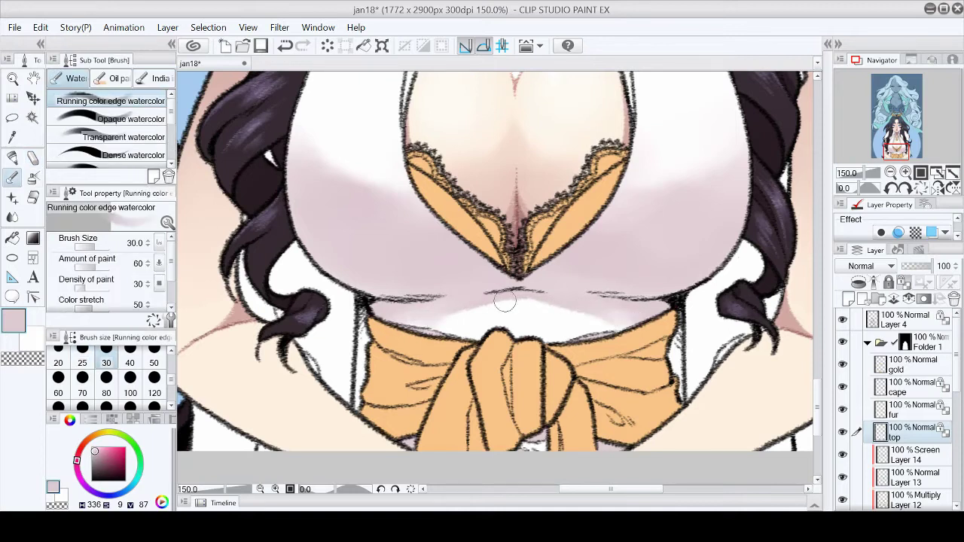
pyautogui.press('x')
pyautogui.press('x')
pyautogui.press('p')
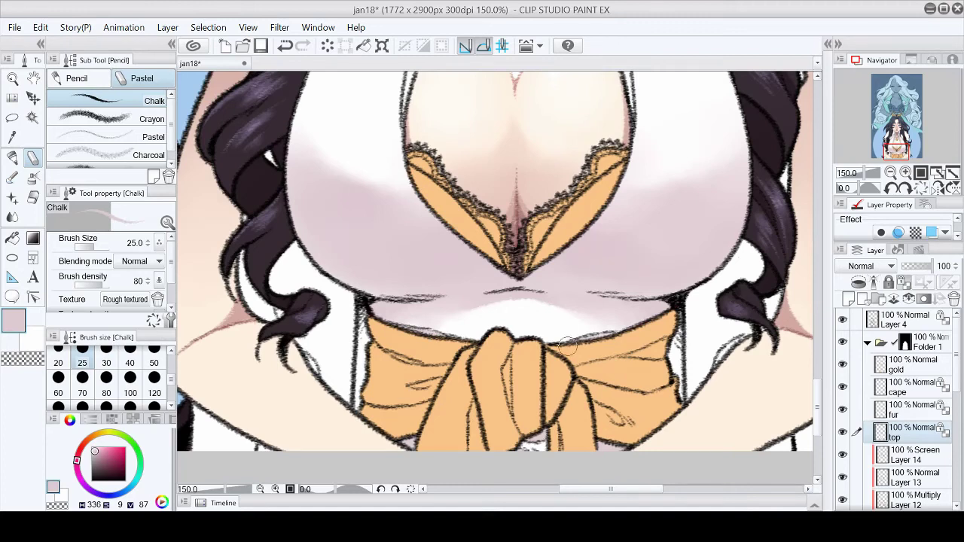
# Add a pale pink fold shadow above the sash knot with size 25 Chalk, and trim the midriff shading with white watercolor at size 20
pyautogui.click(945, 173)
pyautogui.click(913, 143)
pyautogui.moveTo(485, 254)
pyautogui.mouseDown()
pyautogui.moveTo(455, 244)
pyautogui.moveTo(533, 249)
pyautogui.moveTo(504, 257)
pyautogui.moveTo(482, 247)
pyautogui.moveTo(509, 219)
pyautogui.moveTo(475, 248)
pyautogui.moveTo(503, 254)
pyautogui.mouseUp()
pyautogui.press('x')
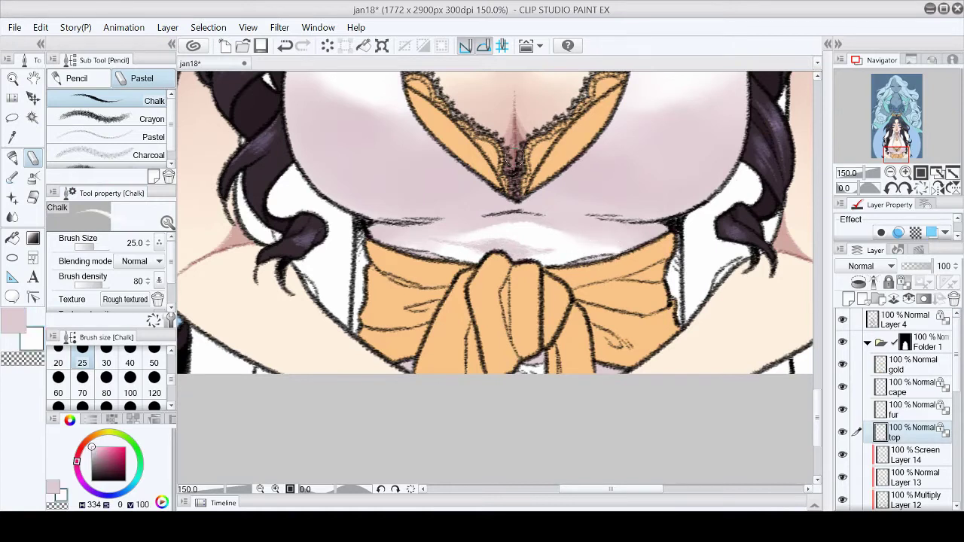
pyautogui.press('^')
pyautogui.press('b')
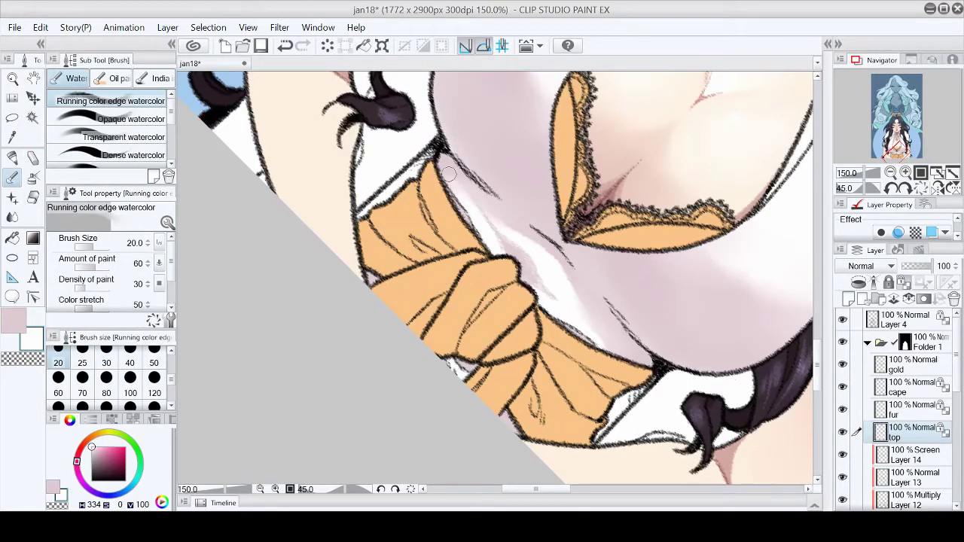
pyautogui.press('-')
pyautogui.press('x')
pyautogui.press('p')
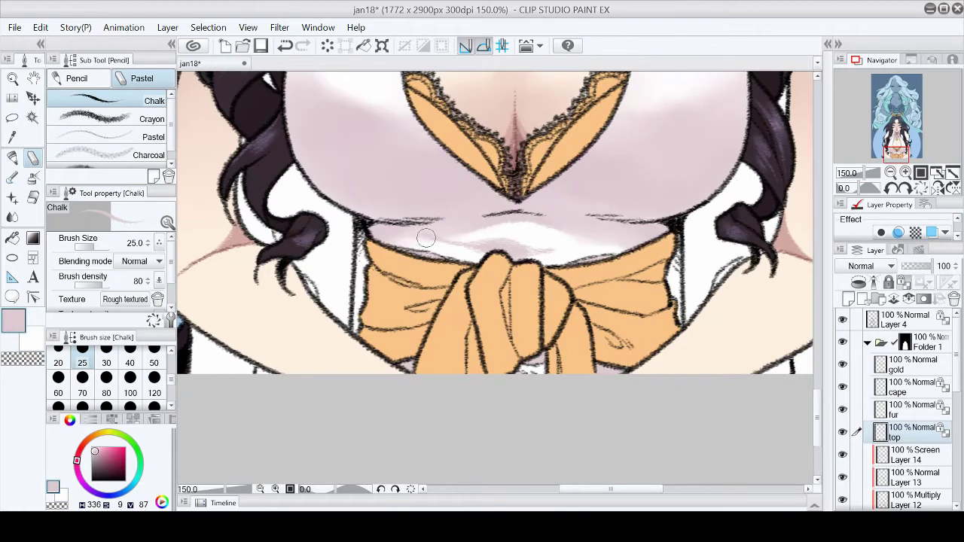
# Refine the midriff fold above the sash with pale pink watercolor at size 12, and save the illustration
pyautogui.press('b')
pyautogui.press('[')
pyautogui.press('[')
pyautogui.press('[')
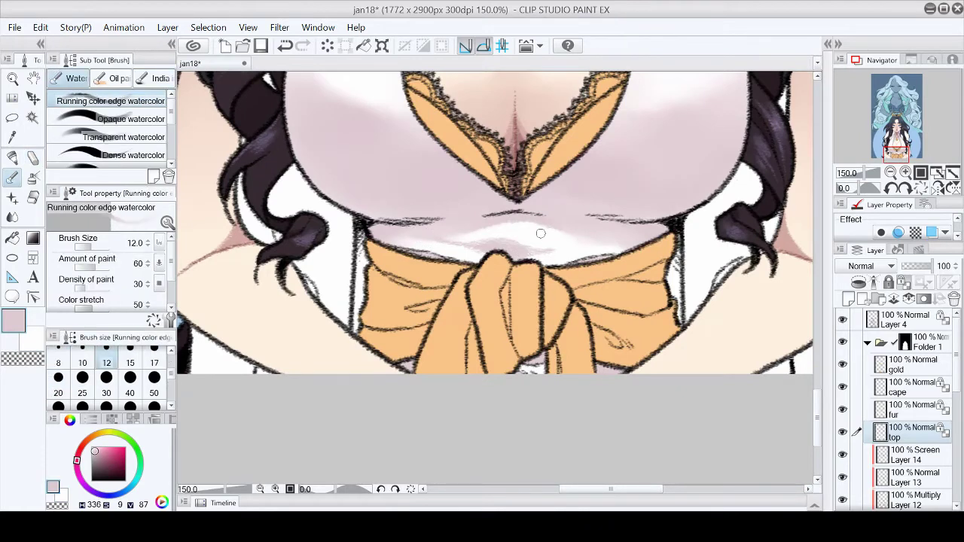
pyautogui.hotkey('ctrl', '0')
pyautogui.click(261, 45)
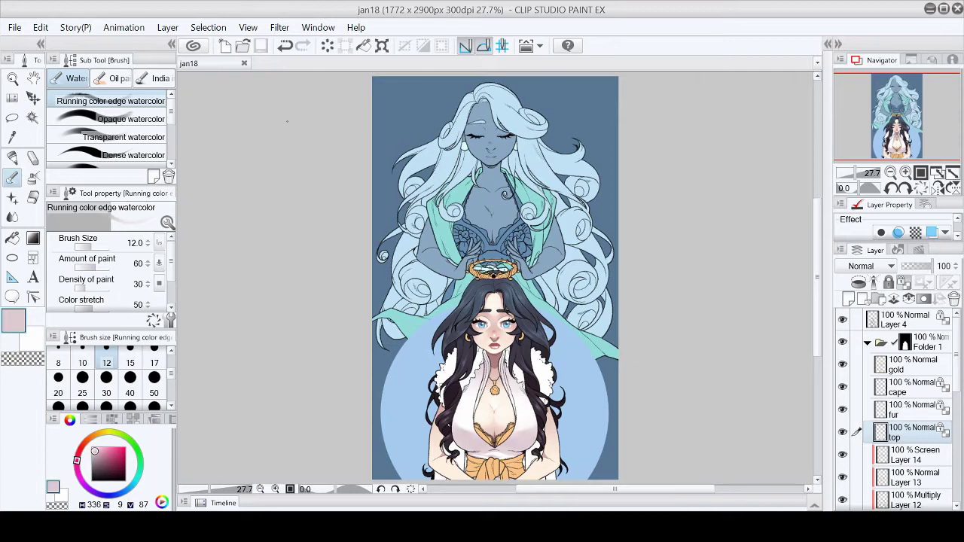
# Deepen the lower bust shading with mauve (H 310, S 16, V 67) watercolor at size 80, and soften it with Blend at size 70
pyautogui.scroll(5, 482, 467)
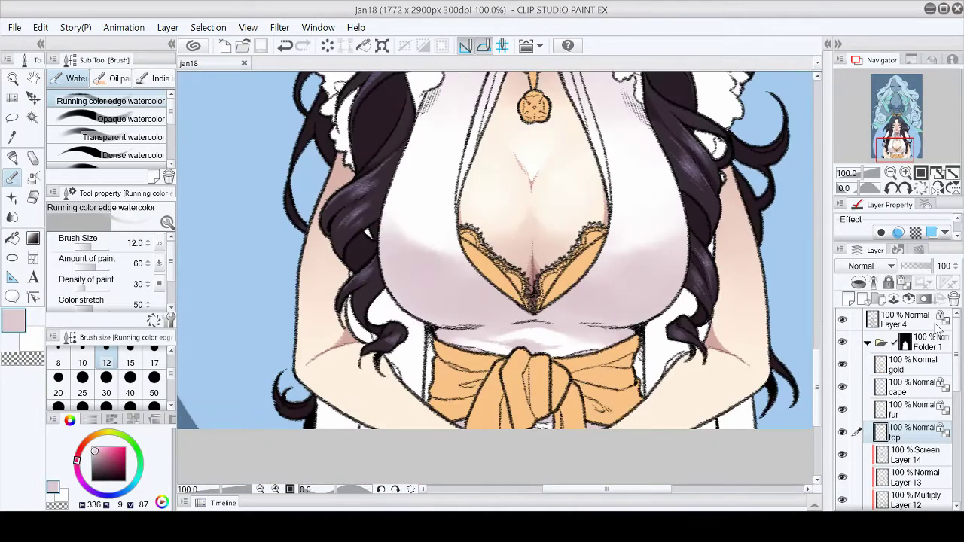
pyautogui.moveTo(80, 479); pyautogui.dragTo(78, 474)
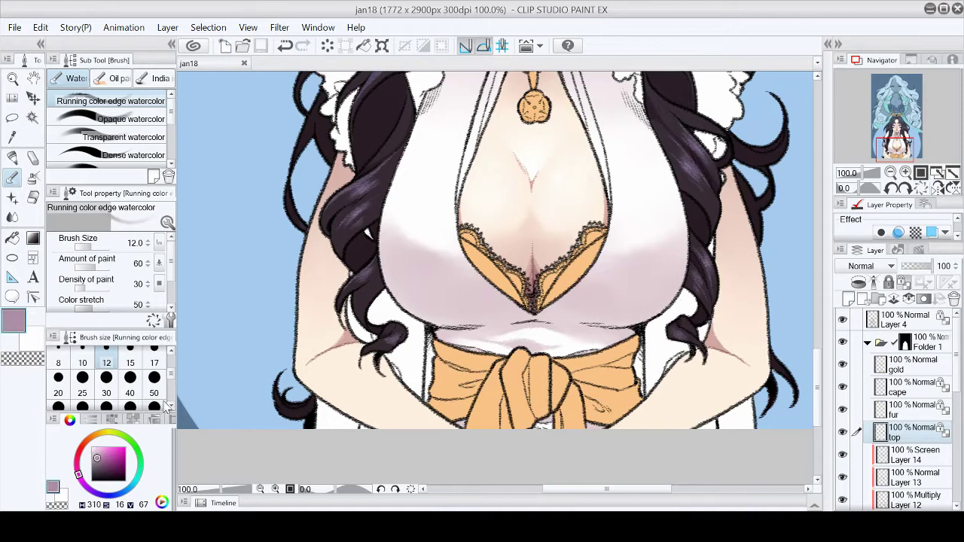
pyautogui.click(105, 405)
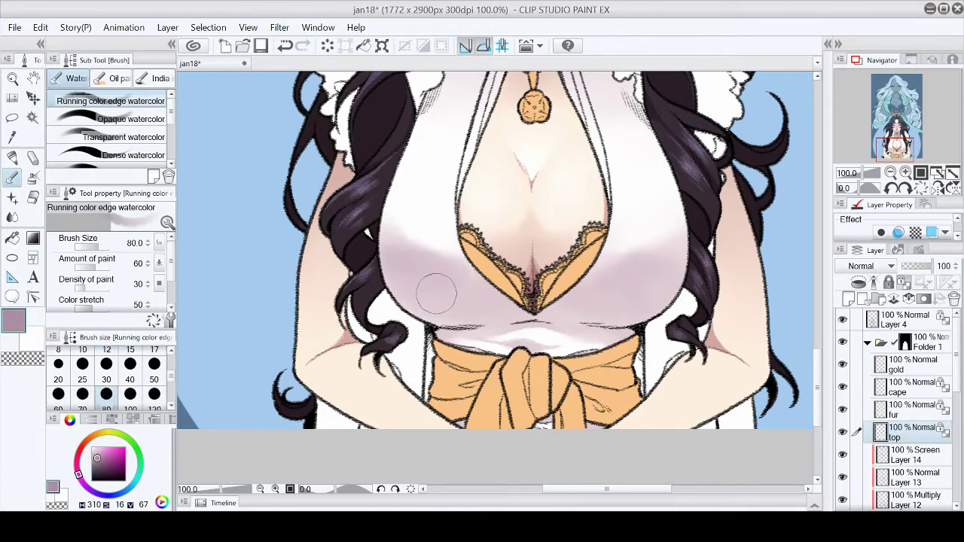
pyautogui.click(951, 188)
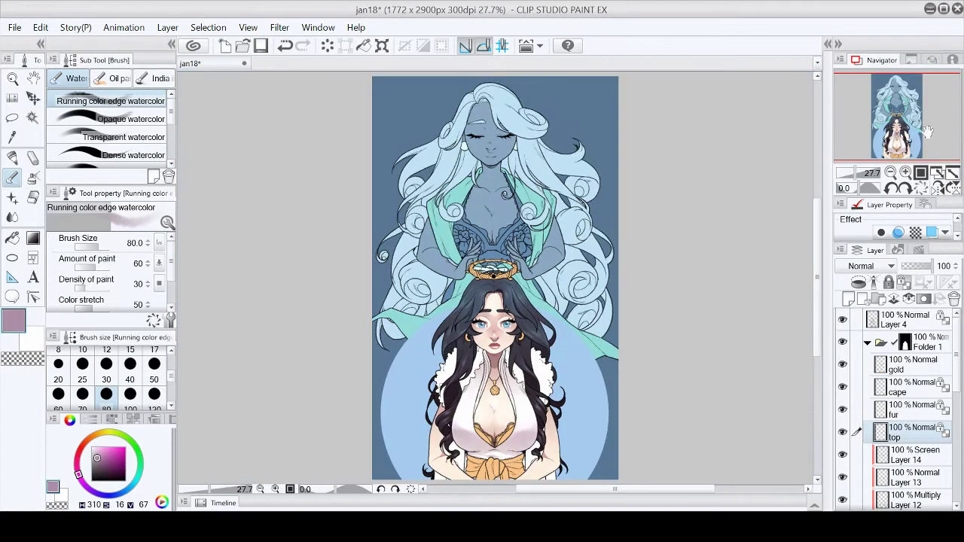
pyautogui.scroll(2, 553, 369)
pyautogui.press('j')
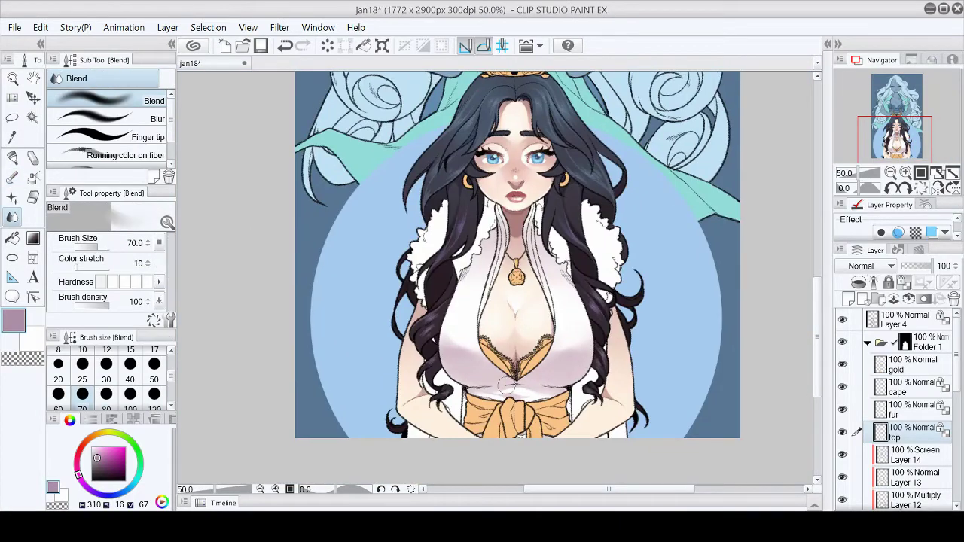
# Add mauve shadow on the top beside the neck collar and under the fur trim with Chalk at size 25
pyautogui.scroll(1, 455, 370)
pyautogui.scroll(-3, 441, 323)
pyautogui.scroll(3, 460, 181)
pyautogui.scroll(1, 452, 301)
pyautogui.click(32, 158)
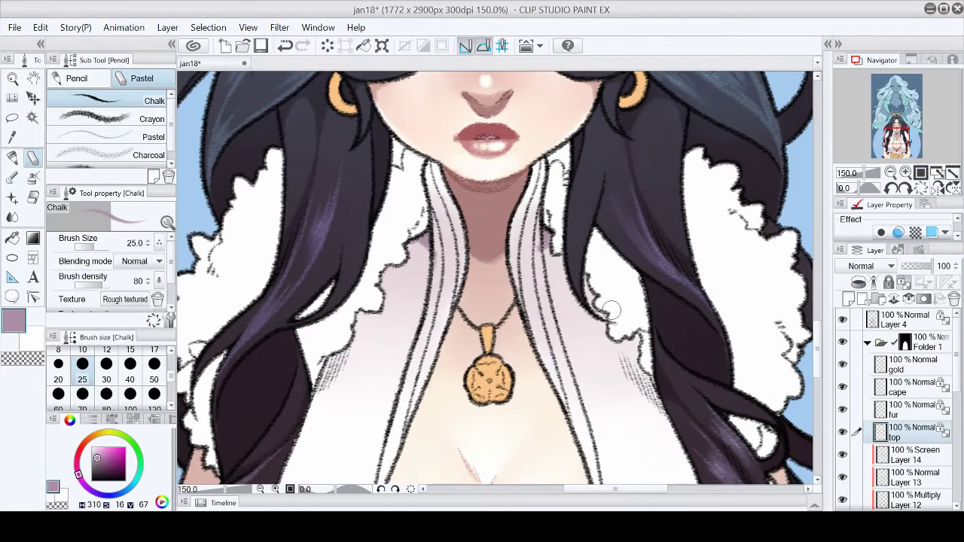
# Darken the fold directly under the bust with mauve Chalk at size 25, and extend it sideways with watercolor at size 20
pyautogui.click(951, 174)
pyautogui.scroll(4, 493, 444)
pyautogui.moveTo(482, 286); pyautogui.dragTo(647, 288)
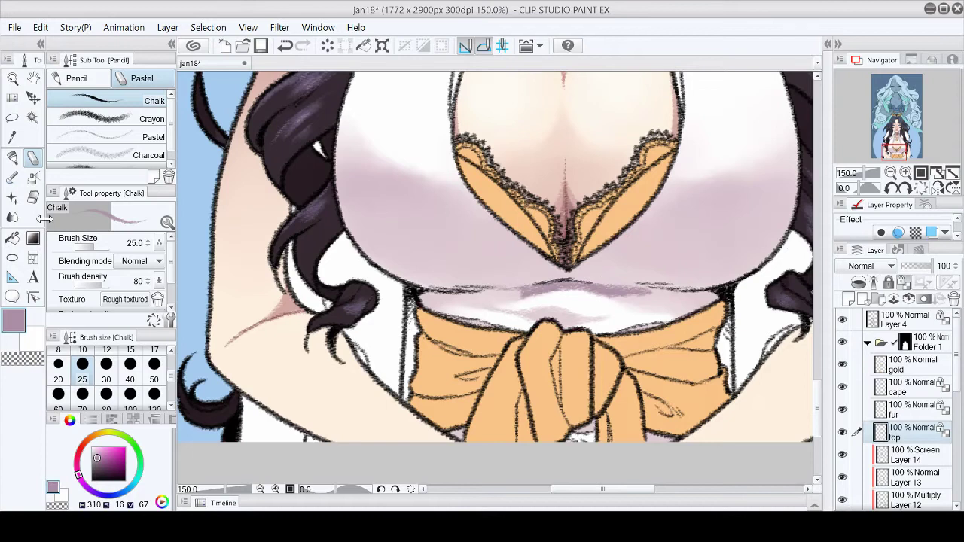
pyautogui.click(12, 178)
pyautogui.moveTo(527, 298); pyautogui.dragTo(469, 297)
pyautogui.moveTo(666, 299); pyautogui.dragTo(403, 205)
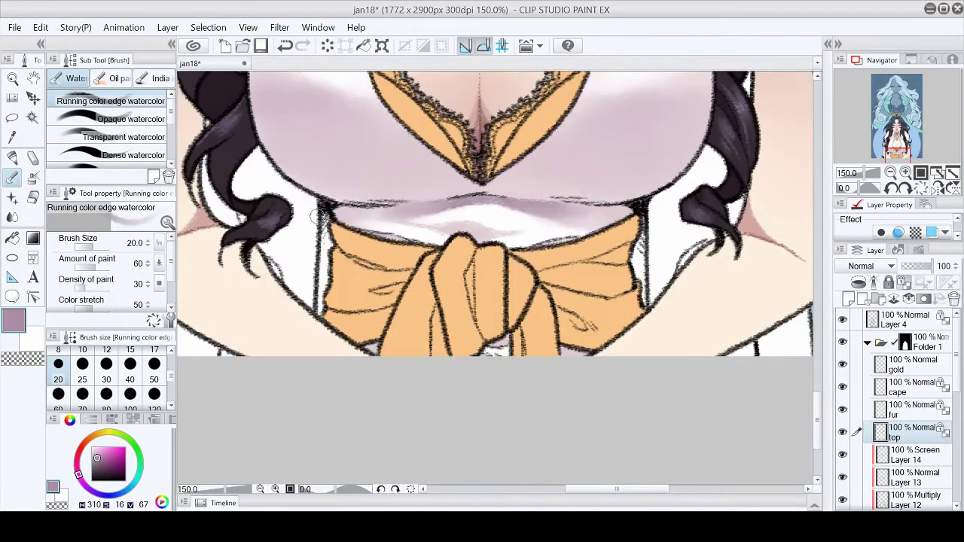
# Soften the mauve fold shading under the bust with Blend and watercolor, and save the illustration
pyautogui.press('j')
pyautogui.press('b')
pyautogui.hotkey('ctrl', '0')
pyautogui.click(261, 45)
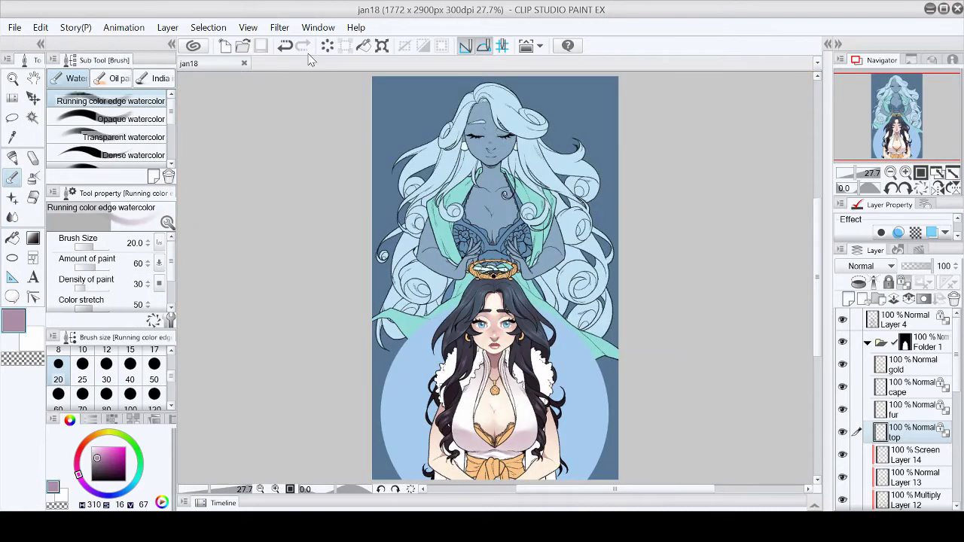
# Lasso the lower bust area of the white top on the top layer, and choose white as the paint colour
pyautogui.click(905, 172)
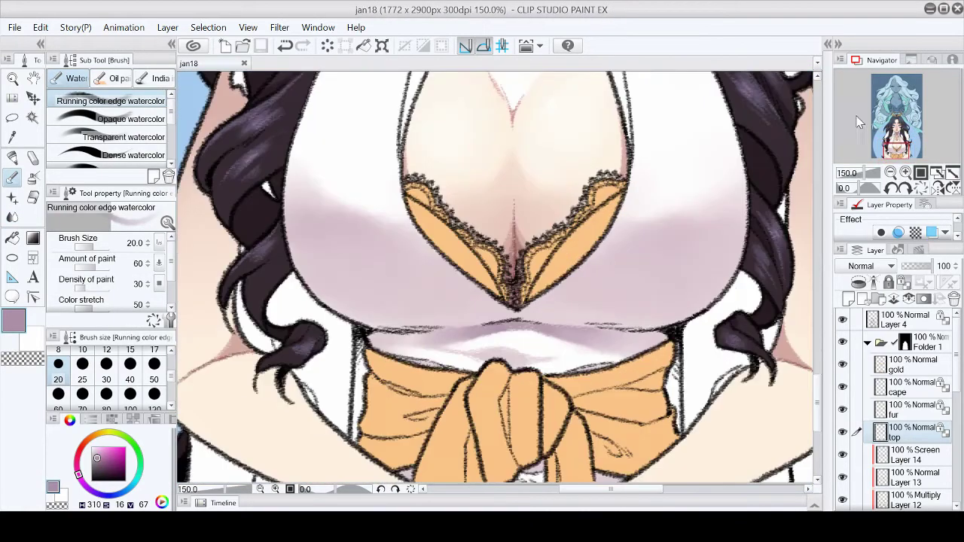
pyautogui.press('p')
pyautogui.press('m')
pyautogui.press('-')
pyautogui.press('-')
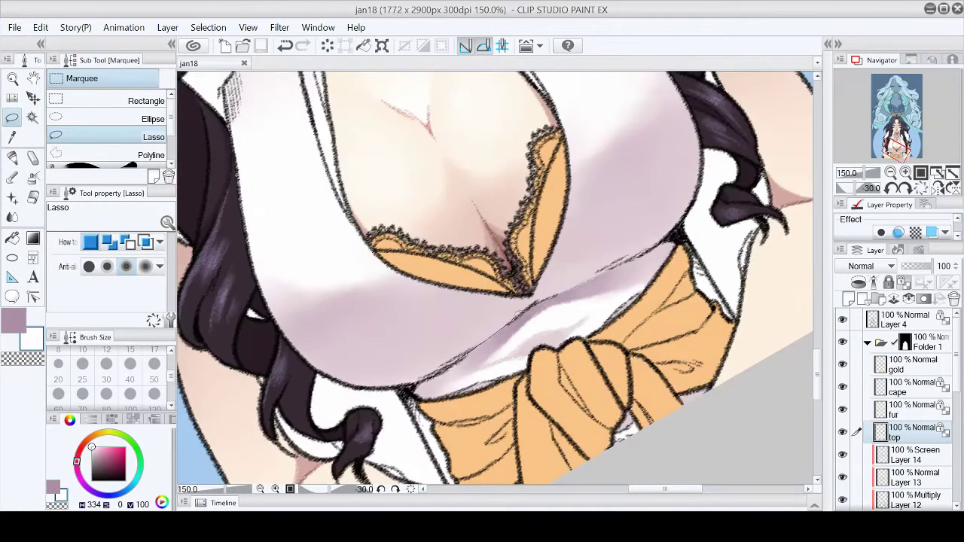
pyautogui.moveTo(682, 229)
pyautogui.mouseDown()
pyautogui.moveTo(280, 295)
pyautogui.moveTo(418, 381)
pyautogui.moveTo(447, 368)
pyautogui.mouseUp()
pyautogui.click(922, 187)
# Lighten the lower bust shading inside the selection with white watercolor at size 70, and soften it with Blend at size 50
pyautogui.press('b')
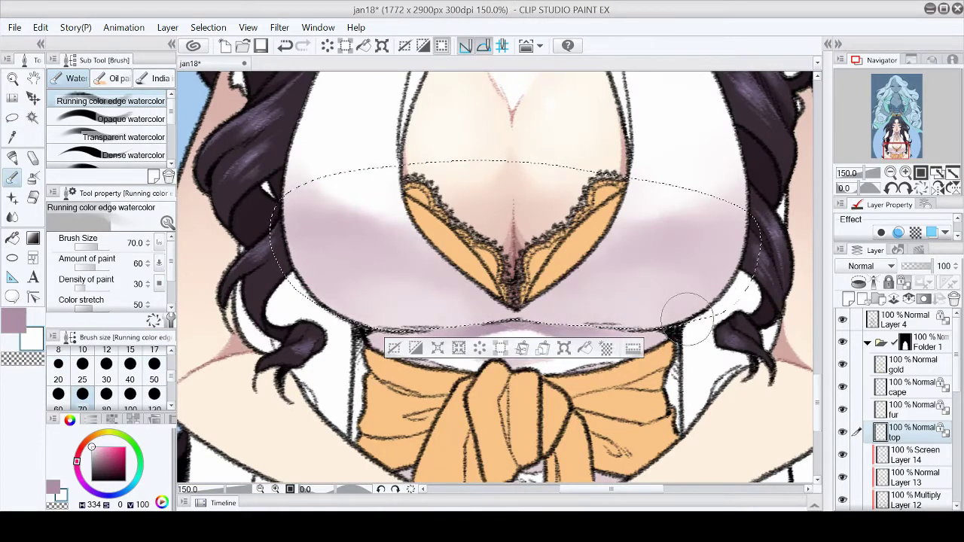
pyautogui.hotkey('ctrl', '0')
pyautogui.scroll(3, 439, 284)
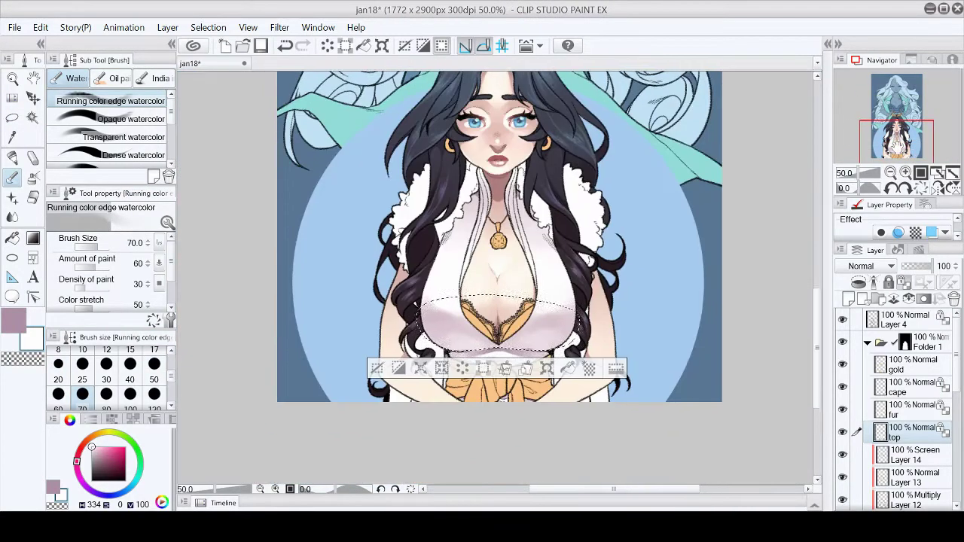
pyautogui.press('j')
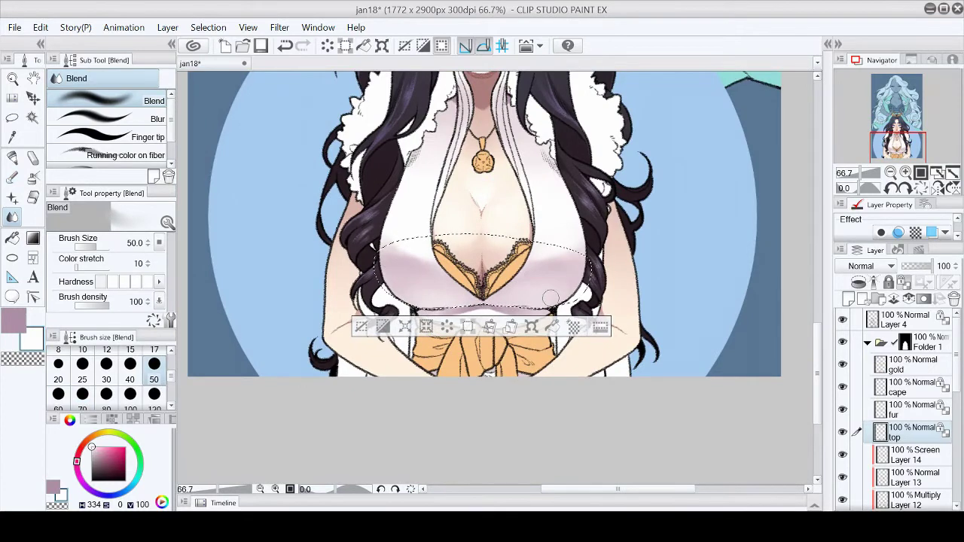
pyautogui.hotkey('ctrl', '0')
pyautogui.scroll(5, 455, 271)
pyautogui.scroll(-2, 456, 271)
pyautogui.press('b')
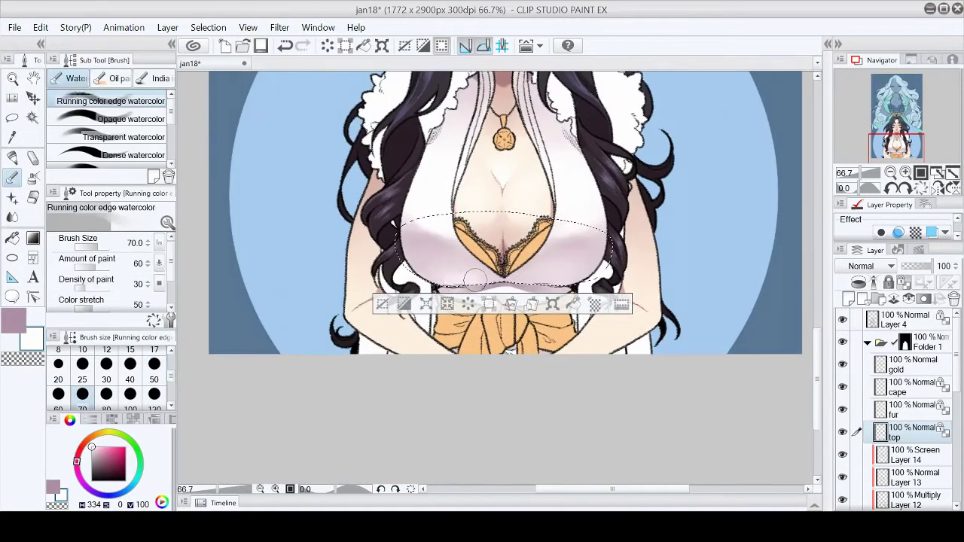
pyautogui.press('j')
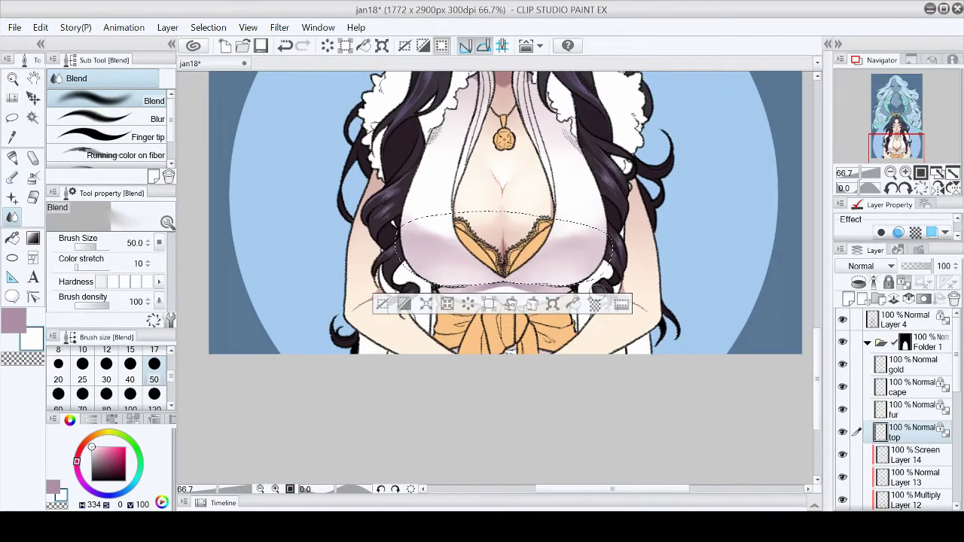
# Clear the lasso selection around the bust, and save the illustration
pyautogui.hotkey('ctrl', '0')
pyautogui.press('m')
pyautogui.scroll(4, 460, 437)
pyautogui.moveTo(909, 162); pyautogui.dragTo(920, 188)
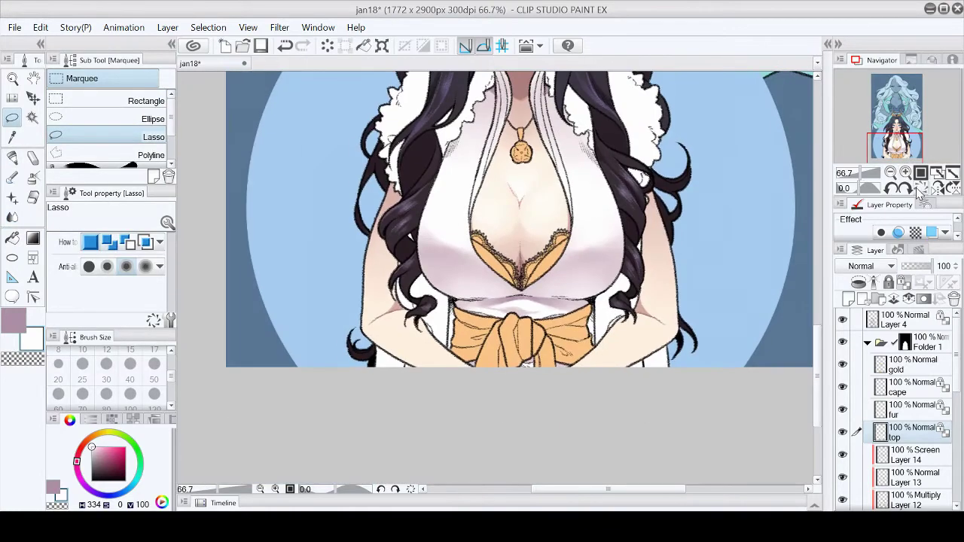
pyautogui.click(952, 180)
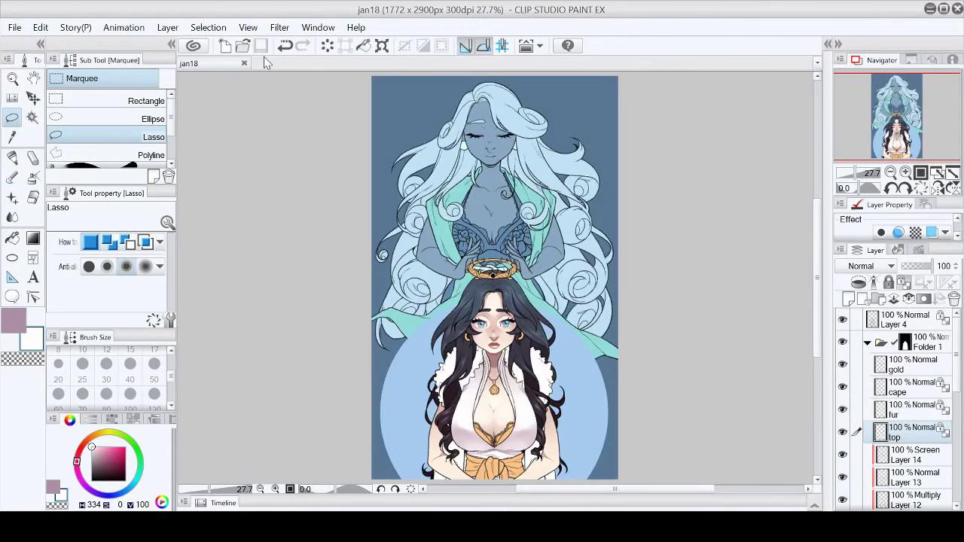
# Add white highlights on the top along the neckline edge beside the gold lace with Chalk at size 25
pyautogui.scroll(5, 490, 452)
pyautogui.press('p')
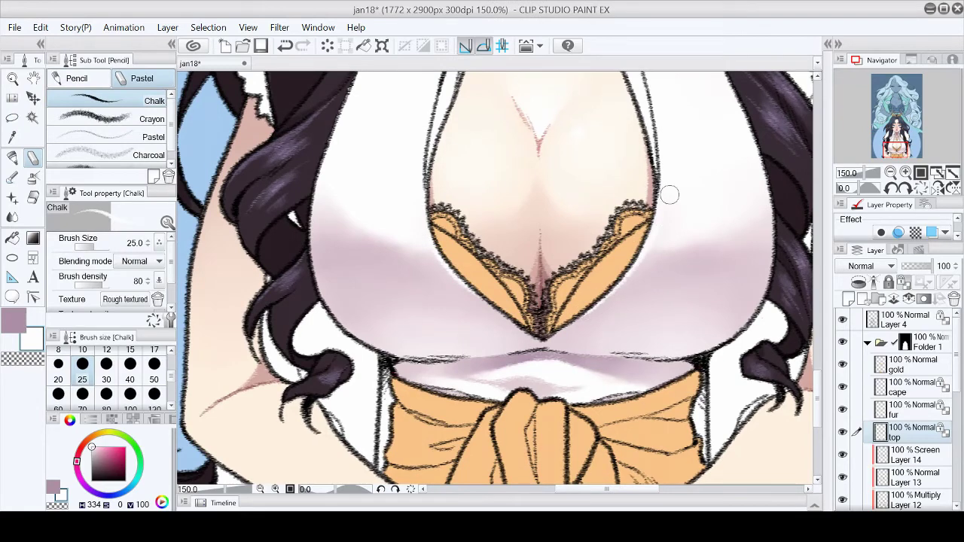
pyautogui.hotkey('ctrl', '0')
pyautogui.scroll(3, 452, 196)
pyautogui.scroll(4, 489, 301)
pyautogui.moveTo(528, 226)
pyautogui.mouseDown()
pyautogui.moveTo(450, 125)
pyautogui.moveTo(442, 166)
pyautogui.moveTo(456, 223)
pyautogui.mouseUp()
pyautogui.hotkey('ctrl', 'alt', '0')
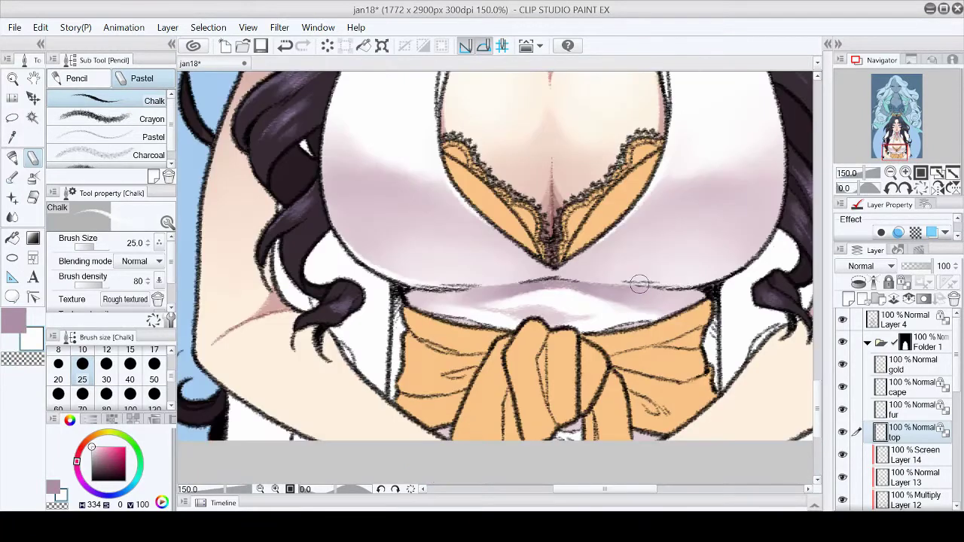
# Undo the last chalk strokes on the top, and save the illustration
pyautogui.hotkey('ctrl', '0')
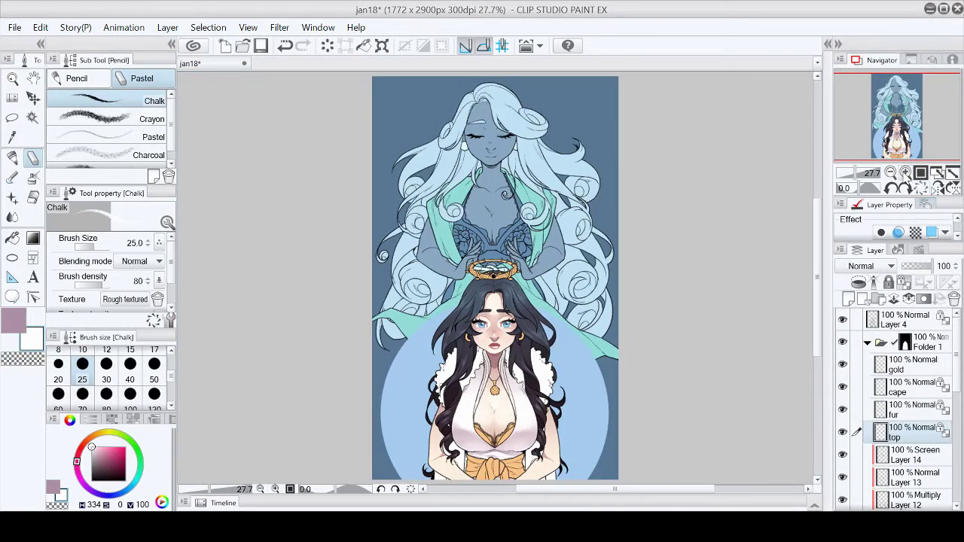
pyautogui.click(905, 173)
pyautogui.hotkey('ctrl', 'alt', '0')
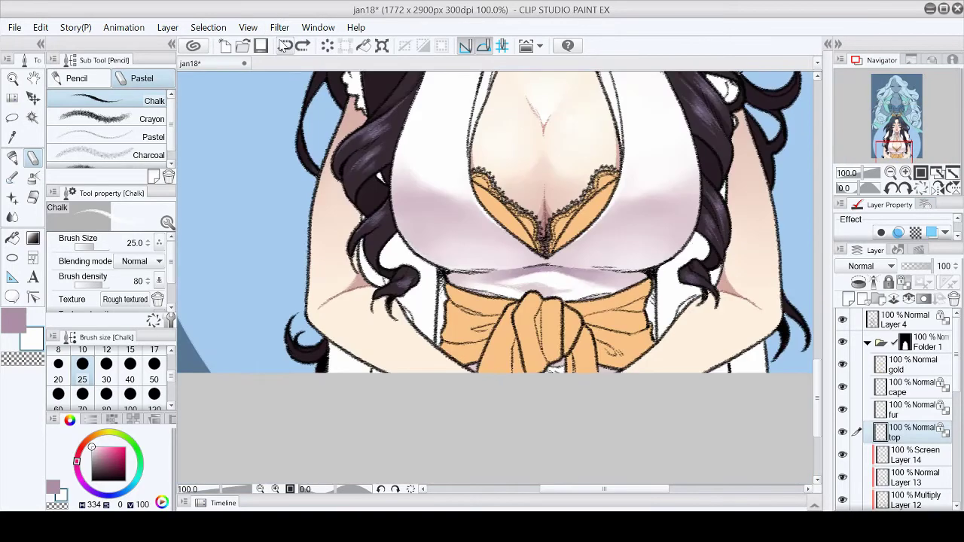
pyautogui.hotkey('ctrl', '0')
pyautogui.hotkey('ctrl', 's')
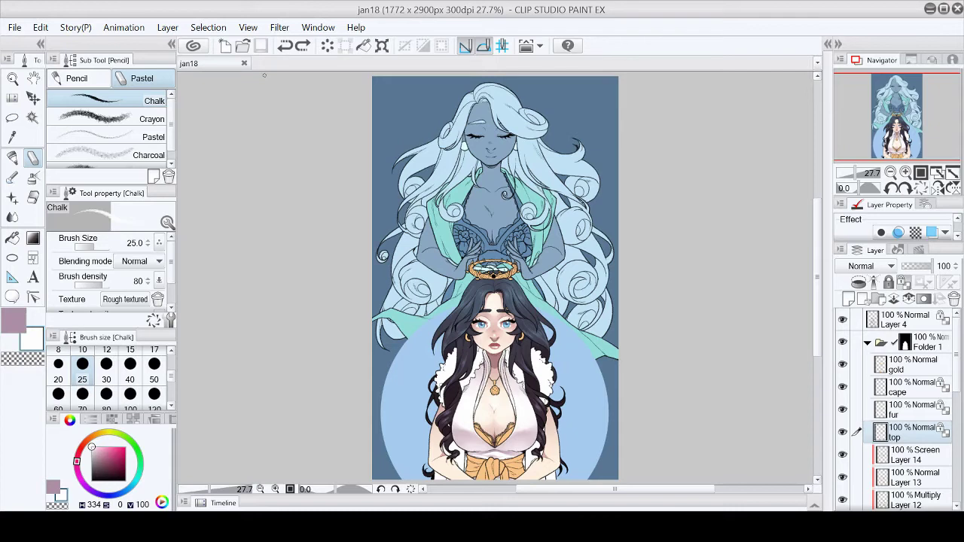
# Pick pale pink (H 335, S 9, V 87) from the midriff, and shade the collar on the fur layer with watercolor at size 120
pyautogui.scroll(-2, 496, 279)
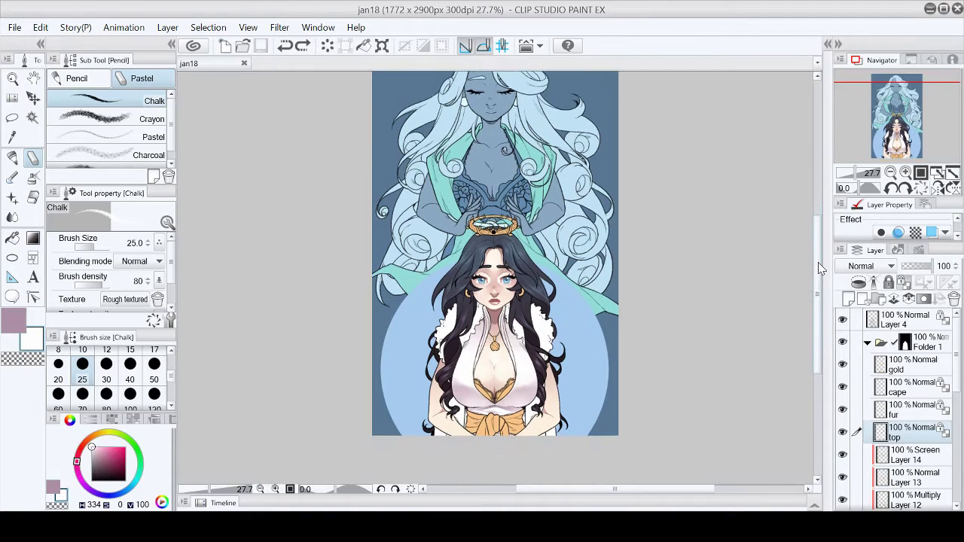
pyautogui.hotkey('ctrl', 'alt', '0')
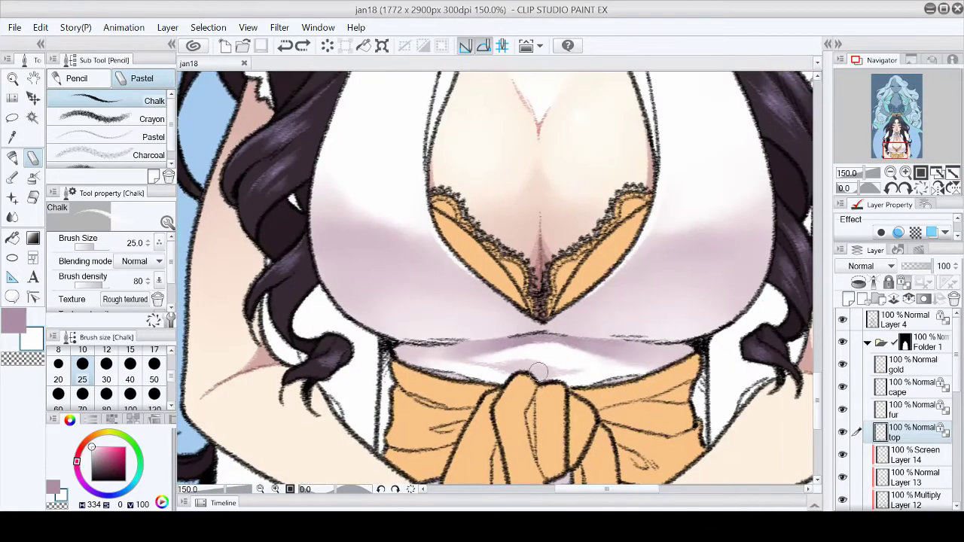
pyautogui.keyDown('alt'); pyautogui.click(537, 371); pyautogui.keyUp('alt')
pyautogui.click(938, 174)
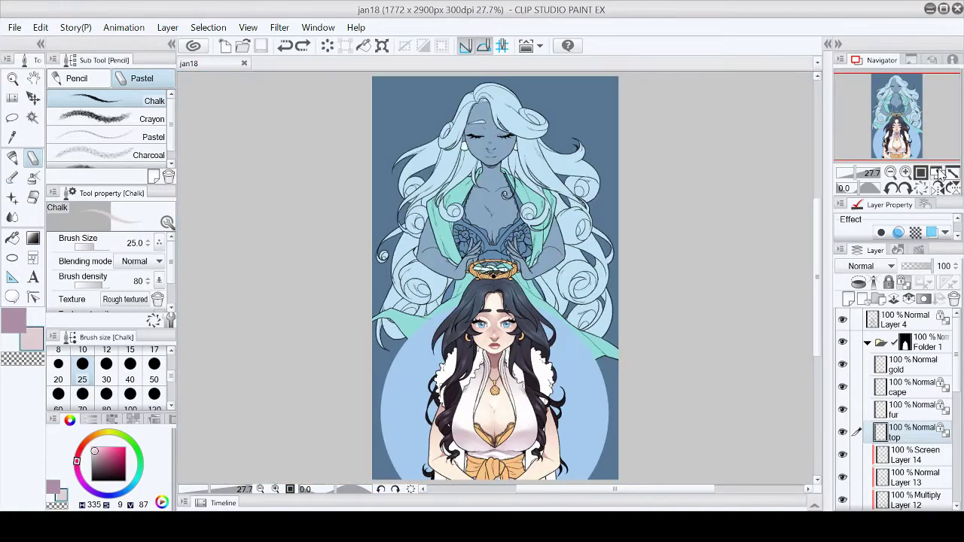
pyautogui.click(909, 416)
pyautogui.scroll(5, 492, 432)
pyautogui.press('b')
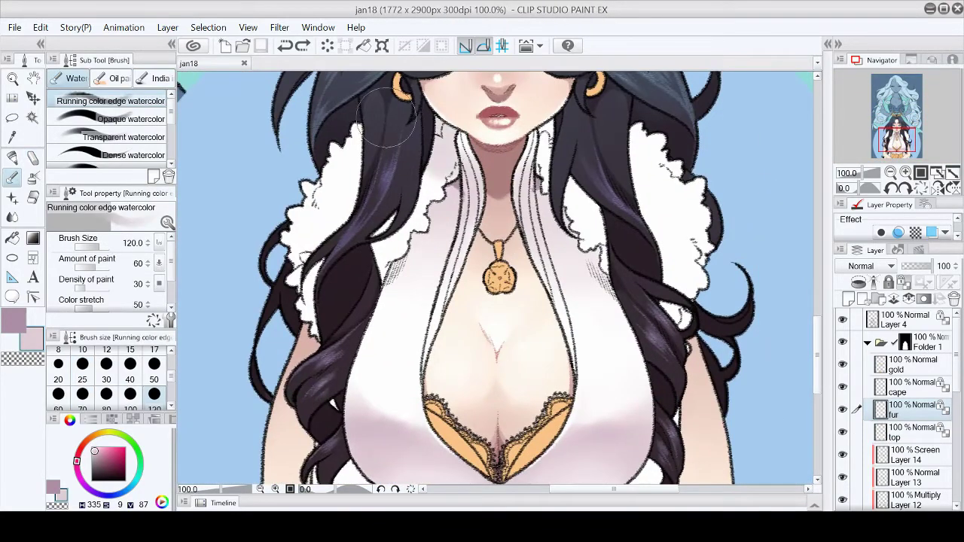
pyautogui.moveTo(372, 262)
pyautogui.mouseDown()
pyautogui.moveTo(309, 311)
pyautogui.moveTo(299, 194)
pyautogui.mouseUp()
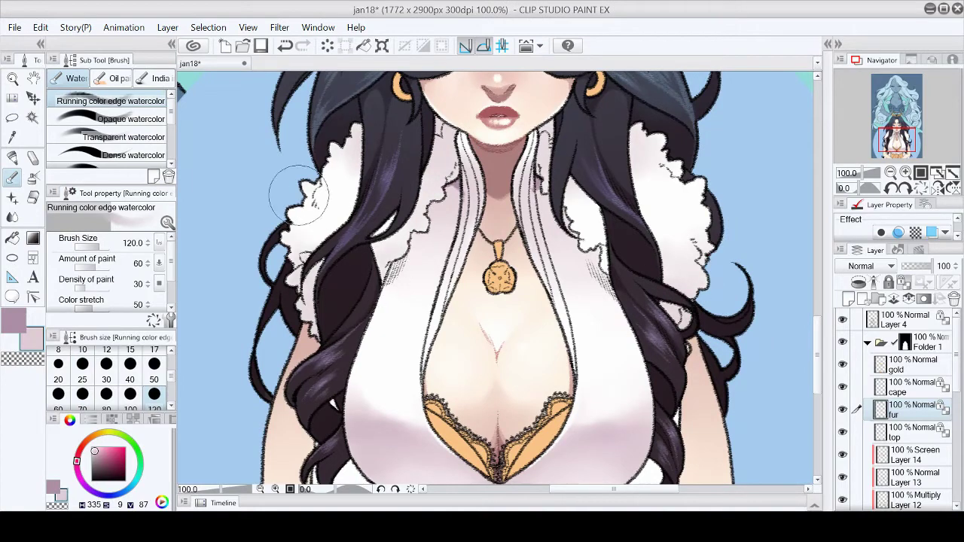
pyautogui.click(937, 173)
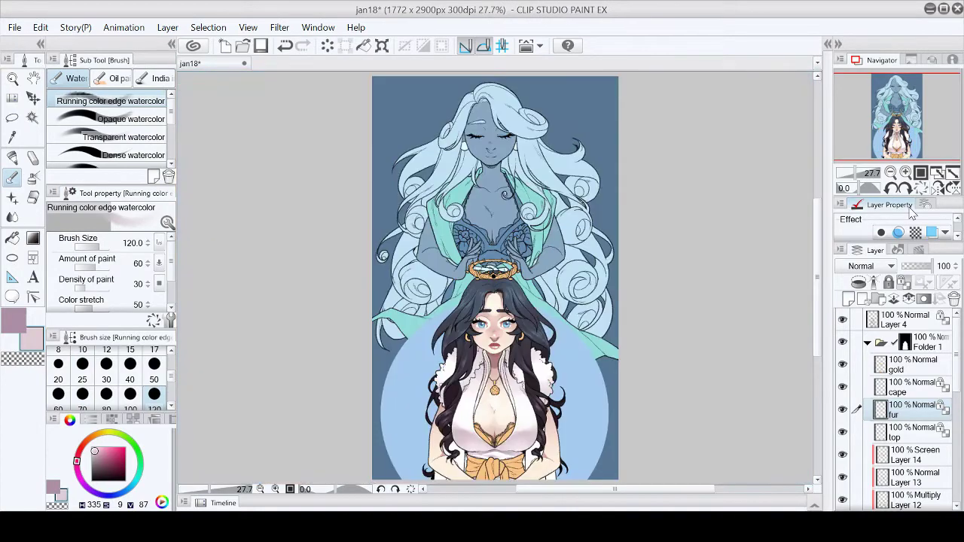
# Add pale pink tuft shadows along the fur edges on her left shoulder and beside the neckline with Chalk at size 25
pyautogui.scroll(5, 520, 395)
pyautogui.press('p')
pyautogui.moveTo(631, 185); pyautogui.dragTo(647, 213)
pyautogui.moveTo(693, 282); pyautogui.dragTo(681, 339)
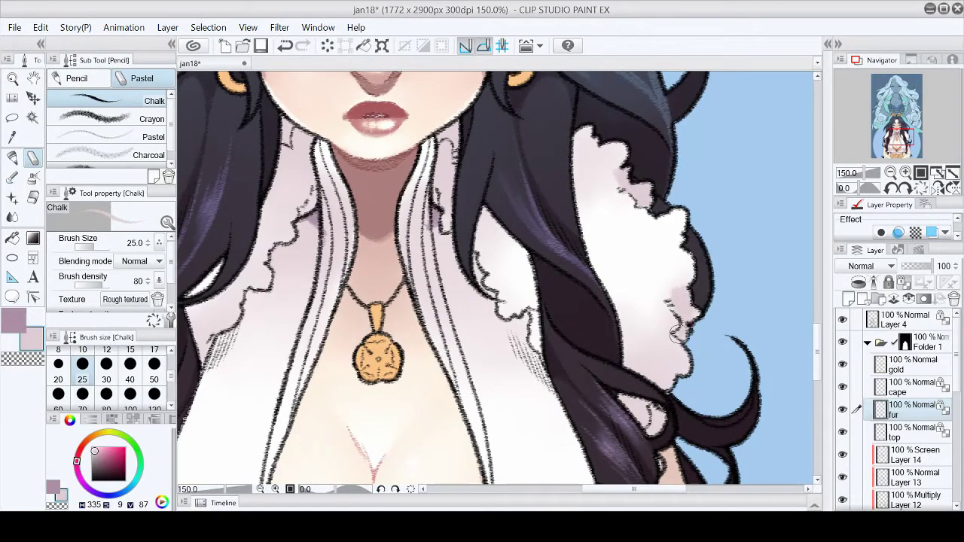
pyautogui.moveTo(527, 309); pyautogui.dragTo(539, 358)
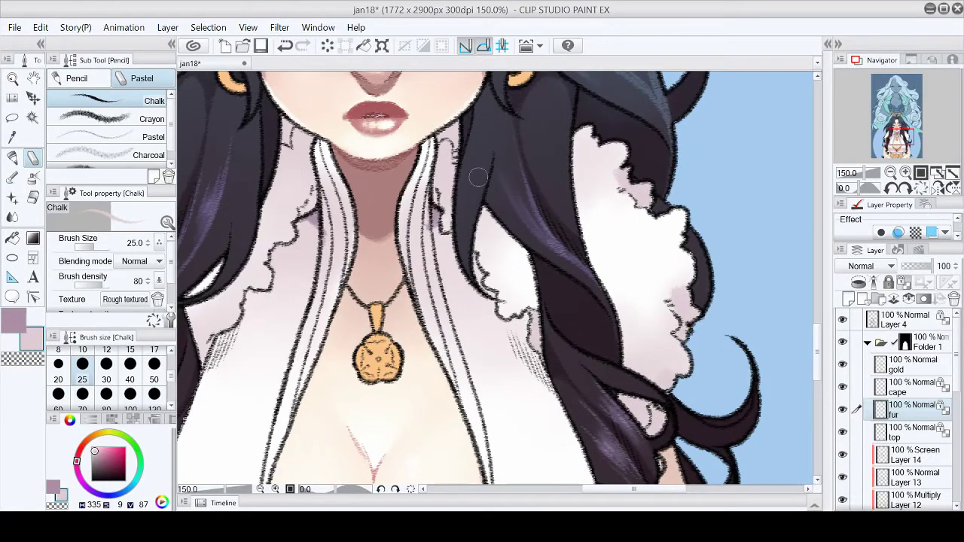
pyautogui.moveTo(486, 220); pyautogui.dragTo(493, 230)
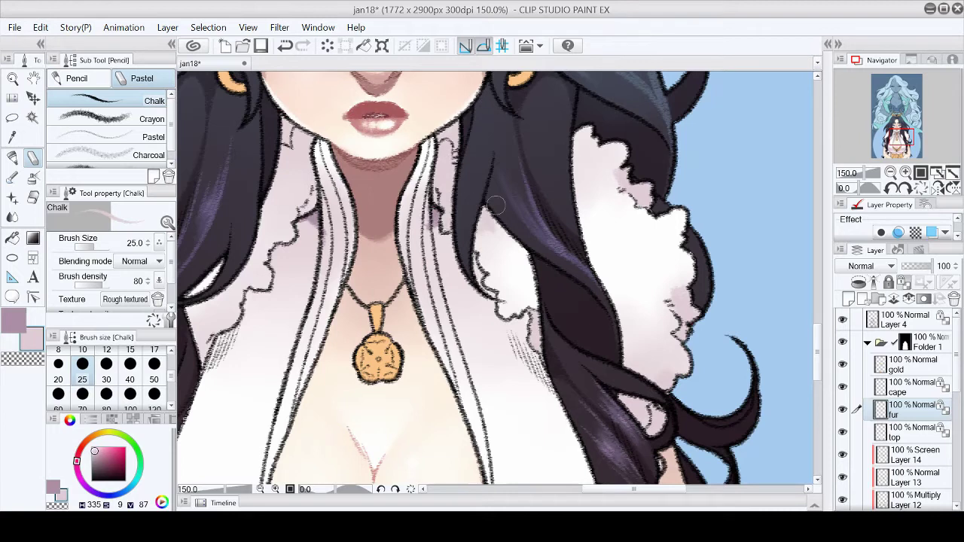
# Shade the fur tufts on her right shoulder and along the inner fur trim with pale pink Chalk at size 25
pyautogui.press('h')
pyautogui.moveTo(299, 236)
pyautogui.mouseDown()
pyautogui.moveTo(304, 213)
pyautogui.moveTo(278, 305)
pyautogui.moveTo(307, 321)
pyautogui.moveTo(288, 395)
pyautogui.moveTo(279, 345)
pyautogui.mouseUp()
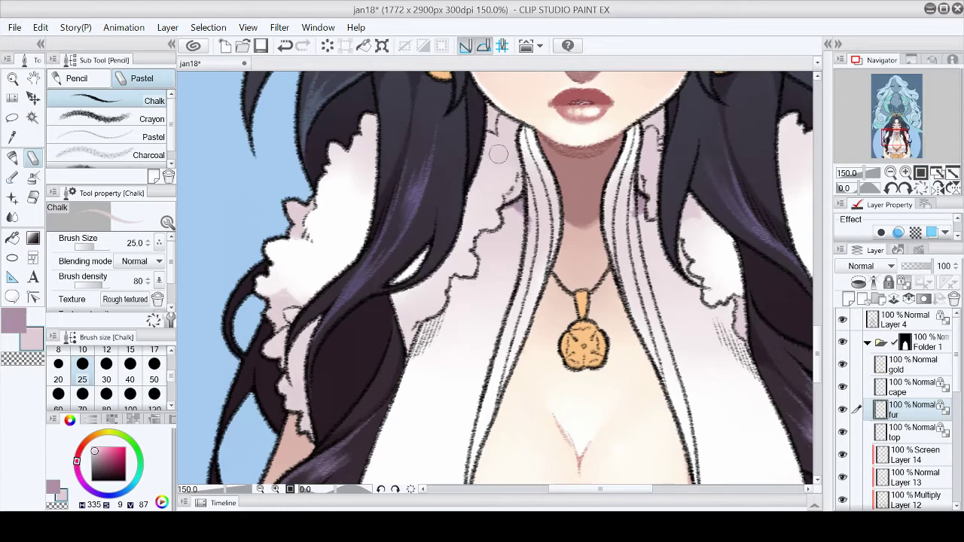
pyautogui.moveTo(452, 286)
pyautogui.mouseDown()
pyautogui.moveTo(399, 305)
pyautogui.moveTo(411, 343)
pyautogui.moveTo(440, 283)
pyautogui.mouseUp()
# Brighten and soften the fur on both shoulders and the inner trim with white watercolor at size 30
pyautogui.scroll(-2, 424, 298)
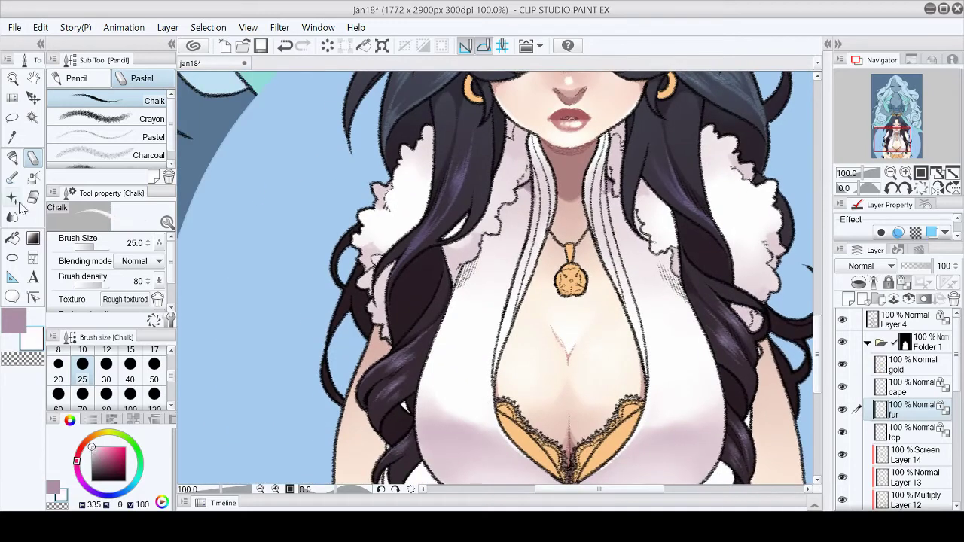
pyautogui.click(12, 177)
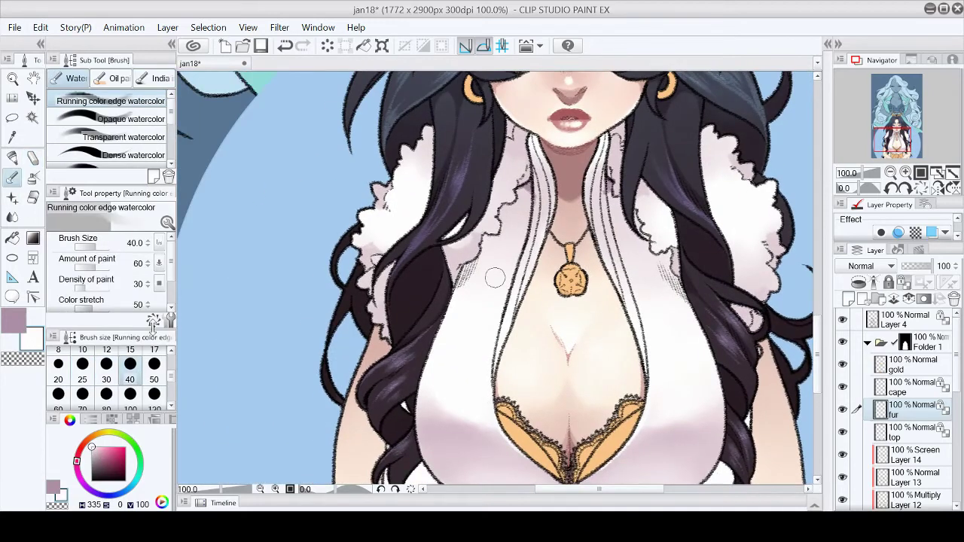
pyautogui.scroll(2, 353, 186)
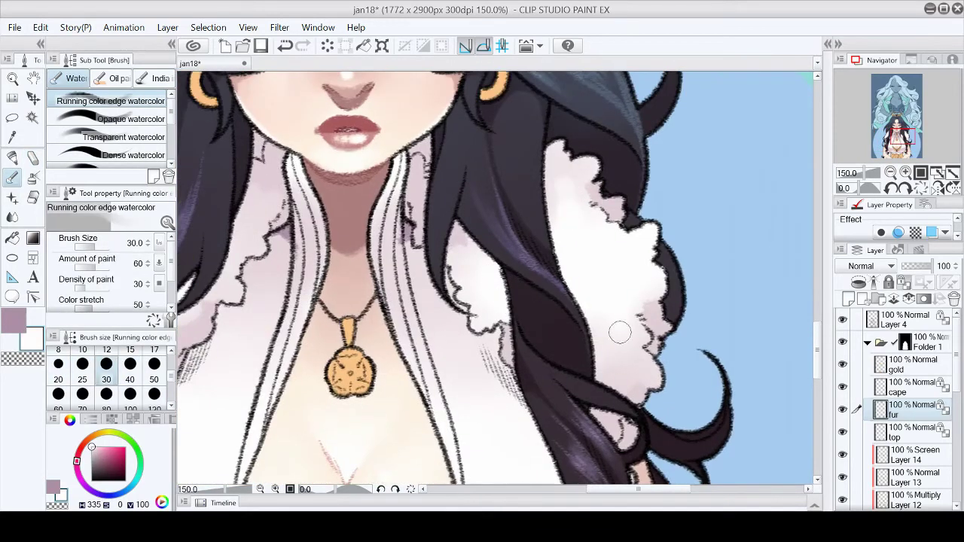
pyautogui.moveTo(232, 233)
pyautogui.mouseDown()
pyautogui.moveTo(401, 157)
pyautogui.moveTo(398, 199)
pyautogui.moveTo(416, 162)
pyautogui.mouseUp()
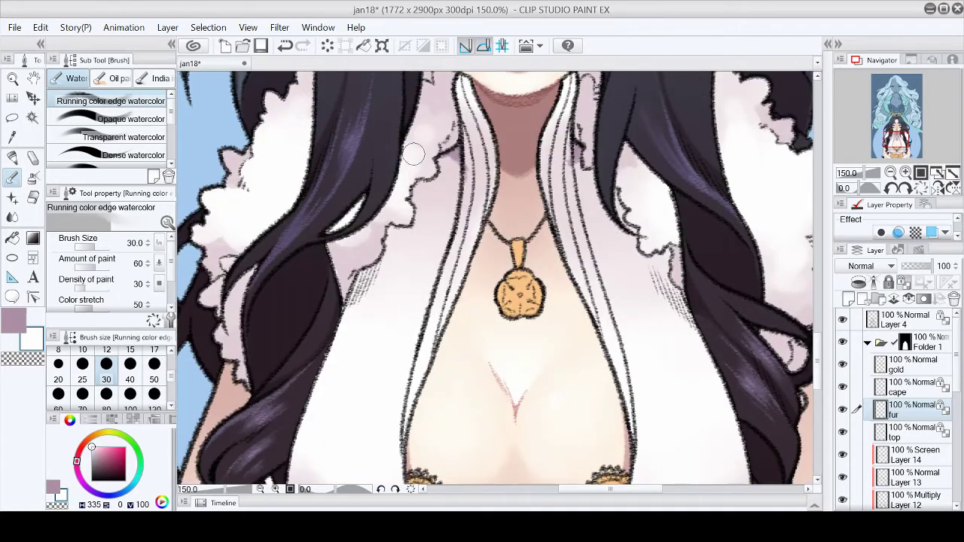
pyautogui.scroll(-2, 422, 150)
pyautogui.moveTo(248, 309); pyautogui.dragTo(324, 293)
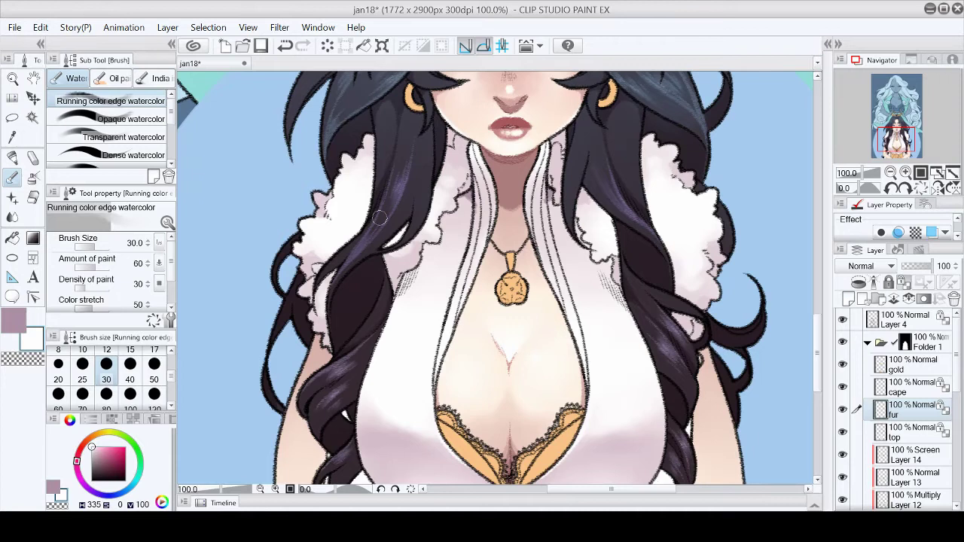
# Deepen the fur shadows beside the neck and under the hair with mauve (H 310, S 16, V 67) Chalk at size 25
pyautogui.scroll(2, 380, 217)
pyautogui.scroll(2, 380, 217)
pyautogui.press('p')
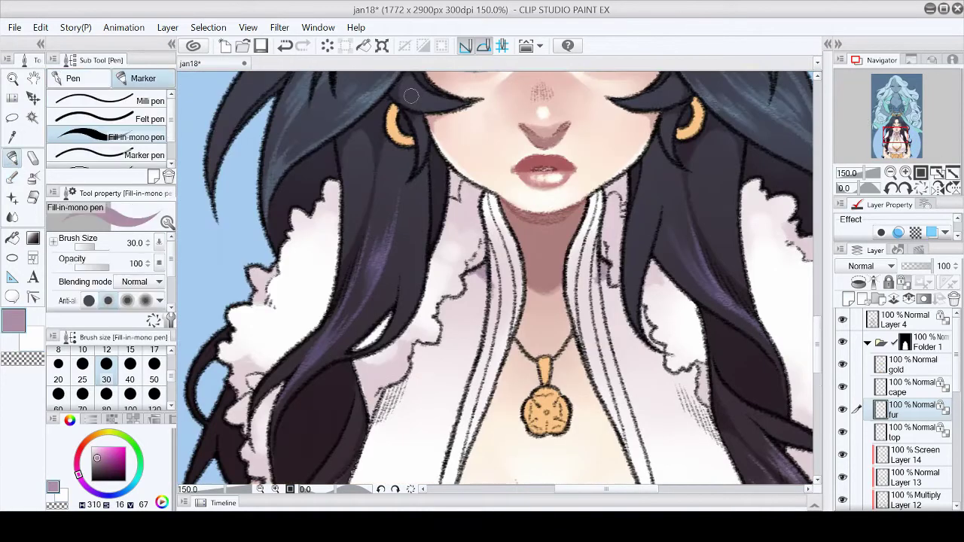
pyautogui.press('p')
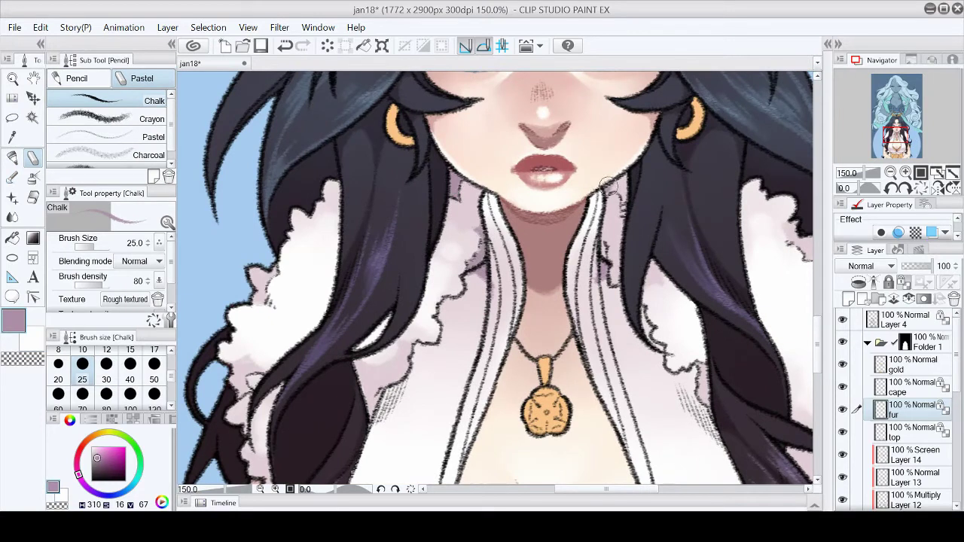
pyautogui.moveTo(606, 247); pyautogui.dragTo(608, 218)
pyautogui.moveTo(362, 403); pyautogui.dragTo(428, 260)
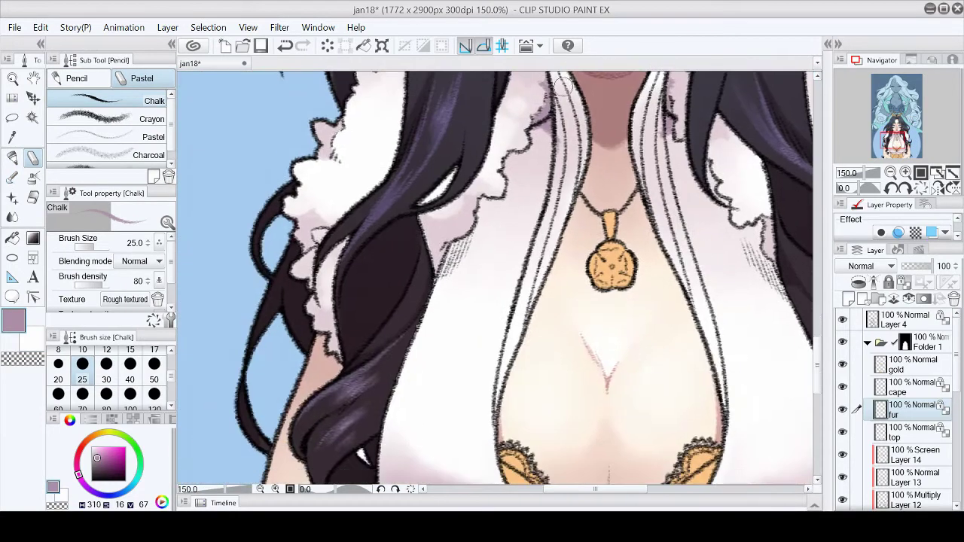
# Shade the lower fur tufts on both shoulders with mauve watercolor at size 30
pyautogui.press('b')
pyautogui.moveTo(324, 324)
pyautogui.mouseDown()
pyautogui.moveTo(335, 436)
pyautogui.moveTo(377, 460)
pyautogui.mouseUp()
pyautogui.hscroll(5, 580, 203)
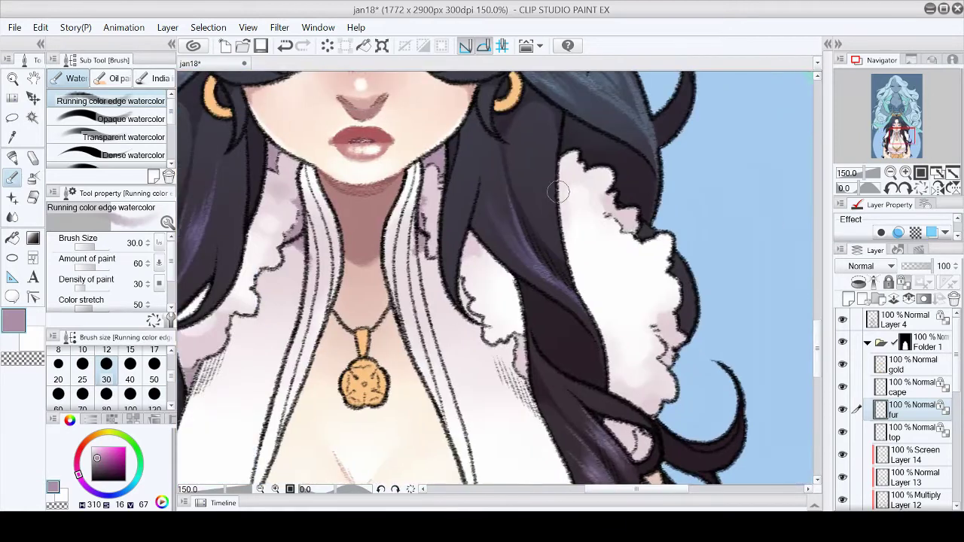
pyautogui.moveTo(639, 456); pyautogui.dragTo(641, 374)
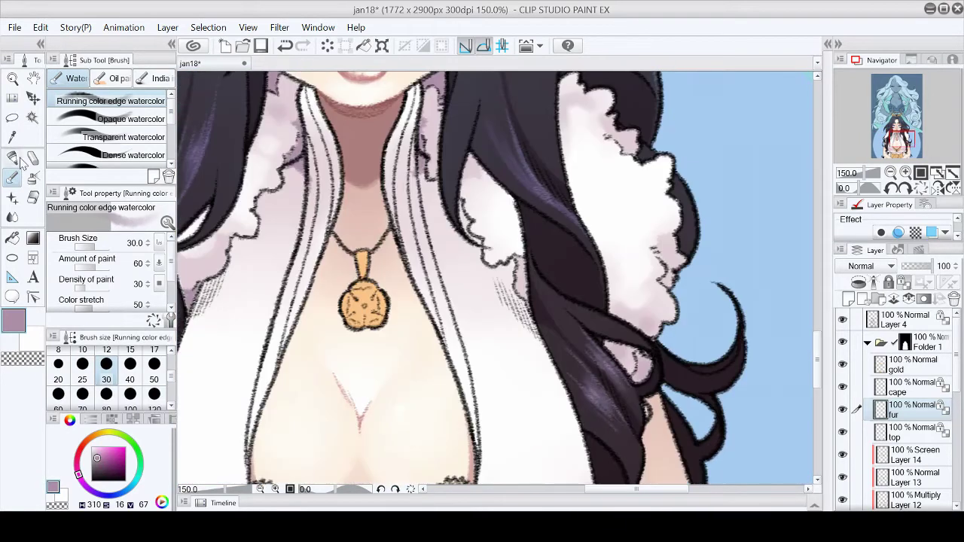
# Touch up the fur shadows on her right shoulder and inner collar trim with pale pink (H 335, S 9, V 87) Chalk at size 25
pyautogui.press('p')
pyautogui.press('b')
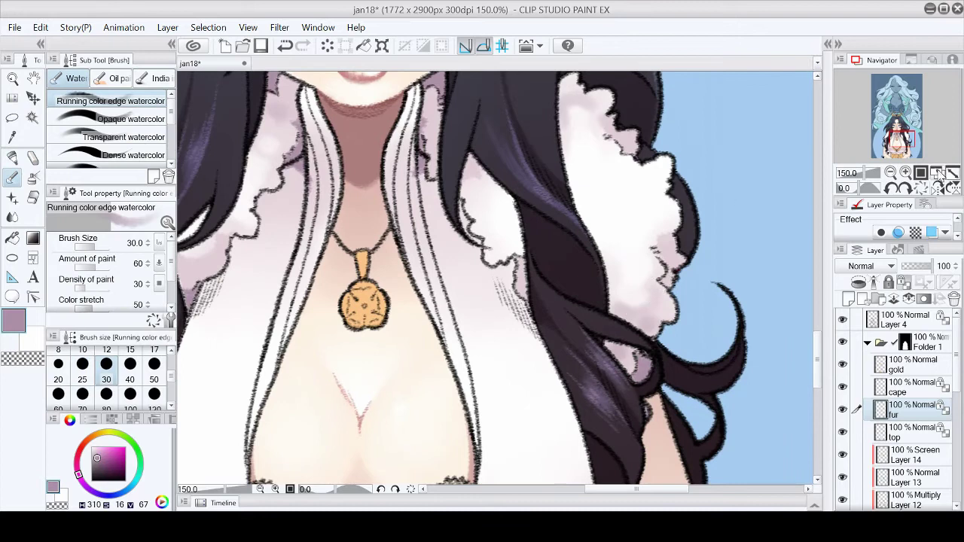
pyautogui.click(920, 173)
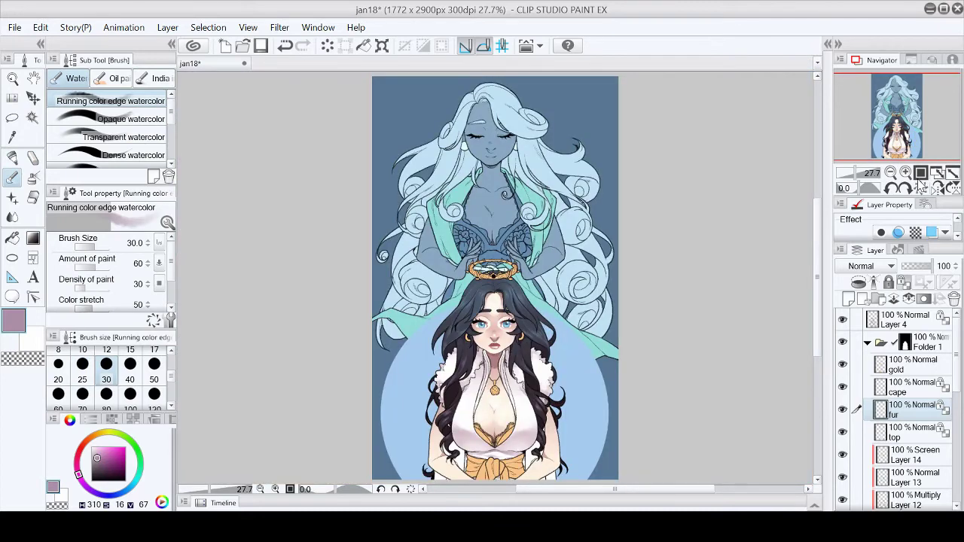
pyautogui.scroll(5, 922, 126)
pyautogui.press('p')
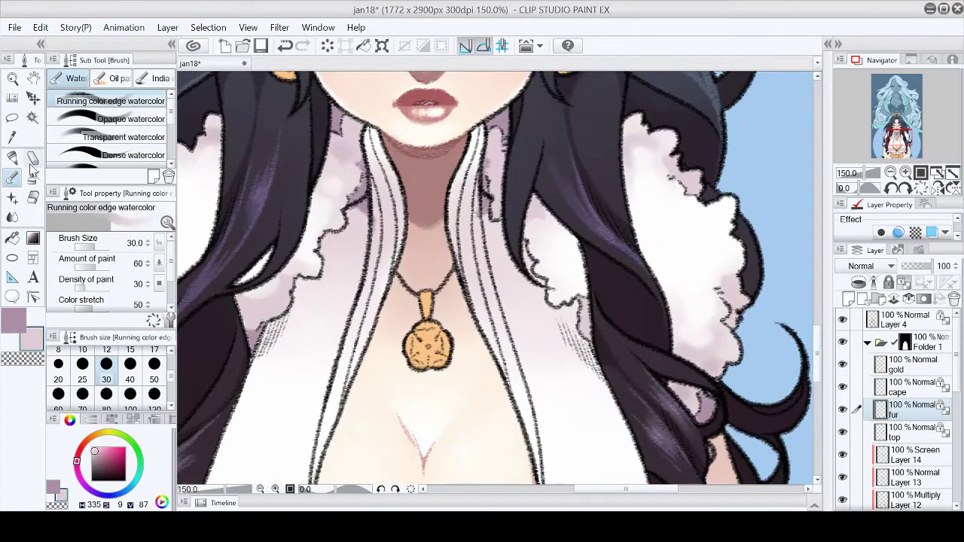
pyautogui.moveTo(186, 190); pyautogui.dragTo(395, 141)
pyautogui.click(952, 175)
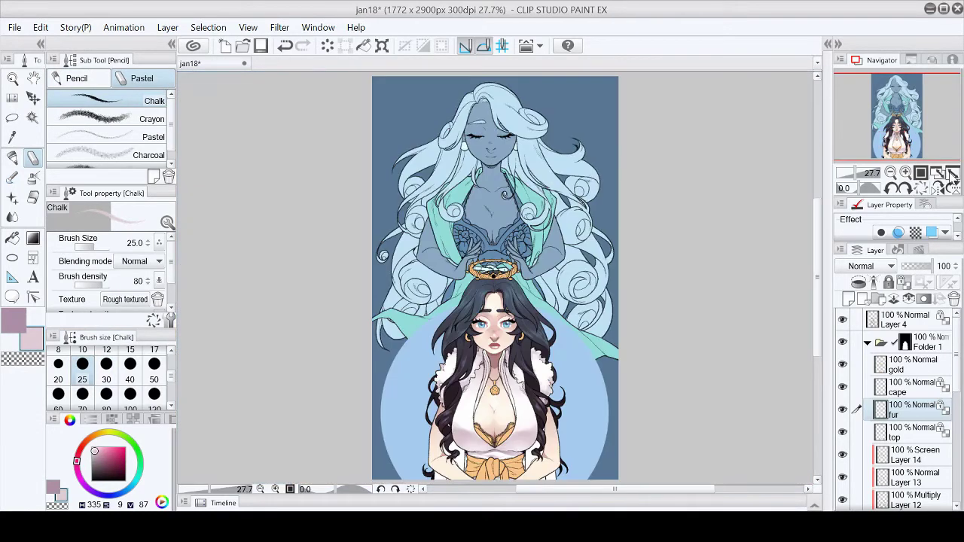
# Shade the cape layer around the waist with pale pink (H 335, S 9, V 87), using Fill-in-mono pen at size 50 and watercolor at size 120
pyautogui.scroll(4, 944, 126)
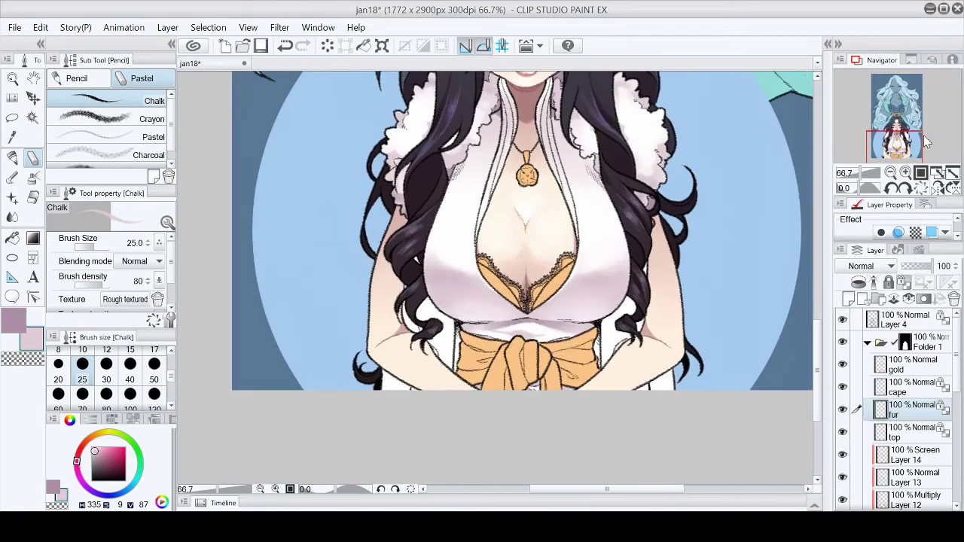
pyautogui.press('p')
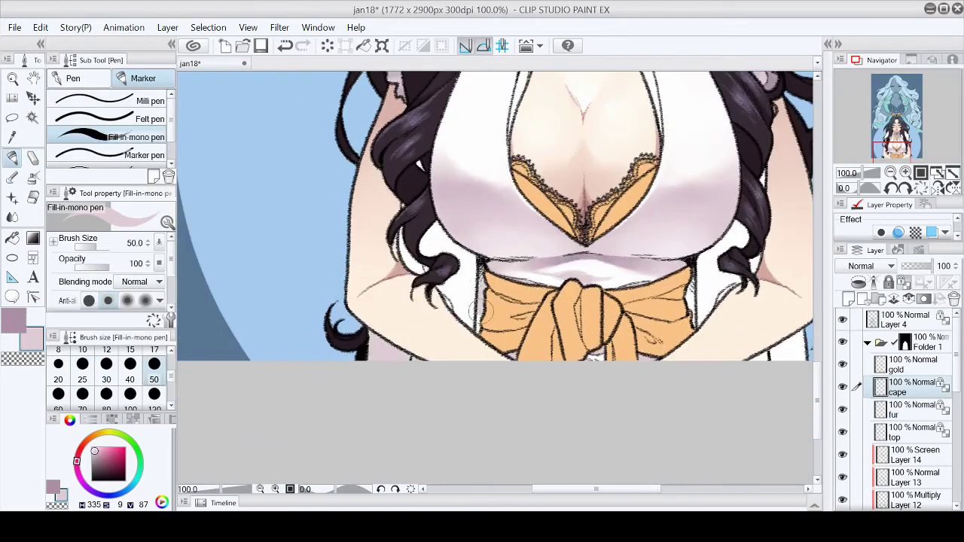
pyautogui.moveTo(700, 278); pyautogui.dragTo(742, 313)
pyautogui.moveTo(463, 204); pyautogui.dragTo(463, 189)
pyautogui.press('b')
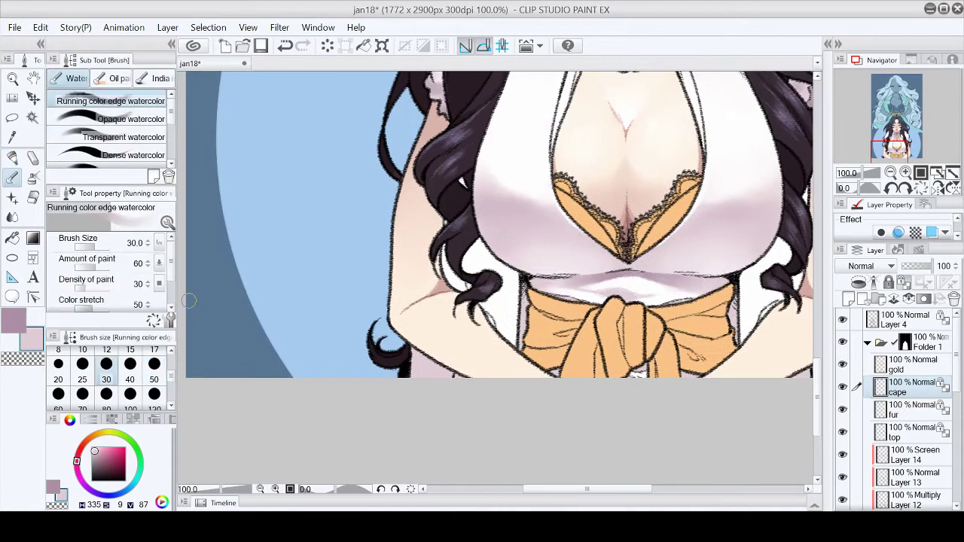
pyautogui.moveTo(799, 141); pyautogui.dragTo(730, 139)
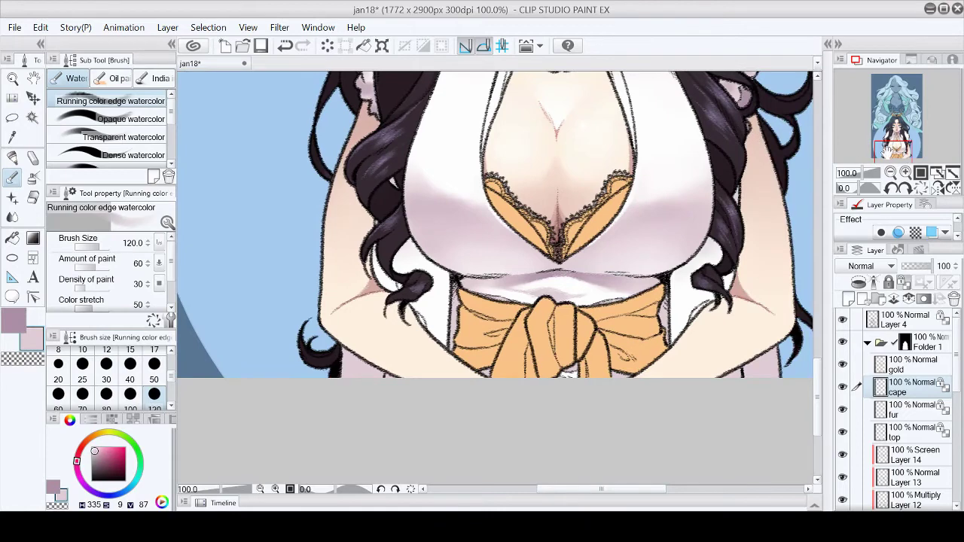
pyautogui.scroll(1, 416, 316)
# Deepen the cape beside the sash and below the elbows with size 25 Chalk and mauve (H 310, S 16, V 67) Fill-in-mono pen
pyautogui.press('p')
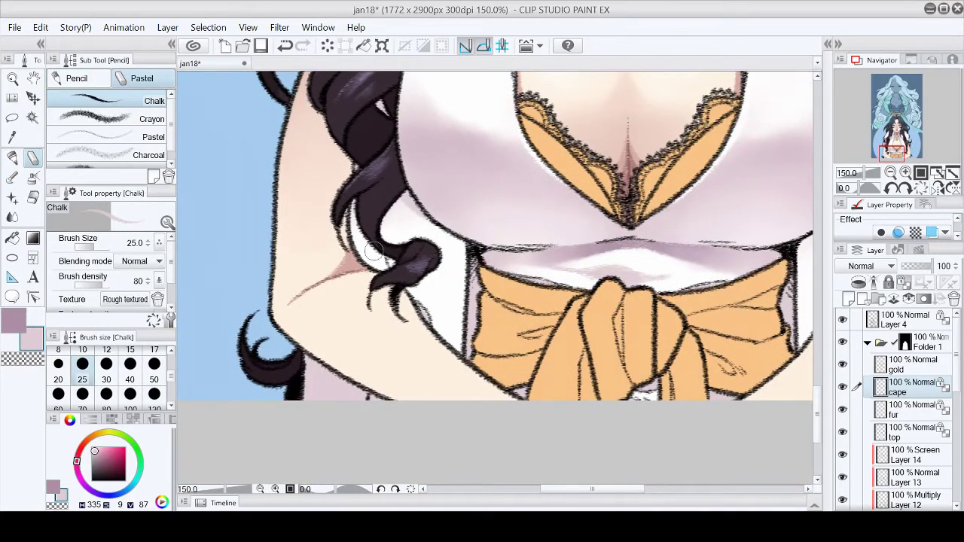
pyautogui.hscroll(3, 604, 458)
pyautogui.moveTo(896, 113); pyautogui.dragTo(892, 153)
pyautogui.press('p')
pyautogui.moveTo(558, 204); pyautogui.dragTo(557, 317)
pyautogui.click(645, 489)
pyautogui.moveTo(535, 226); pyautogui.dragTo(538, 272)
pyautogui.click(951, 175)
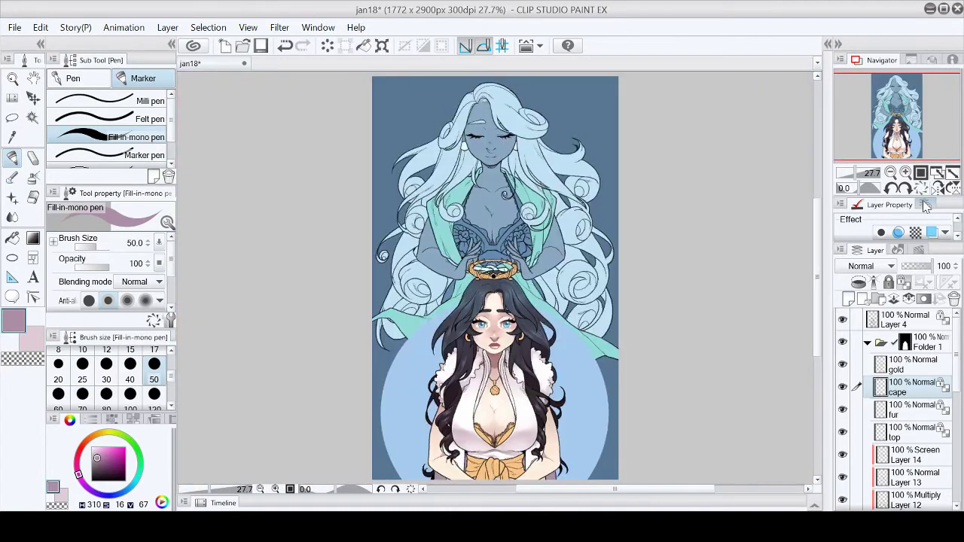
# Add a clipped layer above the top layer and paint the upper collar bands orange (H 32, S 46, V 97) with Fill-in-mono pen at size 50
pyautogui.click(904, 319)
pyautogui.click(936, 173)
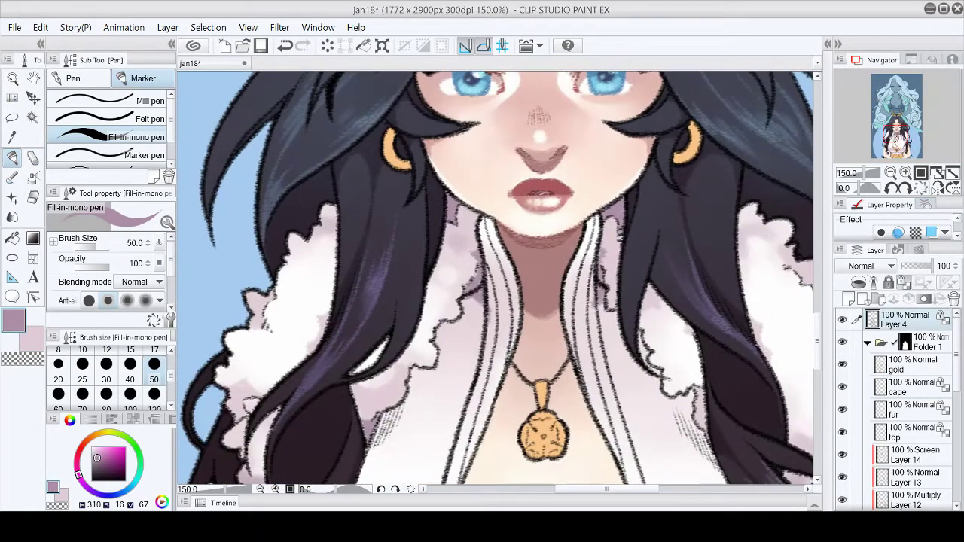
pyautogui.click(895, 119)
pyautogui.click(913, 432)
pyautogui.click(849, 299)
pyautogui.keyDown('alt'); pyautogui.click(574, 369); pyautogui.keyUp('alt')
pyautogui.moveTo(520, 181); pyautogui.dragTo(557, 282)
pyautogui.moveTo(540, 233)
pyautogui.mouseDown()
pyautogui.moveTo(531, 298)
pyautogui.moveTo(538, 354)
pyautogui.mouseUp()
pyautogui.moveTo(633, 181)
pyautogui.mouseDown()
pyautogui.moveTo(619, 320)
pyautogui.moveTo(641, 375)
pyautogui.mouseUp()
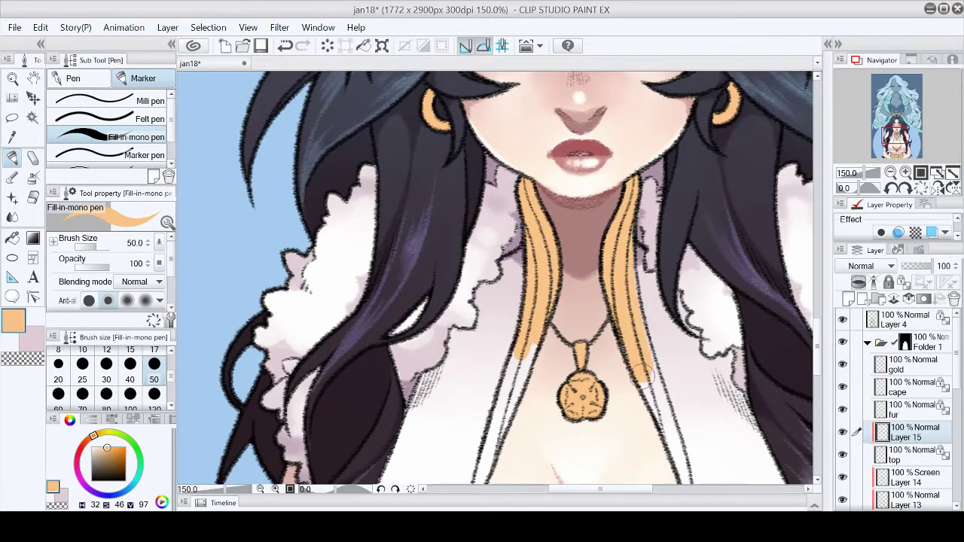
# Extend the orange colouring down both neckline bands to the lace edge with Fill-in-mono pen at size 50
pyautogui.scroll(-5, 641, 375)
pyautogui.moveTo(535, 151)
pyautogui.mouseDown()
pyautogui.moveTo(480, 268)
pyautogui.moveTo(467, 380)
pyautogui.mouseUp()
pyautogui.moveTo(646, 151); pyautogui.dragTo(678, 301)
pyautogui.scroll(2, 640, 151)
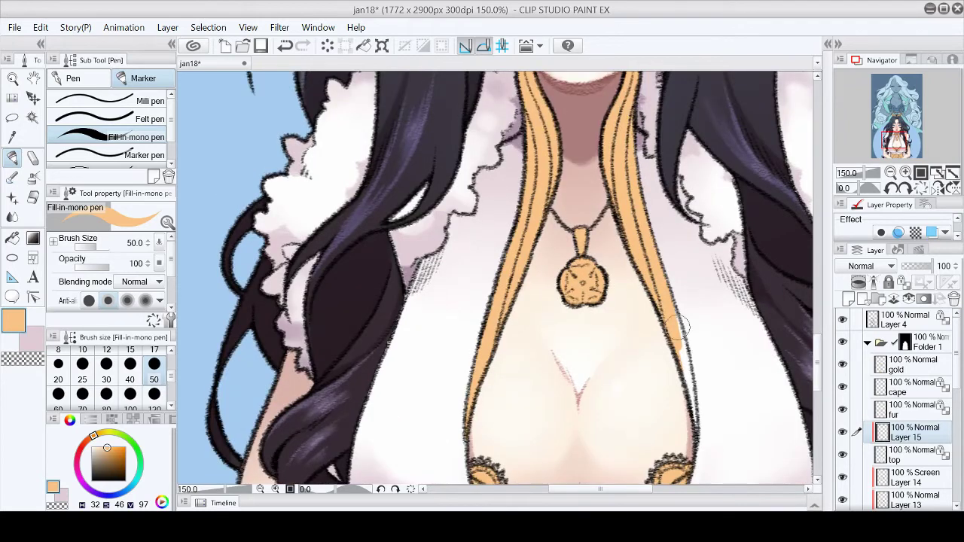
pyautogui.scroll(-2, 678, 325)
pyautogui.moveTo(652, 252); pyautogui.dragTo(670, 376)
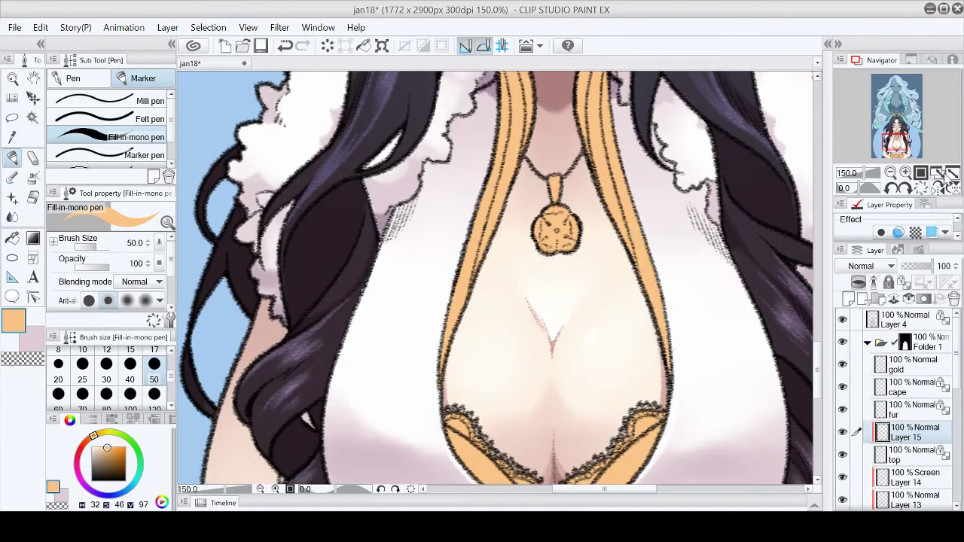
pyautogui.click(936, 172)
pyautogui.click(936, 172)
pyautogui.scroll(-2, 494, 279)
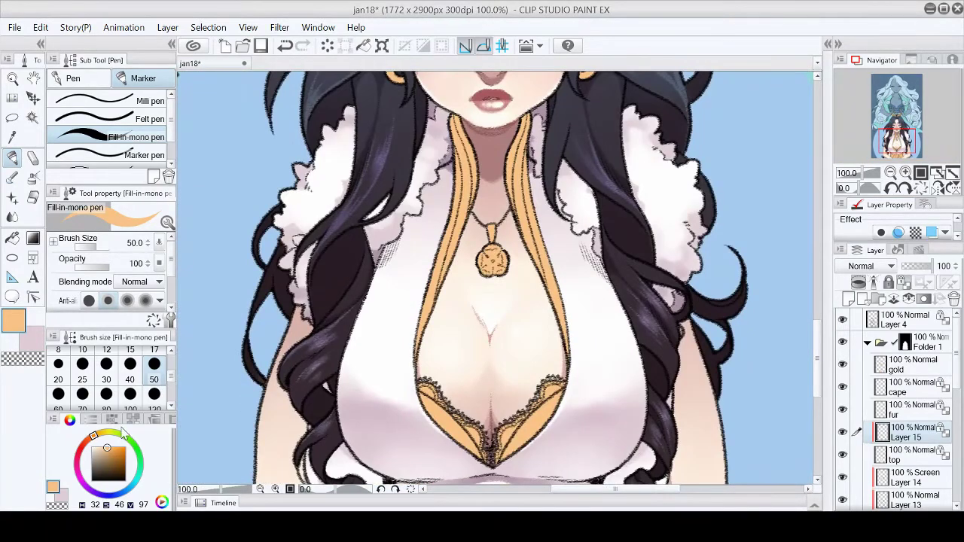
# Shade the upper neckline bands with tan (H 20, S 37, V 82) watercolor at size 120 and dusky brown (H 5, S 28, V 61) strokes
pyautogui.moveTo(113, 450); pyautogui.dragTo(110, 452)
pyautogui.press('b')
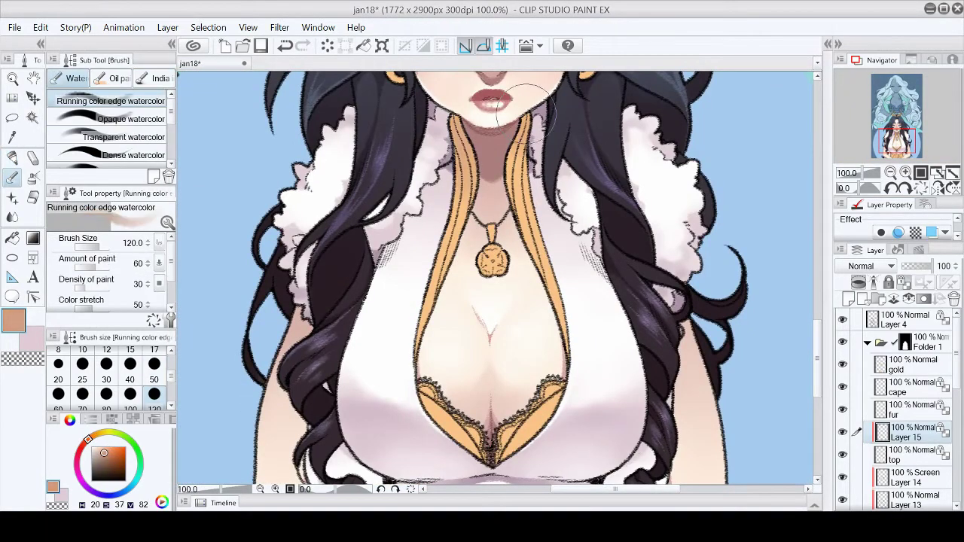
pyautogui.click(34, 341)
pyautogui.click(101, 460)
pyautogui.press('p')
pyautogui.press('p')
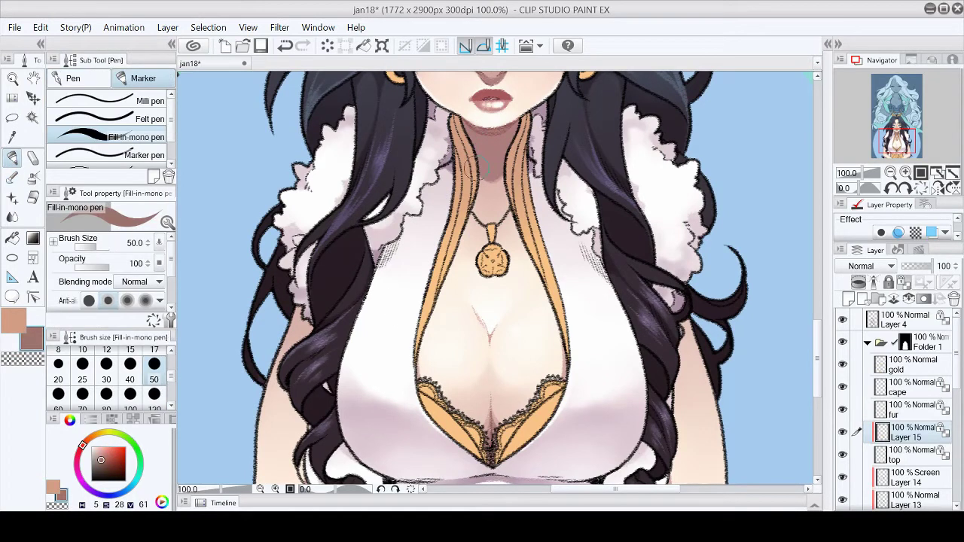
pyautogui.moveTo(515, 167); pyautogui.dragTo(519, 115)
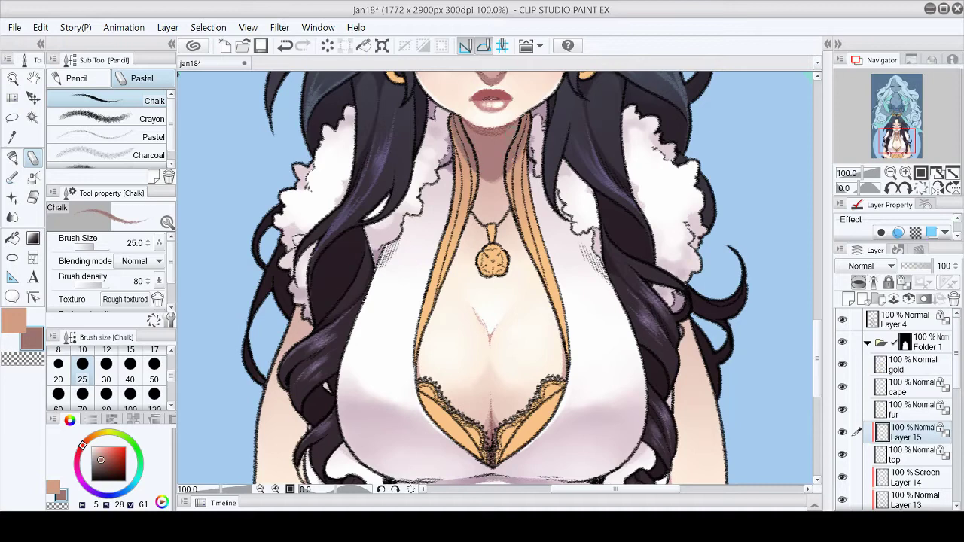
pyautogui.scroll(-5, 355, 277)
pyautogui.scroll(5, 356, 277)
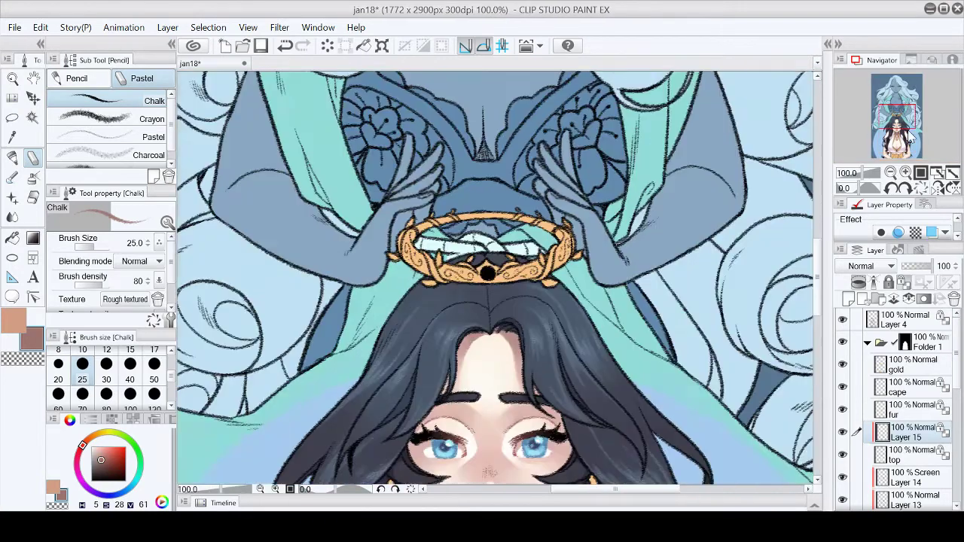
# Highlight the lower neckline bands with pale yellow (H 36, S 29, V 98) watercolor at size 120 and Chalk at size 25
pyautogui.press('b')
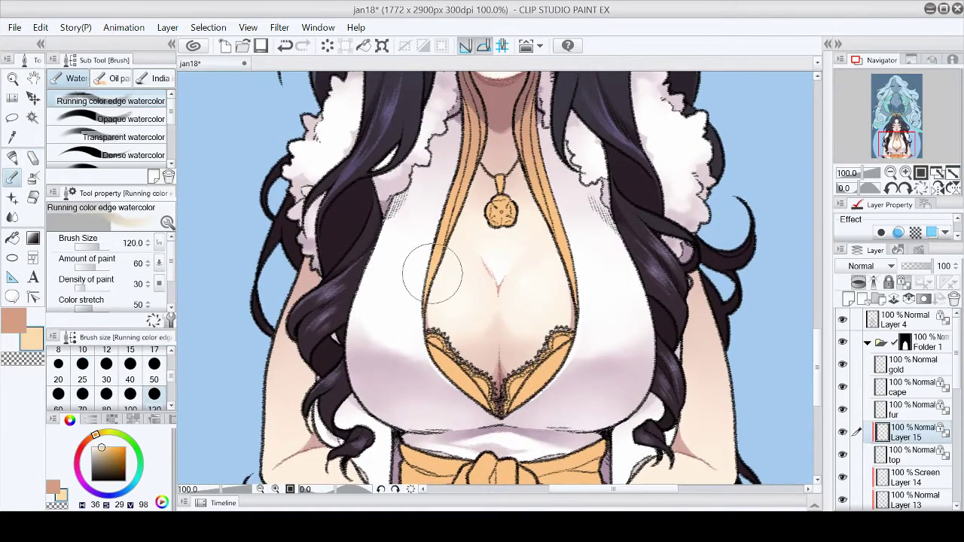
pyautogui.scroll(1, 391, 363)
pyautogui.press('p')
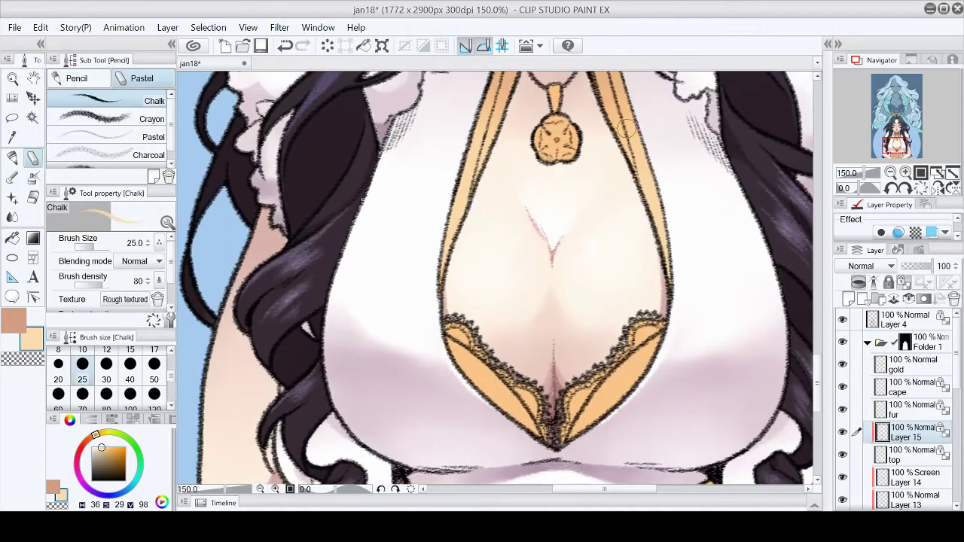
pyautogui.press('h')
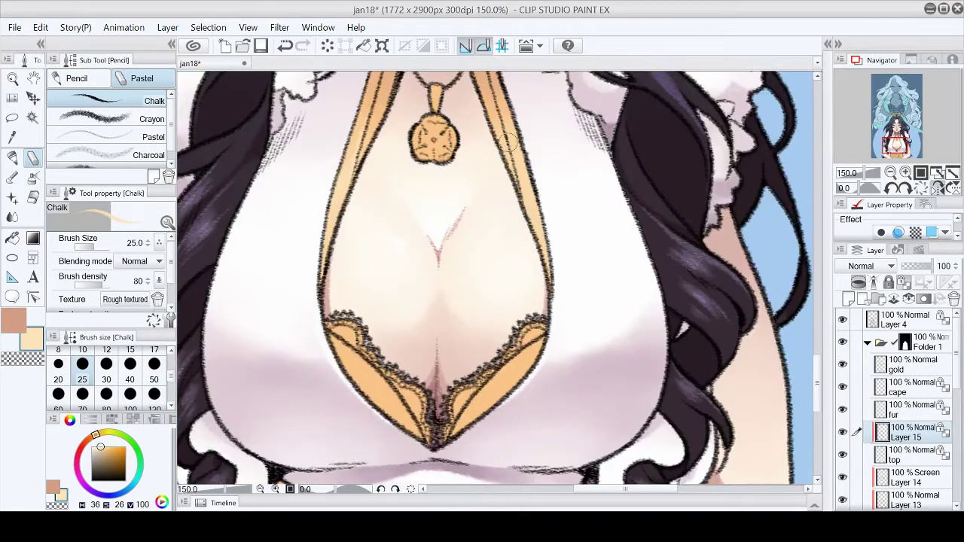
pyautogui.hotkey('ctrl', '0')
pyautogui.hotkey('ctrl', 'alt', '0')
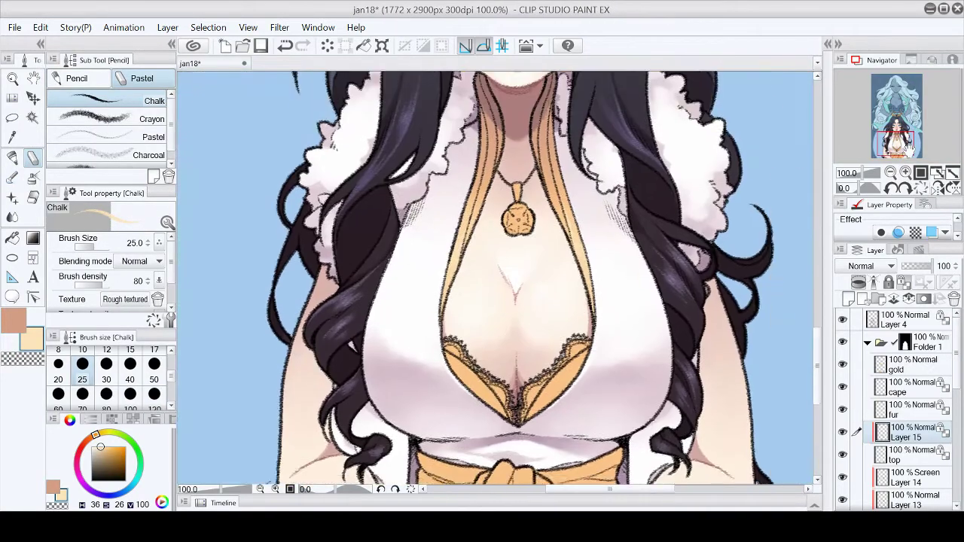
# Tint the neckline bands with green (H 82, S 49, V 68) watercolor at size 30
pyautogui.press('b')
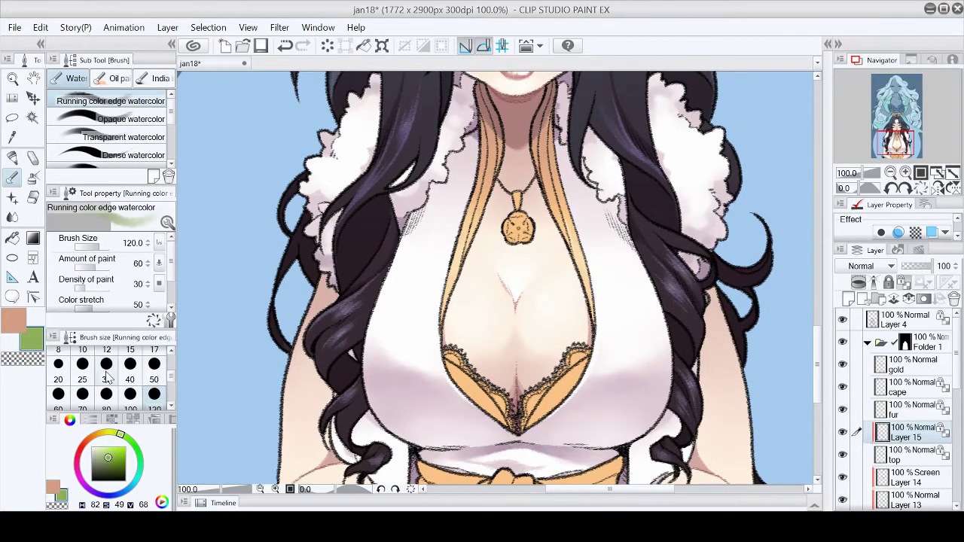
pyautogui.hotkey('ctrl', '0')
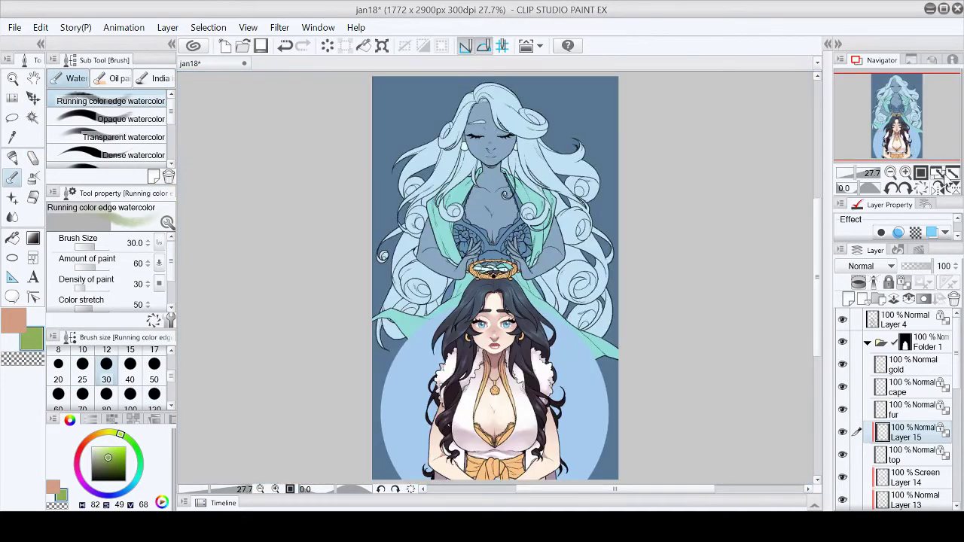
pyautogui.click(943, 175)
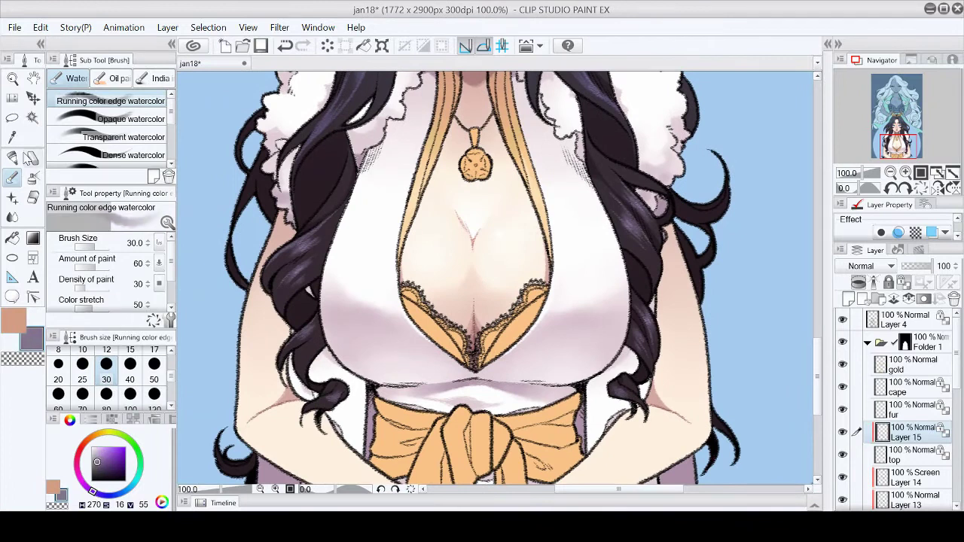
# On Layer 4, recolour the fur outlines and hatching on her left side muted purple (H 270, S 16, V 55) with Fill-in-mono pen at size 50
pyautogui.press('p')
pyautogui.click(911, 320)
pyautogui.hotkey('ctrl', '+')
pyautogui.scroll(5, 531, 199)
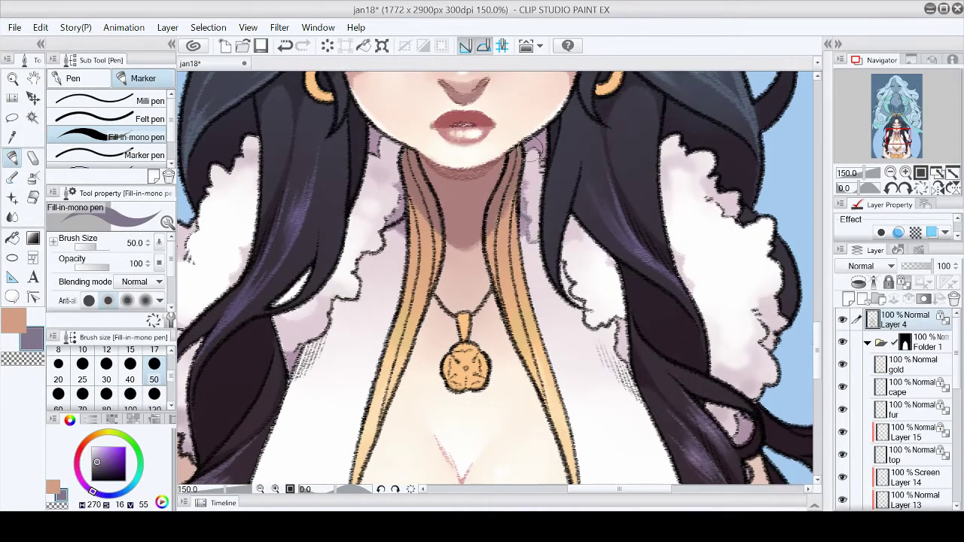
pyautogui.moveTo(566, 256)
pyautogui.mouseDown()
pyautogui.moveTo(587, 299)
pyautogui.moveTo(582, 315)
pyautogui.moveTo(614, 325)
pyautogui.moveTo(627, 377)
pyautogui.mouseUp()
pyautogui.hscroll(3, 628, 376)
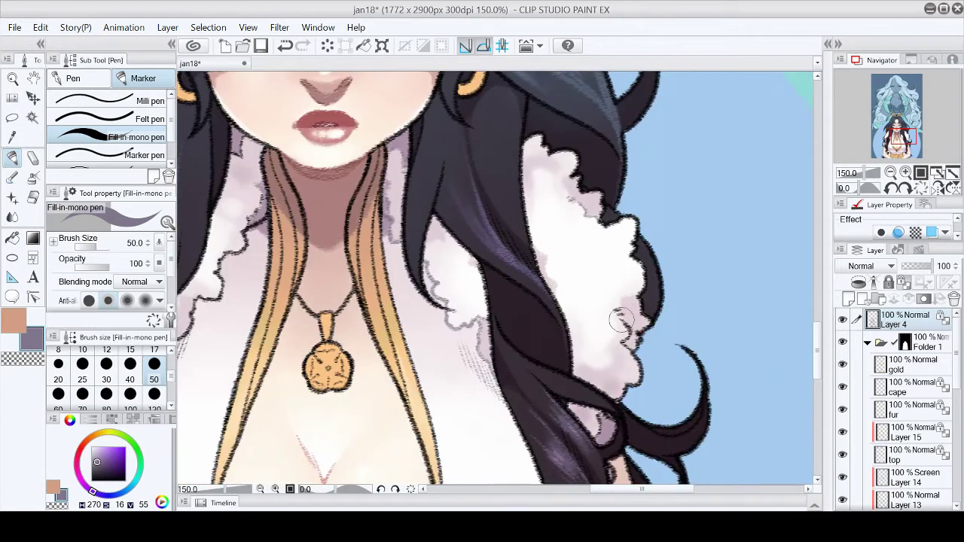
# Recolour the top's underbust outline and the cape edge on her left side with the muted purple Fill-in-mono pen
pyautogui.scroll(-3, 621, 338)
pyautogui.hscroll(-2, 598, 261)
pyautogui.scroll(-5, 640, 301)
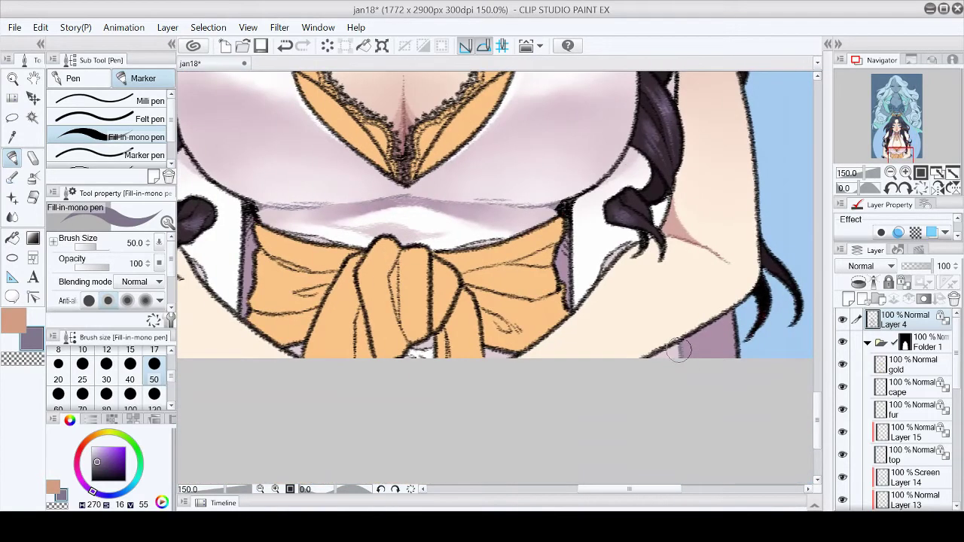
pyautogui.moveTo(558, 200); pyautogui.dragTo(622, 154)
pyautogui.scroll(1, 819, 400)
pyautogui.moveTo(571, 226); pyautogui.dragTo(573, 335)
pyautogui.hscroll(-3, 625, 262)
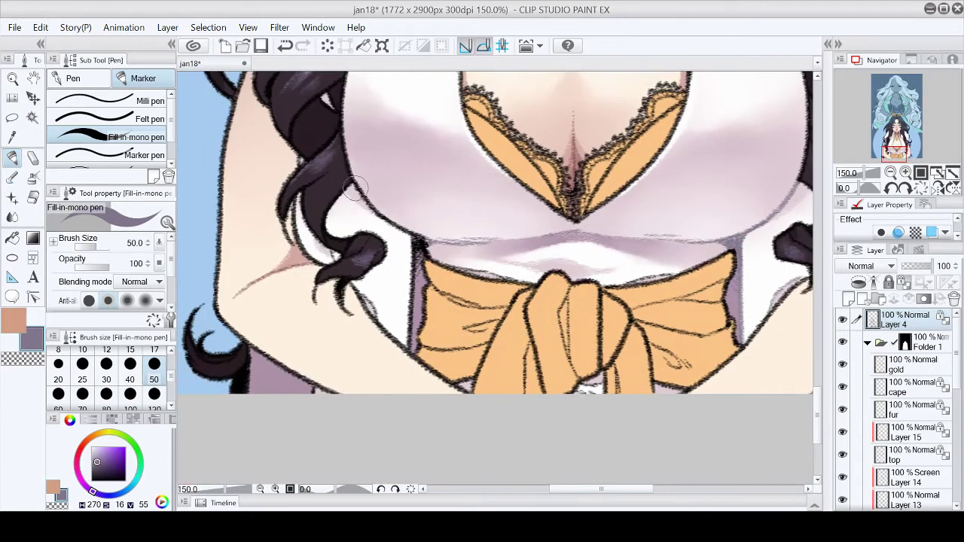
# Recolour the cape edge and the top's side contour on her right side with the muted purple Fill-in-mono pen
pyautogui.moveTo(415, 245); pyautogui.dragTo(411, 348)
pyautogui.hotkey('ctrl', 'z')
pyautogui.hotkey('ctrl', 'y')
pyautogui.moveTo(647, 275); pyautogui.dragTo(331, 185)
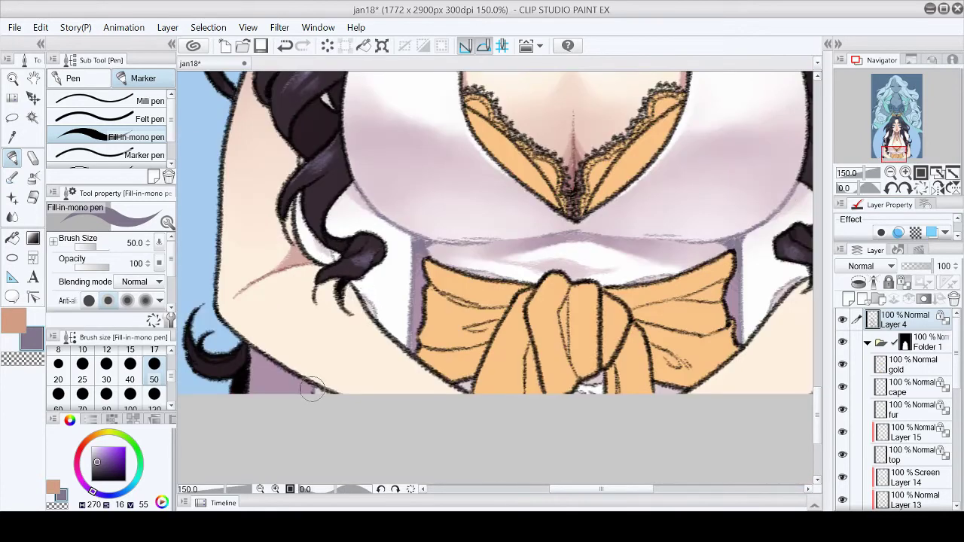
# Recolour the inner fur outline and hatching on her right side muted purple and save the illustration
pyautogui.scroll(10, 405, 312)
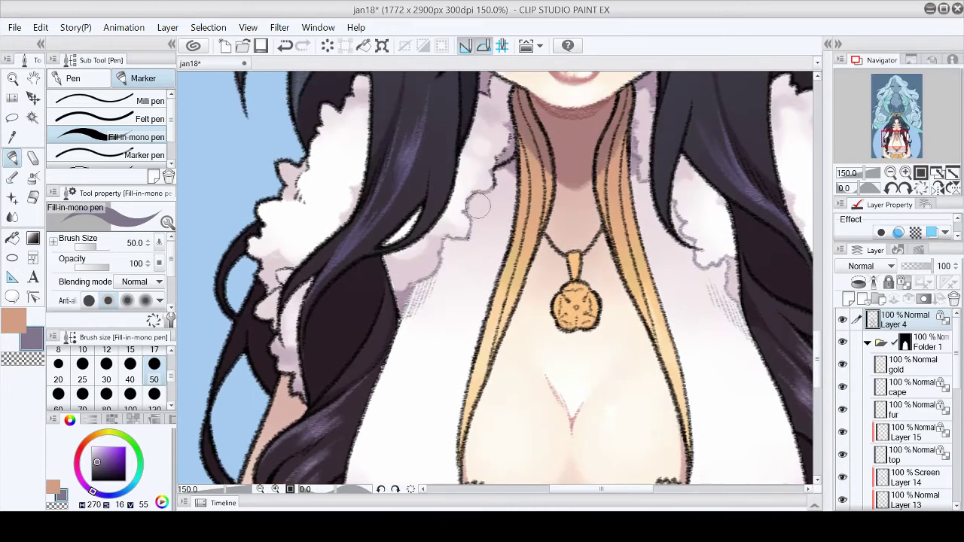
pyautogui.scroll(4, 821, 357)
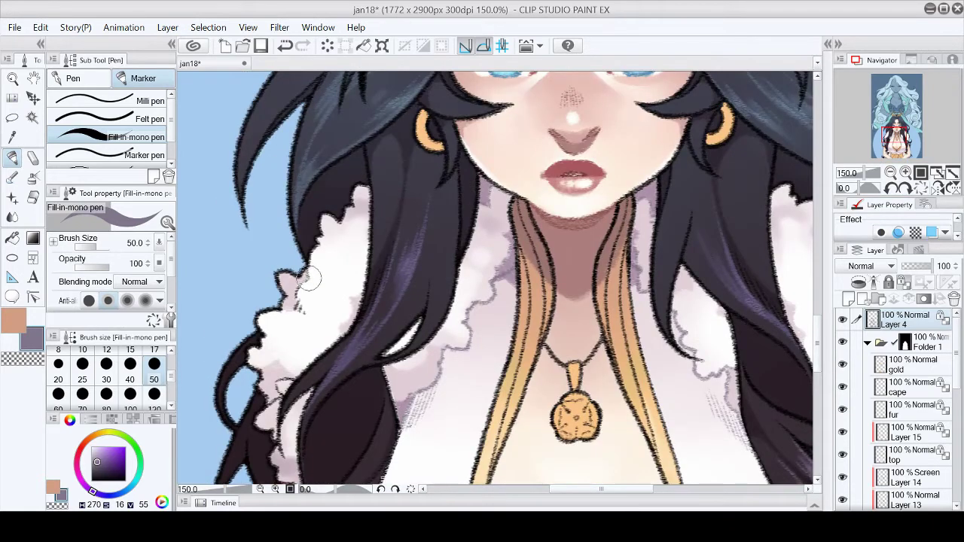
pyautogui.hotkey('ctrl', '0')
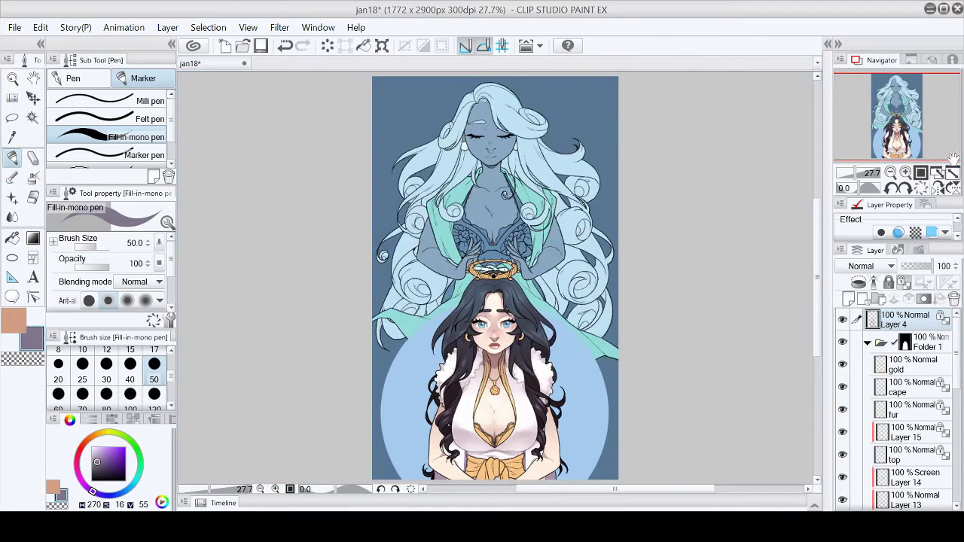
pyautogui.click(260, 44)
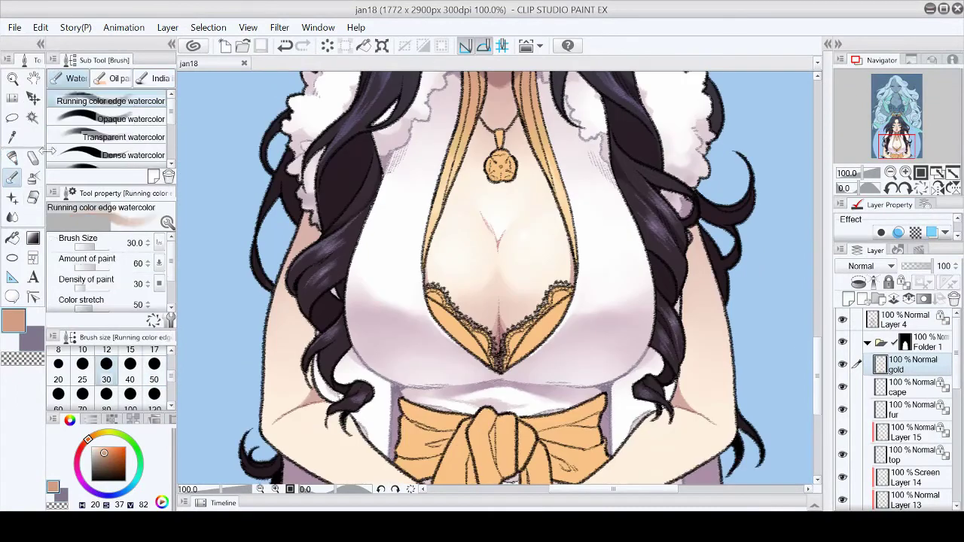
# On the gold layer, shade the gold bust trim in brown (H 20, S 37, V 82) with Running color edge watercolor at size 70
pyautogui.click(82, 394)
pyautogui.moveTo(495, 278)
pyautogui.mouseDown()
pyautogui.moveTo(490, 371)
pyautogui.moveTo(477, 351)
pyautogui.moveTo(497, 361)
pyautogui.mouseUp()
pyautogui.scroll(-1, 497, 278)
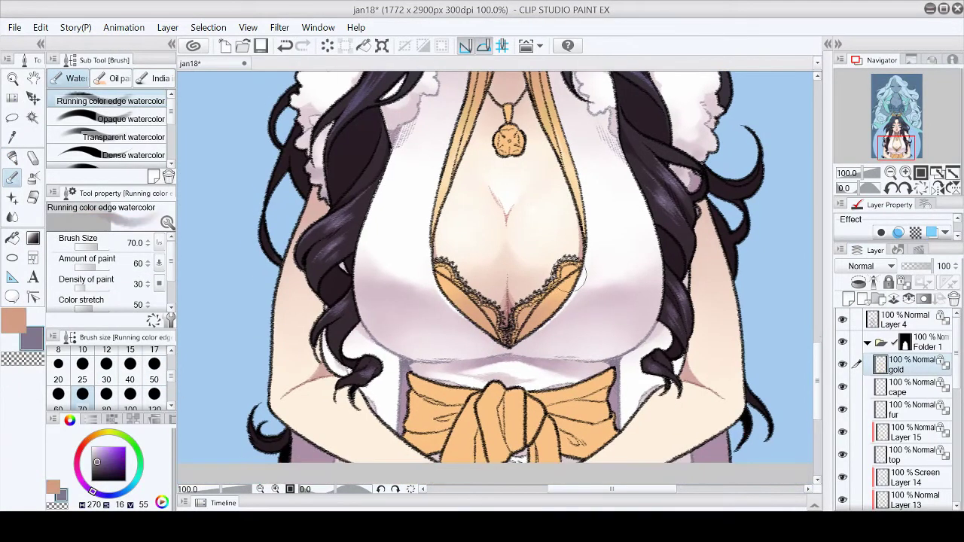
pyautogui.moveTo(818, 369); pyautogui.dragTo(823, 309)
pyautogui.hotkey('ctrl', '+')
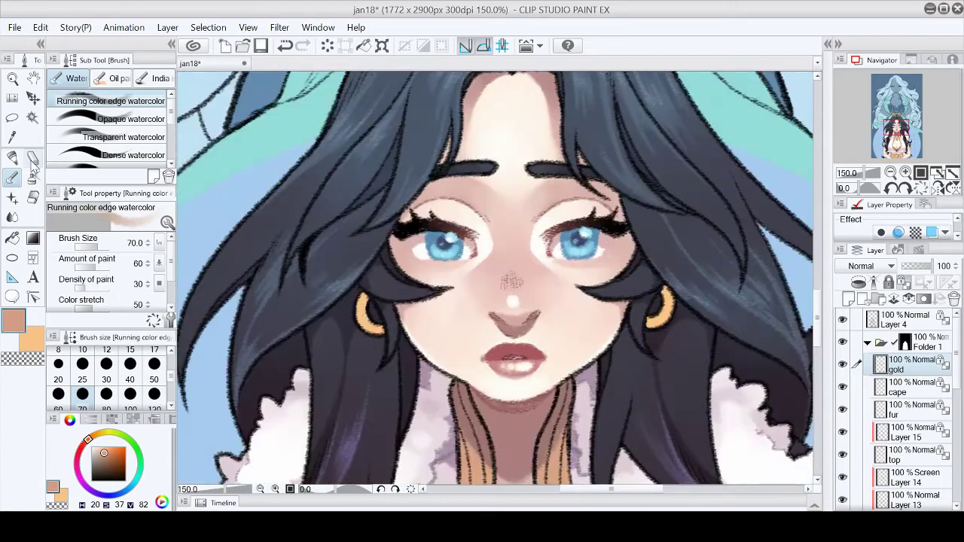
# Draw brown fold shadows on the sash's central knot and hanging ends with Chalk at size 25
pyautogui.press('p')
pyautogui.hotkey('ctrl', '0')
pyautogui.scroll(3, 542, 176)
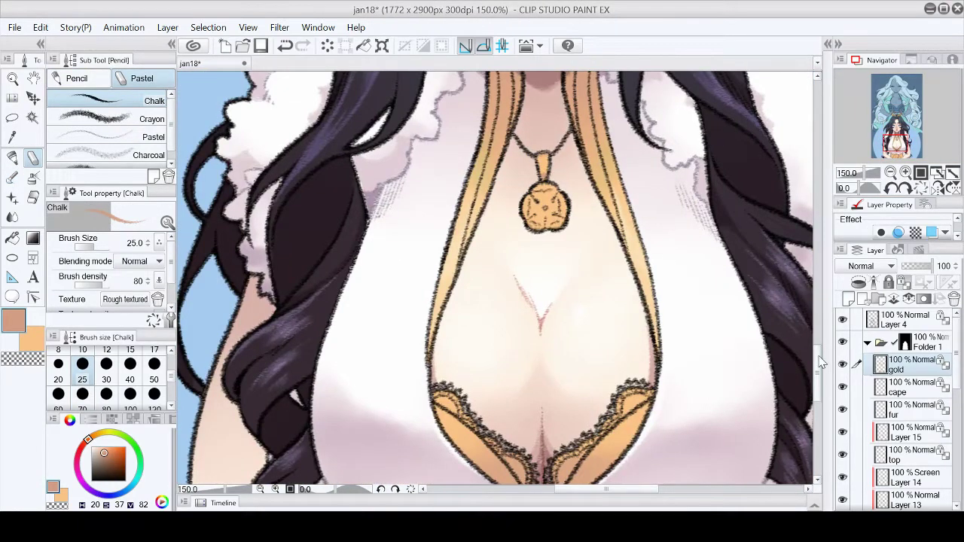
pyautogui.moveTo(819, 363); pyautogui.dragTo(818, 414)
pyautogui.moveTo(498, 301)
pyautogui.mouseDown()
pyautogui.moveTo(497, 357)
pyautogui.moveTo(510, 360)
pyautogui.mouseUp()
pyautogui.moveTo(579, 338); pyautogui.dragTo(584, 365)
pyautogui.moveTo(571, 303); pyautogui.dragTo(574, 312)
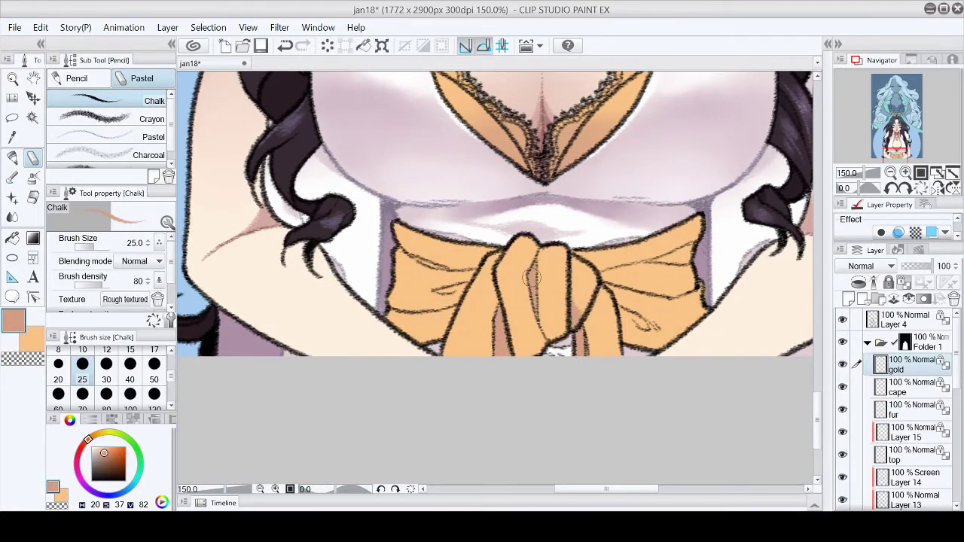
# Shade the folds on both side loops of the sash with the same brown Chalk at size 25
pyautogui.press('-')
pyautogui.press('-')
pyautogui.press('-')
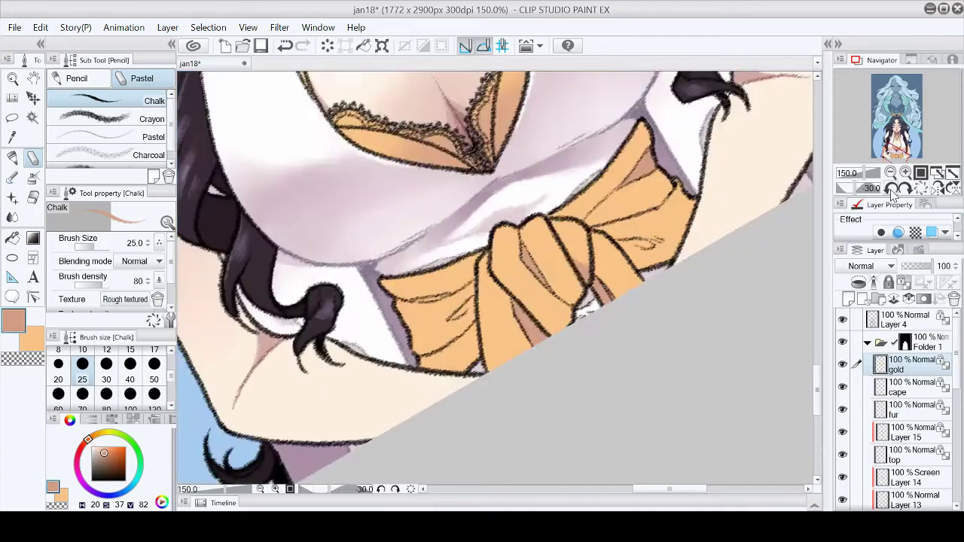
pyautogui.press('h')
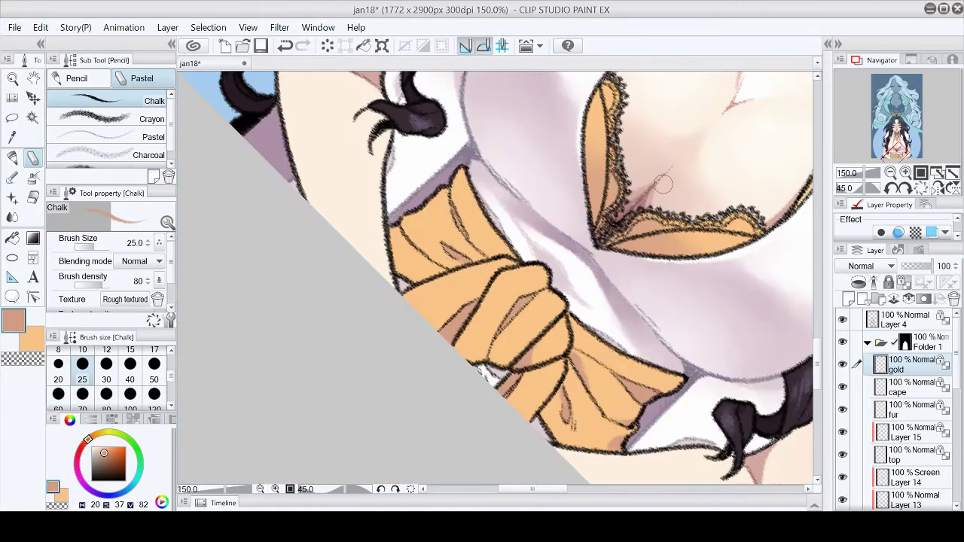
pyautogui.press('@')
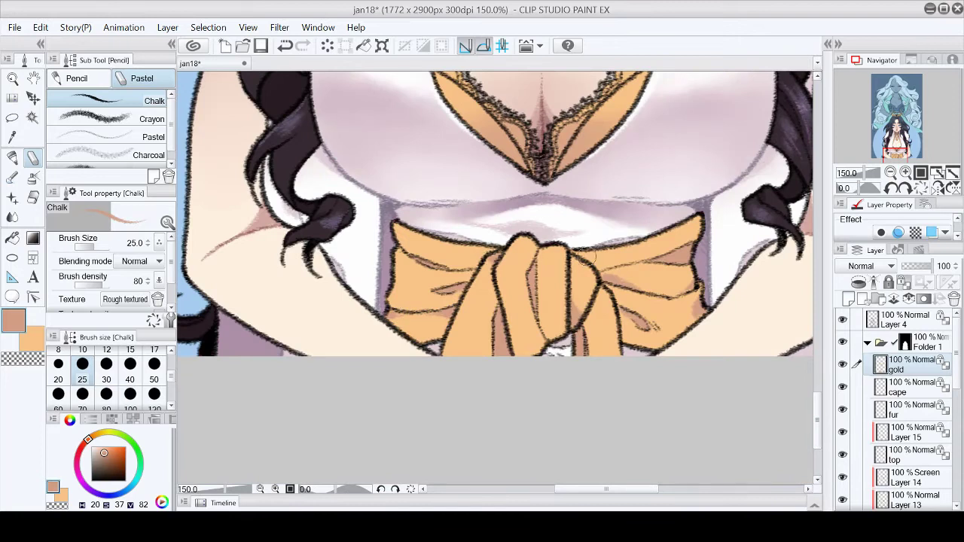
# Shade the crown's inner back band and curved sides brown with Chalk at size 25 and Running color edge watercolor at size 50
pyautogui.click(952, 173)
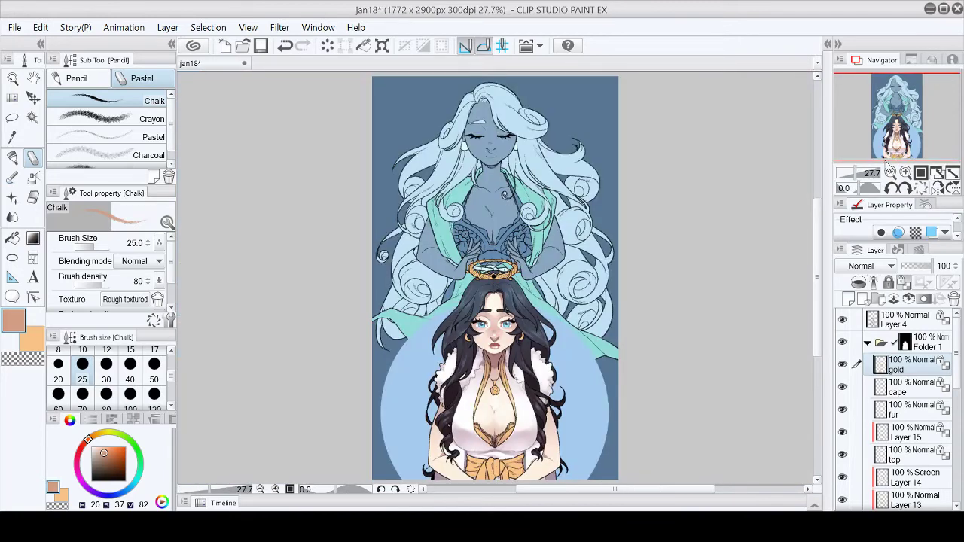
pyautogui.scroll(5, 494, 267)
pyautogui.moveTo(411, 226)
pyautogui.mouseDown()
pyautogui.moveTo(515, 197)
pyautogui.moveTo(606, 207)
pyautogui.mouseUp()
pyautogui.hotkey('ctrl', '0')
pyautogui.scroll(5, 489, 256)
pyautogui.press('b')
pyautogui.click(153, 369)
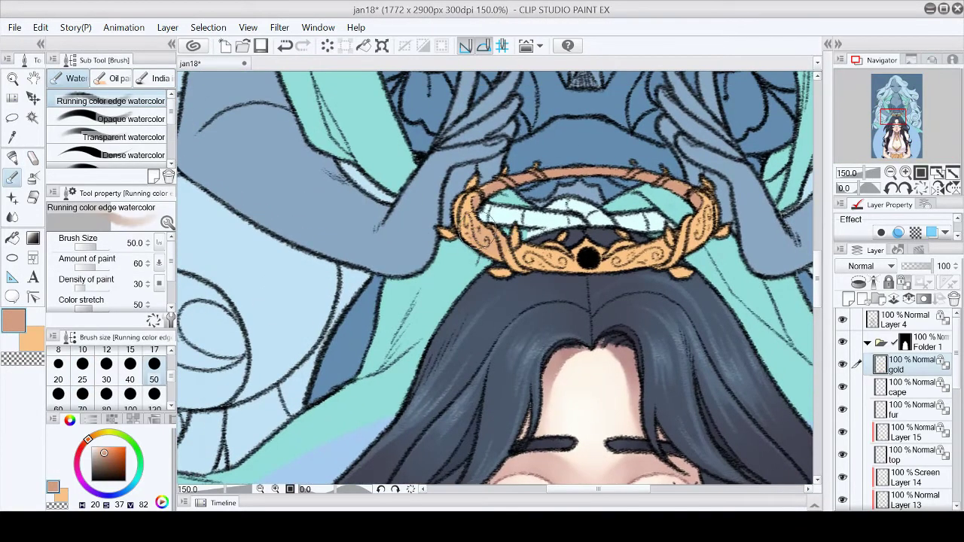
# Soften the sash shading and the gold collar's shadow under the chin with brown Running color edge watercolor at size 70
pyautogui.click(952, 173)
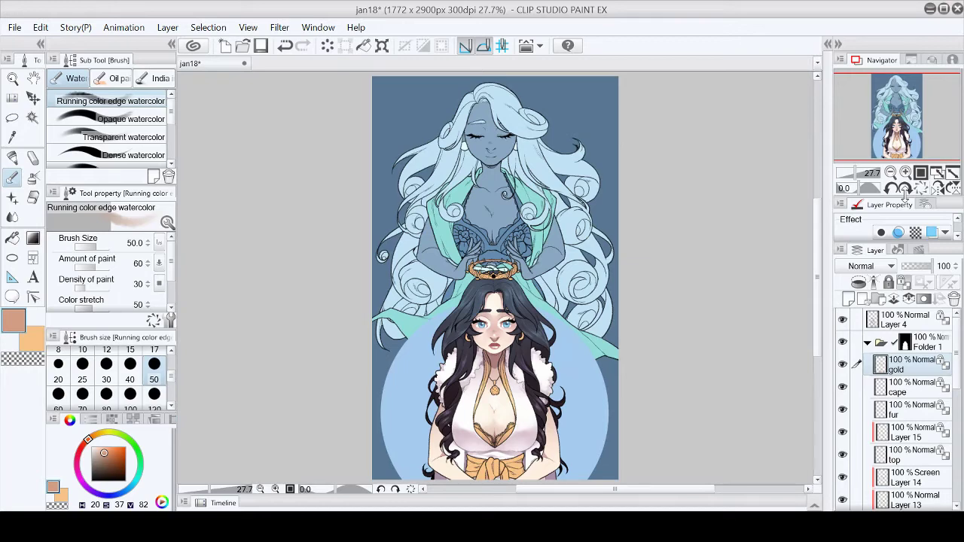
pyautogui.scroll(4, 909, 150)
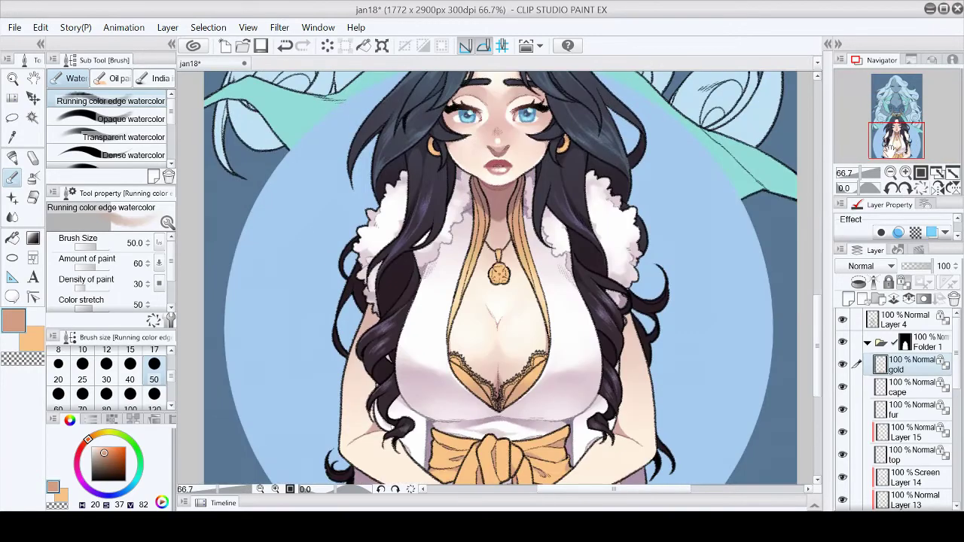
pyautogui.scroll(3, 909, 151)
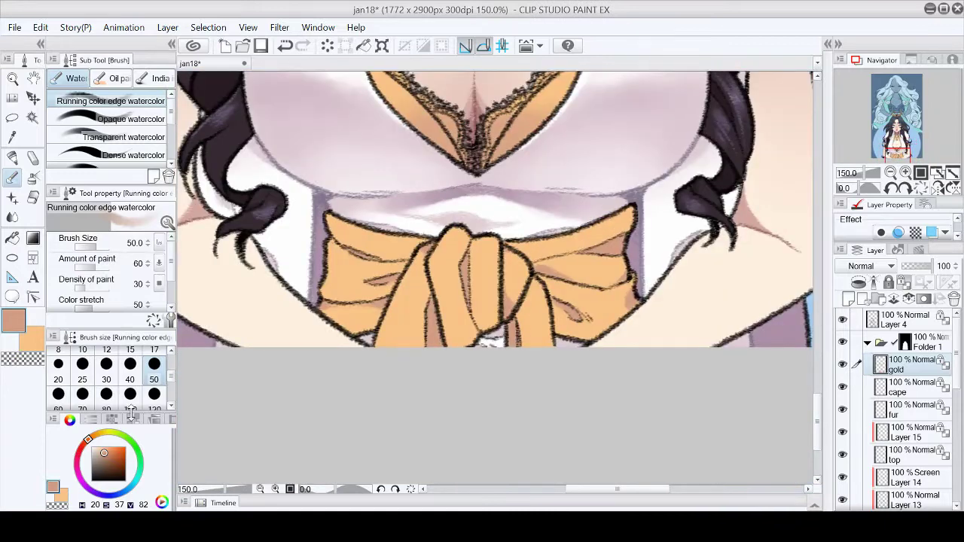
pyautogui.click(82, 394)
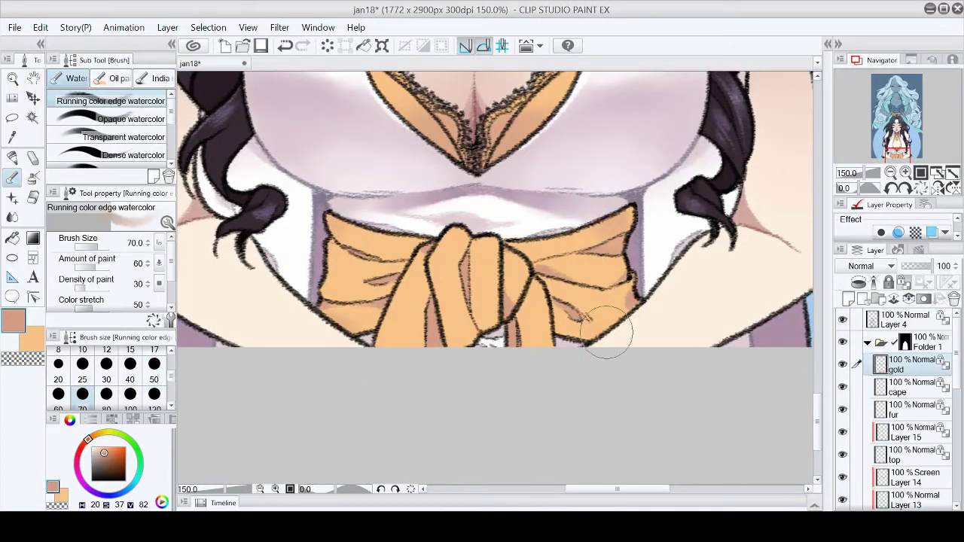
pyautogui.scroll(-4, 897, 121)
pyautogui.scroll(4, 896, 120)
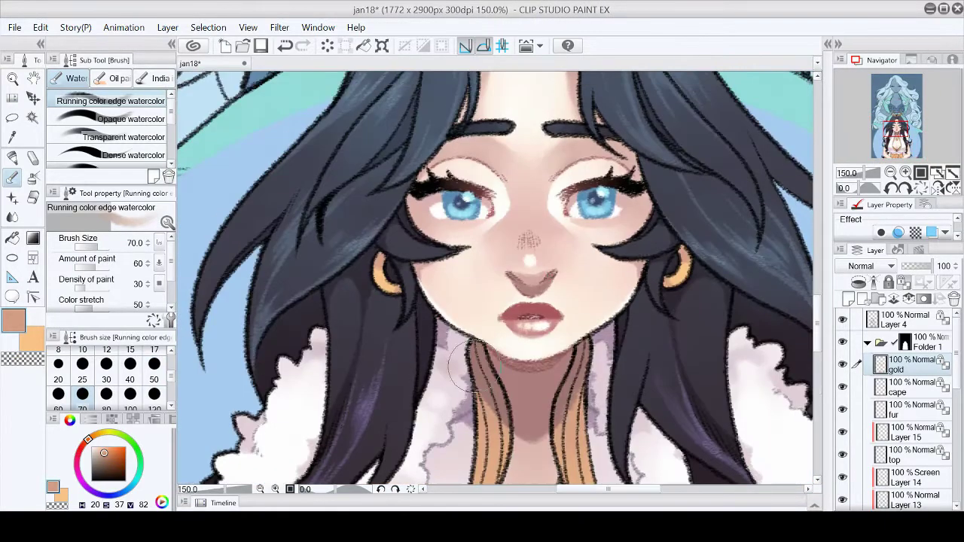
# Deepen the crown's inner shadows in dark reddish brown (H 5, S 28, V 61) with Chalk at size 25 and watercolor at size 30
pyautogui.click(896, 113)
pyautogui.press('p')
pyautogui.press('-')
pyautogui.press('-')
pyautogui.press('-')
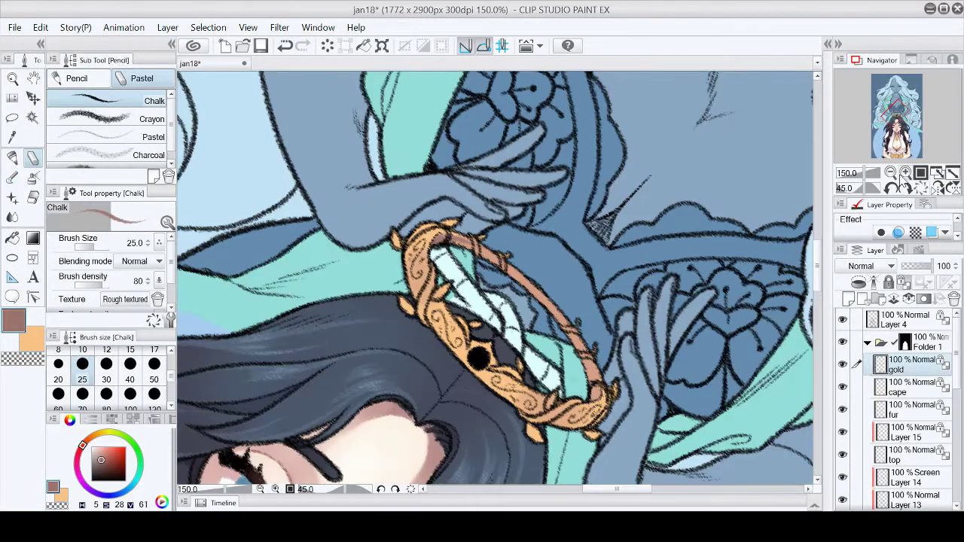
pyautogui.press('@')
pyautogui.scroll(1, 464, 248)
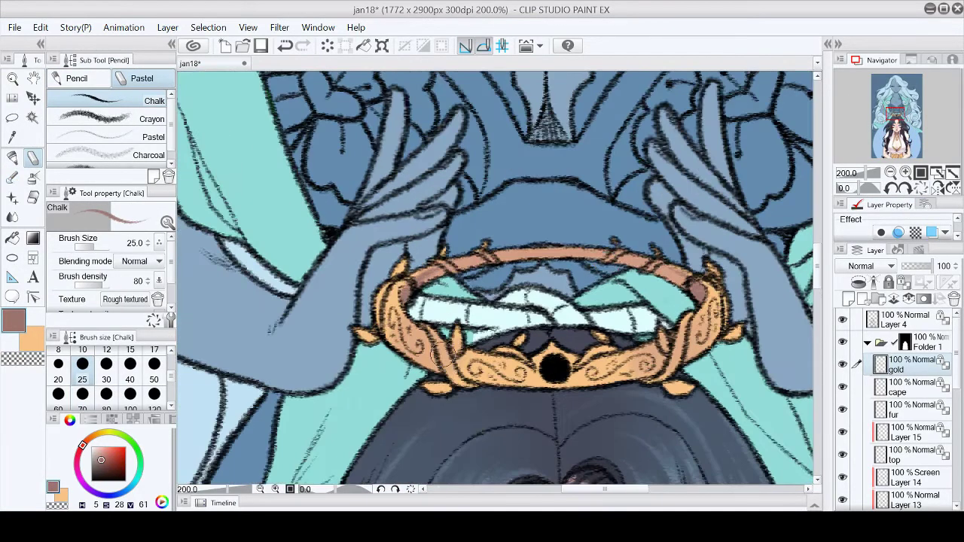
pyautogui.press('b')
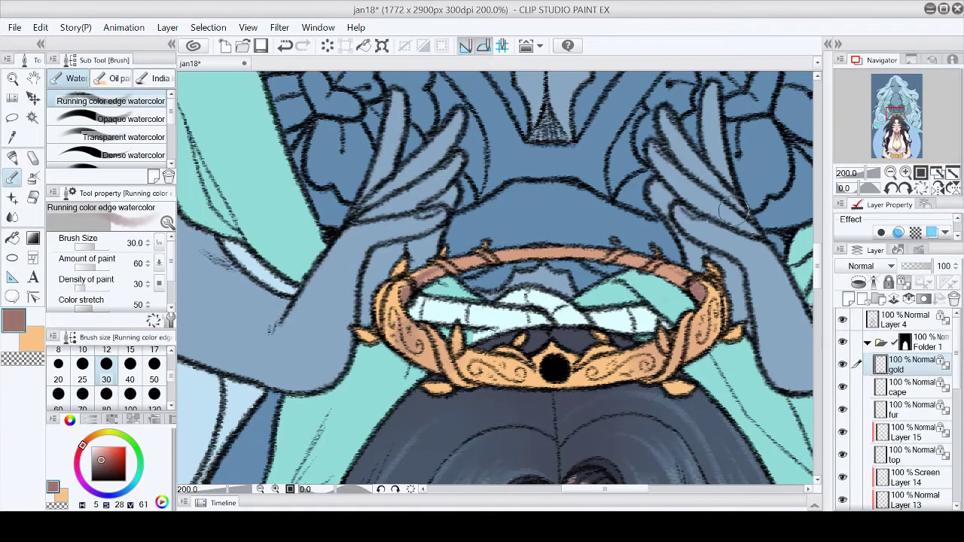
# Add dark reddish-brown Chalk shadows to the hoop earrings and the gold collar at the neck
pyautogui.scroll(-3, 698, 332)
pyautogui.press('p')
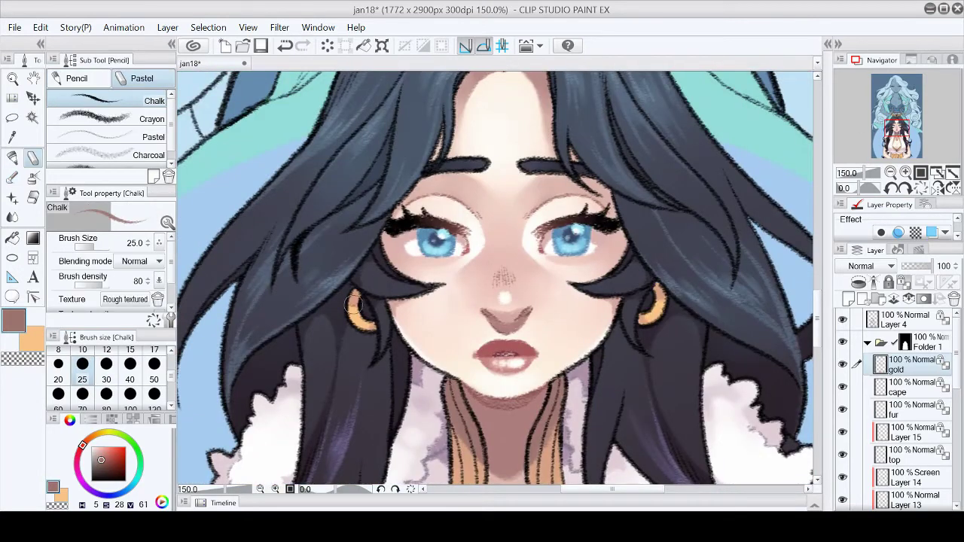
pyautogui.scroll(-3, 642, 316)
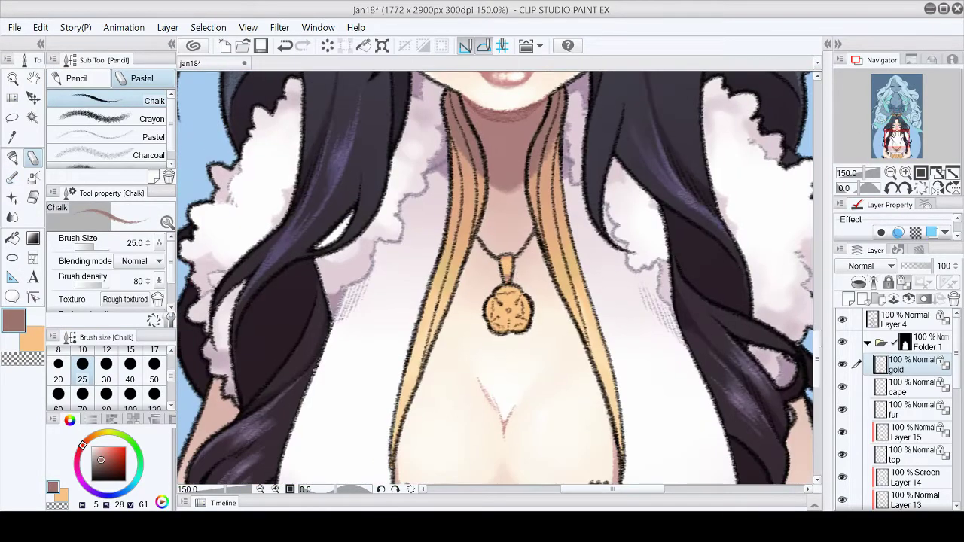
# Highlight the gold collar and earrings in pale gold (H 36, S 27, V 100) with Chalk and size 20 Running color edge watercolor
pyautogui.scroll(5, 803, 211)
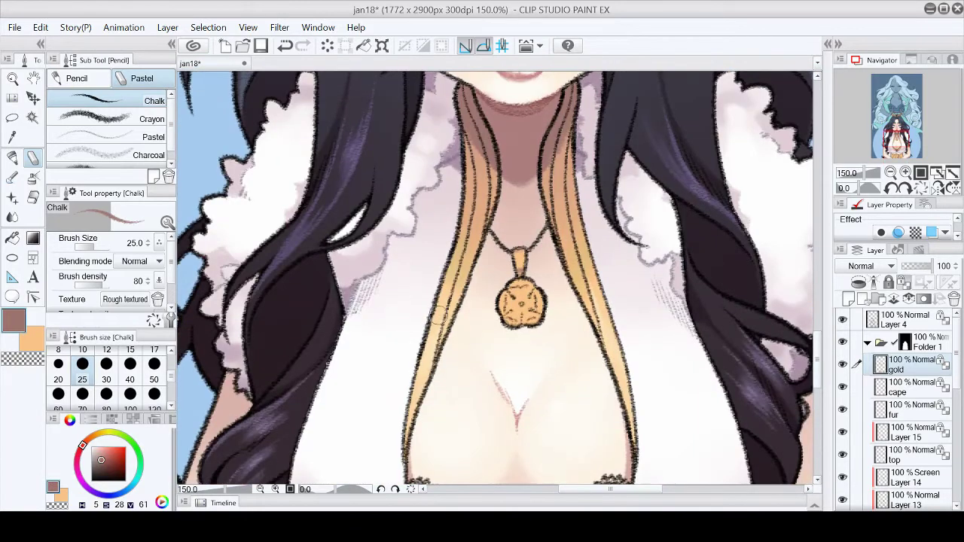
pyautogui.click(32, 331)
pyautogui.scroll(5, 255, 329)
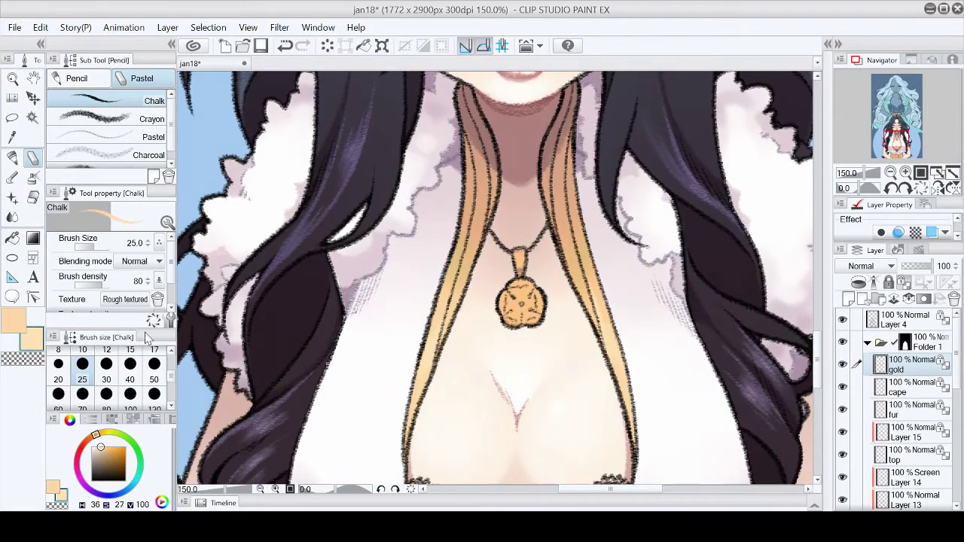
pyautogui.press('b')
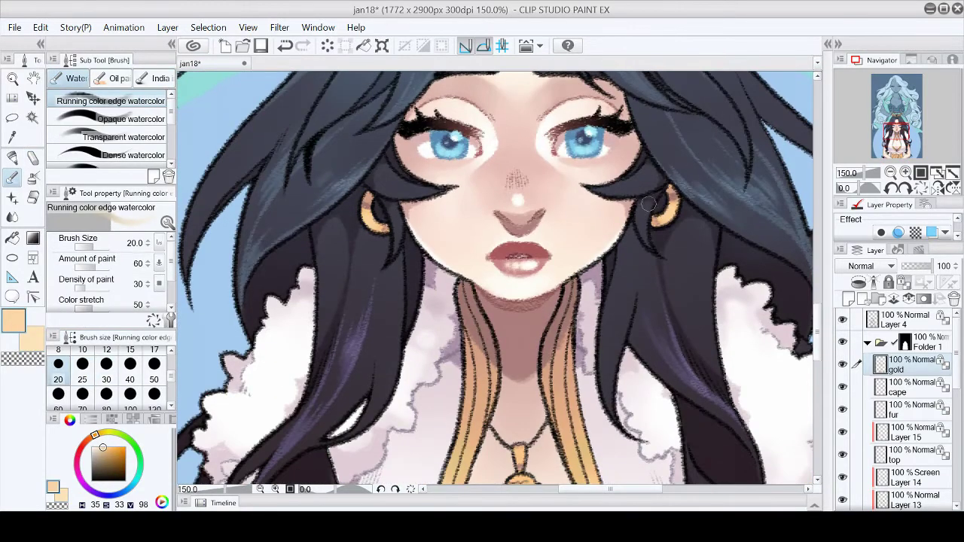
# Highlight the gold bust trim in pale gold, alternating Chalk at size 25 with Running color edge watercolor at sizes 20 and 50
pyautogui.press('p')
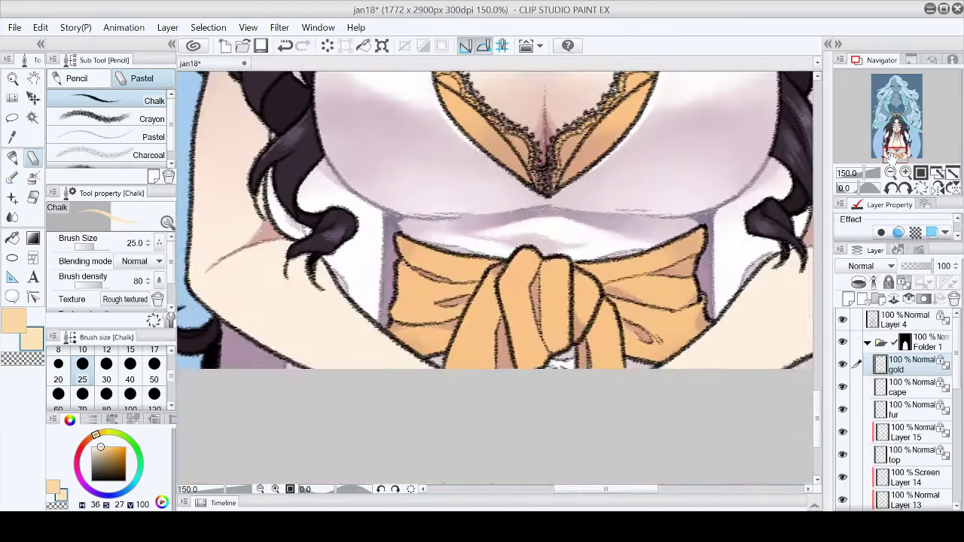
pyautogui.scroll(5, 803, 212)
pyautogui.press('b')
pyautogui.press('p')
pyautogui.scroll(-5, 470, 226)
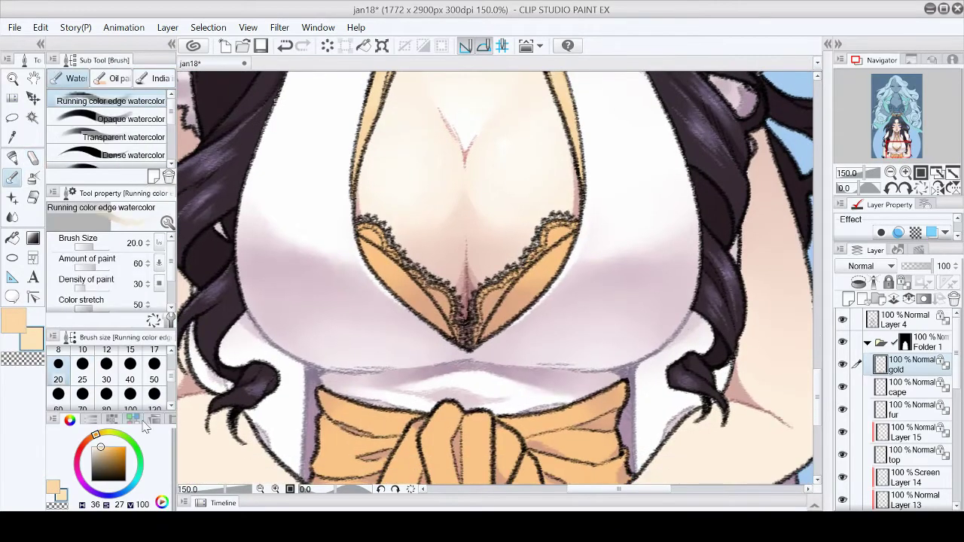
pyautogui.press('b')
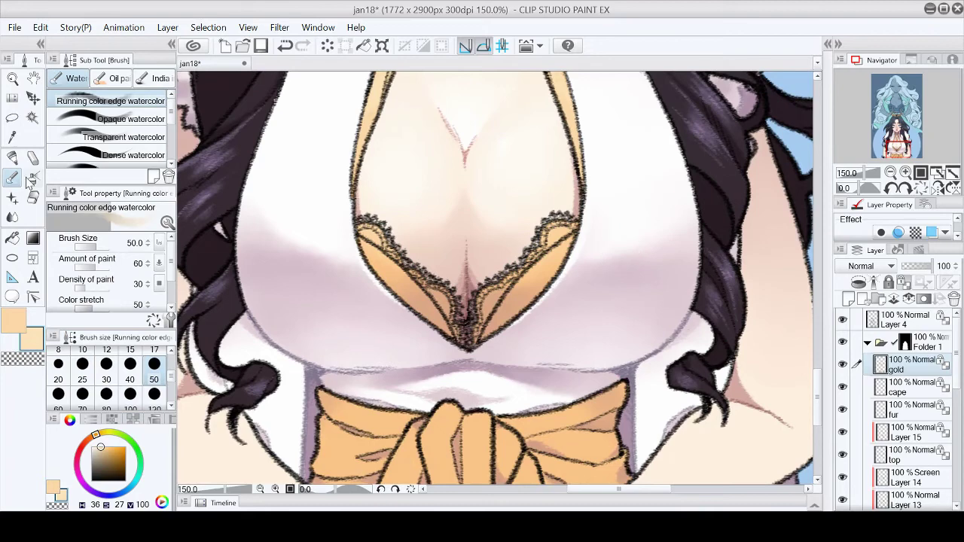
pyautogui.press('p')
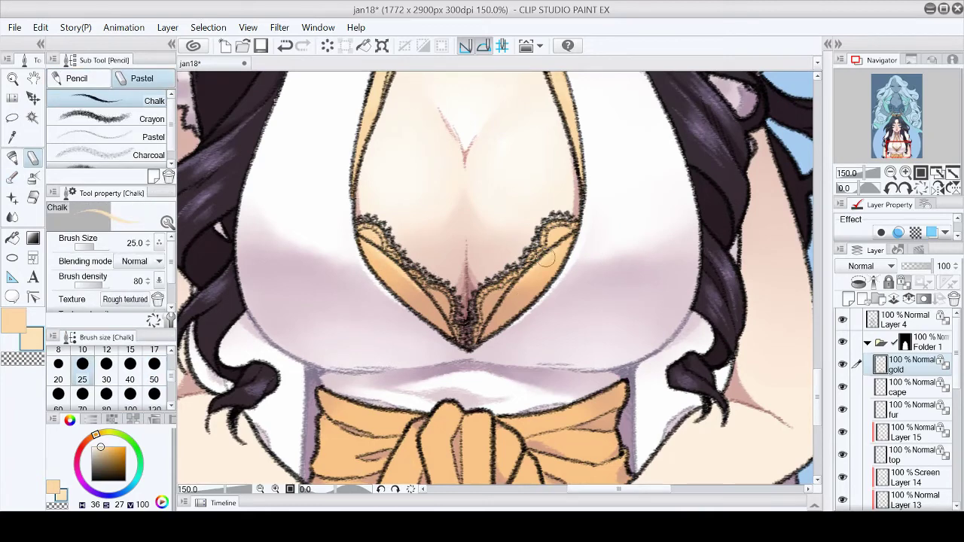
# Paint light orange highlights (H 35, S 33, V 98) on the sash knot with Running color edge watercolor at size 25
pyautogui.hotkey('ctrl', '0')
pyautogui.scroll(6, 469, 282)
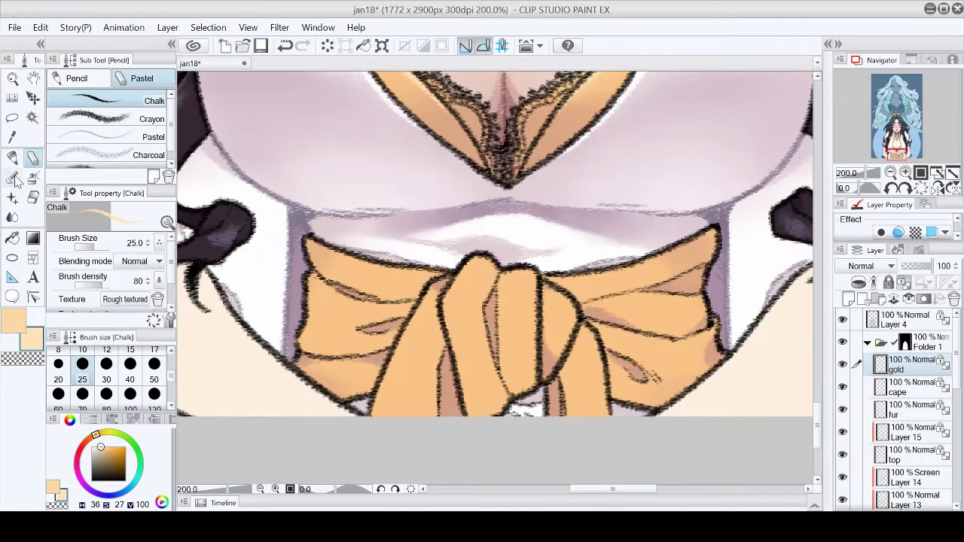
pyautogui.press('b')
pyautogui.press('[')
pyautogui.press('[')
pyautogui.press('[')
pyautogui.moveTo(462, 269)
pyautogui.mouseDown()
pyautogui.moveTo(486, 275)
pyautogui.moveTo(511, 294)
pyautogui.moveTo(527, 325)
pyautogui.mouseUp()
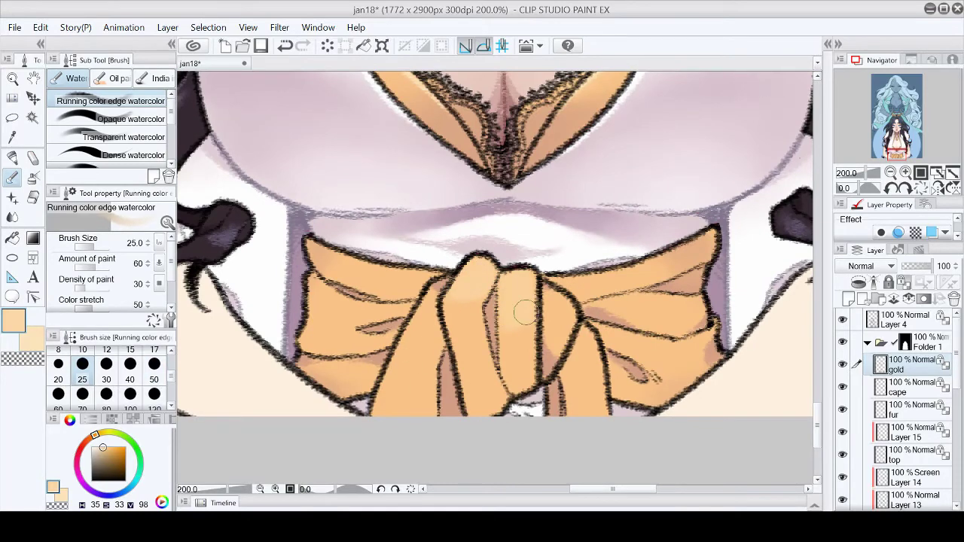
# Add pale gold highlights to the crown's front and side ornaments with Chalk at size 25, sampling the crown's orange (H 32, S 46, V 97)
pyautogui.hotkey('ctrl', '0')
pyautogui.scroll(6, 392, 234)
pyautogui.scroll(-2, 392, 235)
pyautogui.moveTo(402, 242); pyautogui.dragTo(444, 247)
pyautogui.click(32, 157)
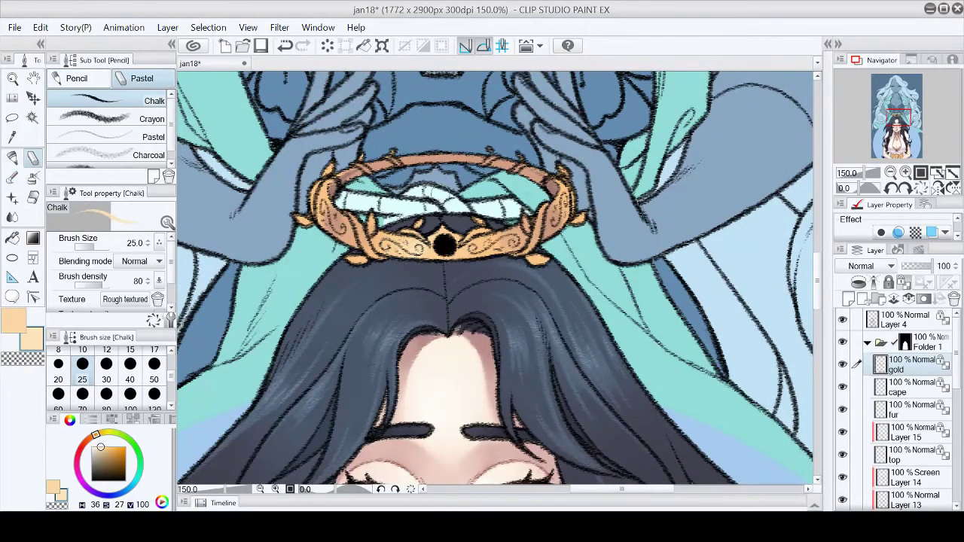
pyautogui.scroll(1, 444, 245)
pyautogui.keyDown('alt'); pyautogui.click(365, 256); pyautogui.keyUp('alt')
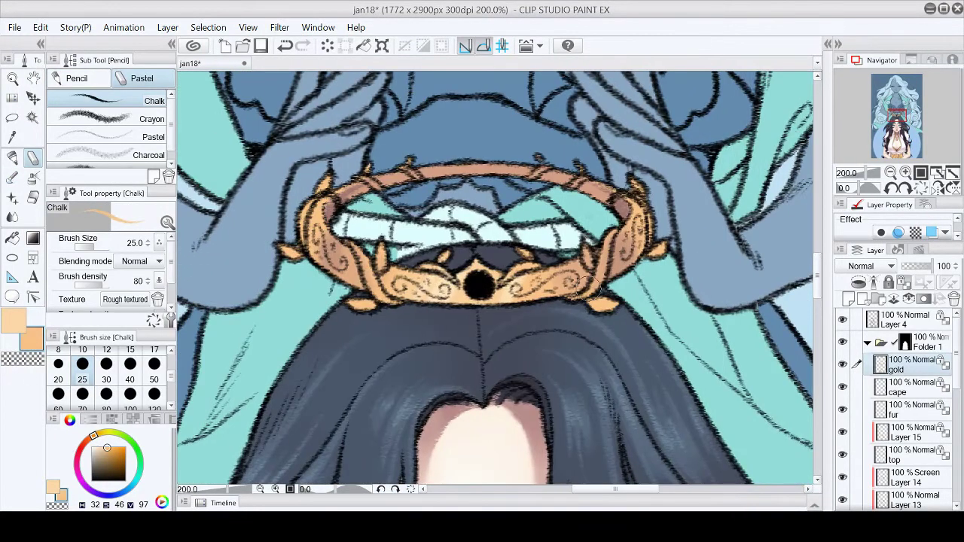
# Change the secondary colour to a muted green (H 89, S 29, V 64) while working on the crown
pyautogui.click(937, 173)
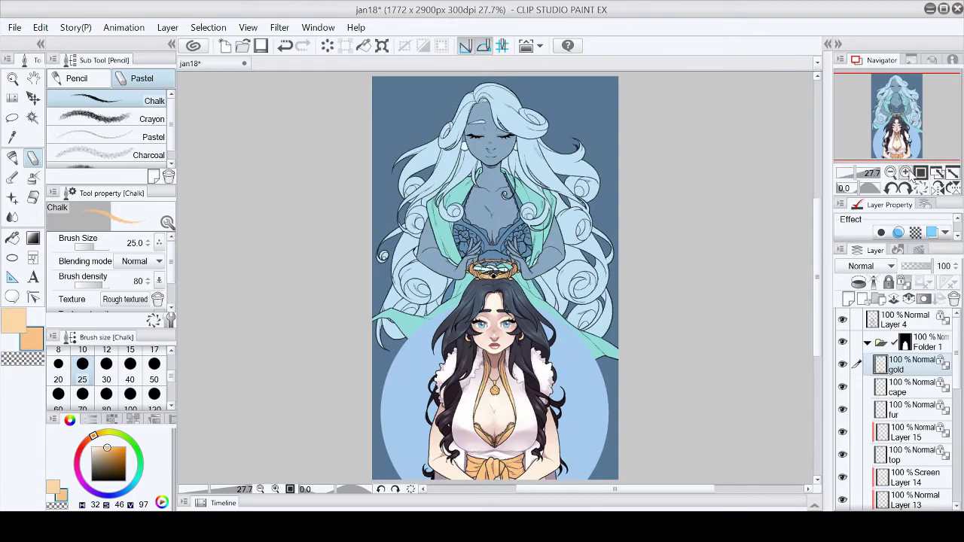
pyautogui.scroll(8, 491, 397)
pyautogui.click(124, 437)
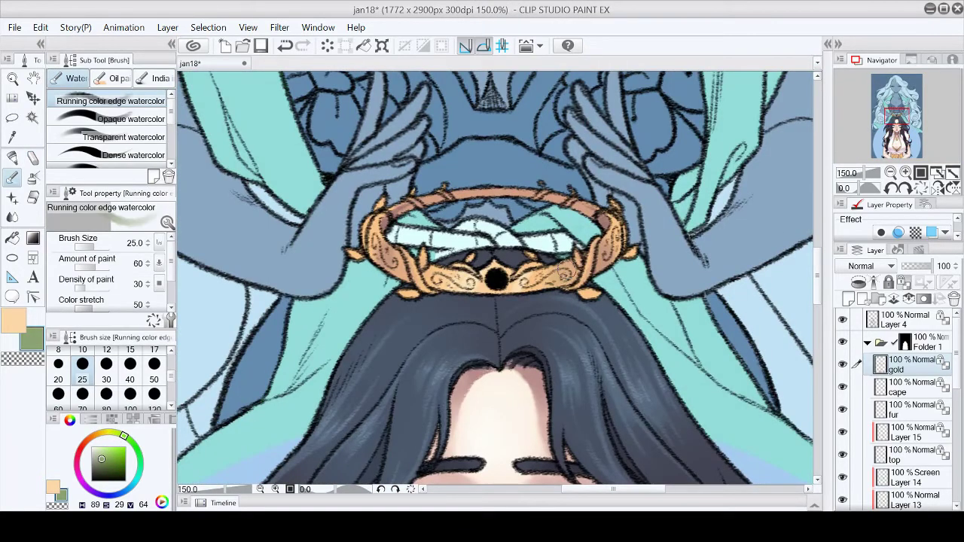
# Highlight the sash's side folds in light orange (H 35, S 33, V 98) with Running color edge watercolor at size 17
pyautogui.click(937, 173)
pyautogui.scroll(5, 913, 157)
pyautogui.scroll(1, 908, 158)
pyautogui.press('x')
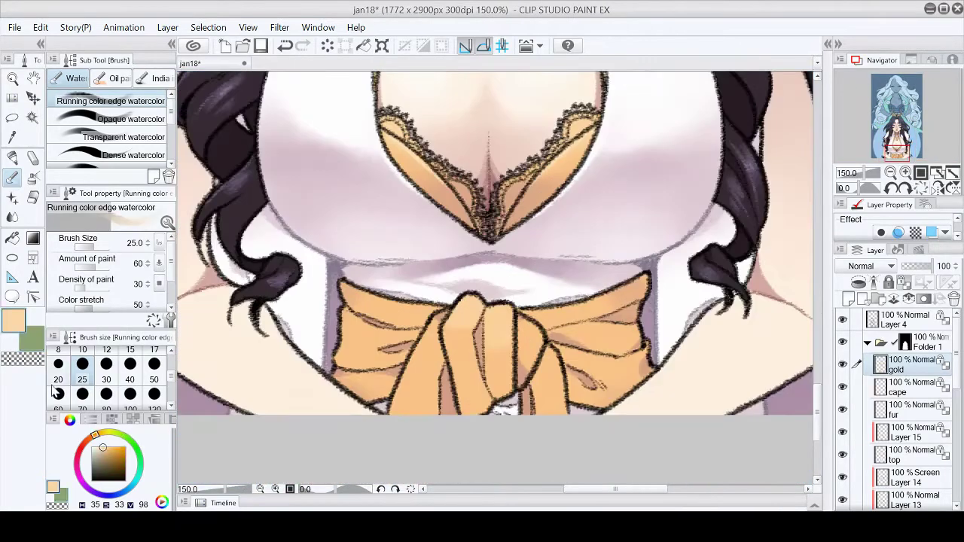
pyautogui.click(154, 364)
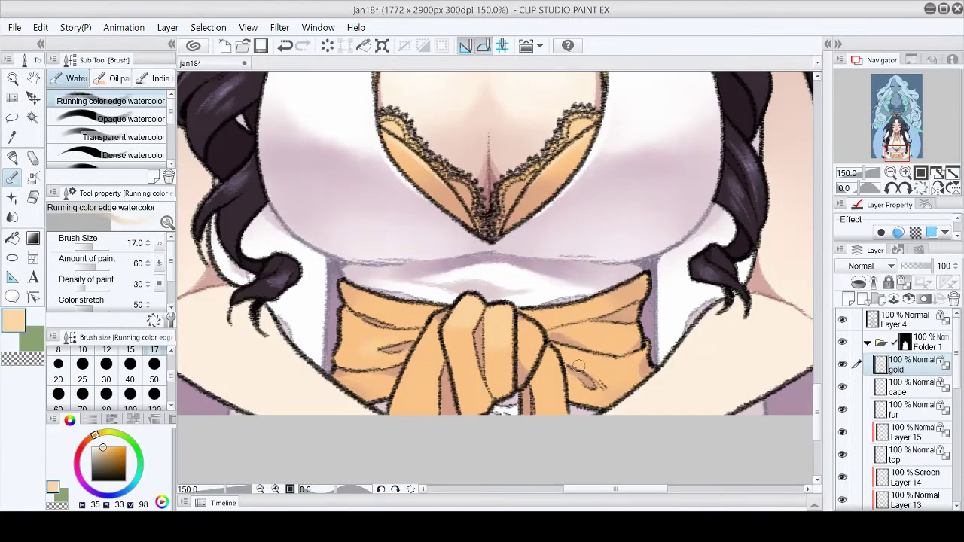
pyautogui.click(937, 173)
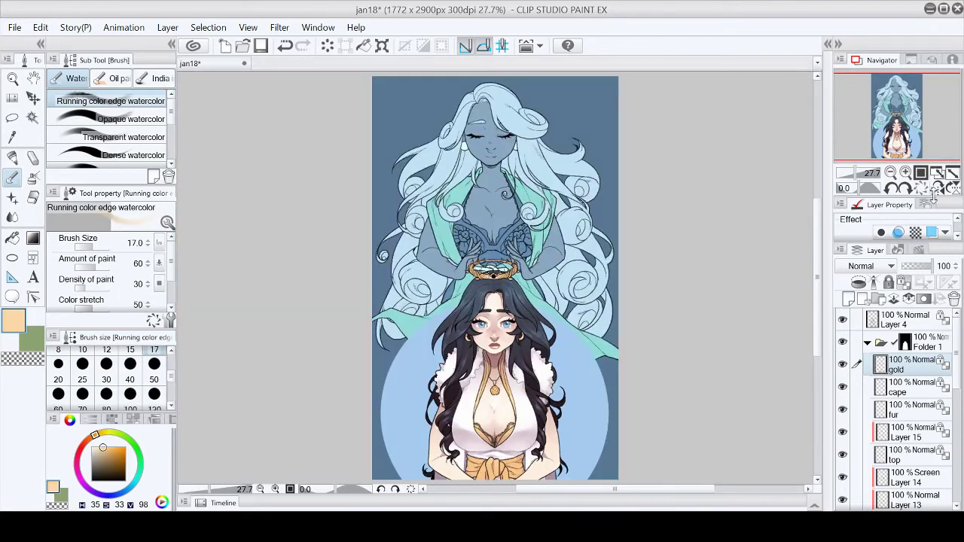
# Recolour the earrings' line art on Layer 4 brown (H 19, S 50, V 52) with Fill-in-mono pen at size 50
pyautogui.click(911, 319)
pyautogui.scroll(5, 500, 393)
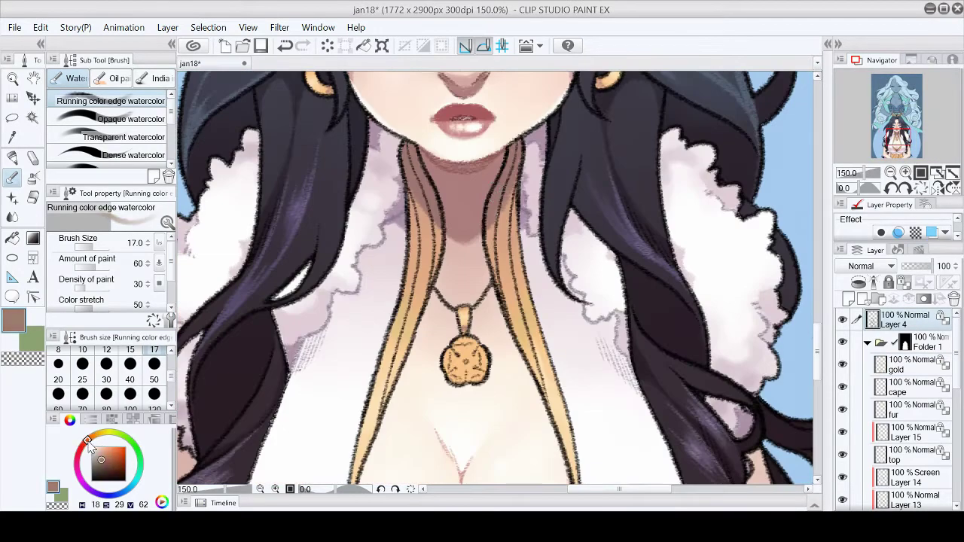
pyautogui.press('p')
pyautogui.click(905, 172)
pyautogui.moveTo(637, 198); pyautogui.dragTo(649, 177)
pyautogui.hotkey('ctrl', 'z')
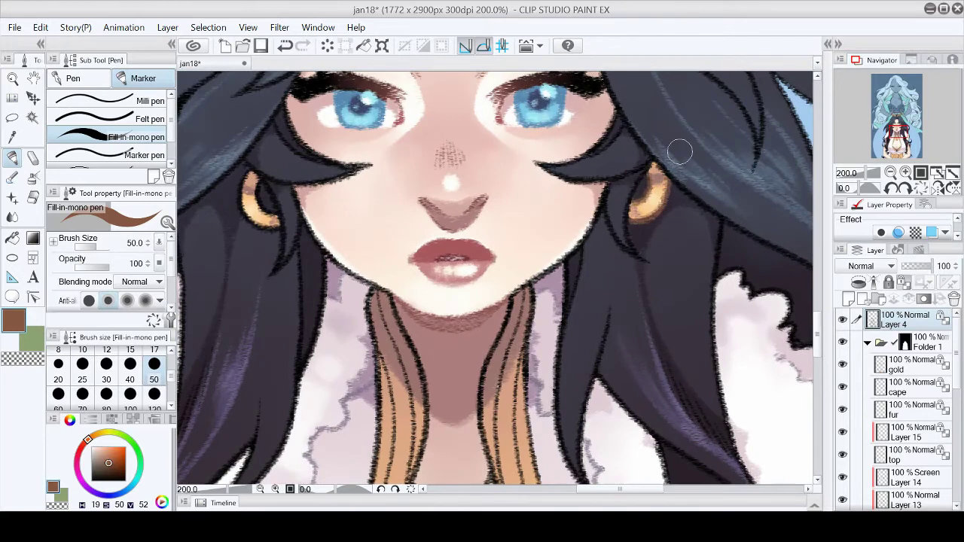
pyautogui.moveTo(248, 175)
pyautogui.mouseDown()
pyautogui.moveTo(241, 208)
pyautogui.moveTo(255, 182)
pyautogui.moveTo(271, 217)
pyautogui.mouseUp()
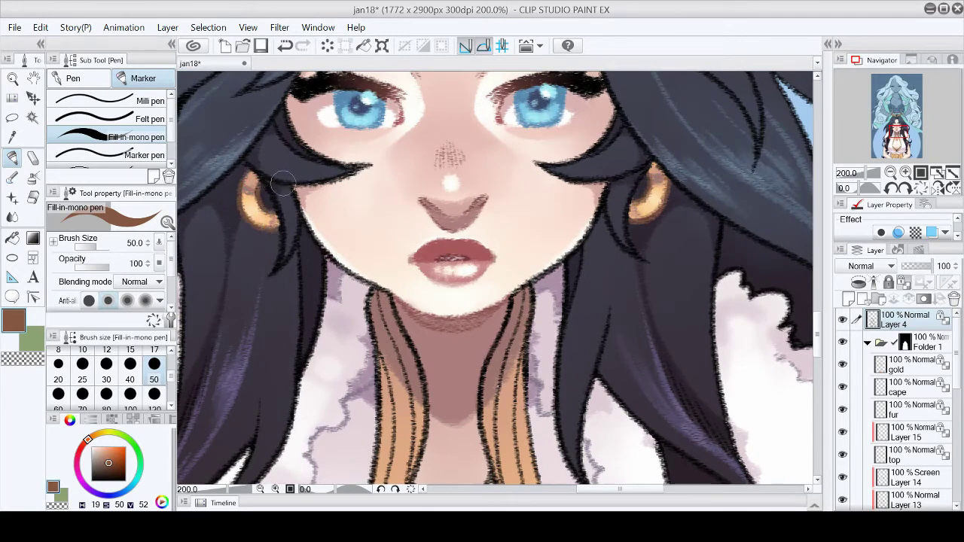
# Recolour the outer and inner fold lines of both gold collar bands brown with Fill-in-mono pen at size 50
pyautogui.hotkey('ctrl', '0')
pyautogui.click(906, 174)
pyautogui.moveTo(547, 140)
pyautogui.mouseDown()
pyautogui.moveTo(561, 294)
pyautogui.moveTo(531, 362)
pyautogui.moveTo(531, 391)
pyautogui.mouseUp()
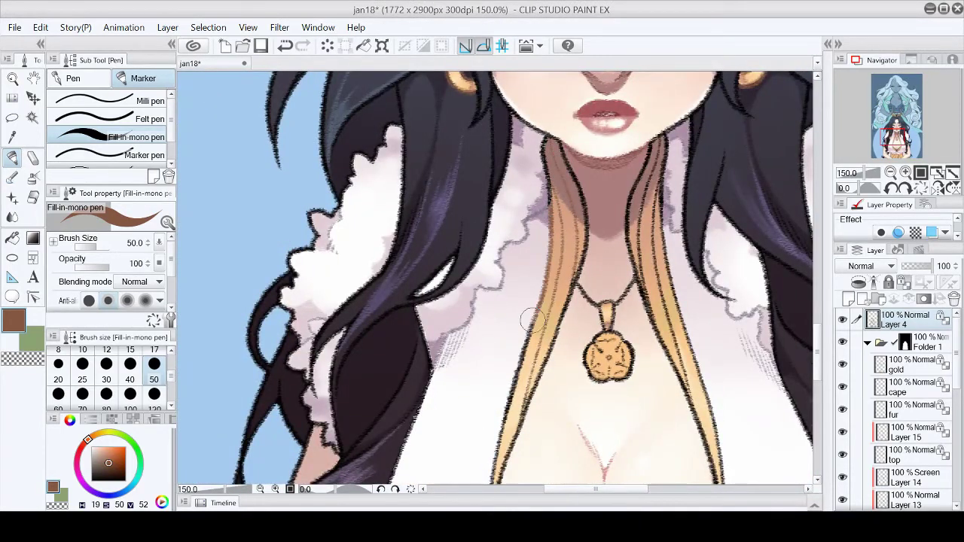
pyautogui.scroll(-5, 512, 376)
pyautogui.moveTo(660, 97)
pyautogui.mouseDown()
pyautogui.moveTo(733, 288)
pyautogui.moveTo(727, 322)
pyautogui.mouseUp()
pyautogui.scroll(6, 727, 322)
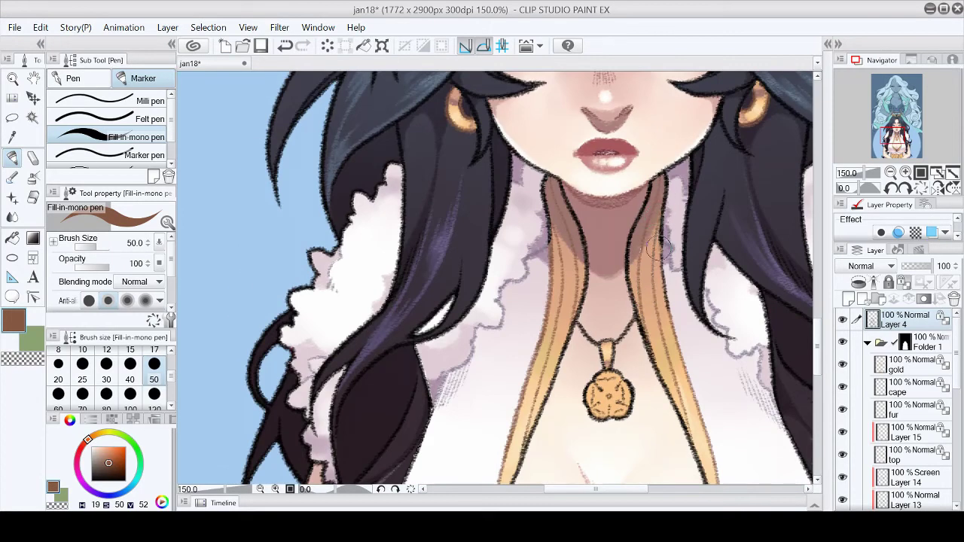
# Unlock transparent pixels on the "top" layer and set the secondary colour to white (H 5, S 0, V 100)
pyautogui.keyDown('ctrl'); pyautogui.keyDown('shift'); pyautogui.click(699, 289); pyautogui.keyUp('shift'); pyautogui.keyUp('ctrl')
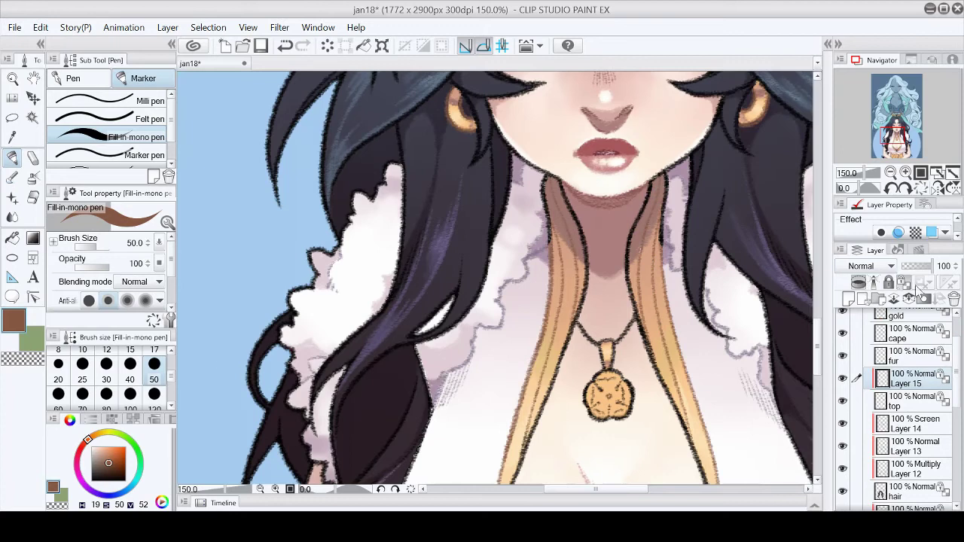
pyautogui.keyDown('alt'); pyautogui.click(531, 151); pyautogui.keyUp('alt')
pyautogui.hotkey('alt', '[')
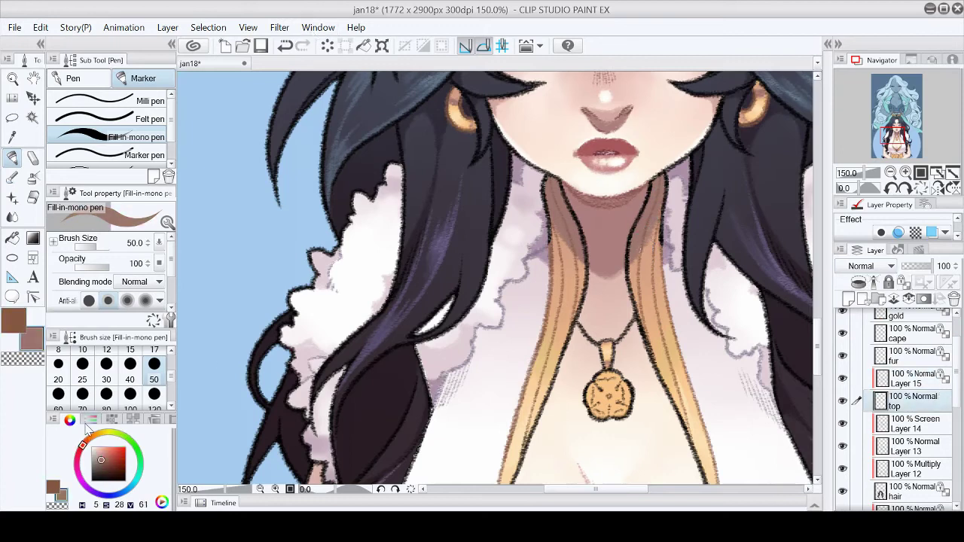
pyautogui.press('c')
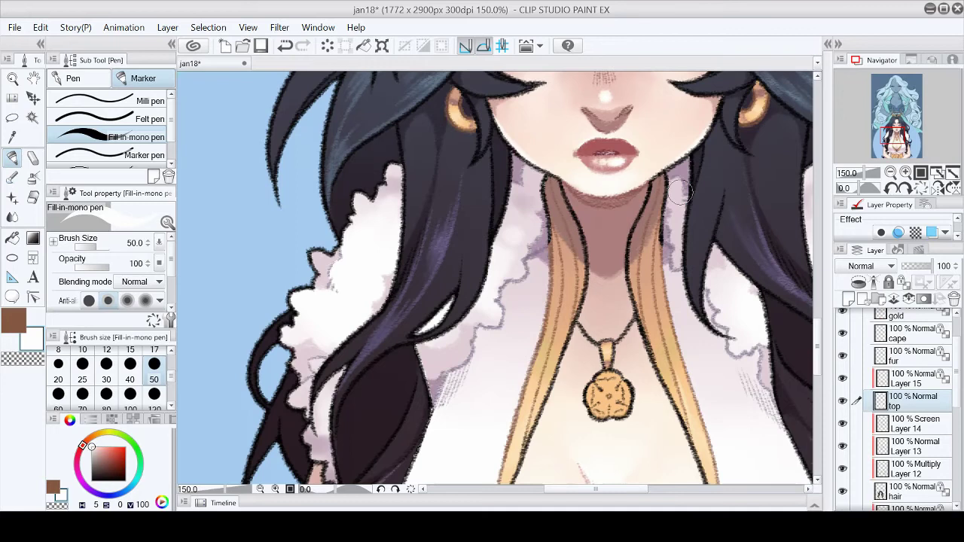
# Recolour the line art of the necklace chain, gold lace and sash folds brown (H 19, S 50, V 52) on Layer 4
pyautogui.keyDown('alt'); pyautogui.click(589, 330); pyautogui.keyUp('alt')
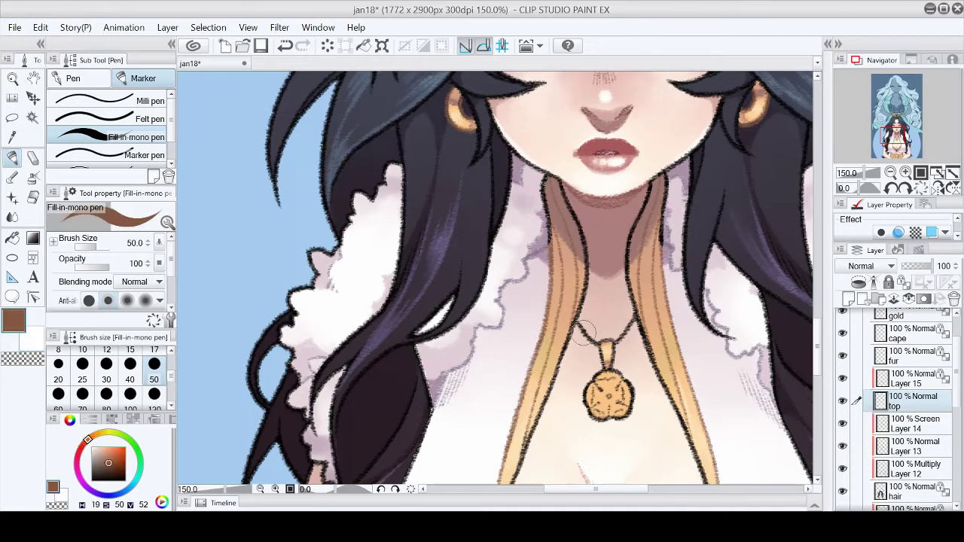
pyautogui.hotkey('ctrl', 'shift', 'n')
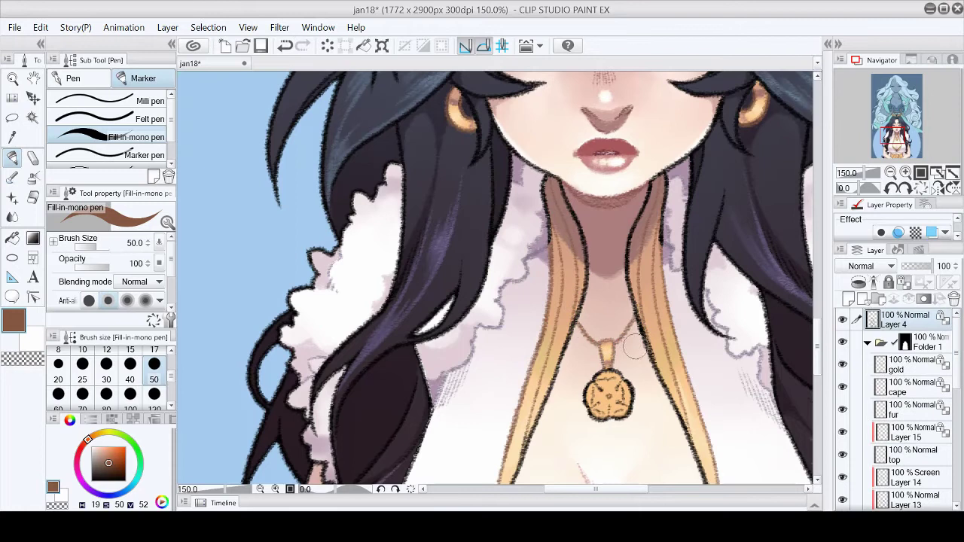
pyautogui.scroll(-5, 614, 362)
pyautogui.moveTo(523, 302)
pyautogui.mouseDown()
pyautogui.moveTo(546, 343)
pyautogui.moveTo(565, 354)
pyautogui.moveTo(651, 230)
pyautogui.mouseUp()
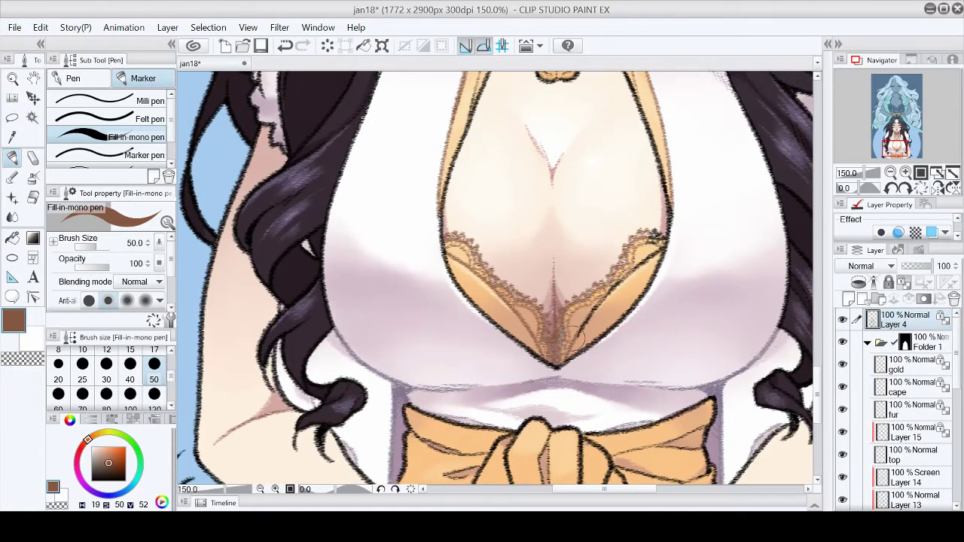
pyautogui.scroll(-3, 655, 241)
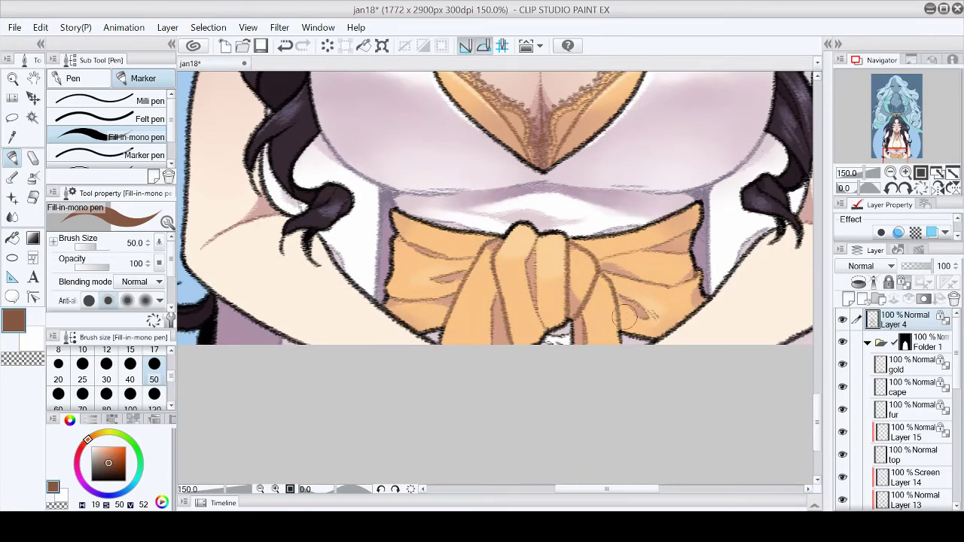
# Recolour the crown's line art and ornaments' outlines brown (H 19, S 50, V 52) with Fill-in-mono pen at size 50
pyautogui.click(937, 172)
pyautogui.scroll(6, 494, 267)
pyautogui.moveTo(482, 226); pyautogui.dragTo(482, 260)
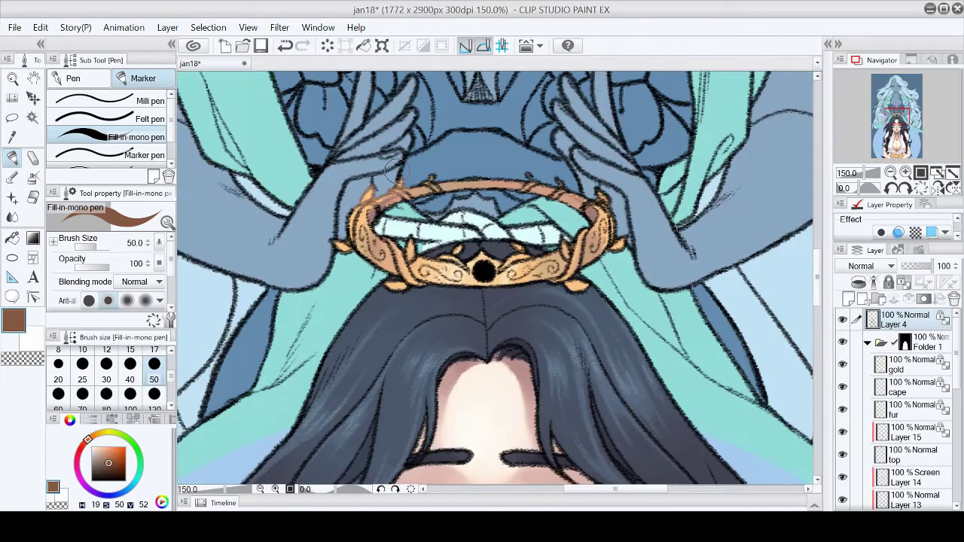
pyautogui.scroll(1, 369, 242)
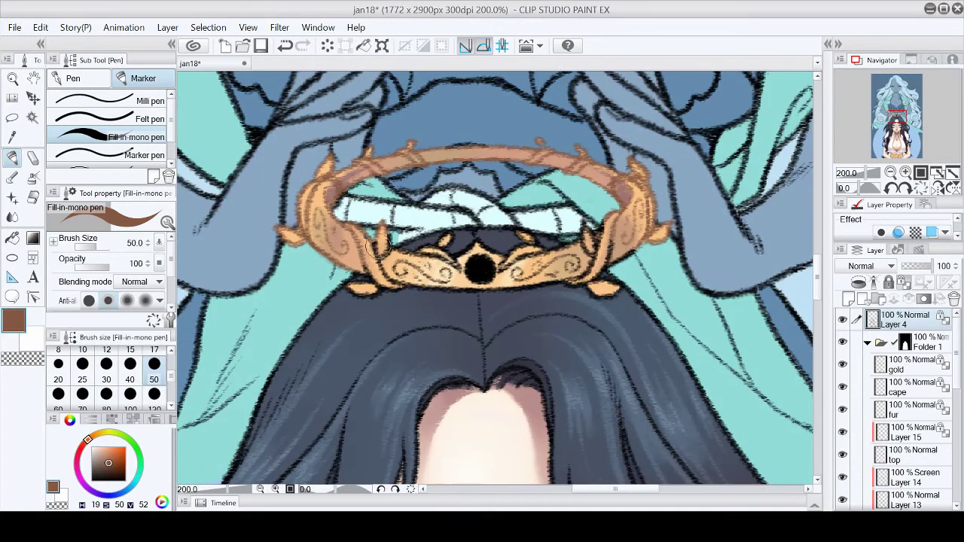
pyautogui.moveTo(372, 274)
pyautogui.mouseDown()
pyautogui.moveTo(362, 296)
pyautogui.moveTo(373, 273)
pyautogui.mouseUp()
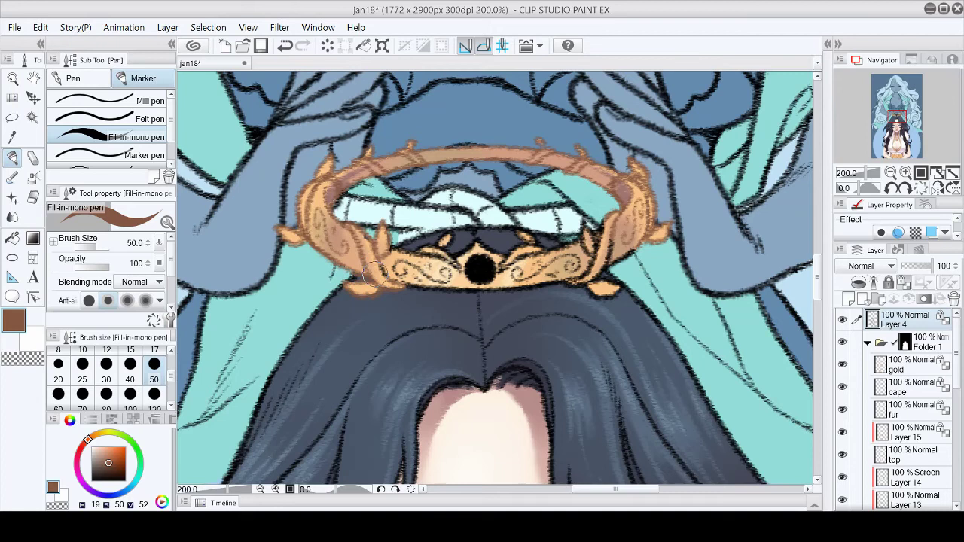
pyautogui.moveTo(370, 277)
pyautogui.mouseDown()
pyautogui.moveTo(446, 241)
pyautogui.moveTo(401, 269)
pyautogui.moveTo(475, 294)
pyautogui.mouseUp()
pyautogui.click(284, 45)
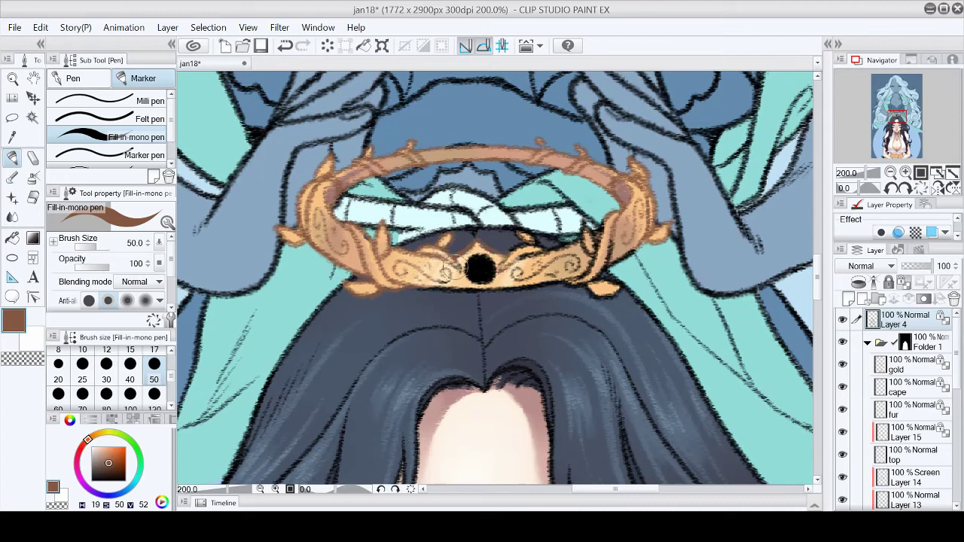
pyautogui.moveTo(594, 272)
pyautogui.mouseDown()
pyautogui.moveTo(610, 290)
pyautogui.moveTo(561, 248)
pyautogui.moveTo(605, 268)
pyautogui.mouseUp()
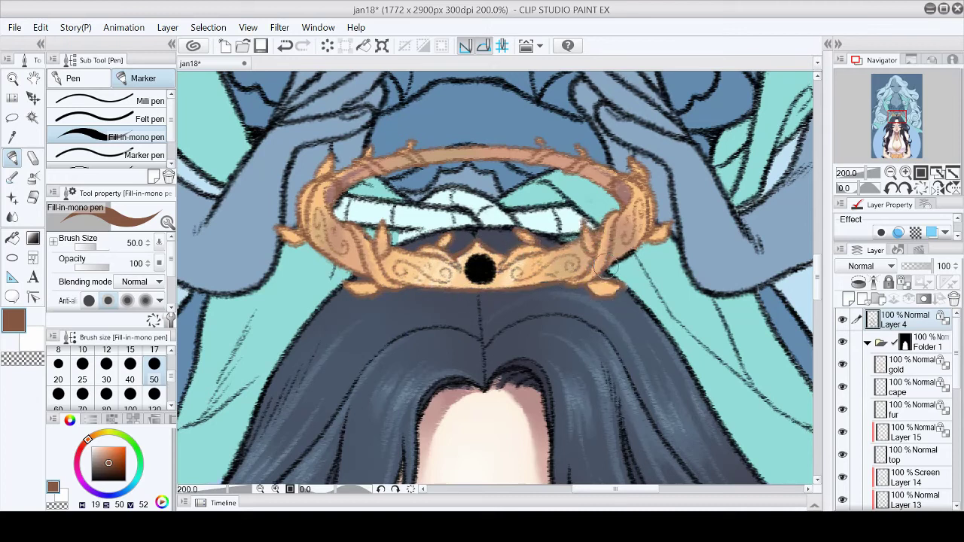
# Paint the crown's black centre gem white (H 5, S 0, V 100) with Fill-in-mono pen at size 50
pyautogui.click(938, 172)
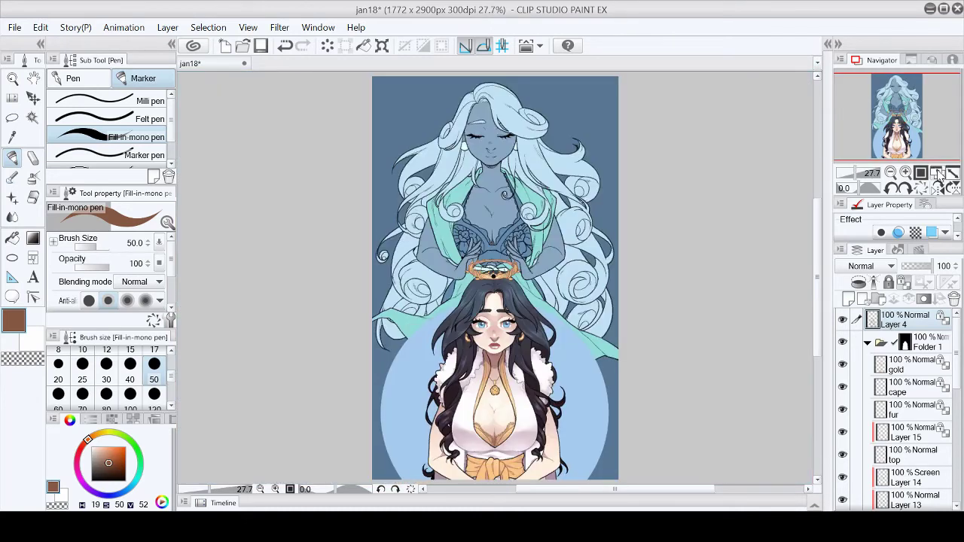
pyautogui.click(938, 173)
pyautogui.press('x')
pyautogui.moveTo(509, 240); pyautogui.dragTo(514, 242)
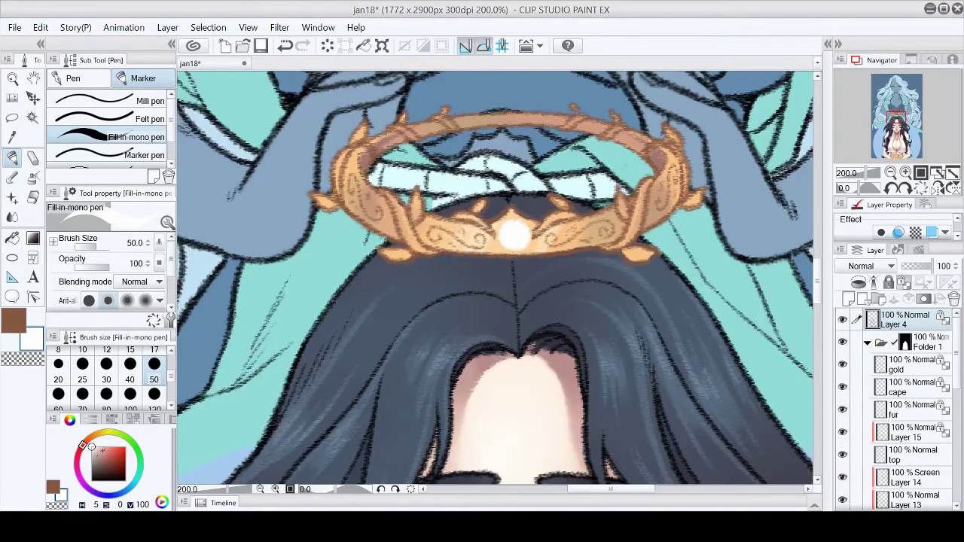
# Shade the crown's white gem in light blue-grey (H 218, S 9, V 79) with Chalk at size 20
pyautogui.keyDown('alt'); pyautogui.click(504, 220); pyautogui.keyUp('alt')
pyautogui.press('p')
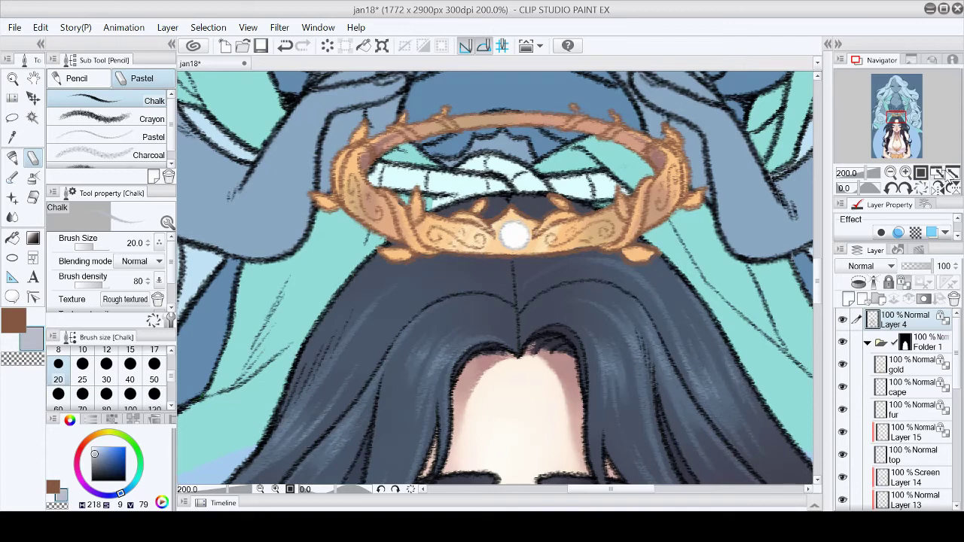
pyautogui.click(952, 172)
pyautogui.click(906, 173)
pyautogui.moveTo(454, 233)
pyautogui.mouseDown()
pyautogui.moveTo(456, 265)
pyautogui.moveTo(462, 250)
pyautogui.mouseUp()
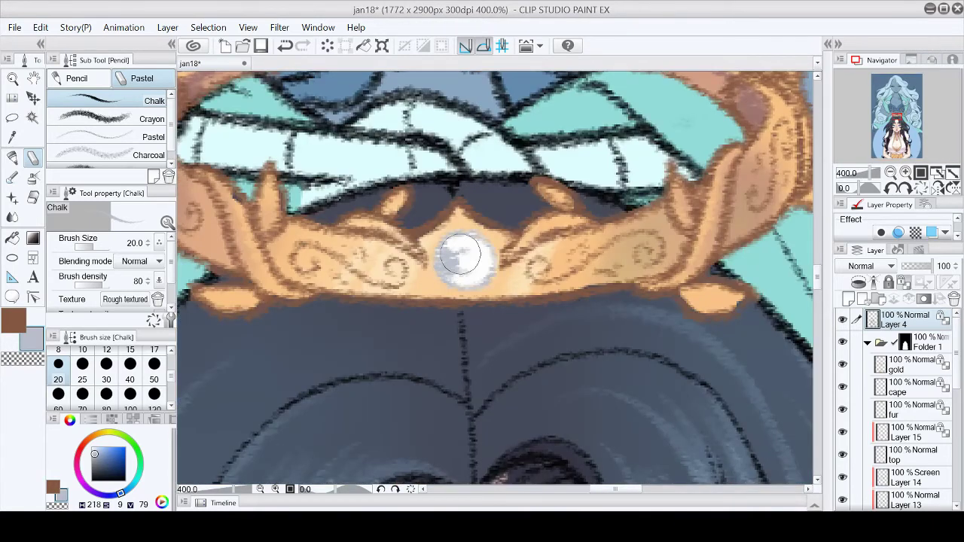
pyautogui.keyDown('alt'); pyautogui.click(464, 257); pyautogui.keyUp('alt')
pyautogui.moveTo(464, 257)
pyautogui.mouseDown()
pyautogui.moveTo(456, 271)
pyautogui.moveTo(463, 286)
pyautogui.mouseUp()
pyautogui.keyDown('alt'); pyautogui.click(451, 260); pyautogui.keyUp('alt')
pyautogui.scroll(-8, 559, 205)
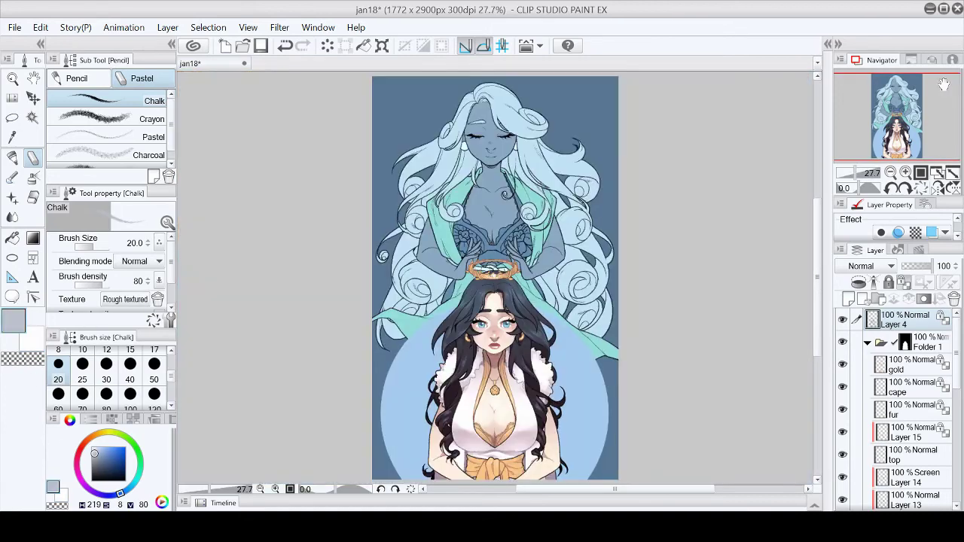
# Deepen the gem's shaded side with a darker blue-grey (H 226, S 19, V 64) using Chalk at size 20
pyautogui.scroll(8, 534, 267)
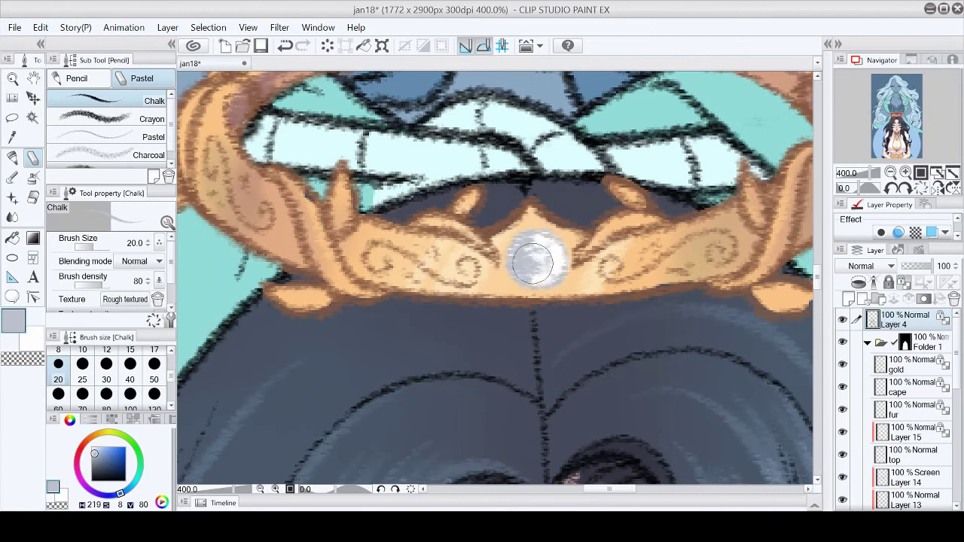
pyautogui.keyDown('alt'); pyautogui.click(517, 280); pyautogui.keyUp('alt')
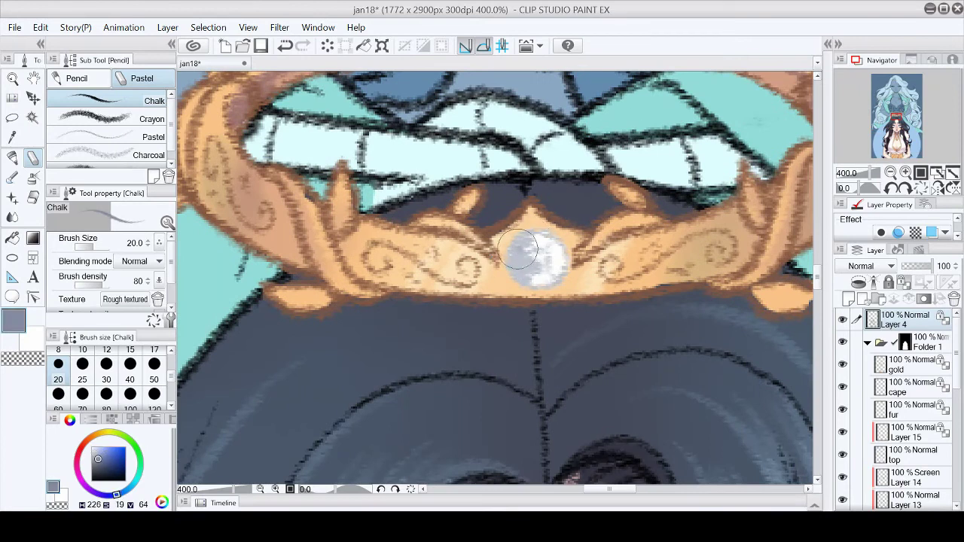
pyautogui.click(952, 172)
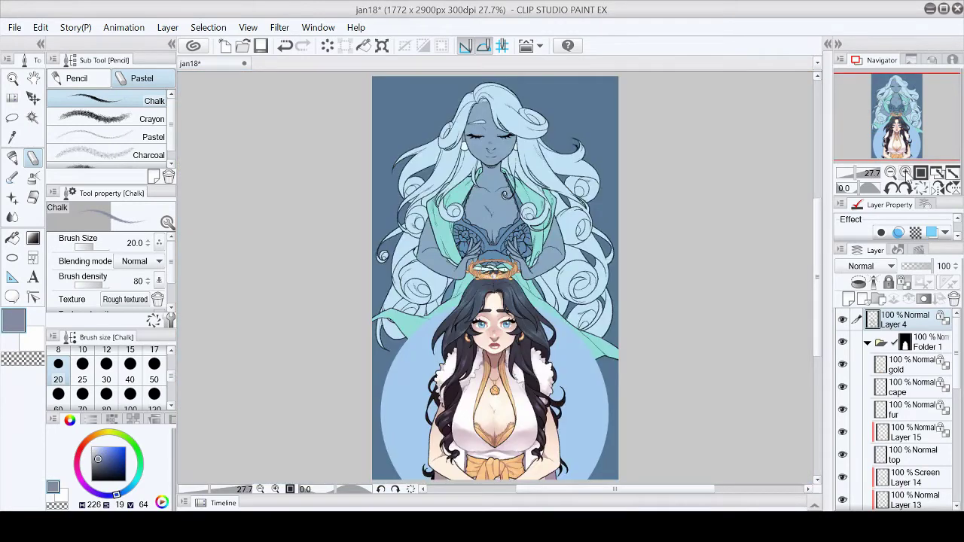
# Add a new layer above Layer 4 and draw a crossed white sparkle over the crown gem with Chalk at size 20
pyautogui.scroll(7, 490, 267)
pyautogui.hotkey('ctrl', 'shift', 'n')
pyautogui.press('x')
pyautogui.moveTo(486, 260); pyautogui.dragTo(514, 211)
pyautogui.moveTo(479, 271)
pyautogui.mouseDown()
pyautogui.moveTo(452, 310)
pyautogui.moveTo(436, 232)
pyautogui.moveTo(525, 302)
pyautogui.mouseUp()
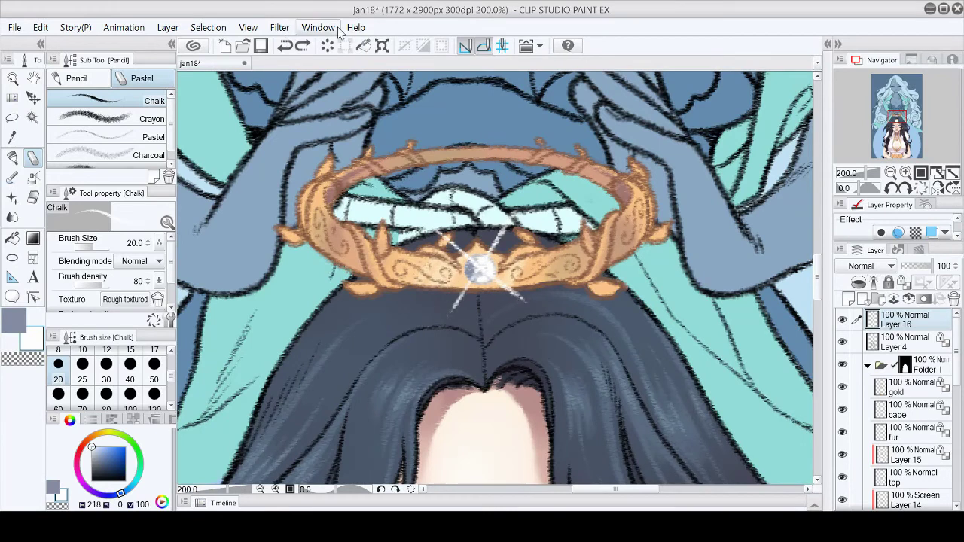
pyautogui.click(952, 173)
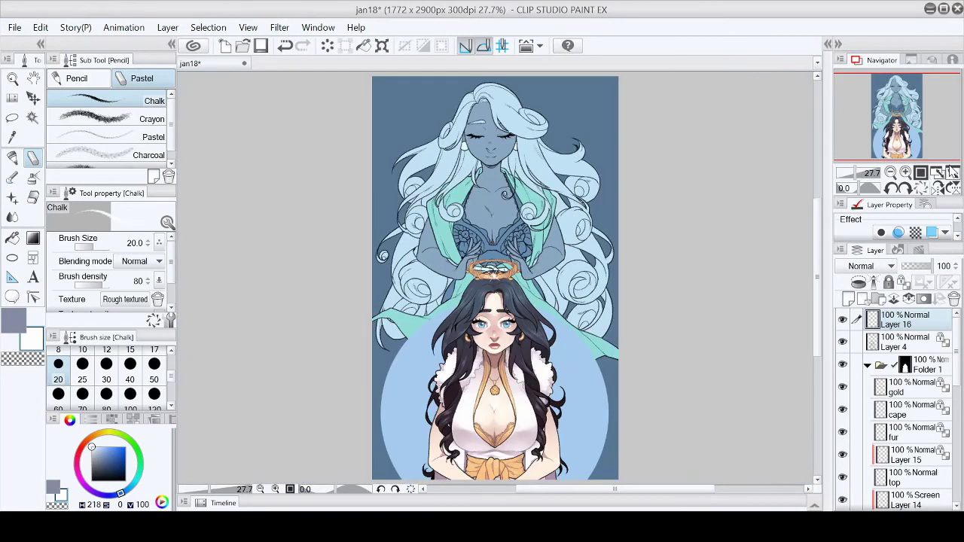
# Add a clipped layer above the gold layer and fill the necklace pendant white with Fill-in-mono pen at size 50
pyautogui.click(913, 388)
pyautogui.click(849, 299)
pyautogui.scroll(5, 489, 391)
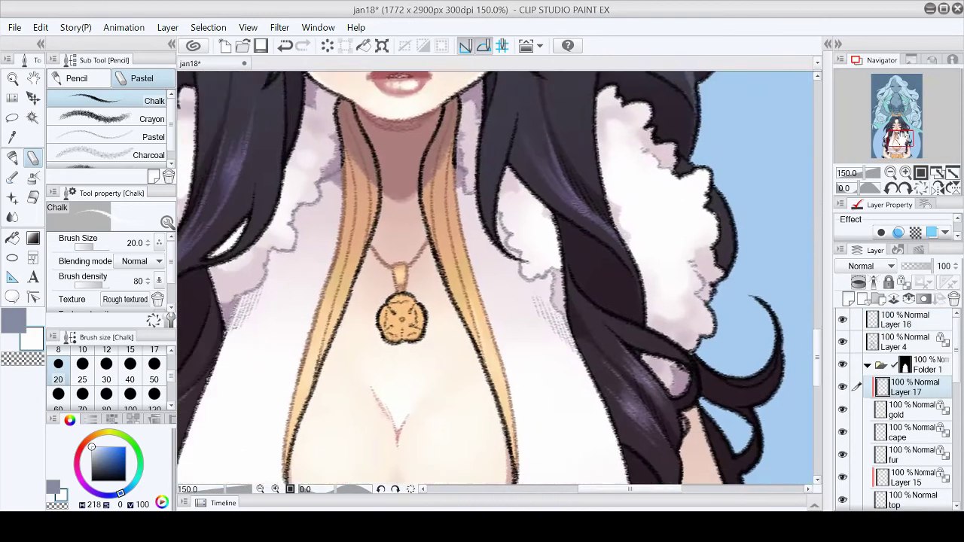
pyautogui.click(13, 158)
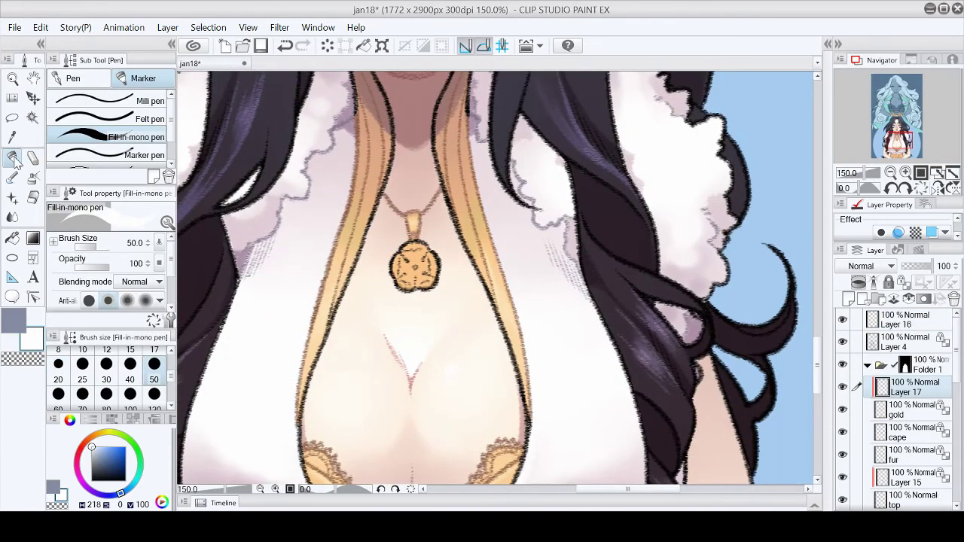
pyautogui.moveTo(435, 277)
pyautogui.mouseDown()
pyautogui.moveTo(415, 249)
pyautogui.moveTo(421, 291)
pyautogui.mouseUp()
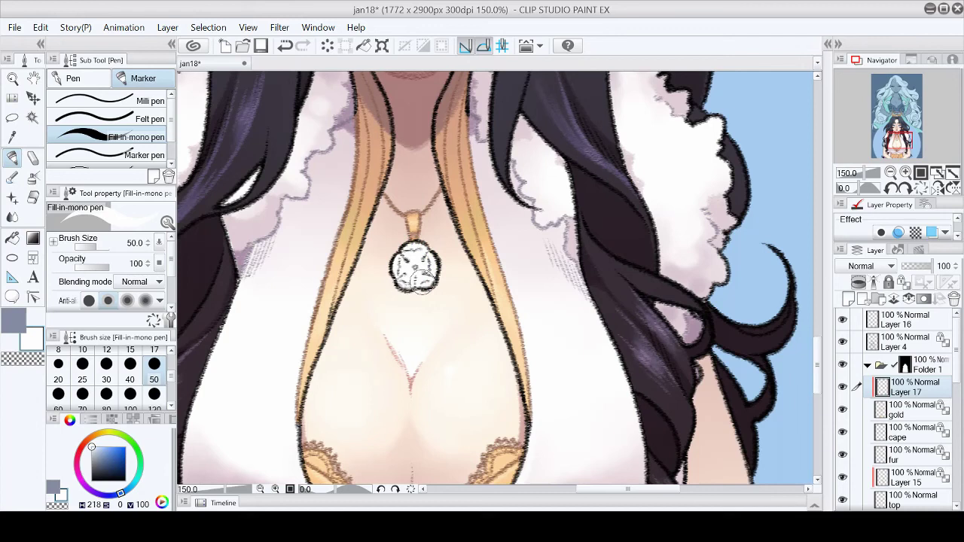
# Shade the white pendant in pale pink (H 335, S 9, V 87) with Running color edge watercolor at size 17
pyautogui.press('b')
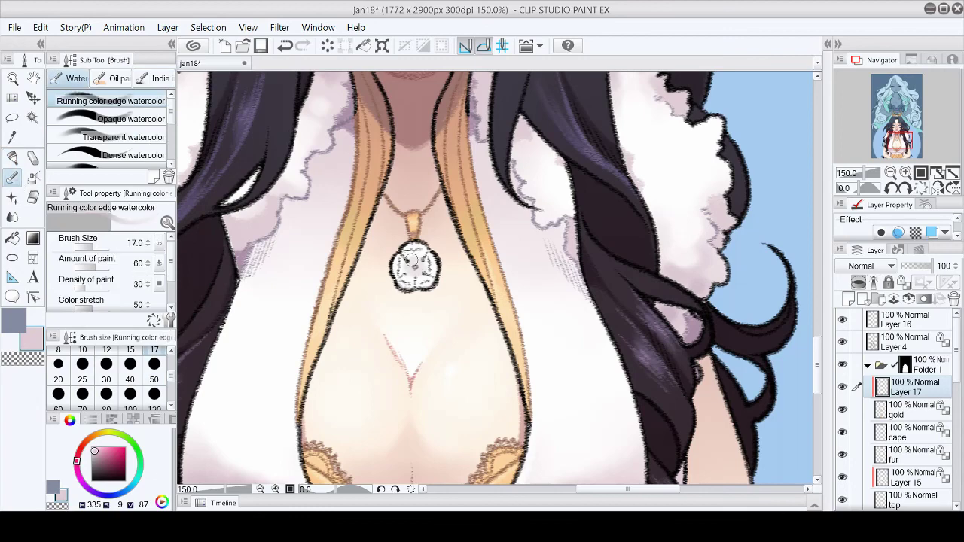
pyautogui.scroll(-5, 415, 267)
pyautogui.scroll(6, 415, 267)
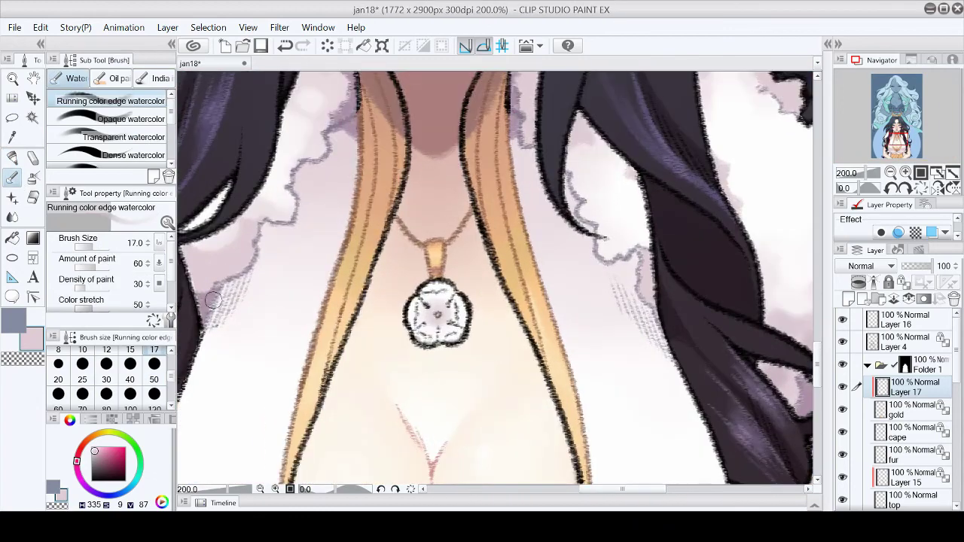
# Recolour the pendant's outline on Layer 4 muted purple (H 291, S 12, V 63) with Fill-in-mono pen, and save the file
pyautogui.press('p')
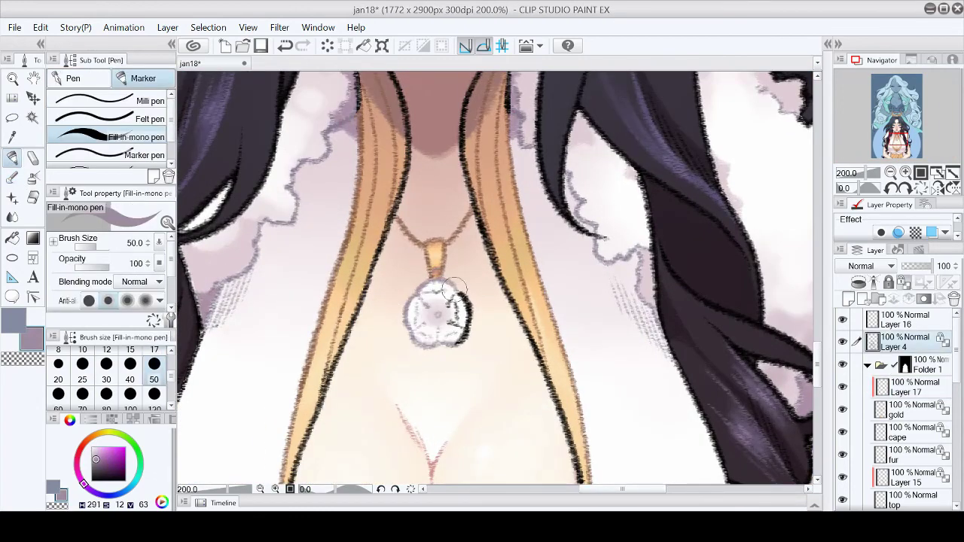
pyautogui.hotkey('ctrl', '0')
pyautogui.click(261, 45)
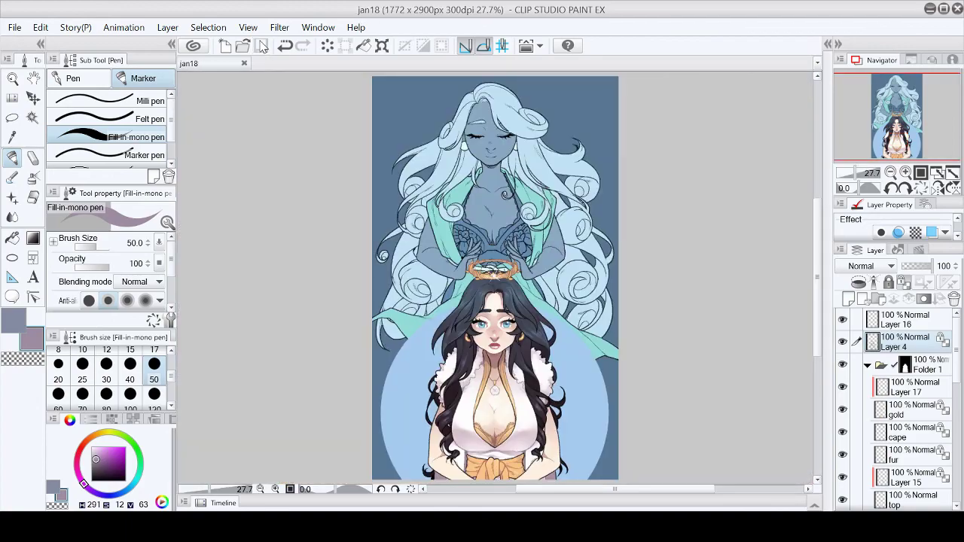